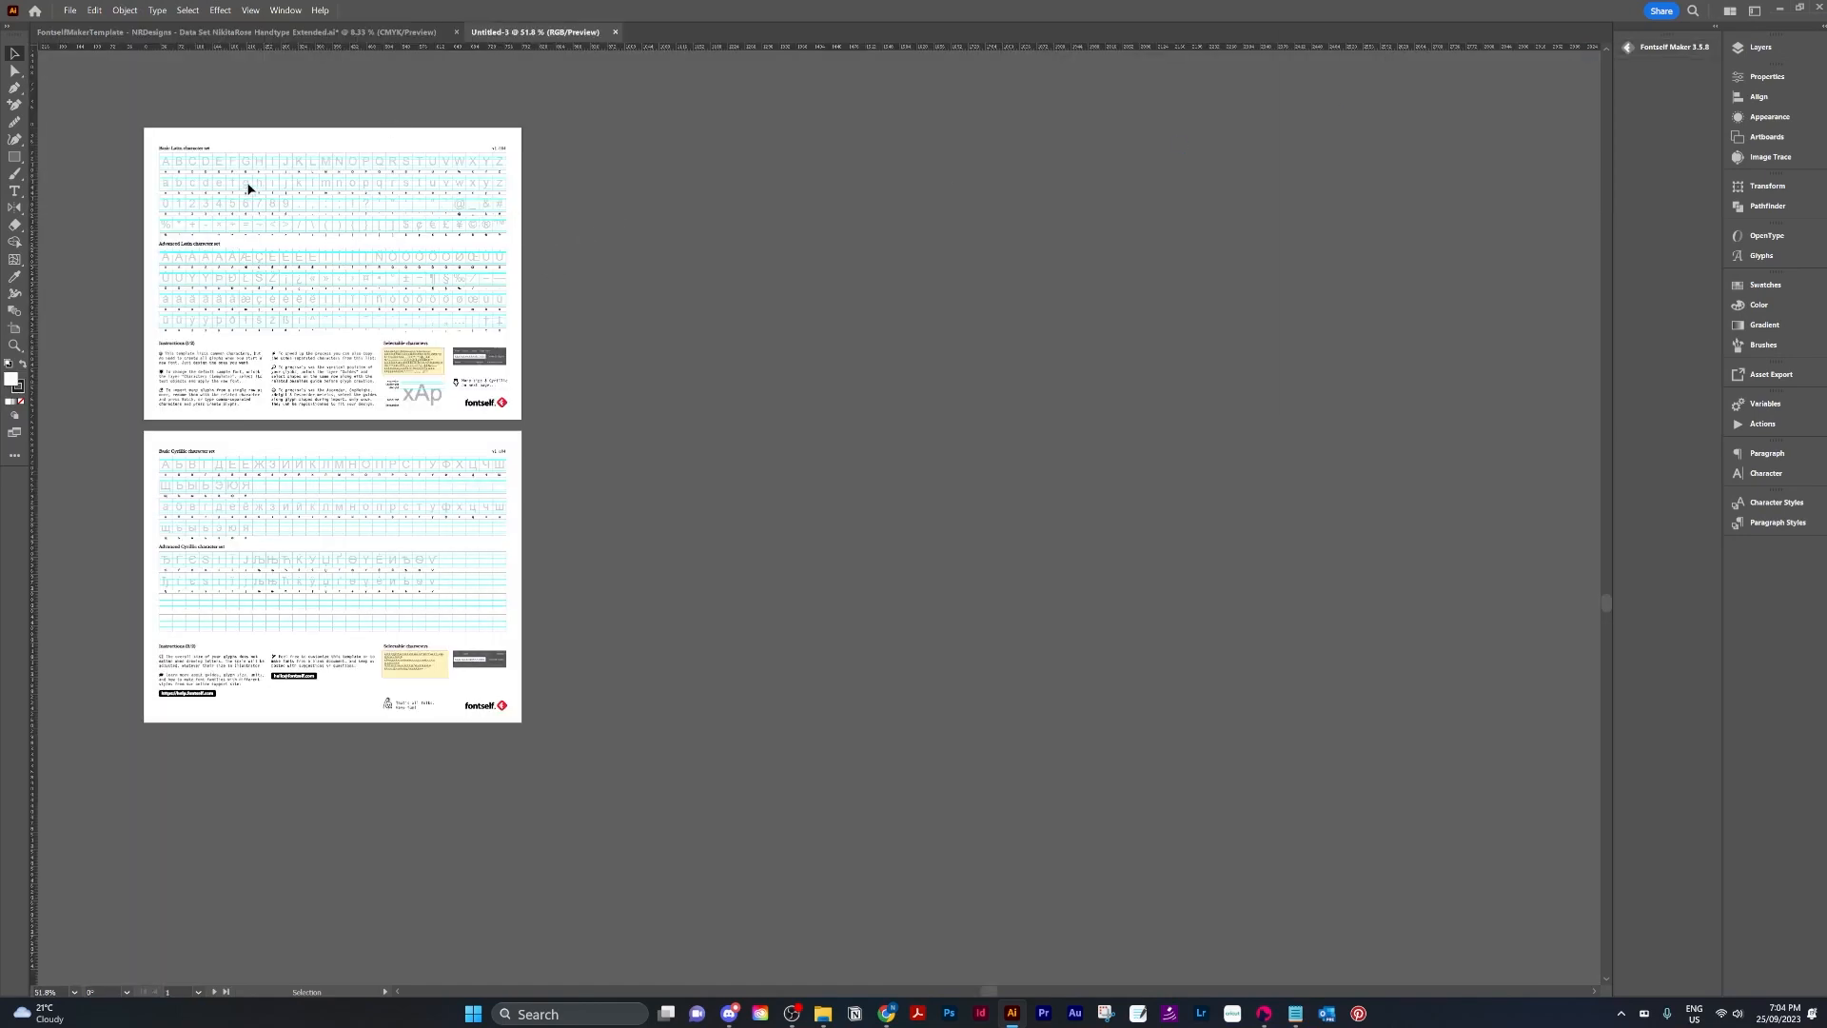
Examine the Basic Latin and Cyrillic character-set pages of the Fontself template document.
scroll(209, 225, up, 4)
drag(295, 214, 629, 453)
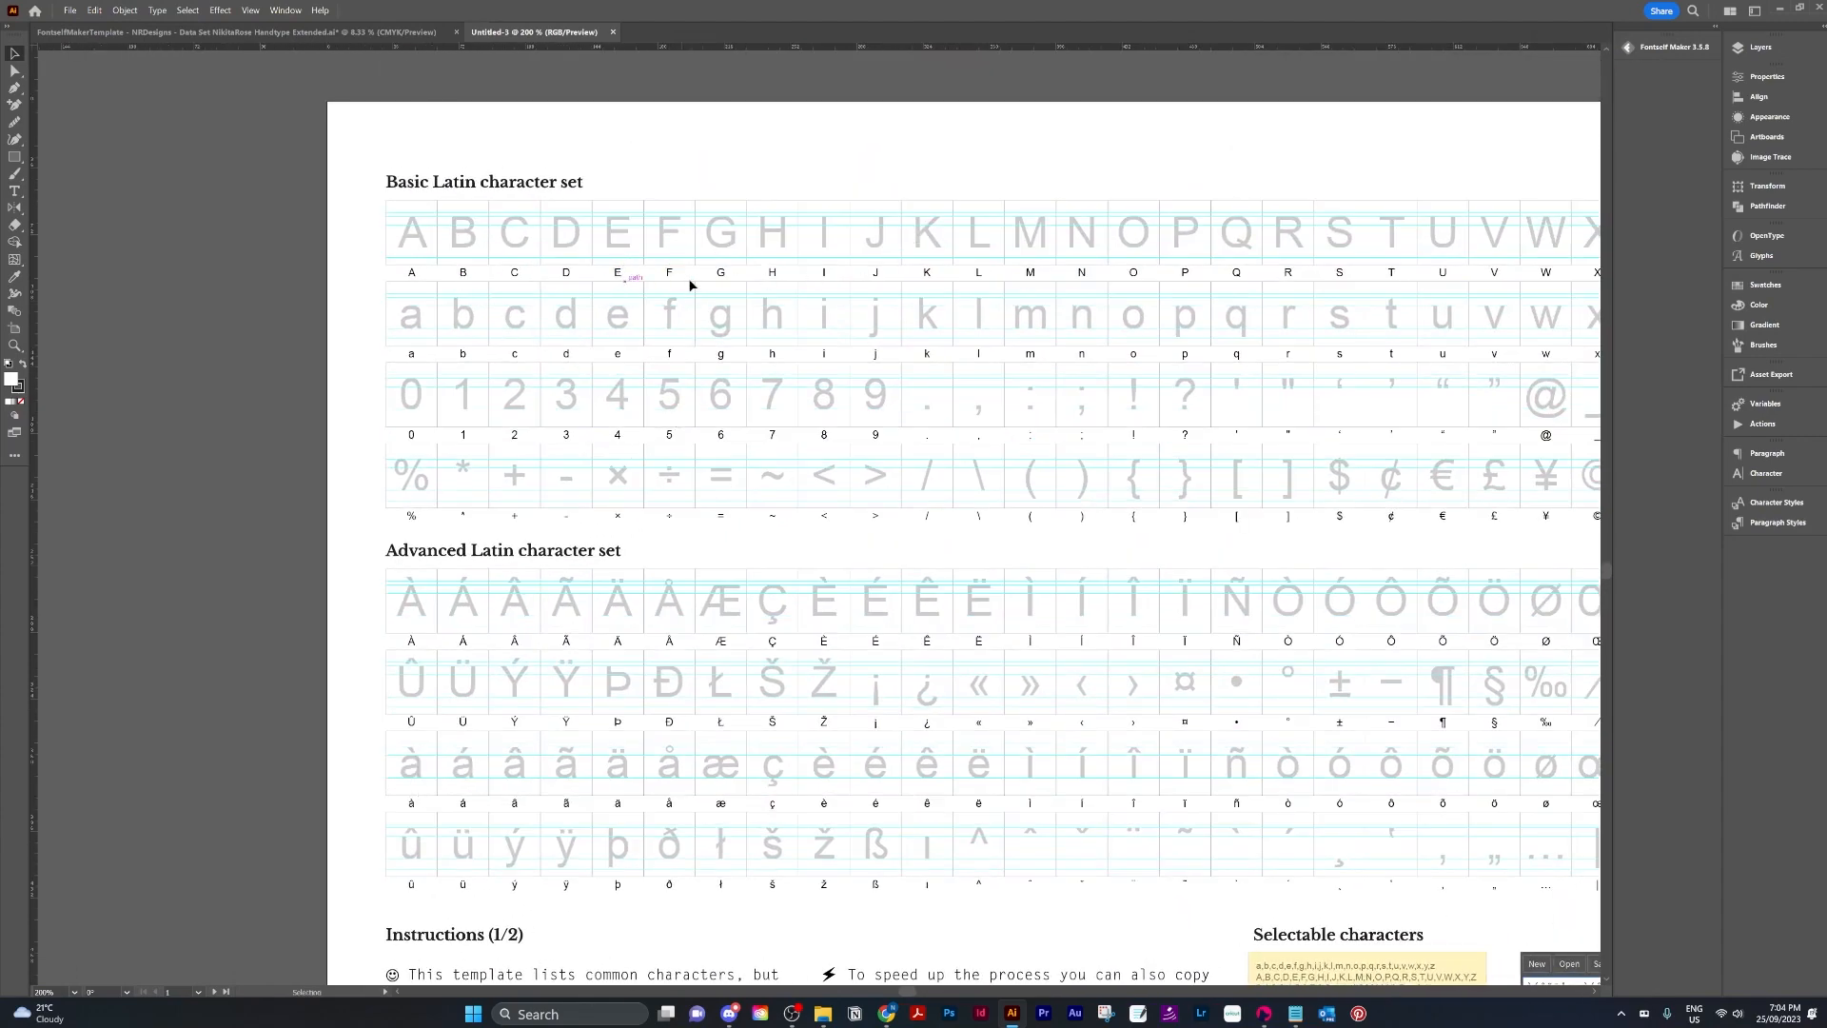
scroll(596, 462, down, 1)
scroll(596, 463, up, 1)
scroll(596, 455, down, 2)
key(space)
drag(750, 669, 772, 556)
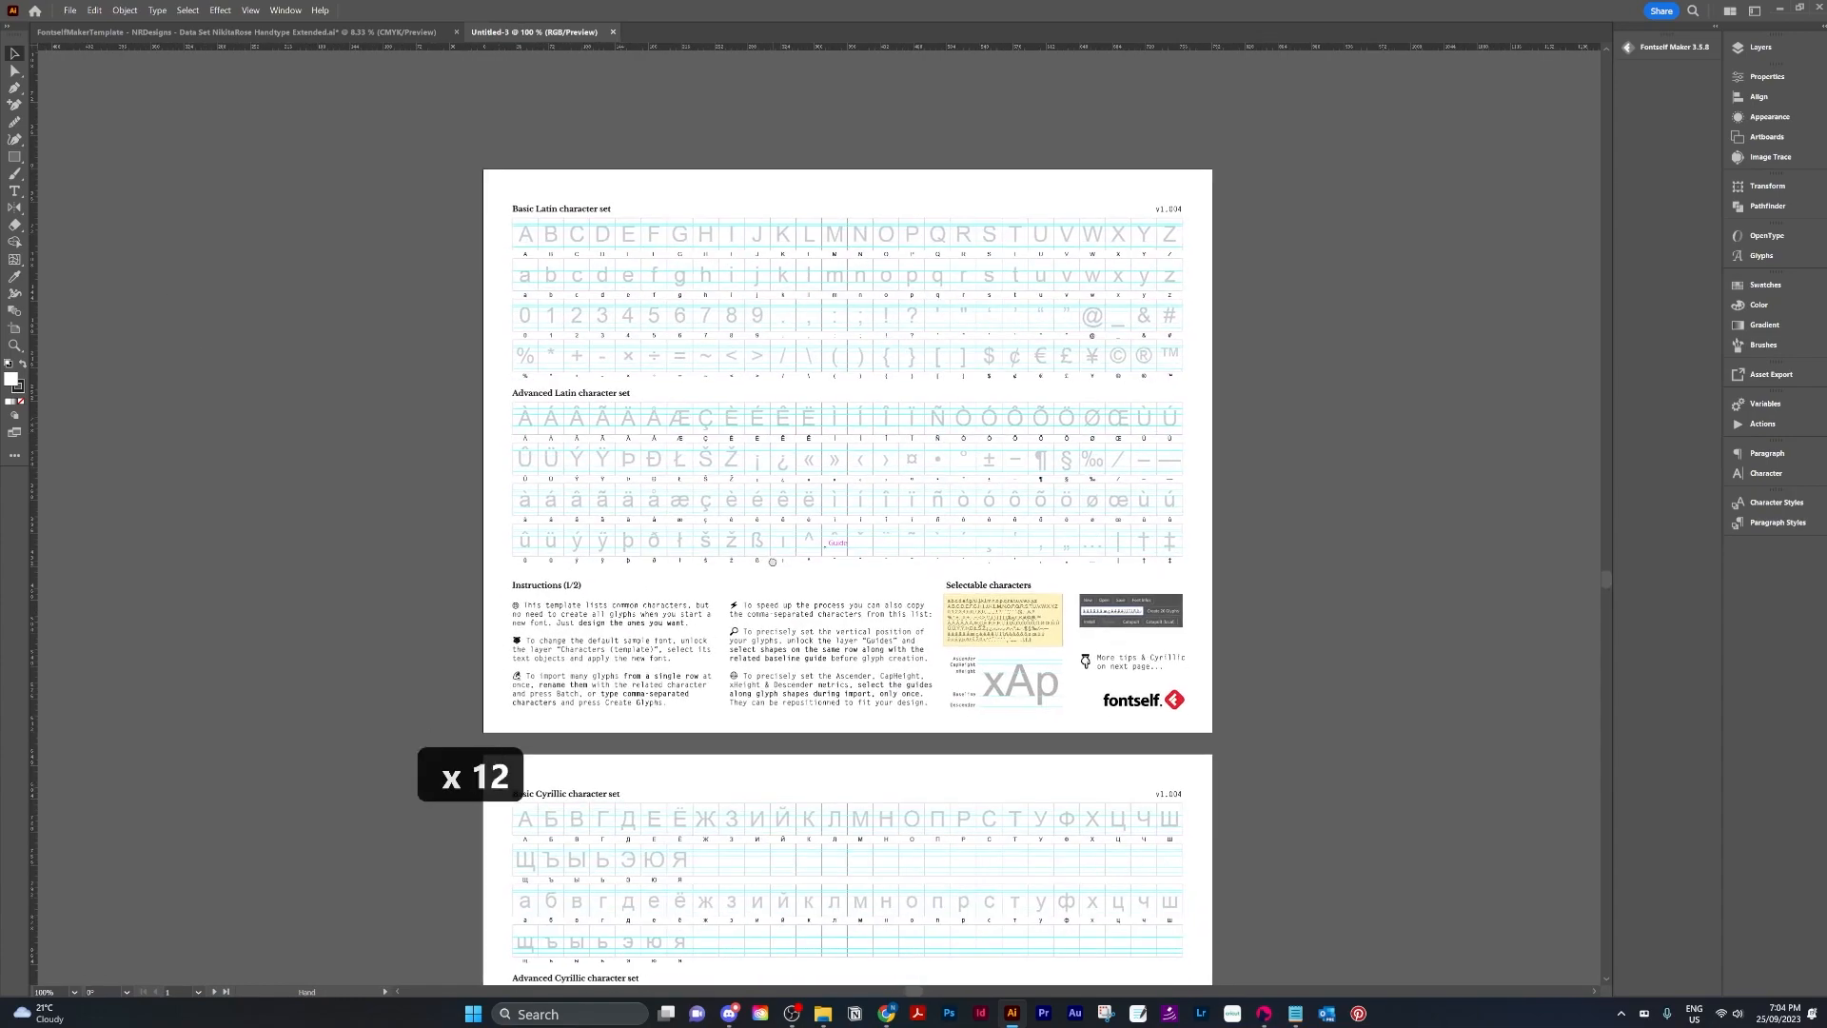
key(space)
drag(666, 912, 635, 485)
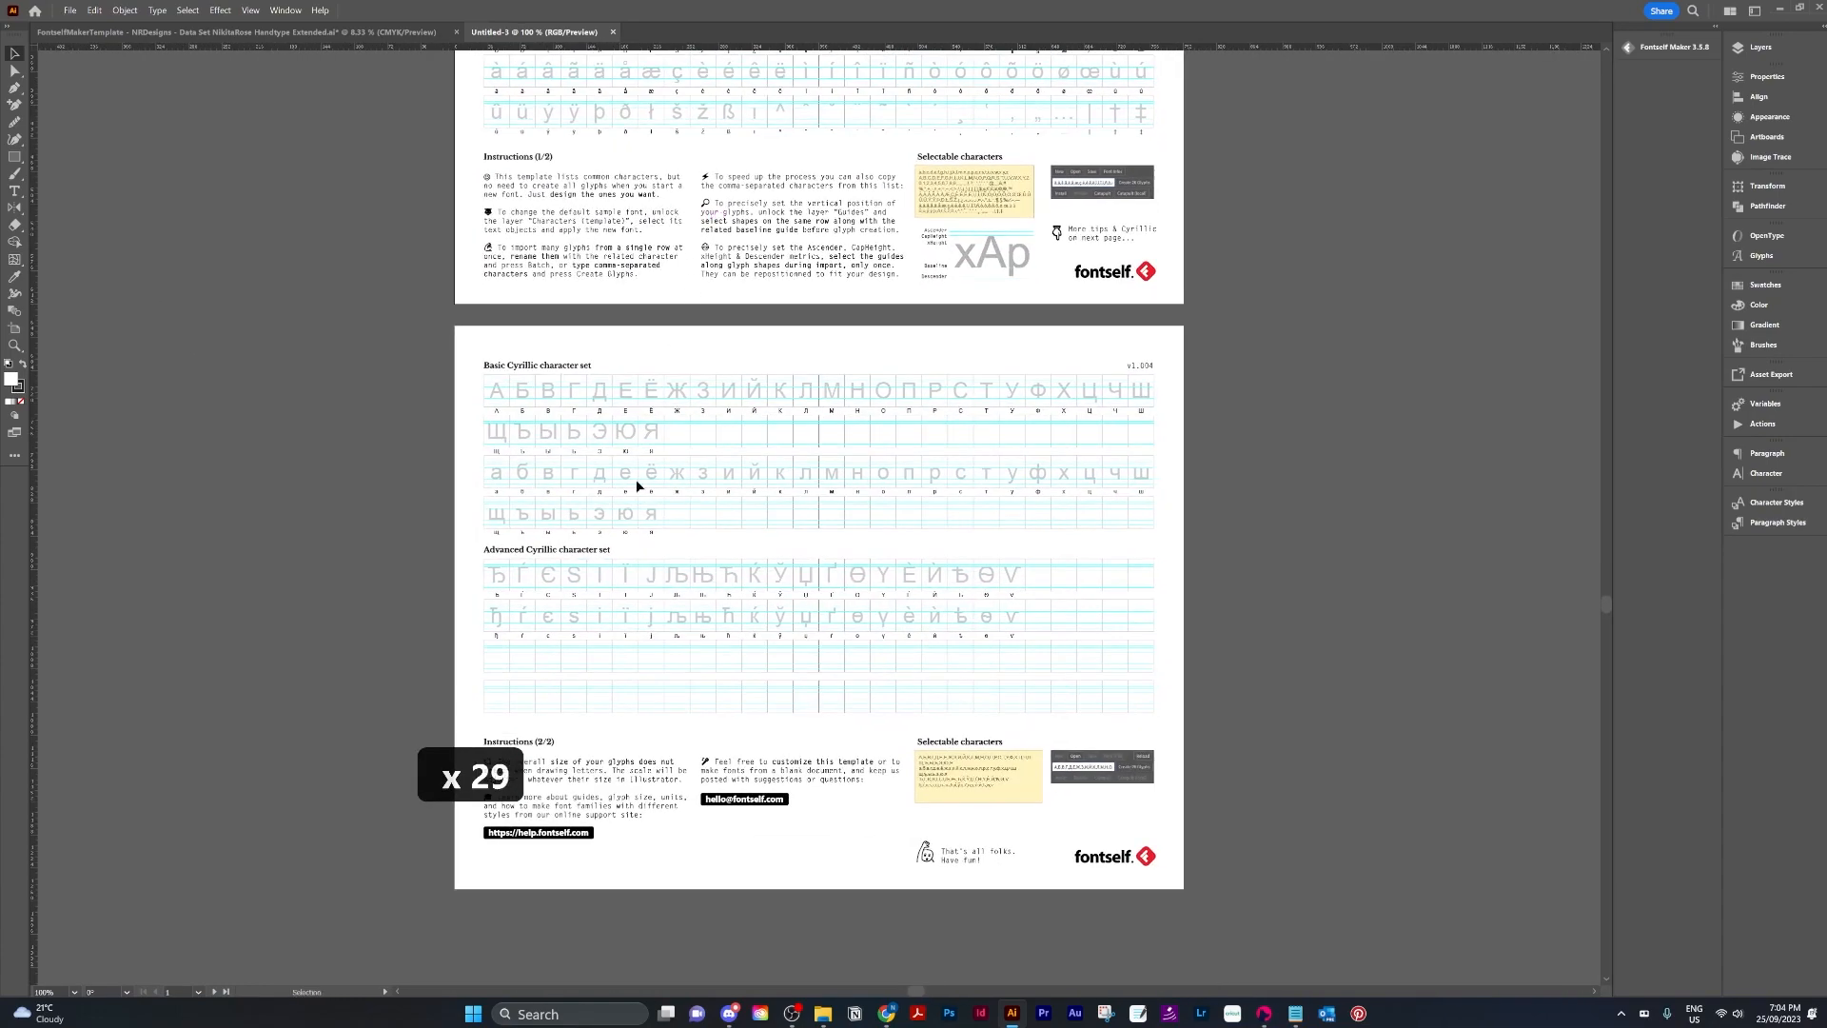
scroll(620, 734, down, 9)
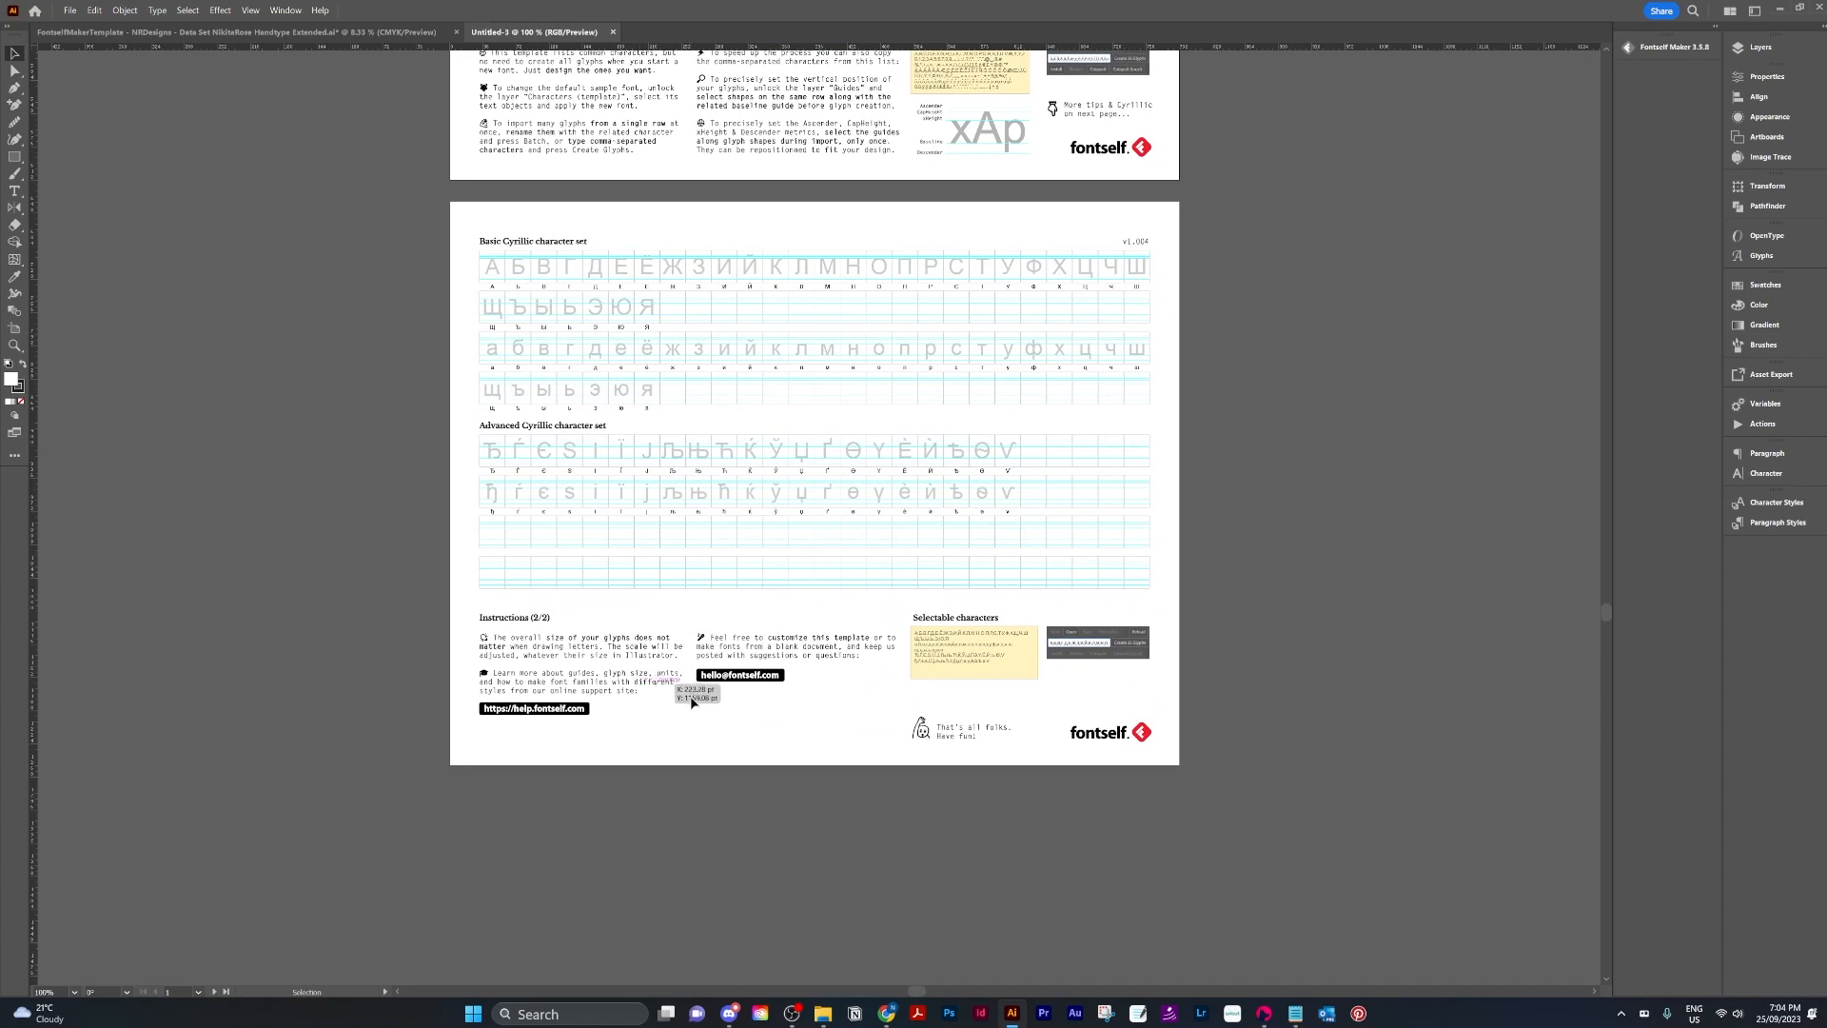
click(994, 663)
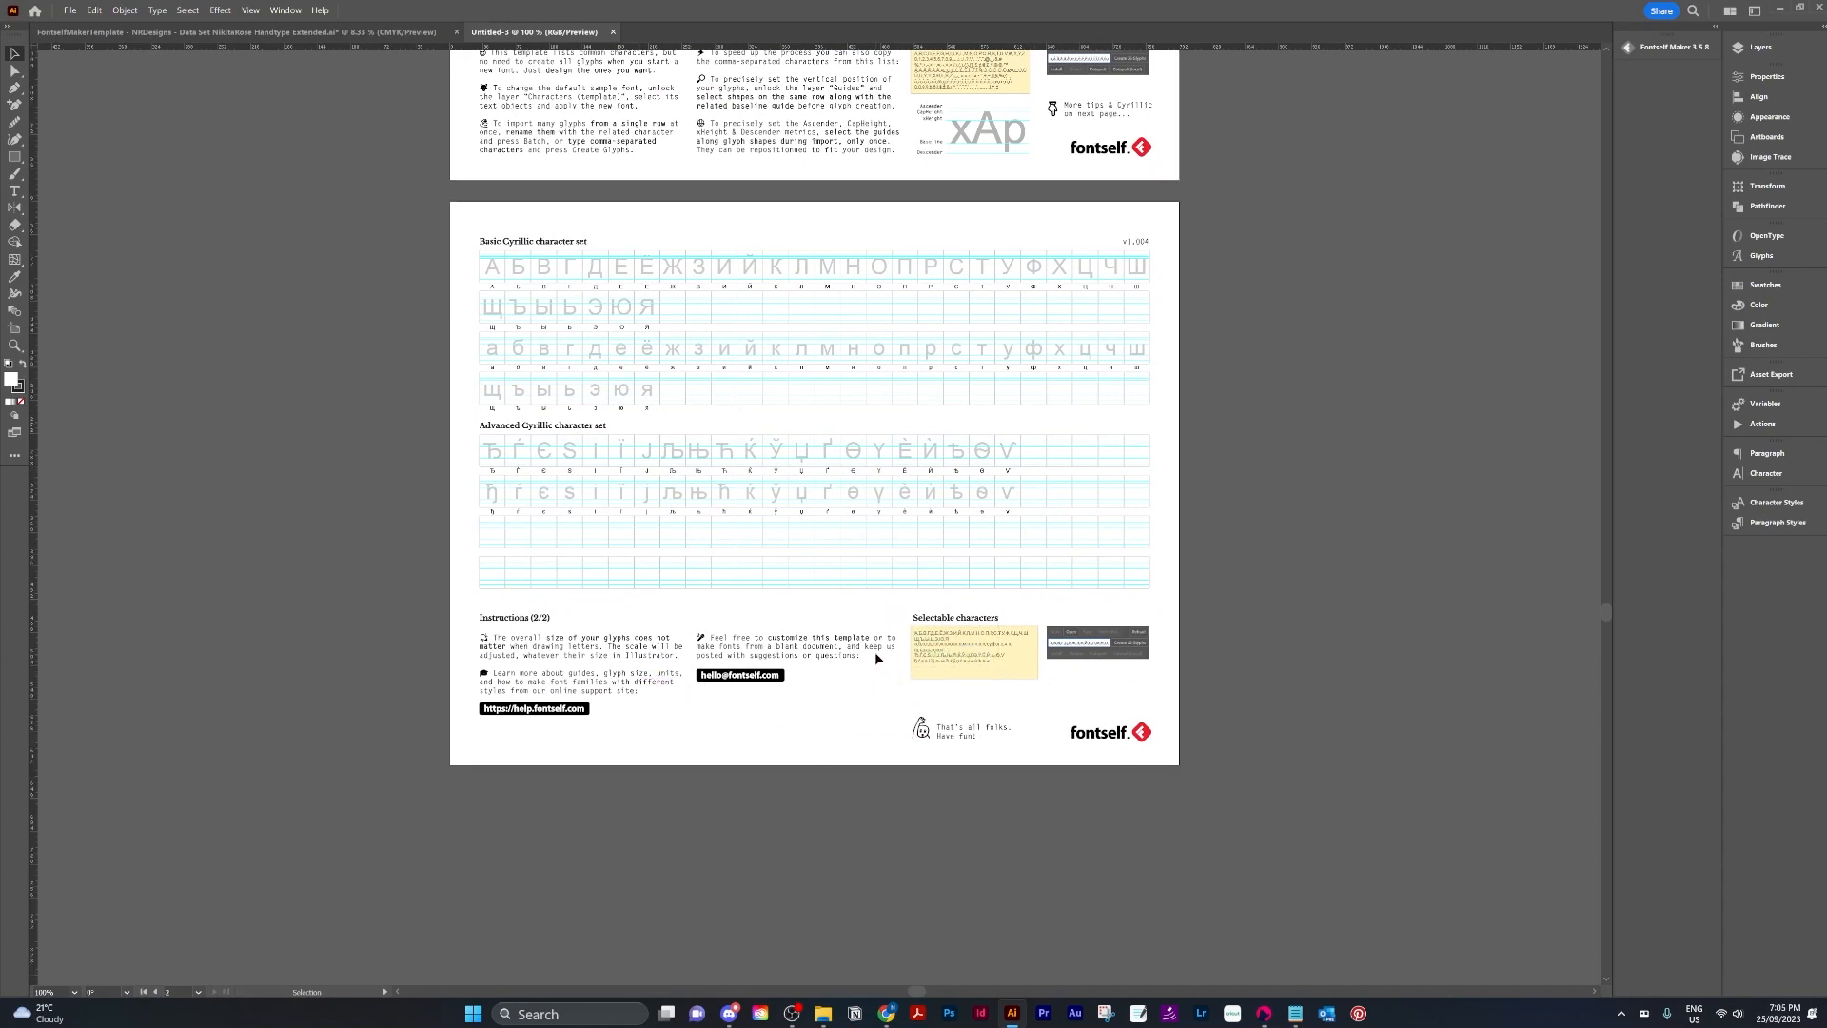
scroll(932, 656, up, 2)
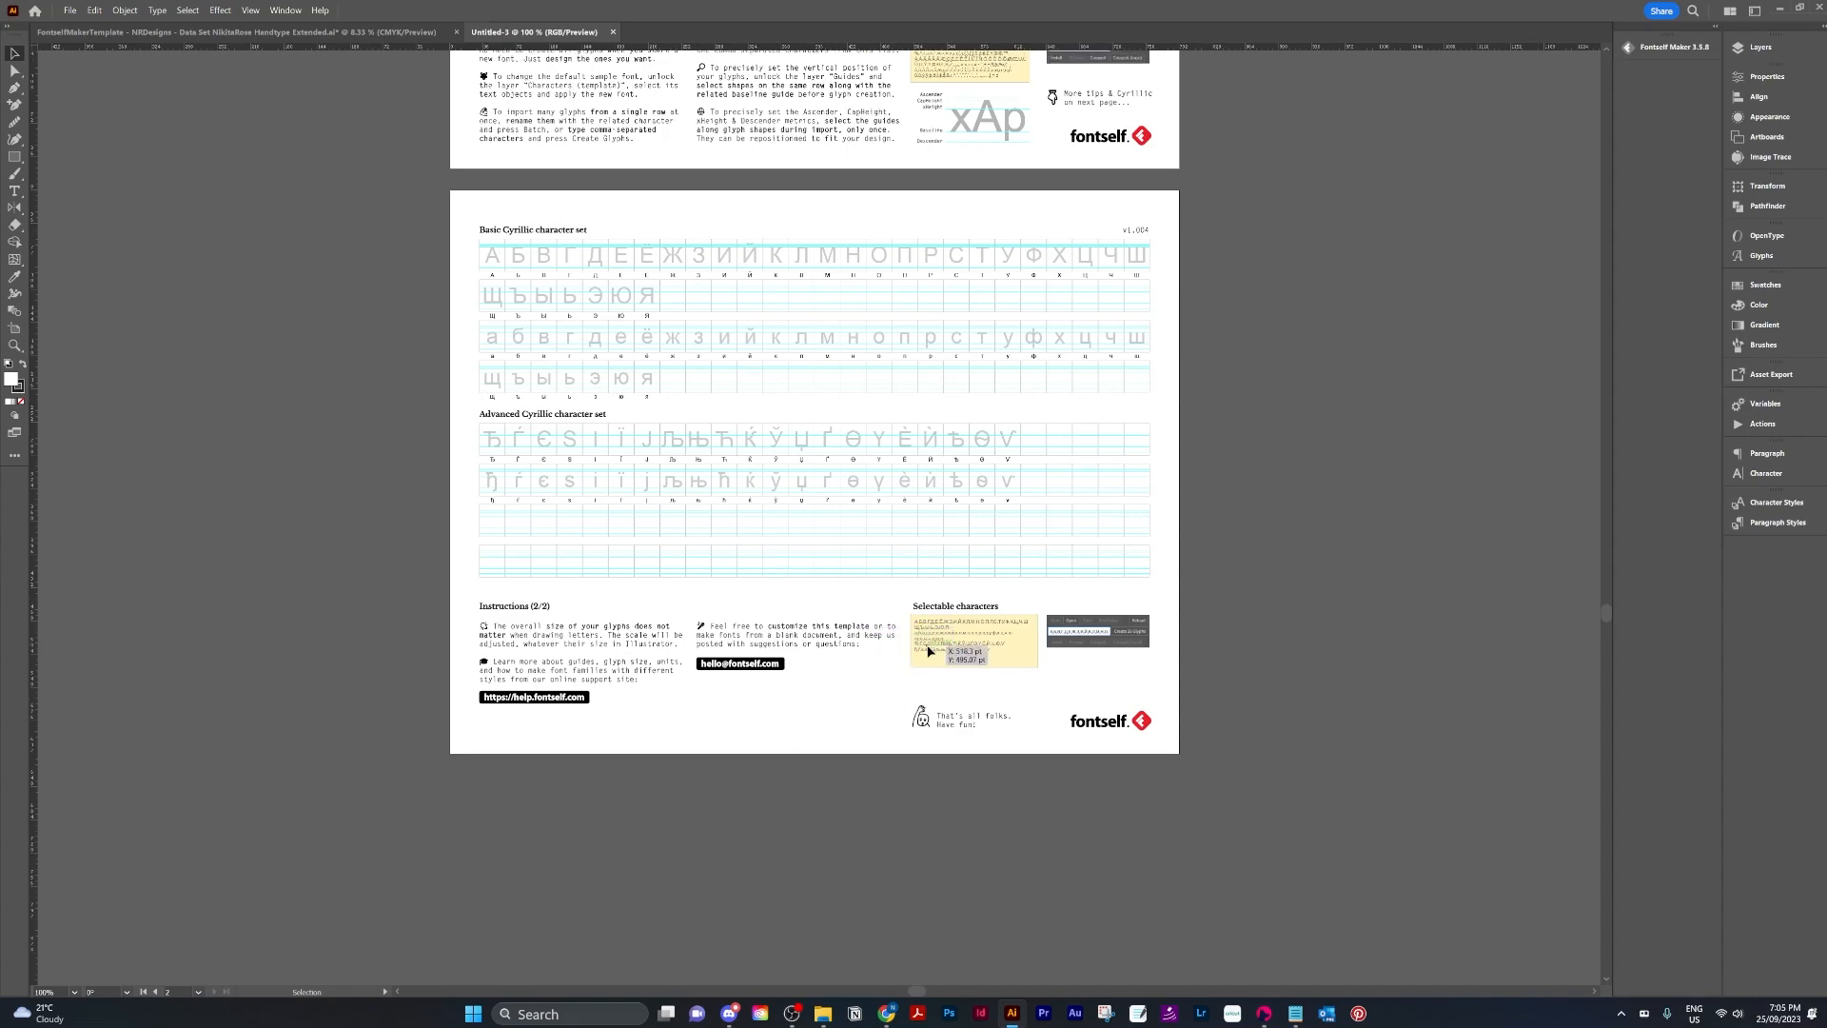
scroll(931, 656, up, 10)
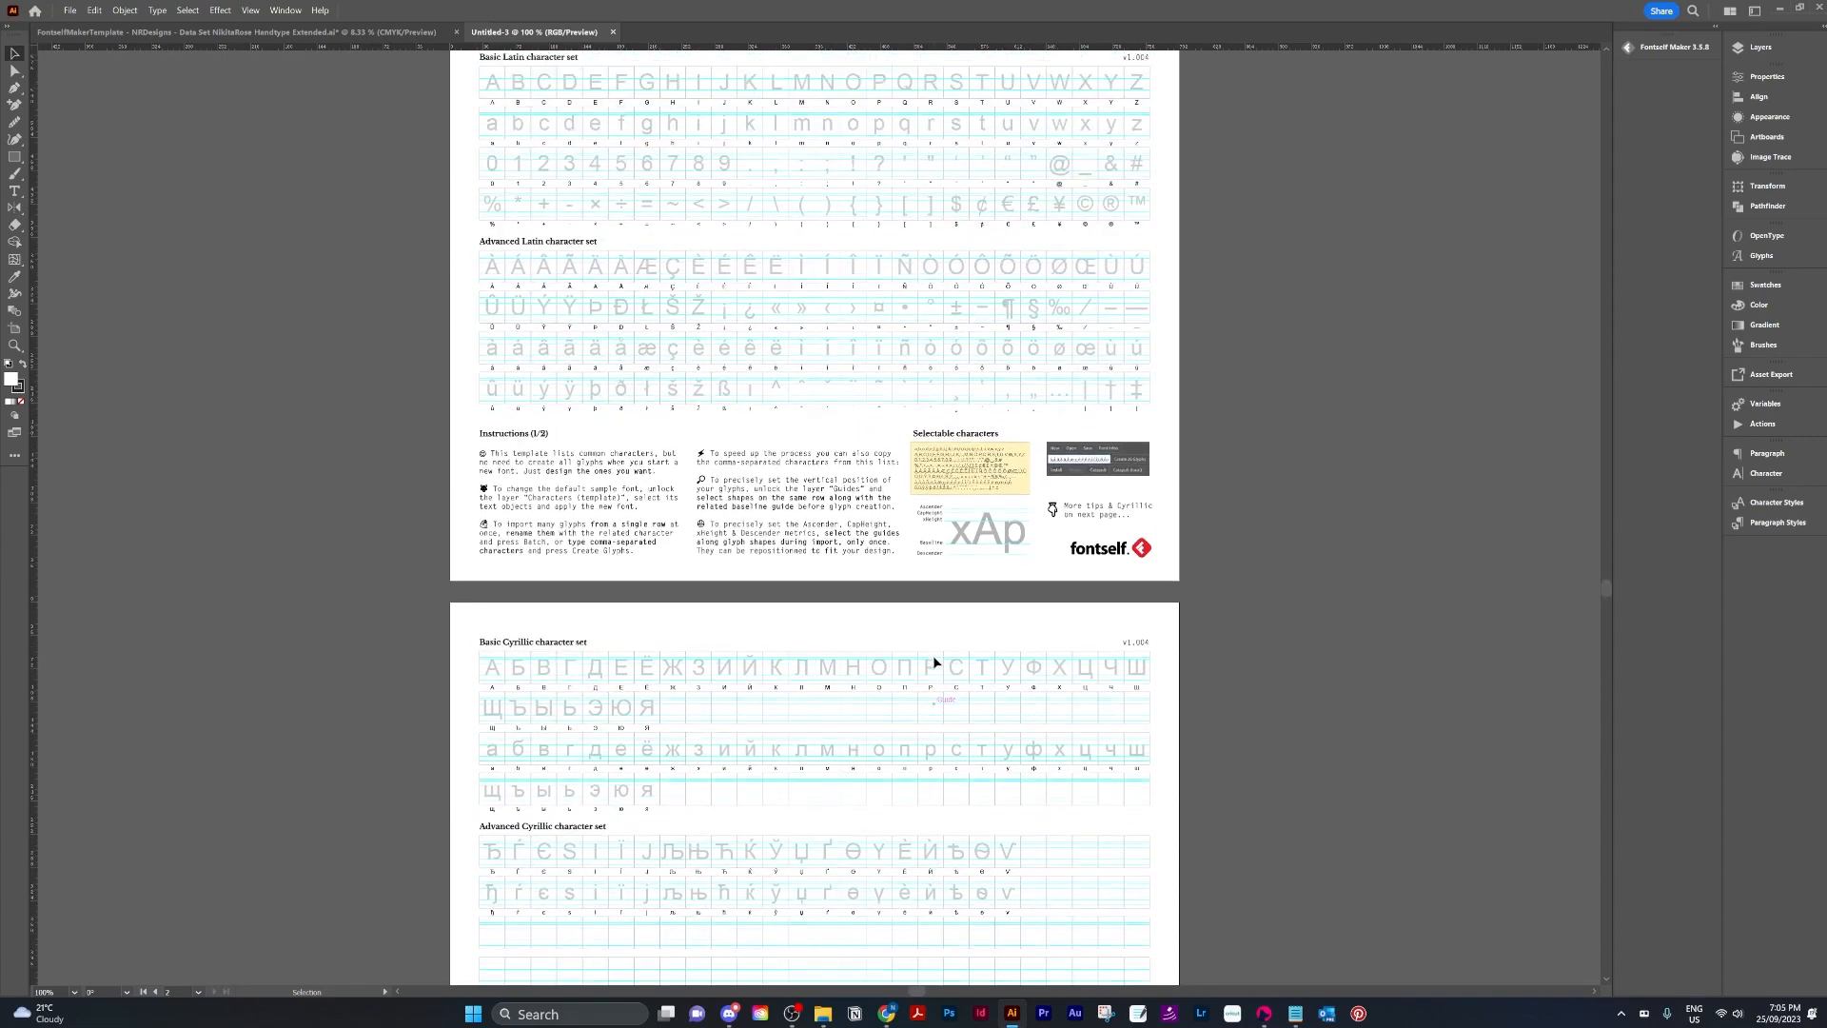
scroll(933, 661, up, 2)
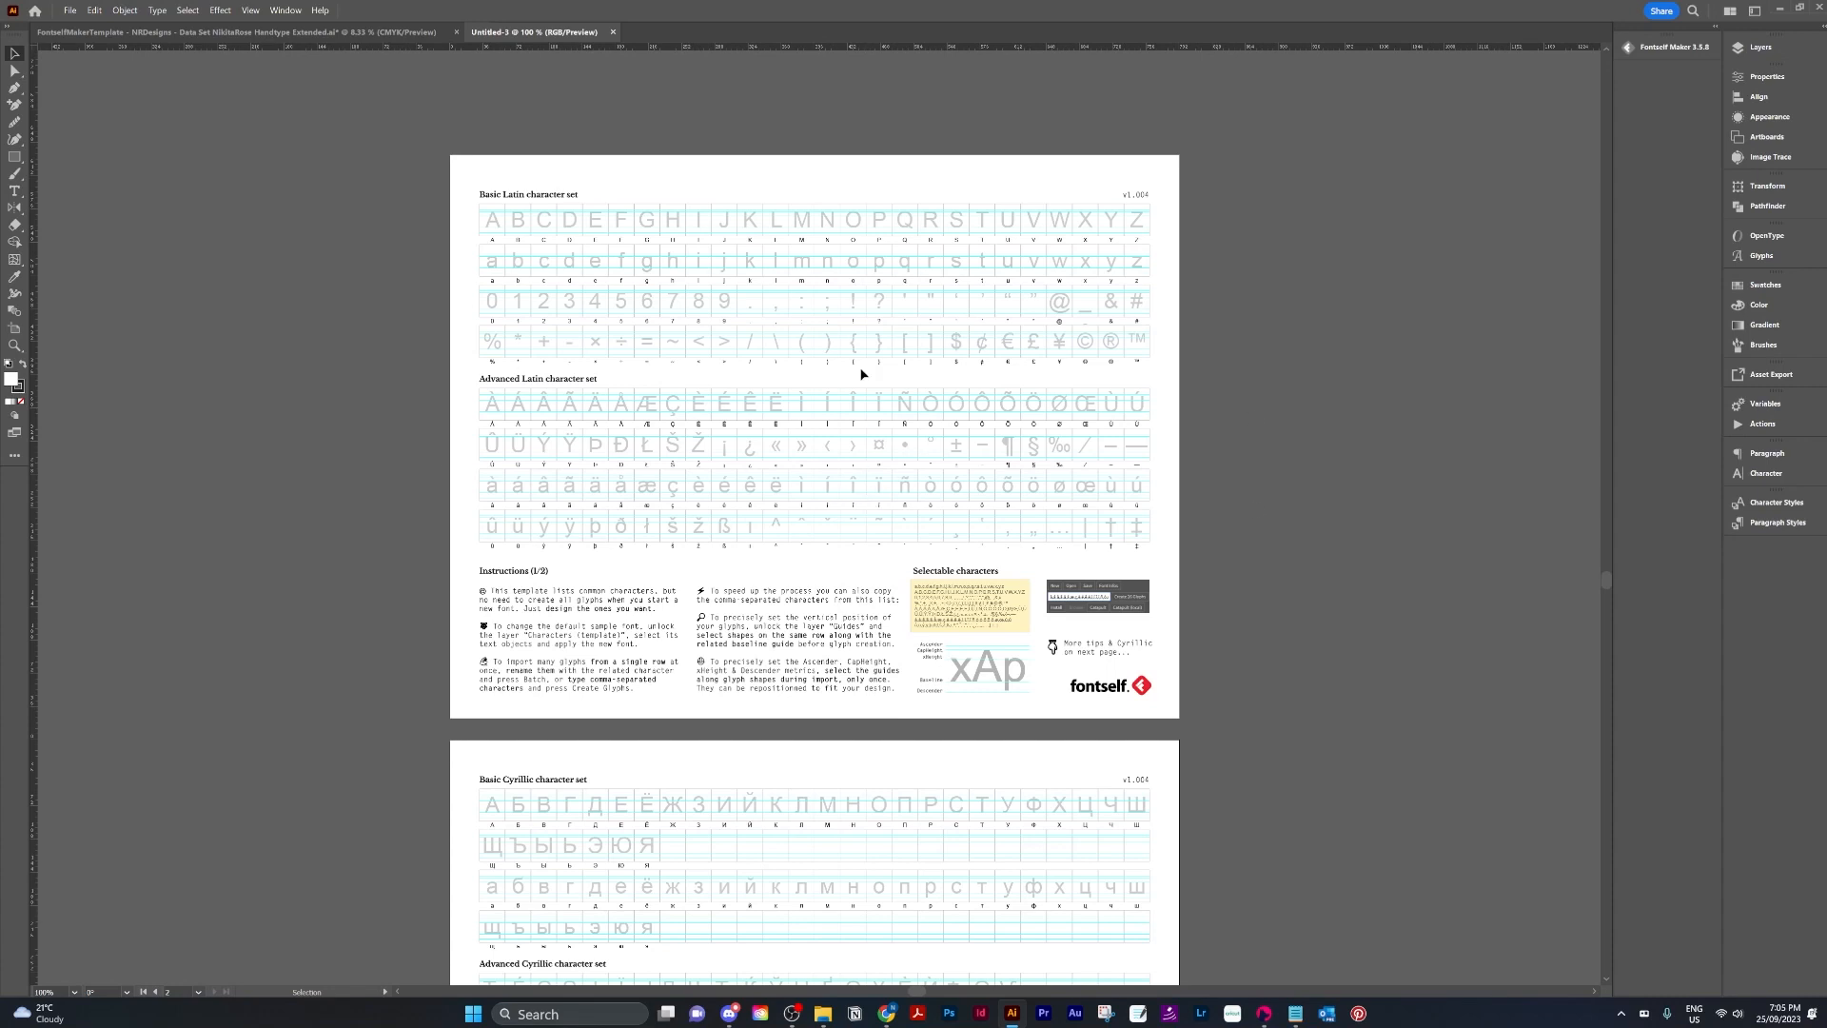
Close the untitled template document to return to the glyph data-set file.
click(614, 33)
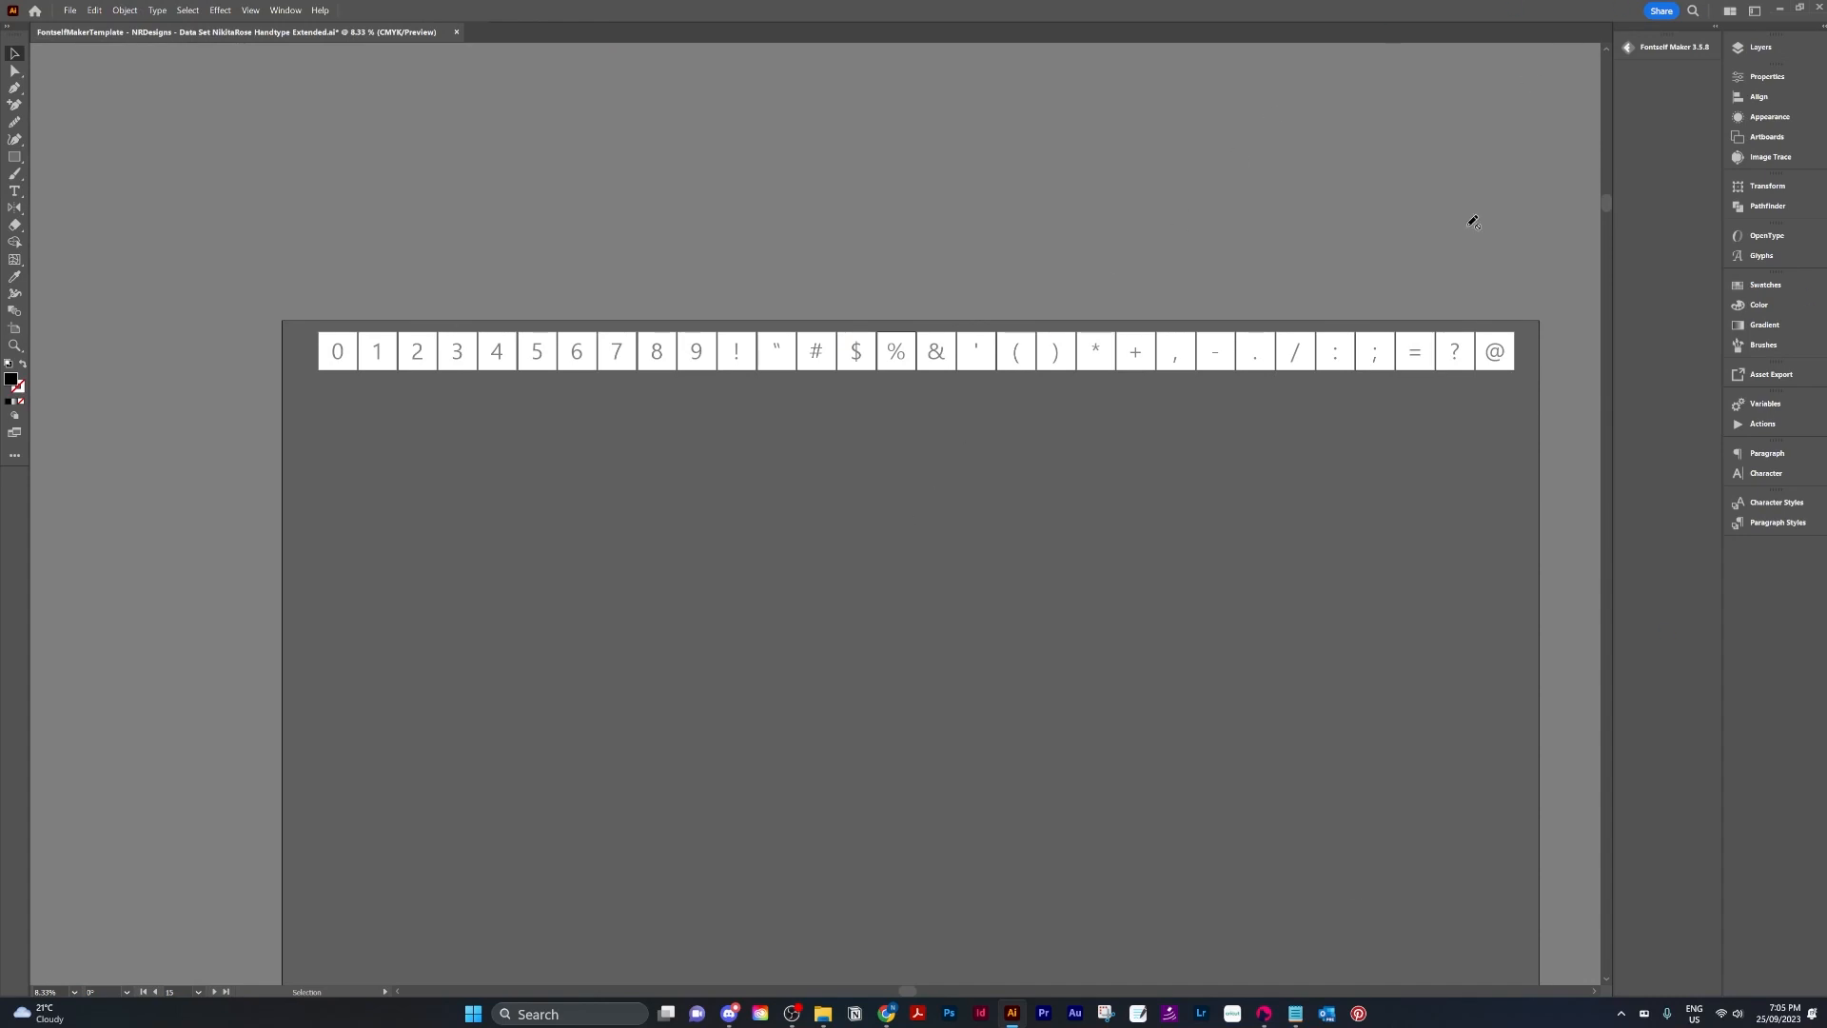
scroll(1542, 928, down, 1)
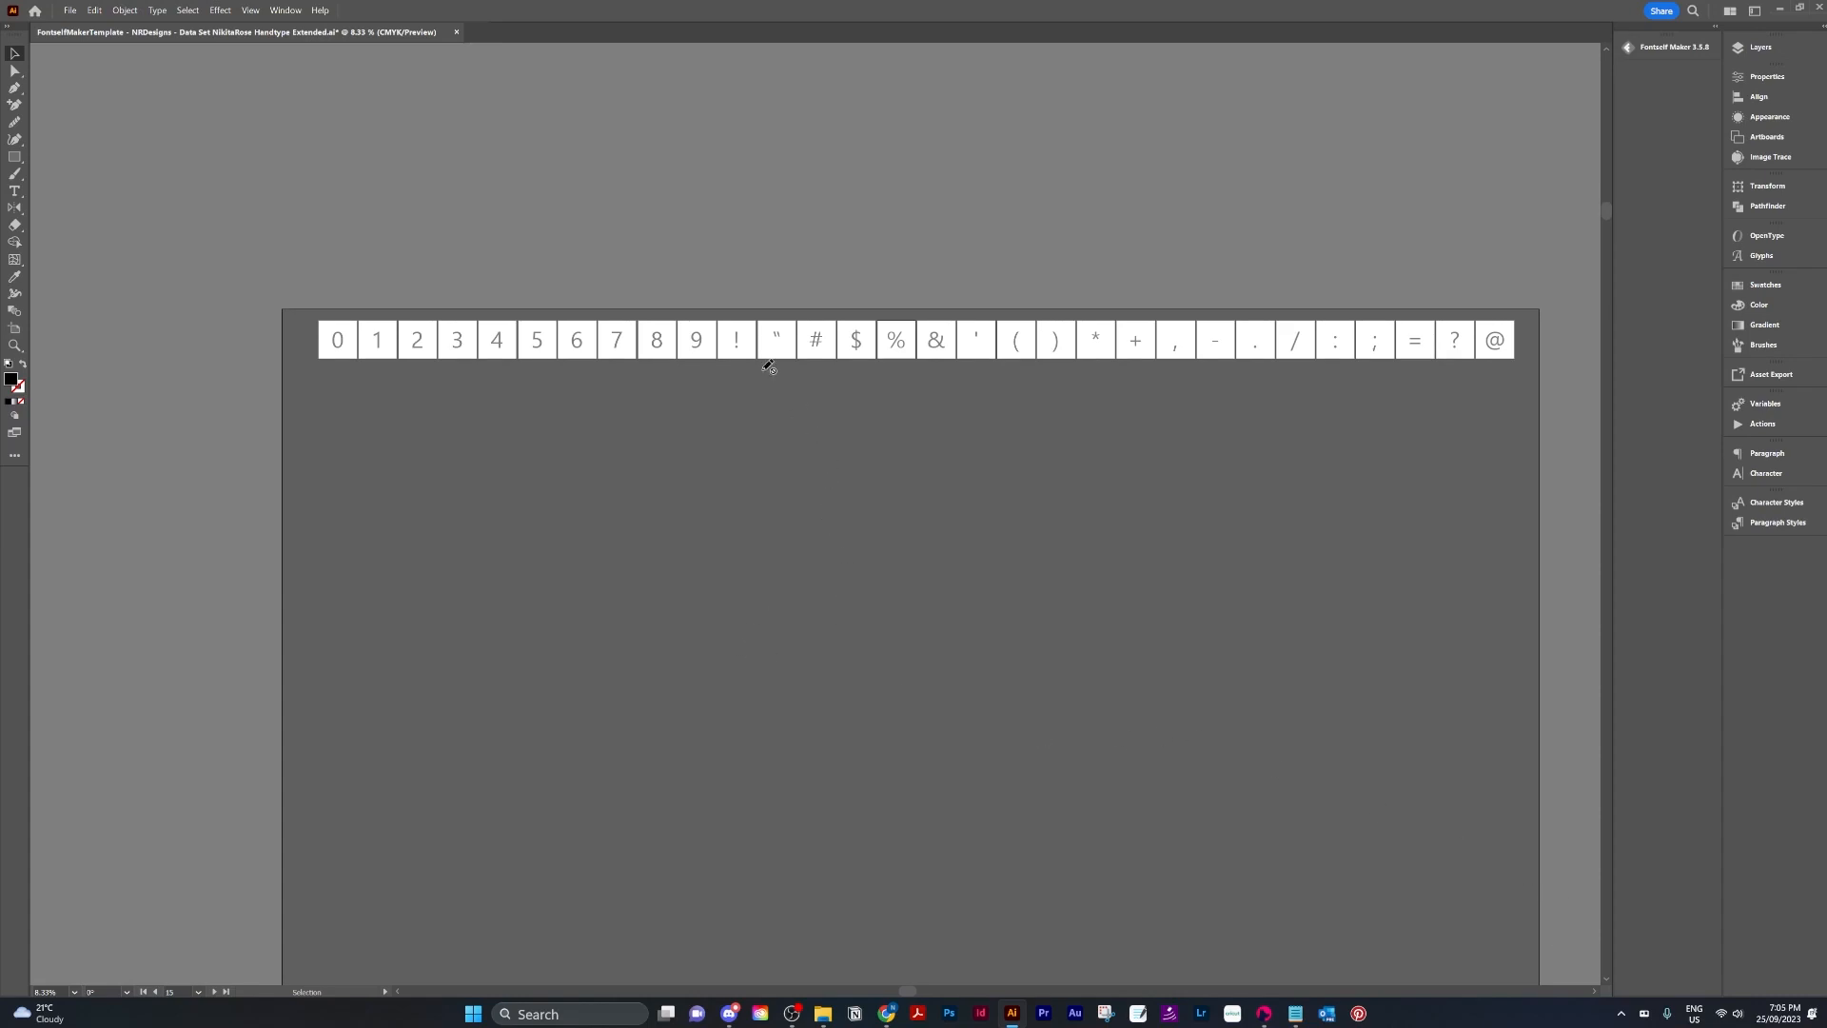
Open the Fontself Maker 3.5.8 extension panel.
click(286, 11)
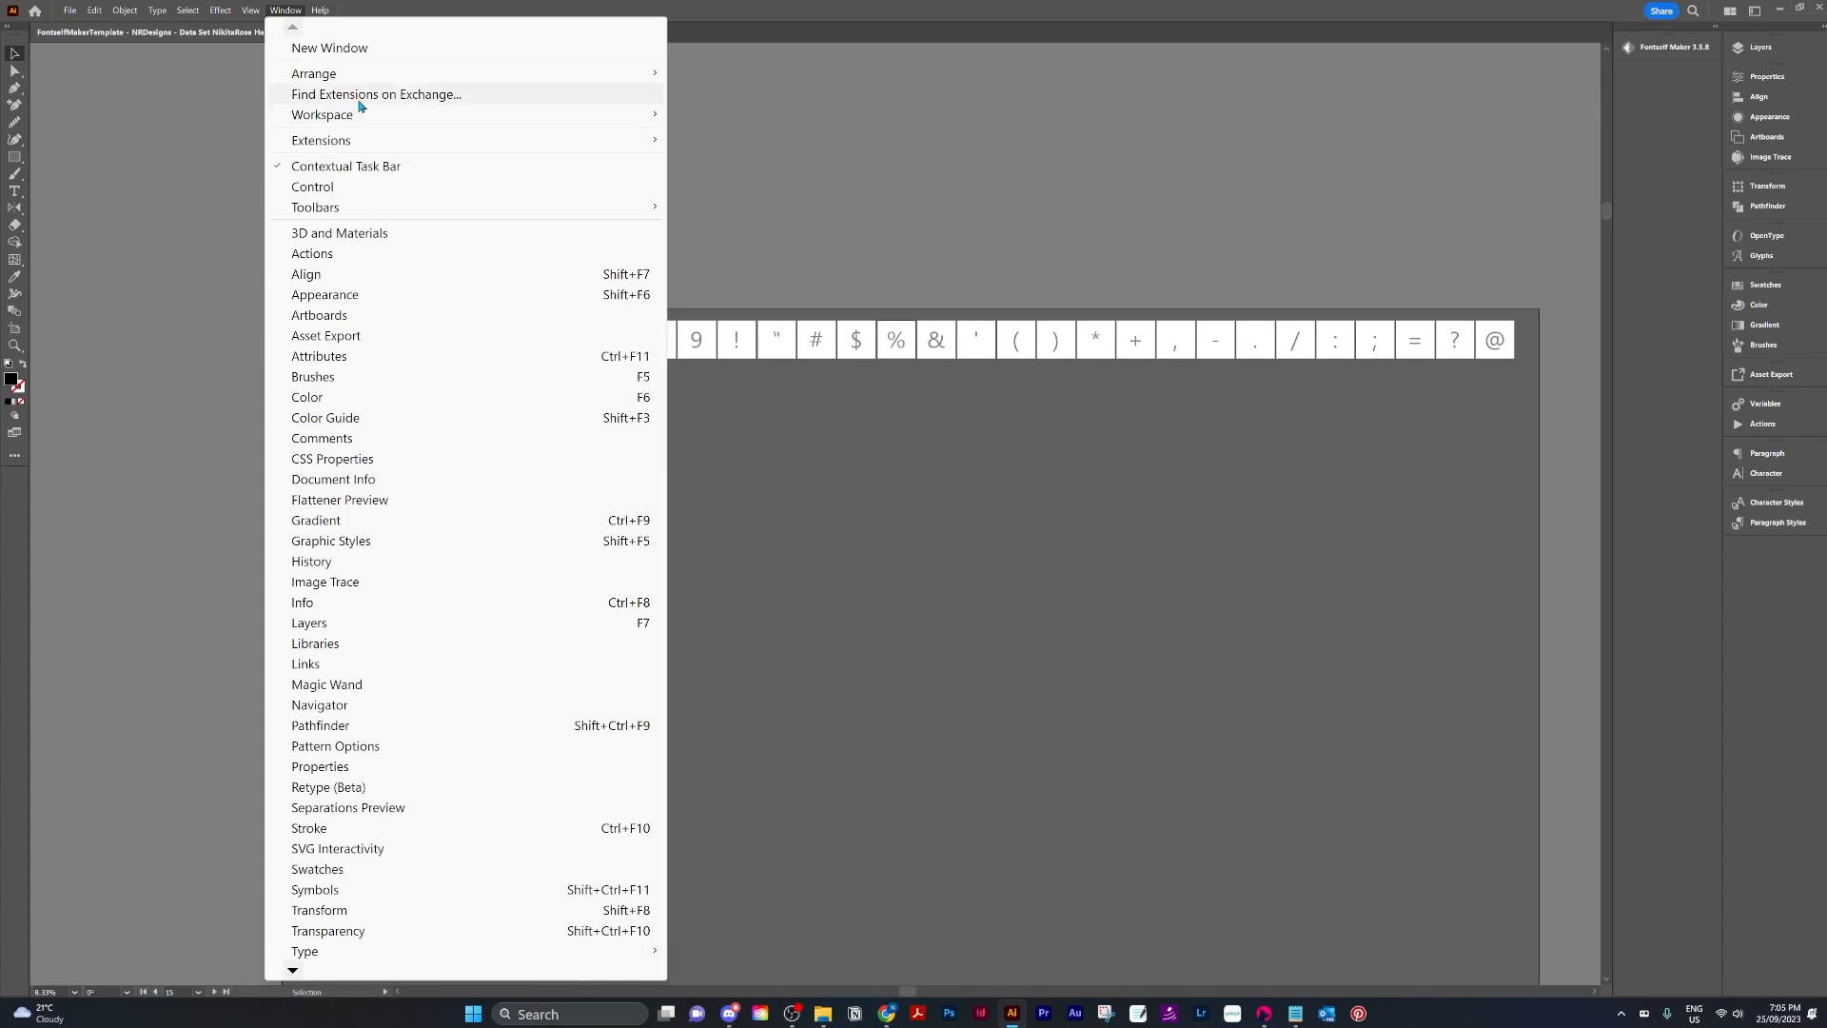
mouse_move(367, 140)
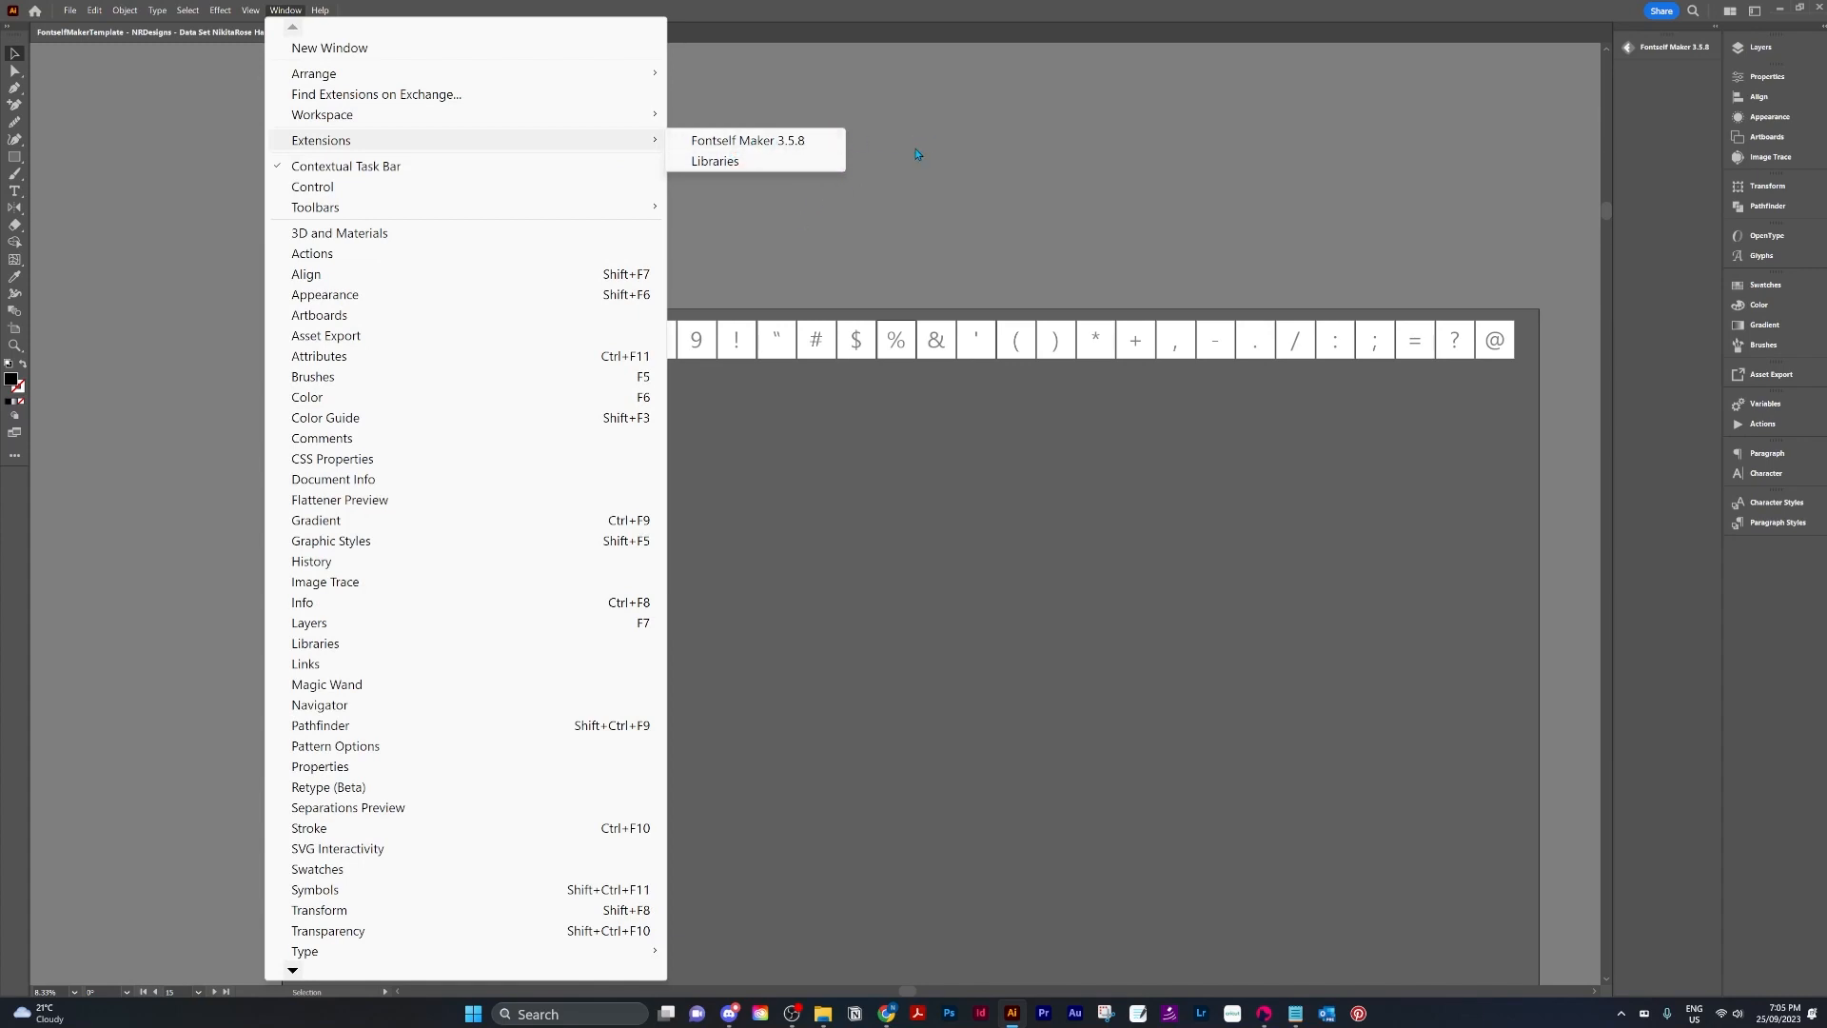
click(960, 196)
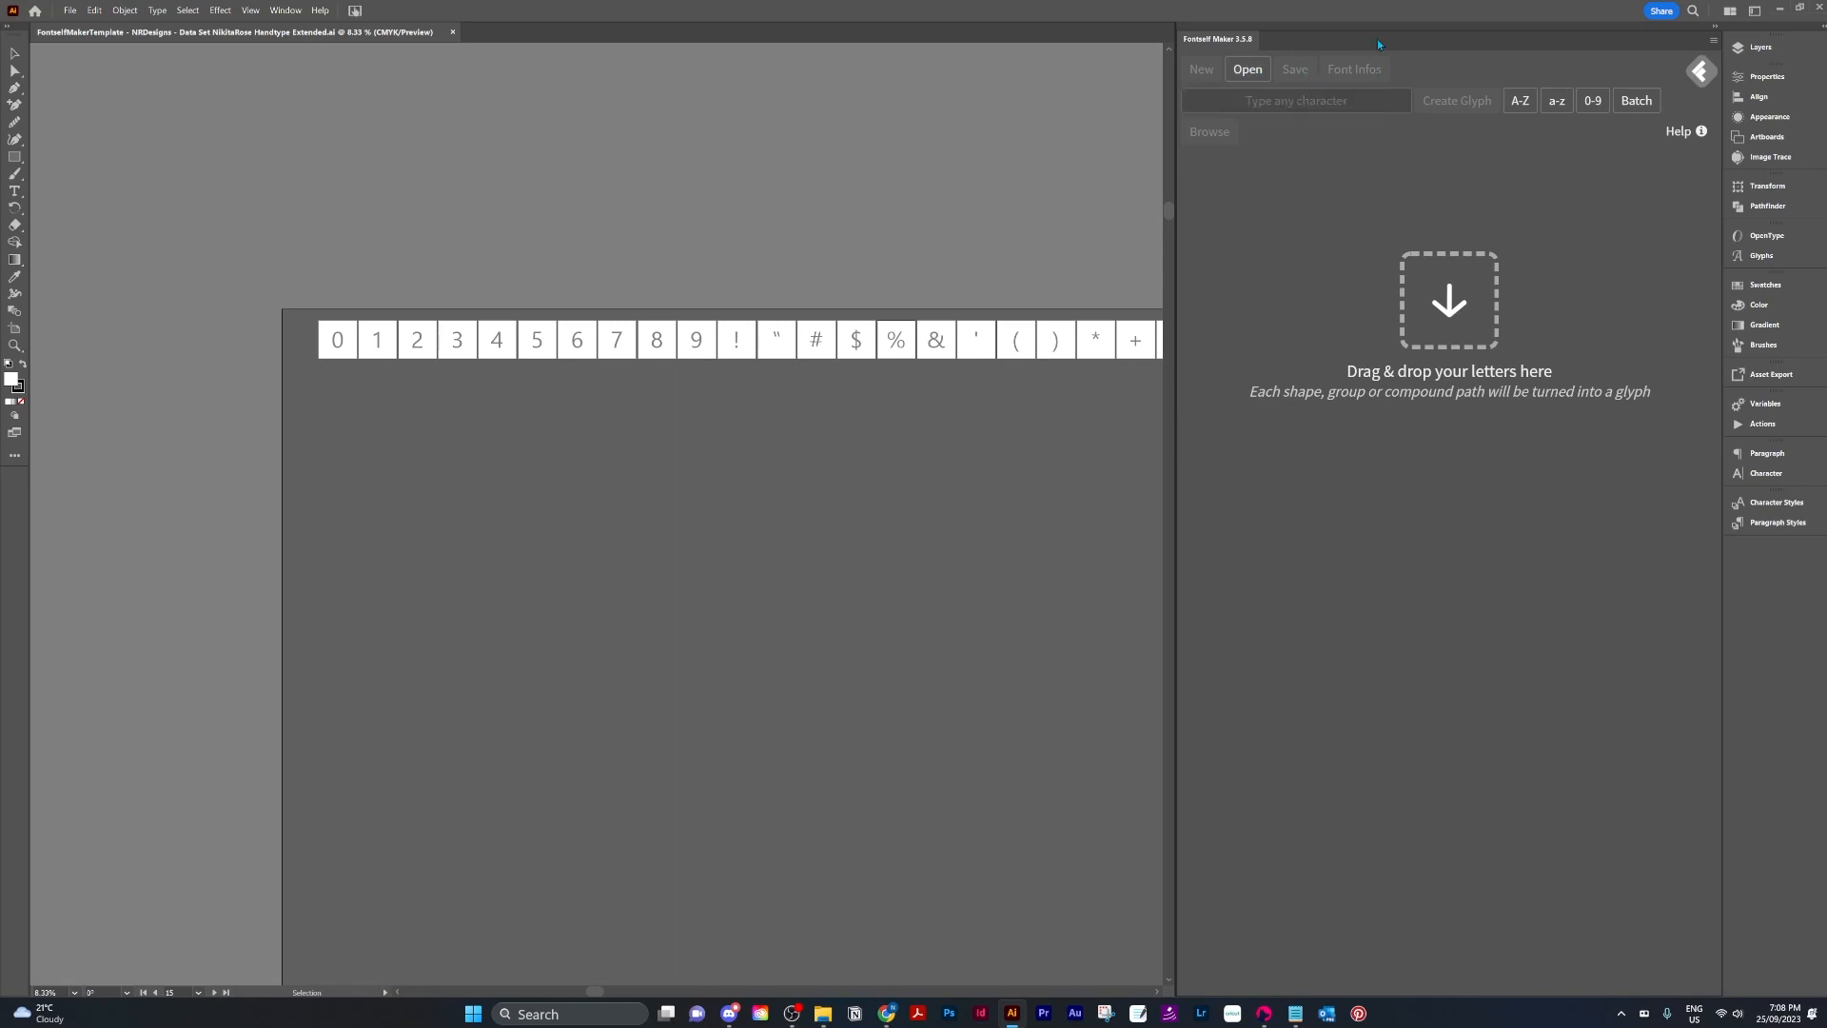
click(1375, 95)
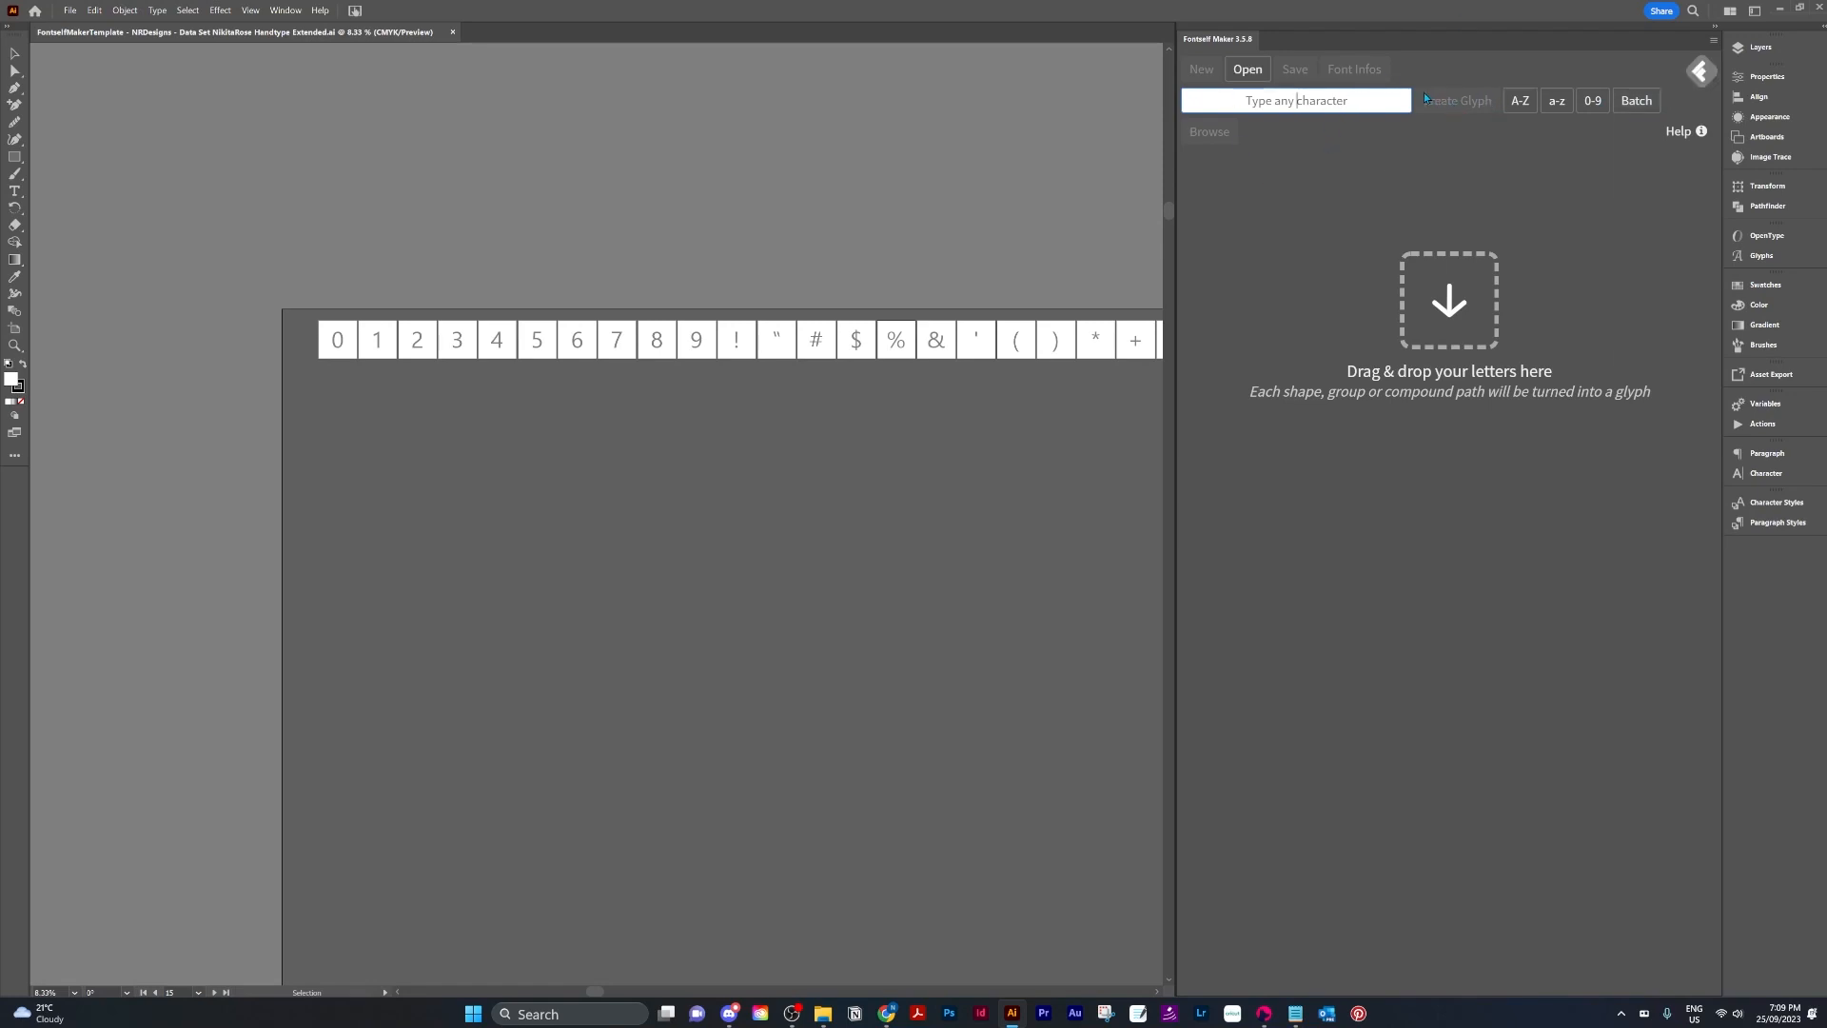
click(1629, 130)
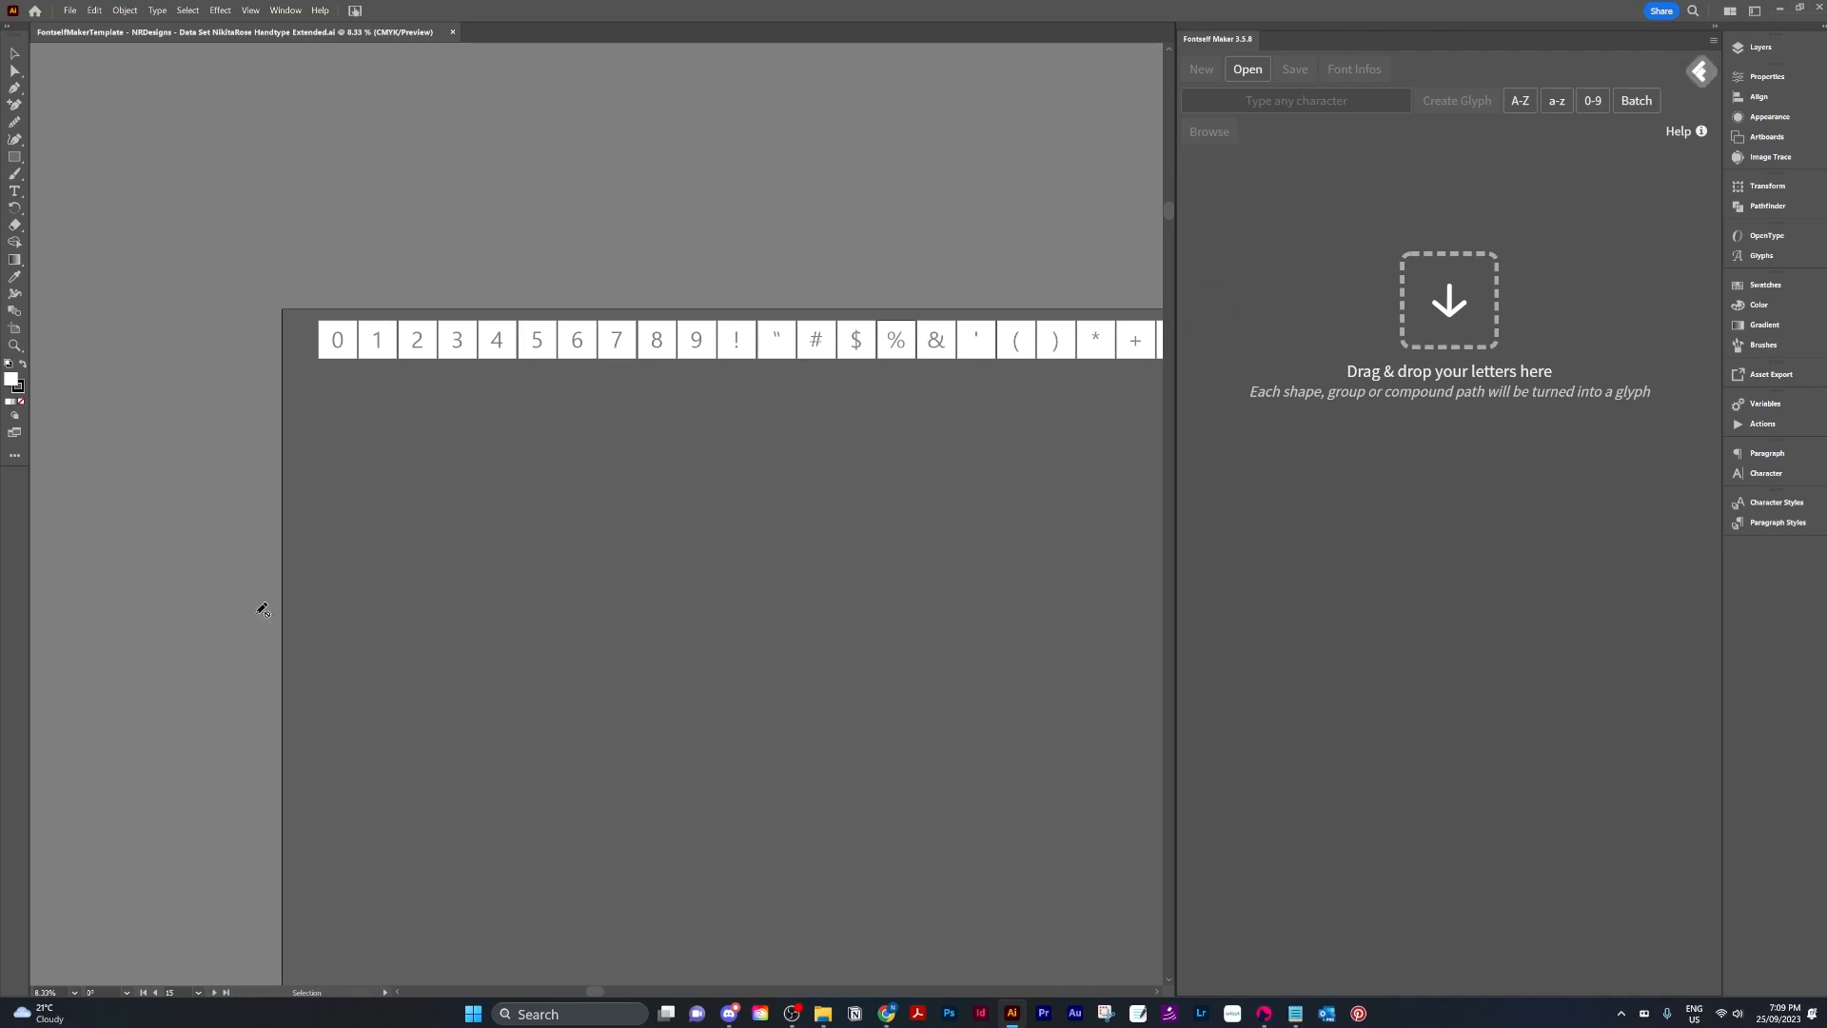
scroll(742, 518, right, 17)
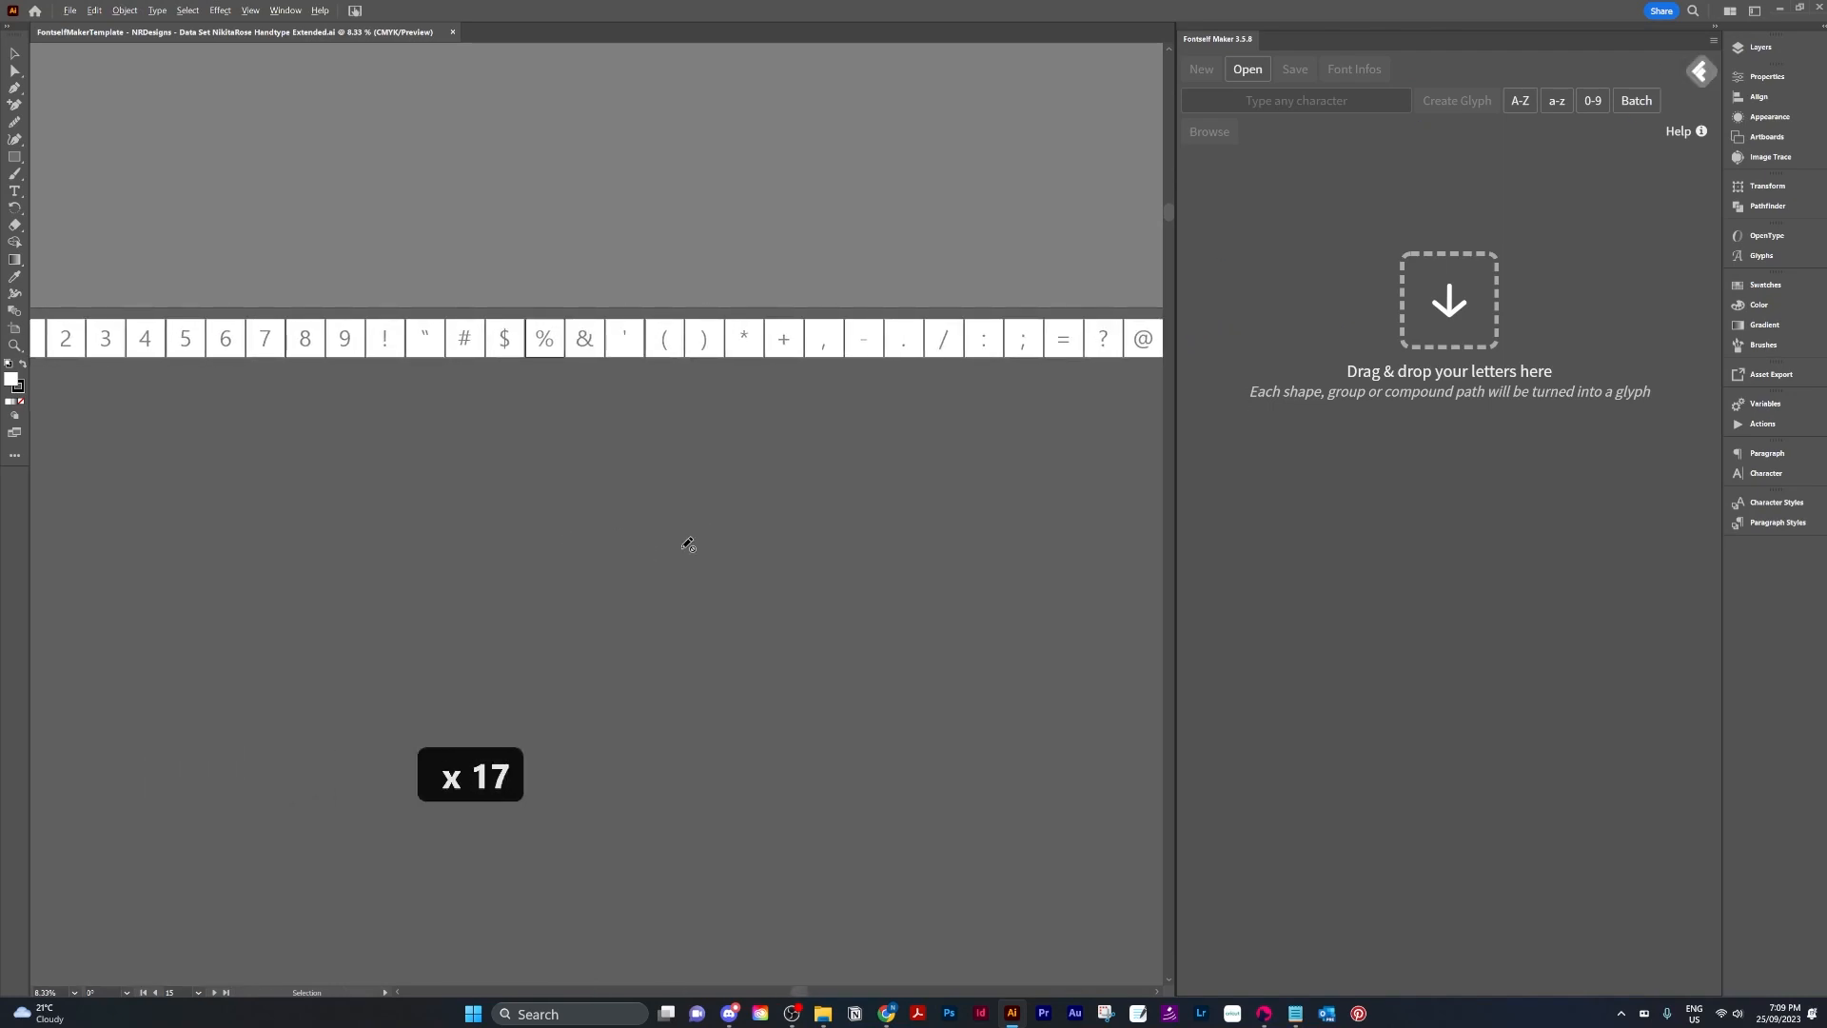
scroll(683, 549, down, 1)
drag(705, 261, 760, 551)
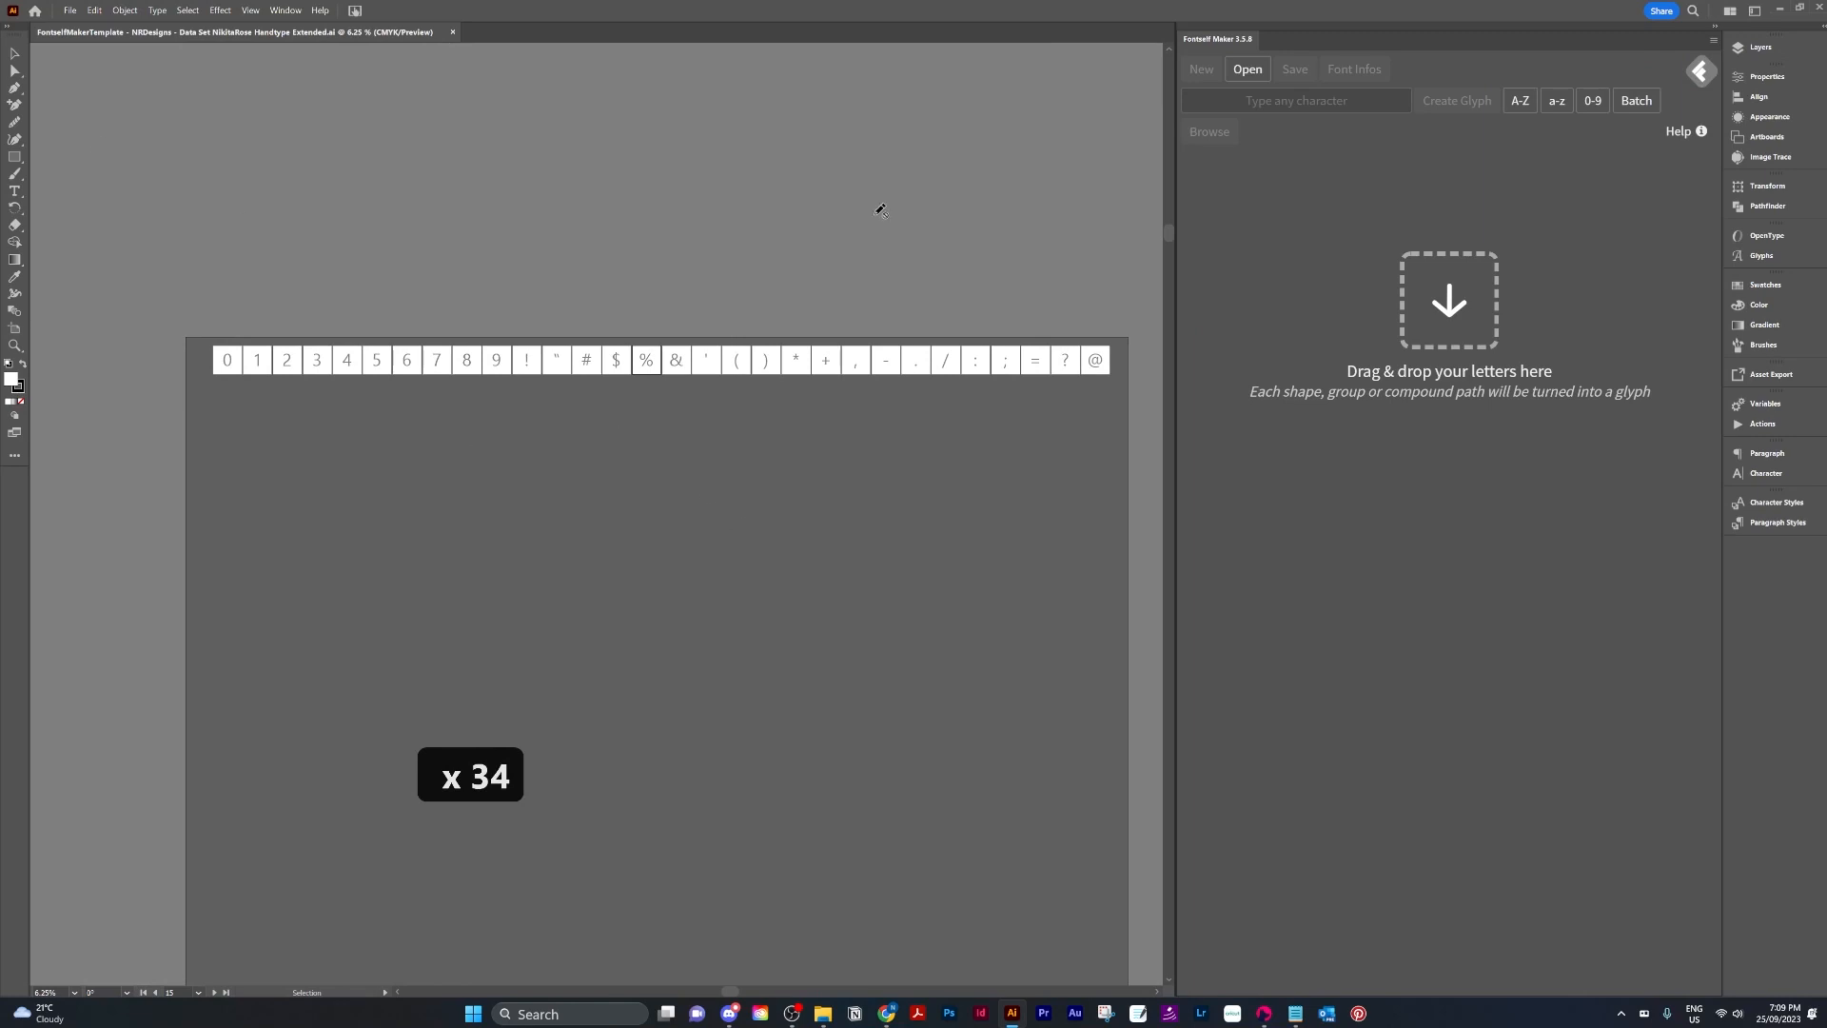
Inspect the Data Set layers and variables, previewing Data Set 30 before returning to Data Set 1.
click(1761, 48)
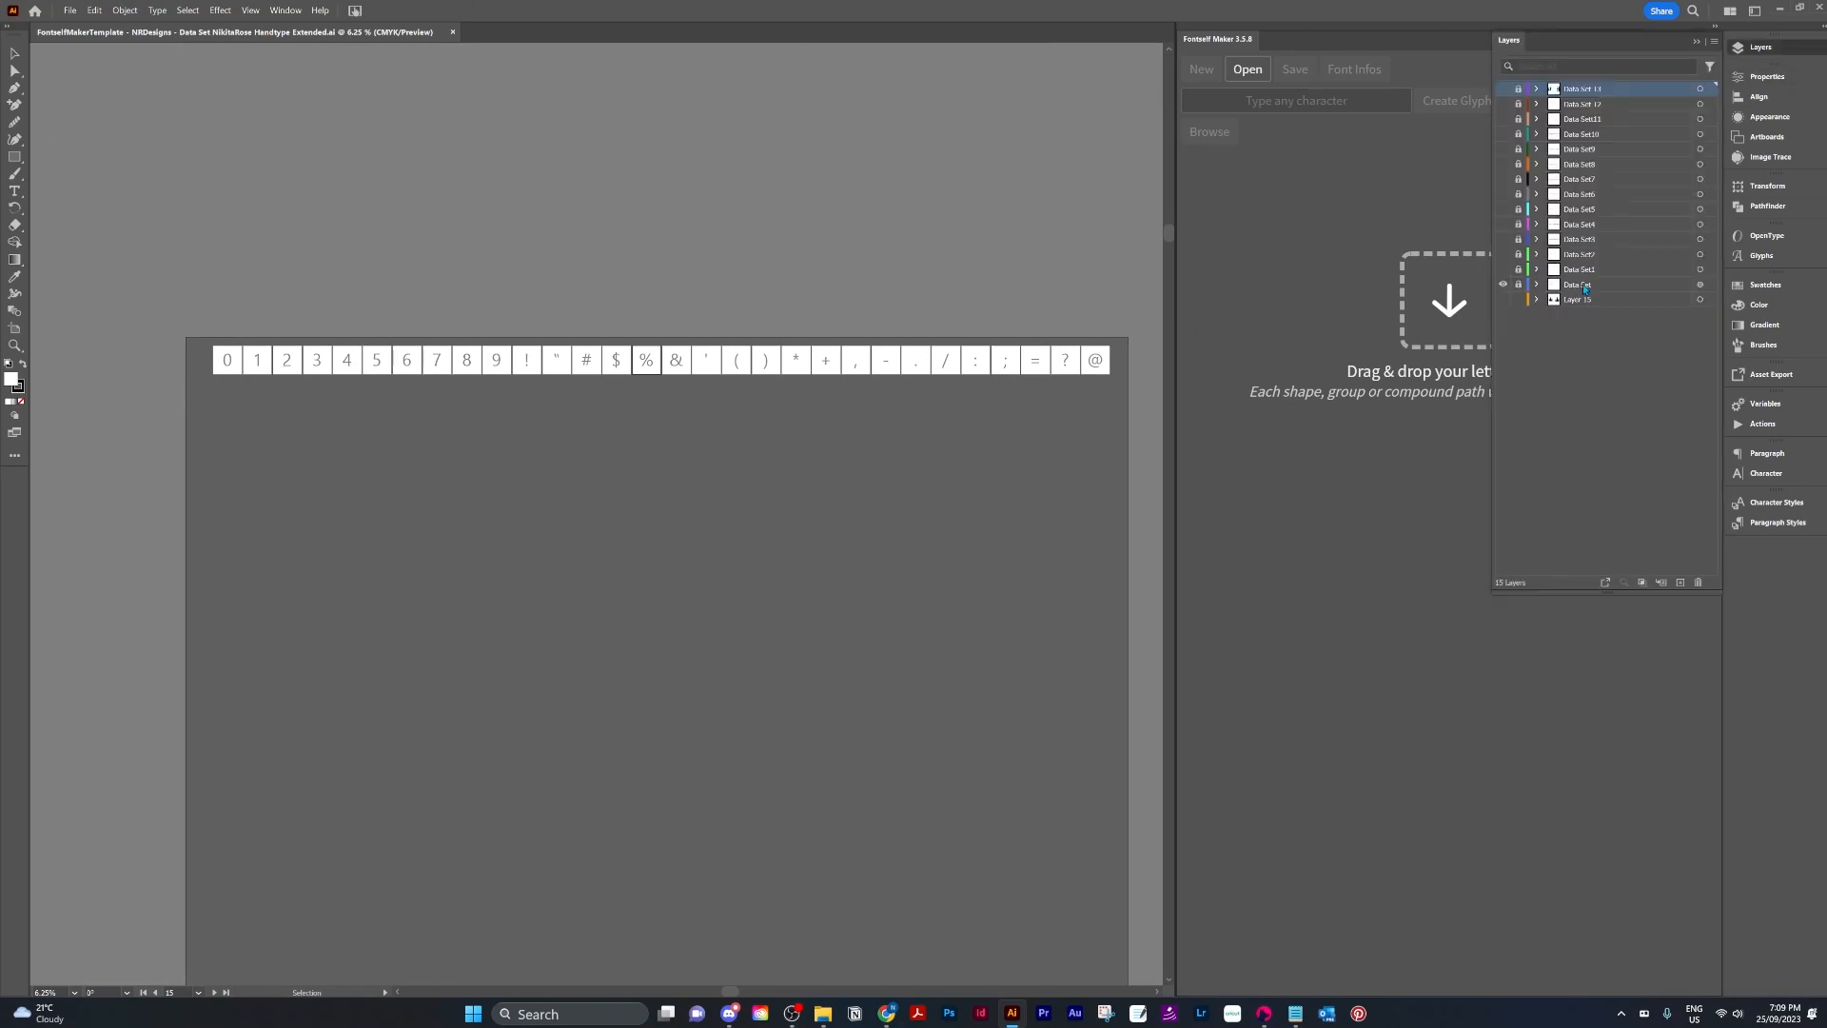
click(1584, 286)
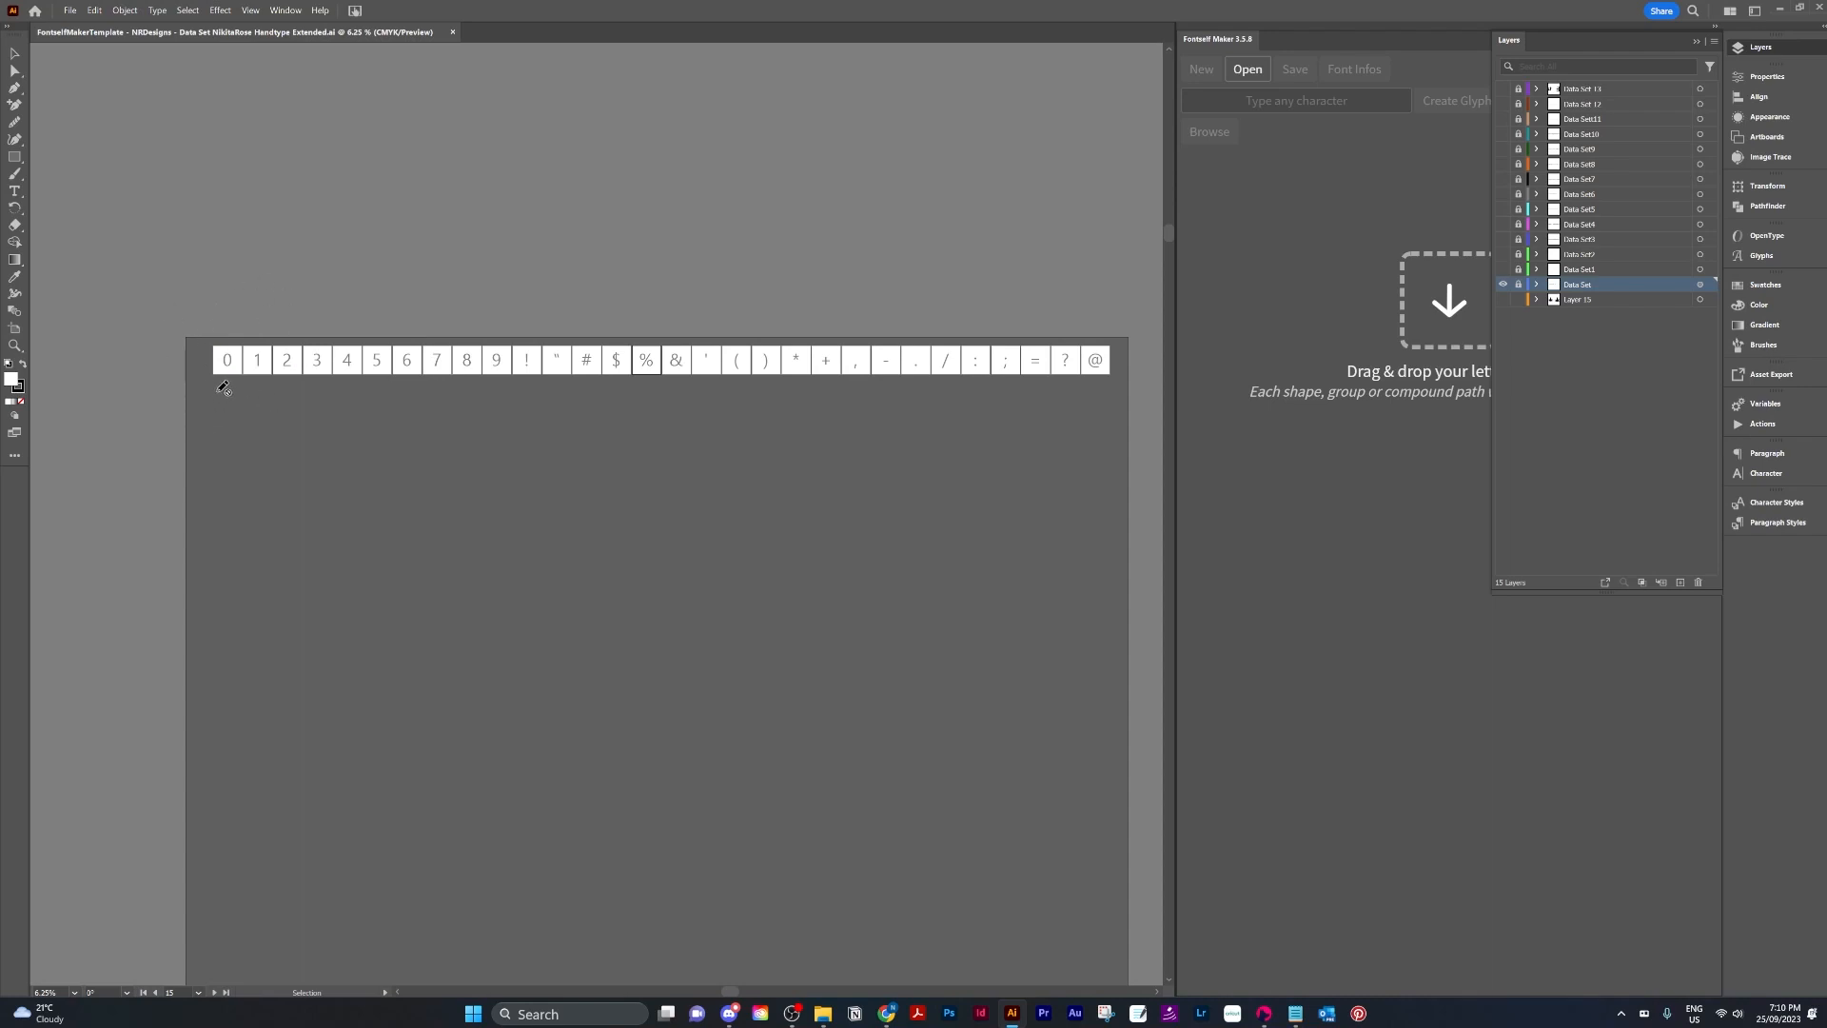
click(1785, 412)
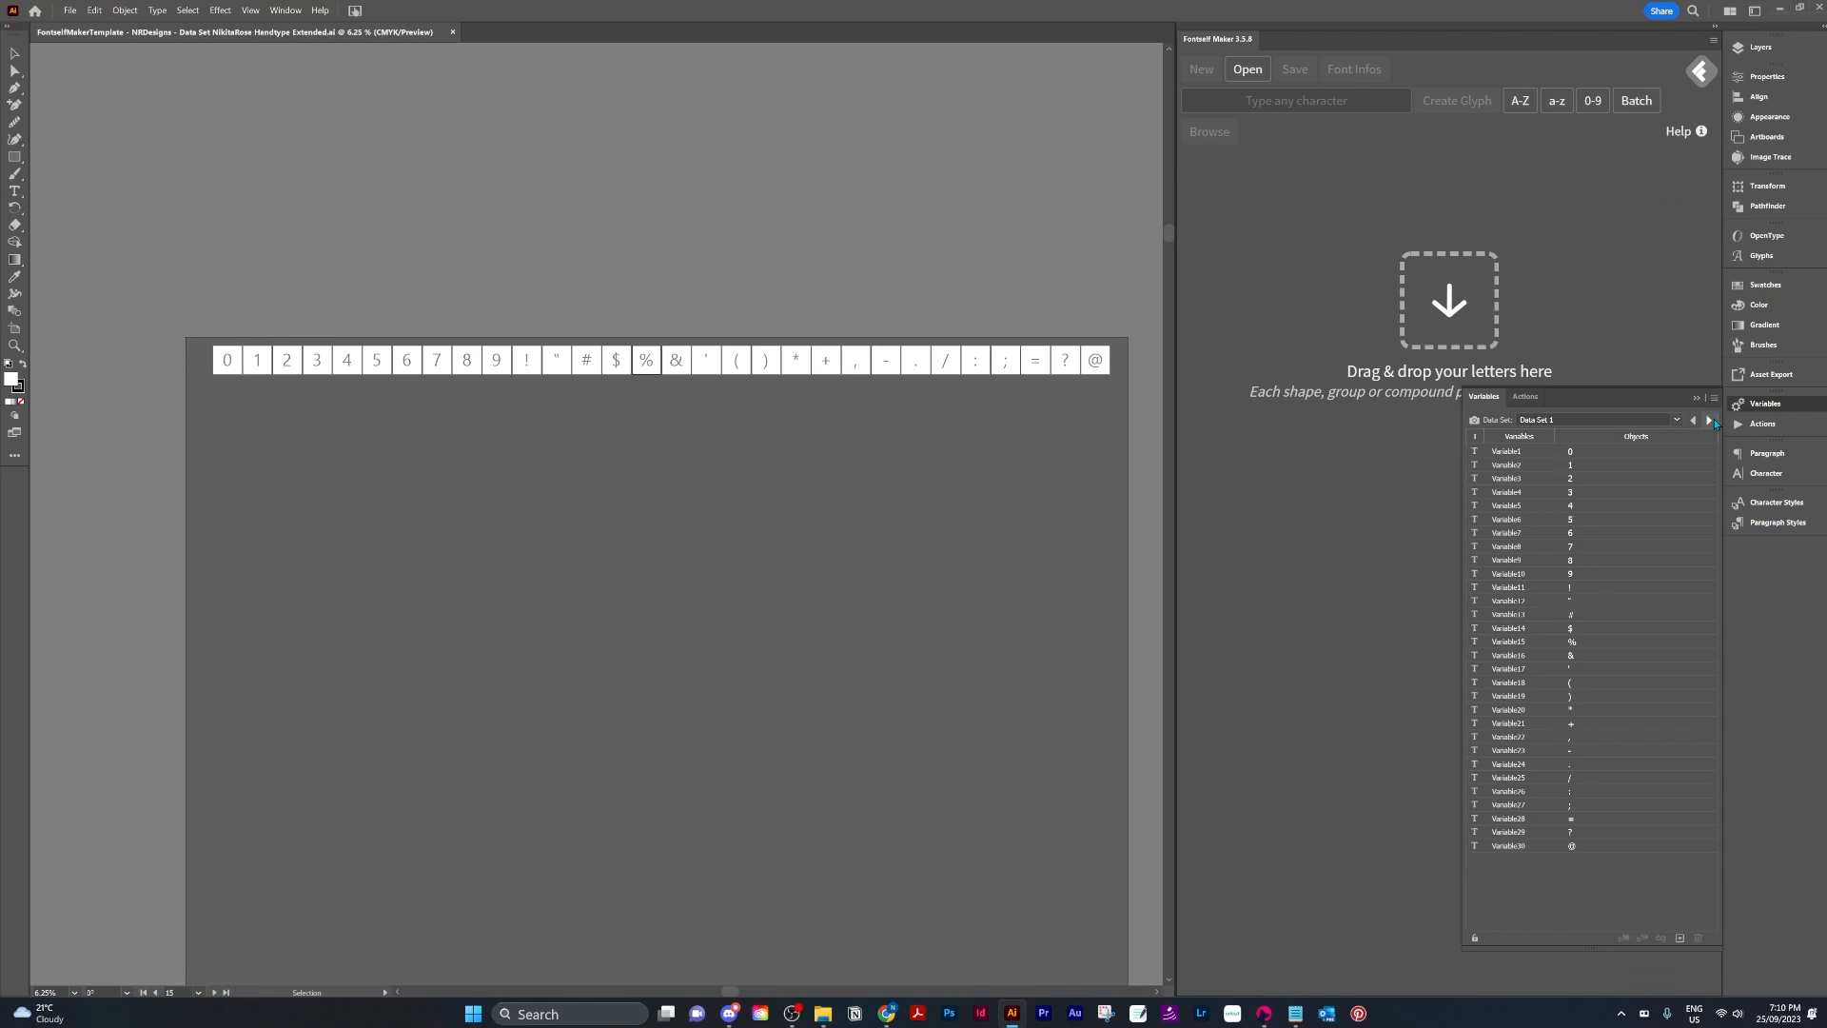
click(1710, 420)
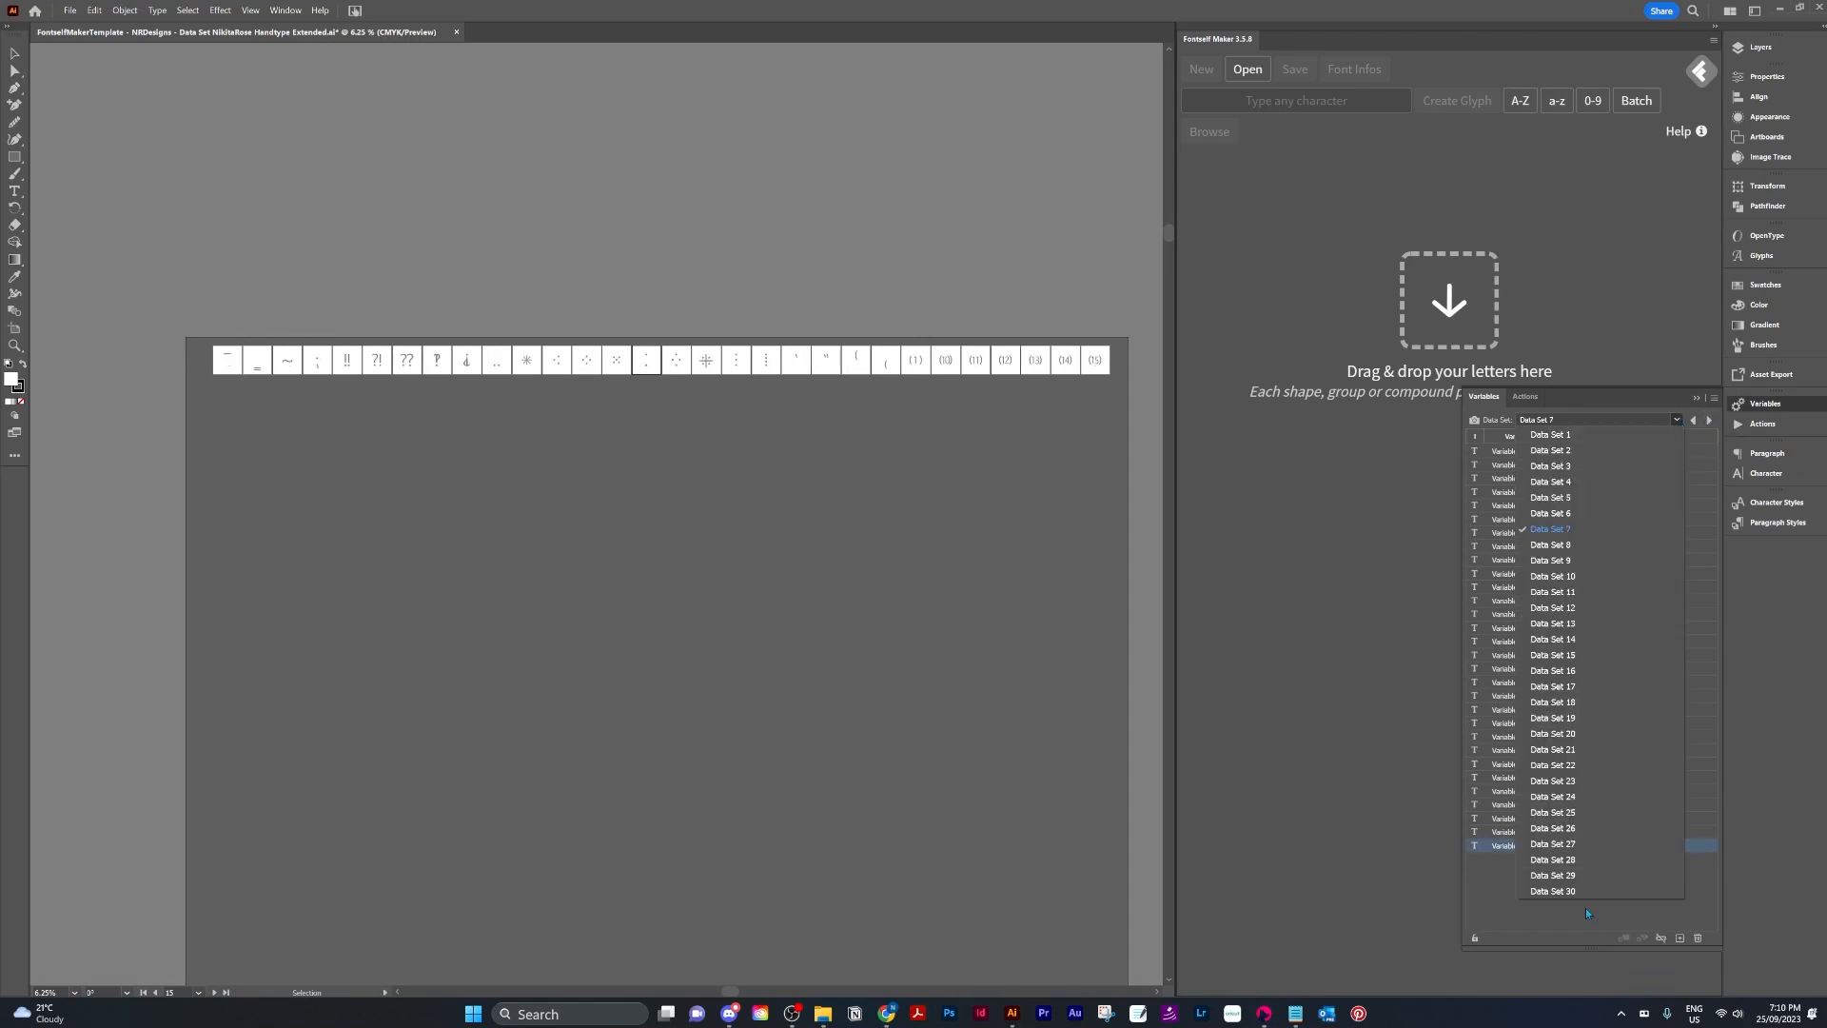
click(1580, 893)
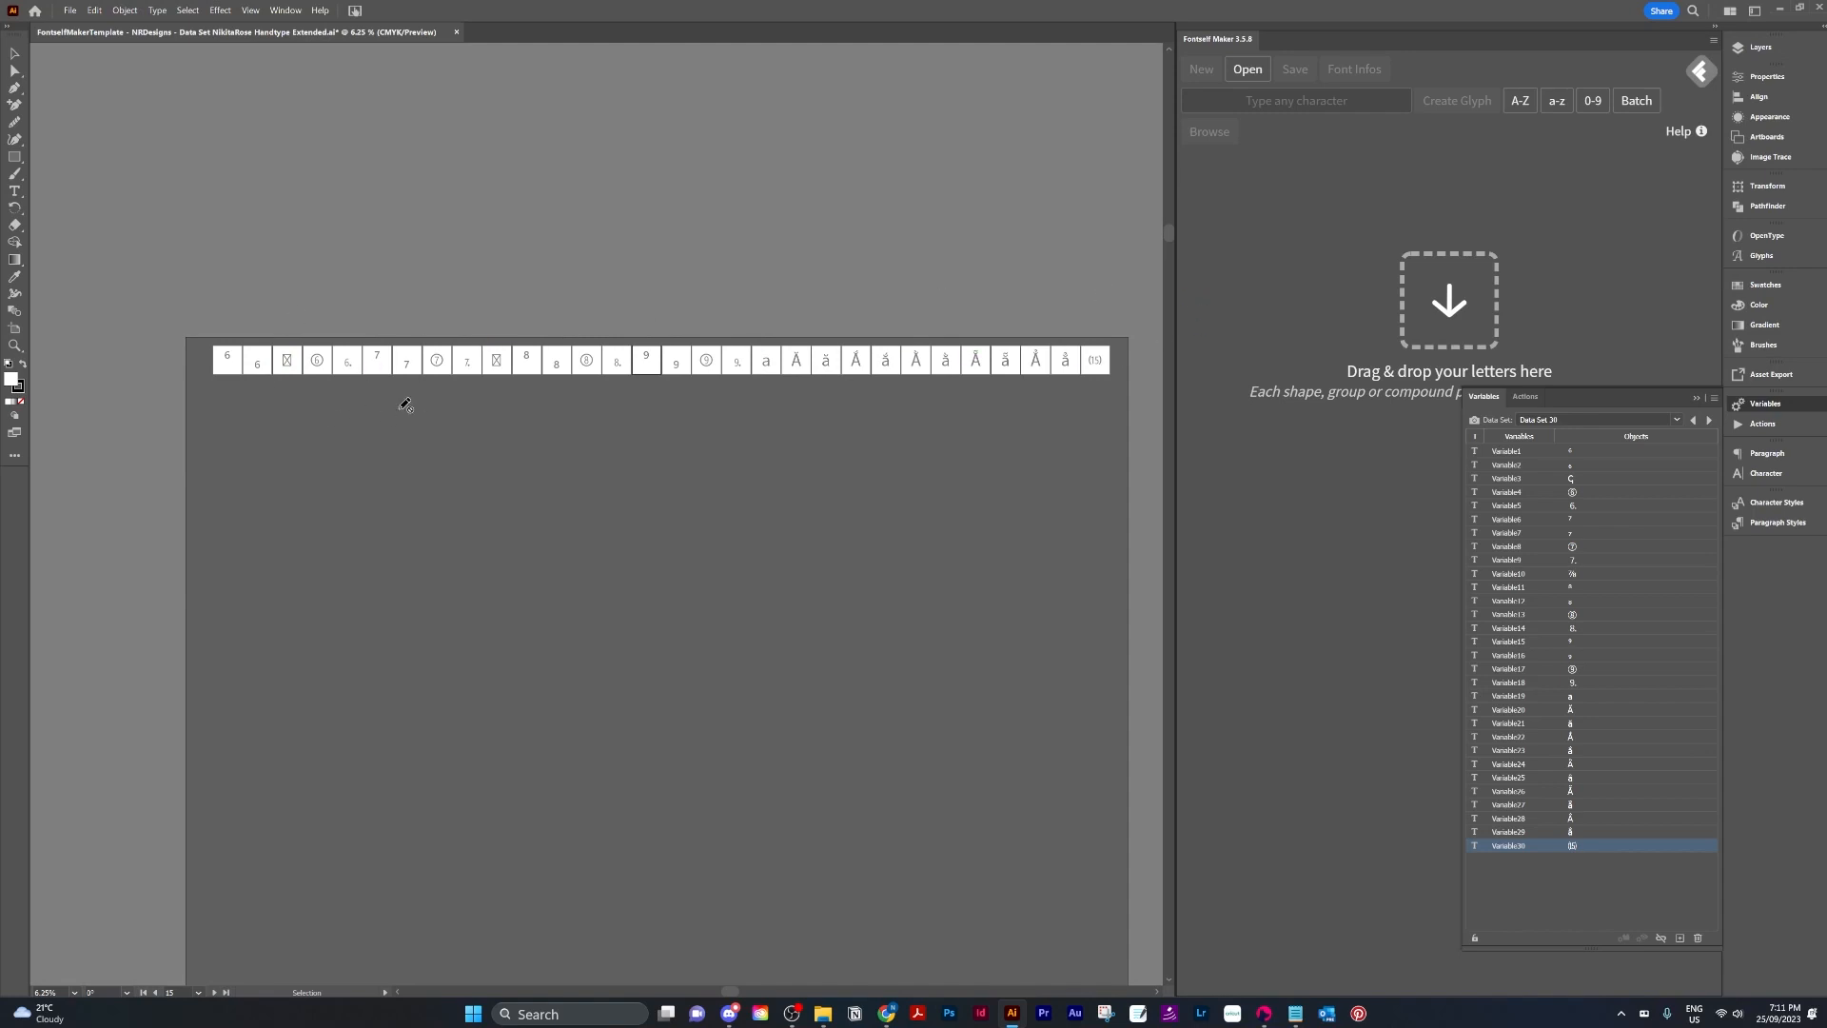
click(1615, 420)
click(1595, 439)
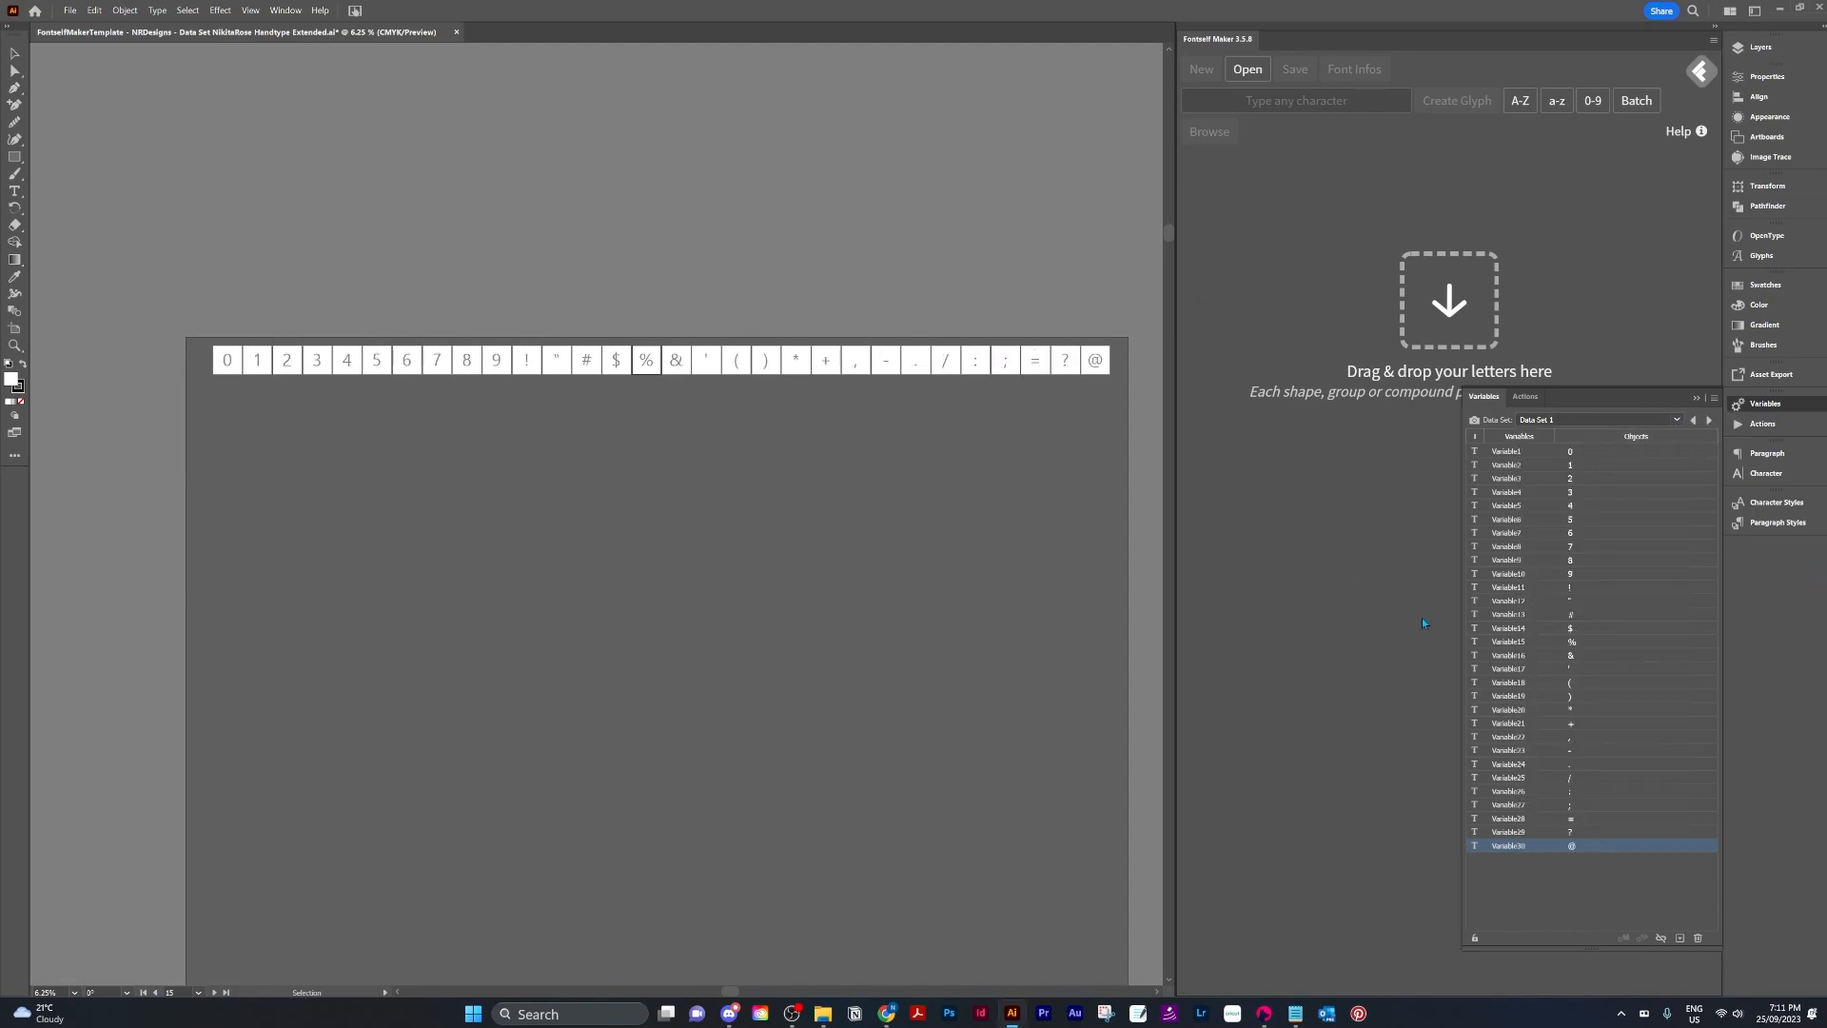
Select the Data Set 2 layer and toggle the Data Set layers' visibility, leaving Data Set 2 shown.
click(1755, 47)
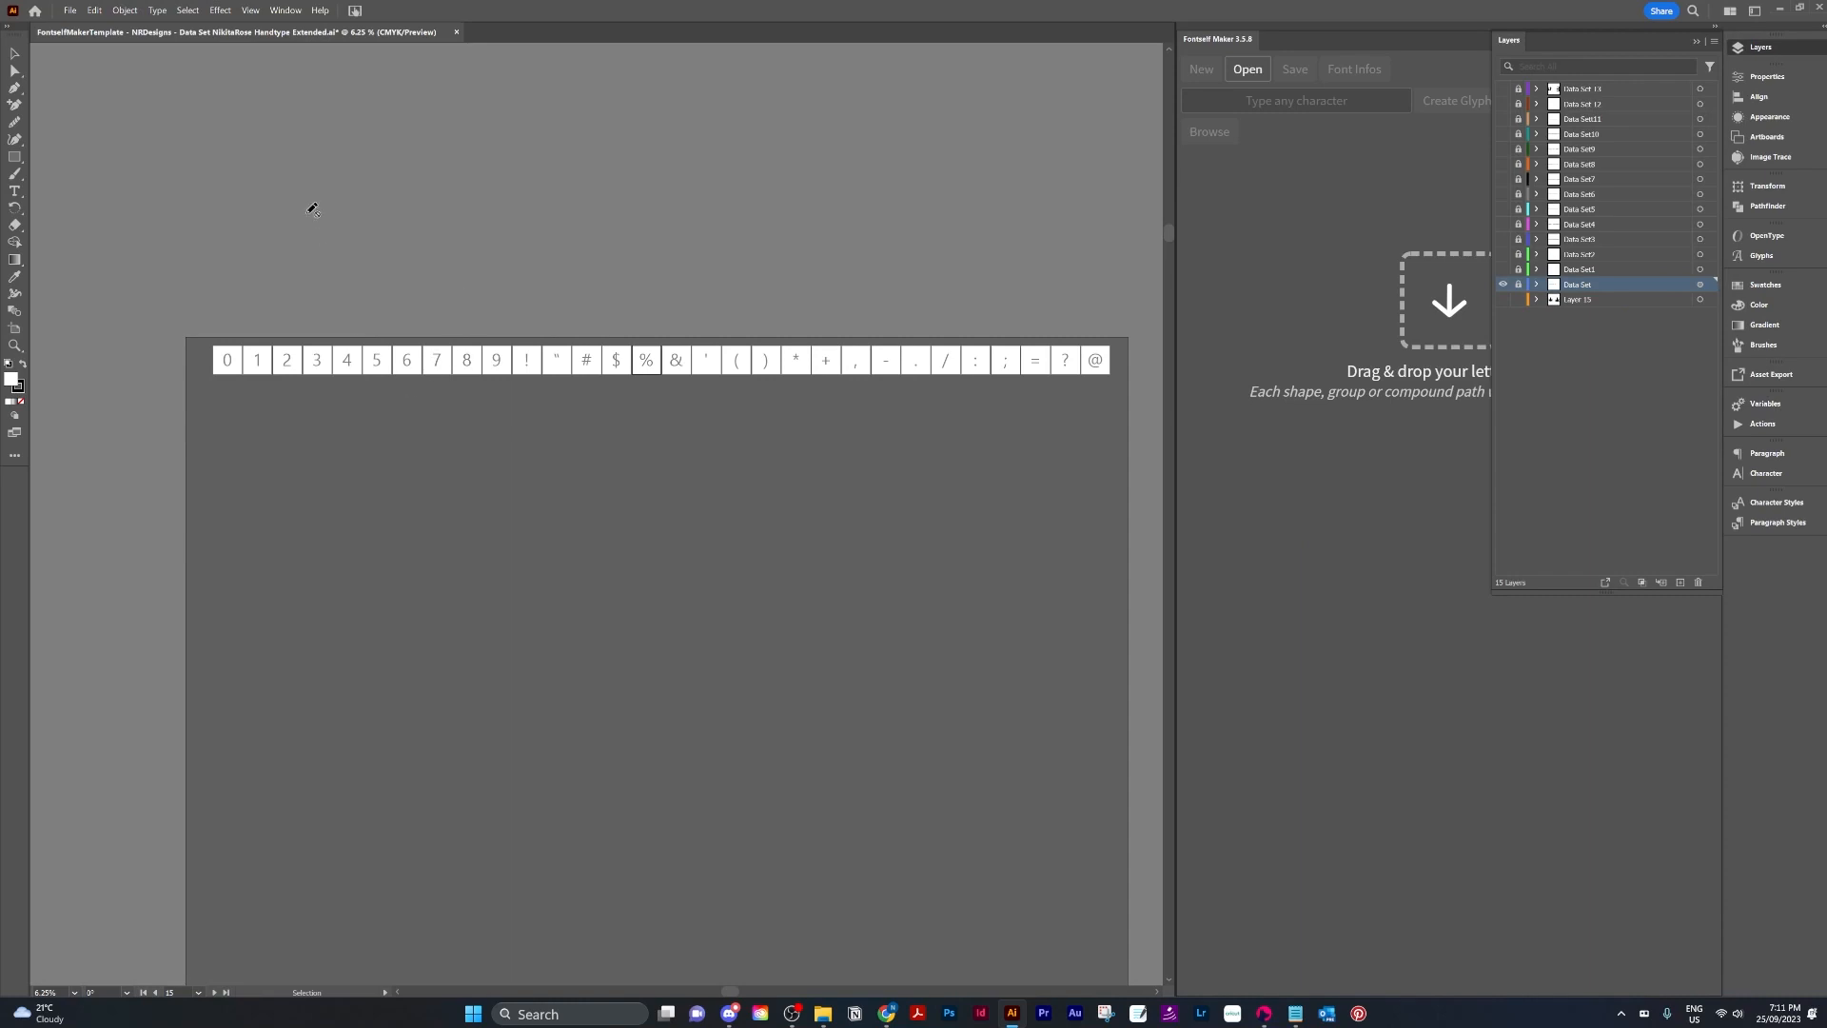
click(1598, 271)
click(1502, 271)
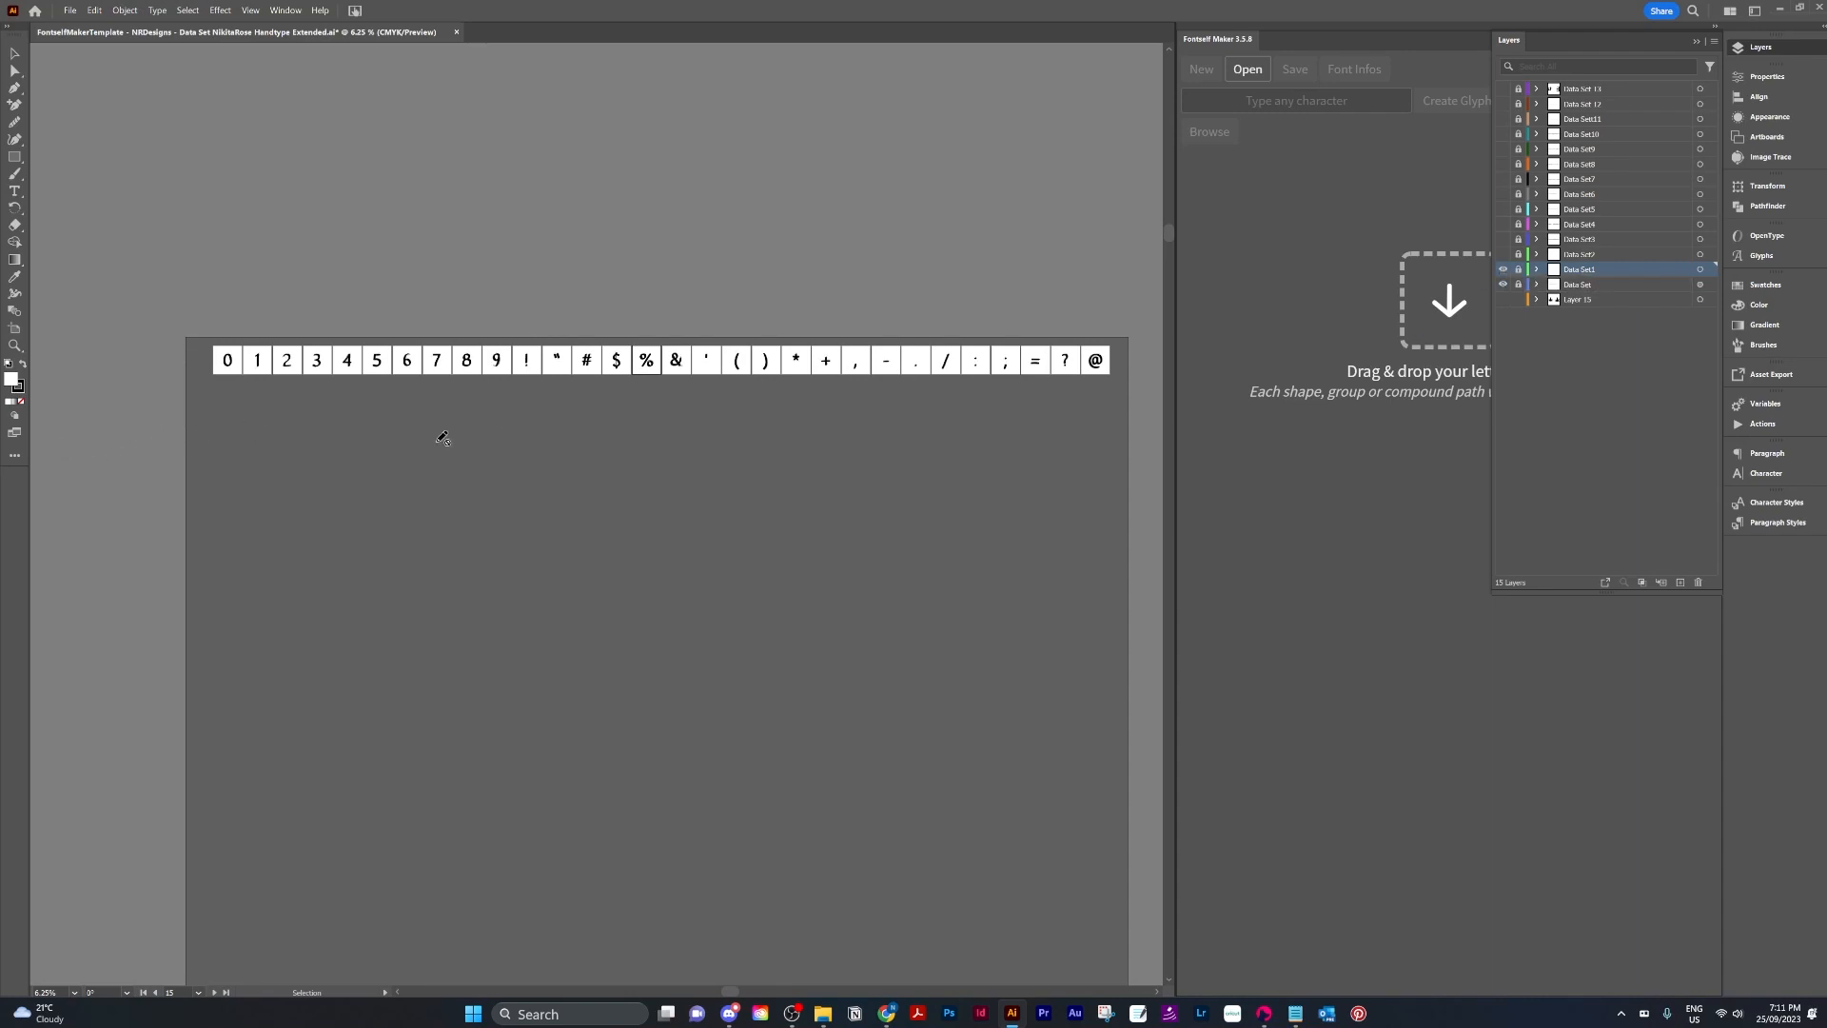
click(1504, 269)
click(1503, 254)
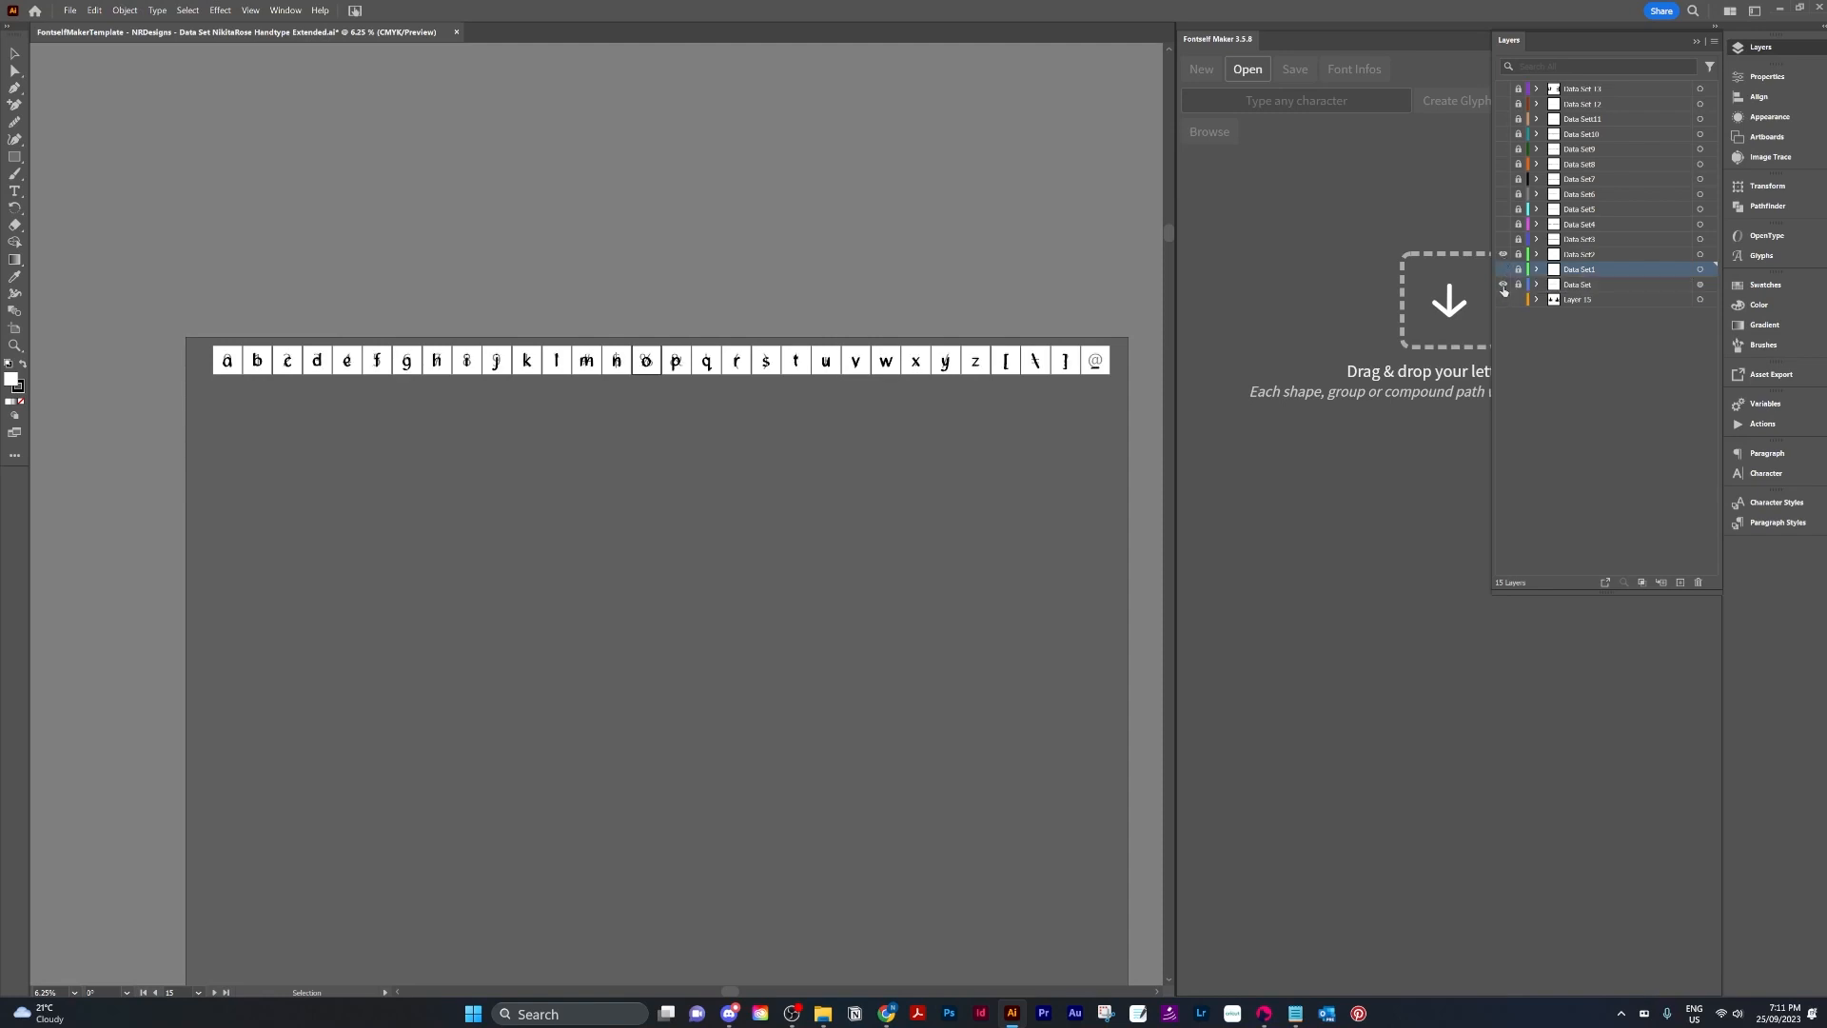
click(1503, 284)
click(1503, 254)
click(1503, 239)
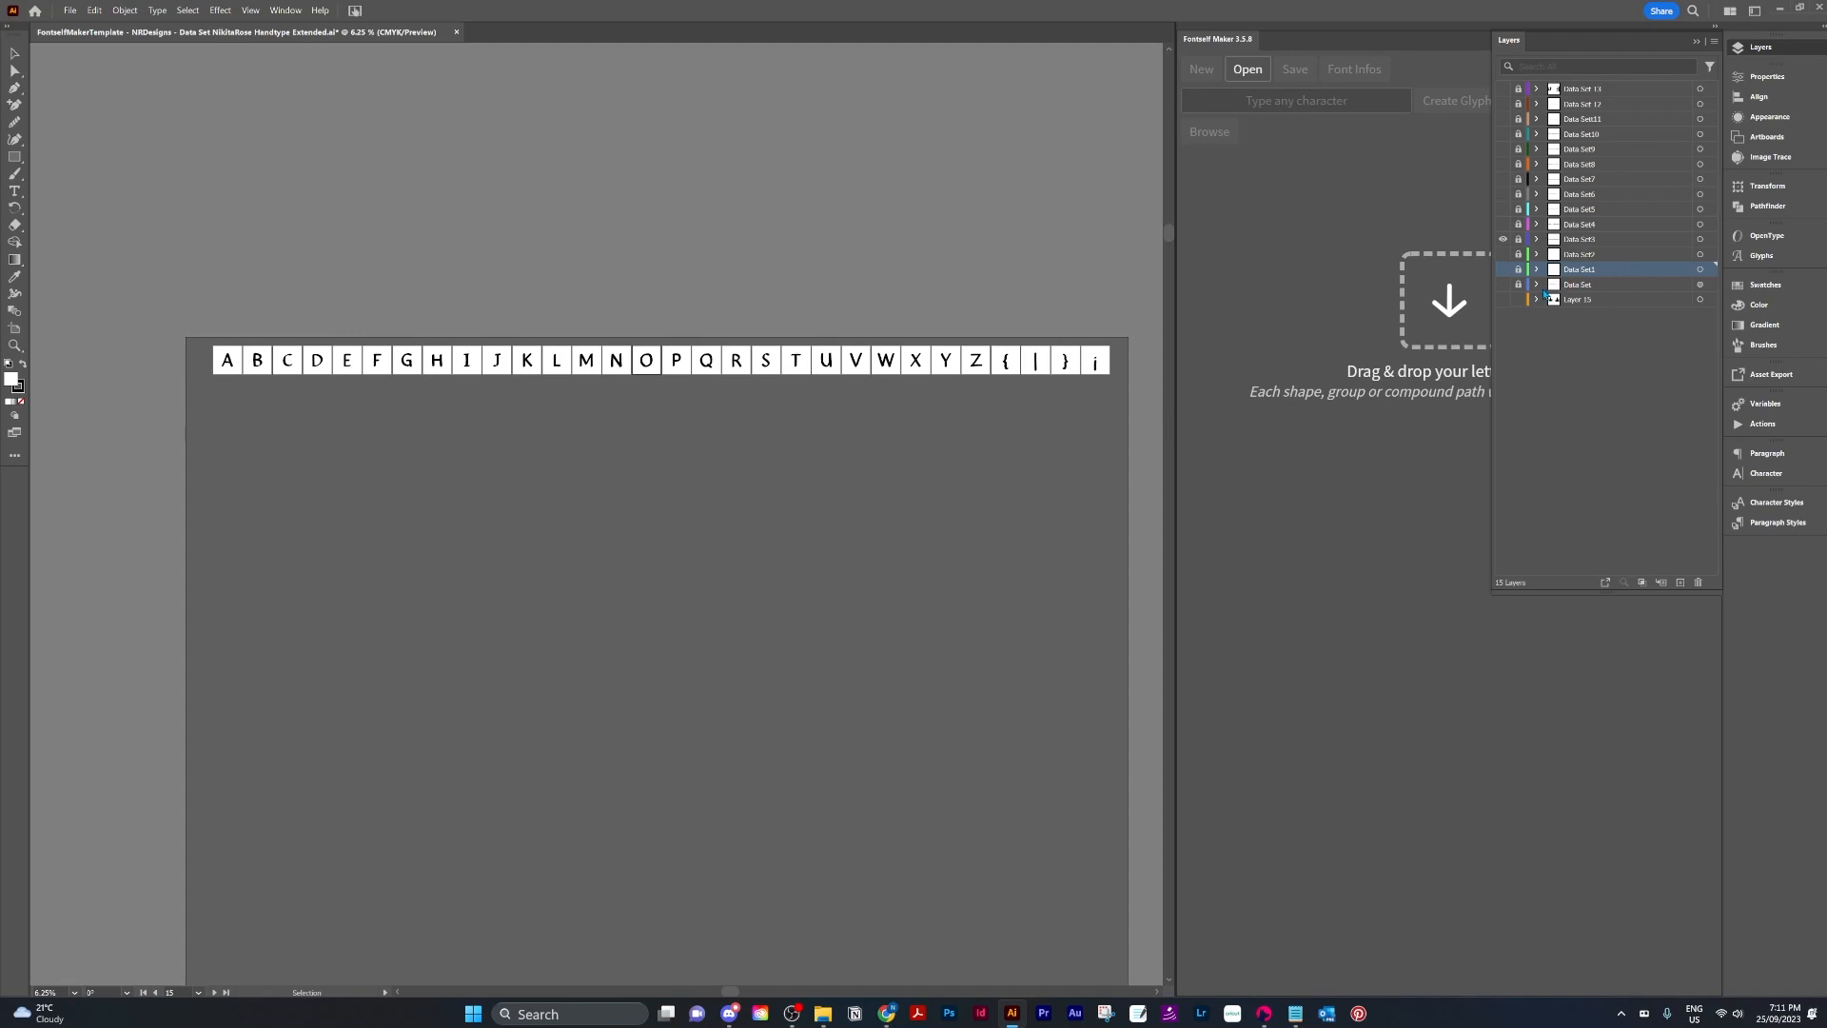
click(1504, 284)
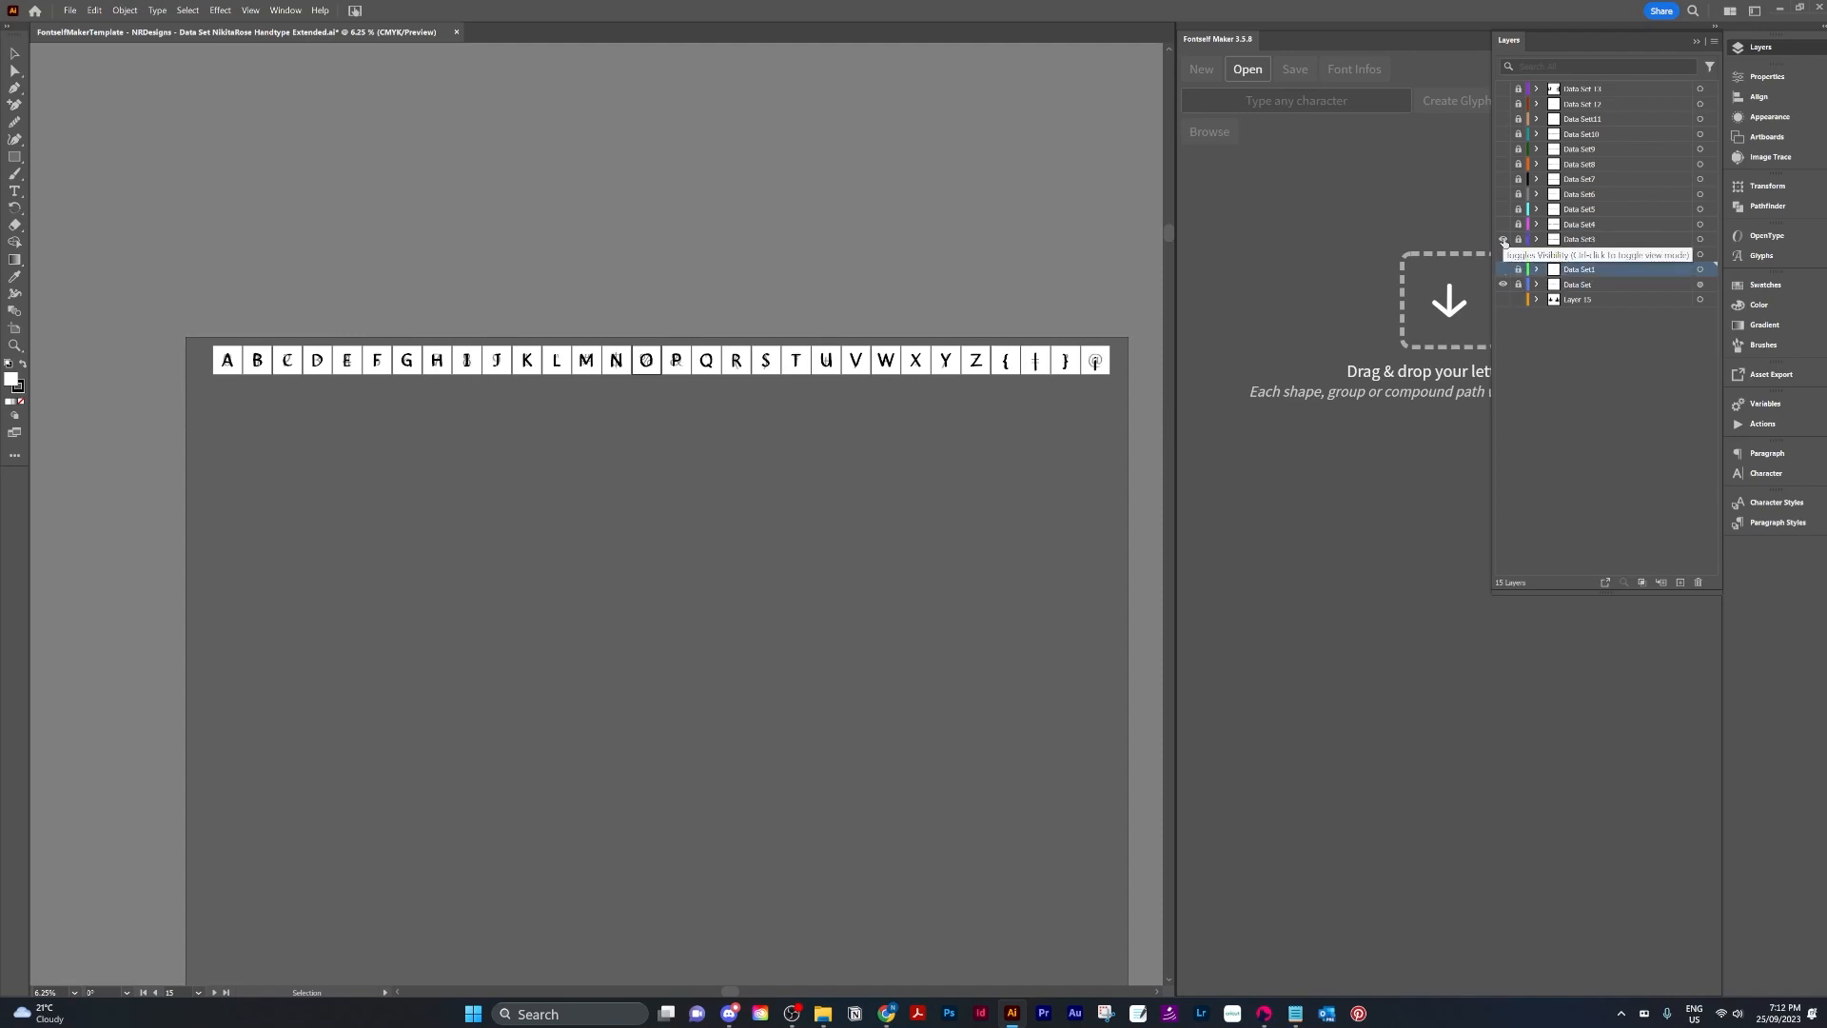
click(1503, 239)
click(1504, 269)
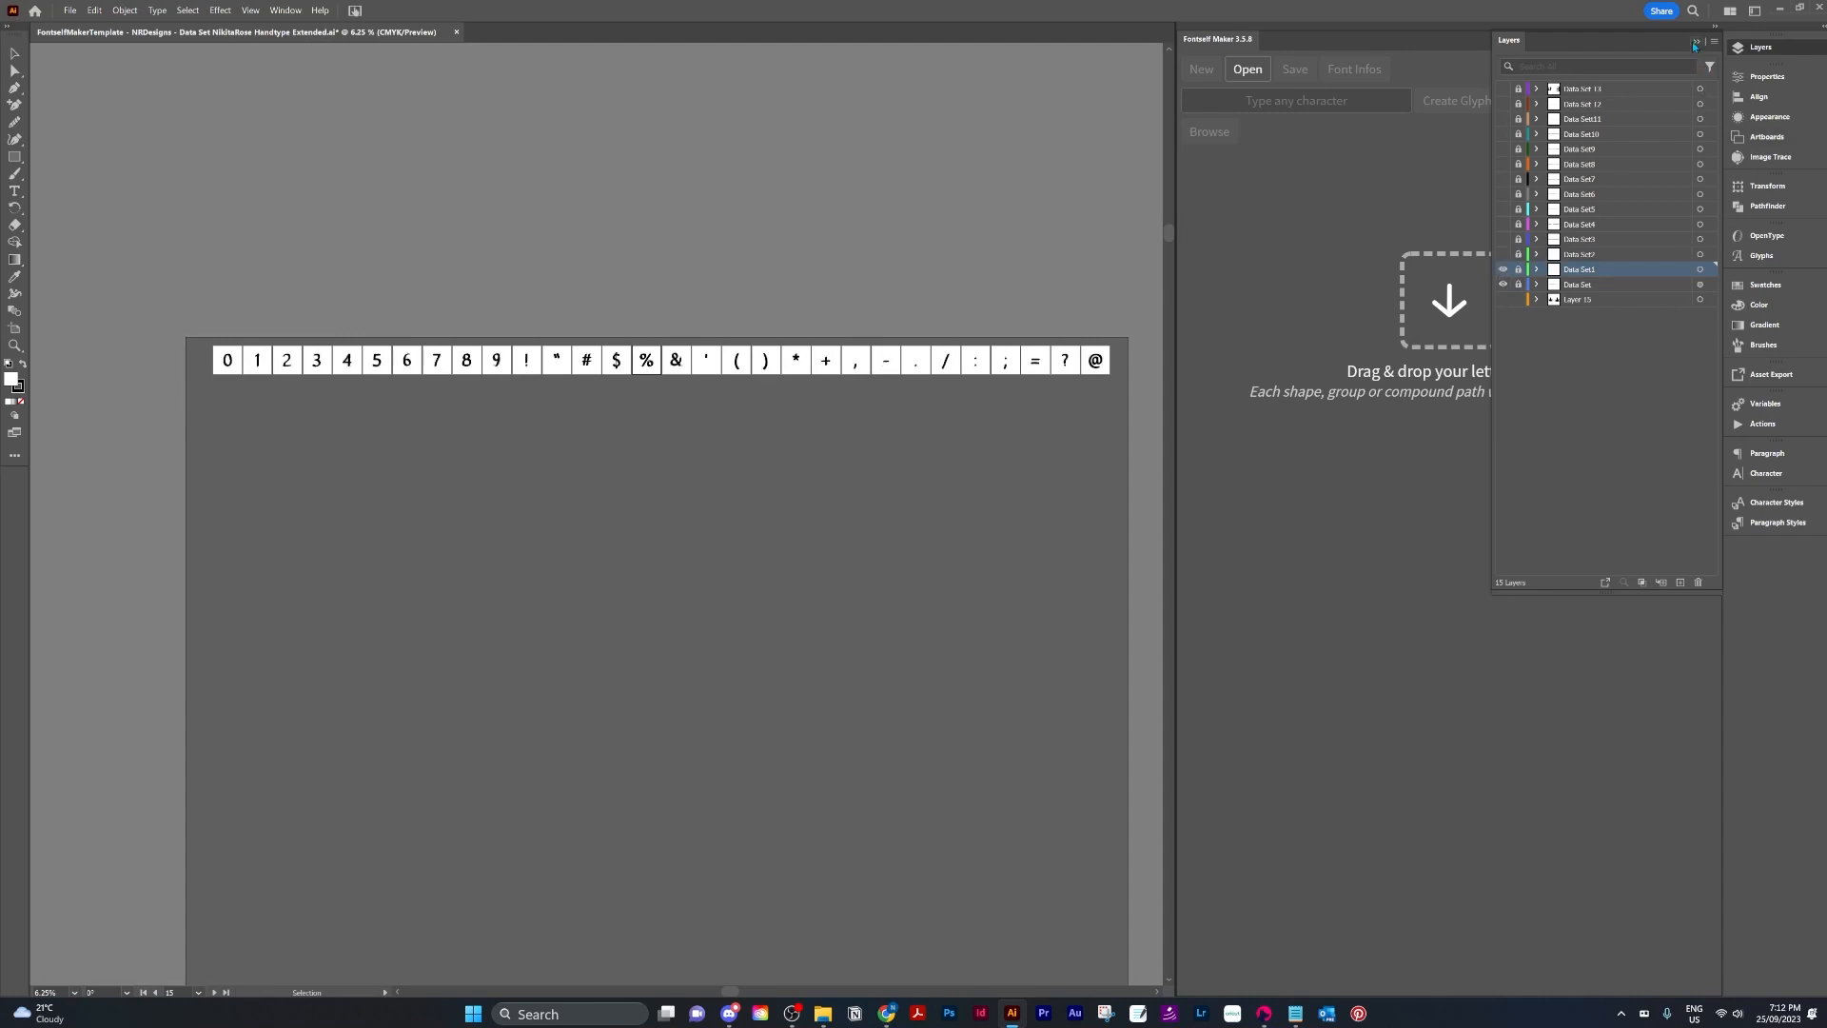
Select the ten digit glyphs 0 to 9 on the artboard and enter 0,1,2,3,4,5,6,7,8,9 as the characters to create.
click(1695, 43)
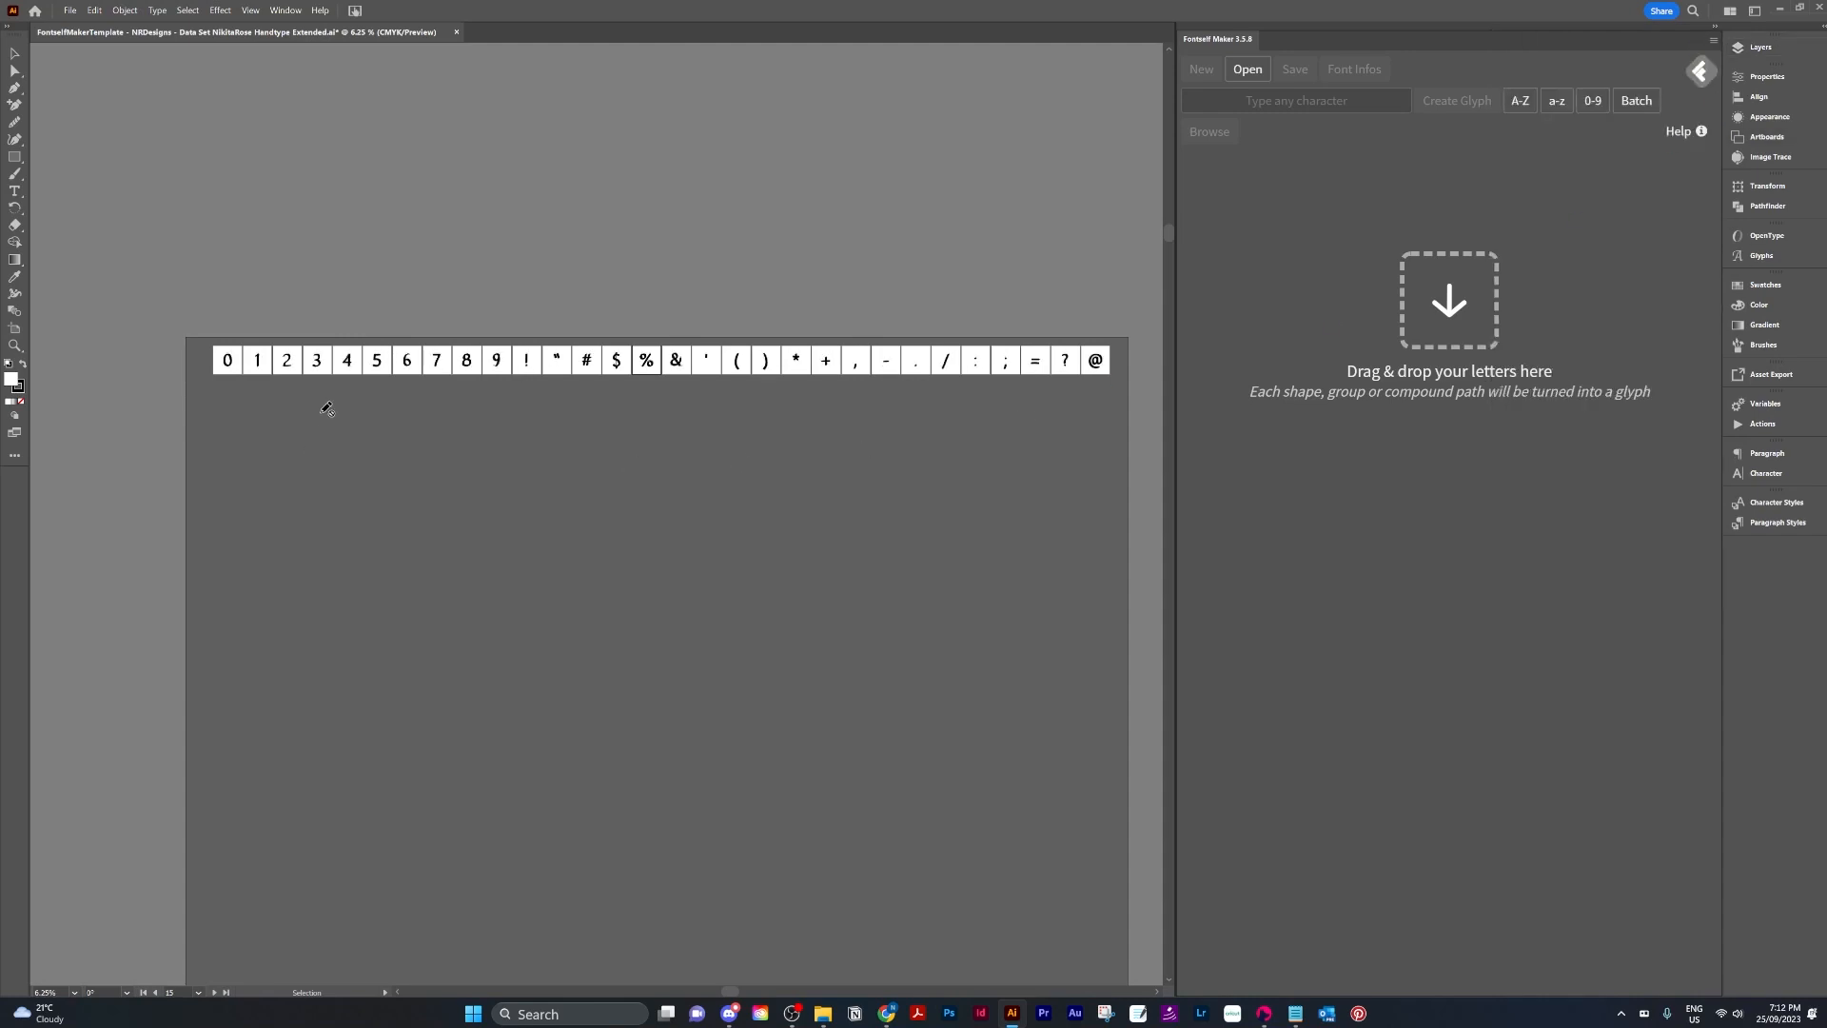
key(v)
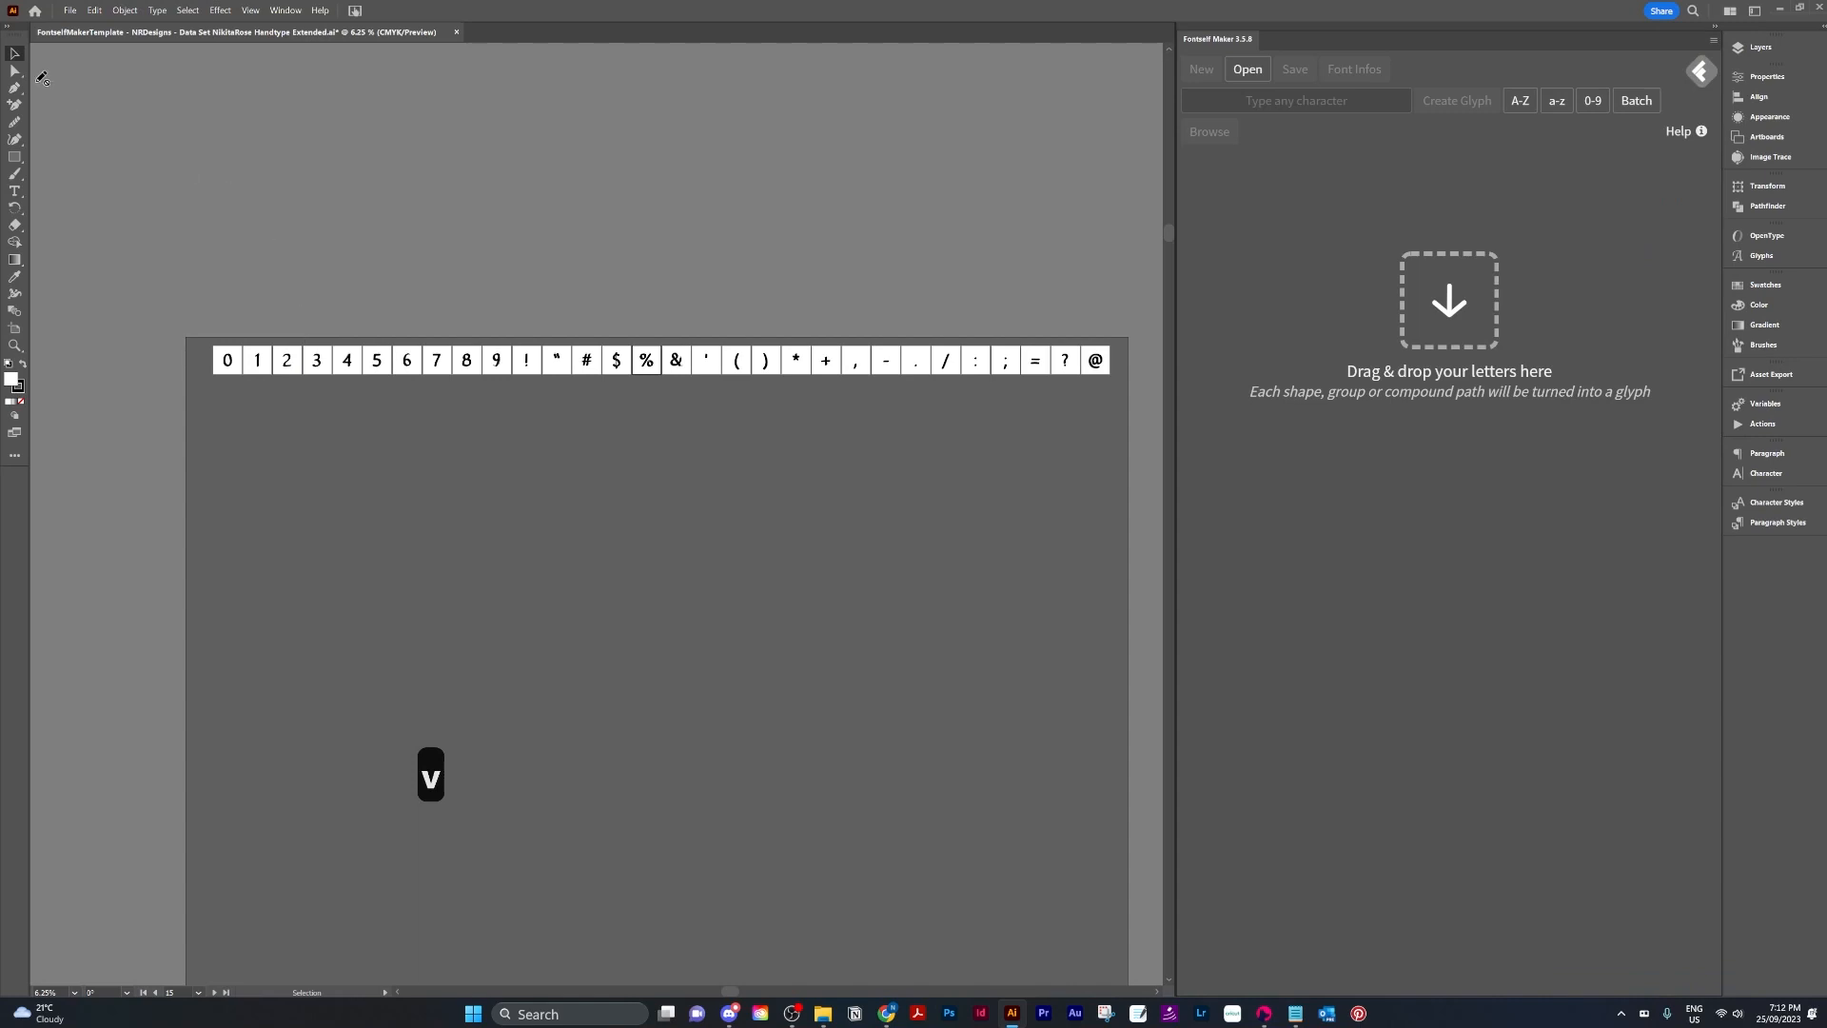
click(1778, 52)
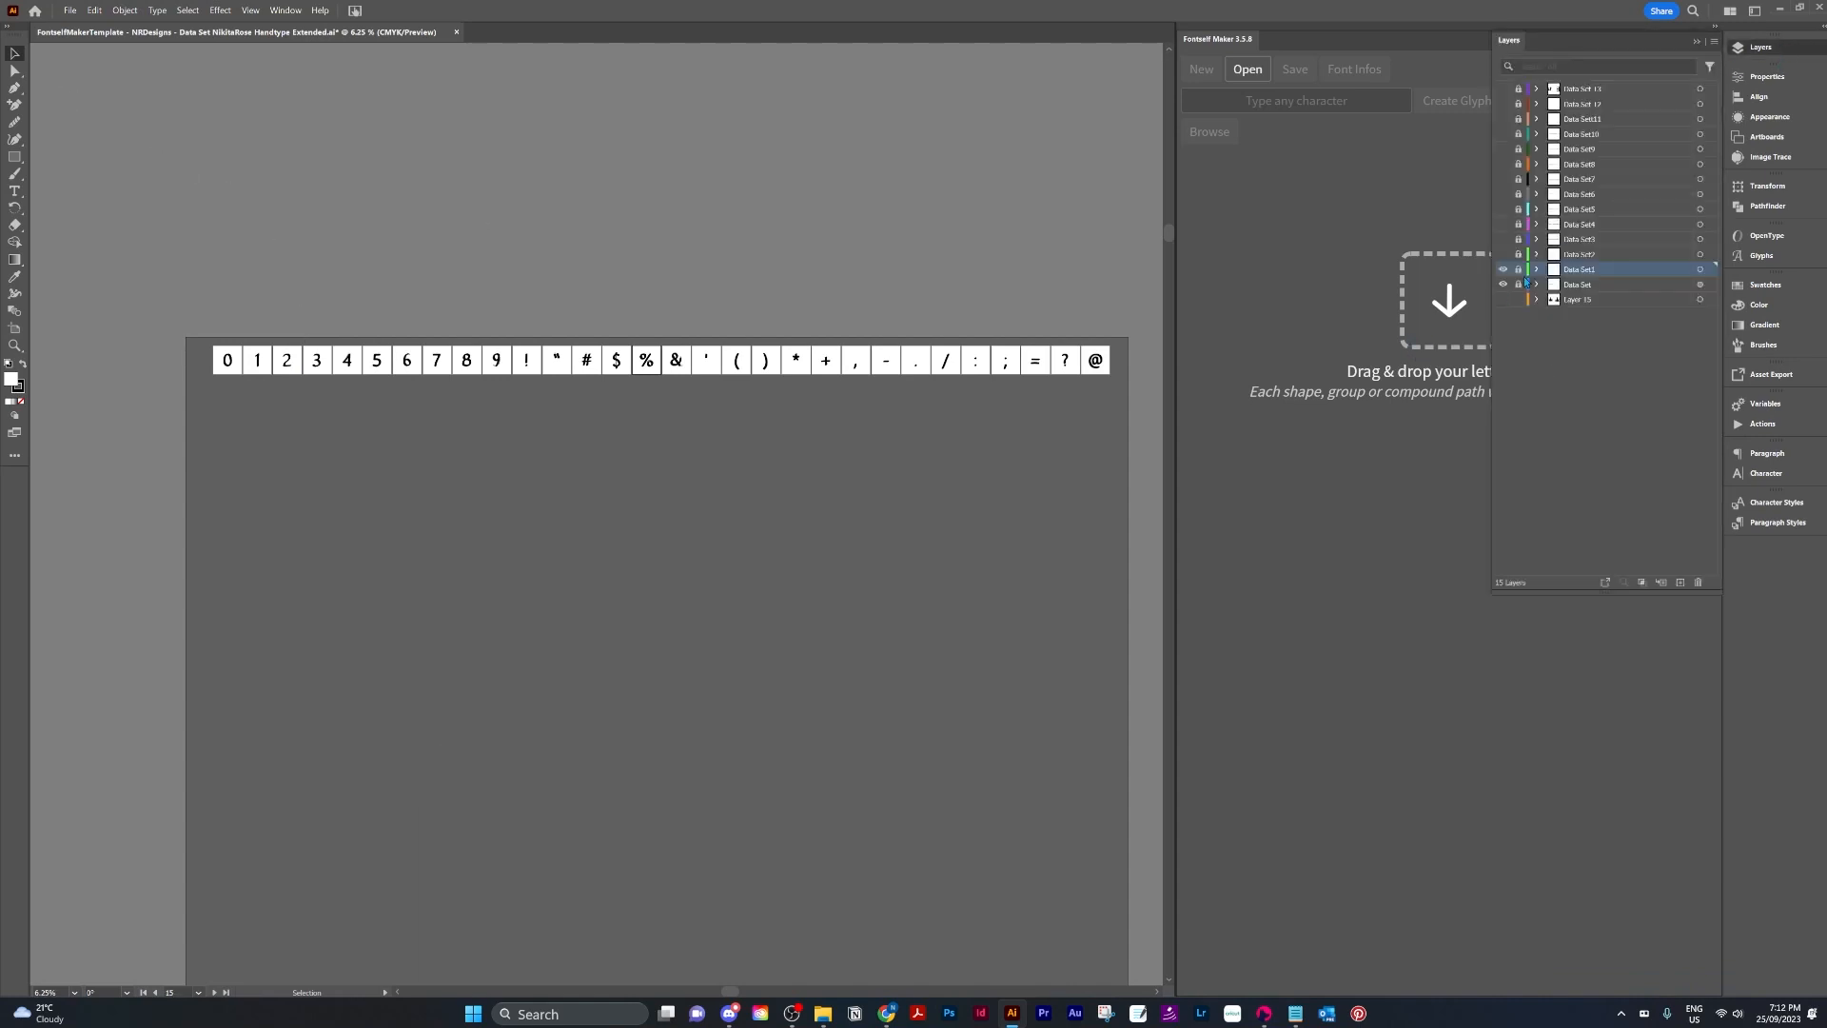
click(1696, 41)
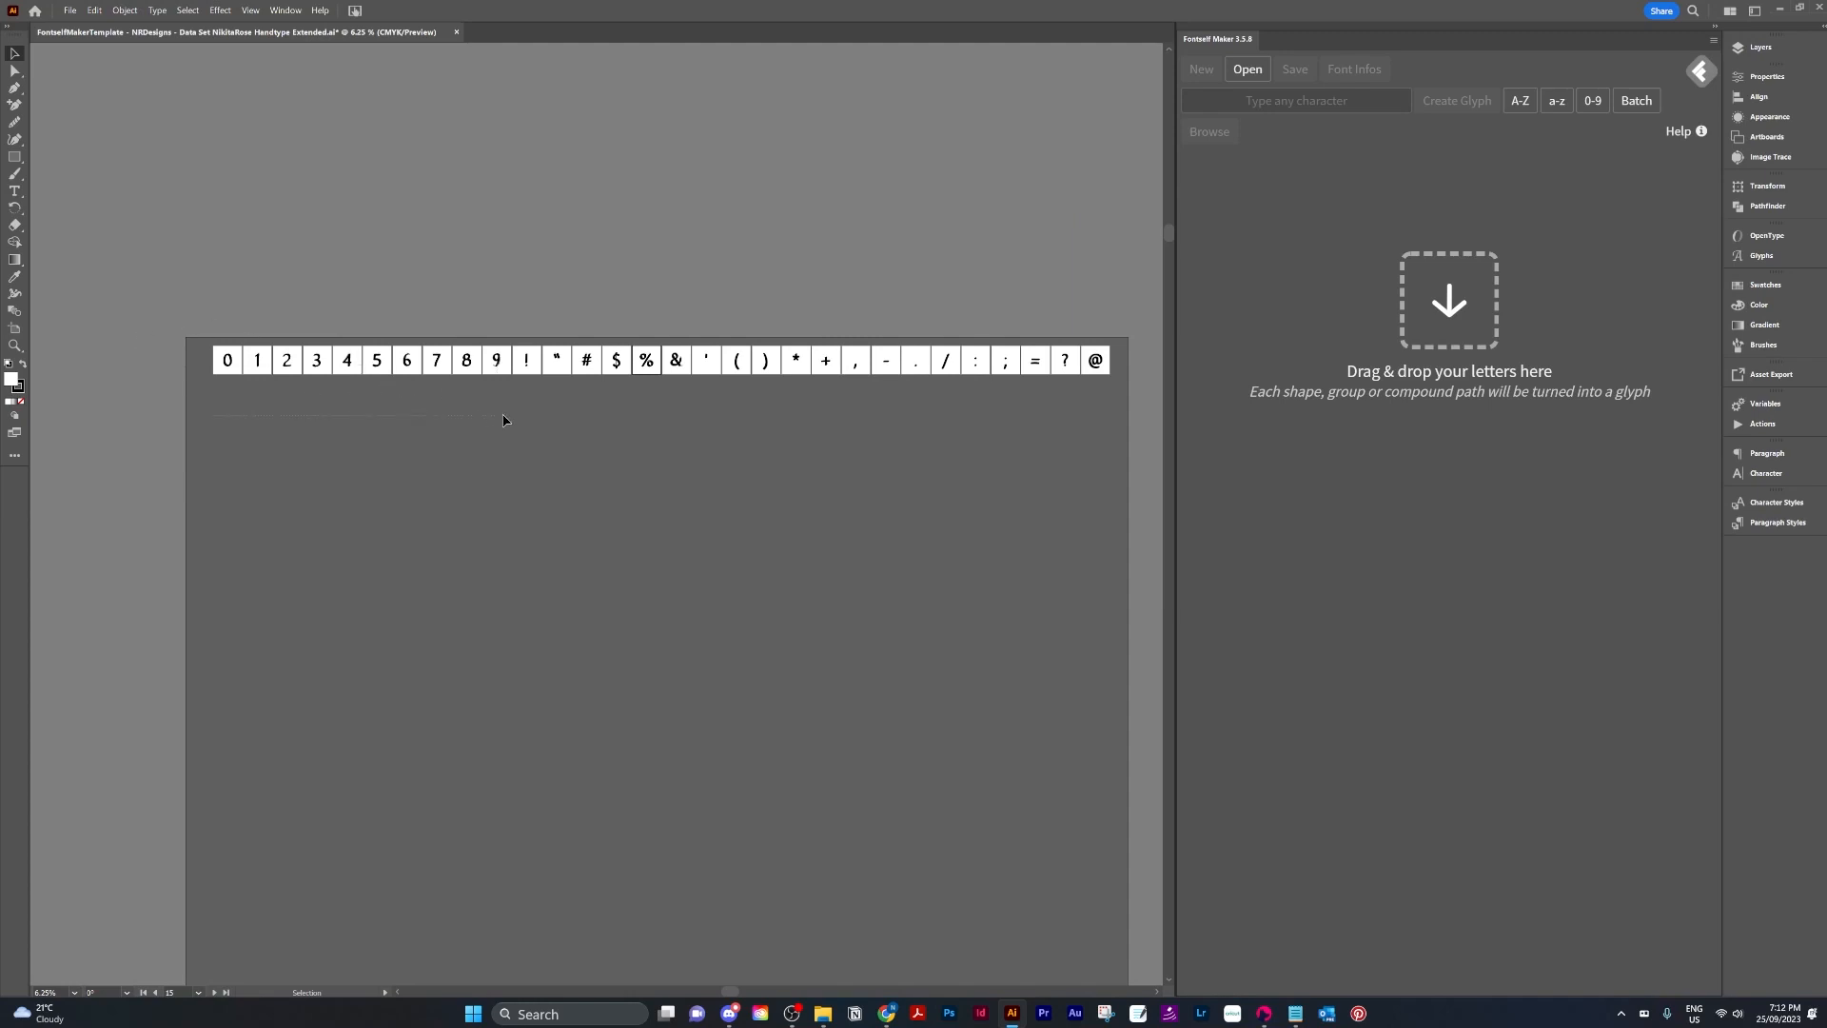
drag(505, 420, 506, 408)
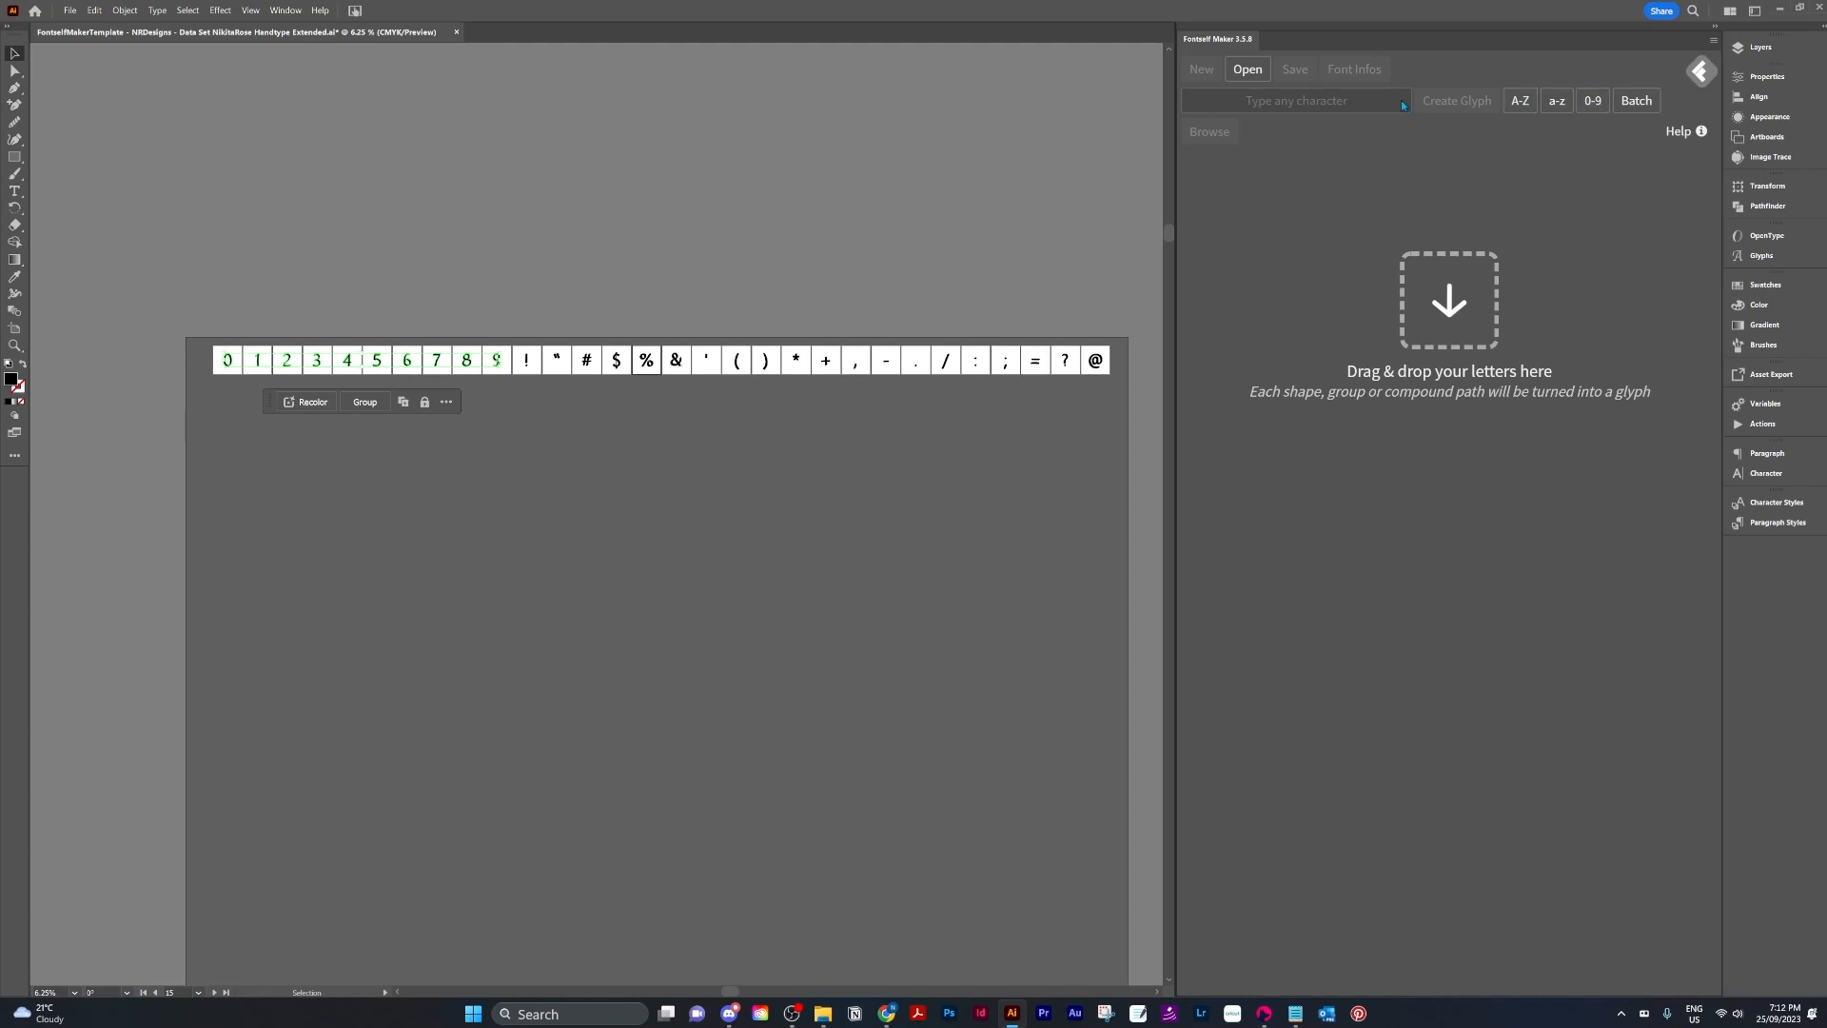
click(1283, 100)
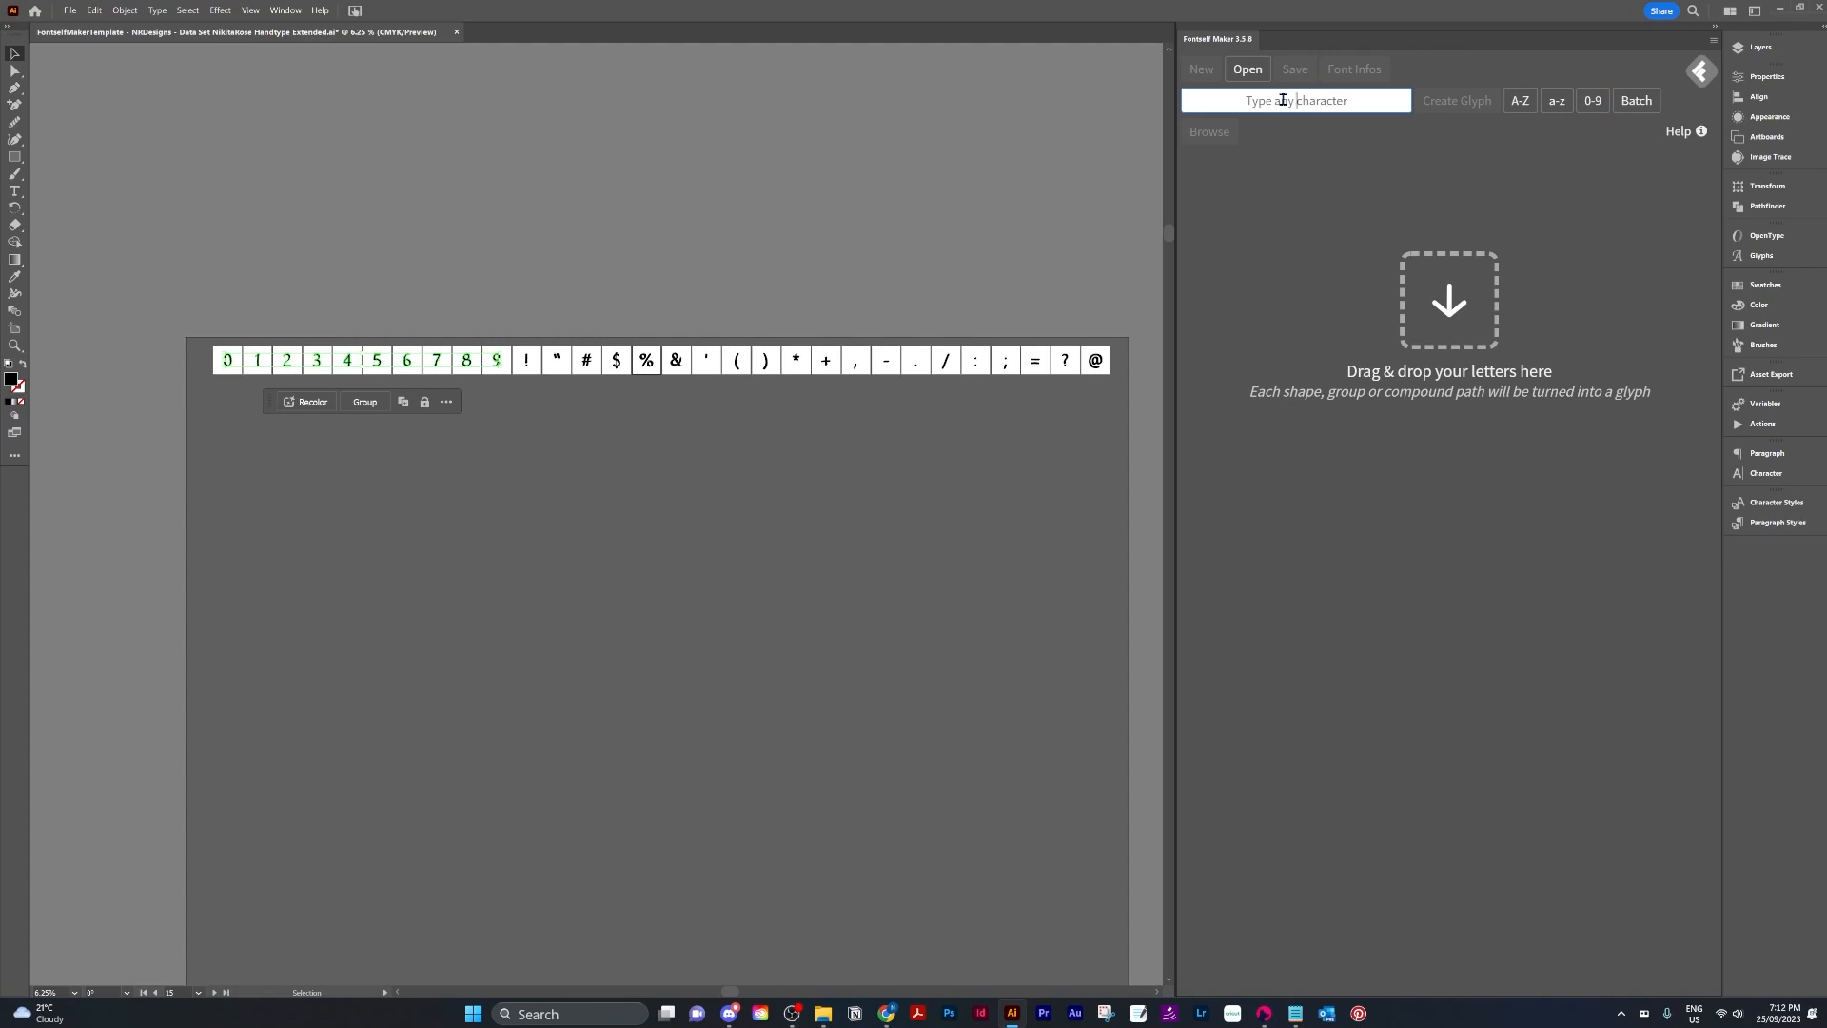
text(0,1,2,3,4,5,6,7,8,9)
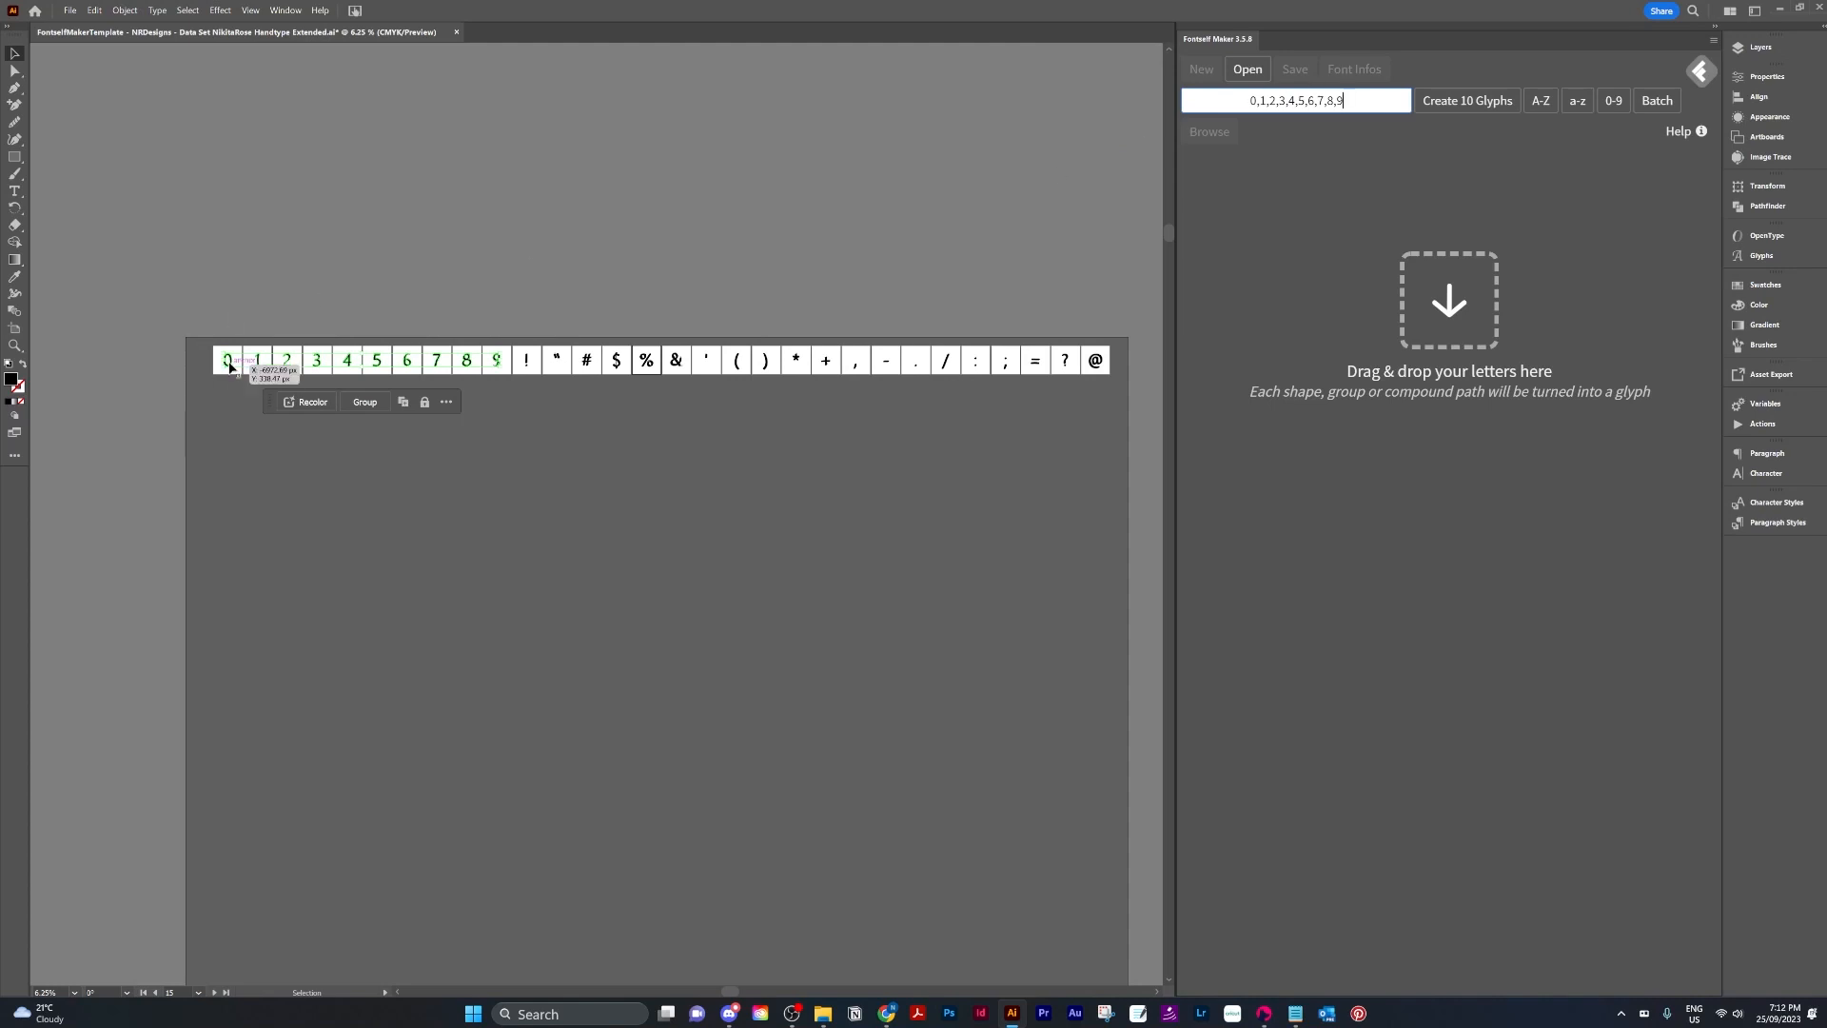
drag(229, 368, 1364, 638)
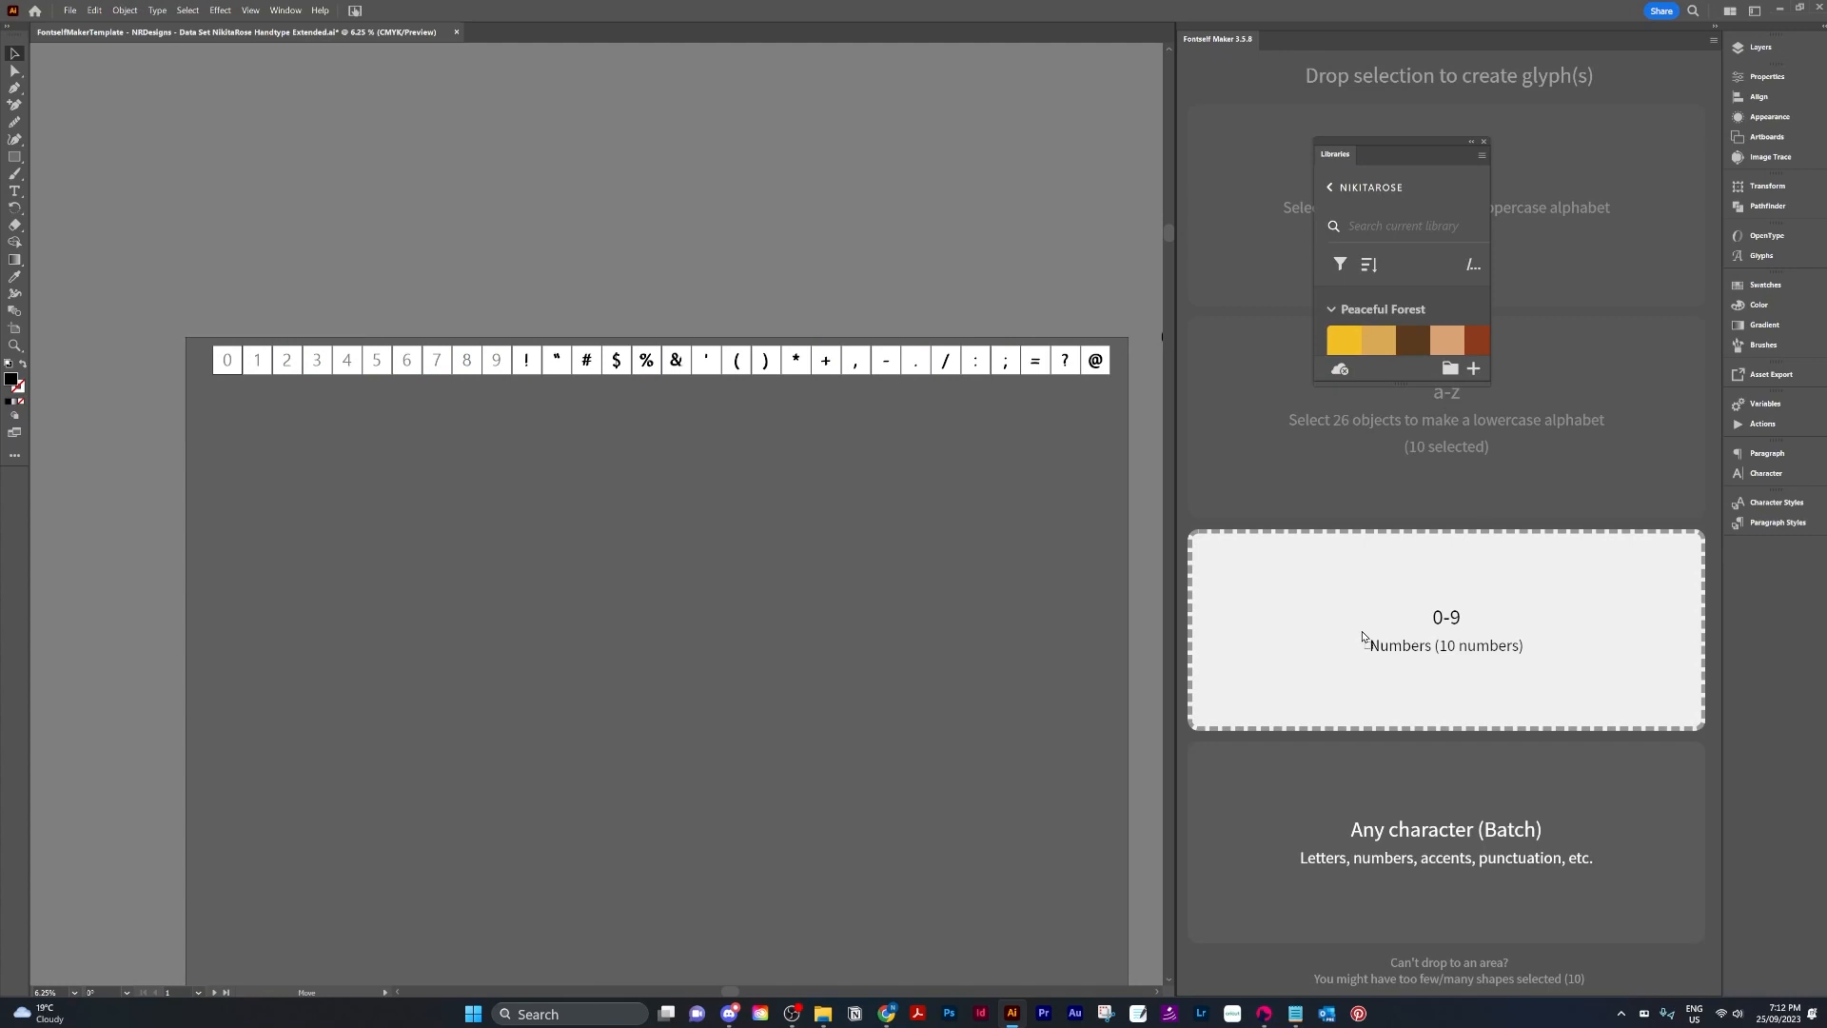
drag(1364, 638, 312, 473)
key(ctrl+z)
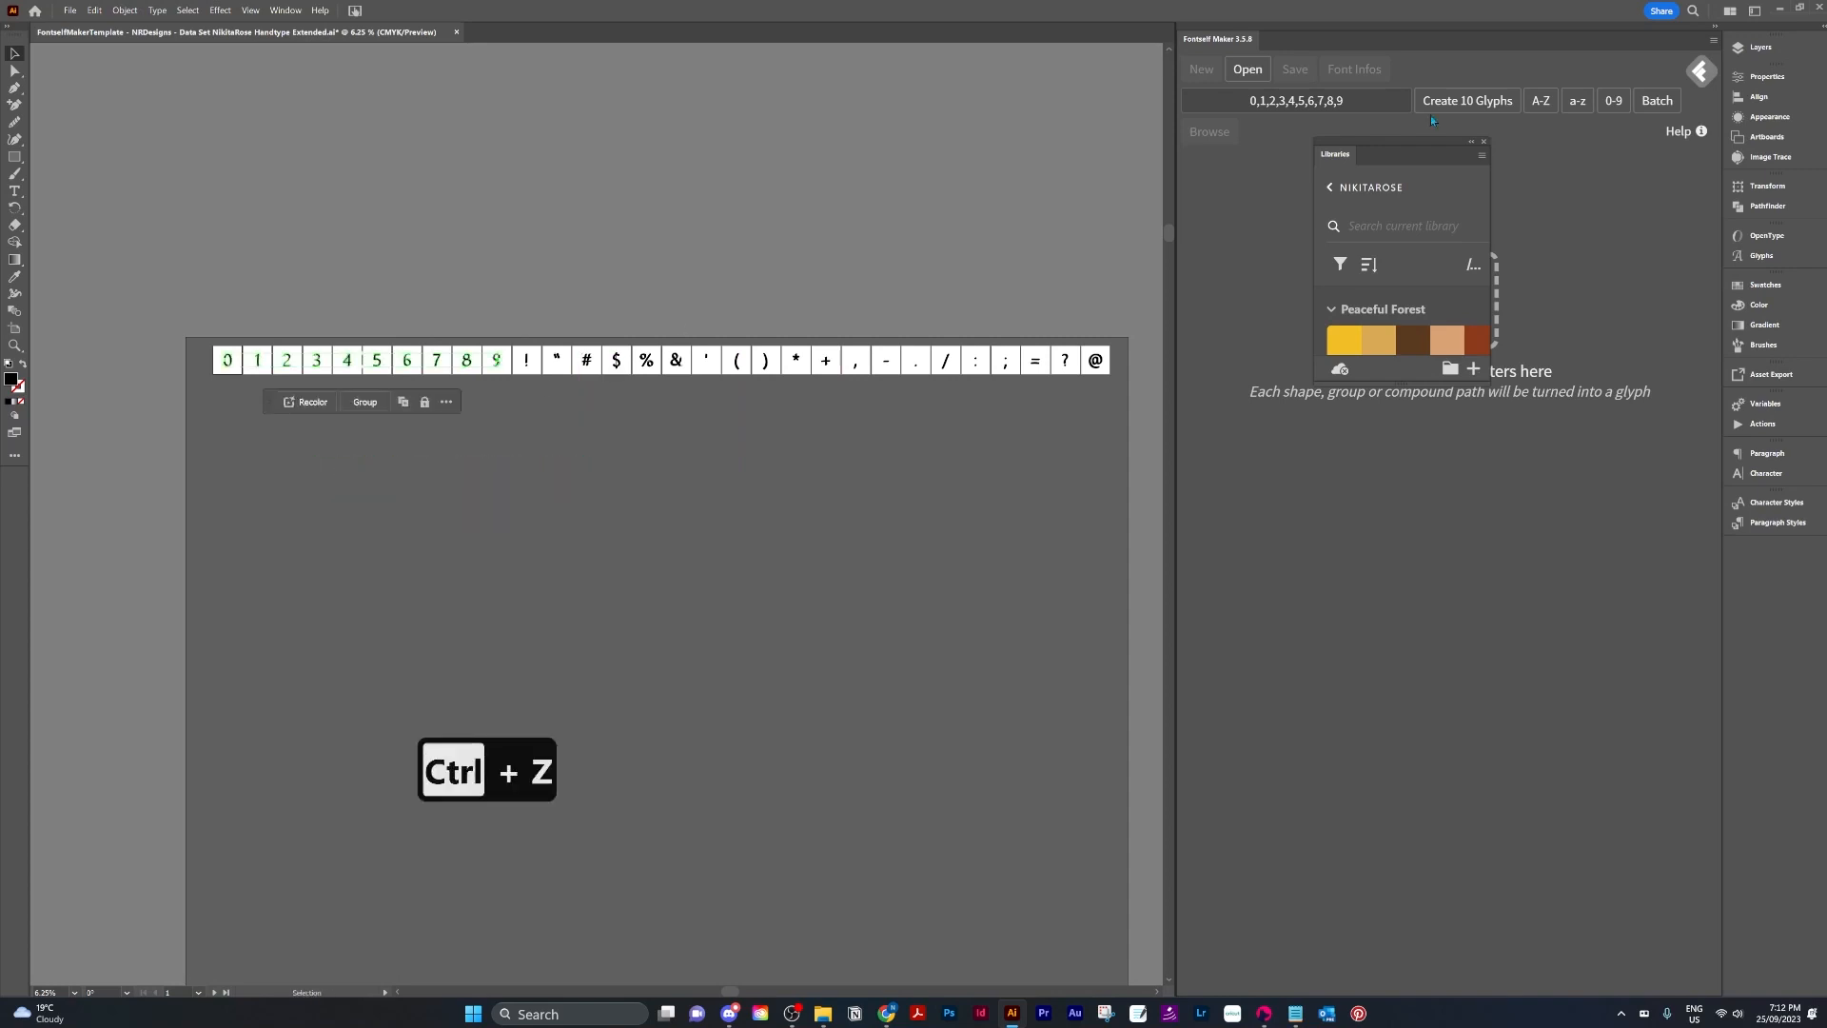
click(1483, 144)
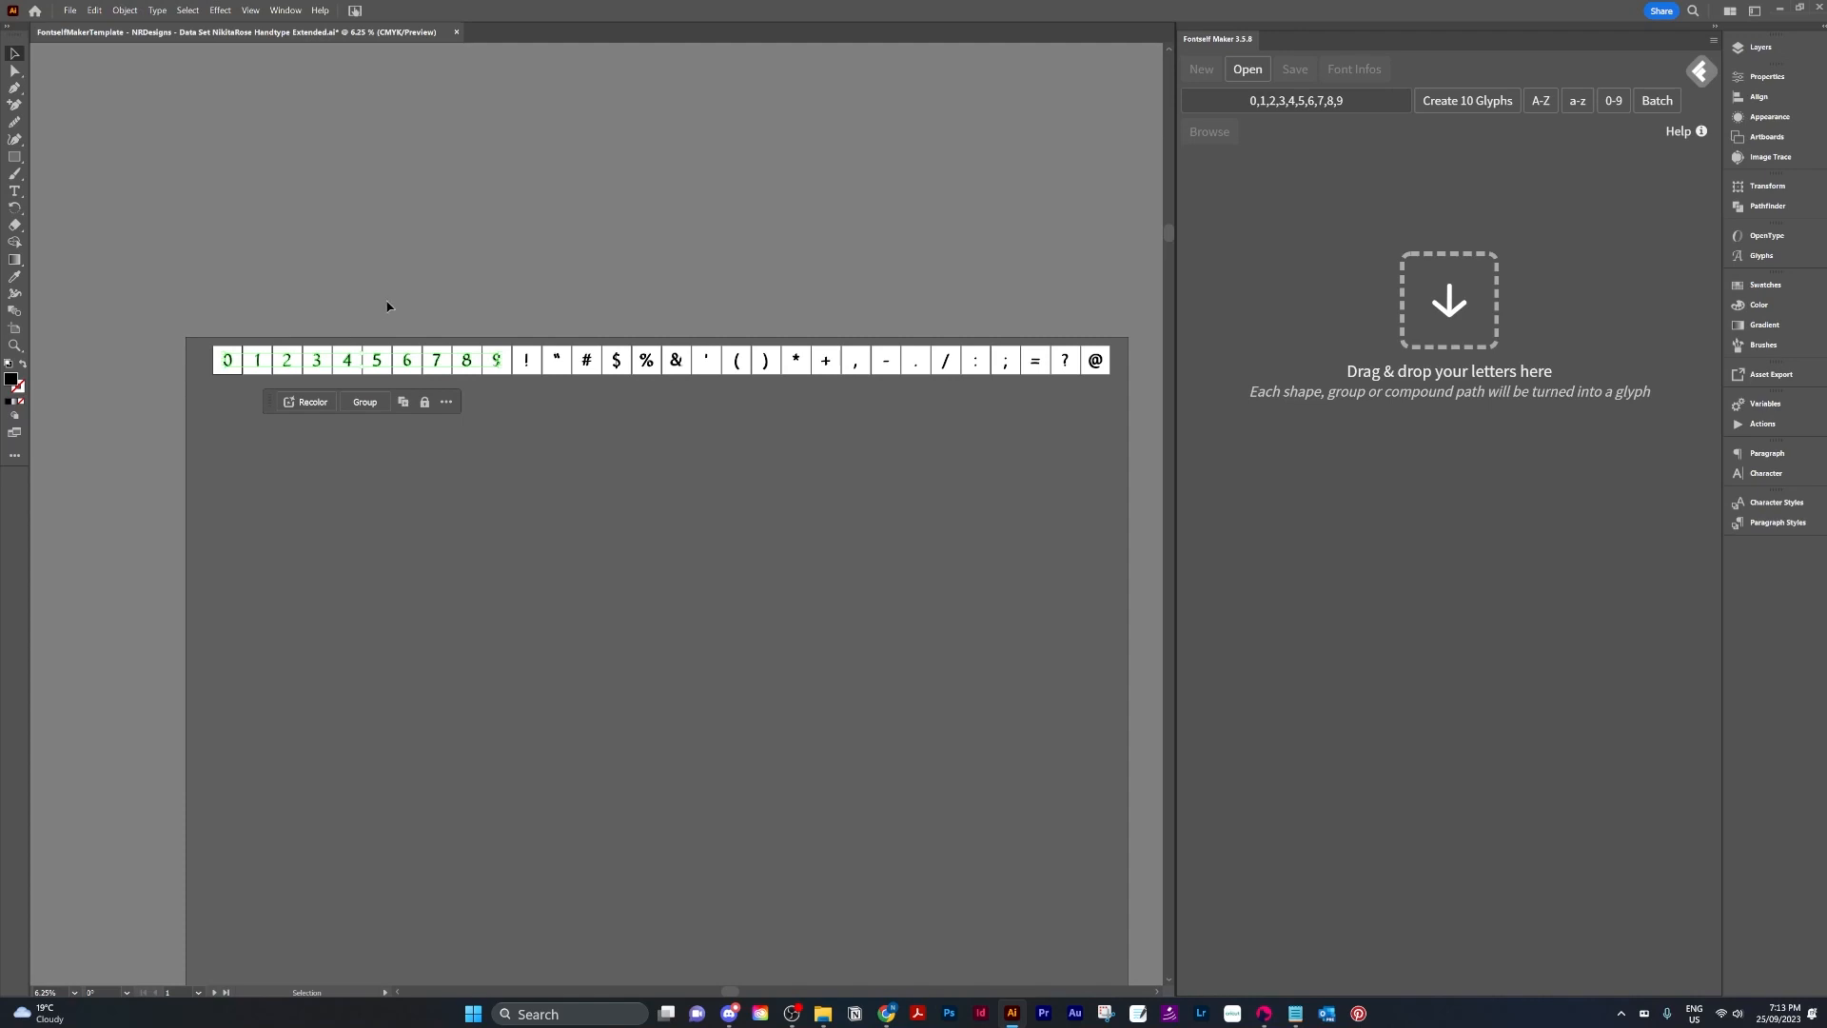
Batch-create glyphs from the selected digits and assign the characters 0, 1 and 2 to the first three glyphs.
click(1664, 102)
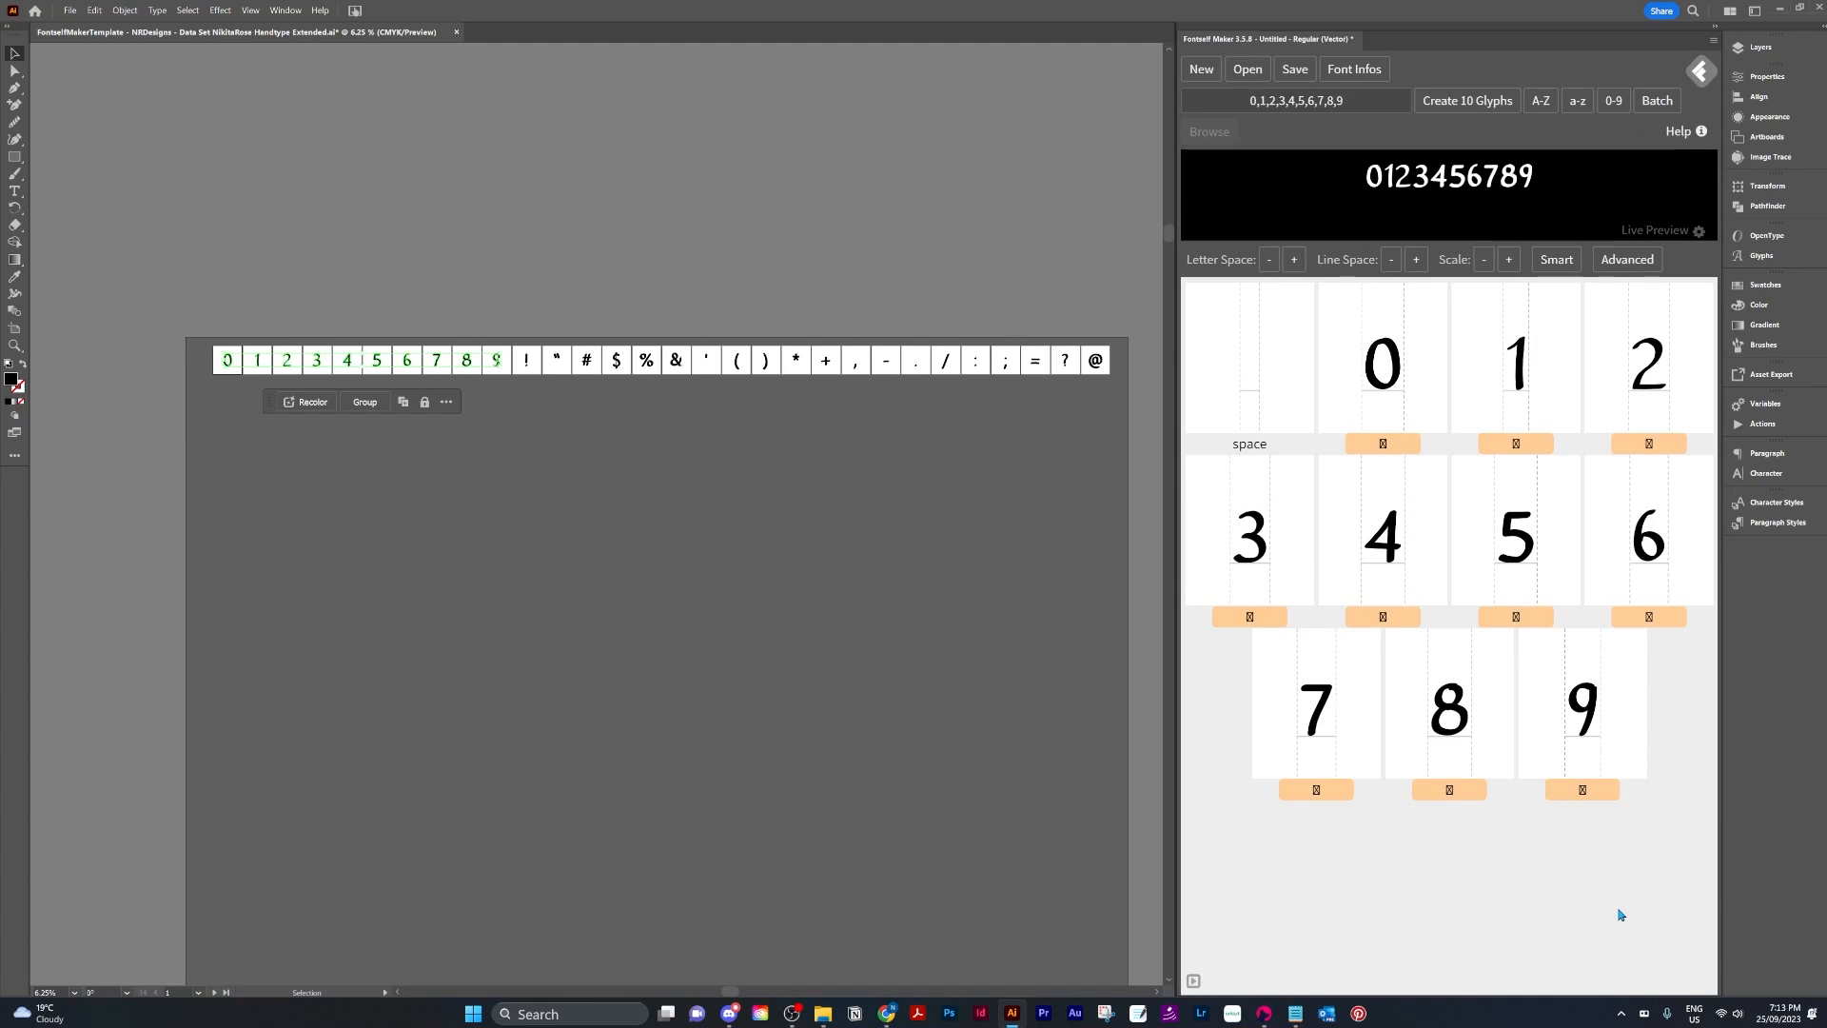
click(1375, 446)
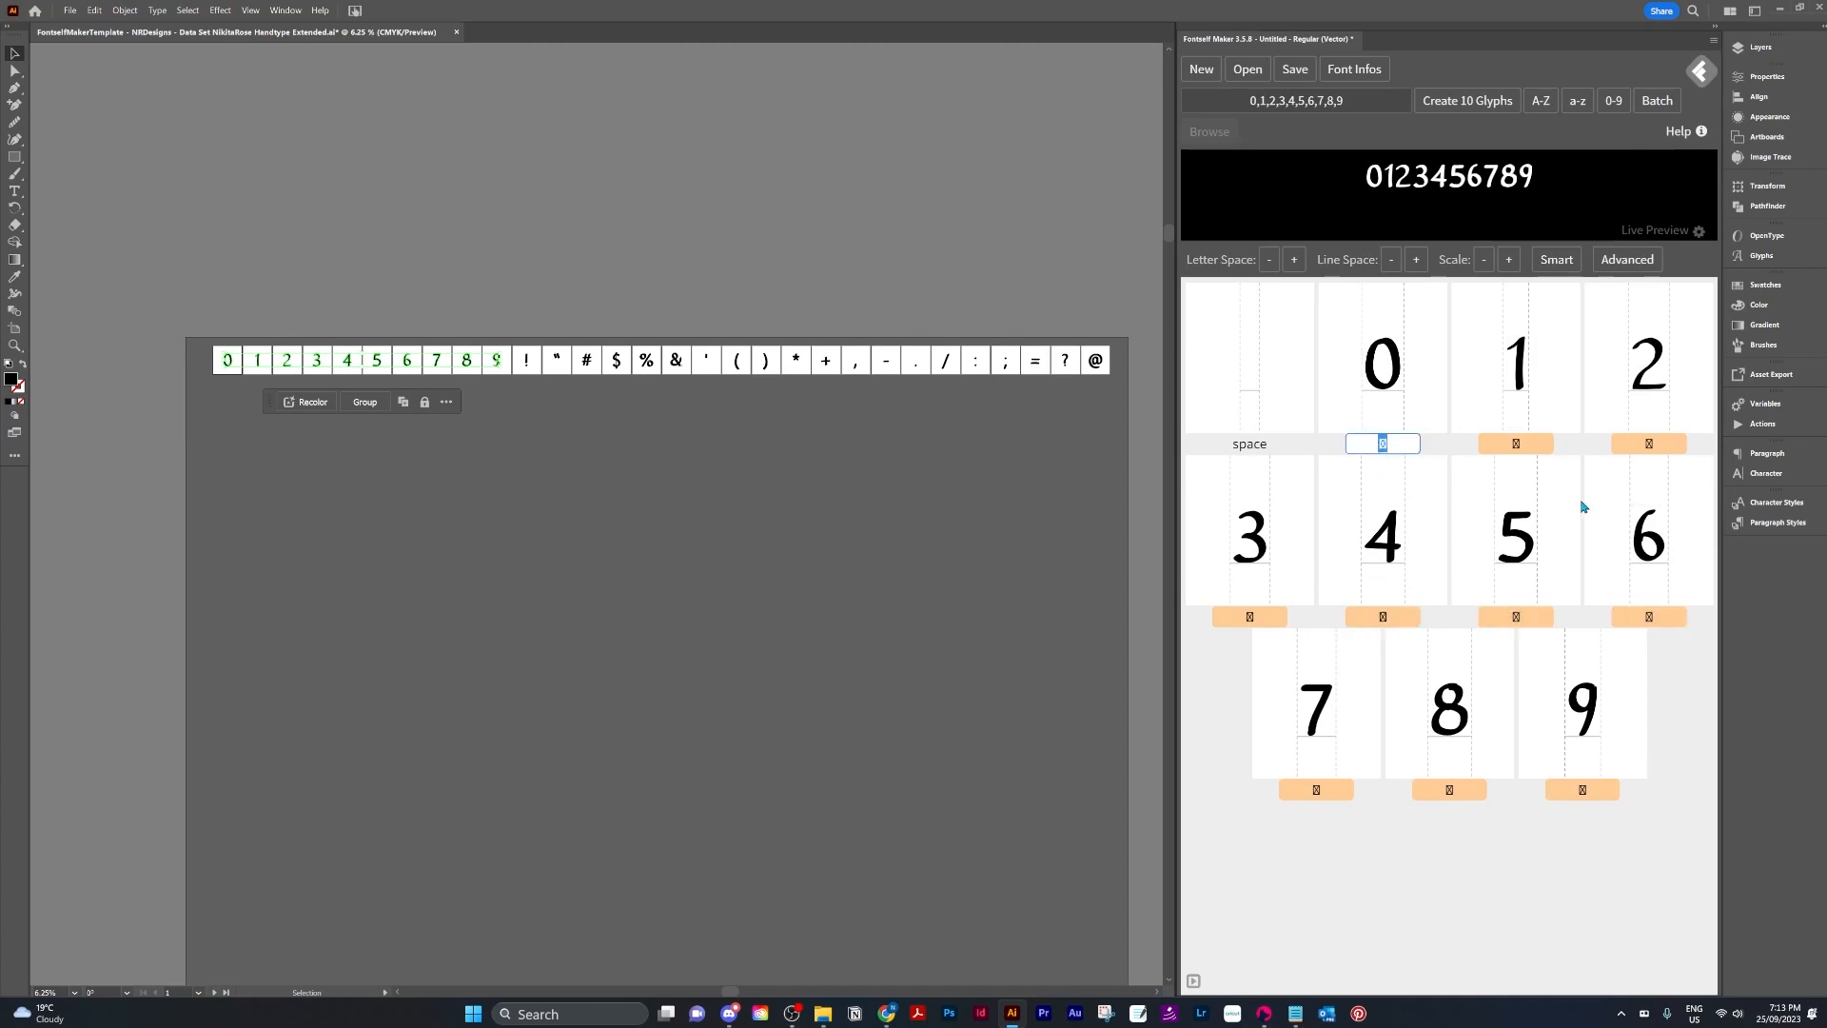
text(1)
key(BackSpace)
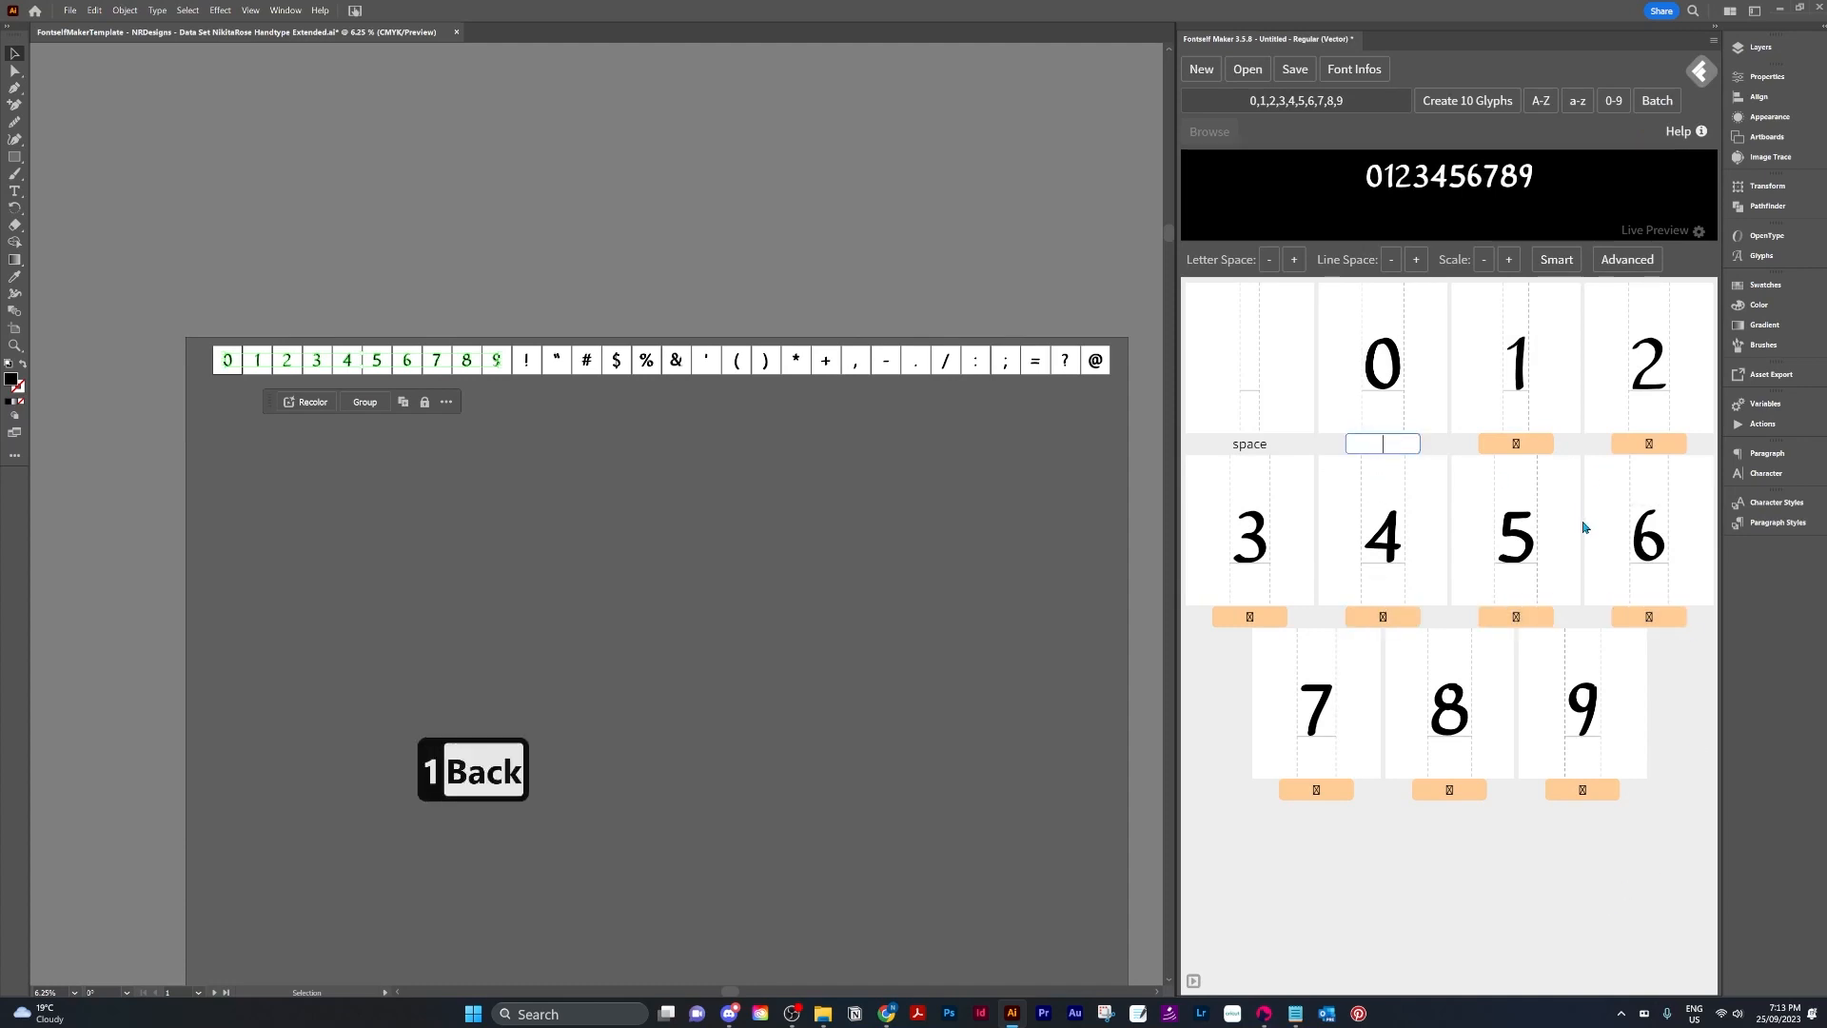
text(0)
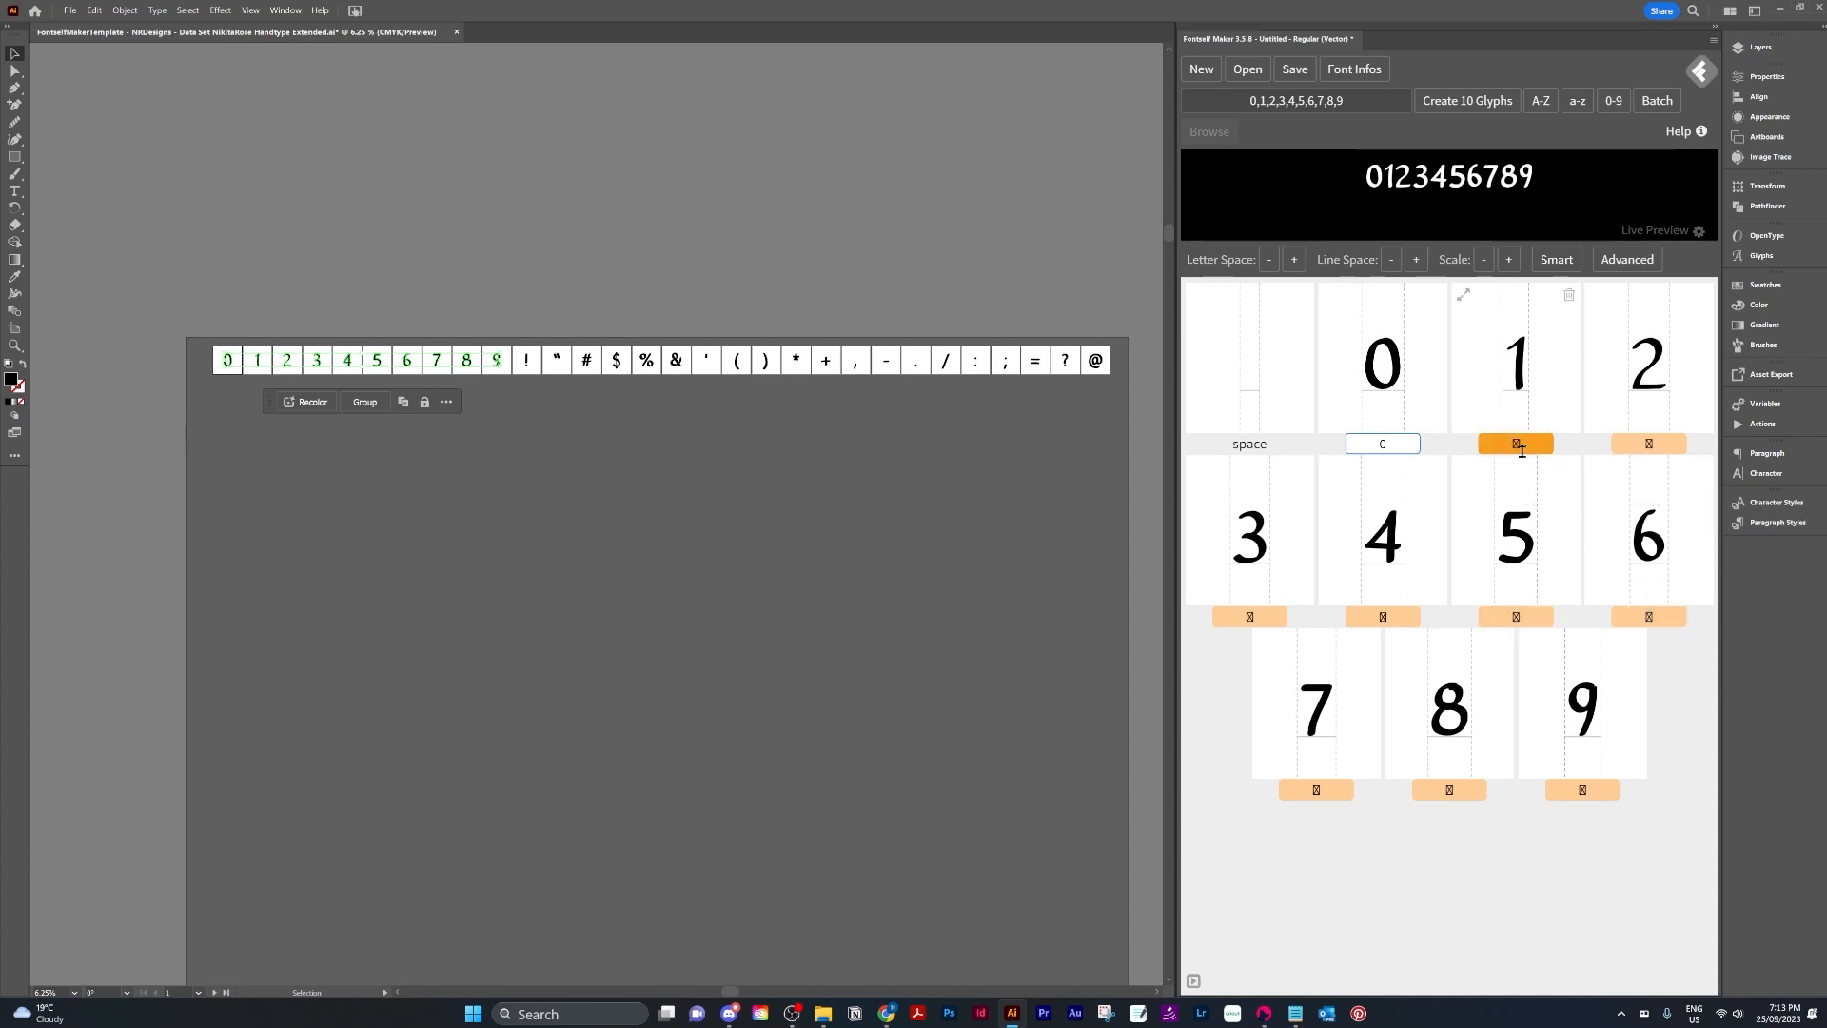
click(1516, 443)
text(1)
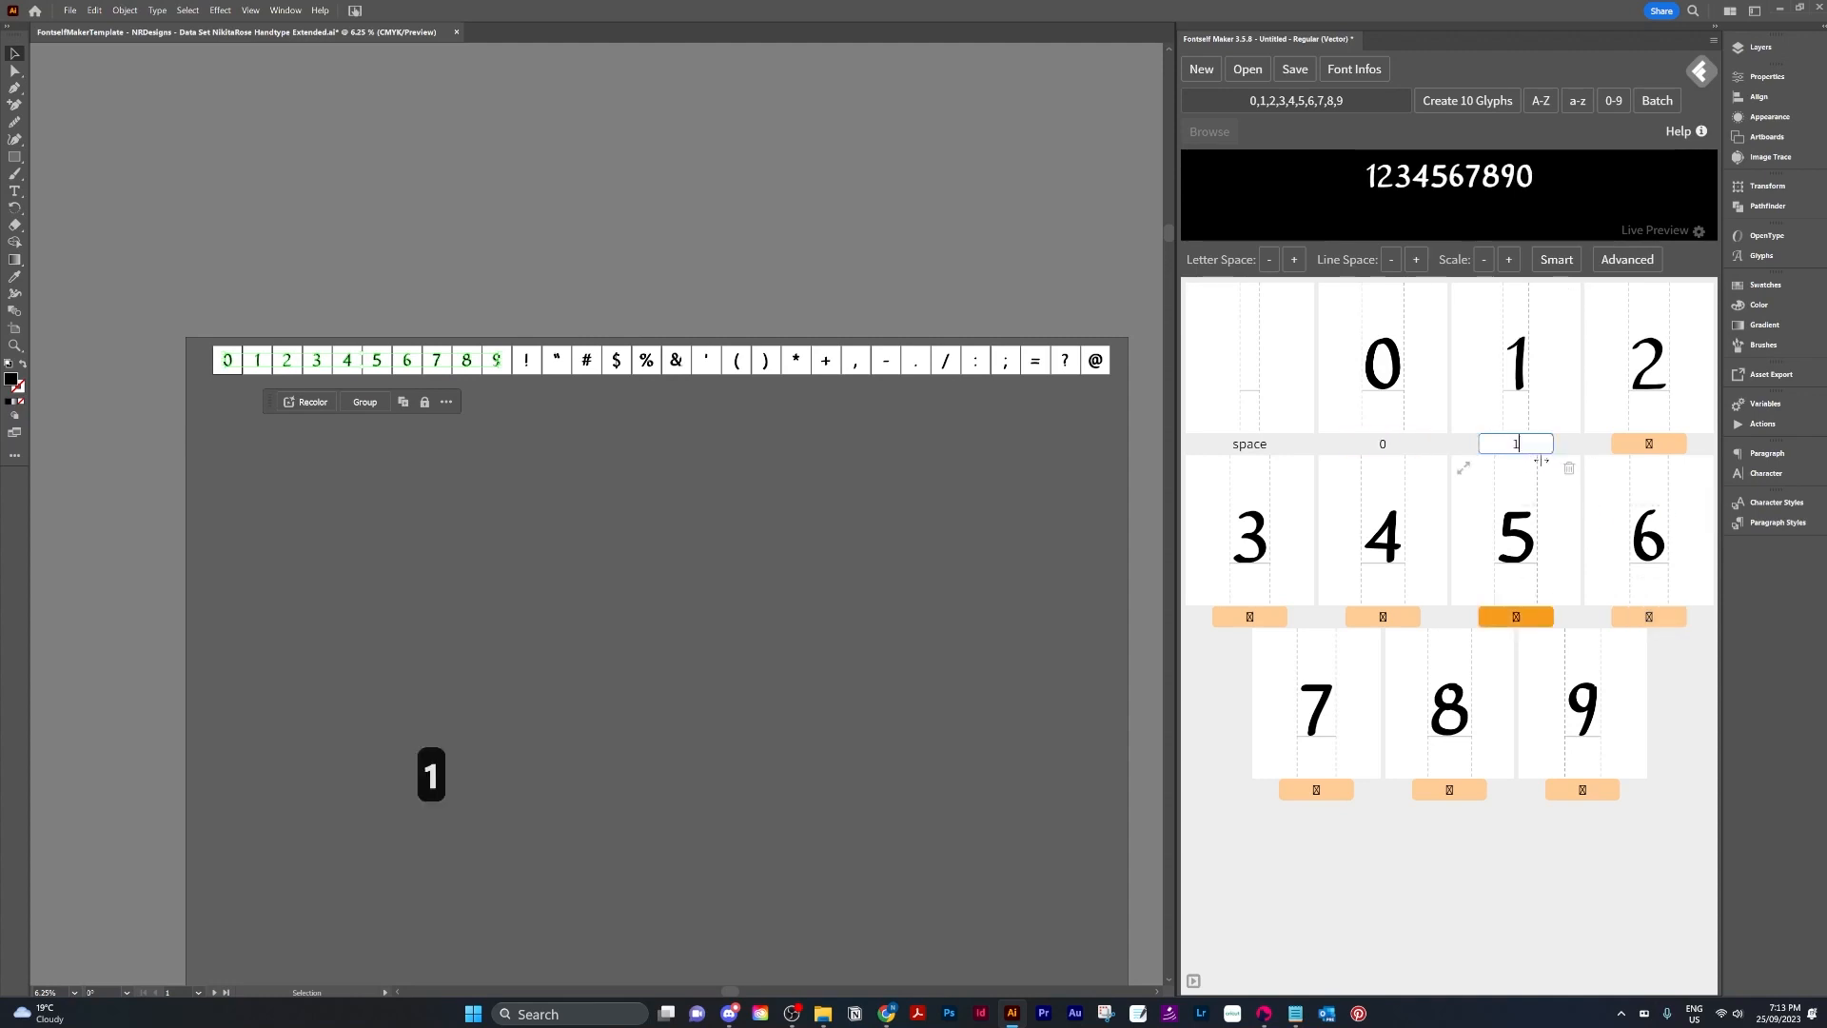
click(1652, 444)
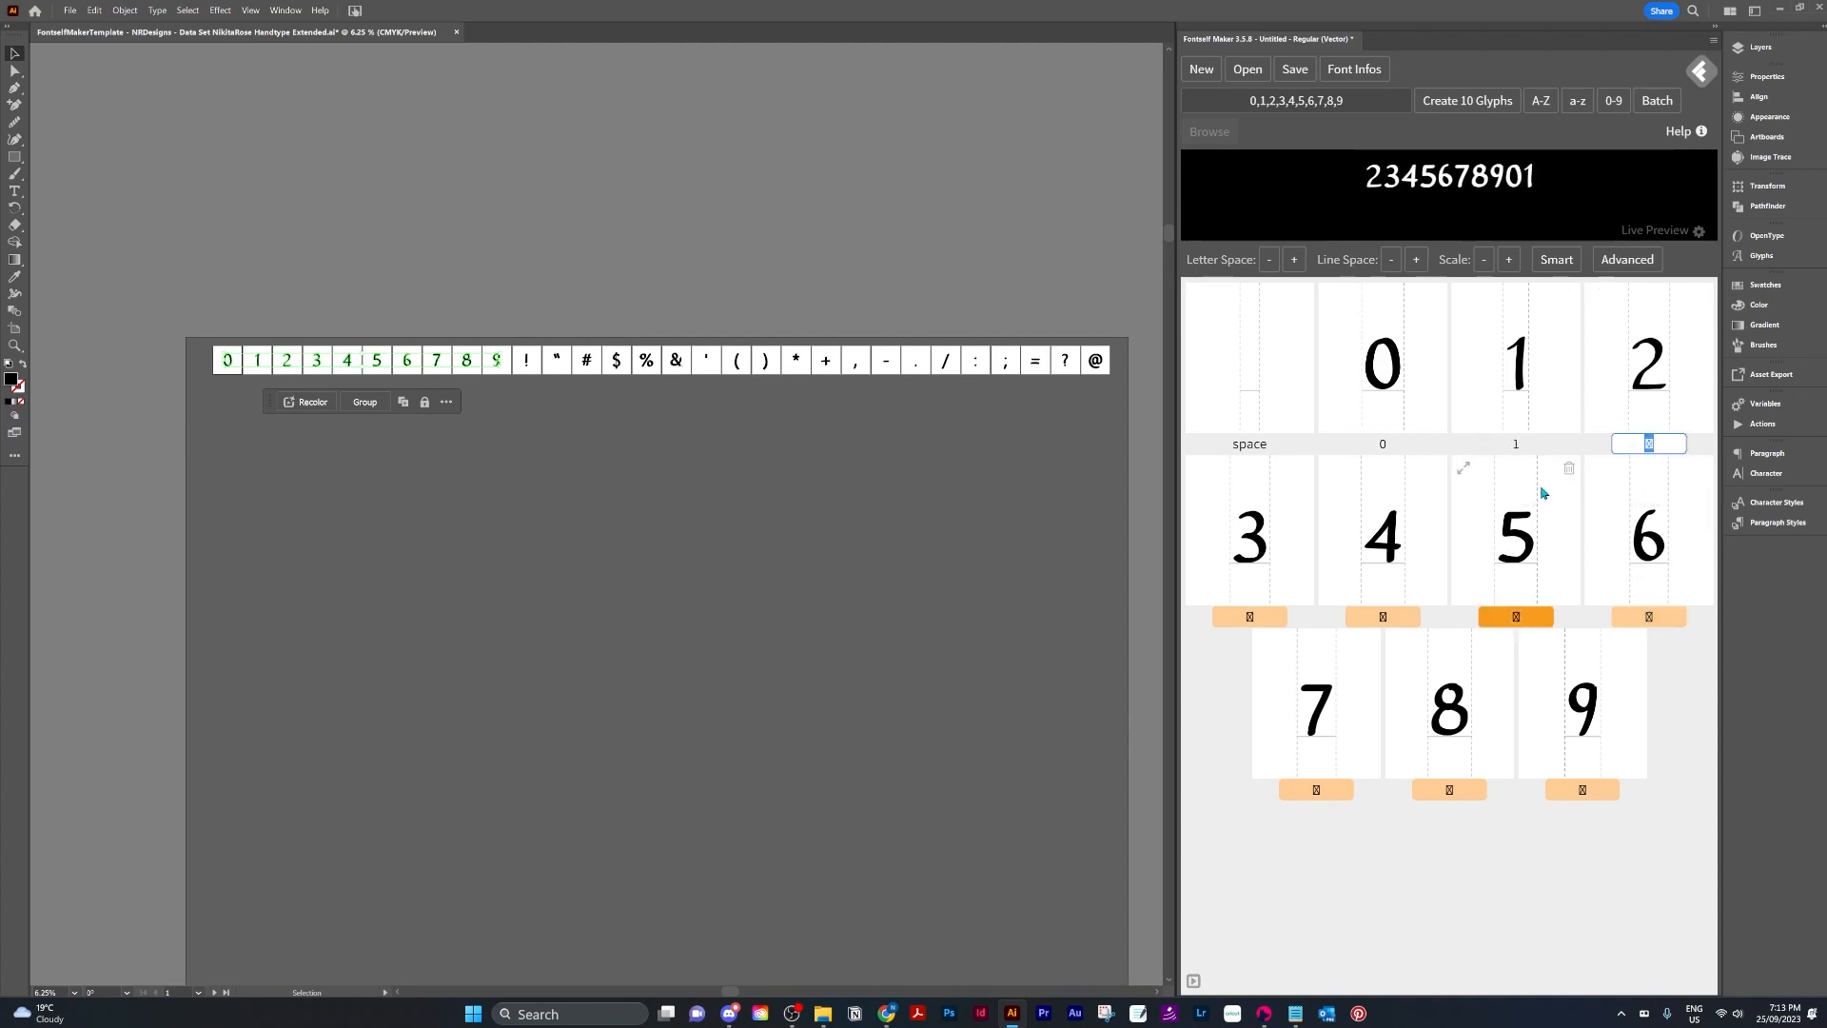
text(2)
Delete every digit glyph from the new font.
click(1435, 296)
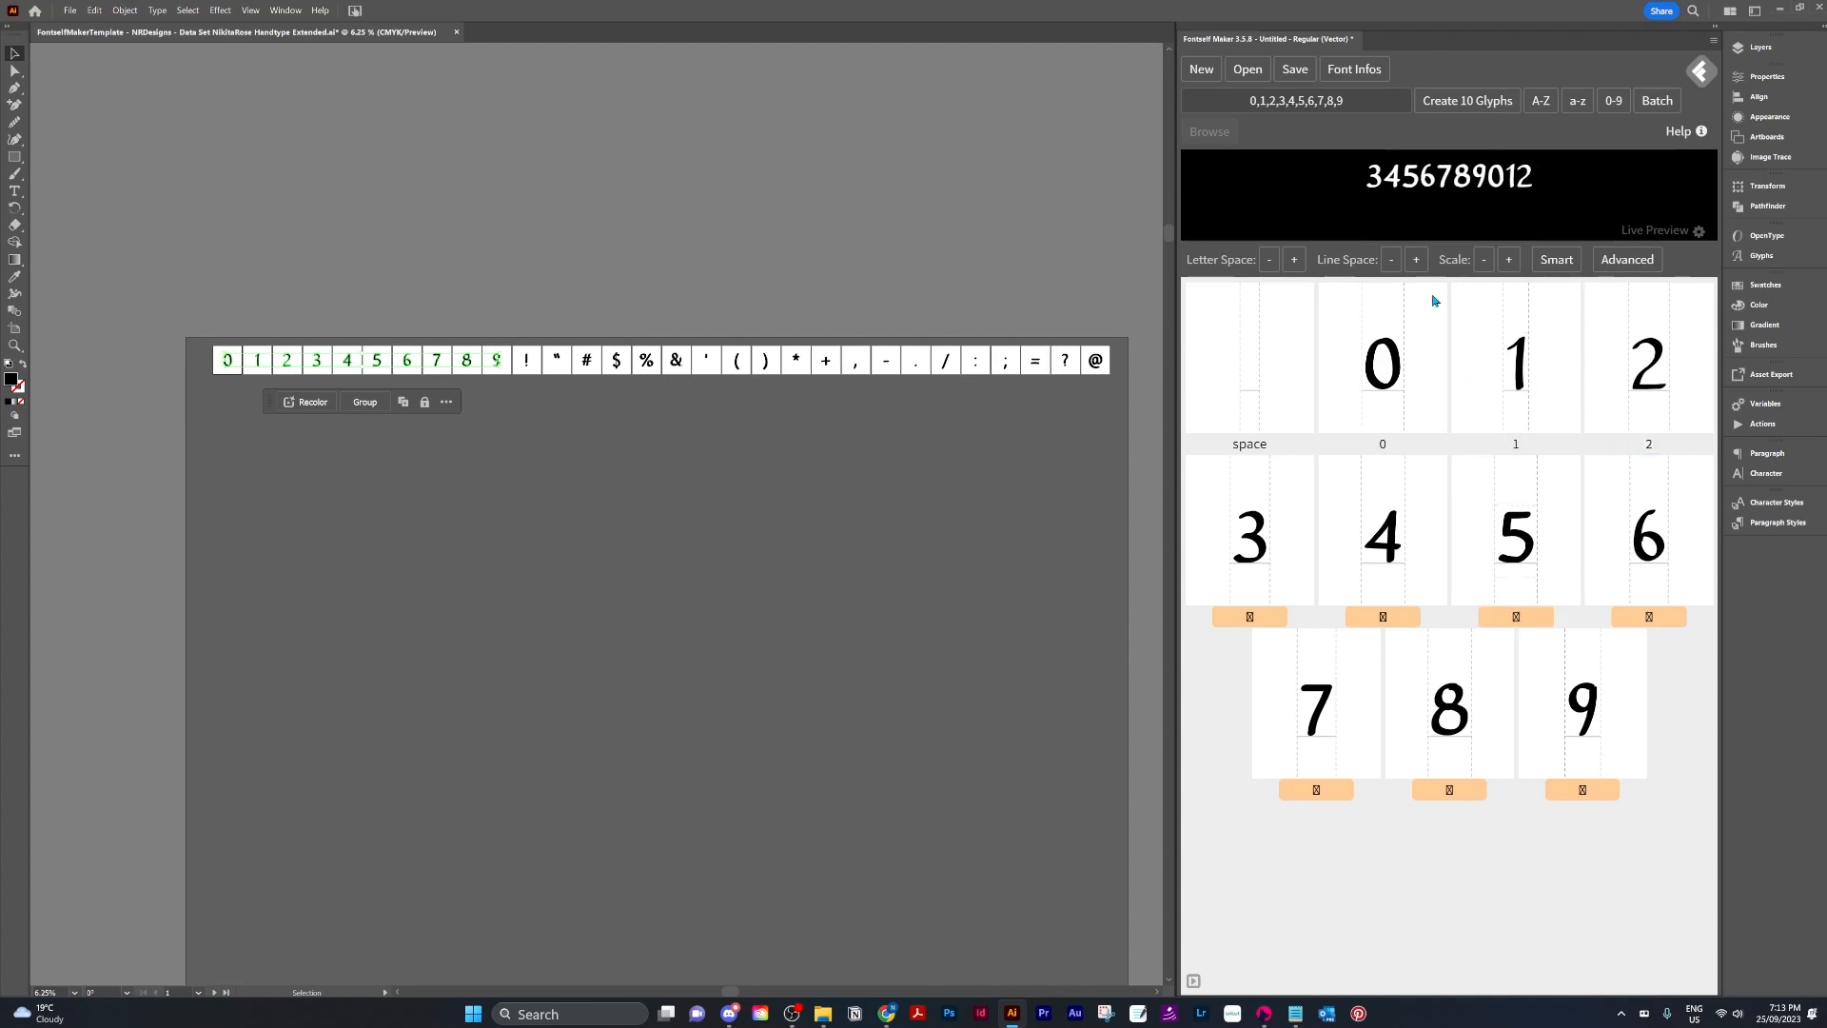
click(1603, 565)
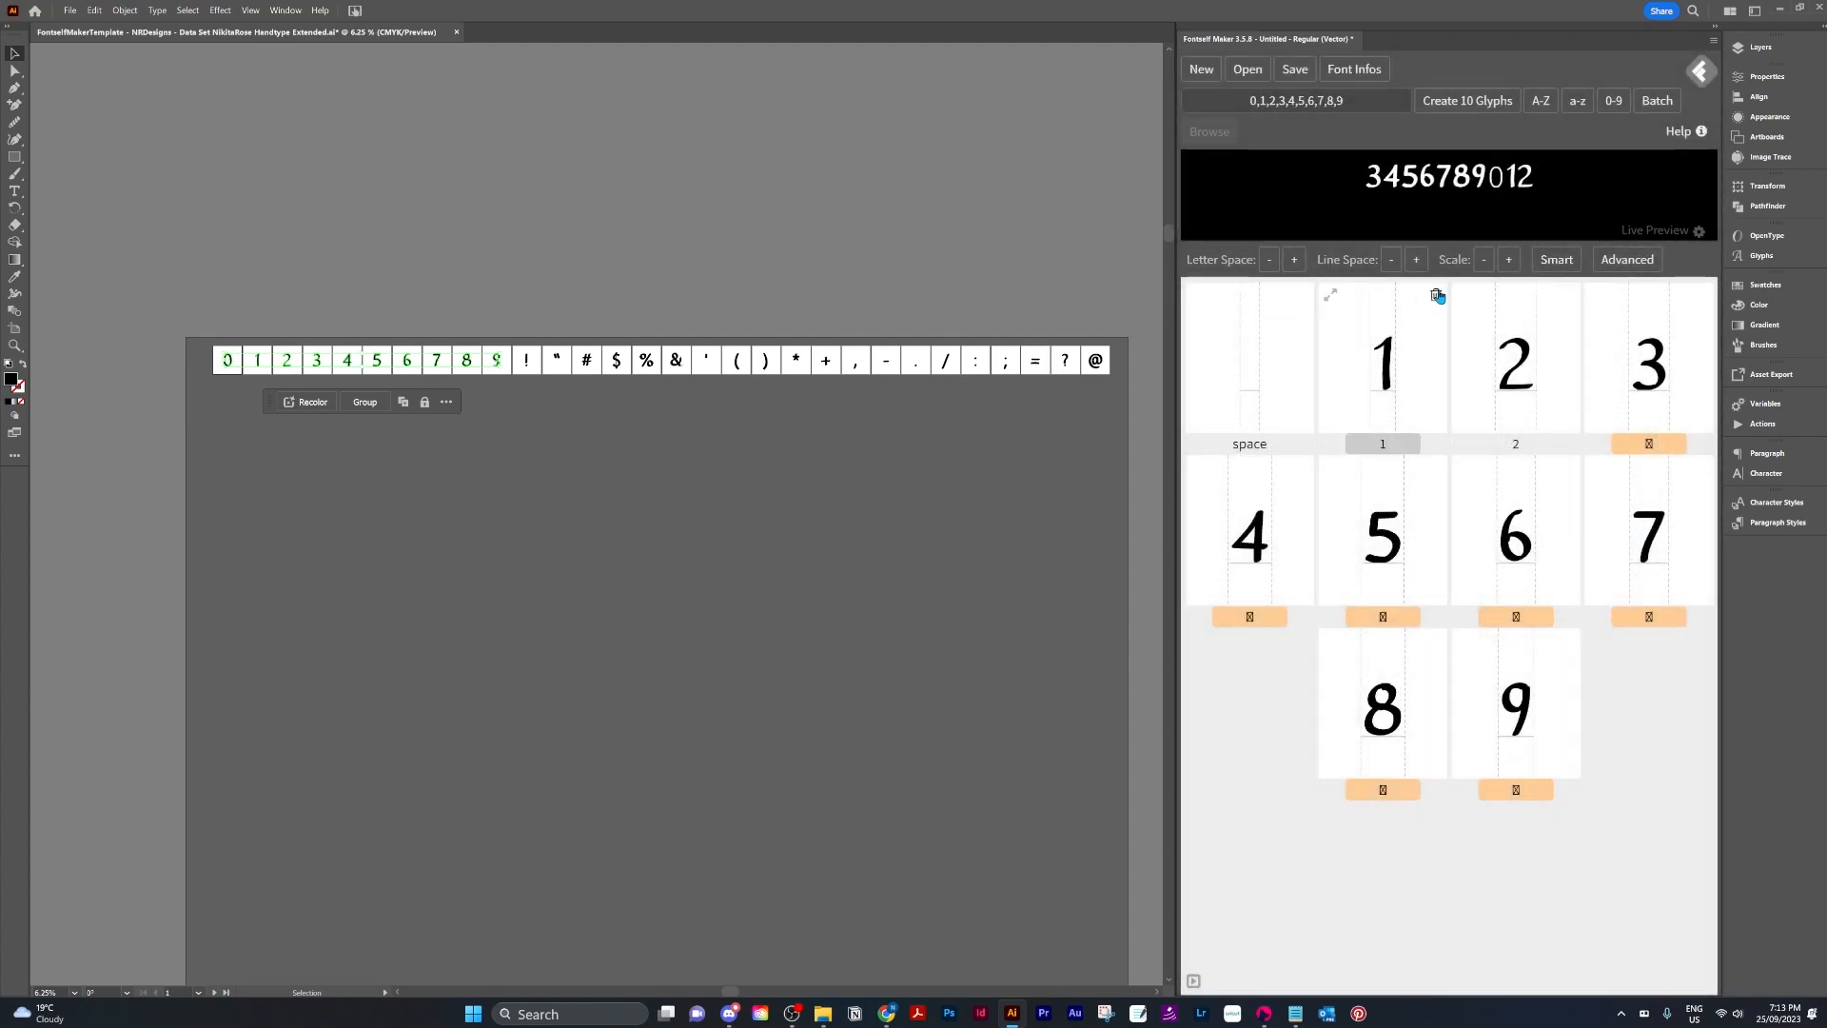
click(1435, 298)
click(1435, 298)
click(1435, 297)
click(1435, 298)
click(1435, 298)
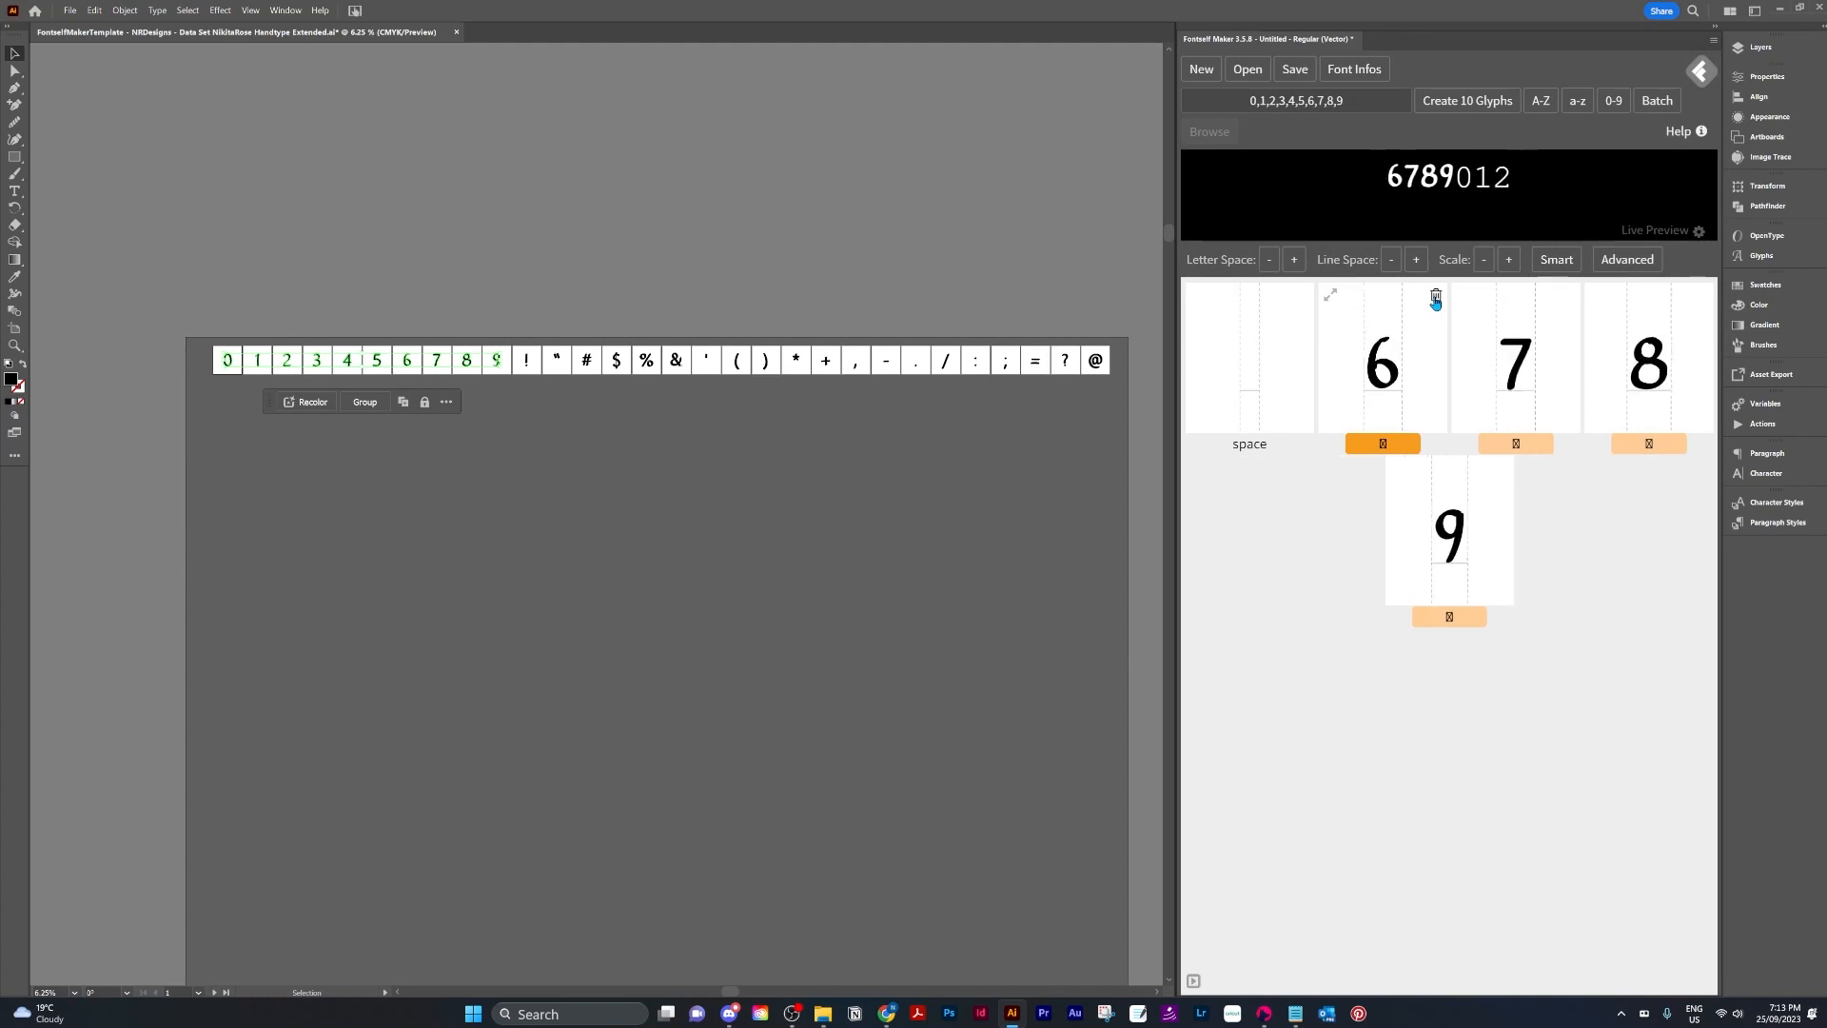
click(1435, 298)
click(1435, 298)
click(1504, 300)
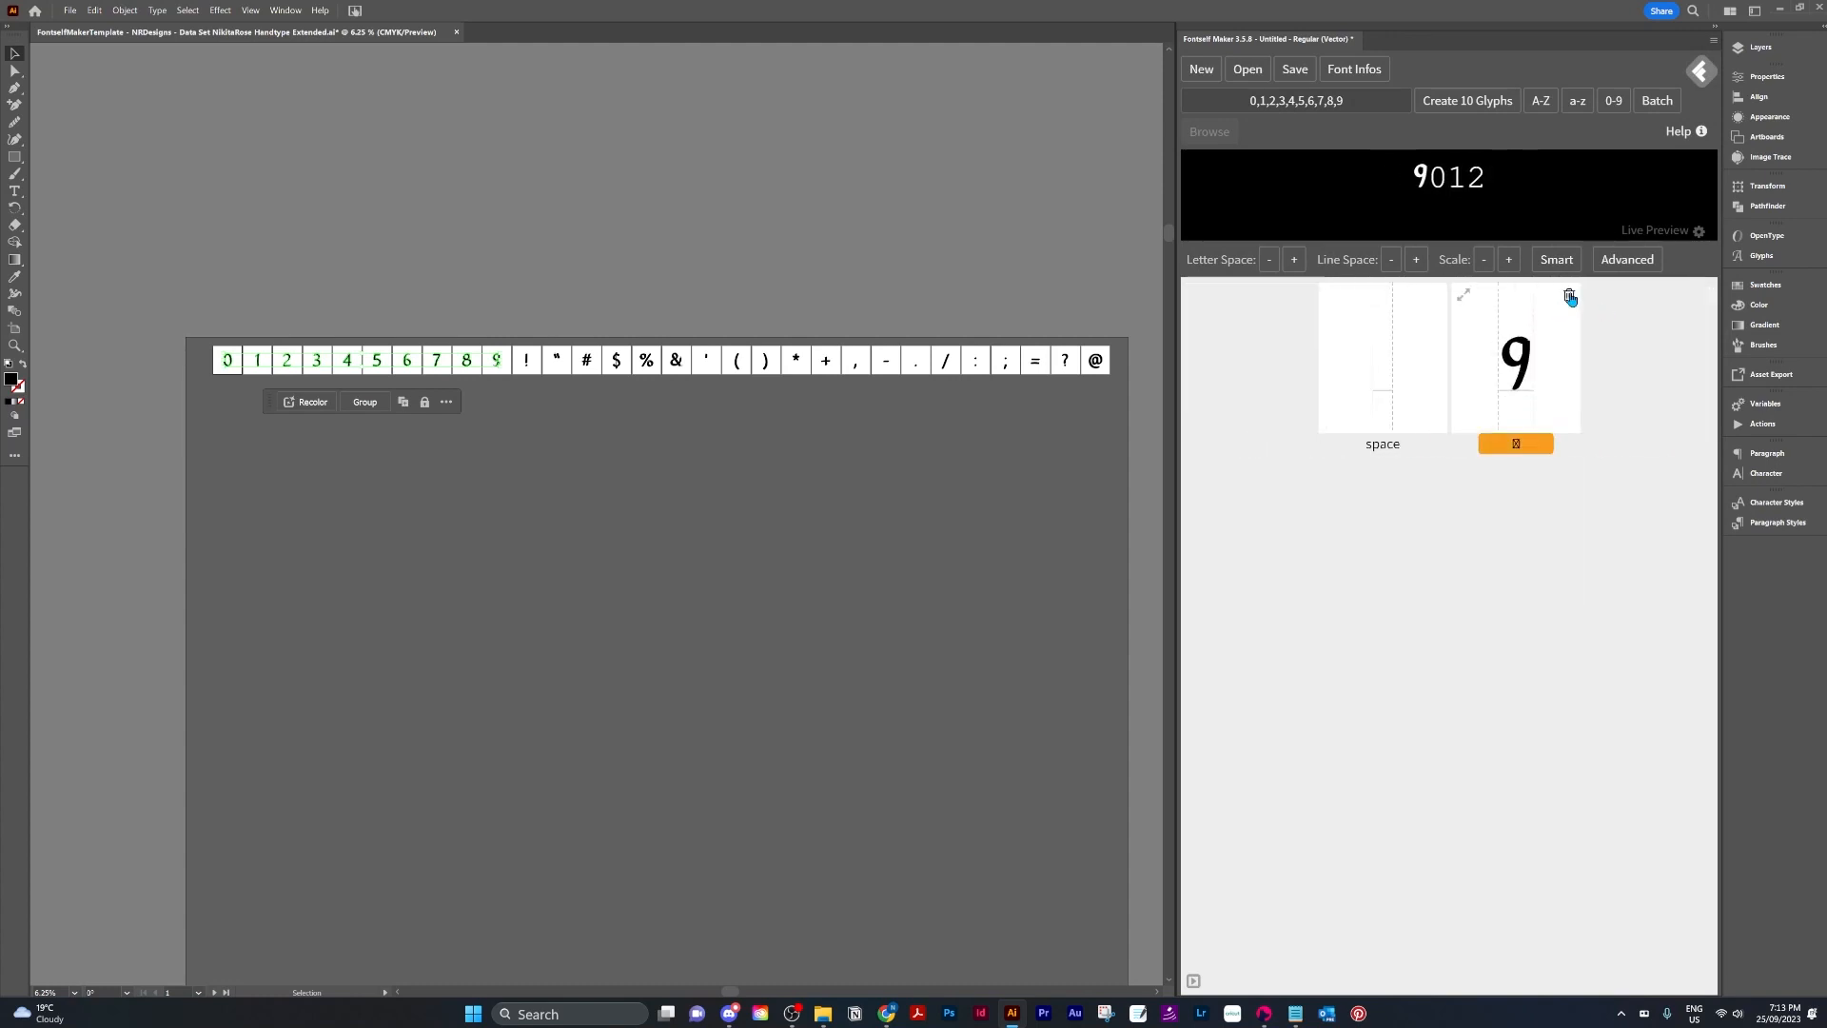
click(1566, 298)
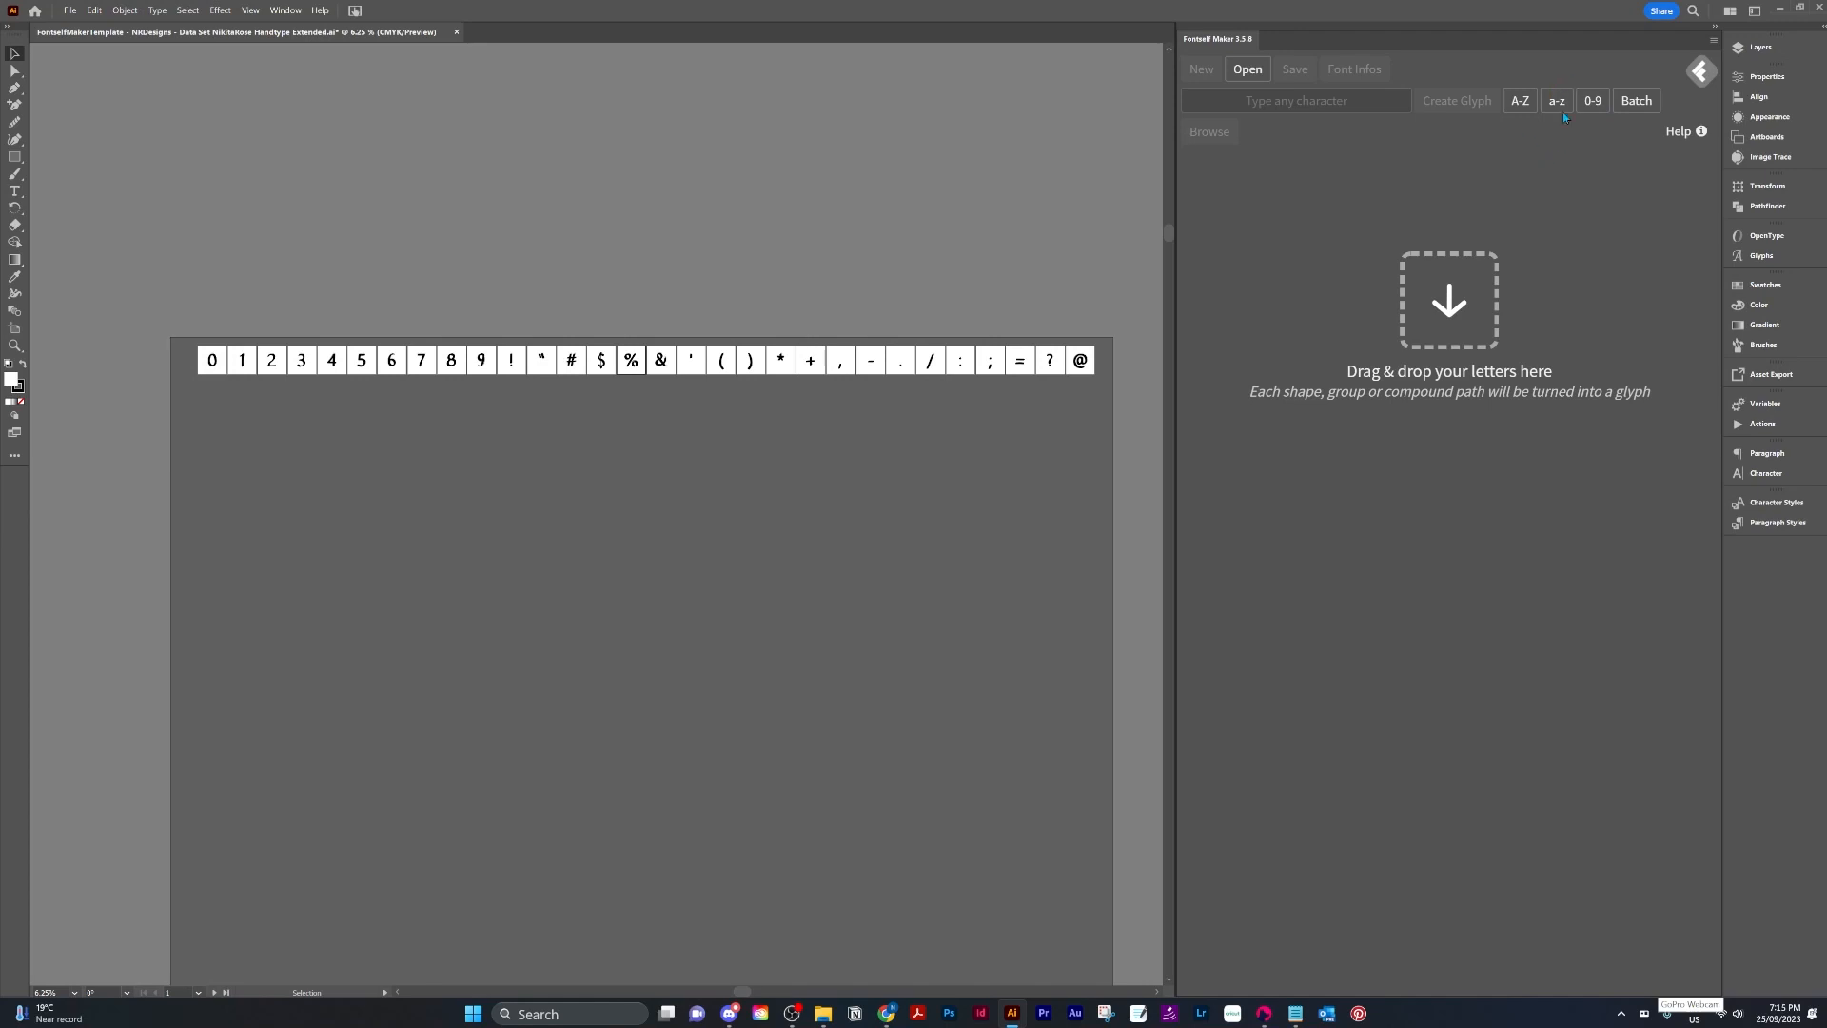
Select all 30 characters on the artboard and paste the comma-separated character list into the character field.
click(1185, 97)
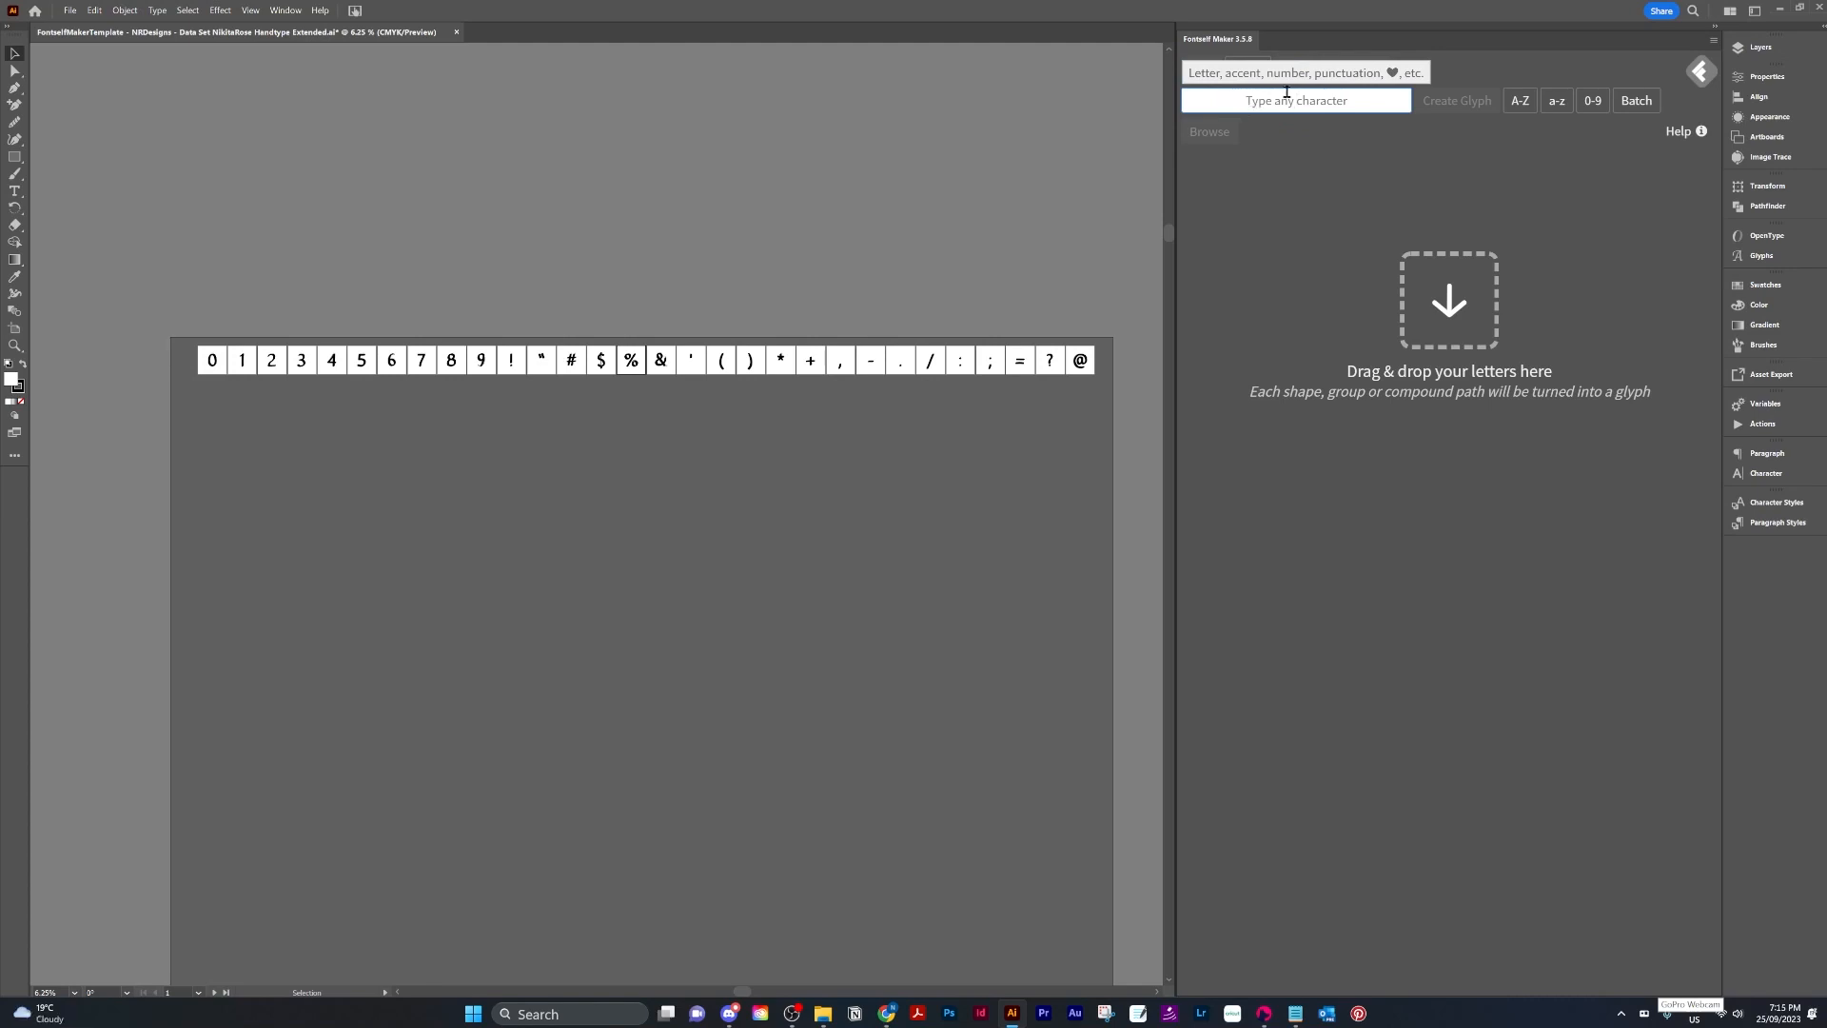
drag(175, 292, 1107, 415)
click(1253, 103)
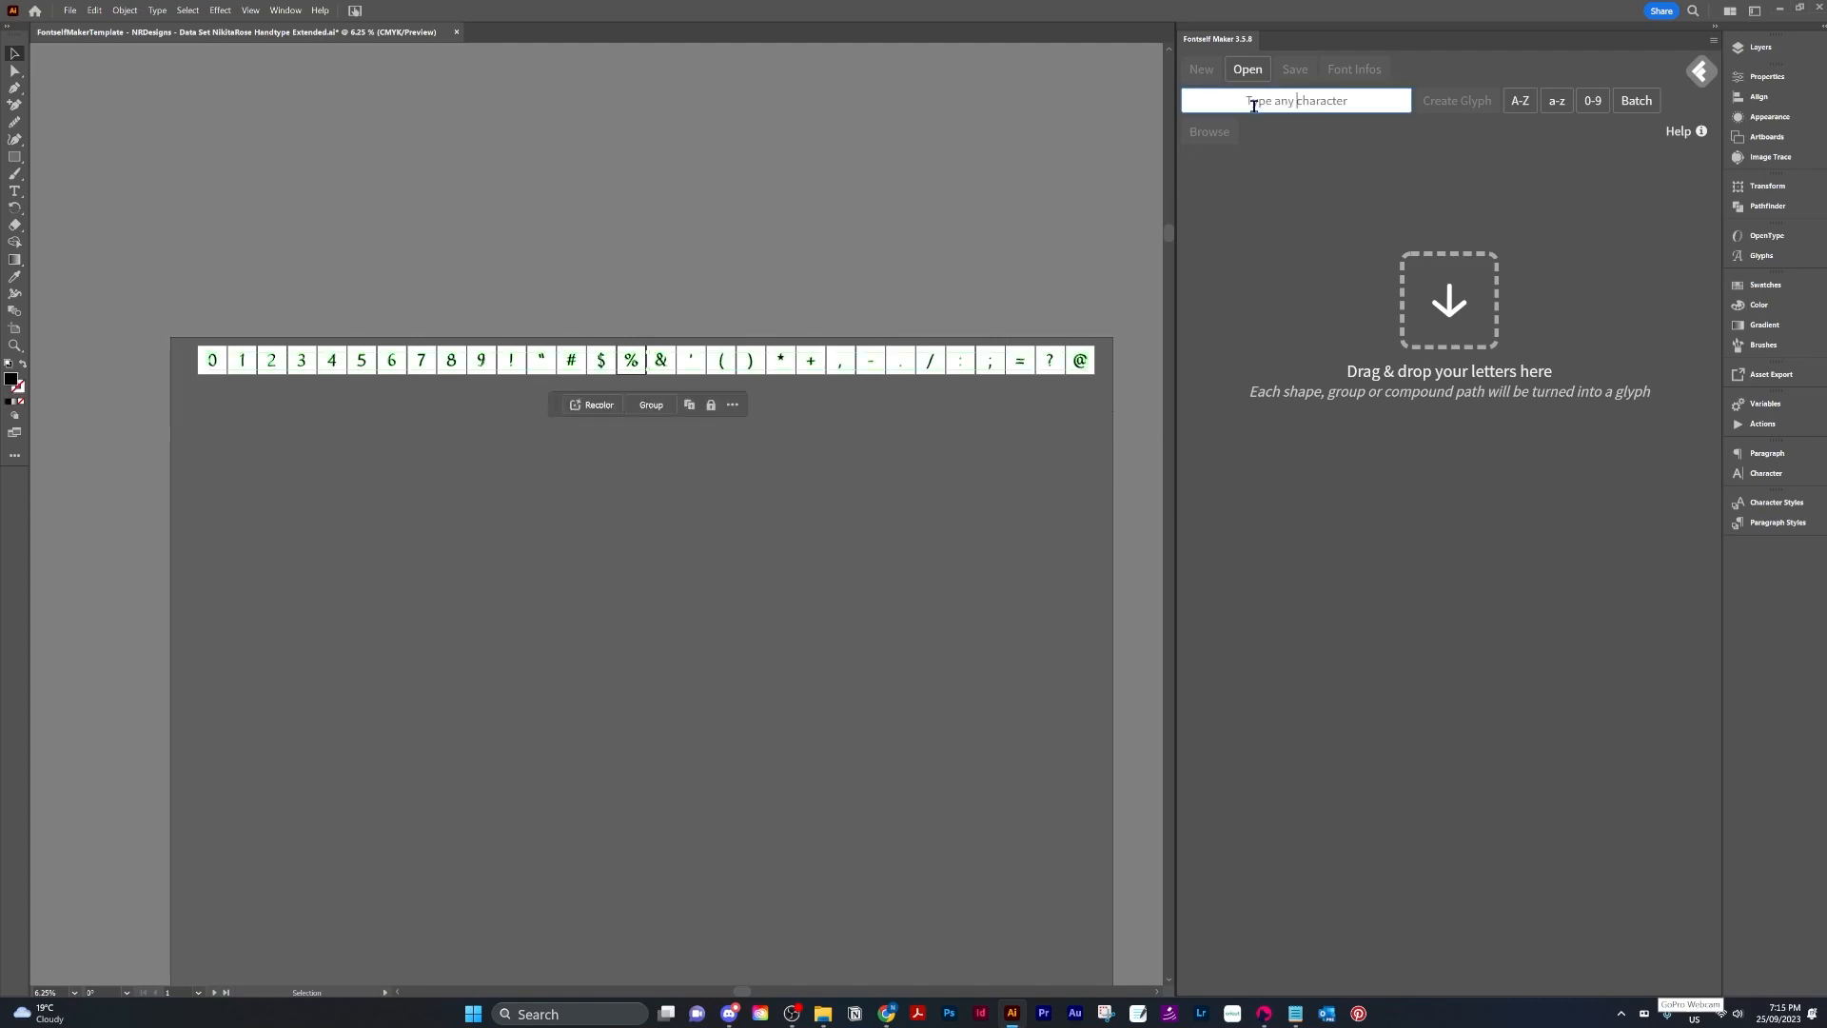
text(0,1,2,3,4,5,6,7,8,9,!,",#,$,%,&,',(,),*,+,,,-,.,/,:,;,=,?,@)
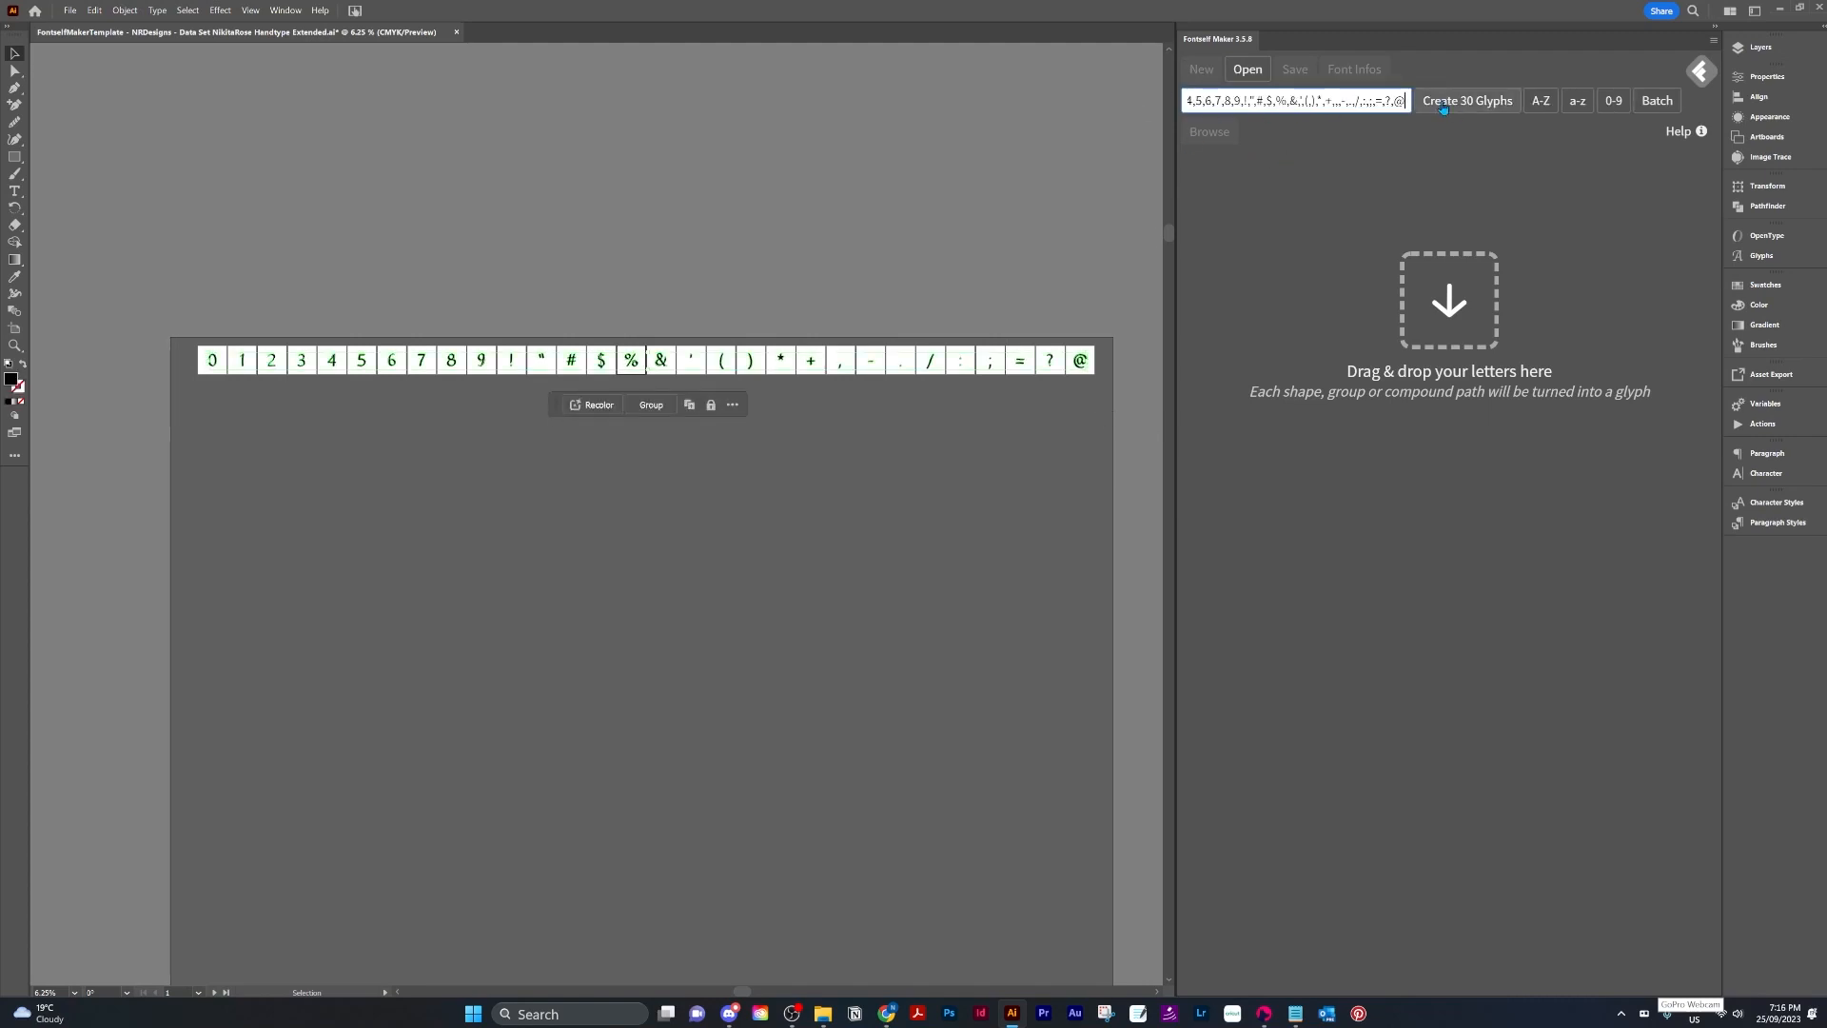
key(Home)
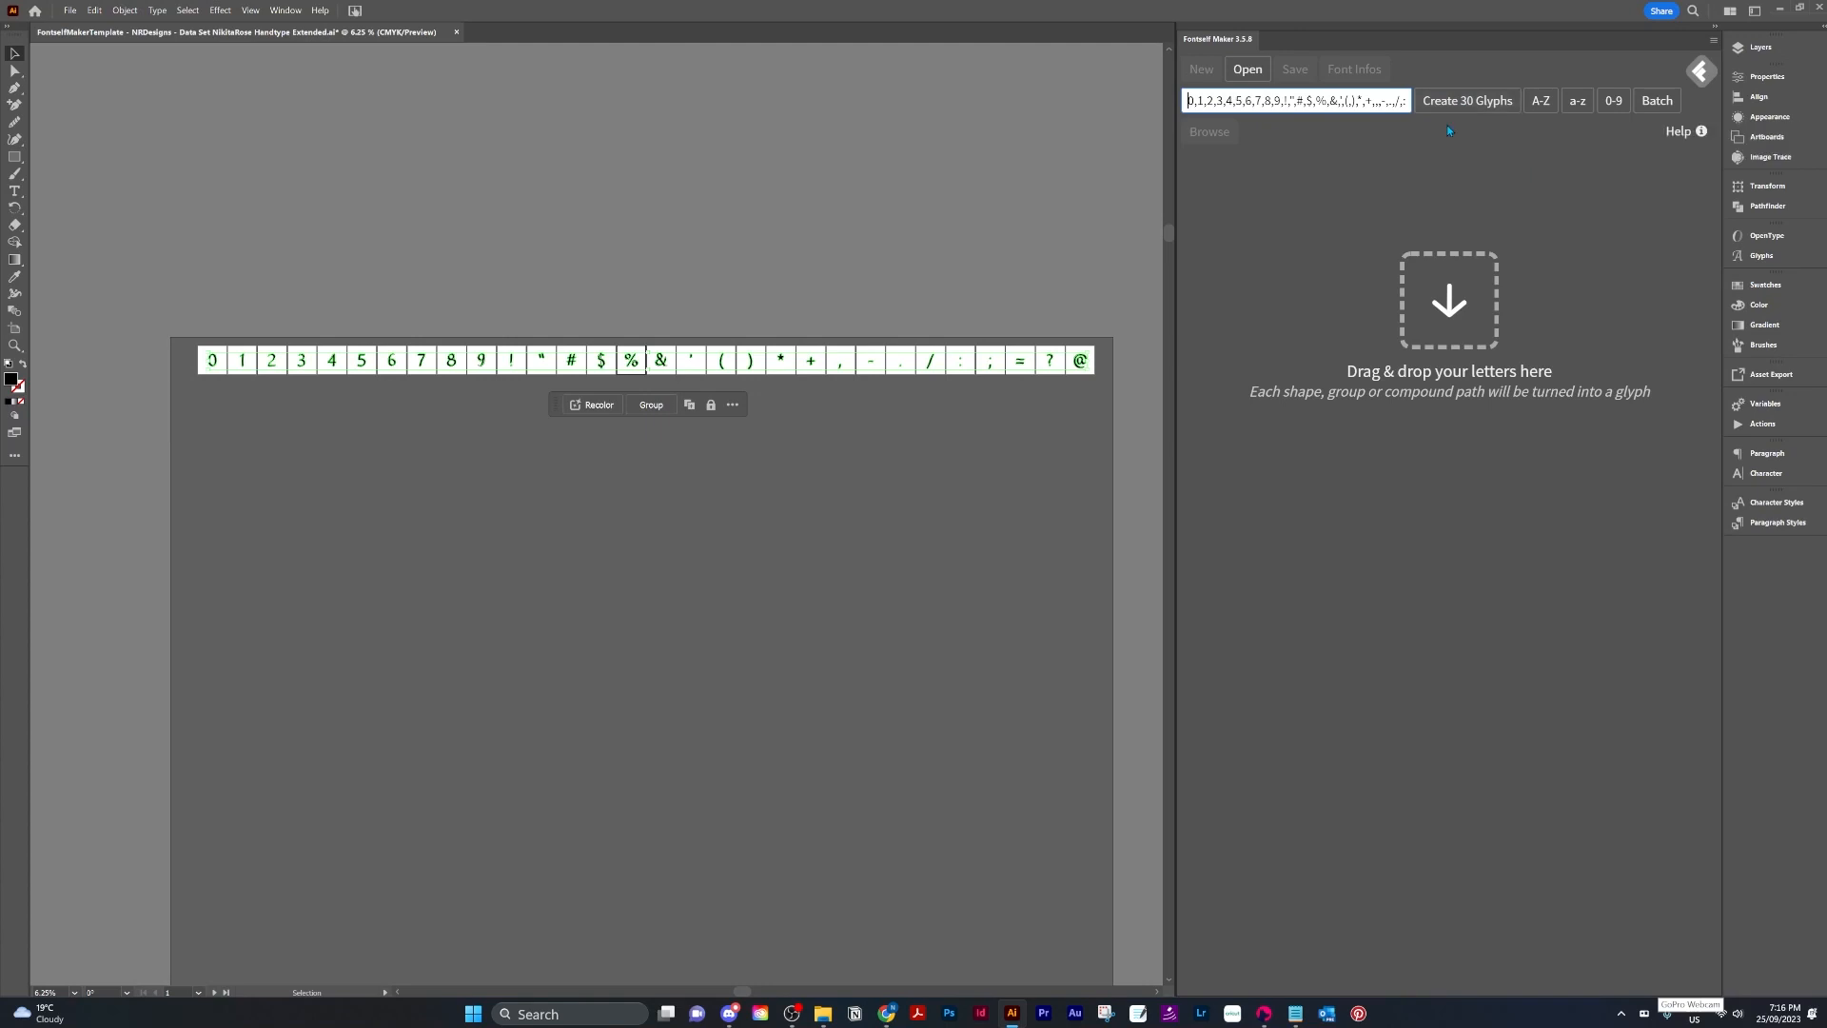
Ungroup the % character on the artboard.
click(864, 432)
scroll(465, 314, up, 3)
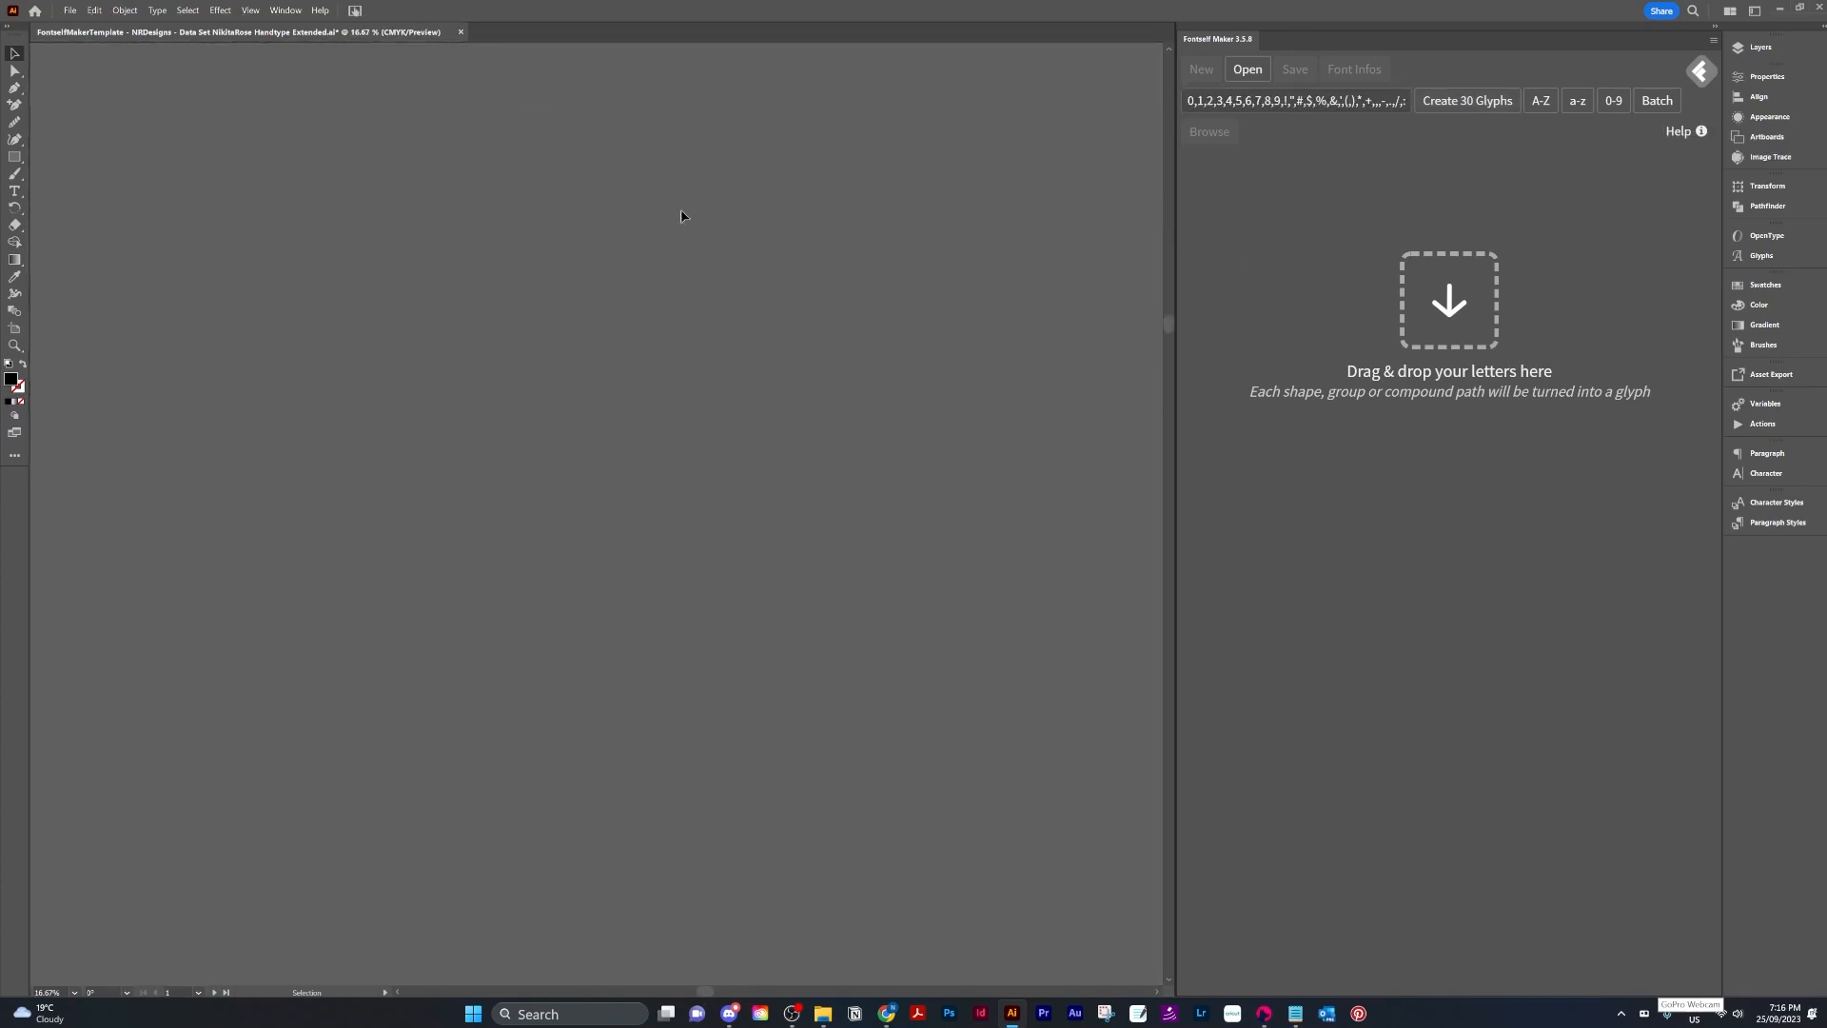
key(Up)
key(Up)
drag(671, 181, 707, 555)
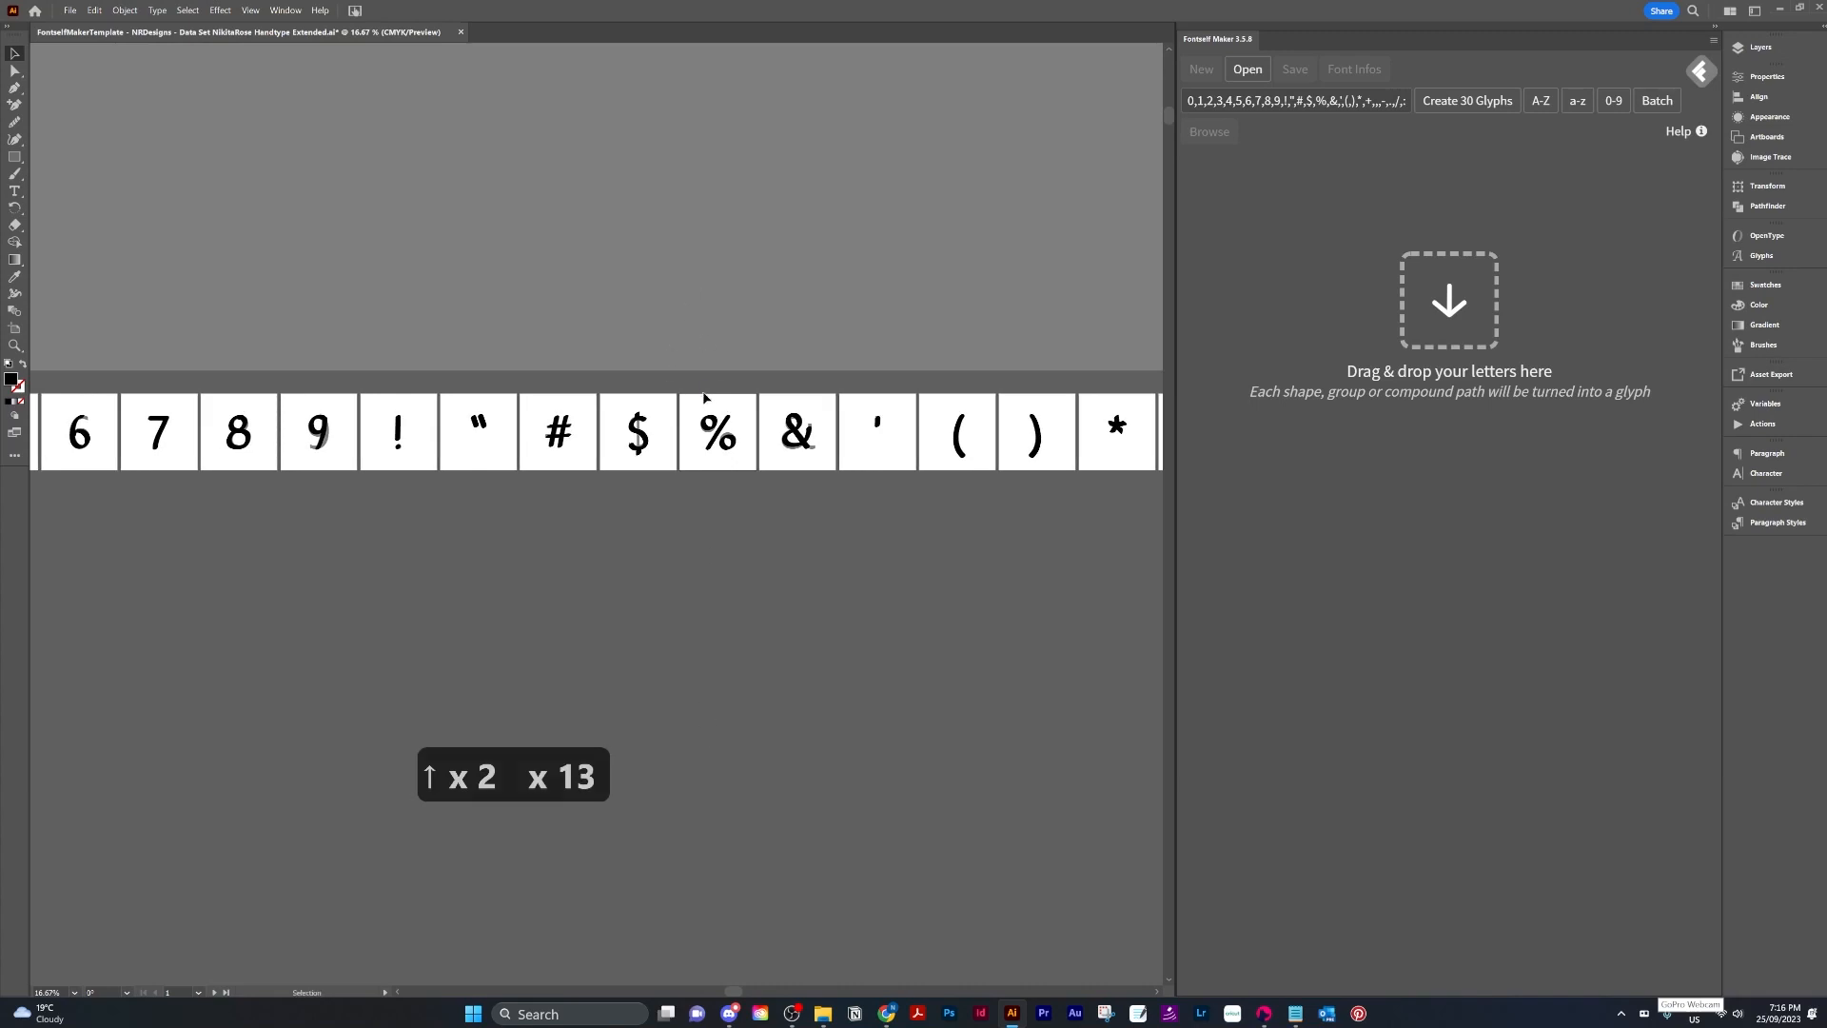
drag(703, 408, 745, 476)
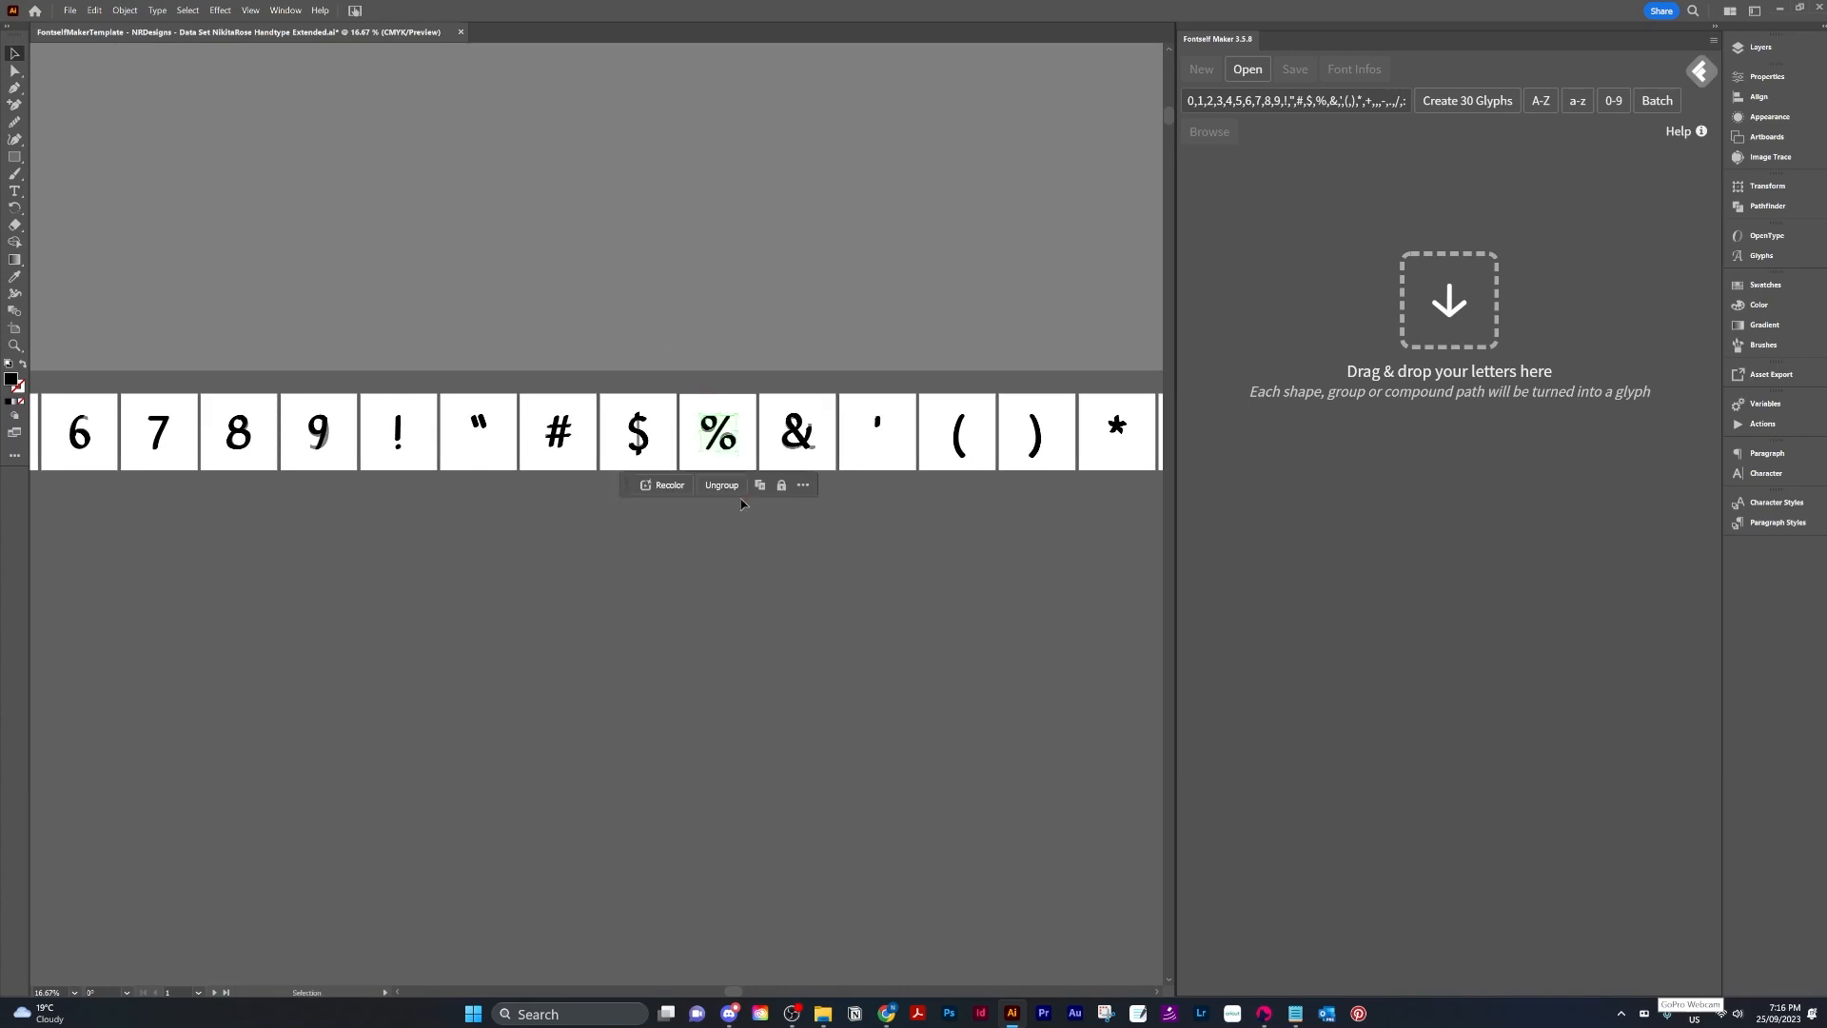
click(722, 485)
click(717, 553)
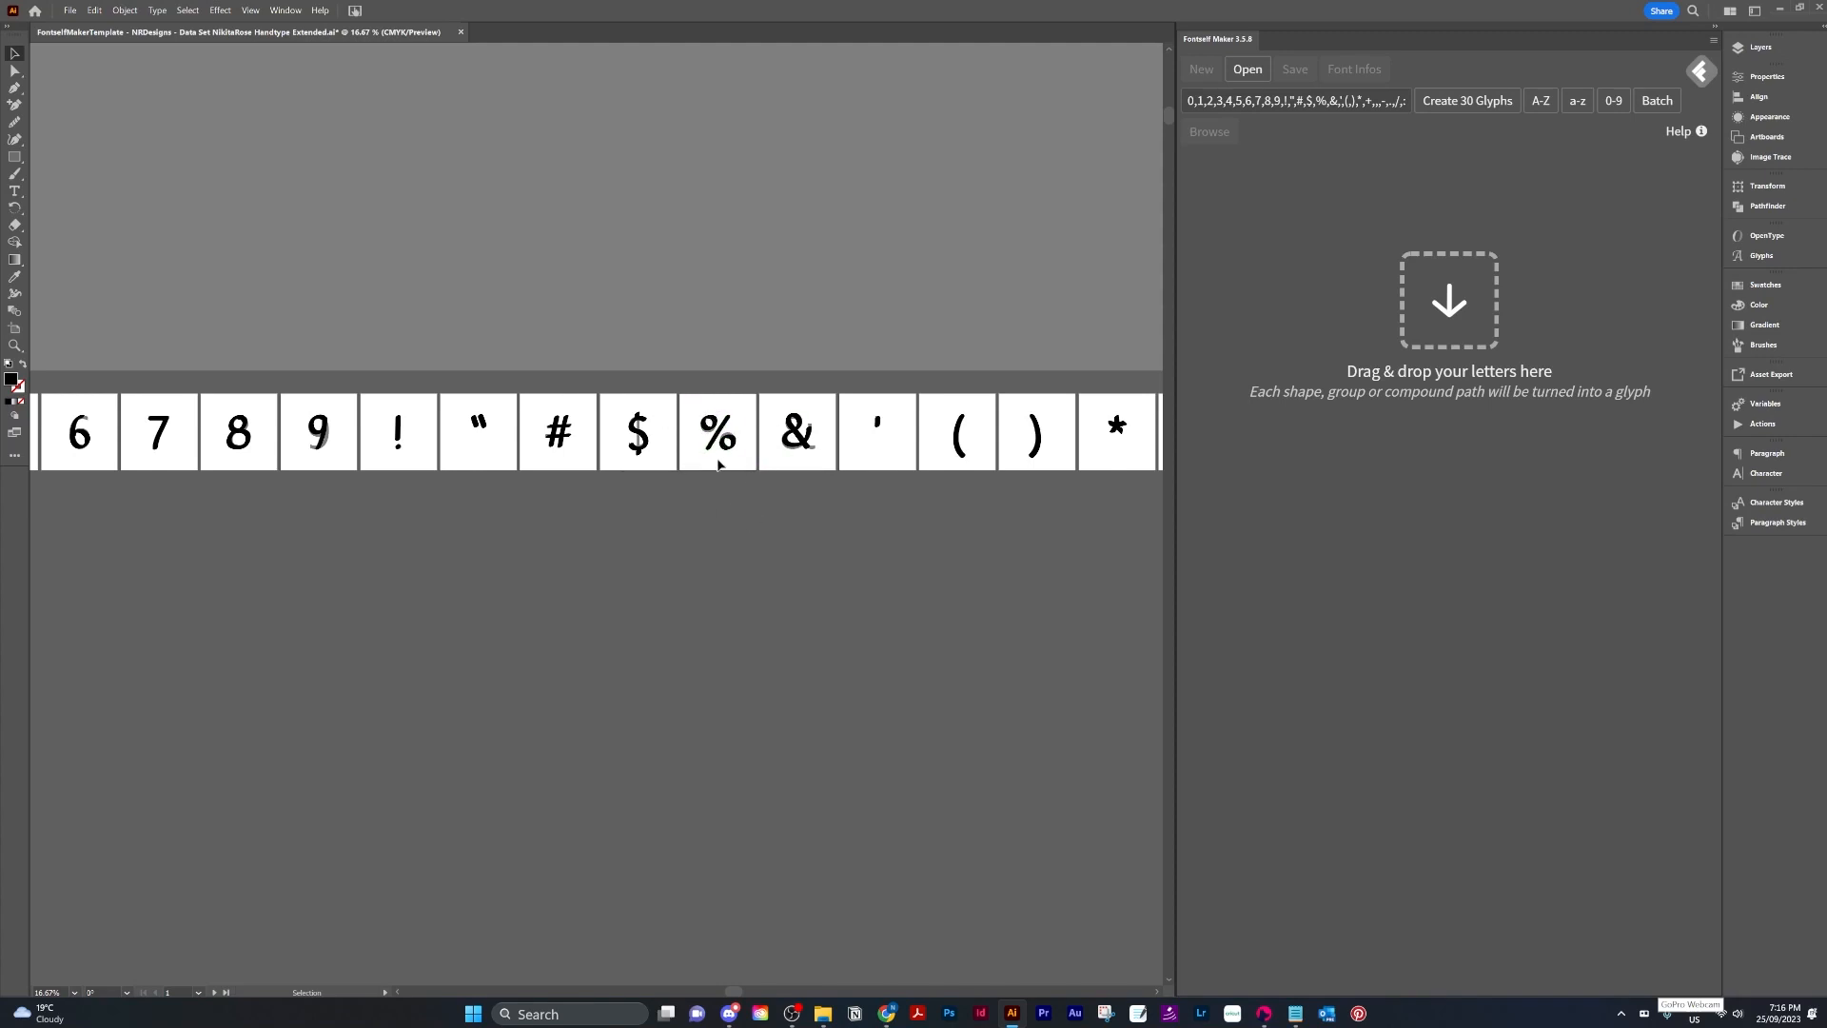
Select all artwork and try to create 30 glyphs from it, dismissing the error notice.
scroll(701, 428, down, 5)
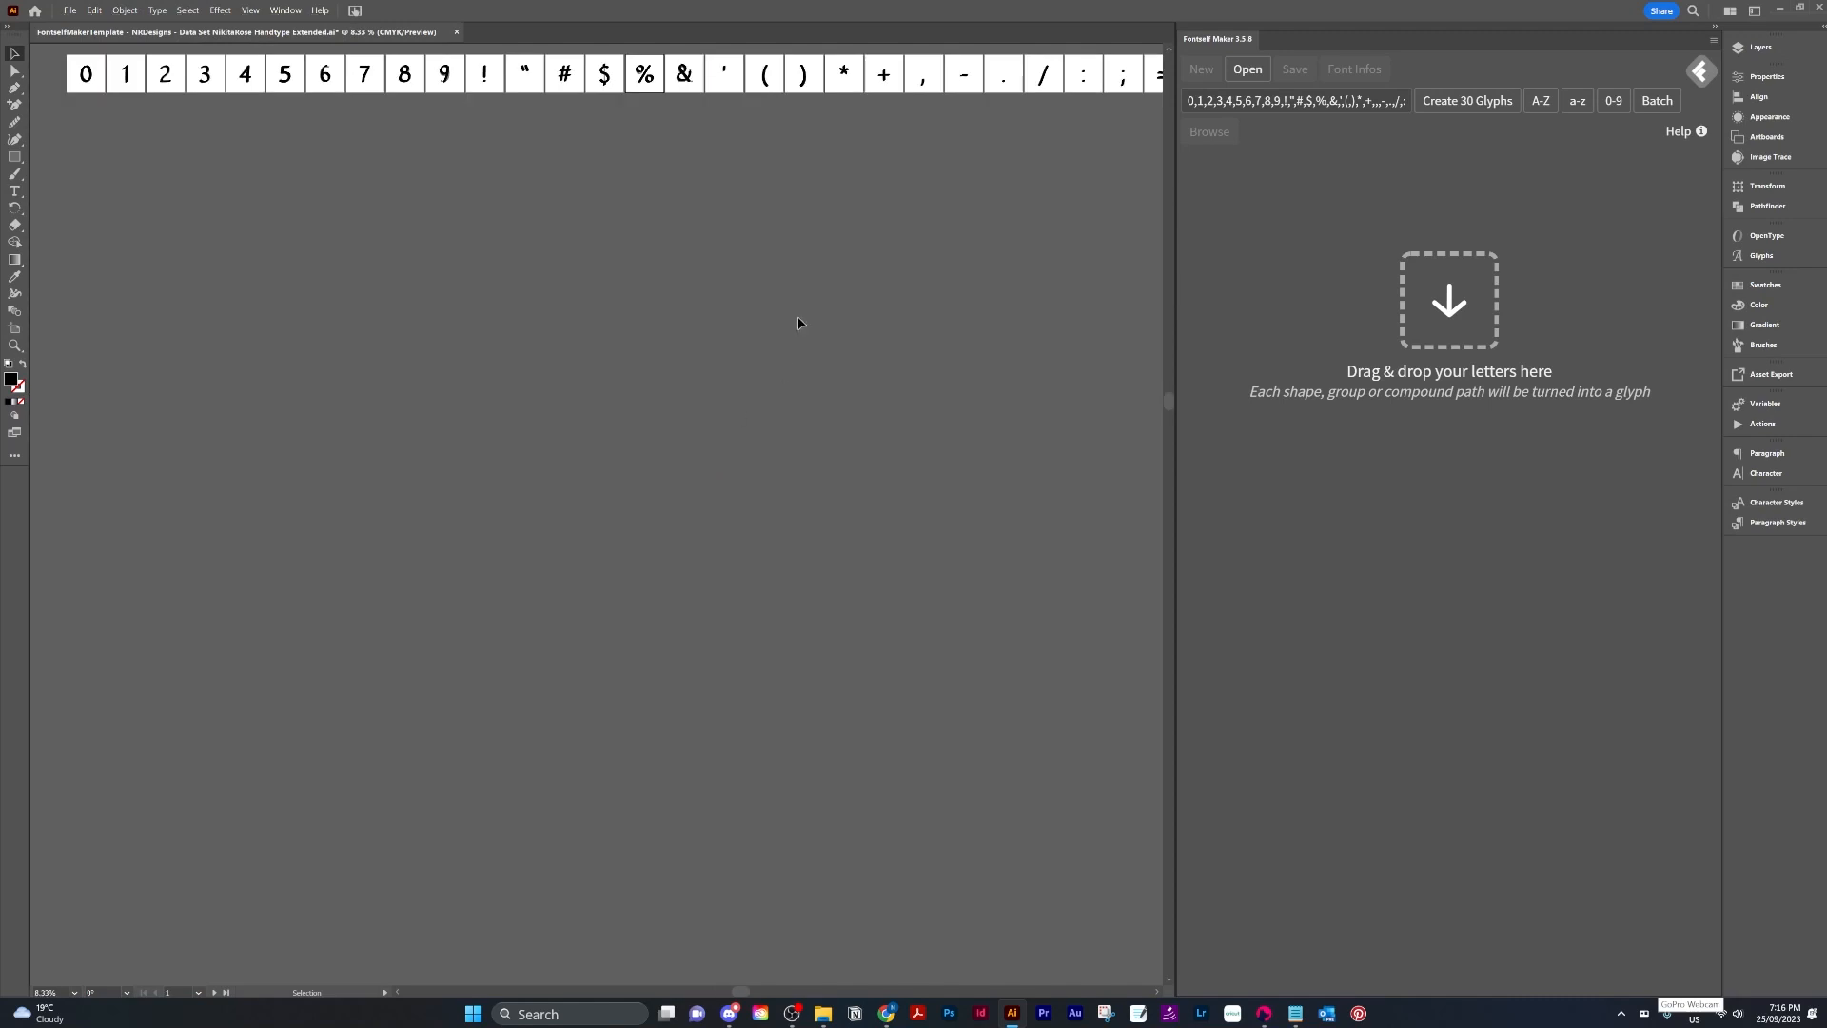
drag(710, 340, 721, 553)
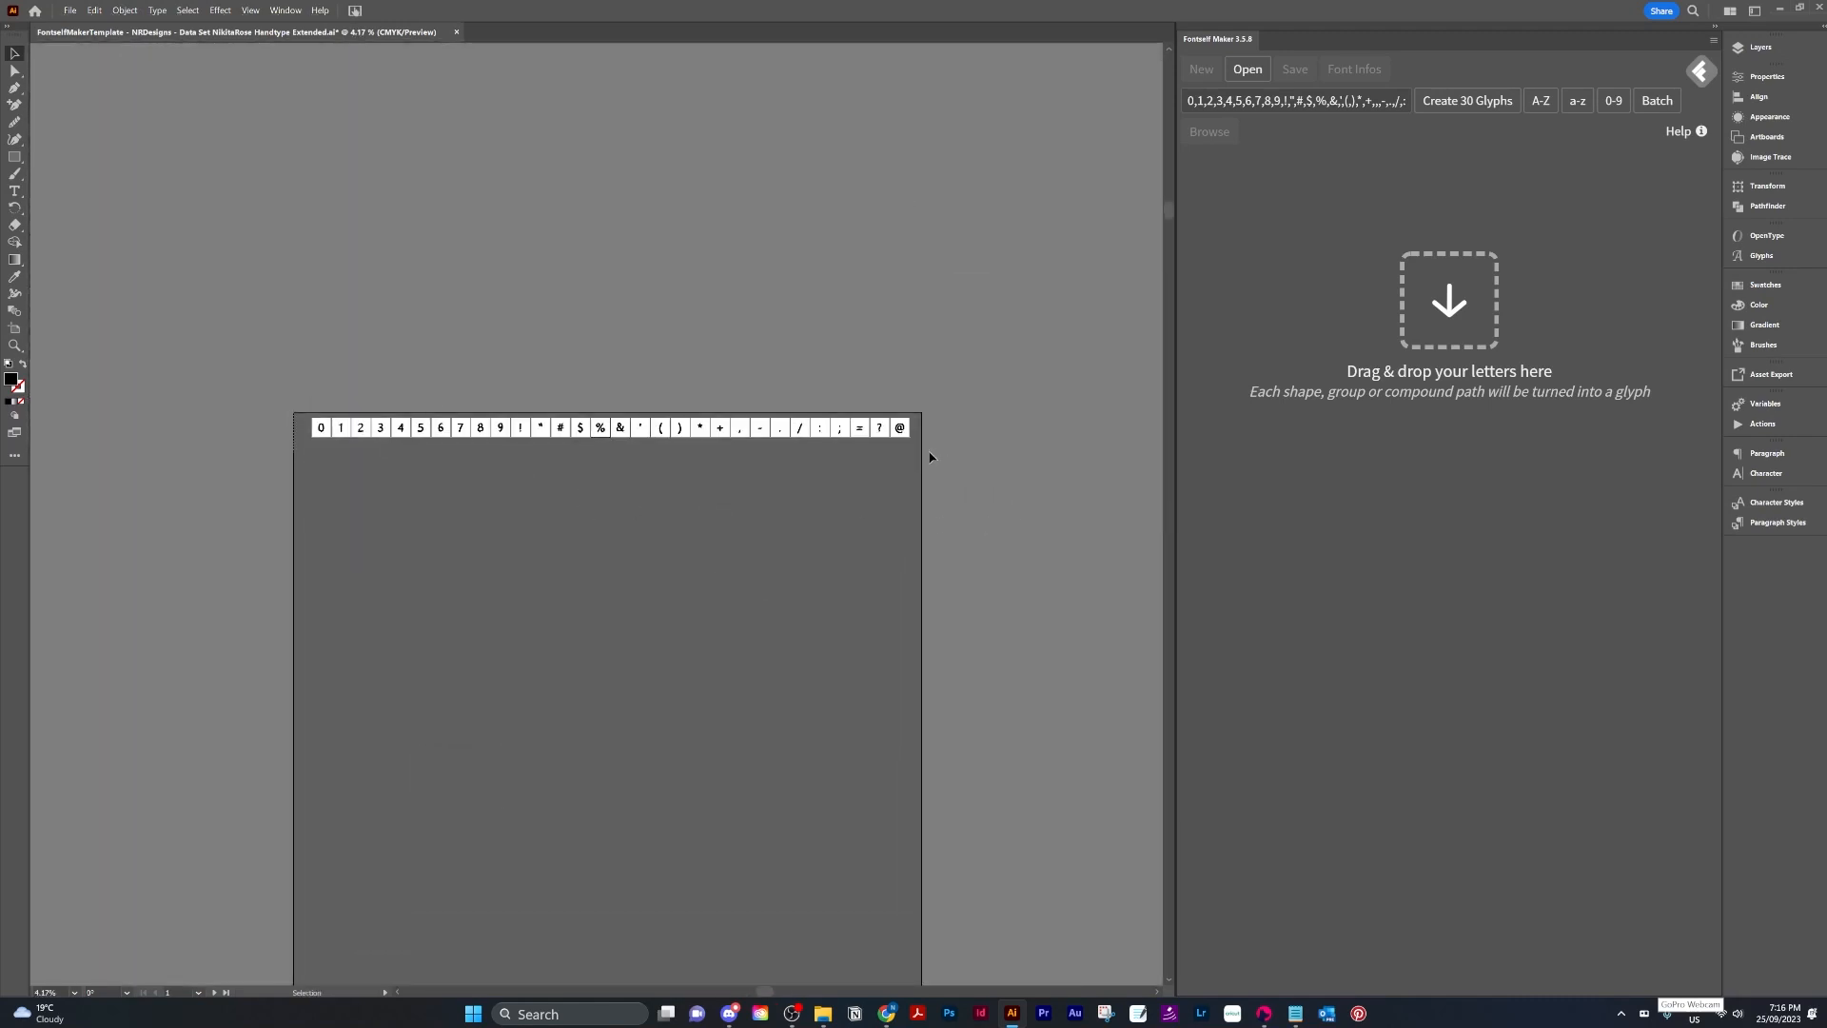
key(ctrl+a)
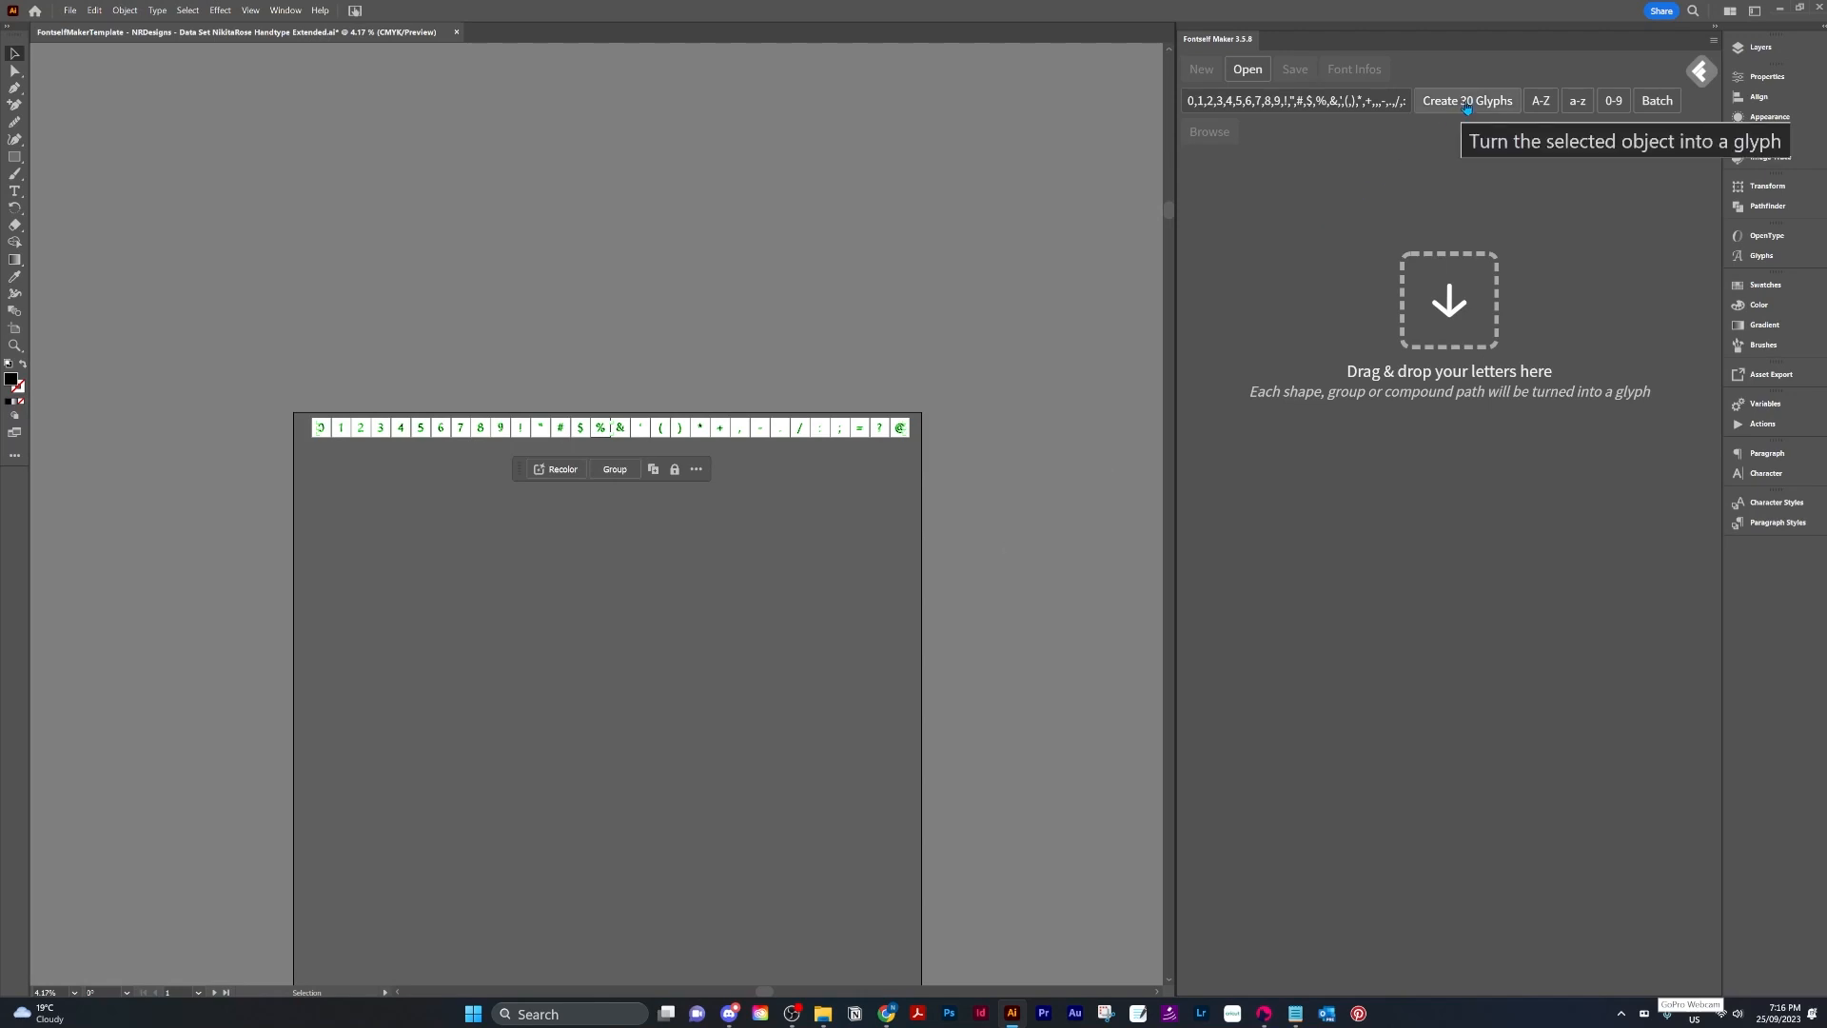
click(1466, 101)
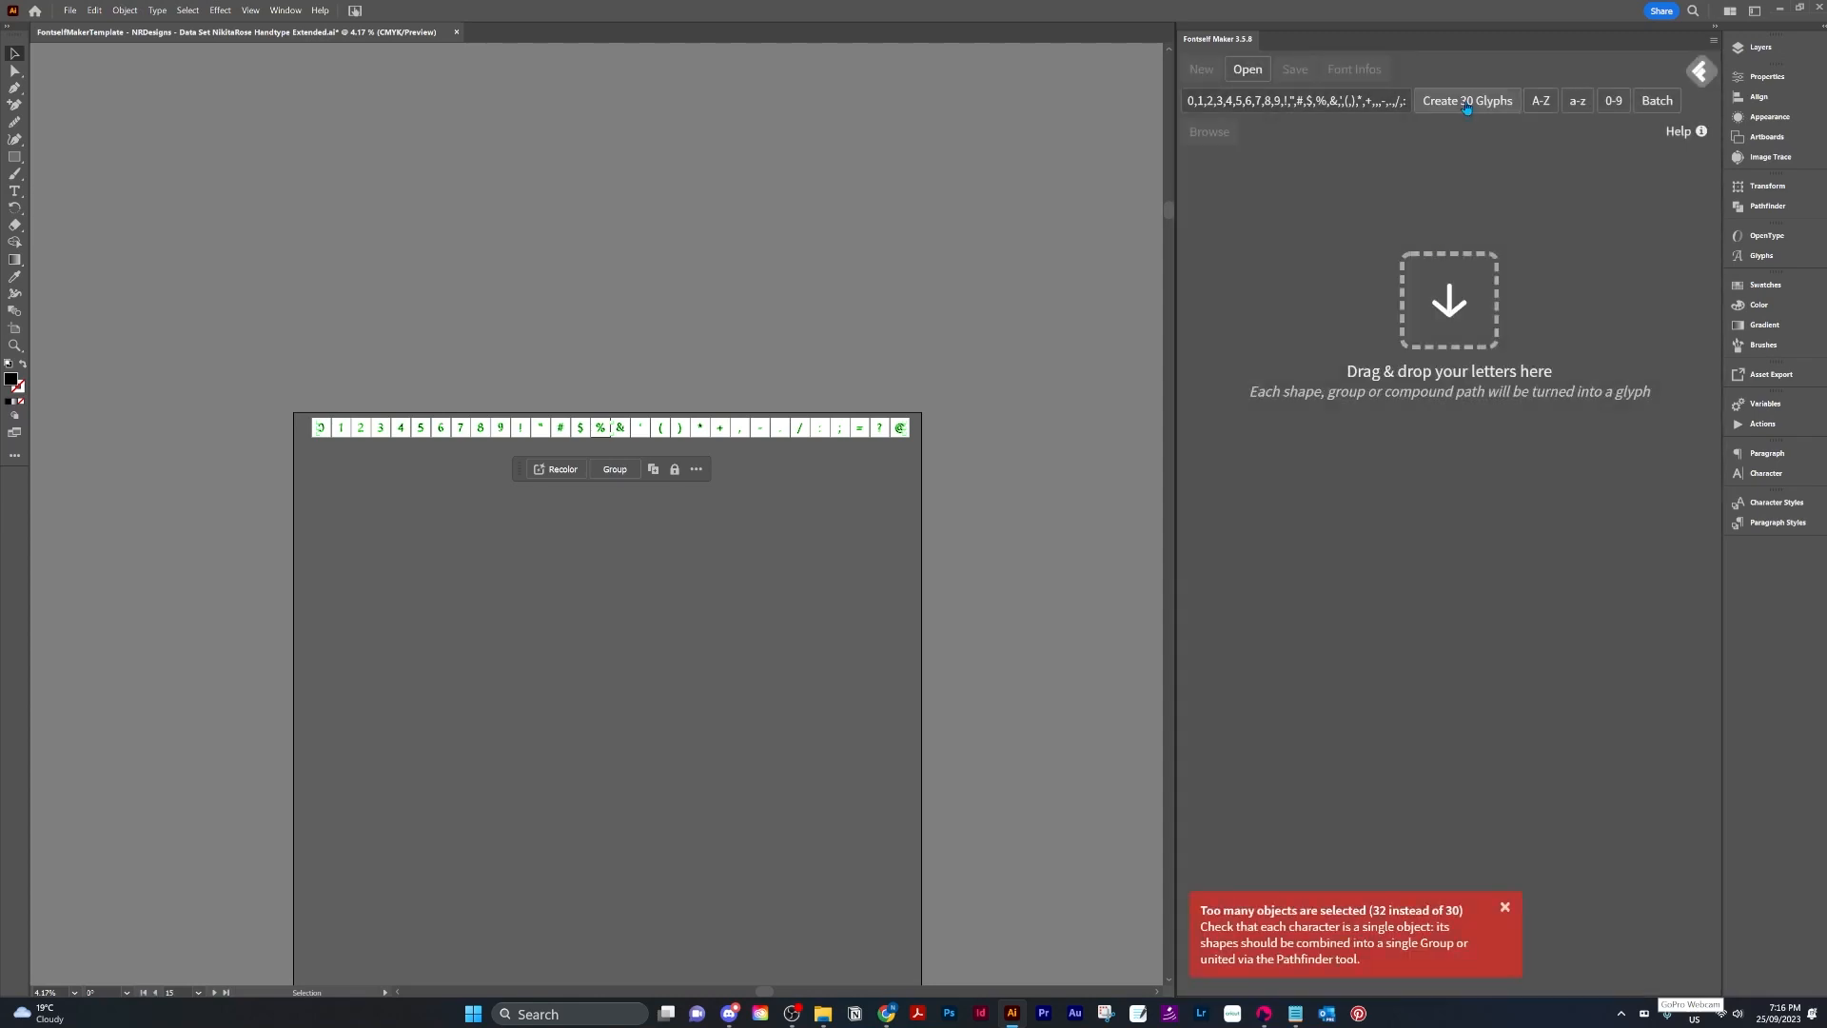
click(1511, 909)
click(660, 571)
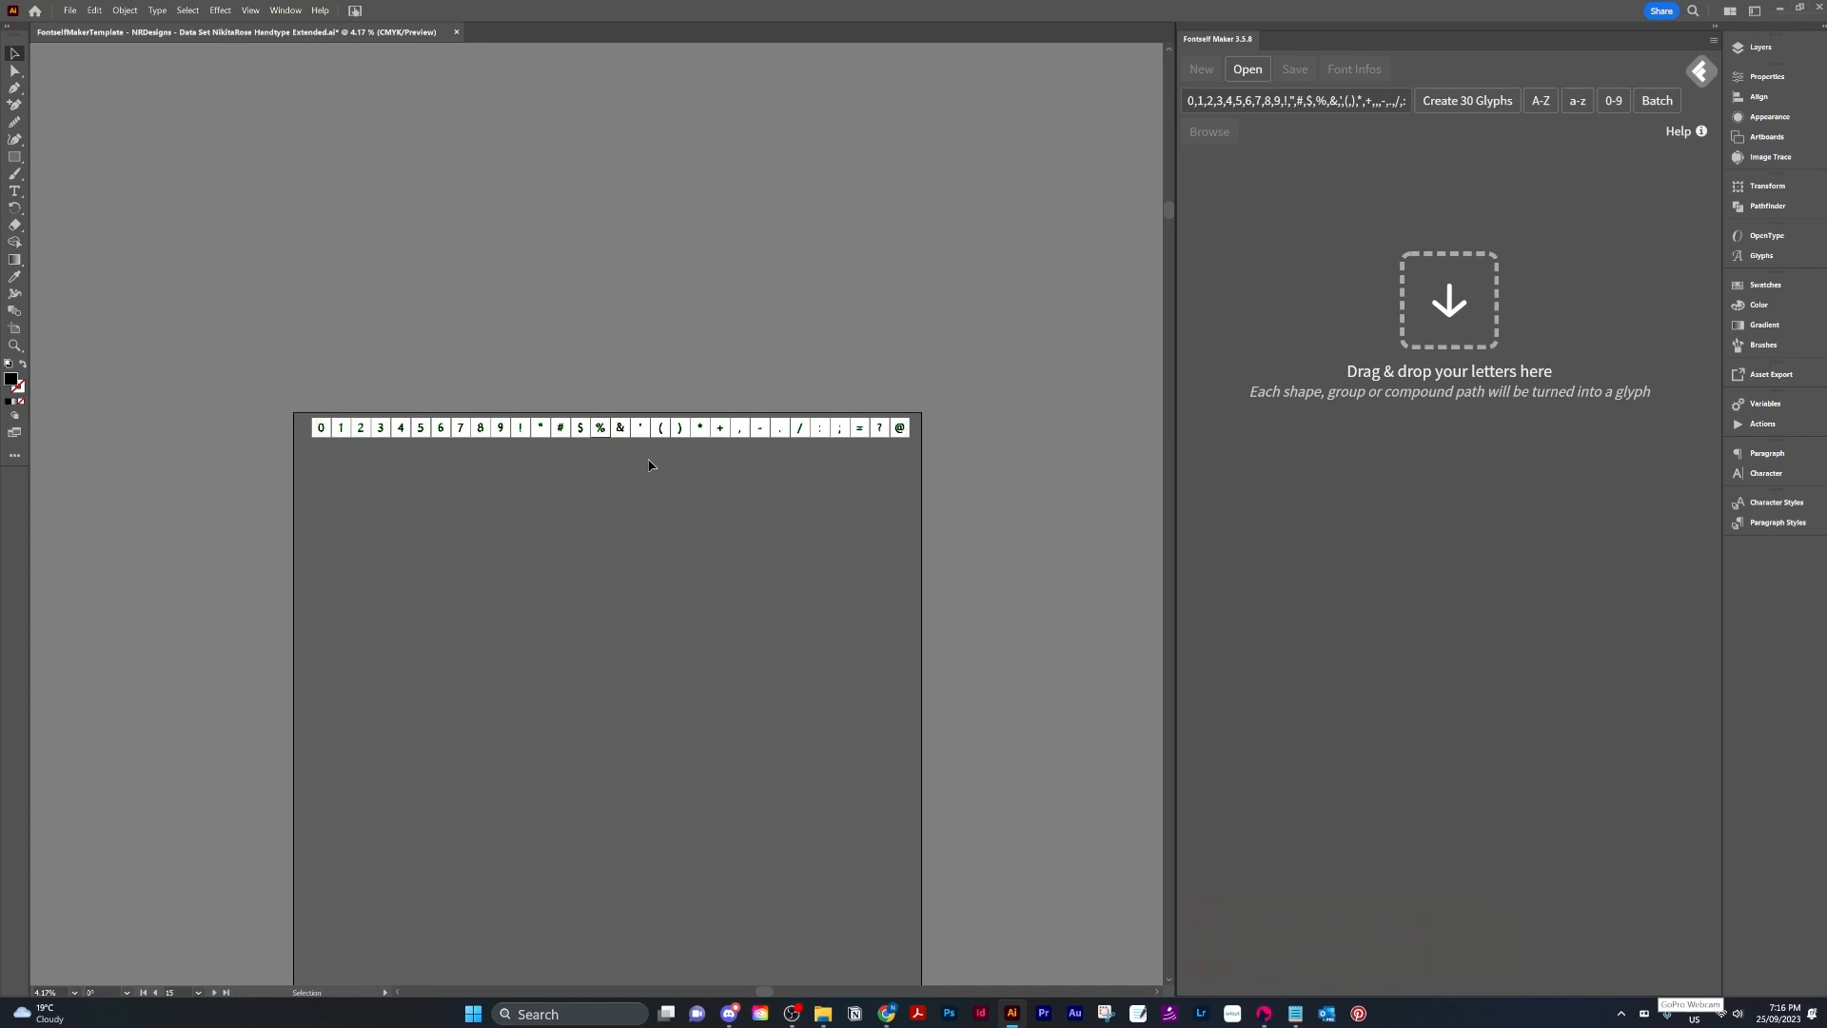
scroll(584, 387, up, 4)
scroll(747, 666, up, 20)
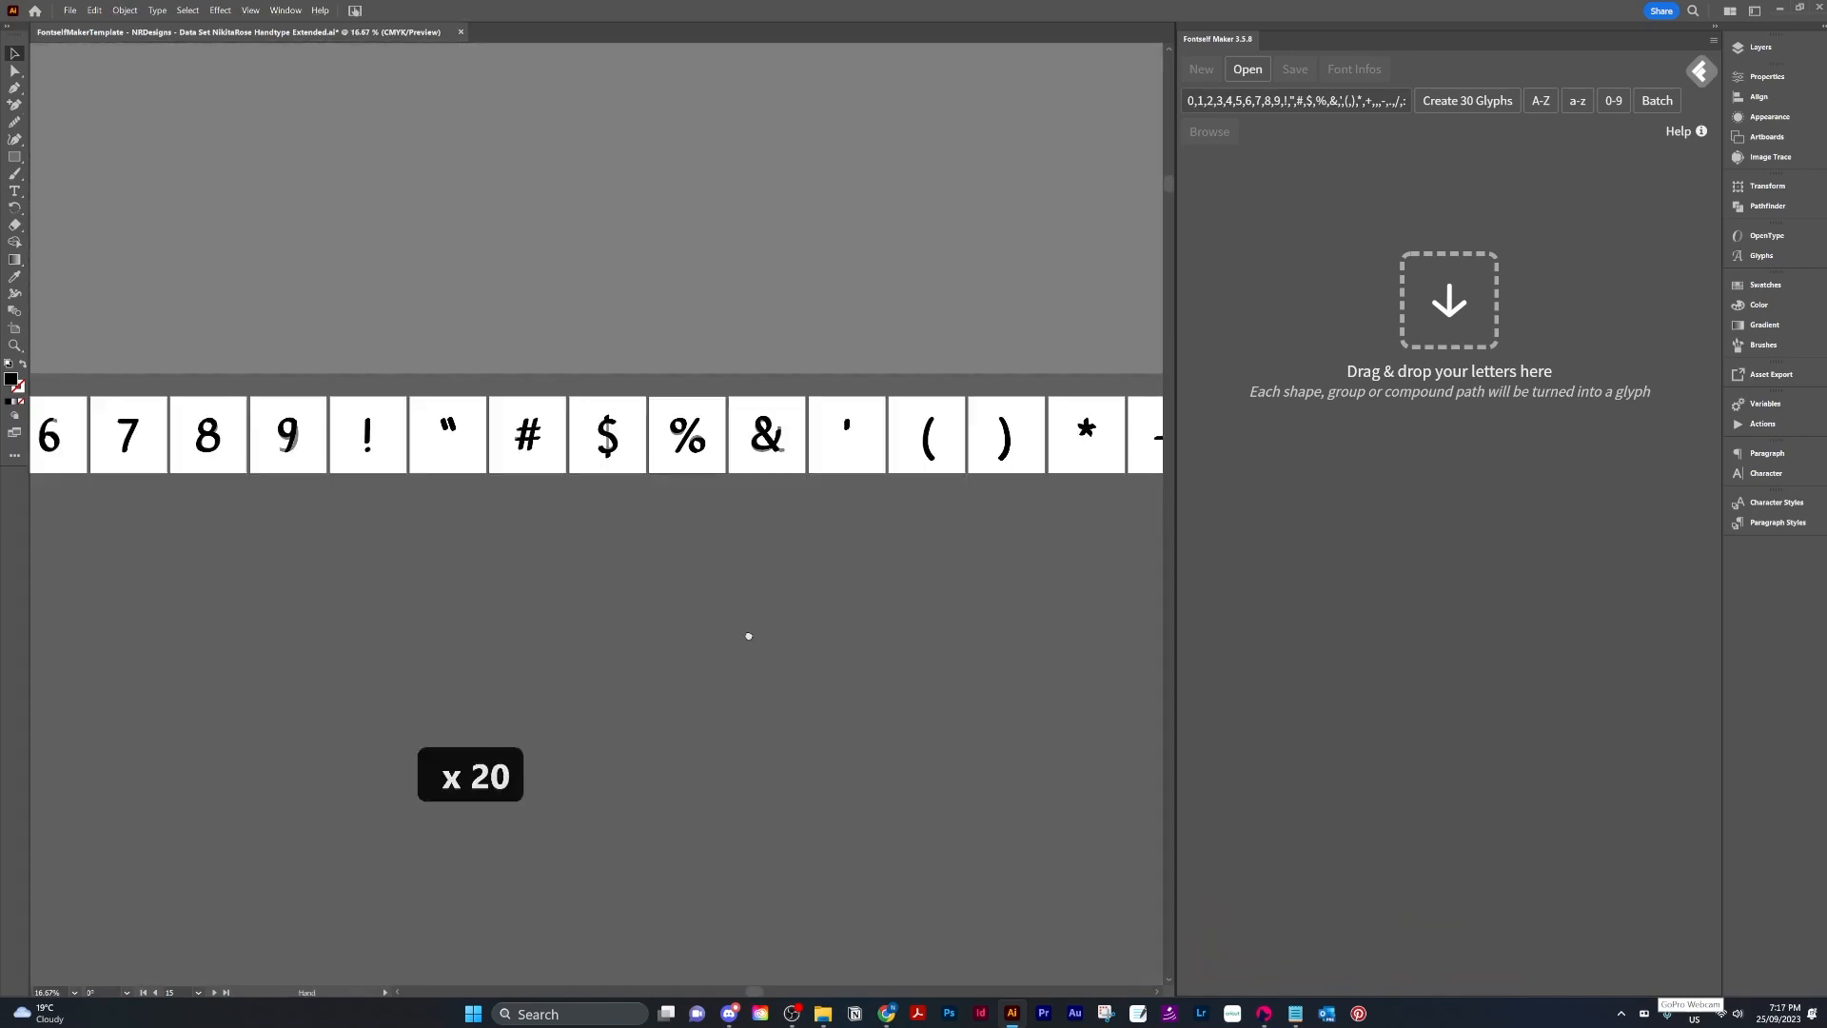
Group the parts of the % character on the artboard.
drag(726, 541, 668, 455)
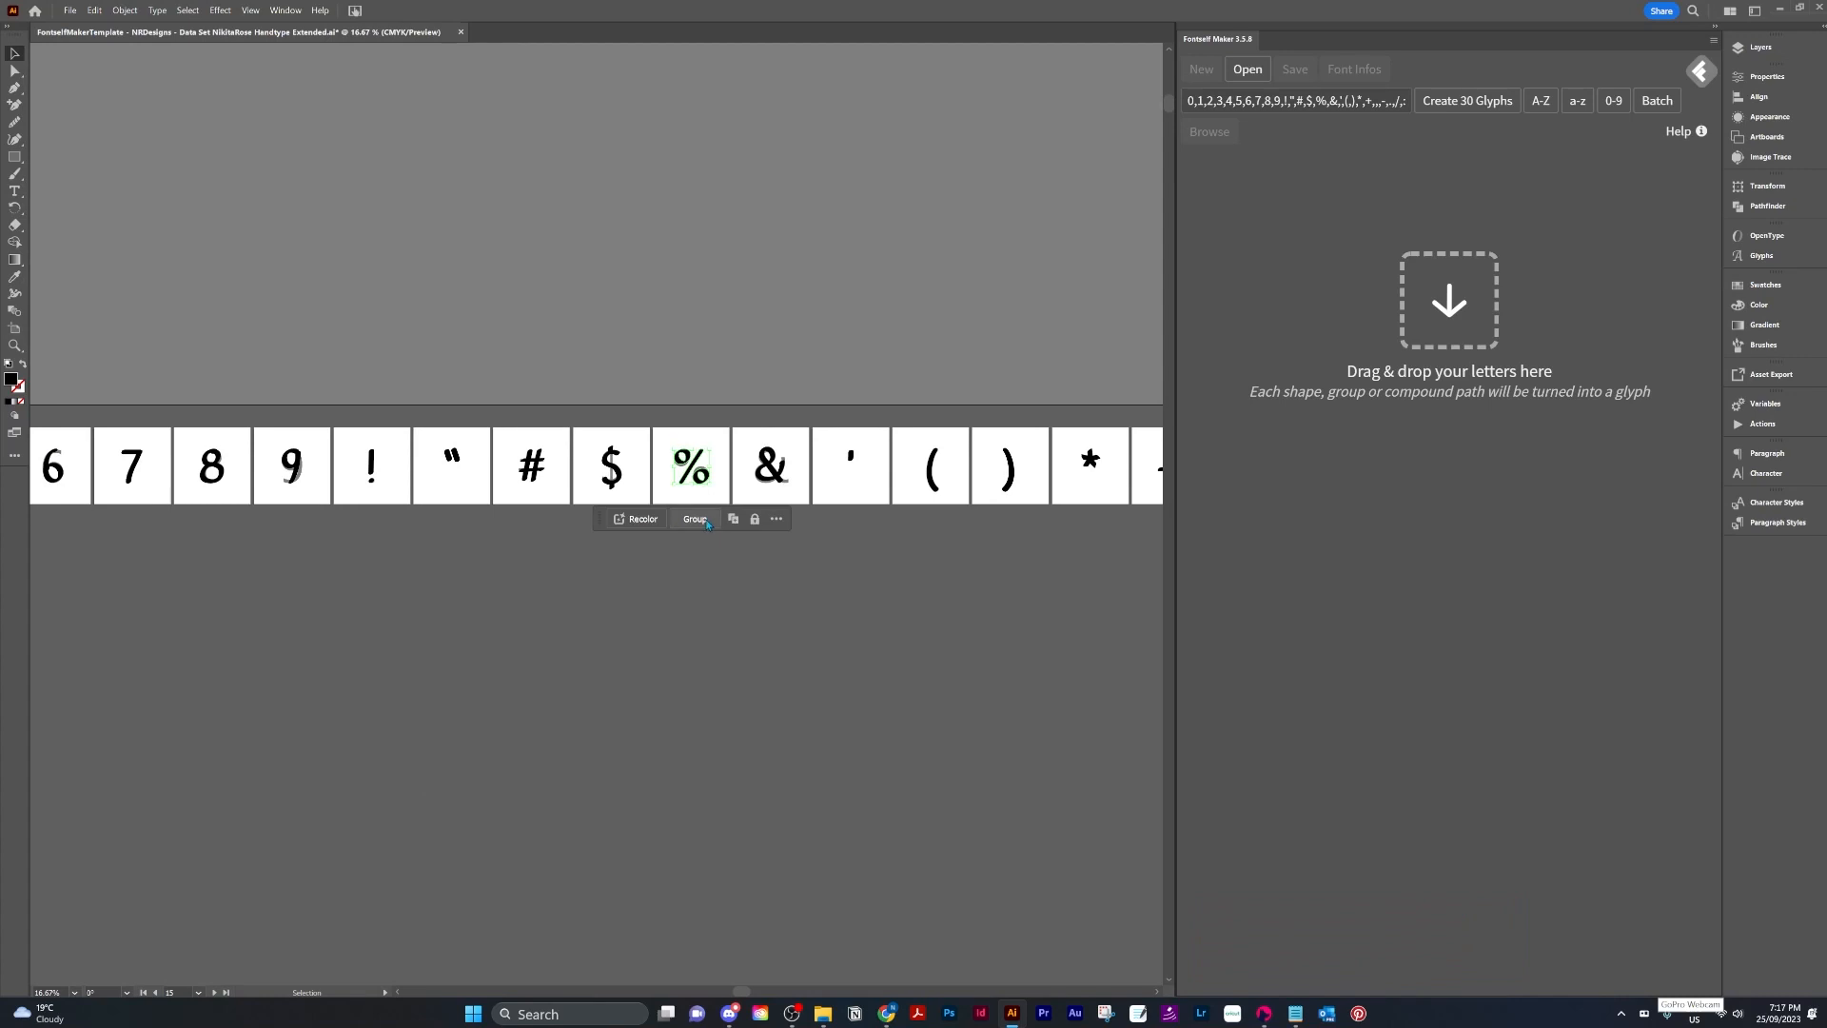
click(707, 524)
Select all the characters on the artboard and create 30 glyphs from them.
scroll(688, 569, down, 3)
drag(723, 234, 721, 633)
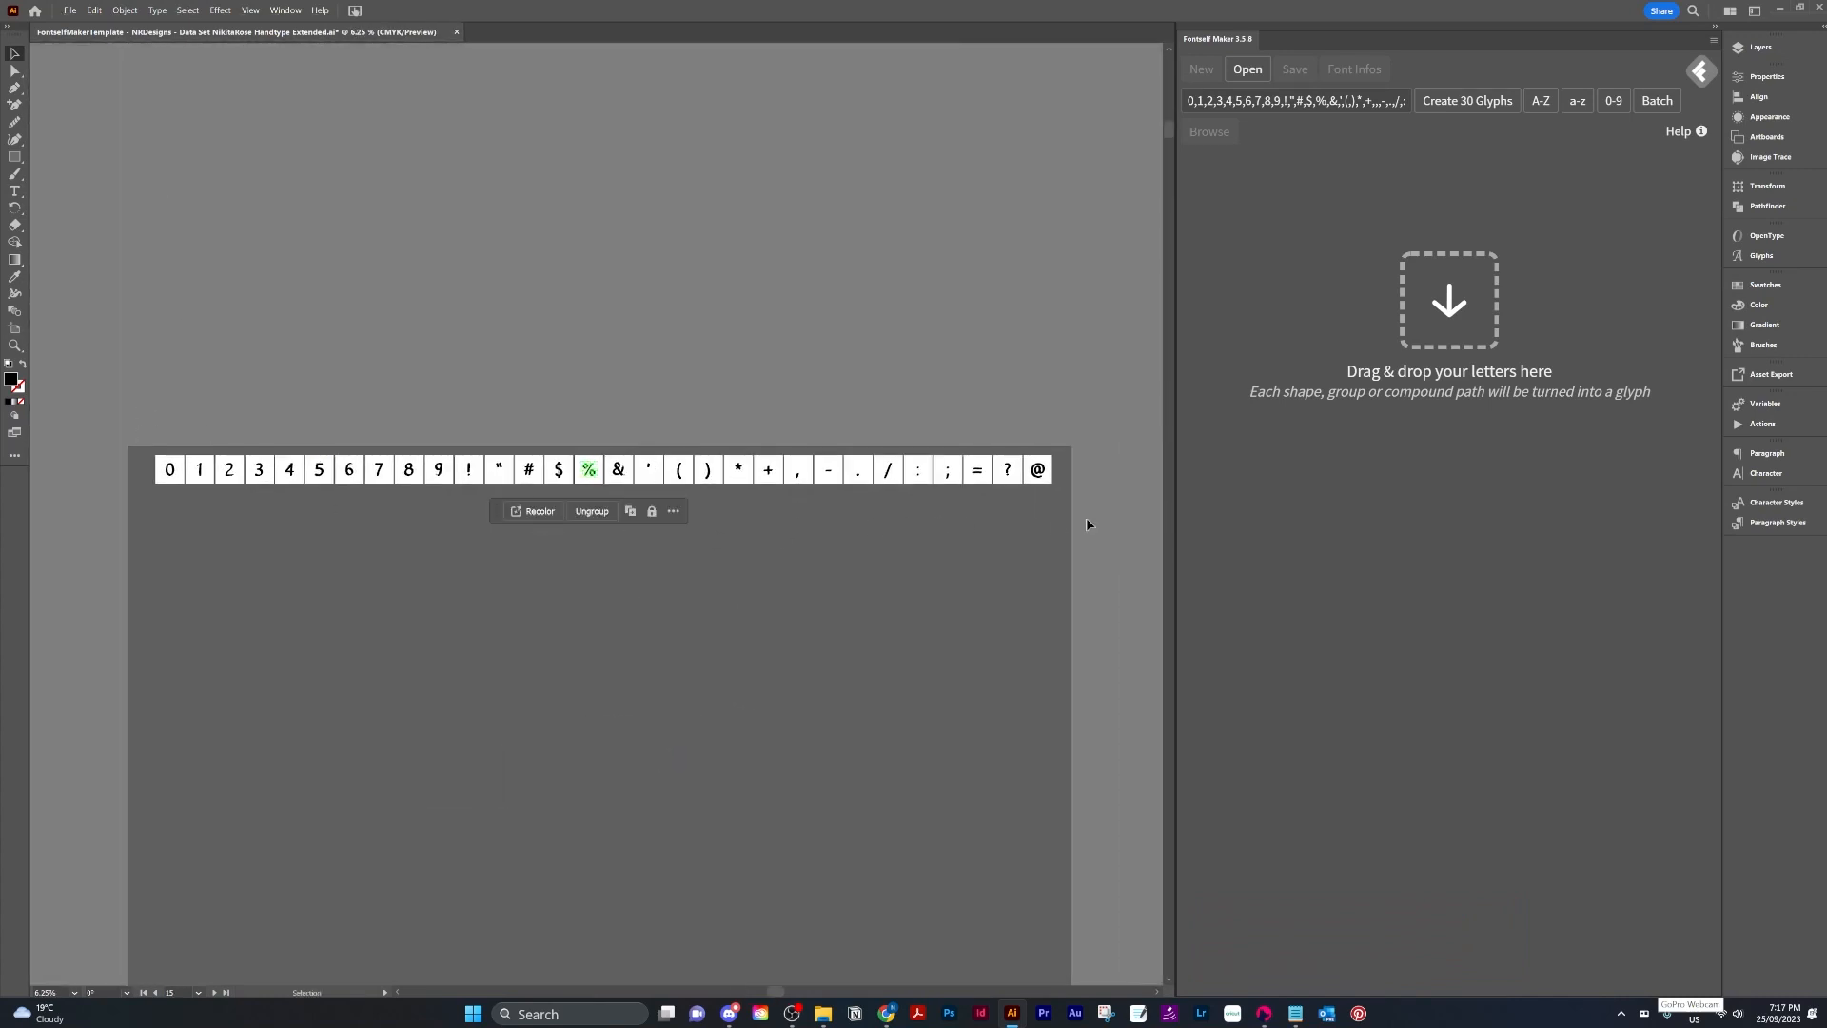
key(ctrl+a)
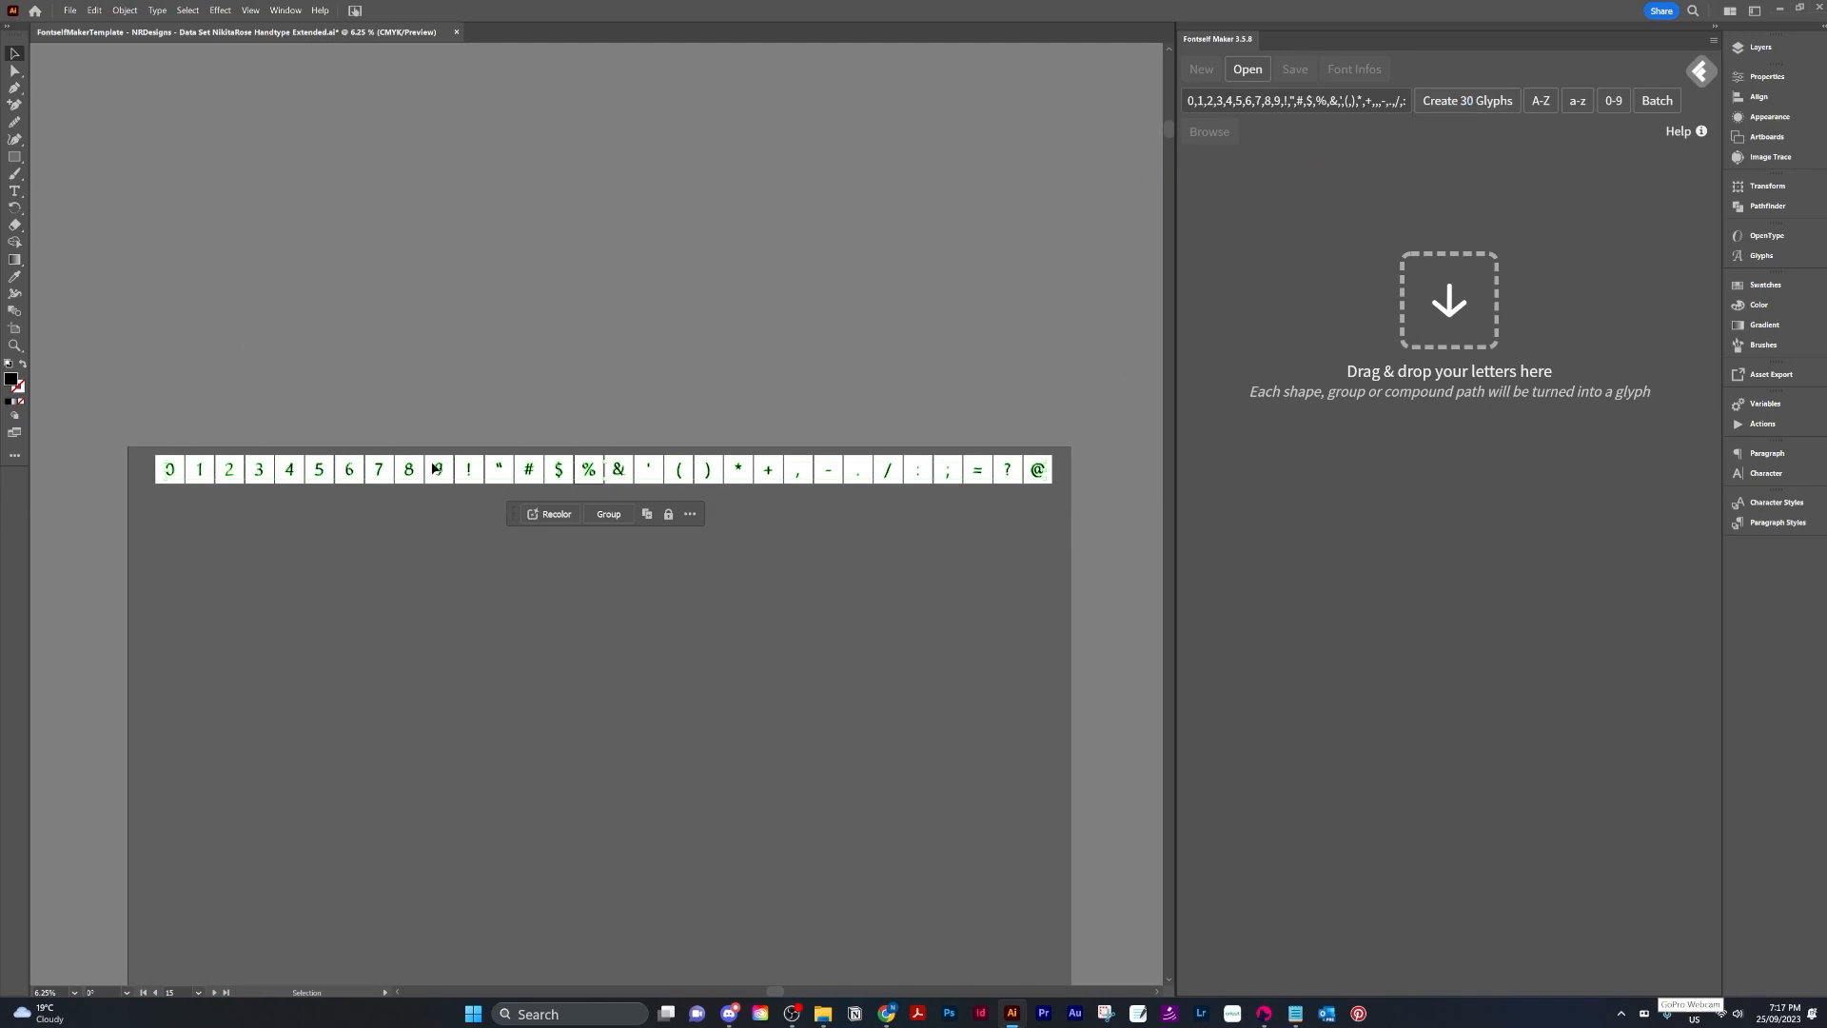
click(1446, 105)
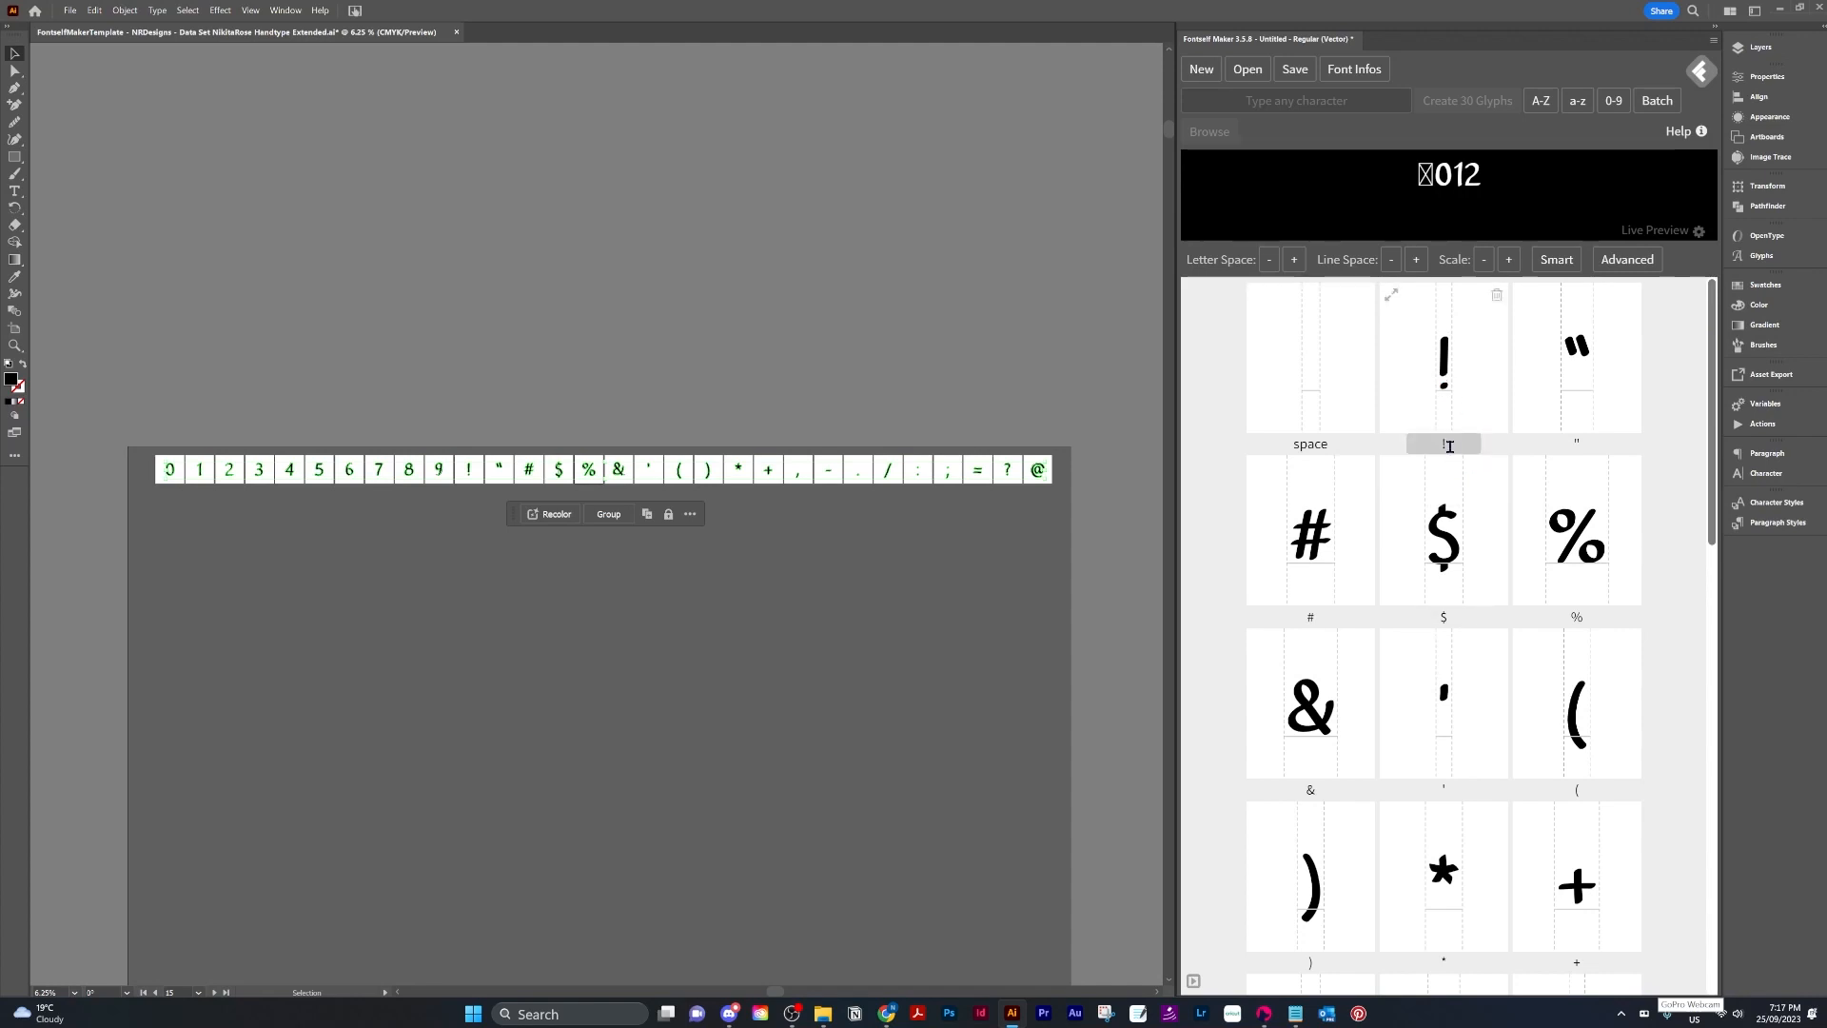
Clear the live preview text and review the newly created glyphs in the font.
triple_click(1677, 205)
key(Delete)
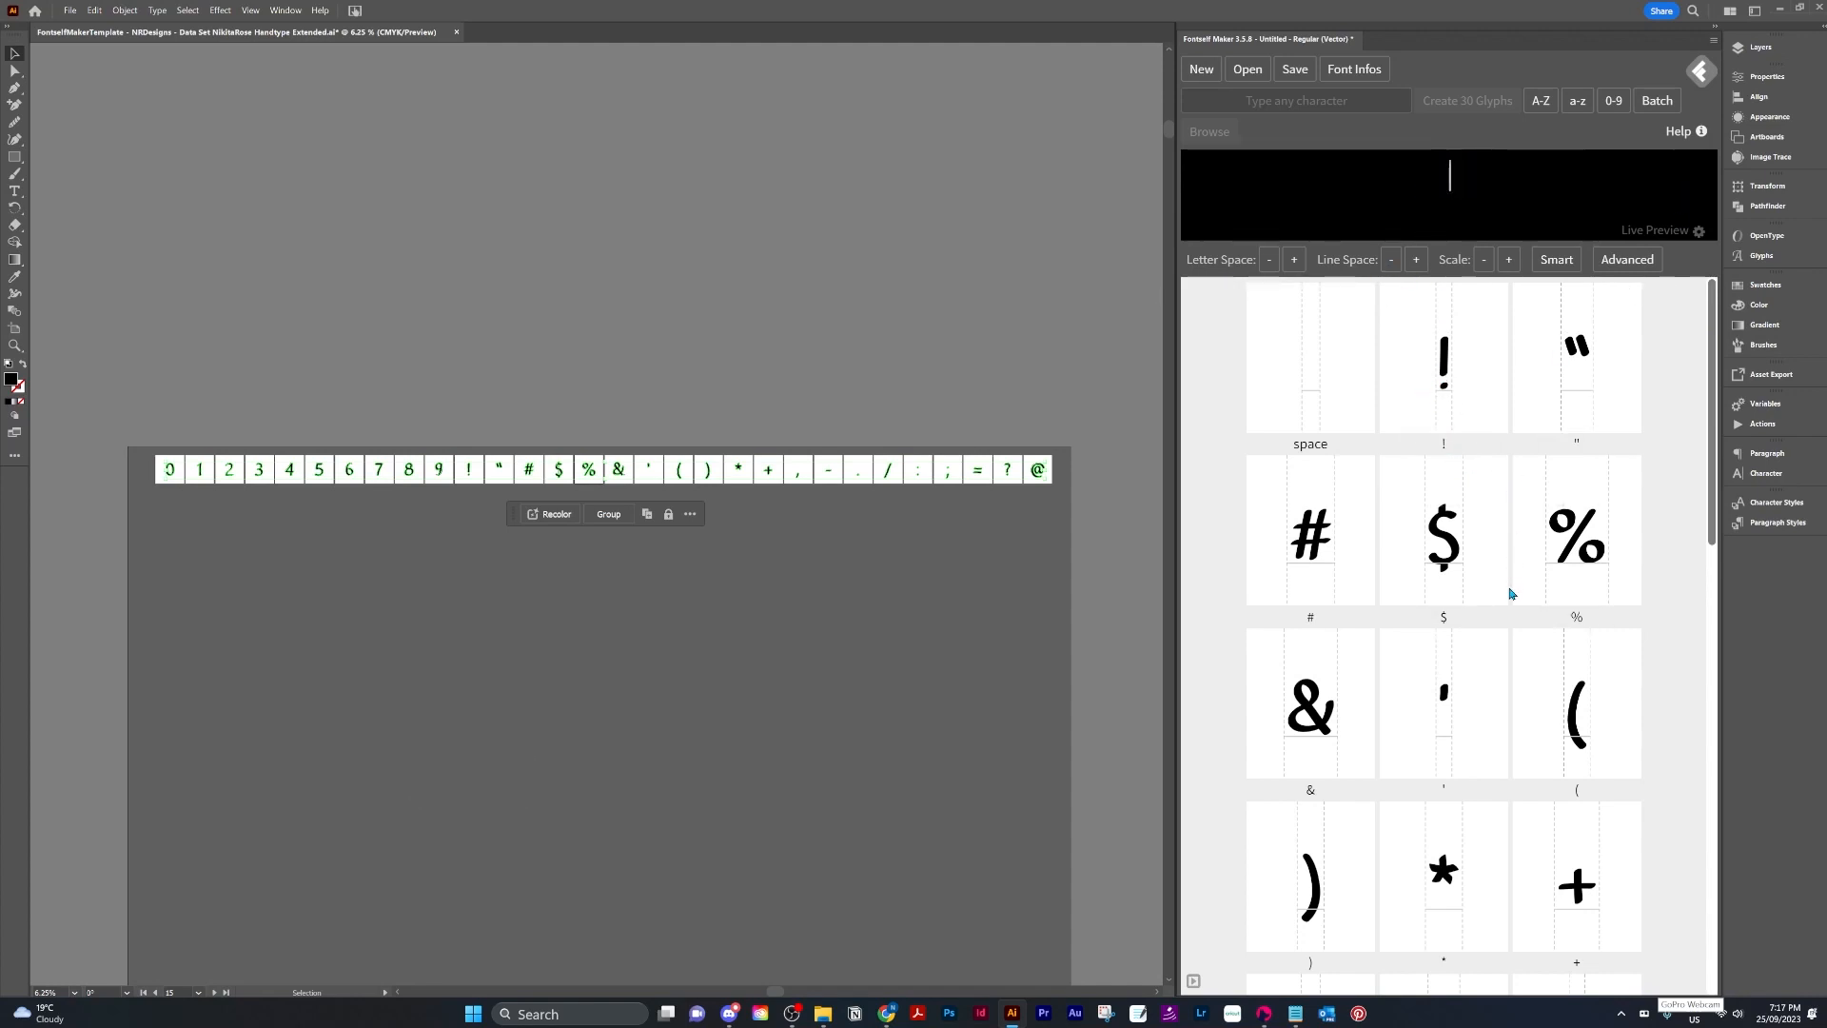
scroll(1510, 594, down, 4)
scroll(1511, 594, down, 8)
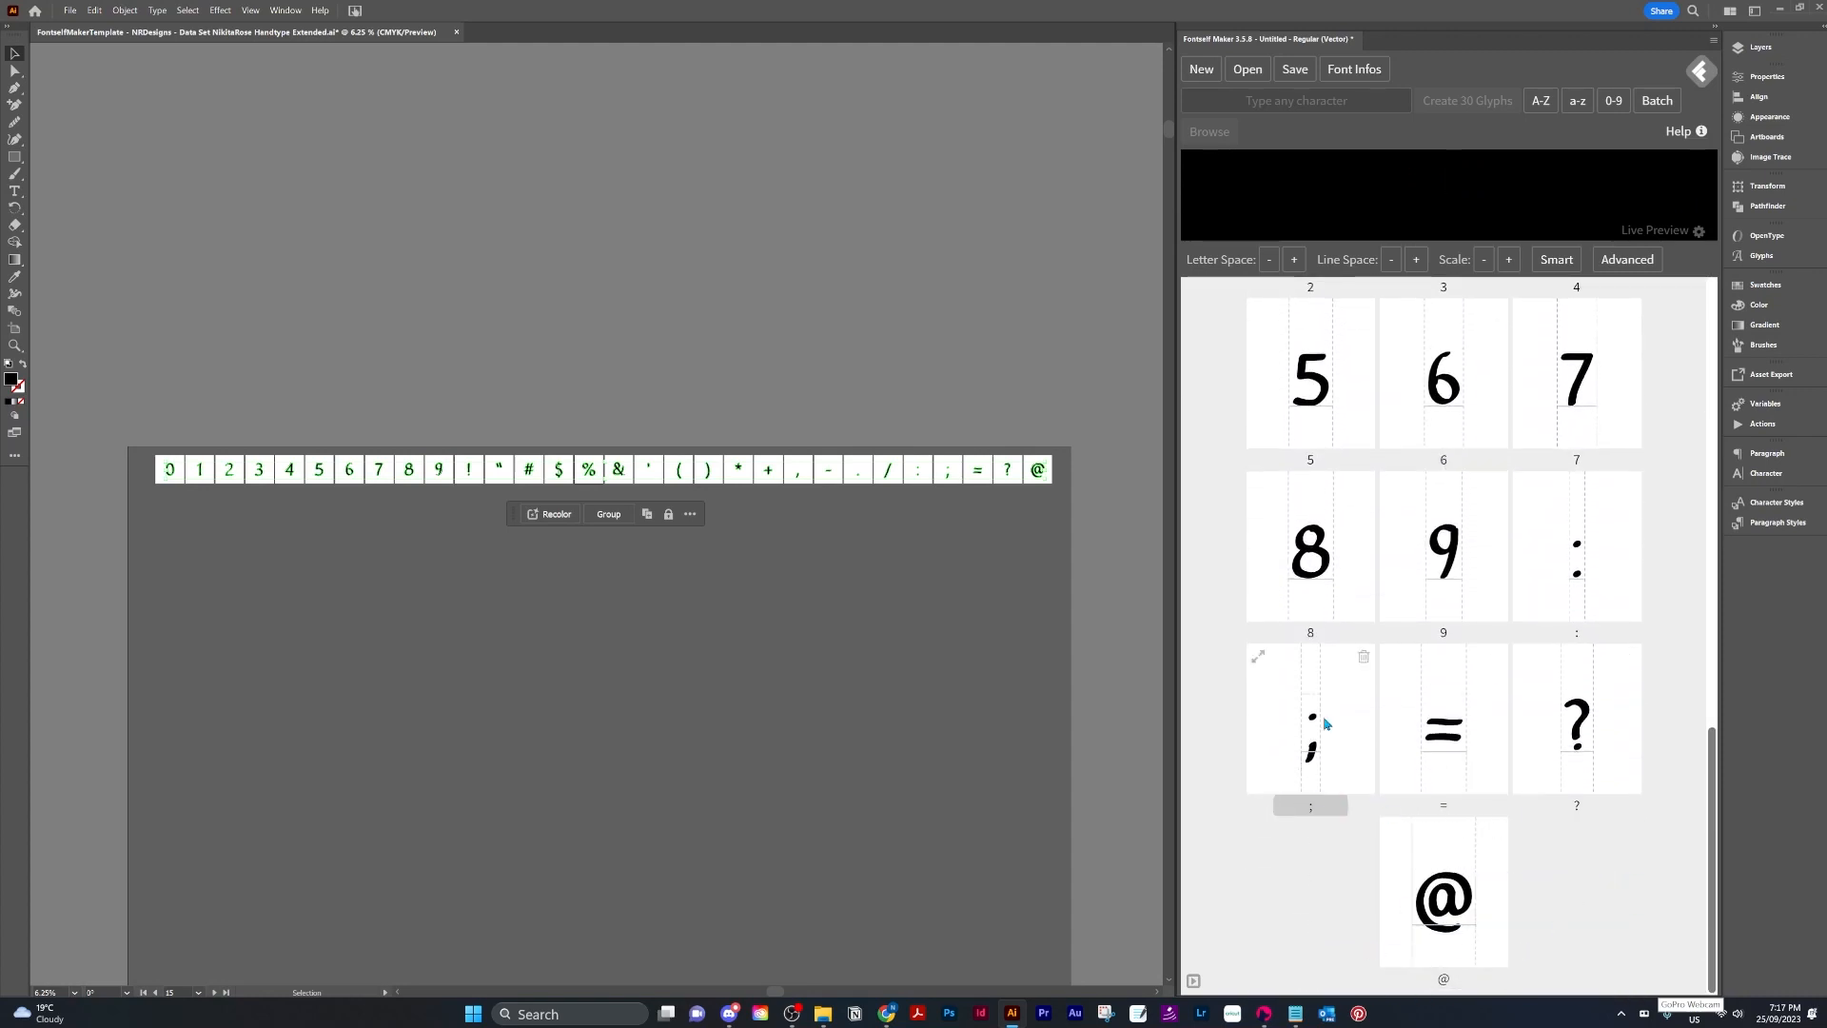
scroll(1589, 671, up, 14)
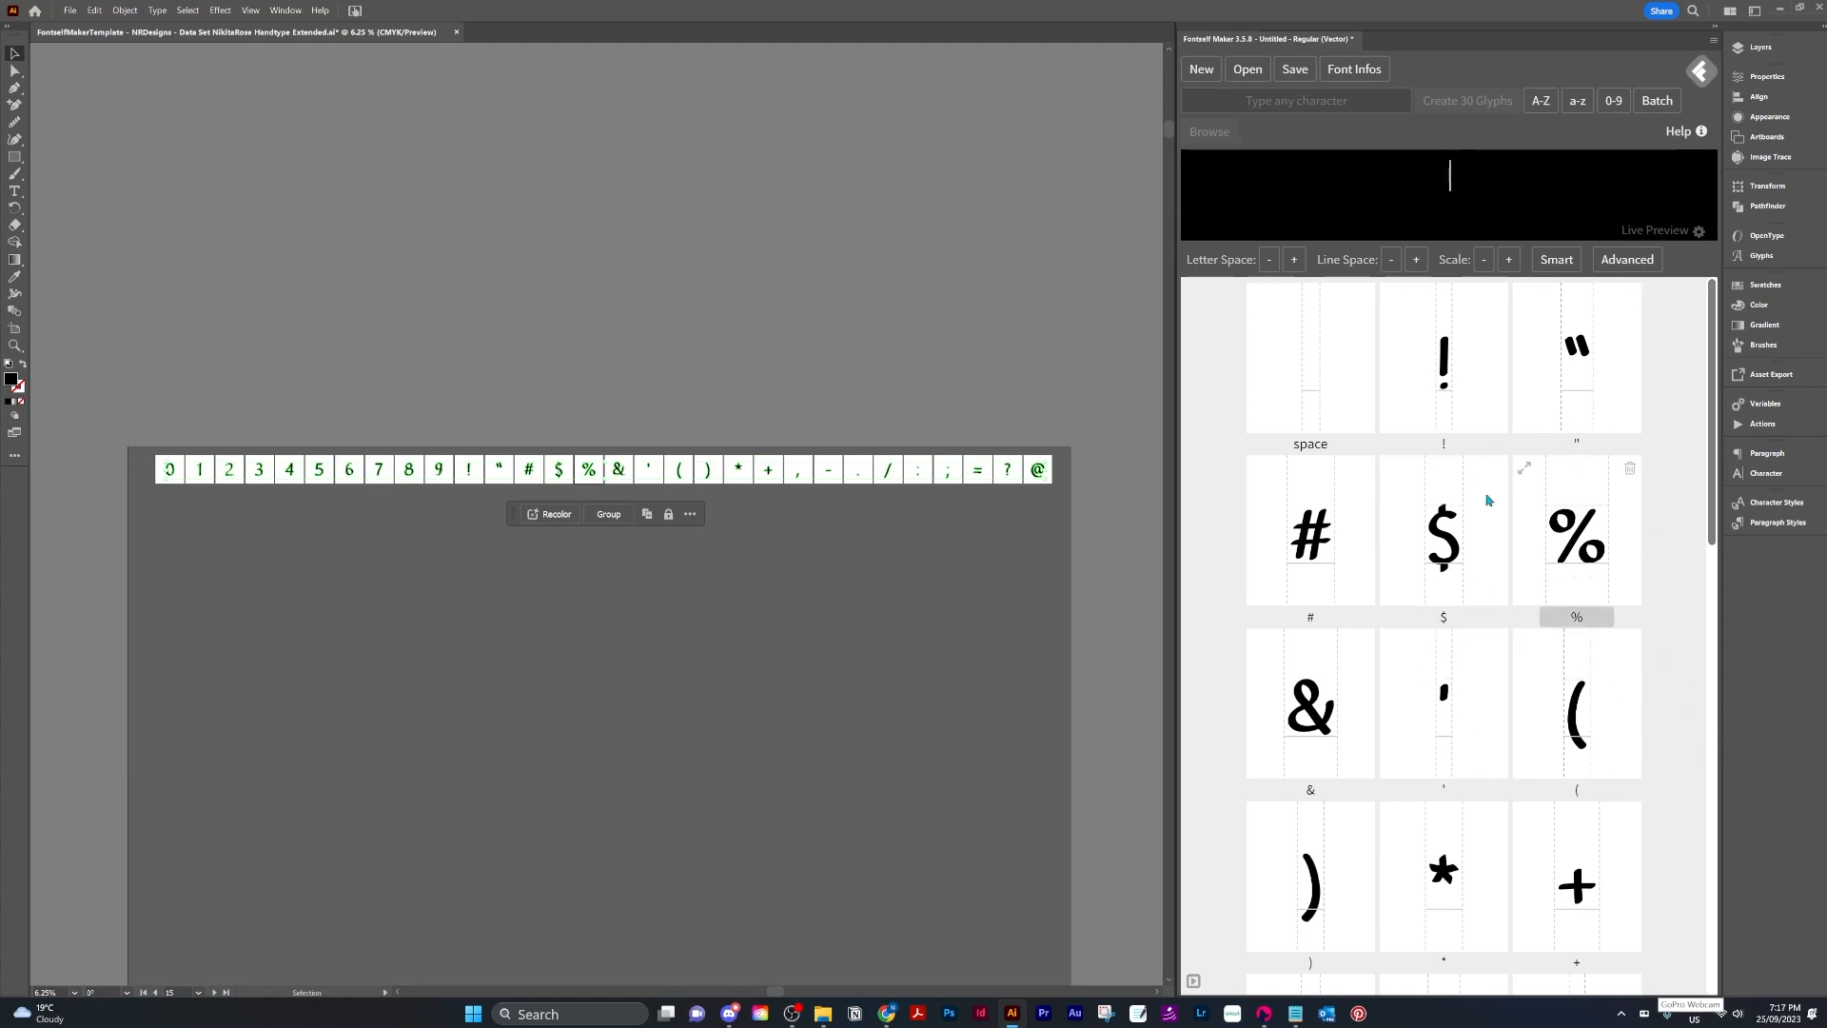
click(747, 585)
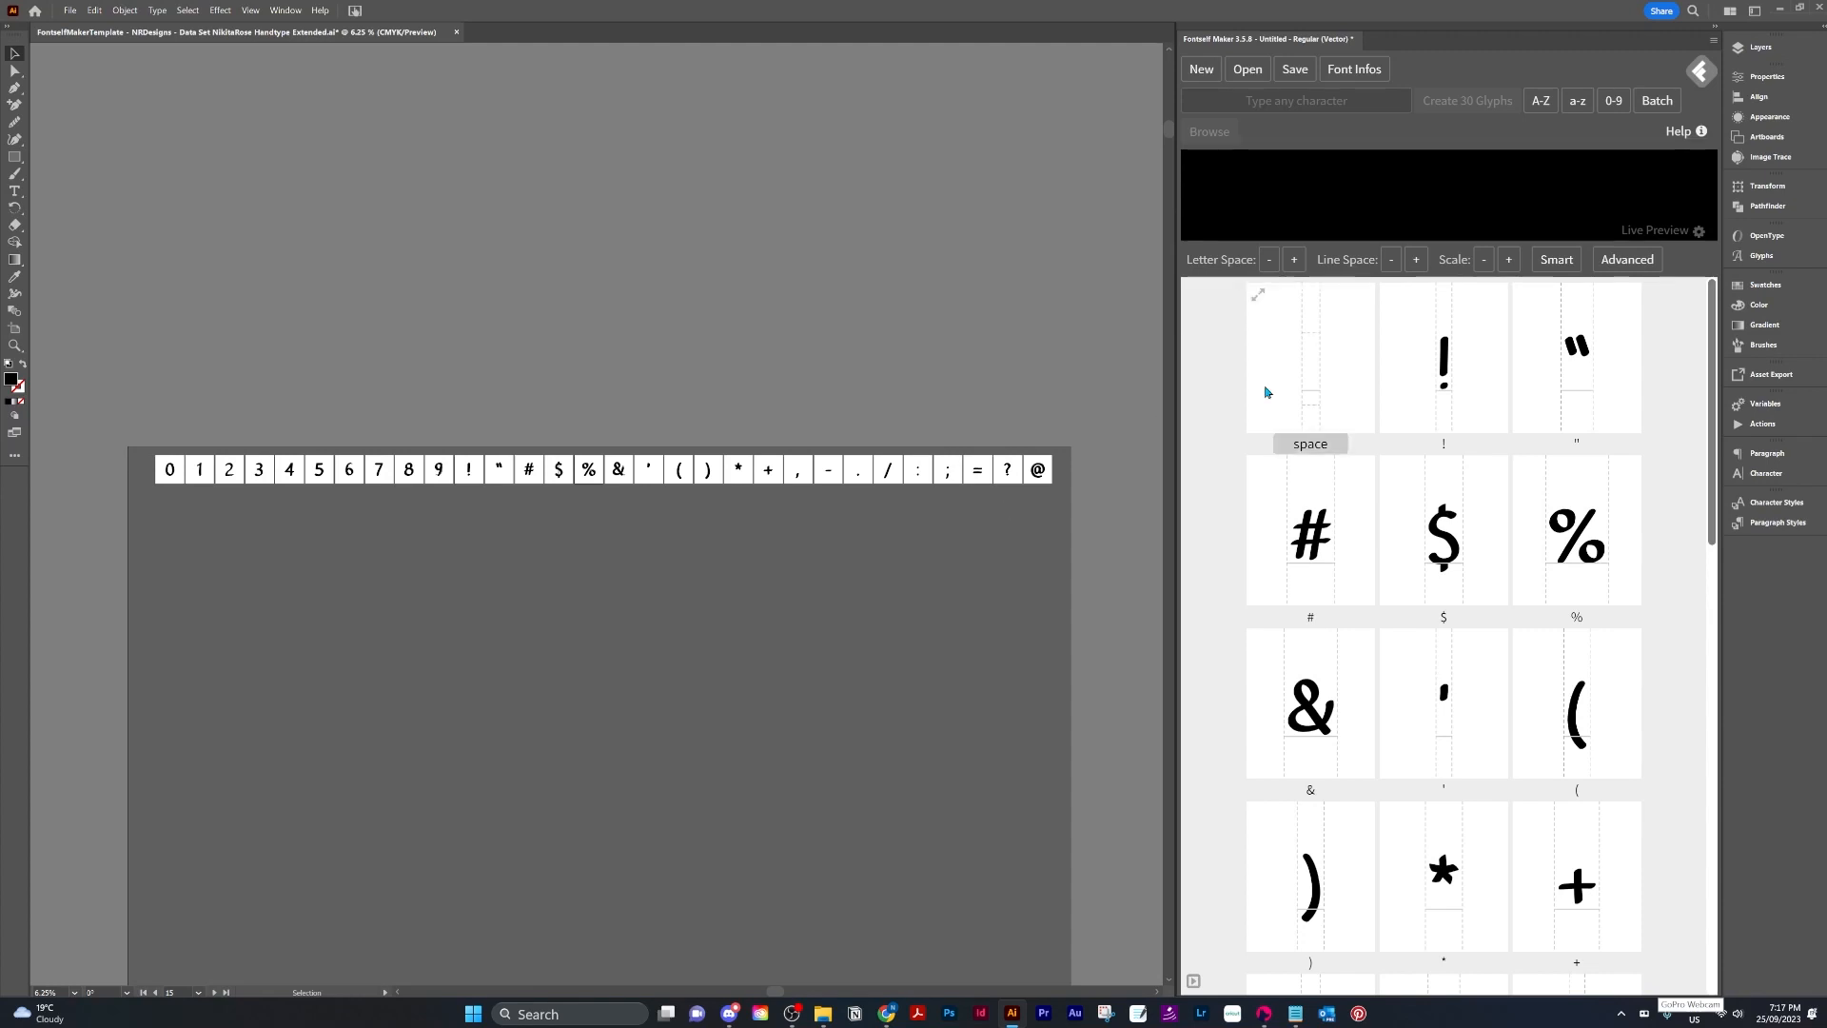
Show the lowercase data-set layer instead of the previous one and open the Variables panel on Data Set 2.
click(1780, 49)
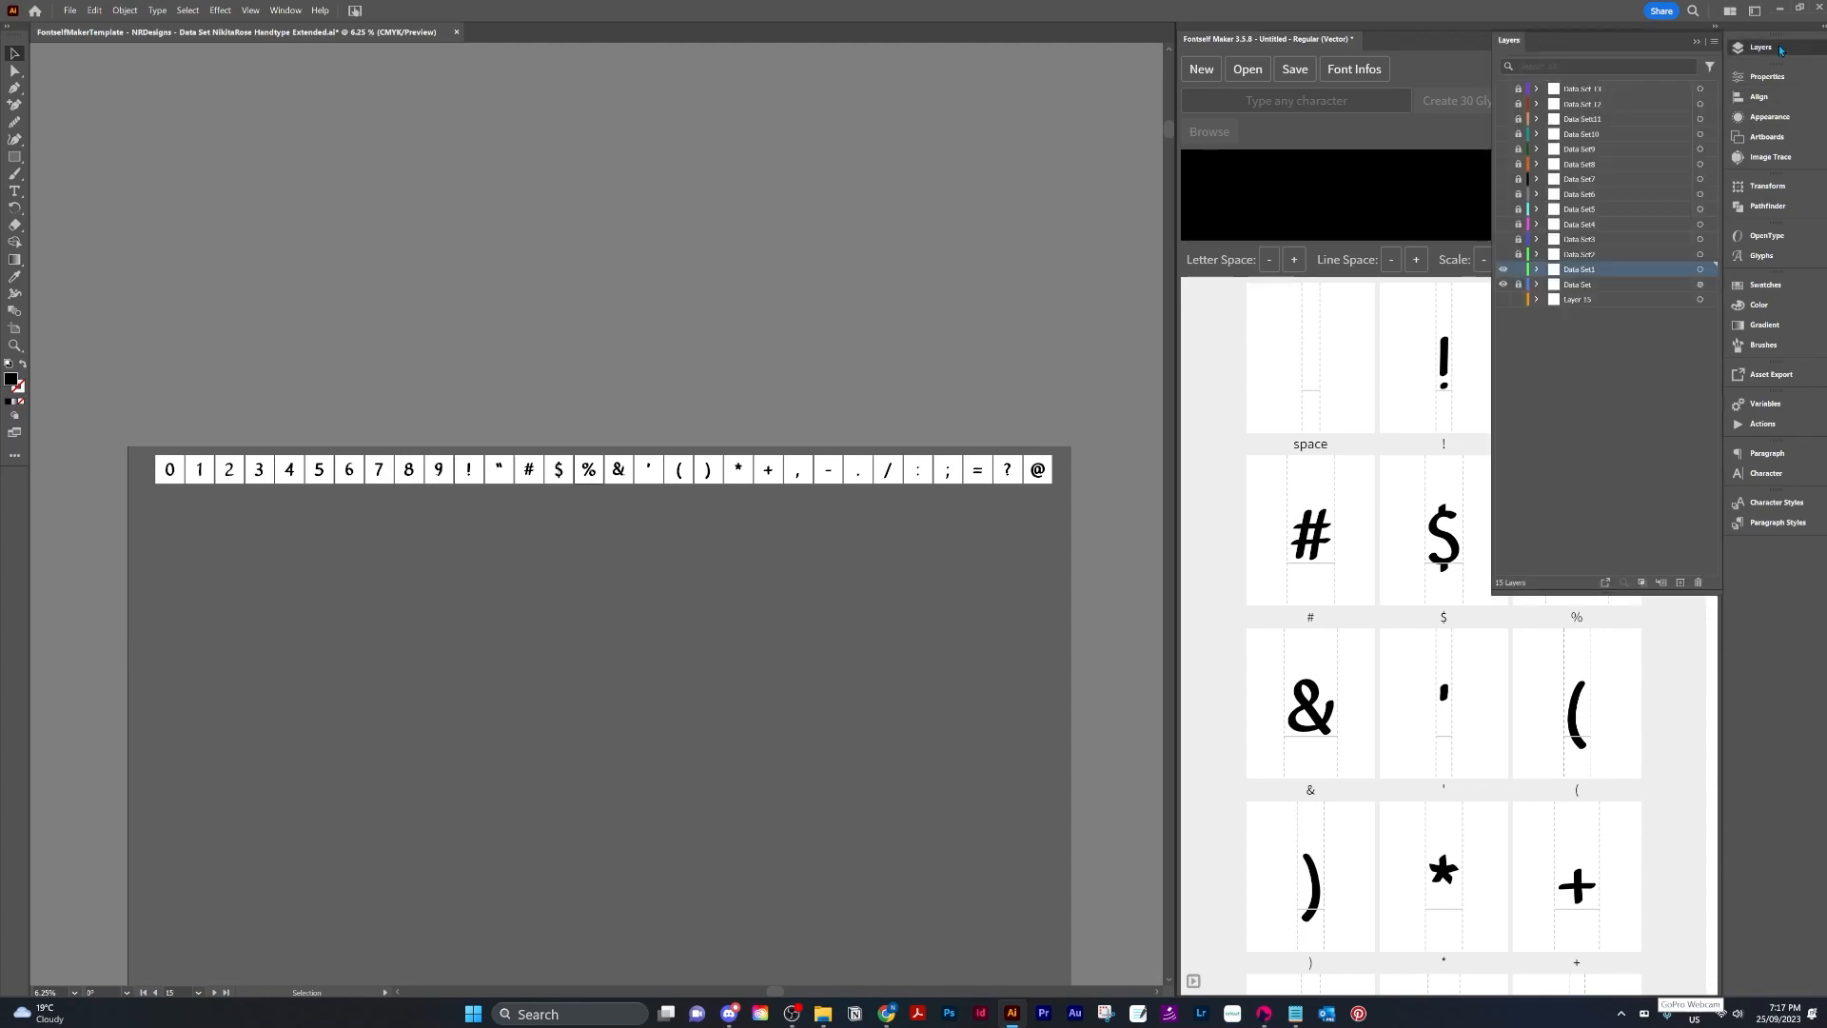
click(1503, 270)
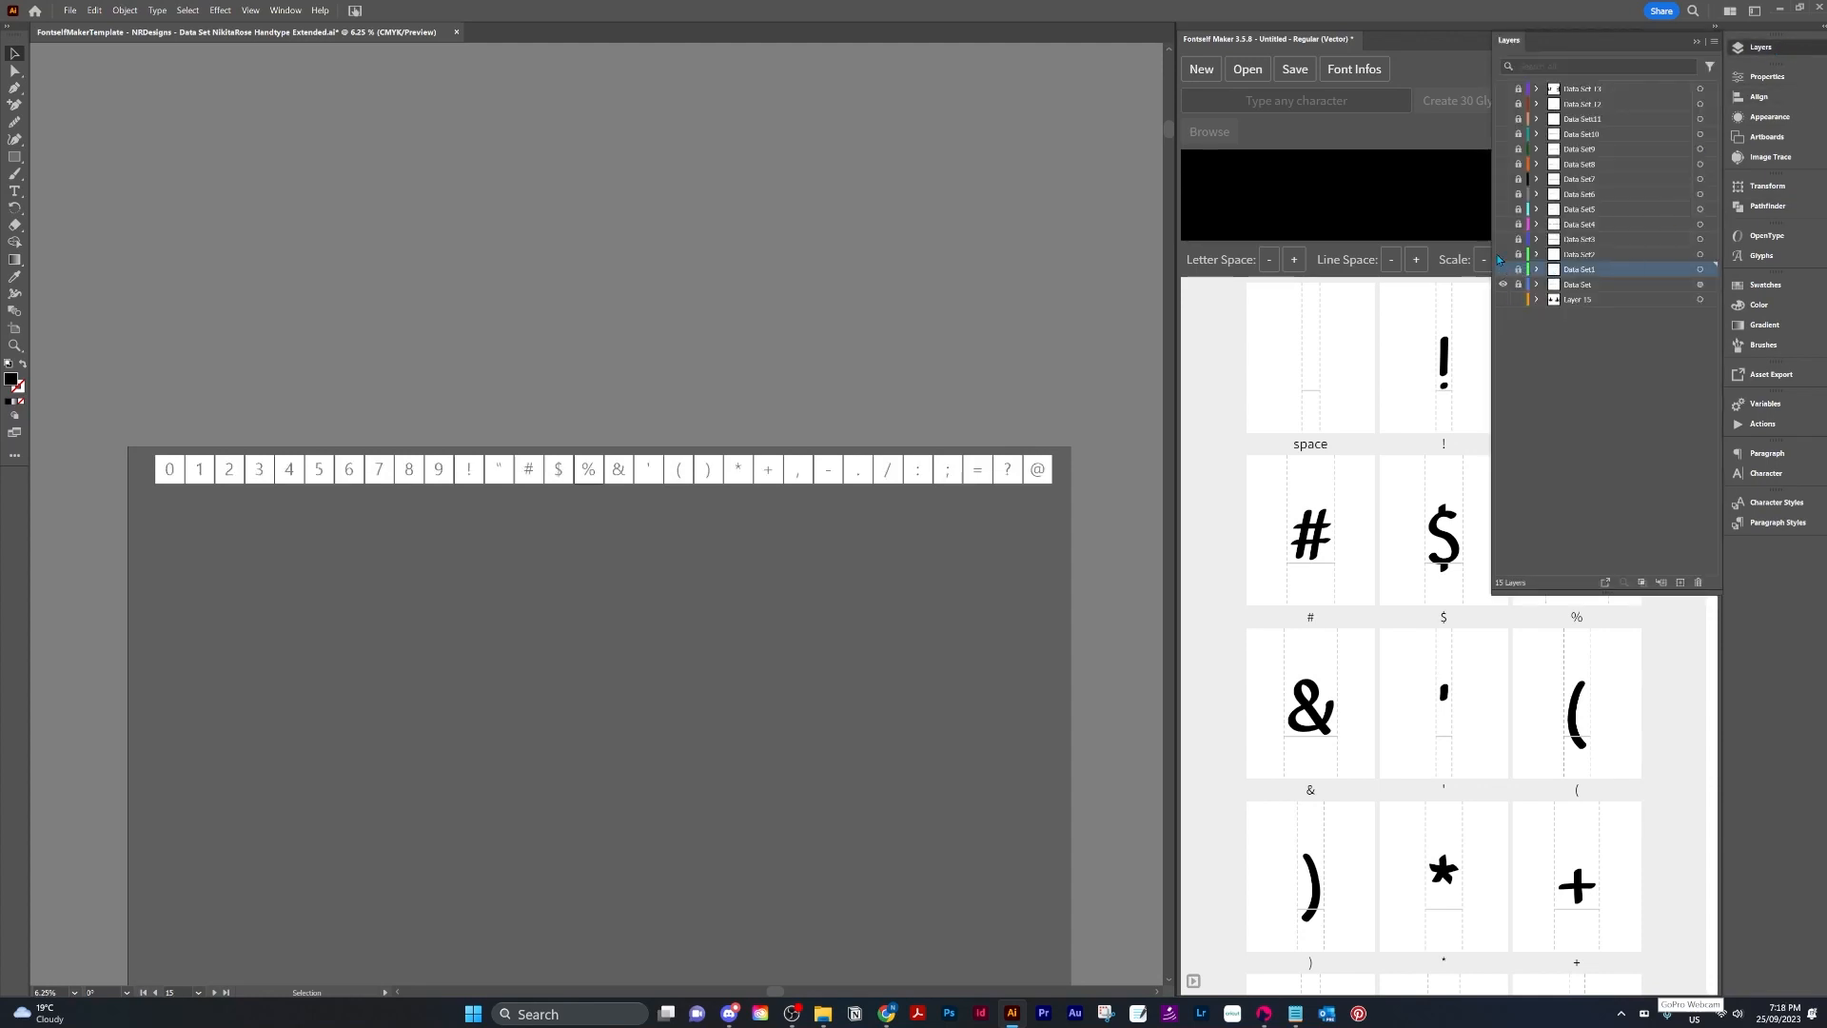
click(1503, 254)
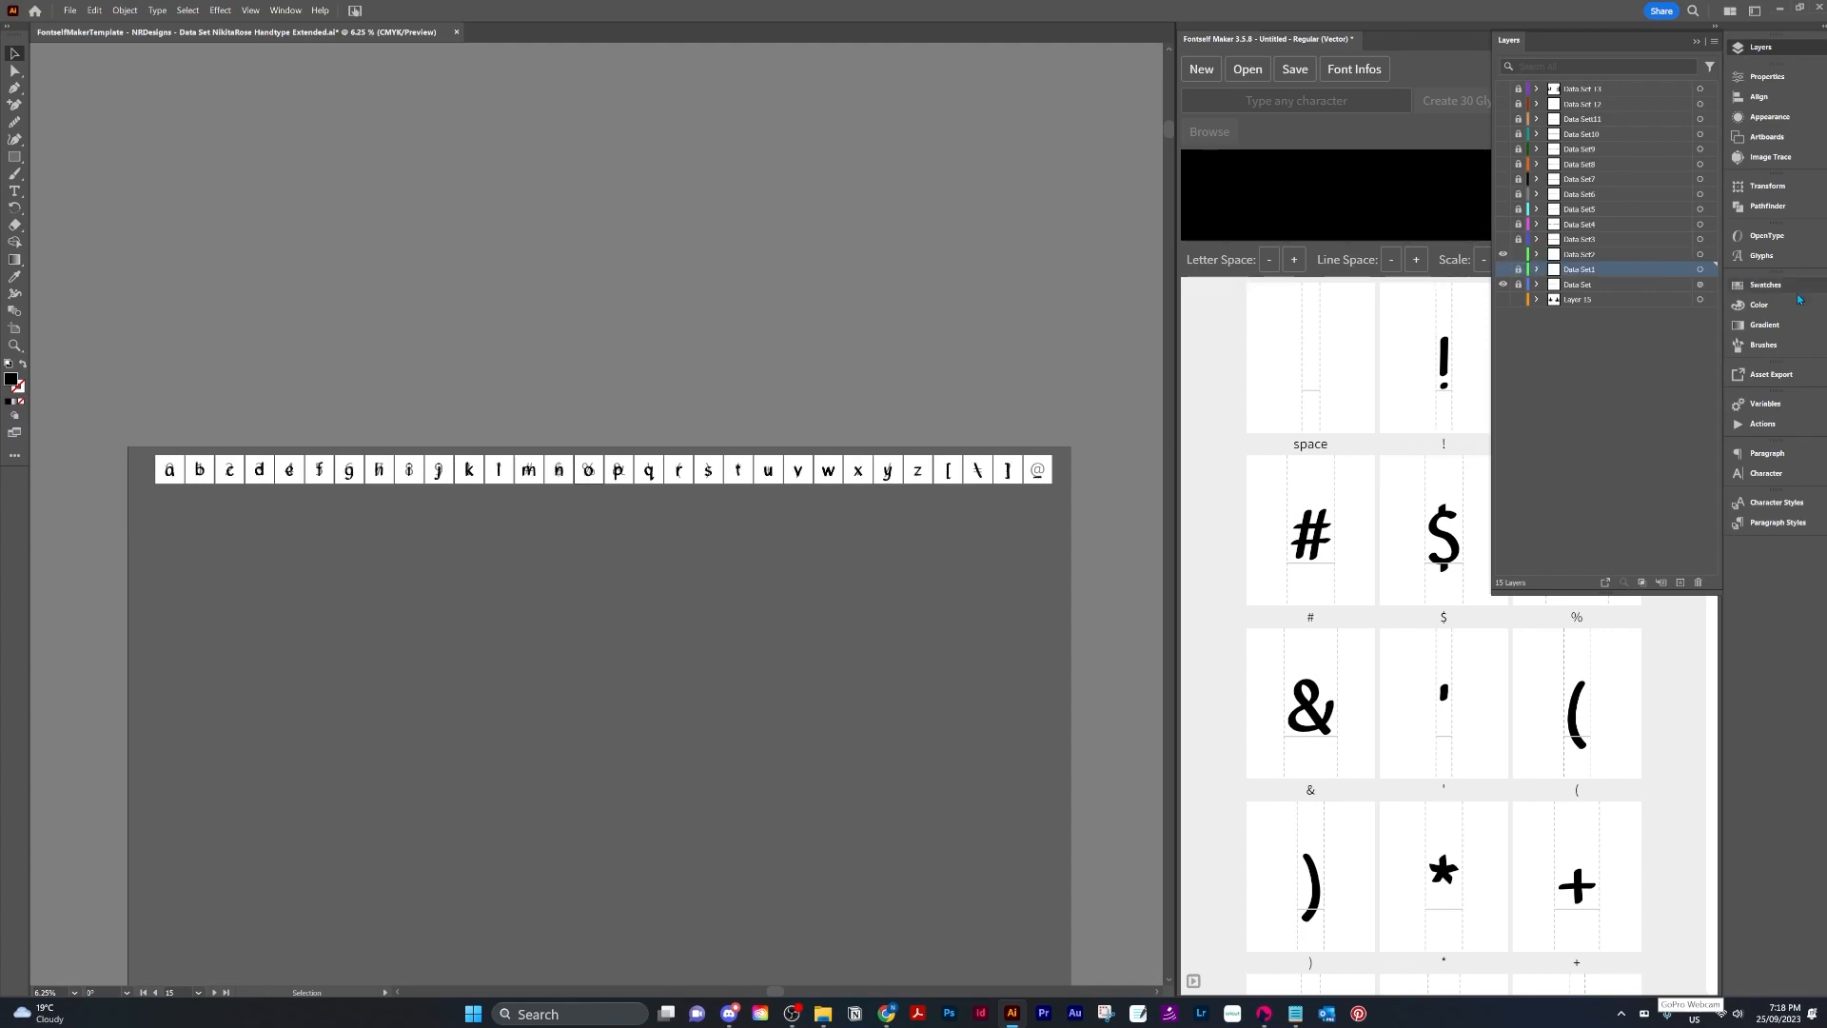
click(1772, 403)
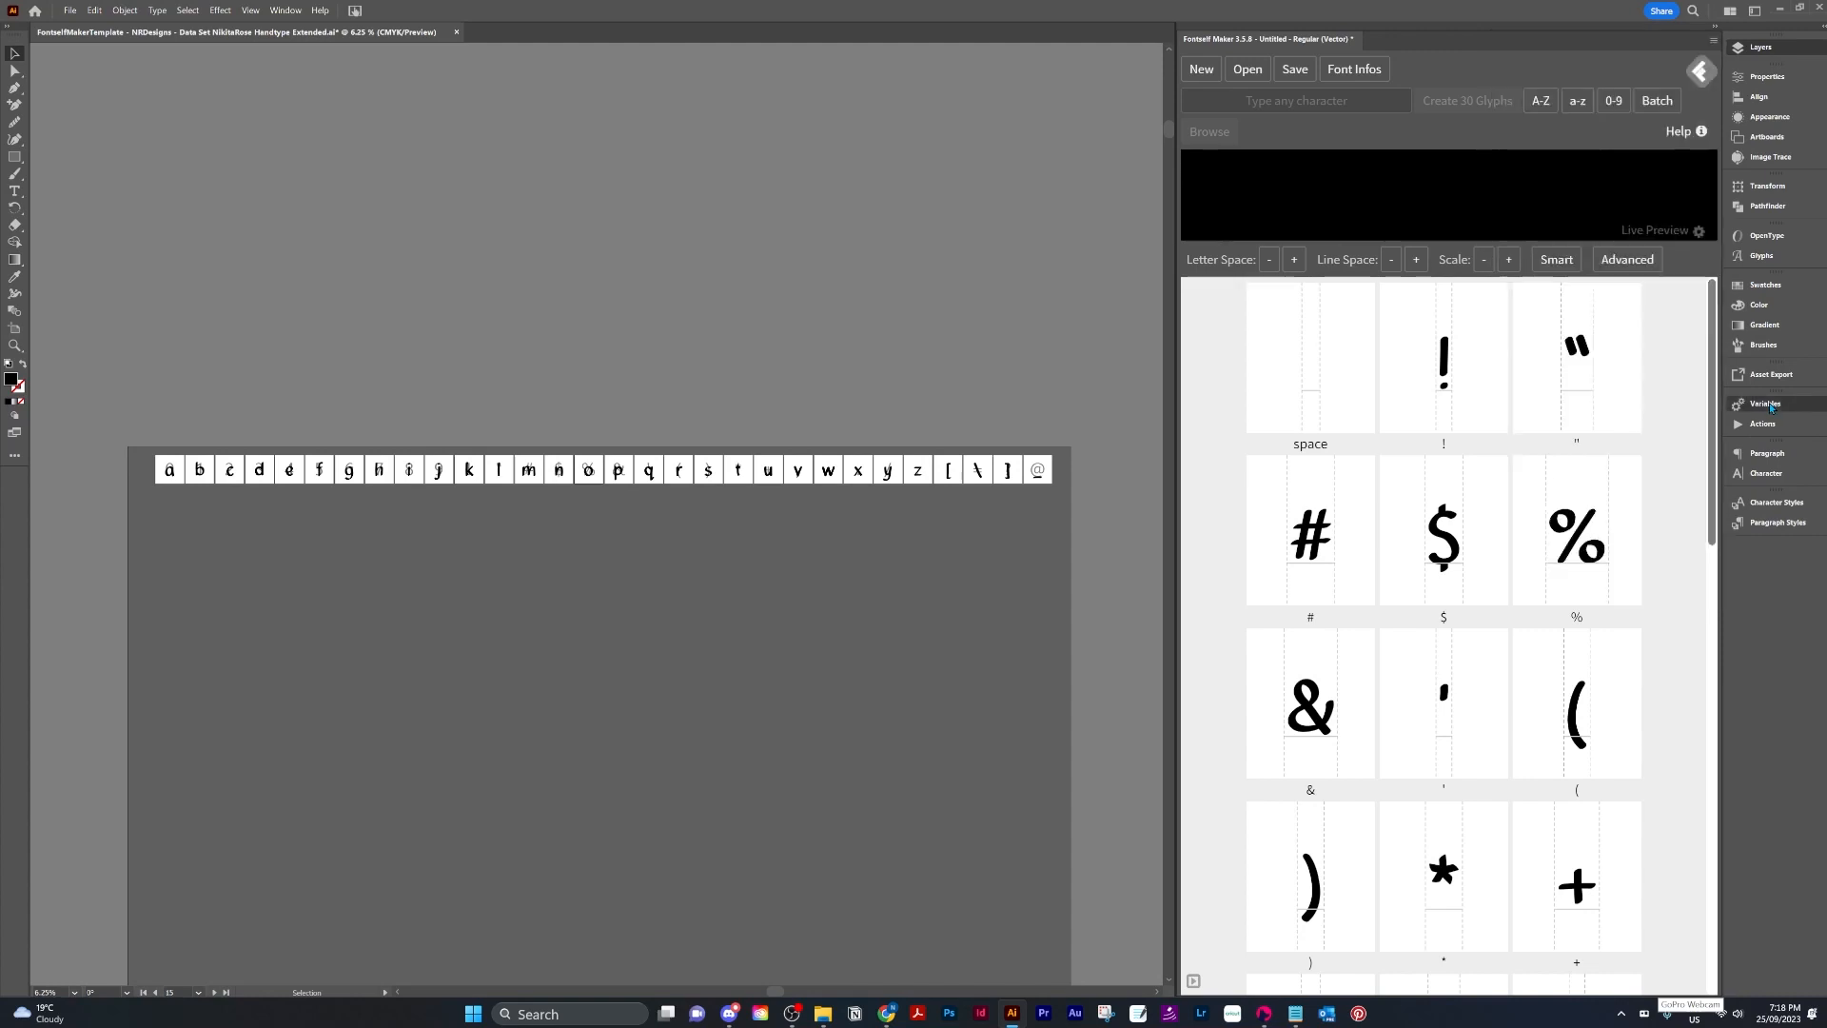
click(1710, 421)
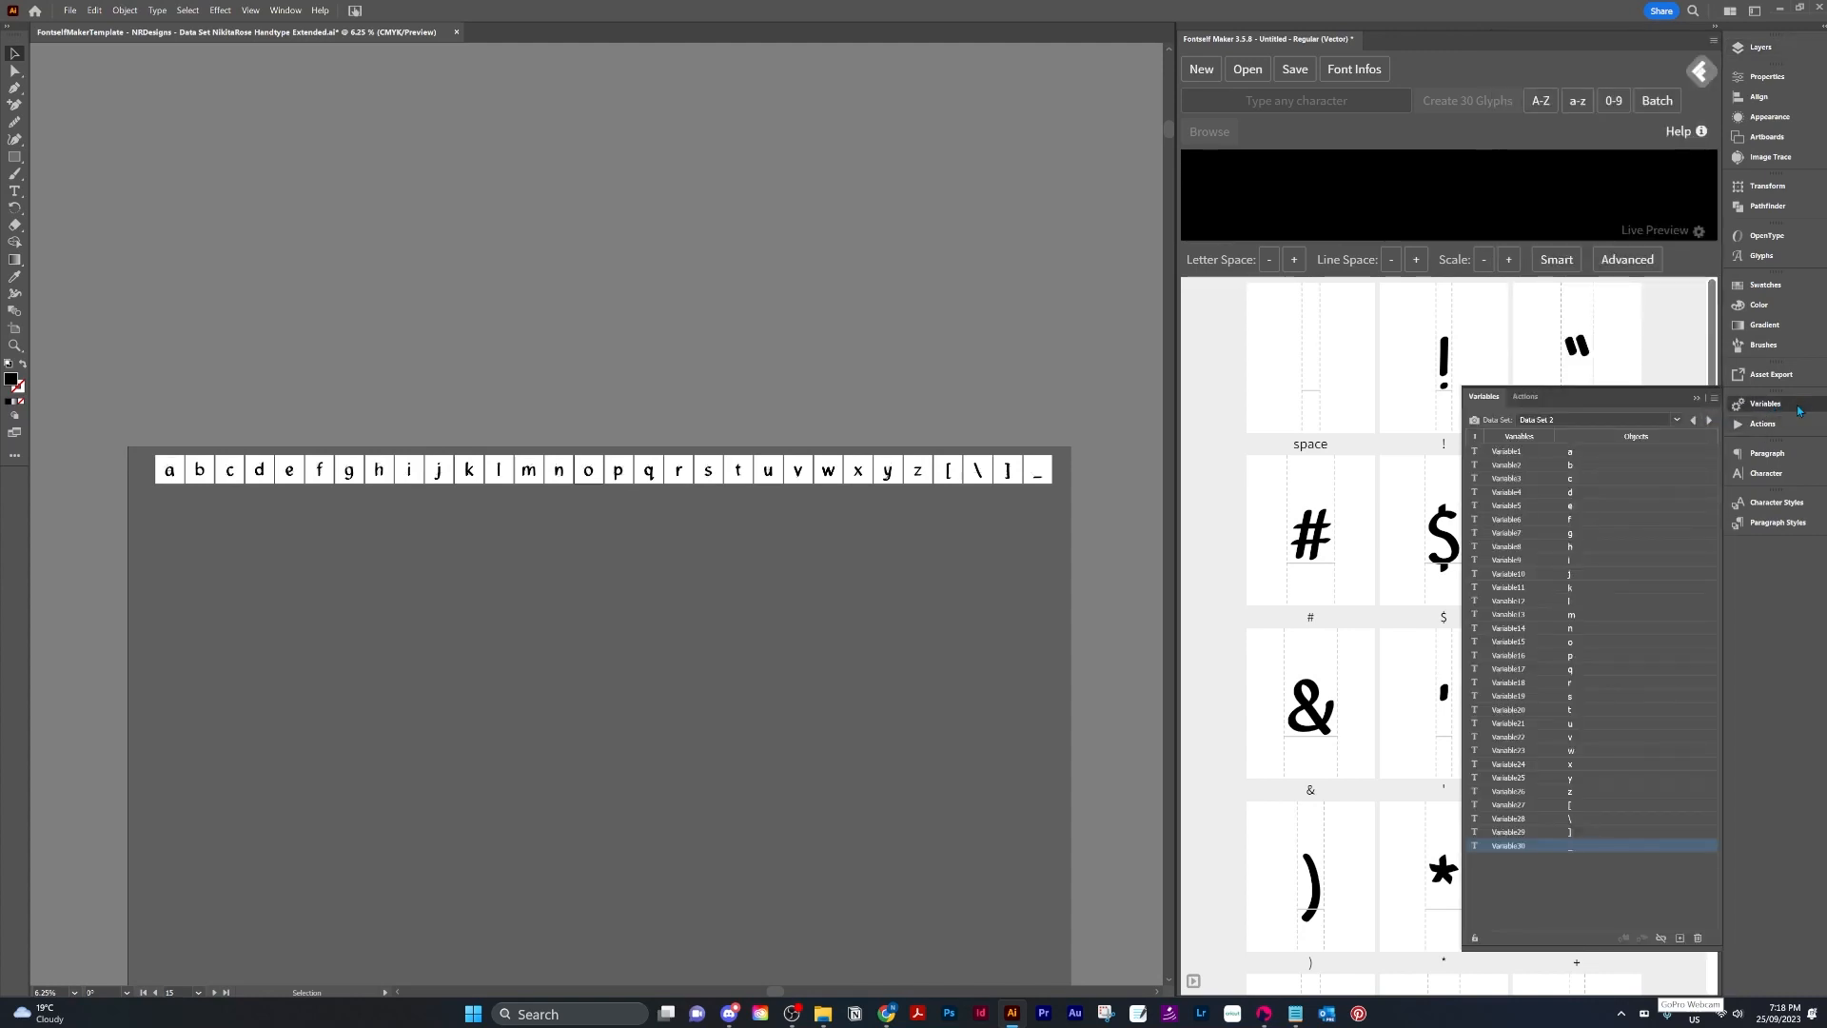
Select the lowercase characters on the artboard and copy cells B1 to B30 from the Font Character Sheet spreadsheet.
drag(142, 434, 1054, 514)
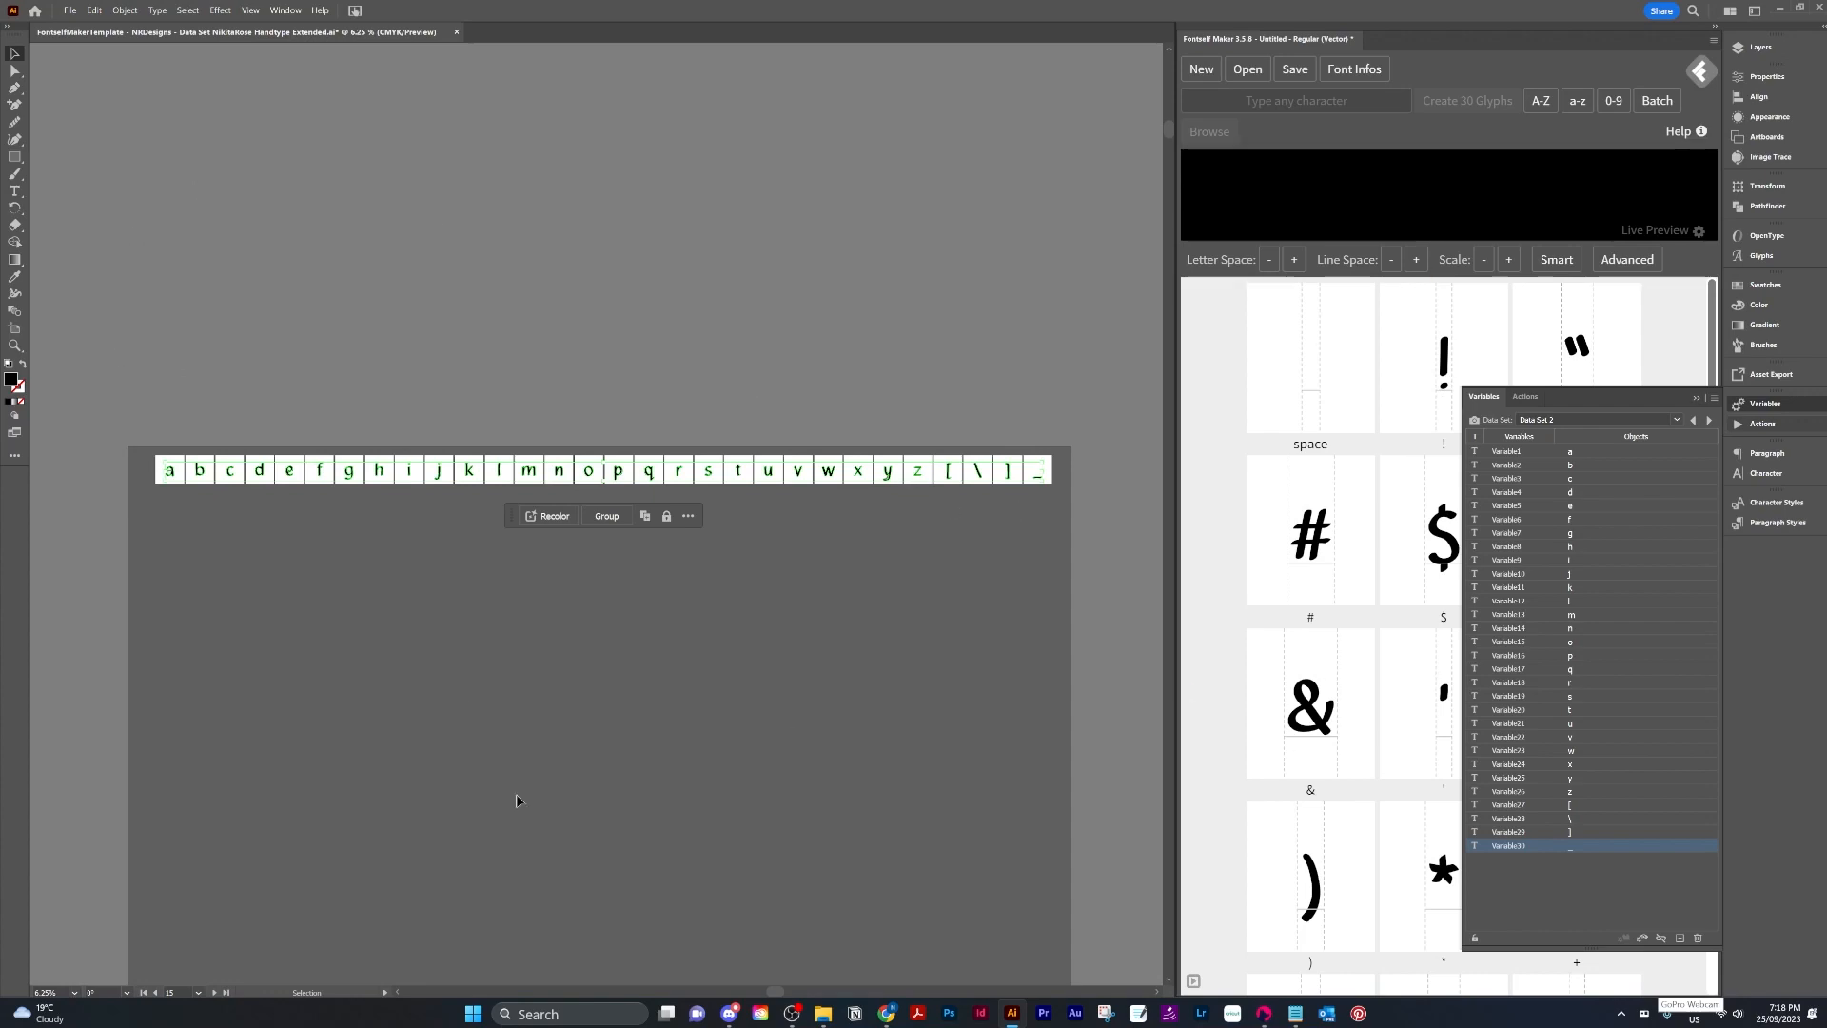
mouse_move(886, 1013)
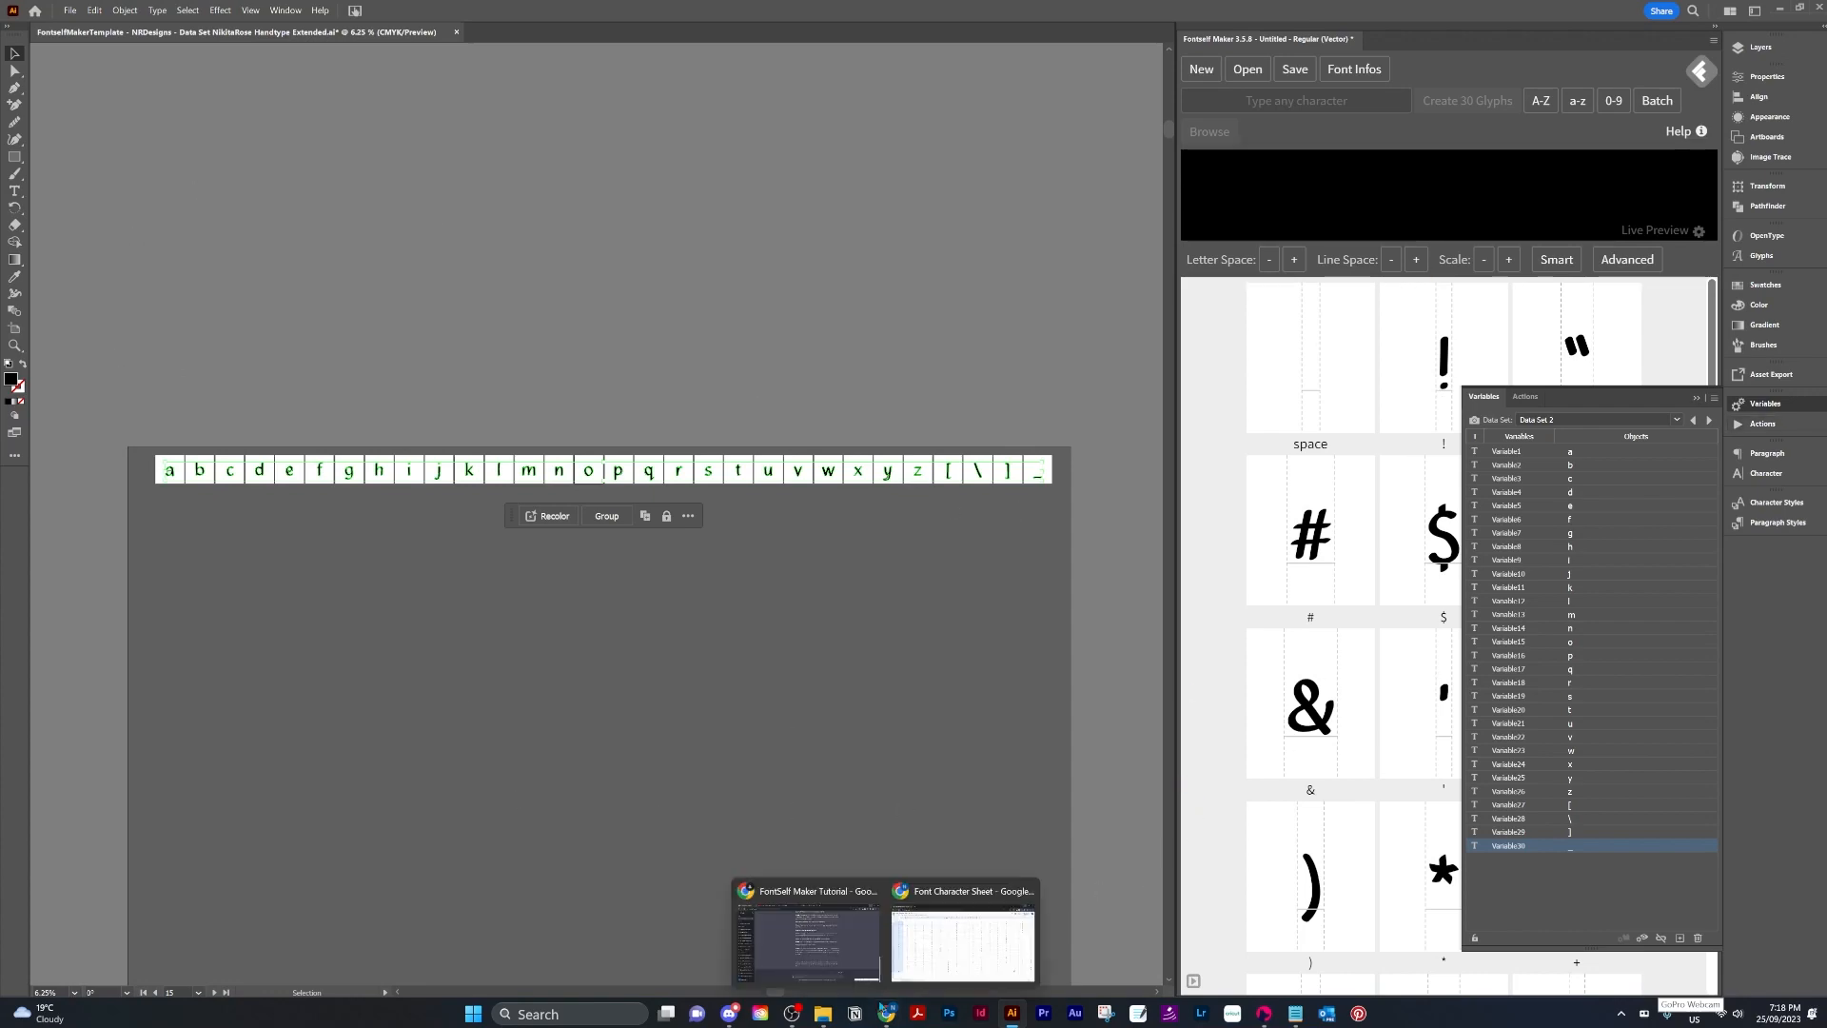
click(952, 952)
click(214, 255)
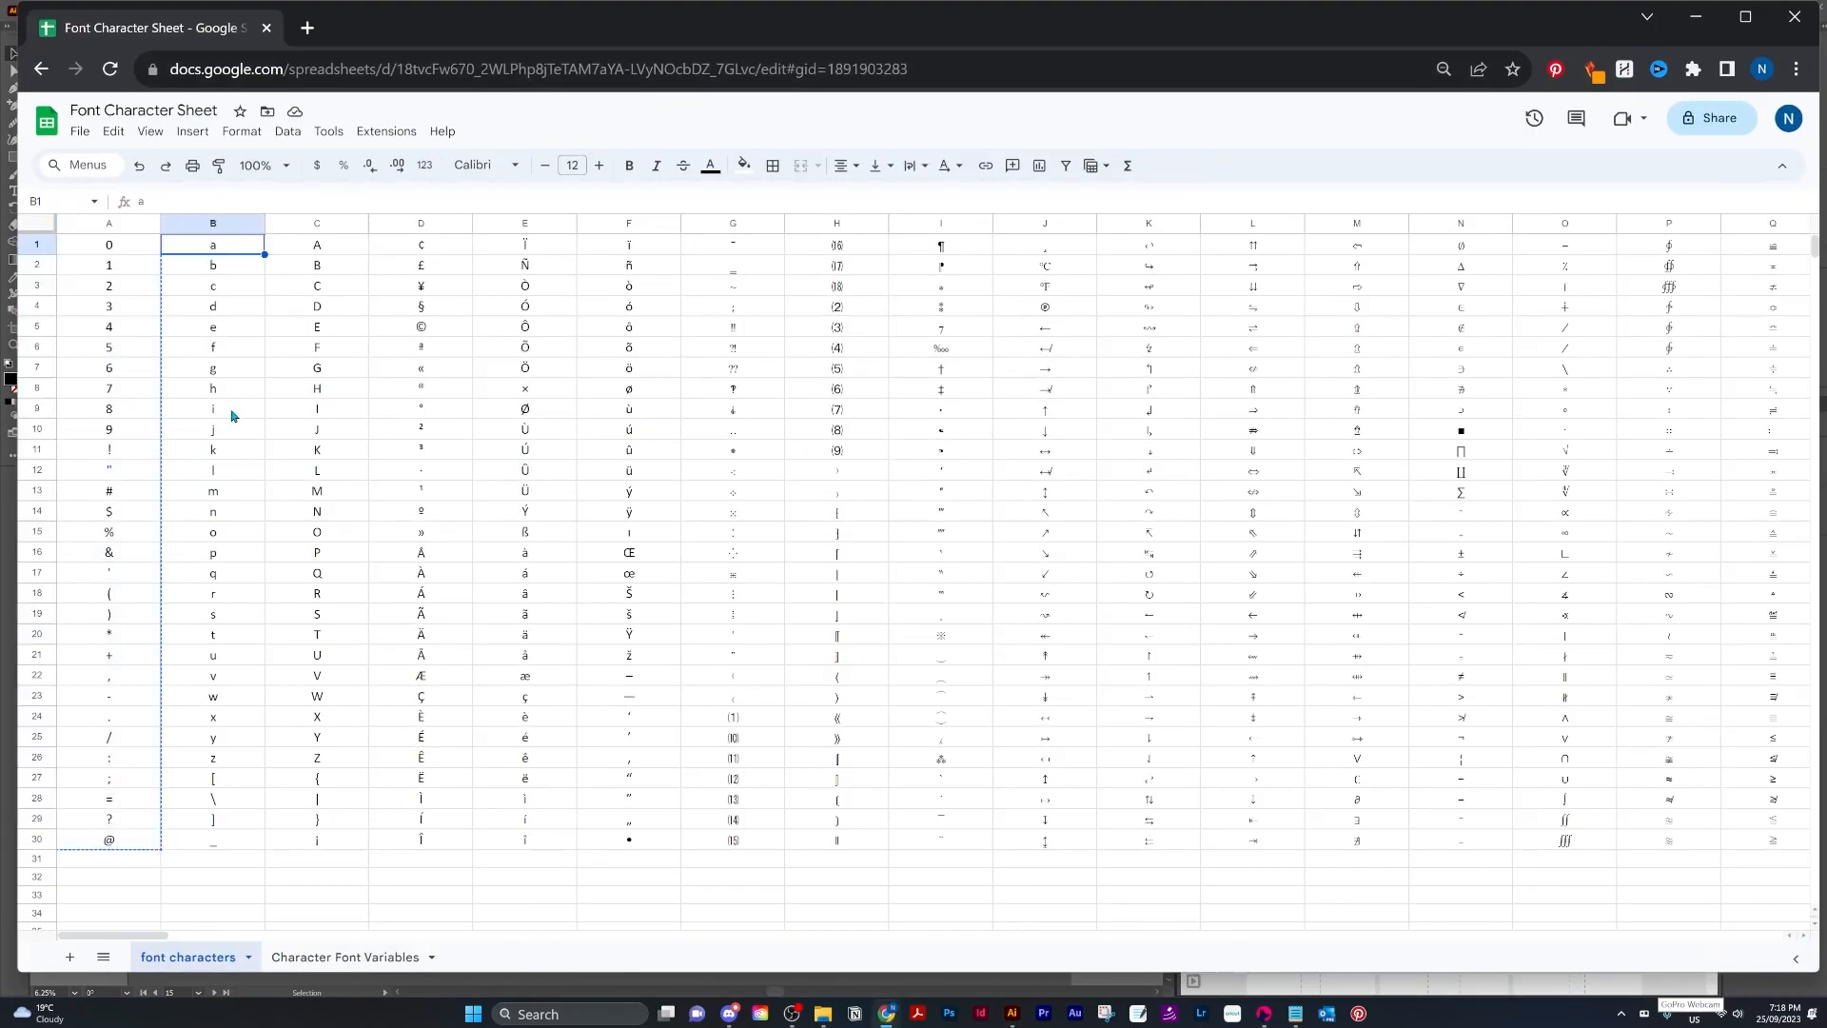
shift+click(229, 847)
key(ctrl+c)
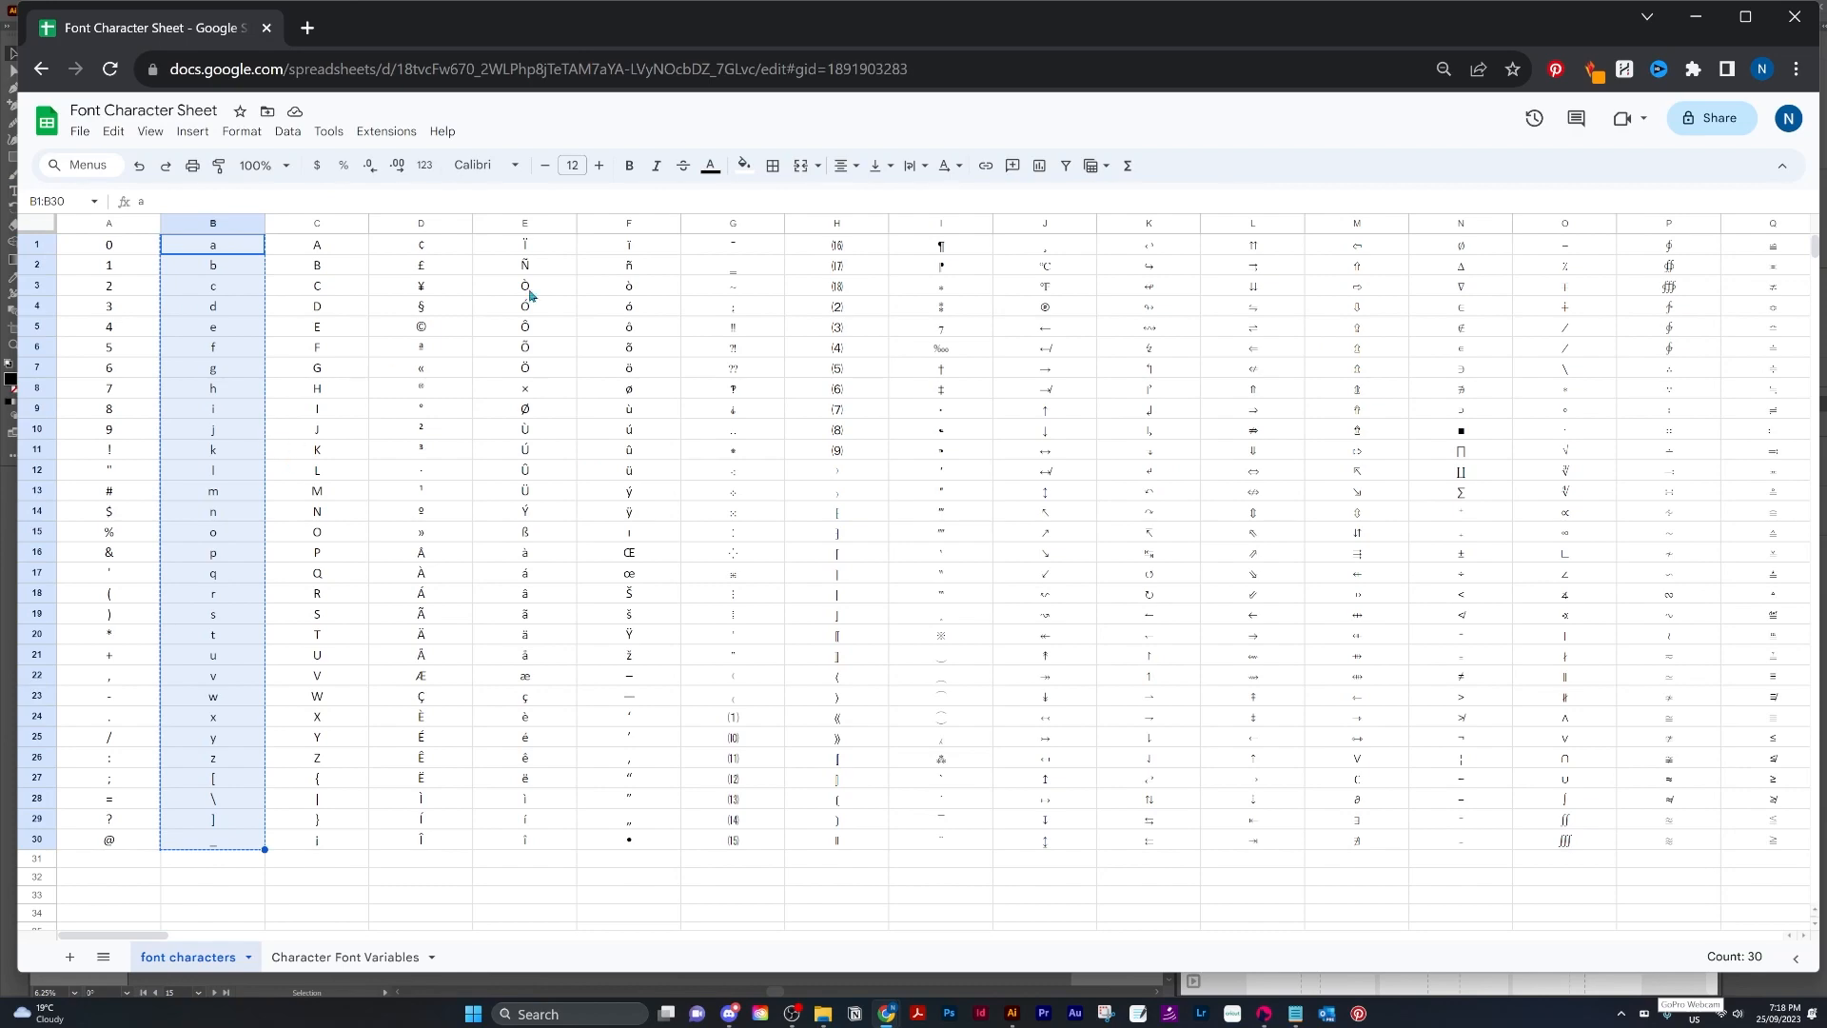
Paste the copied characters into the character field and cut them back out as a single line.
click(1695, 16)
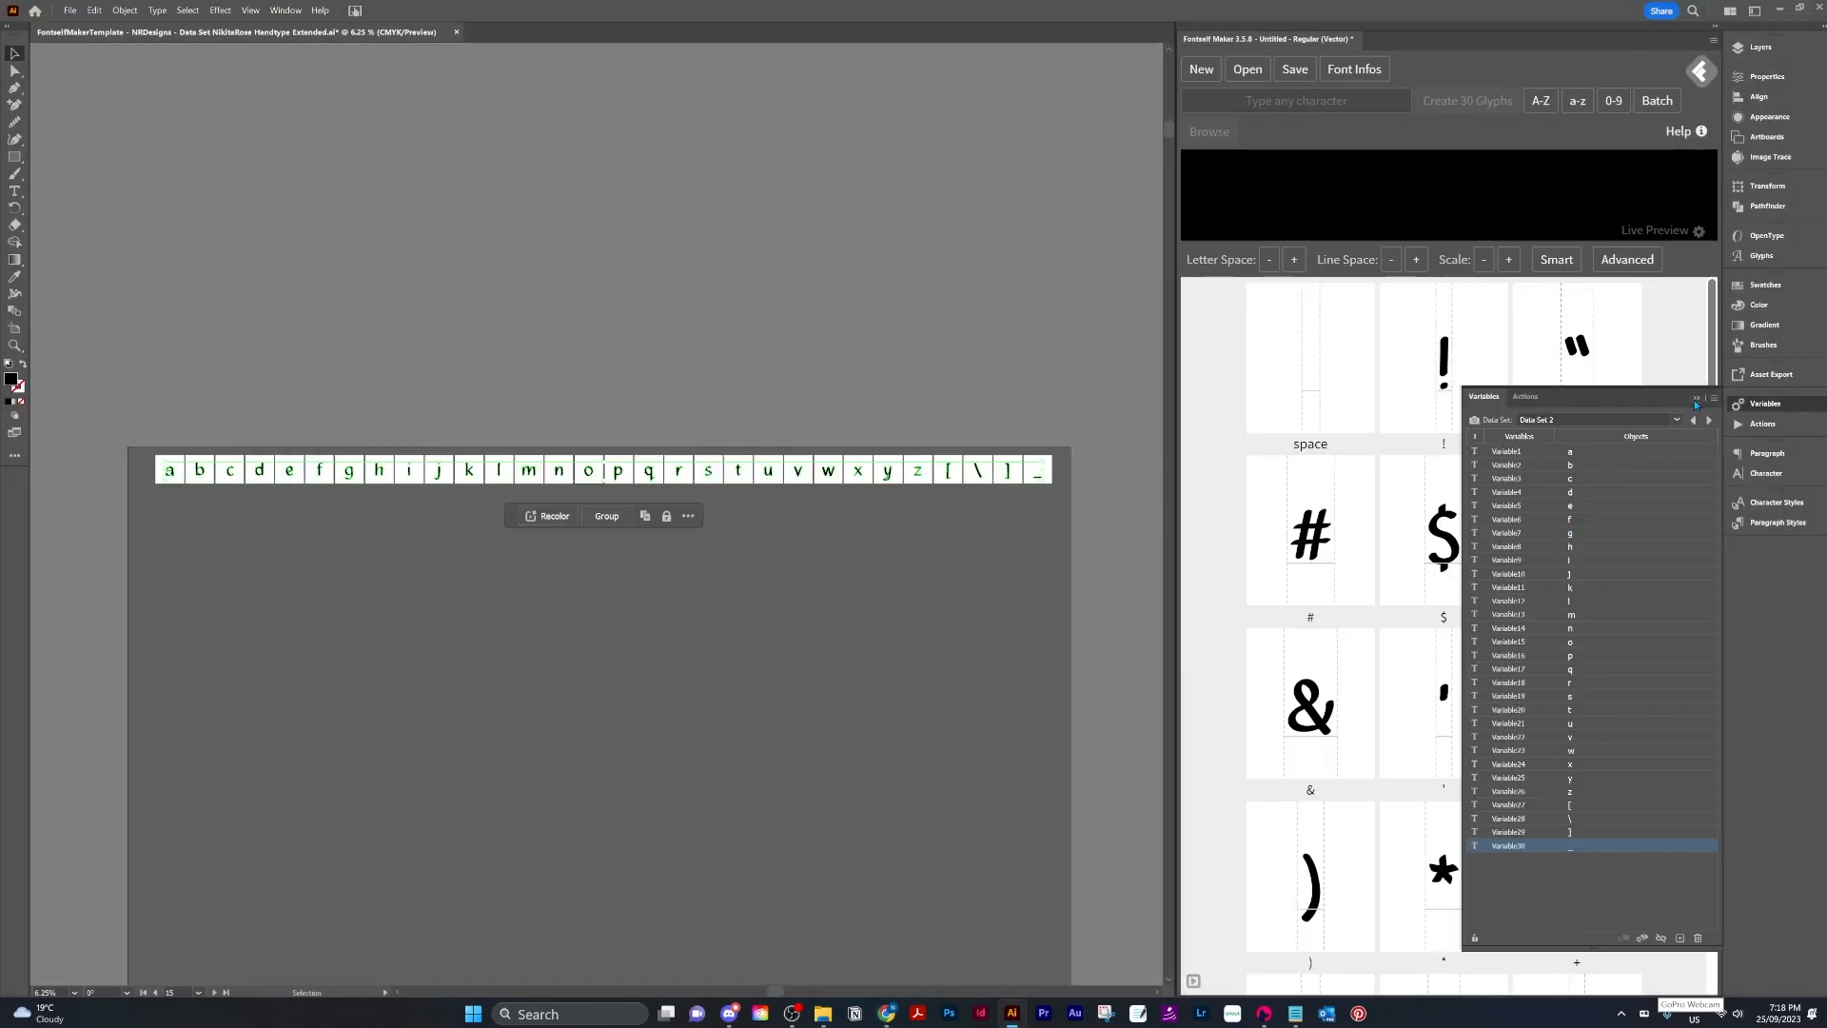
click(1696, 398)
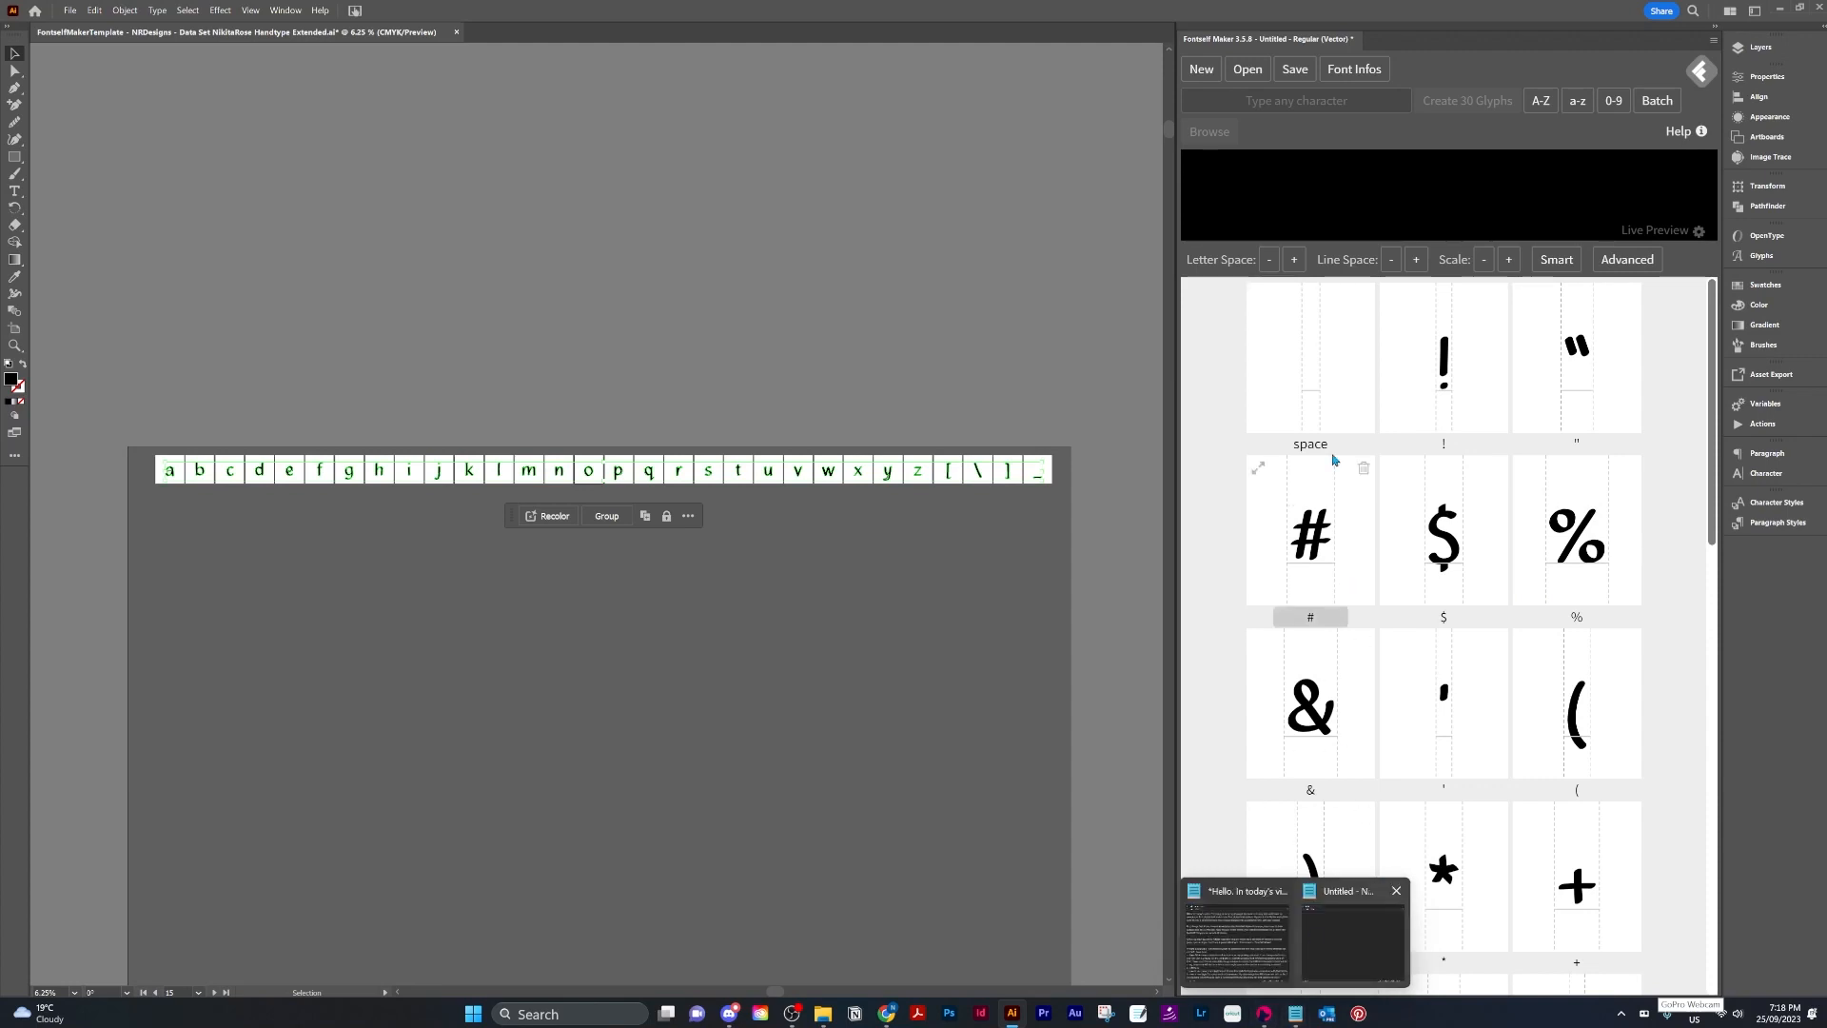
click(1255, 101)
key(ctrl+v)
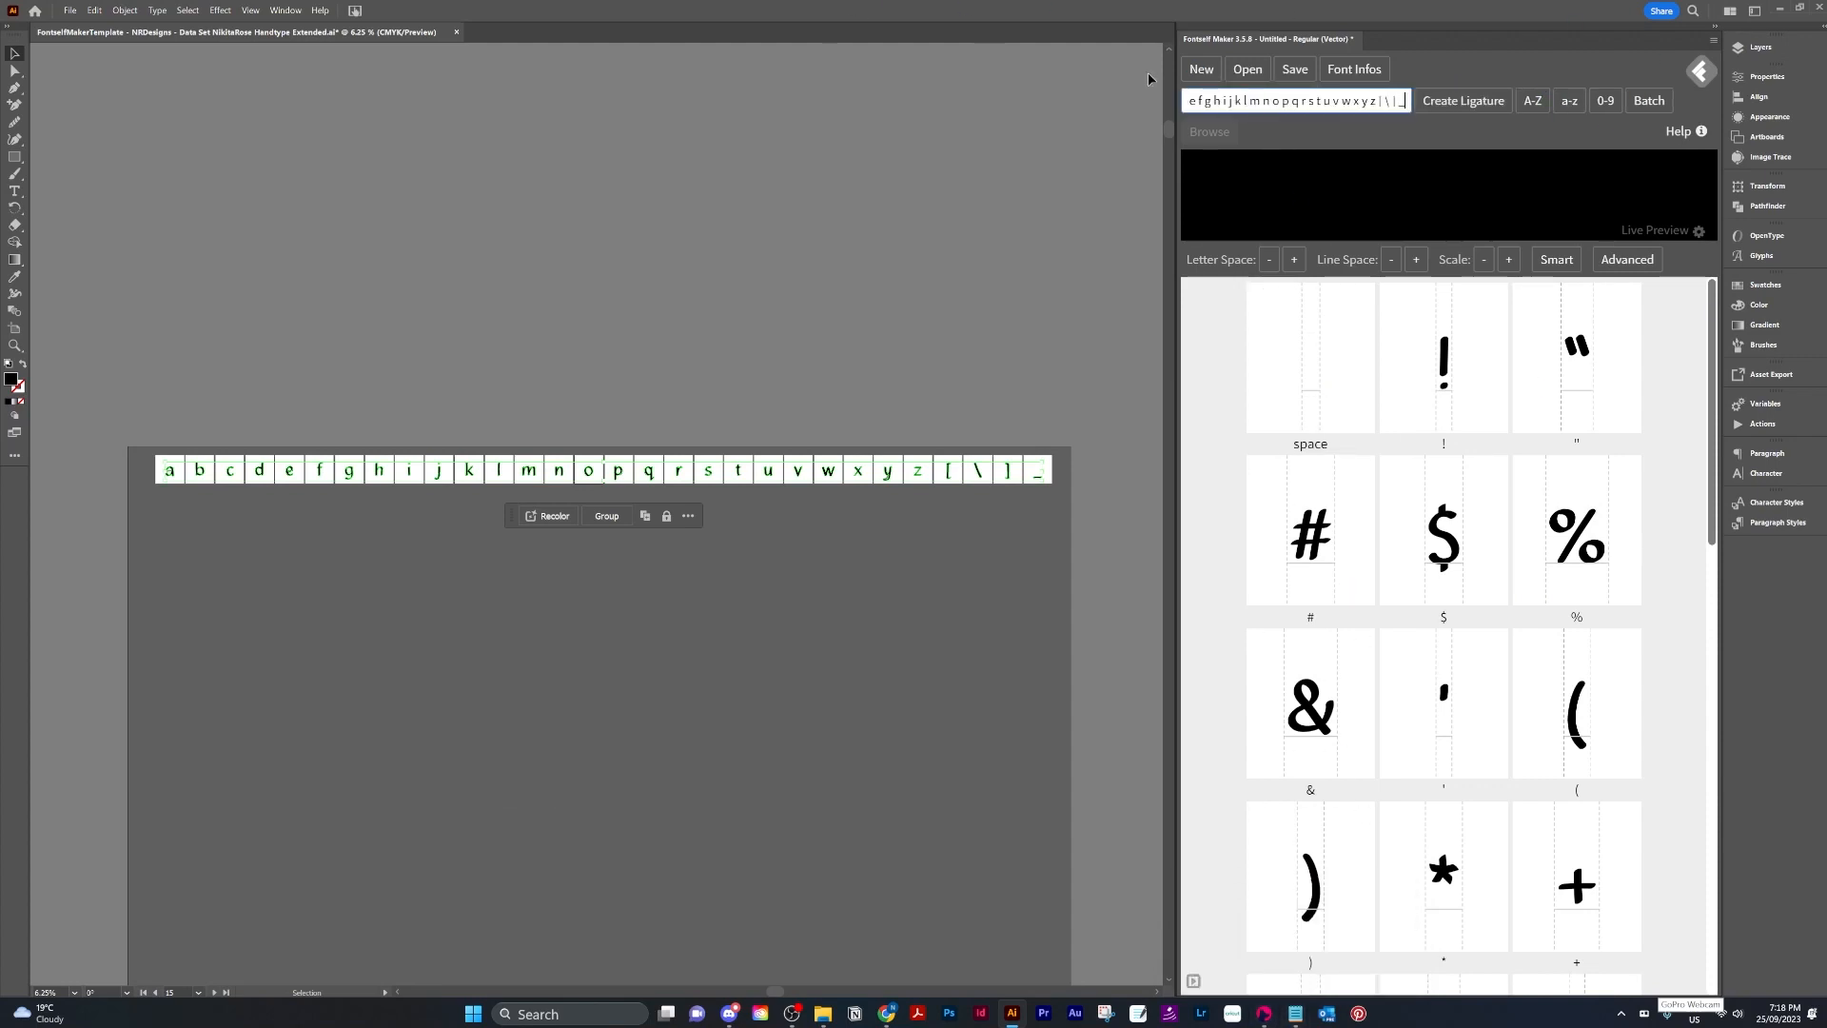
key(ctrl+a)
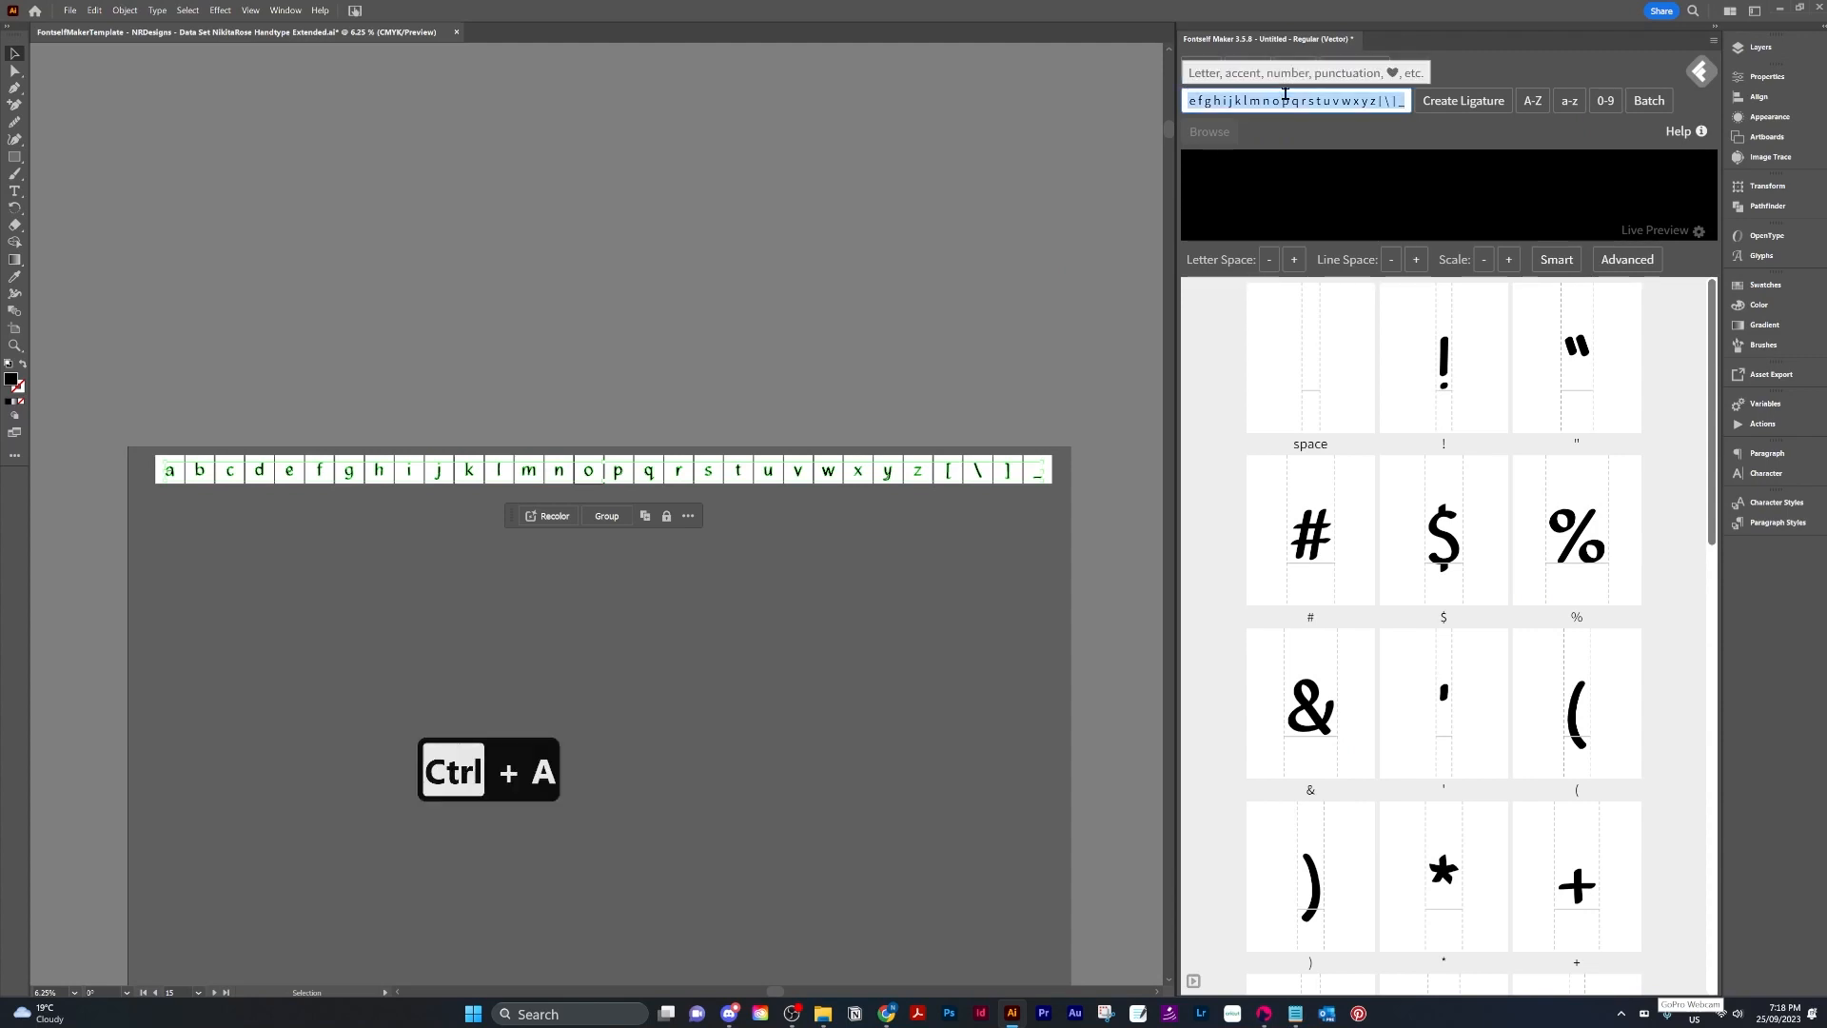
key(ctrl+x)
Paste the character line into a Notepad document.
mouse_move(1295, 1012)
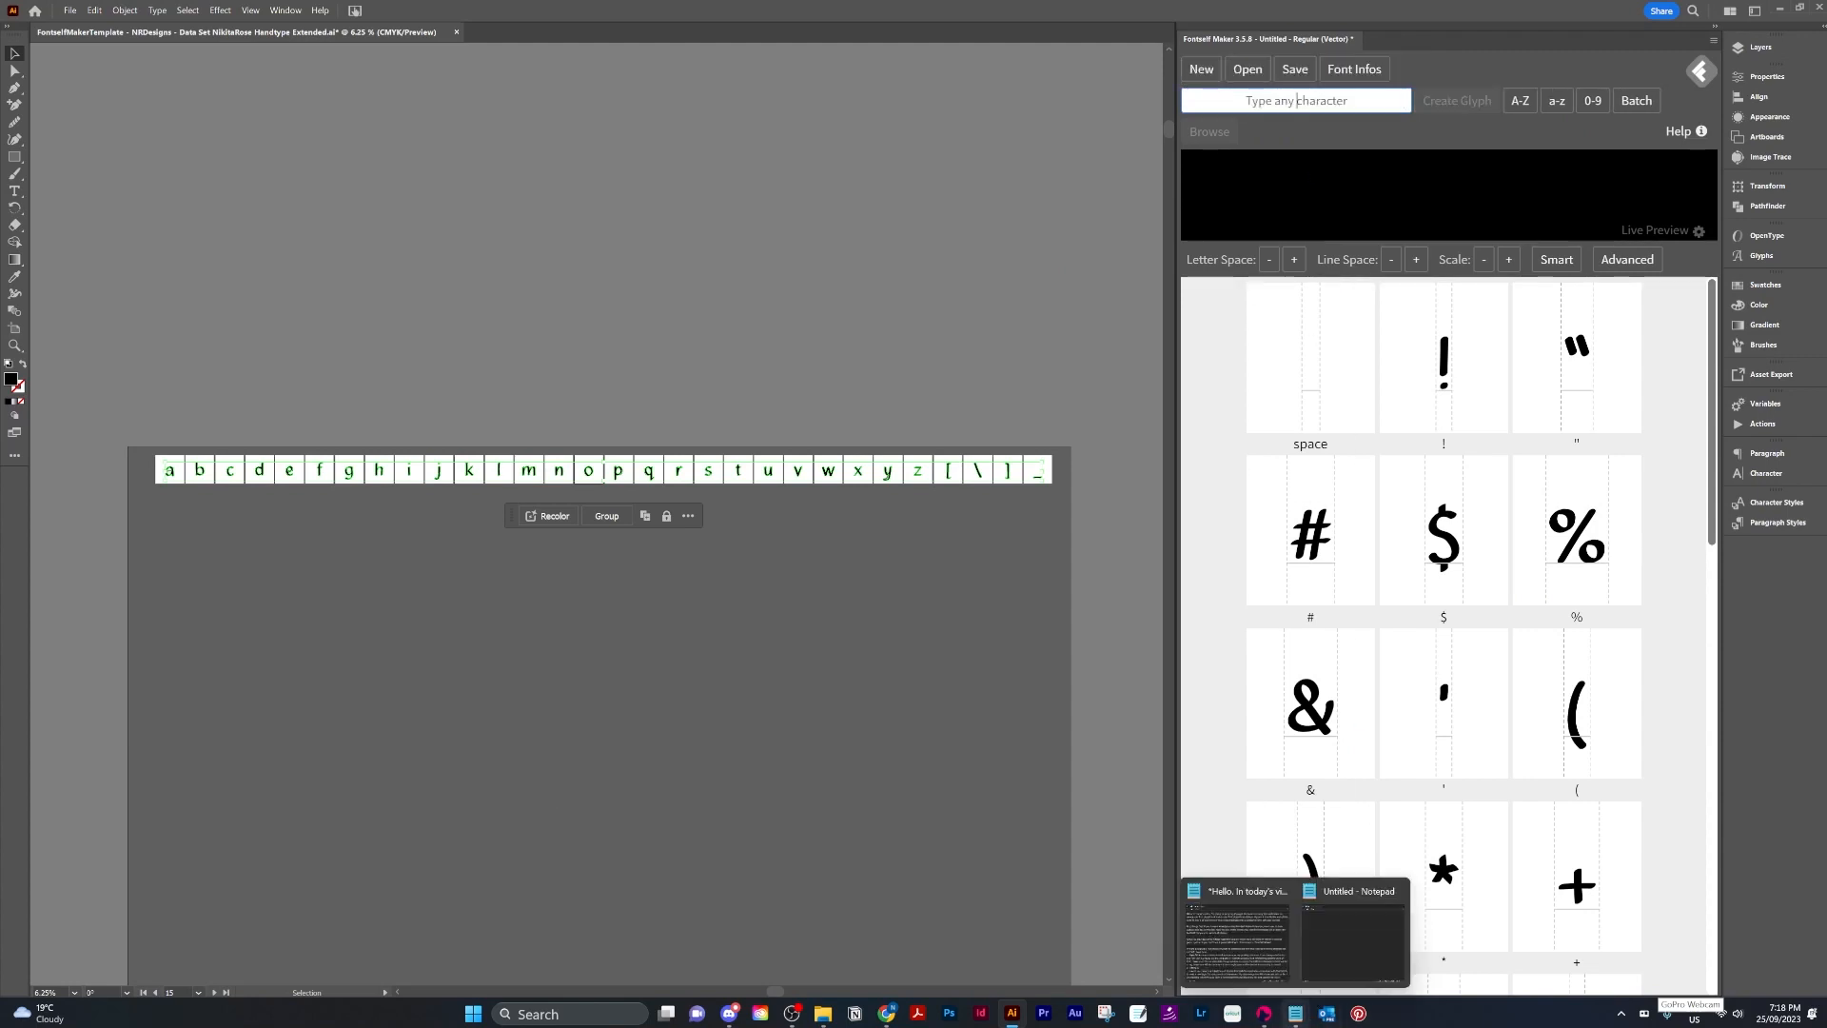
click(1343, 946)
key(ctrl+v)
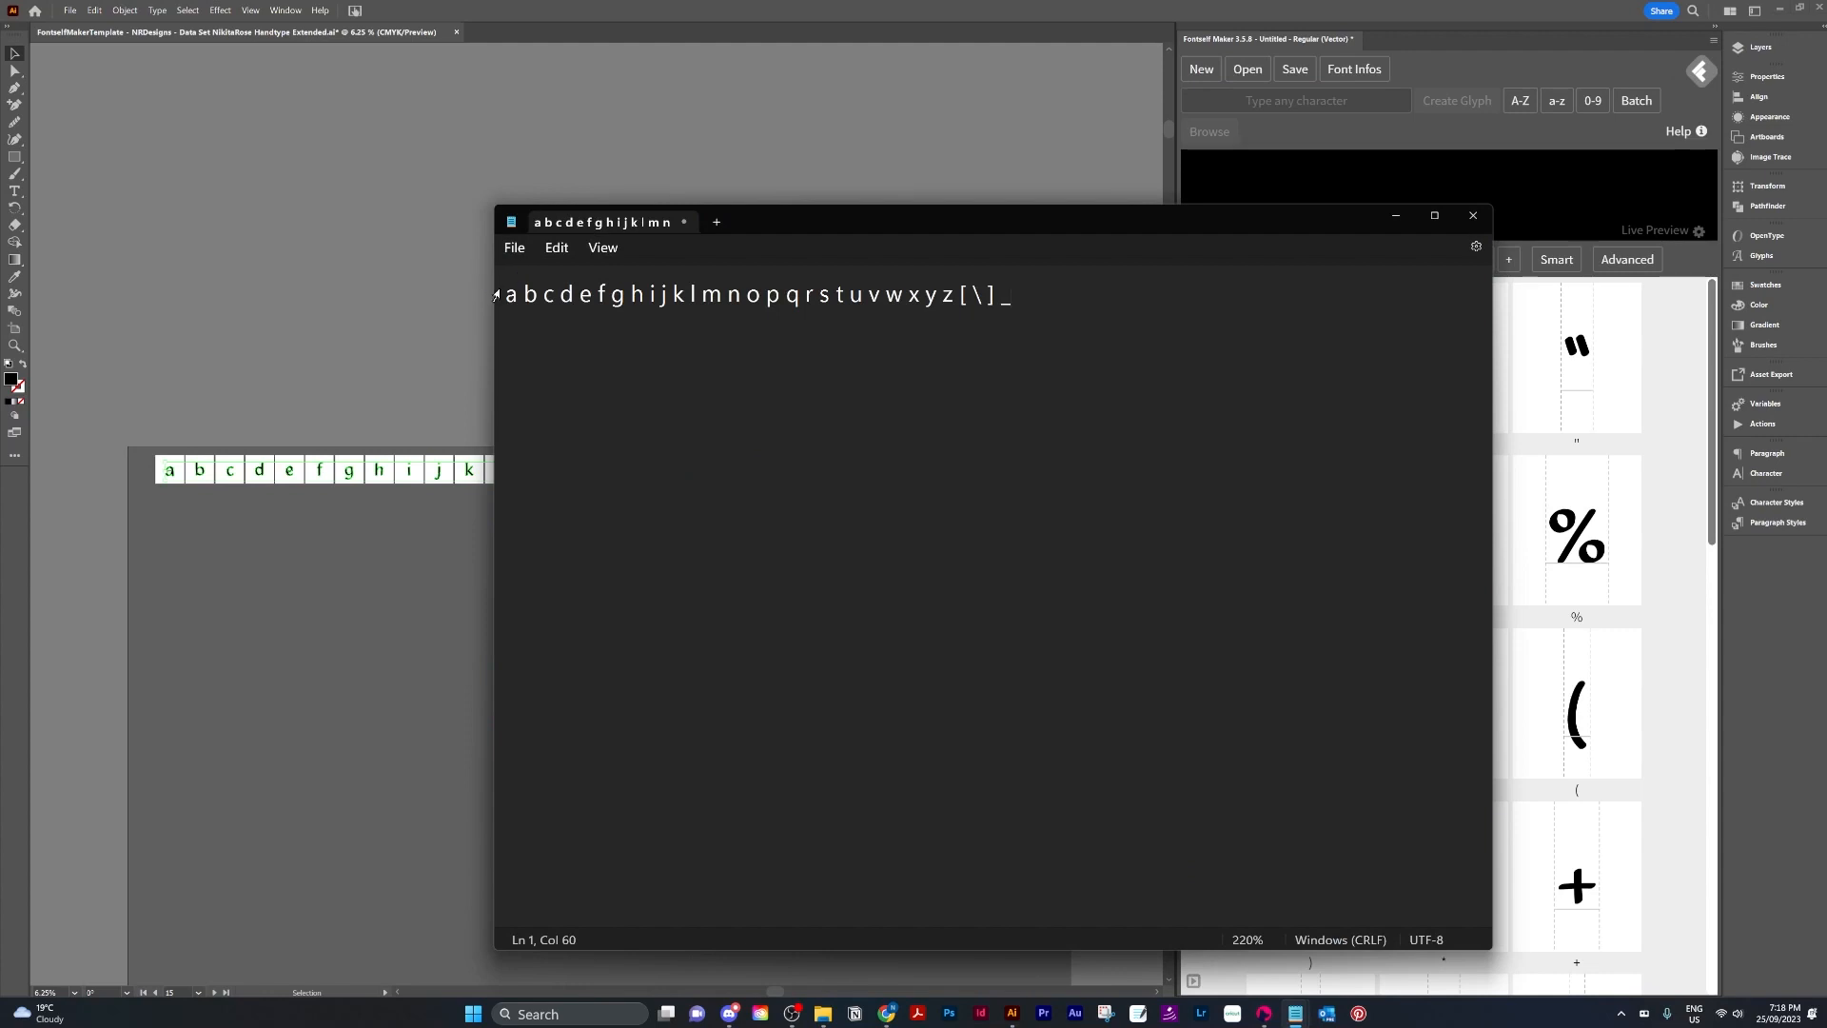
drag(1070, 297, 476, 301)
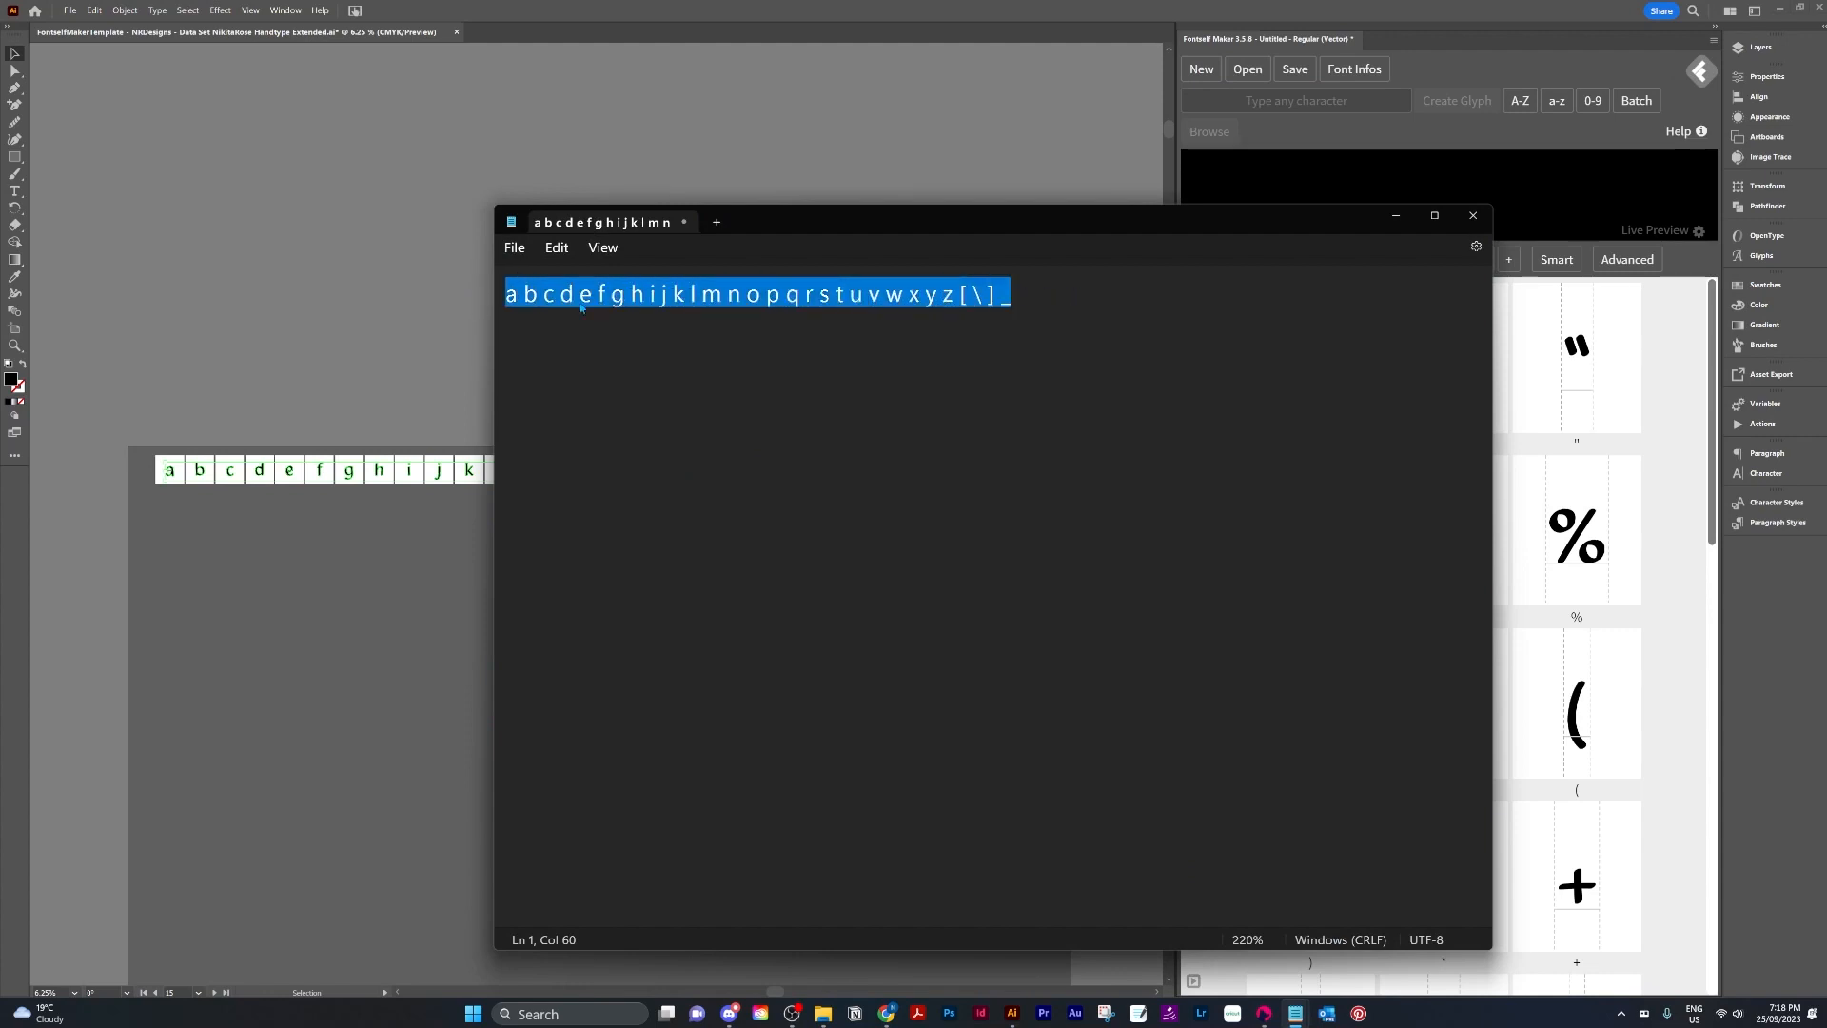
click(1072, 304)
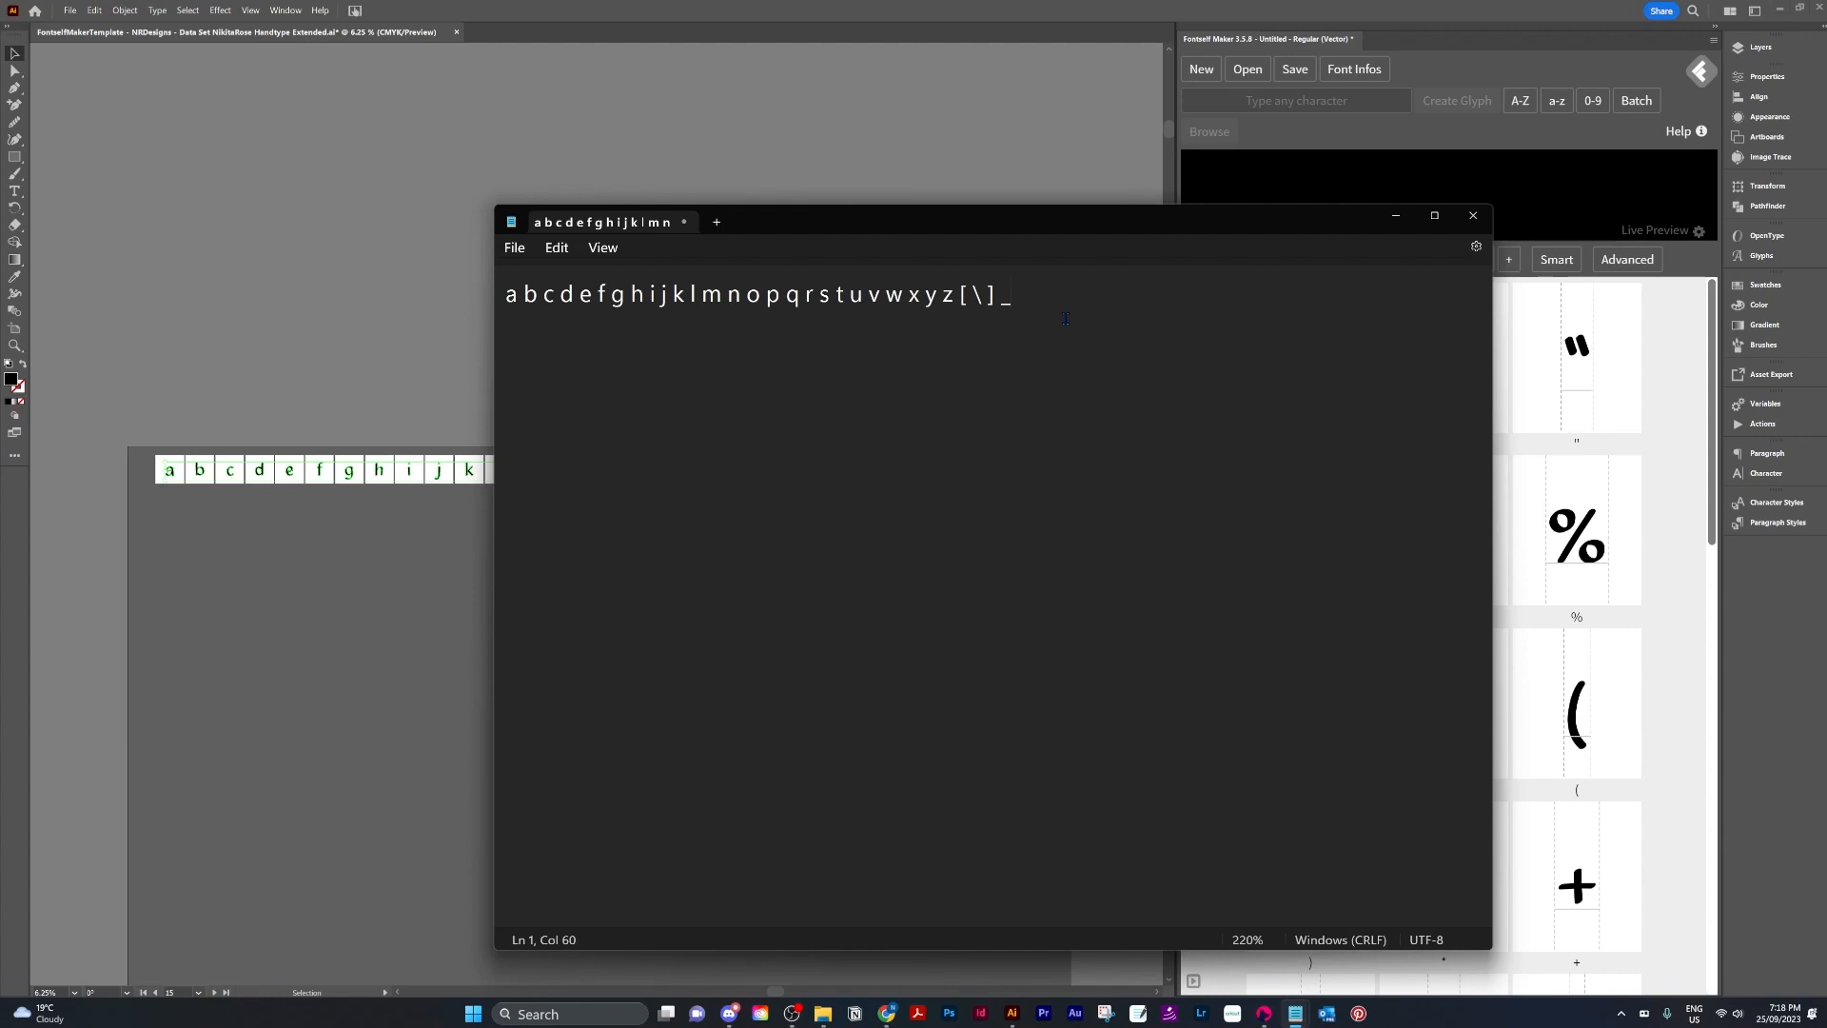
Replace every space between the characters with a comma and cut the resulting list.
key(ctrl+h)
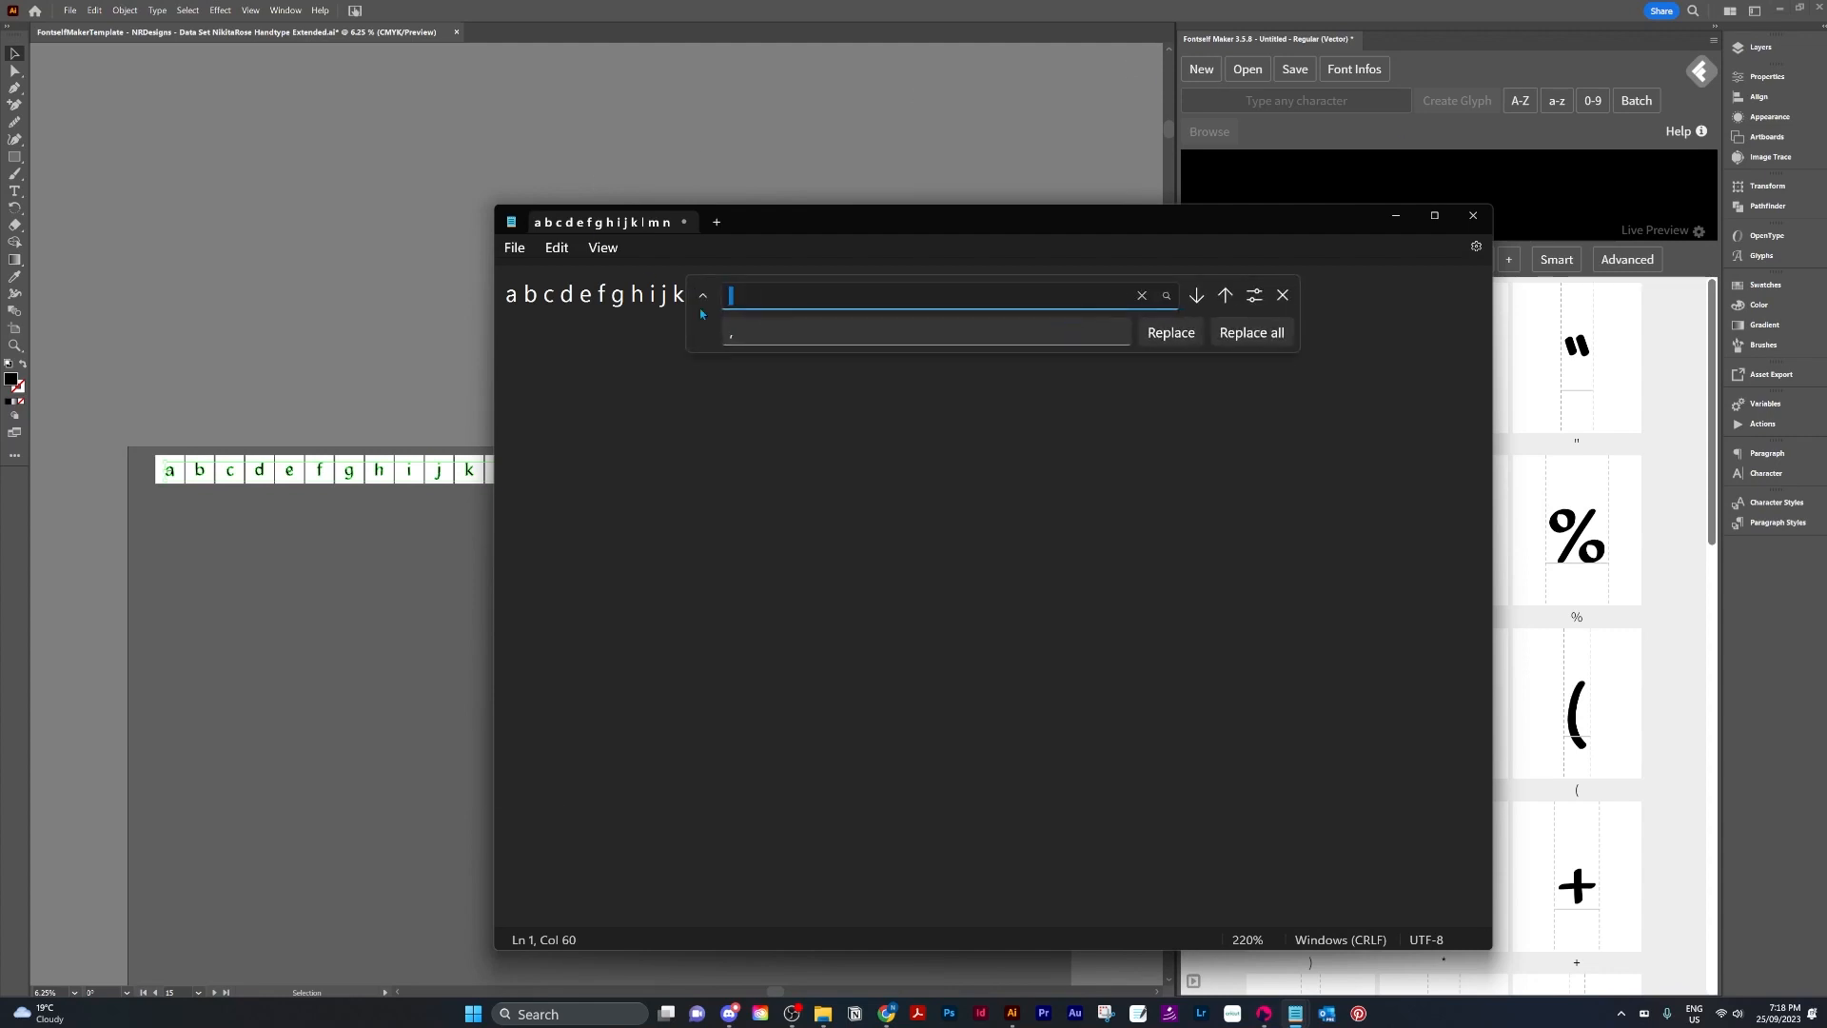
click(1250, 332)
key(Escape)
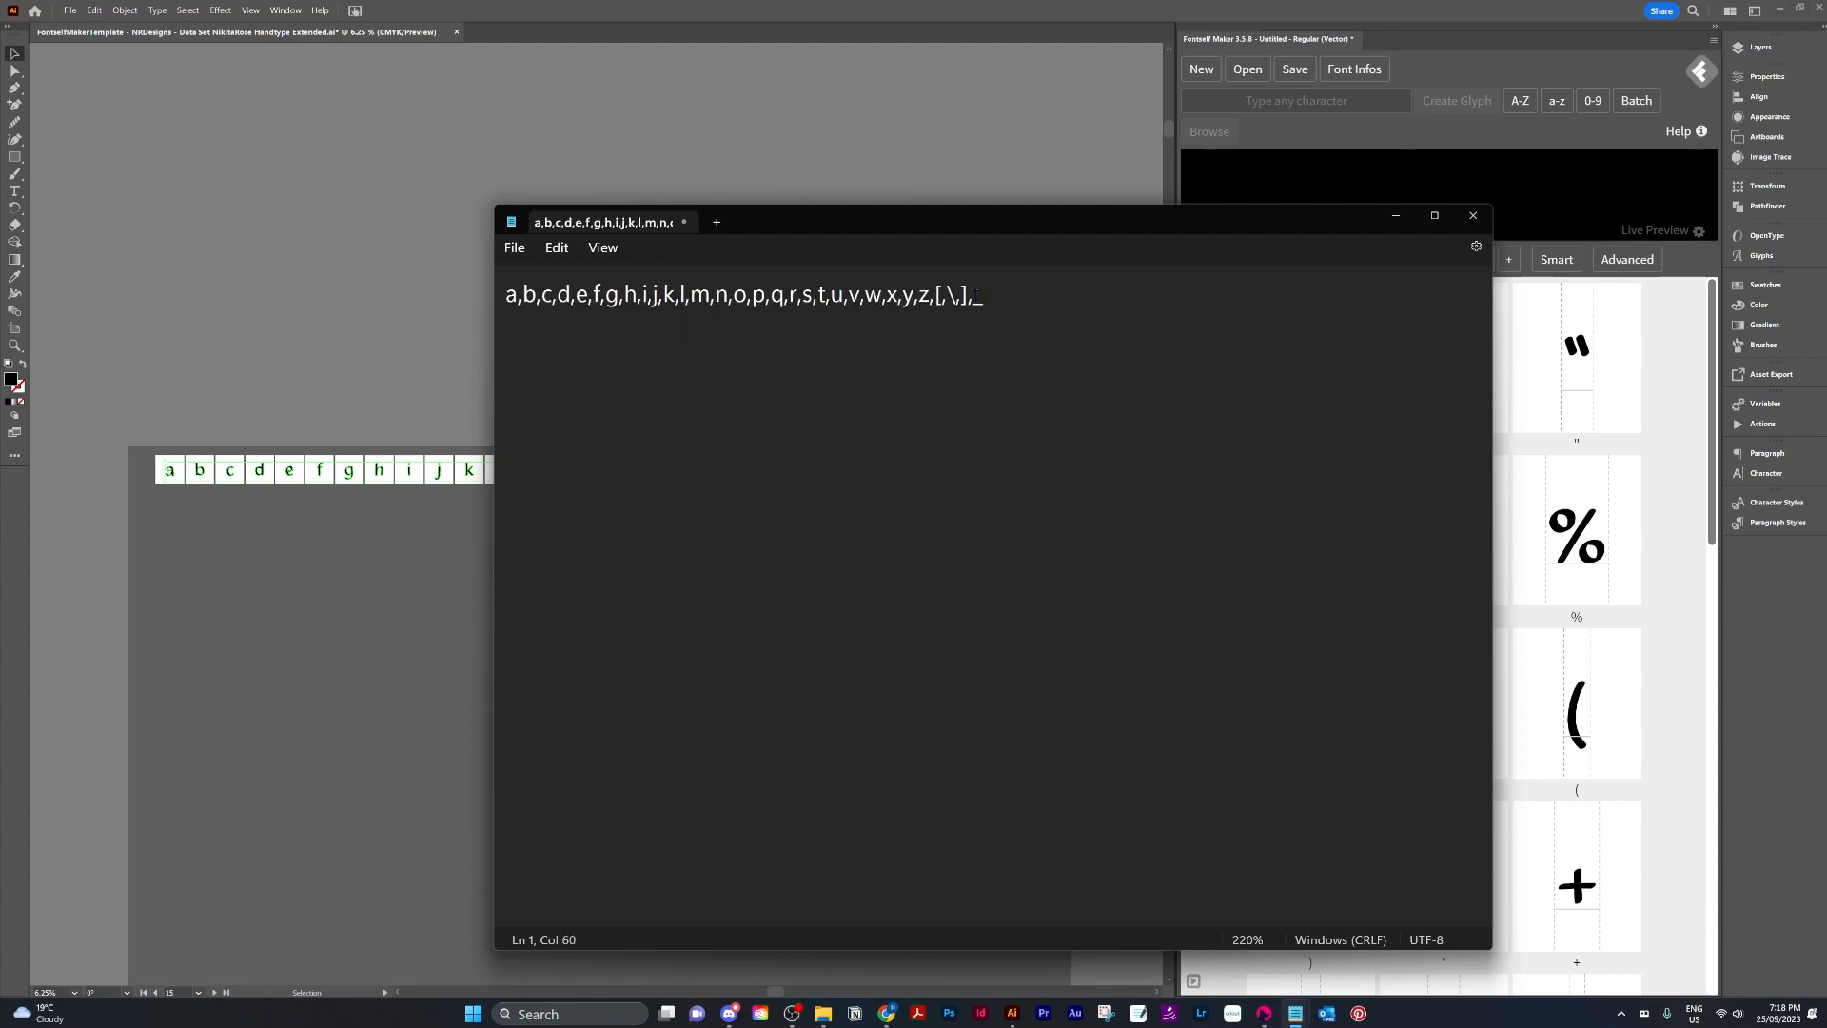
key(ctrl+a)
key(ctrl+x)
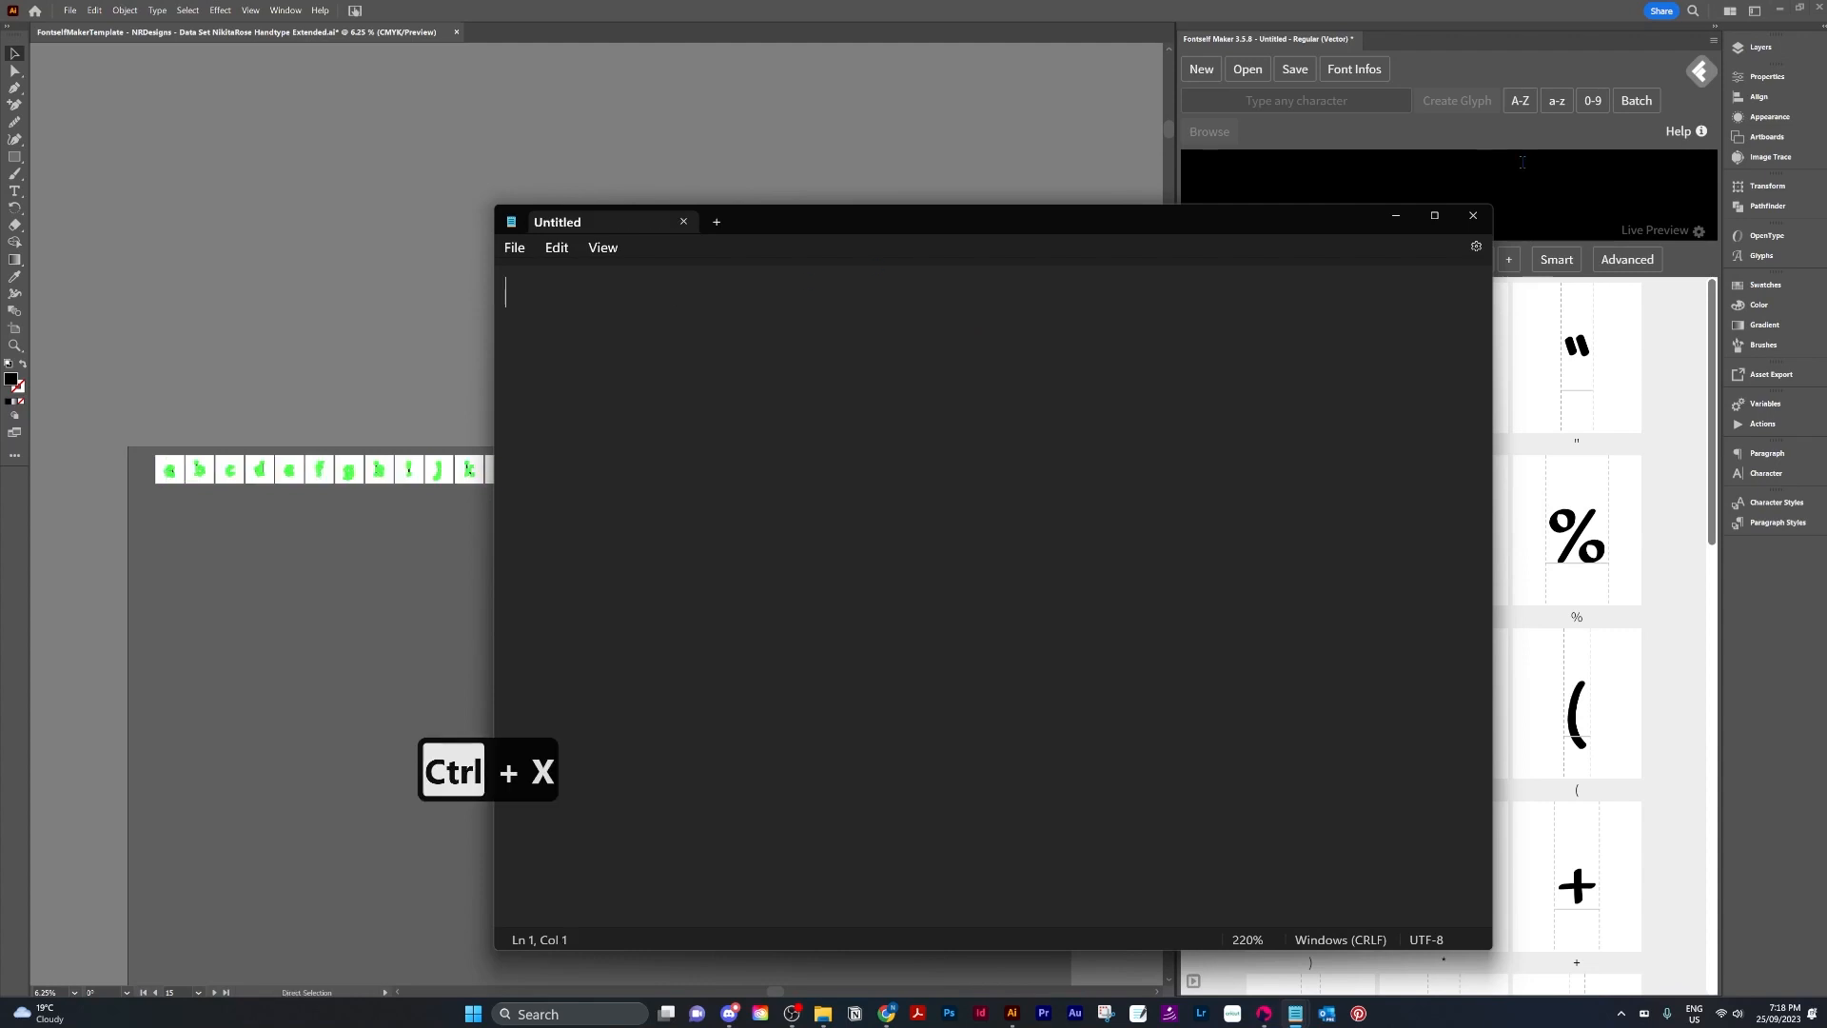
Paste the comma-separated list into the character field and create 30 glyphs from the lowercase characters.
click(1324, 101)
key(ctrl+v)
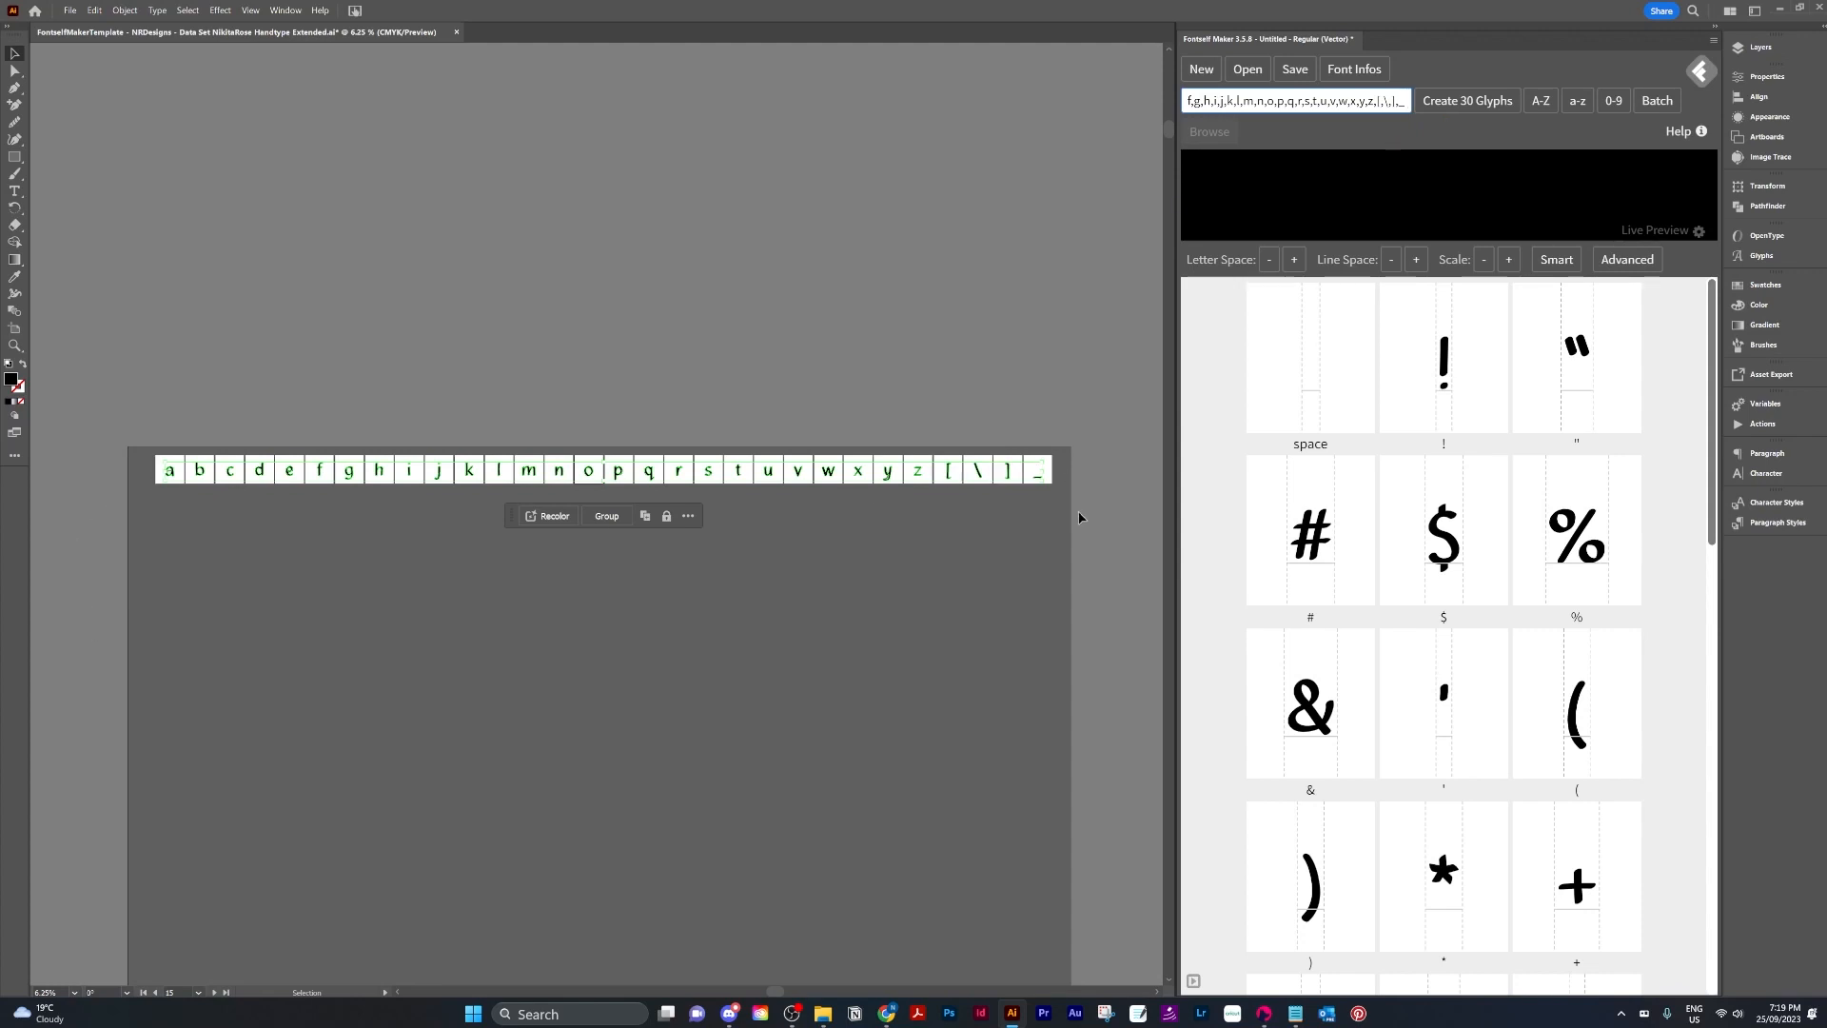
click(1459, 103)
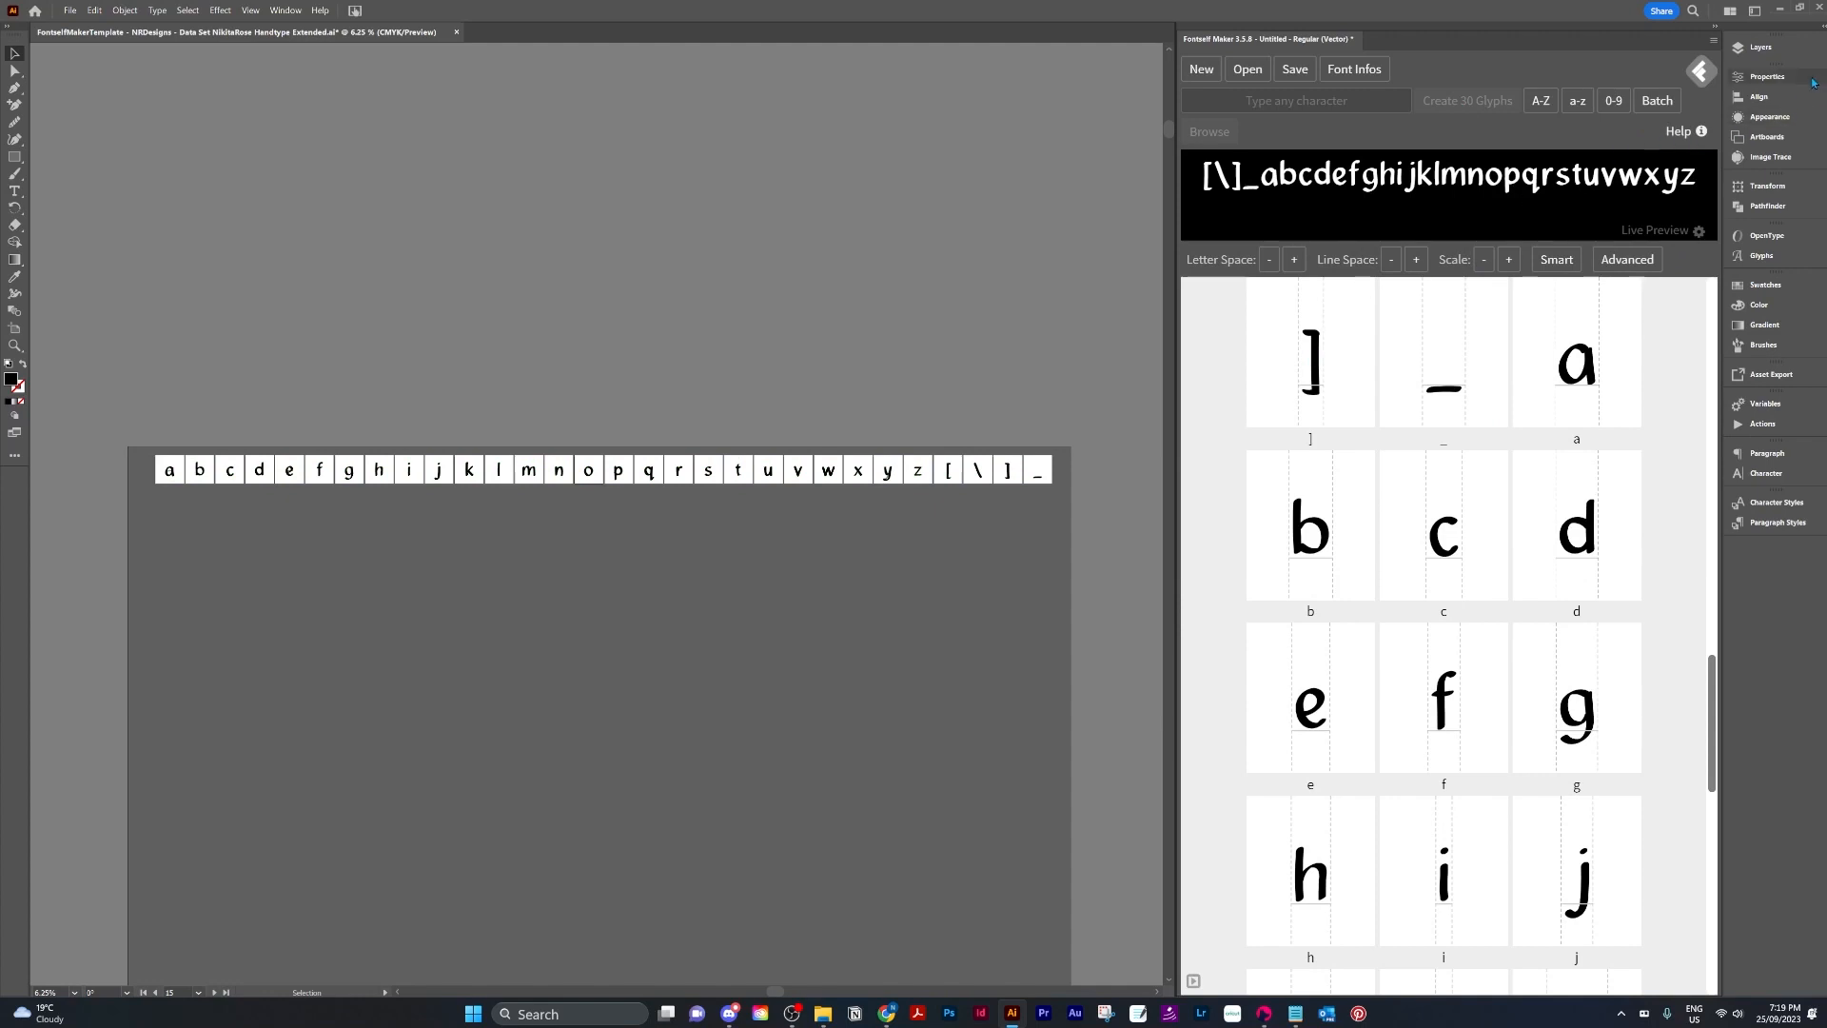
Show the uppercase data-set layer and select all of its characters on the artboard.
click(1758, 47)
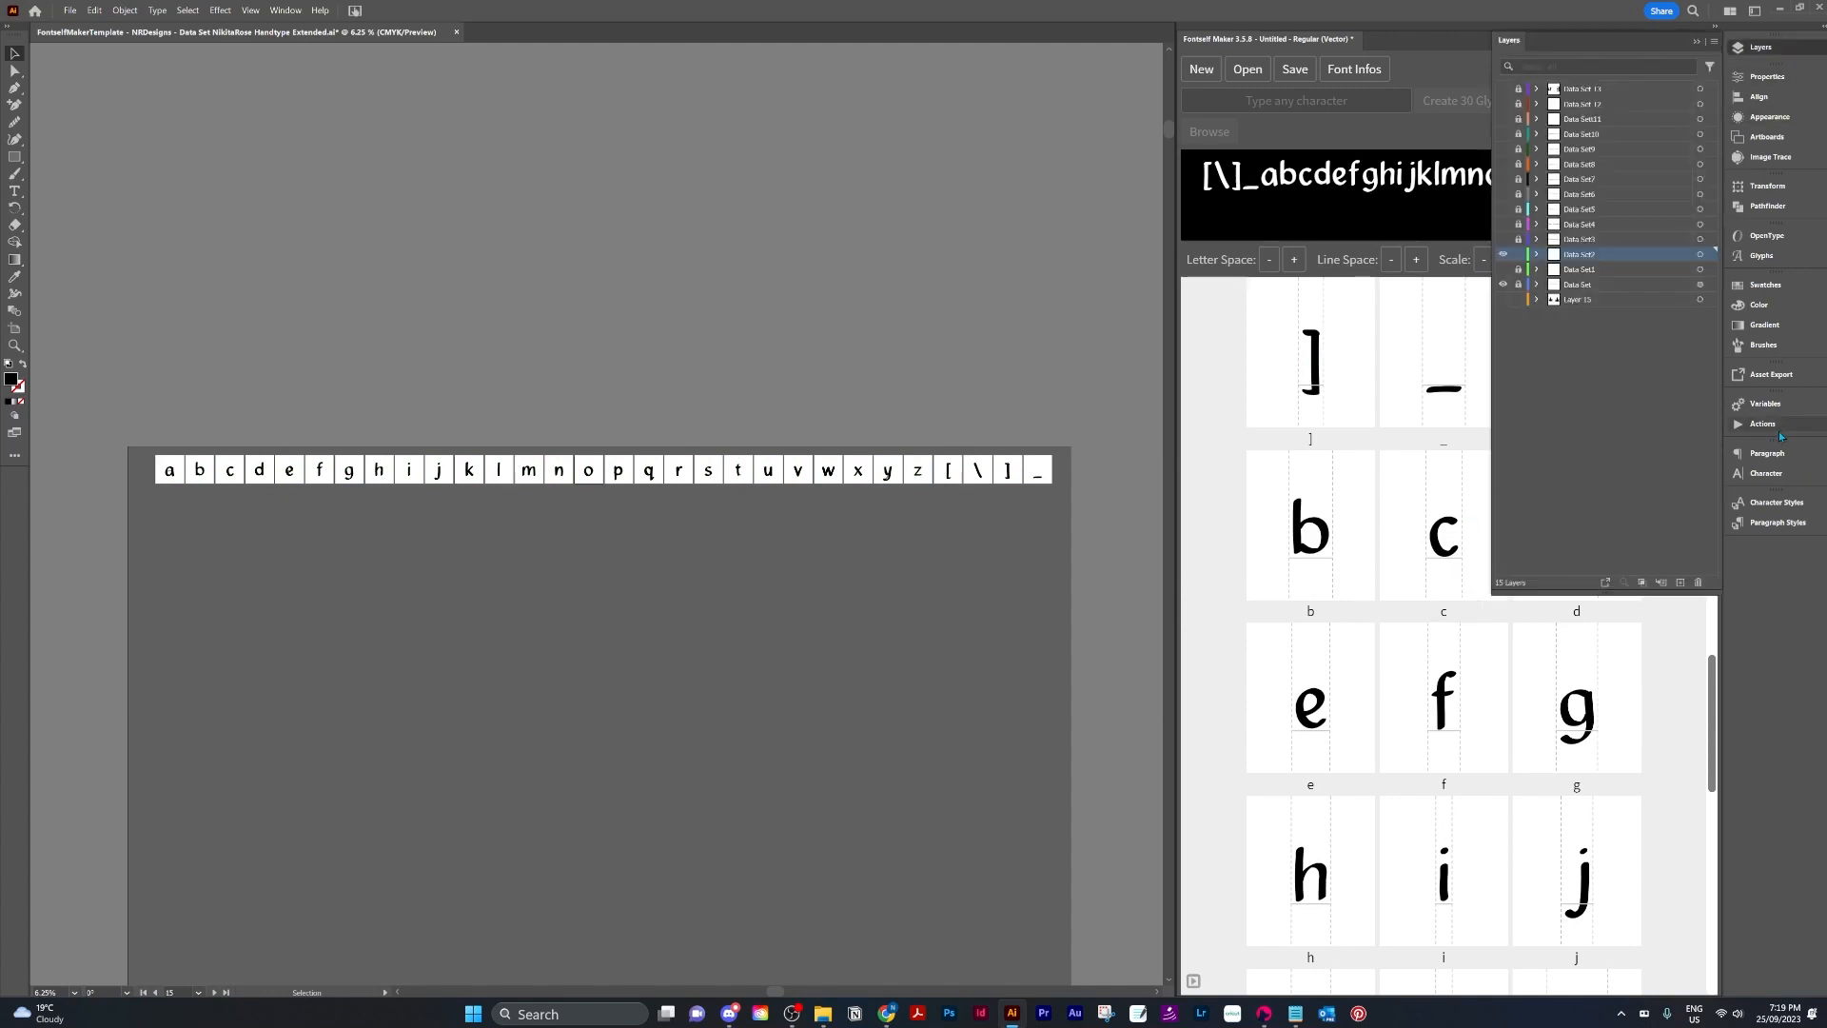
click(1758, 404)
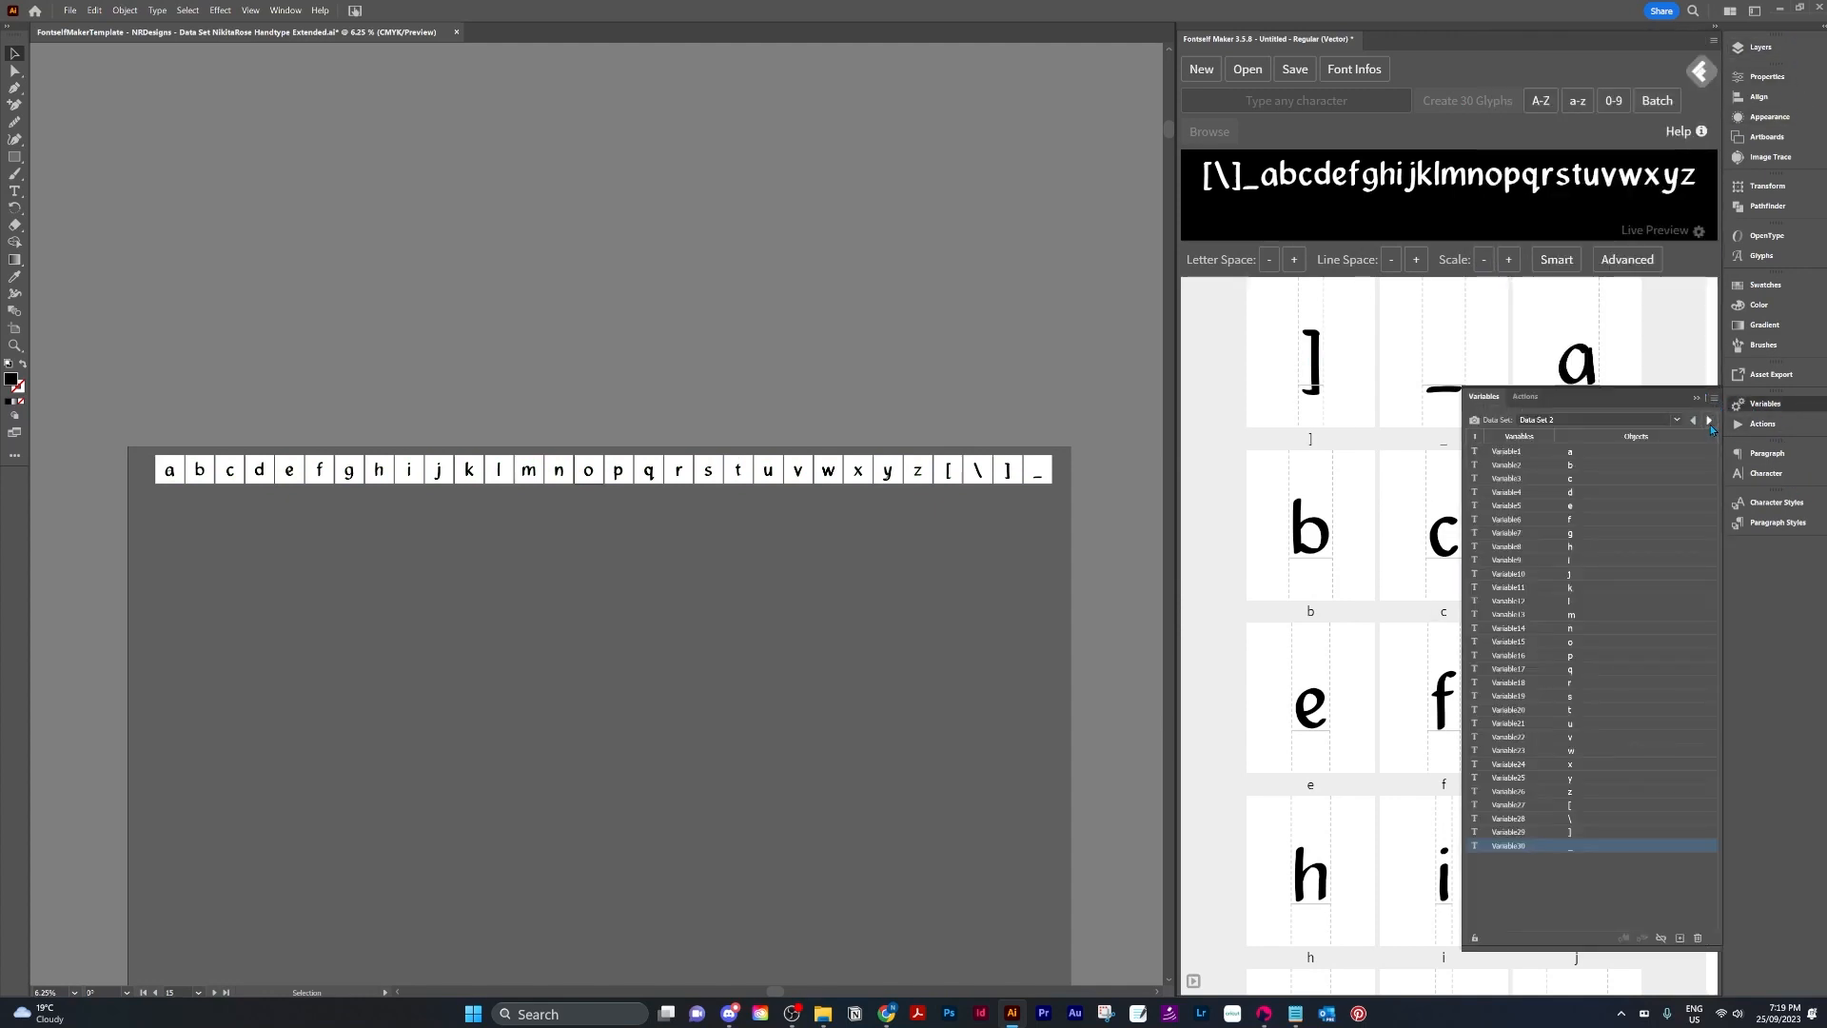
click(1759, 47)
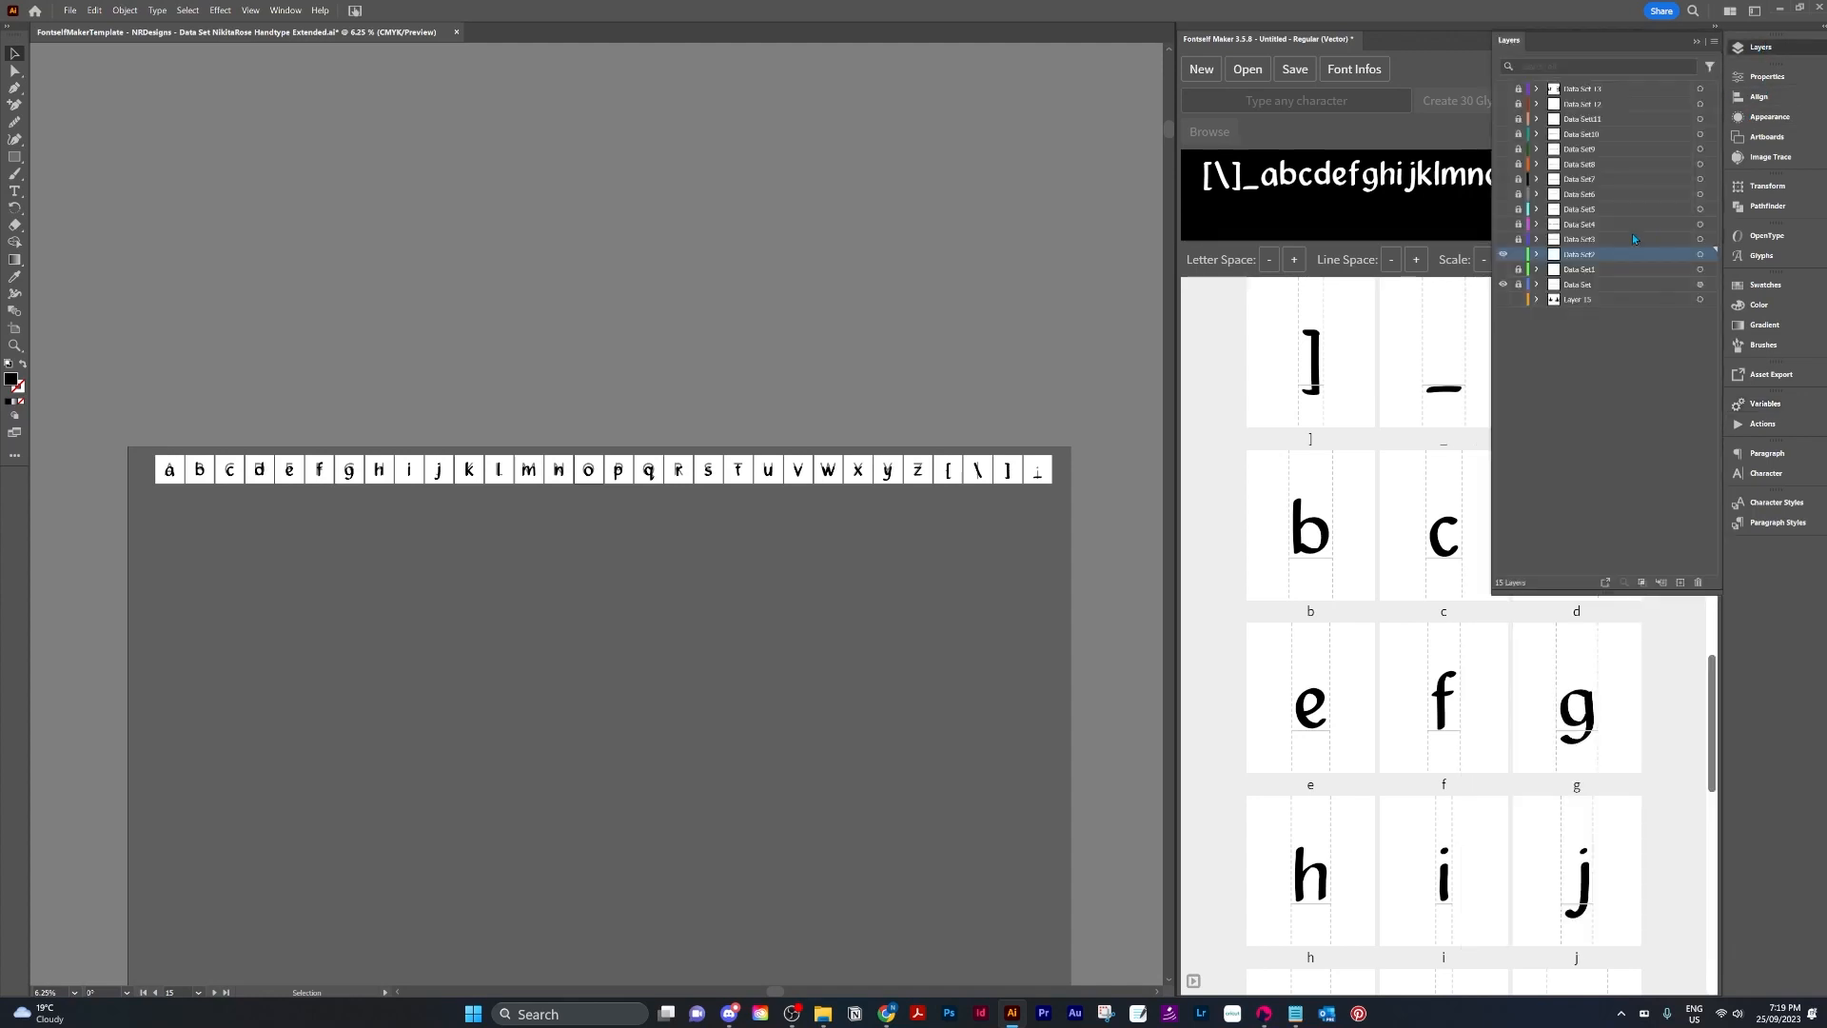
click(1503, 240)
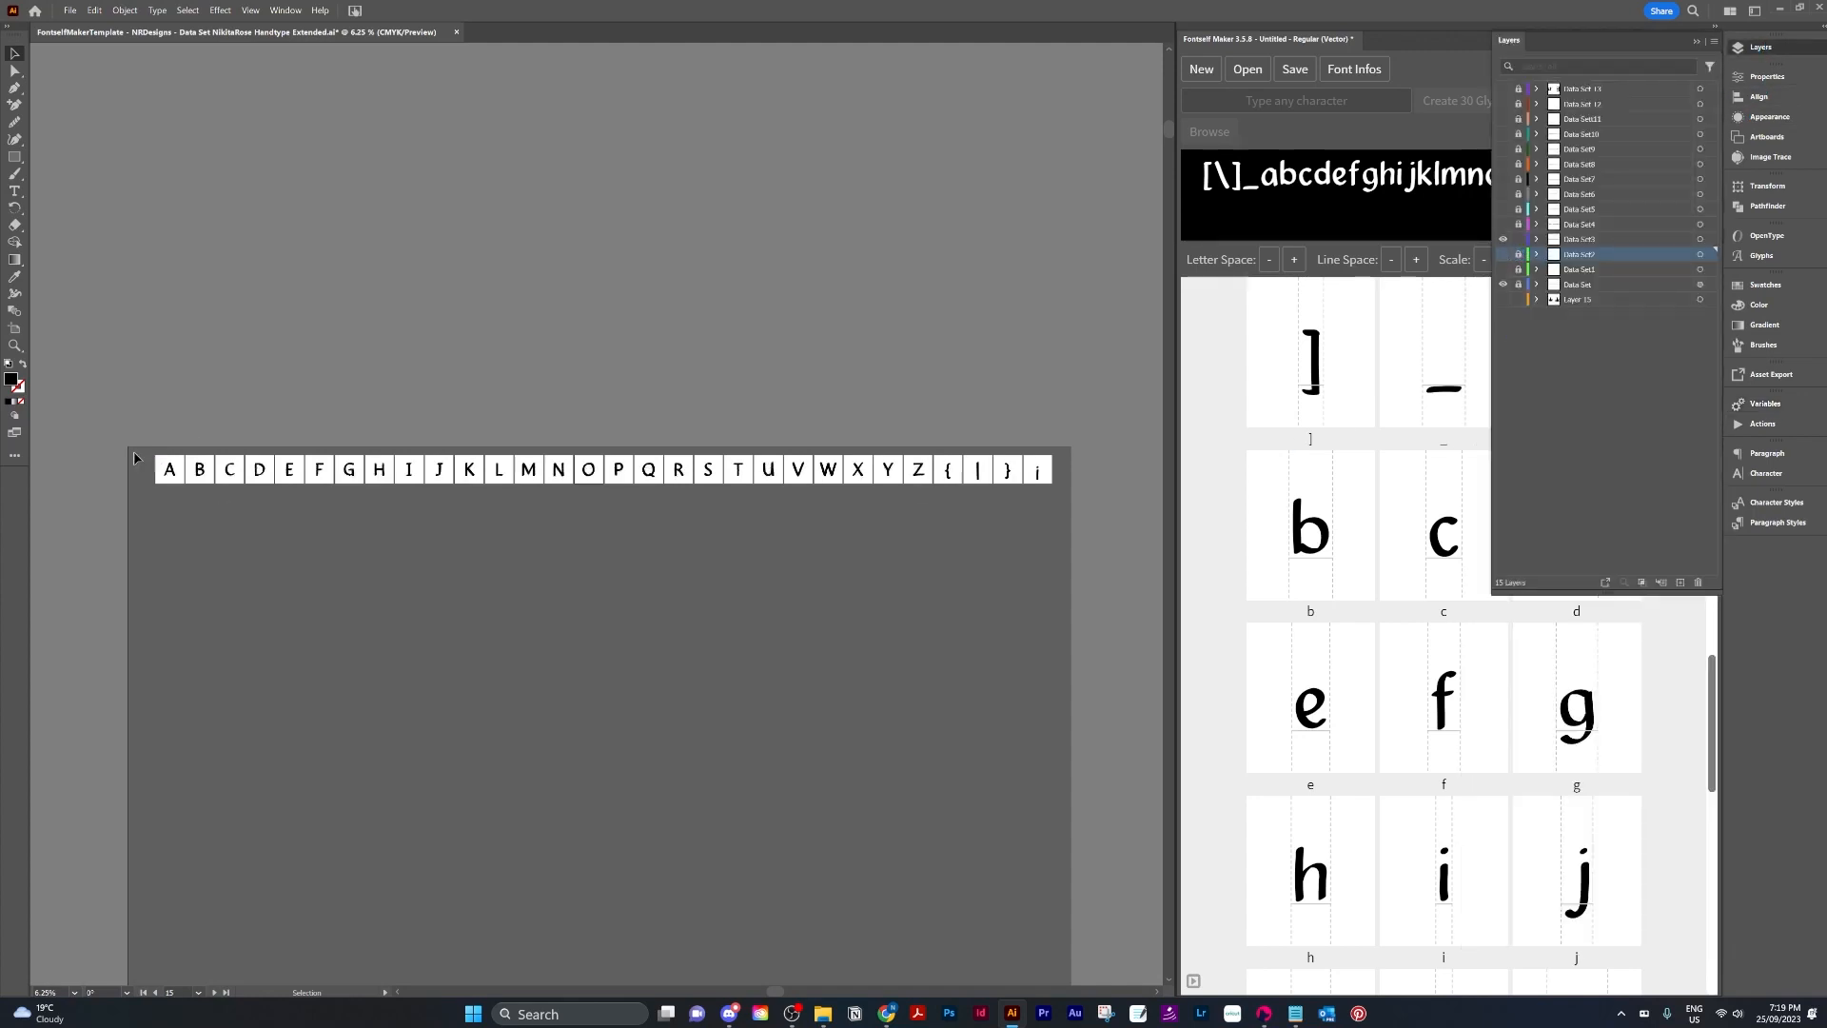
key(ctrl+a)
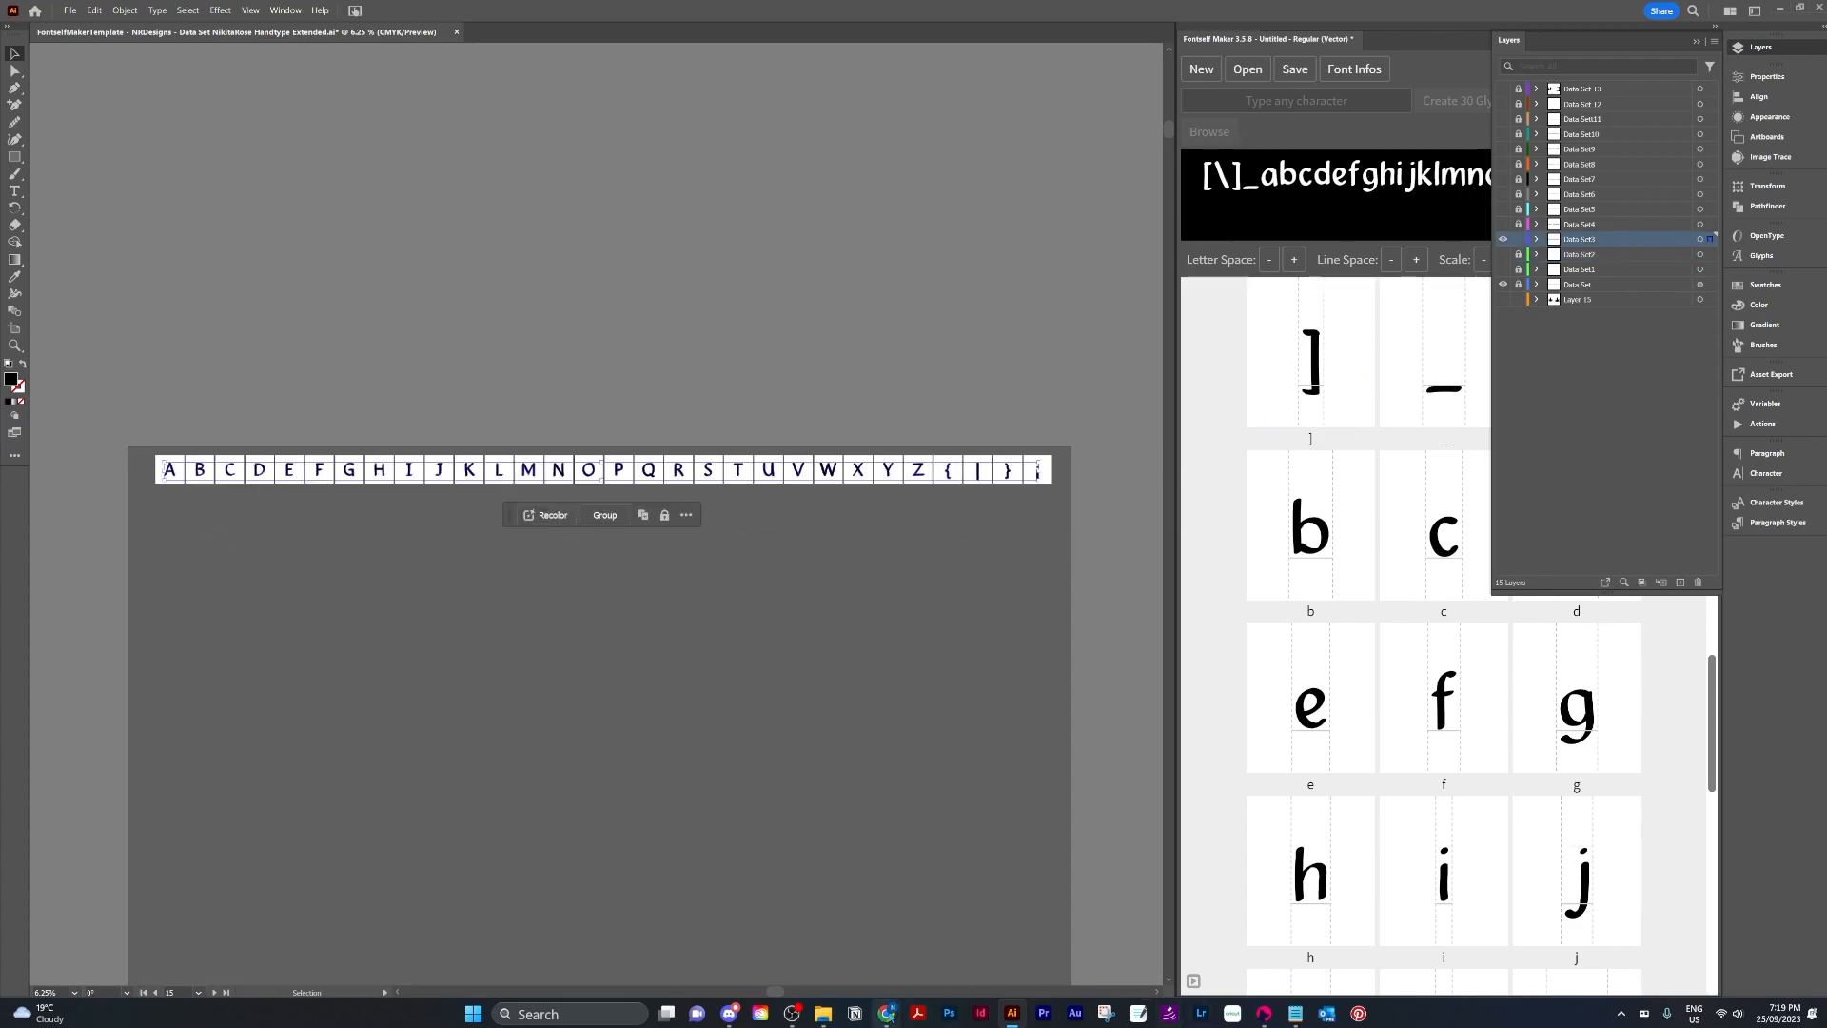
Copy the uppercase character column C1:C30 from the Font Character Sheet spreadsheet and return to Illustrator.
mouse_move(886, 1013)
click(922, 942)
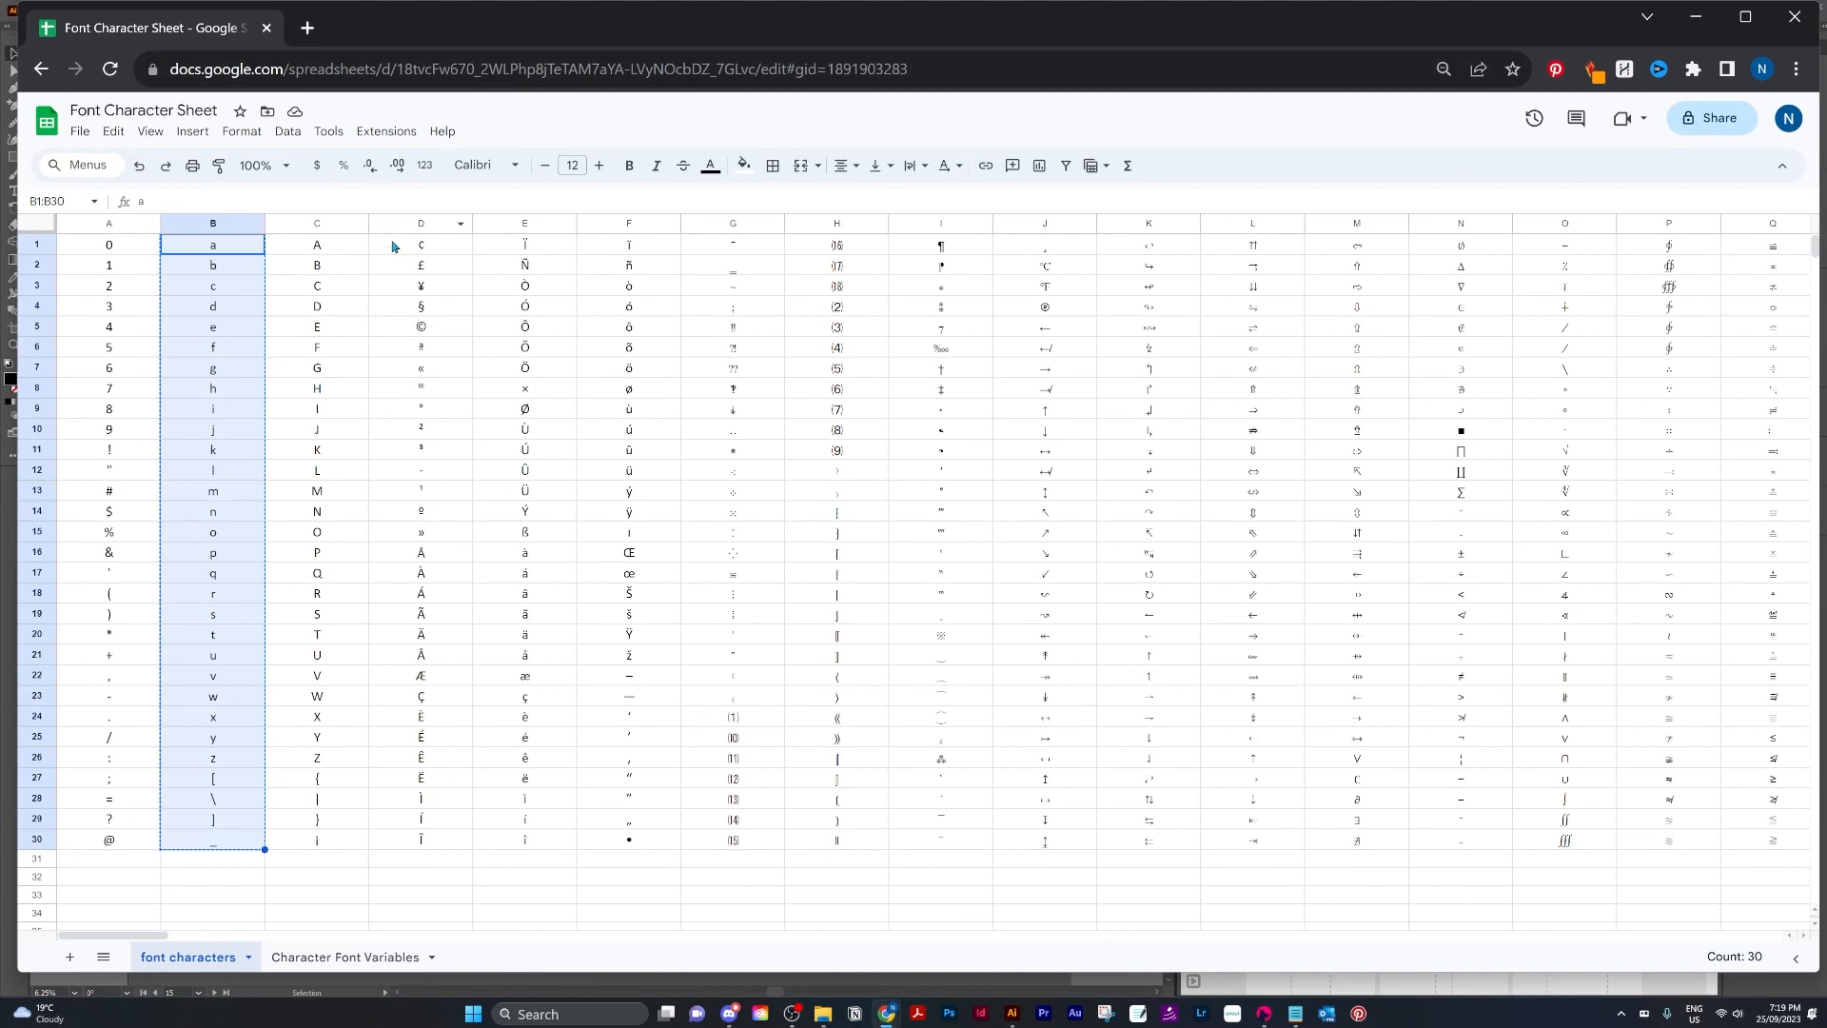
click(324, 246)
shift+click(359, 844)
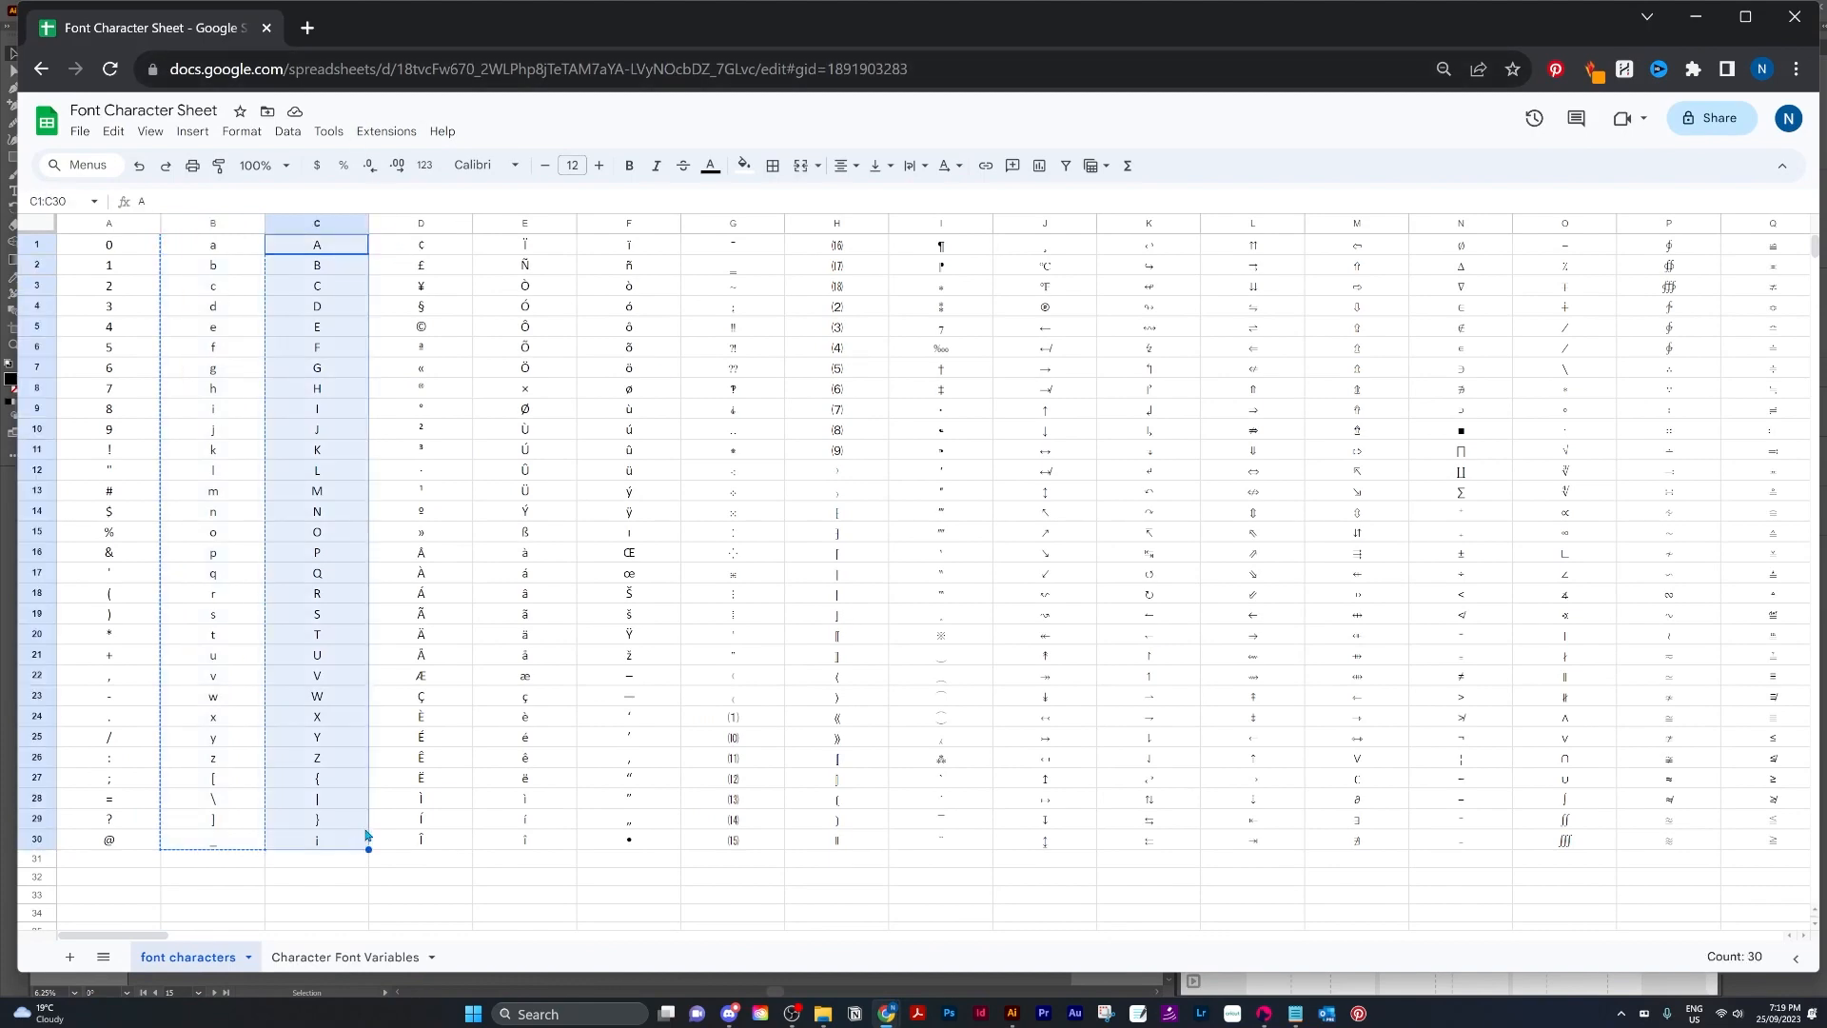
key(ctrl+c)
click(1693, 19)
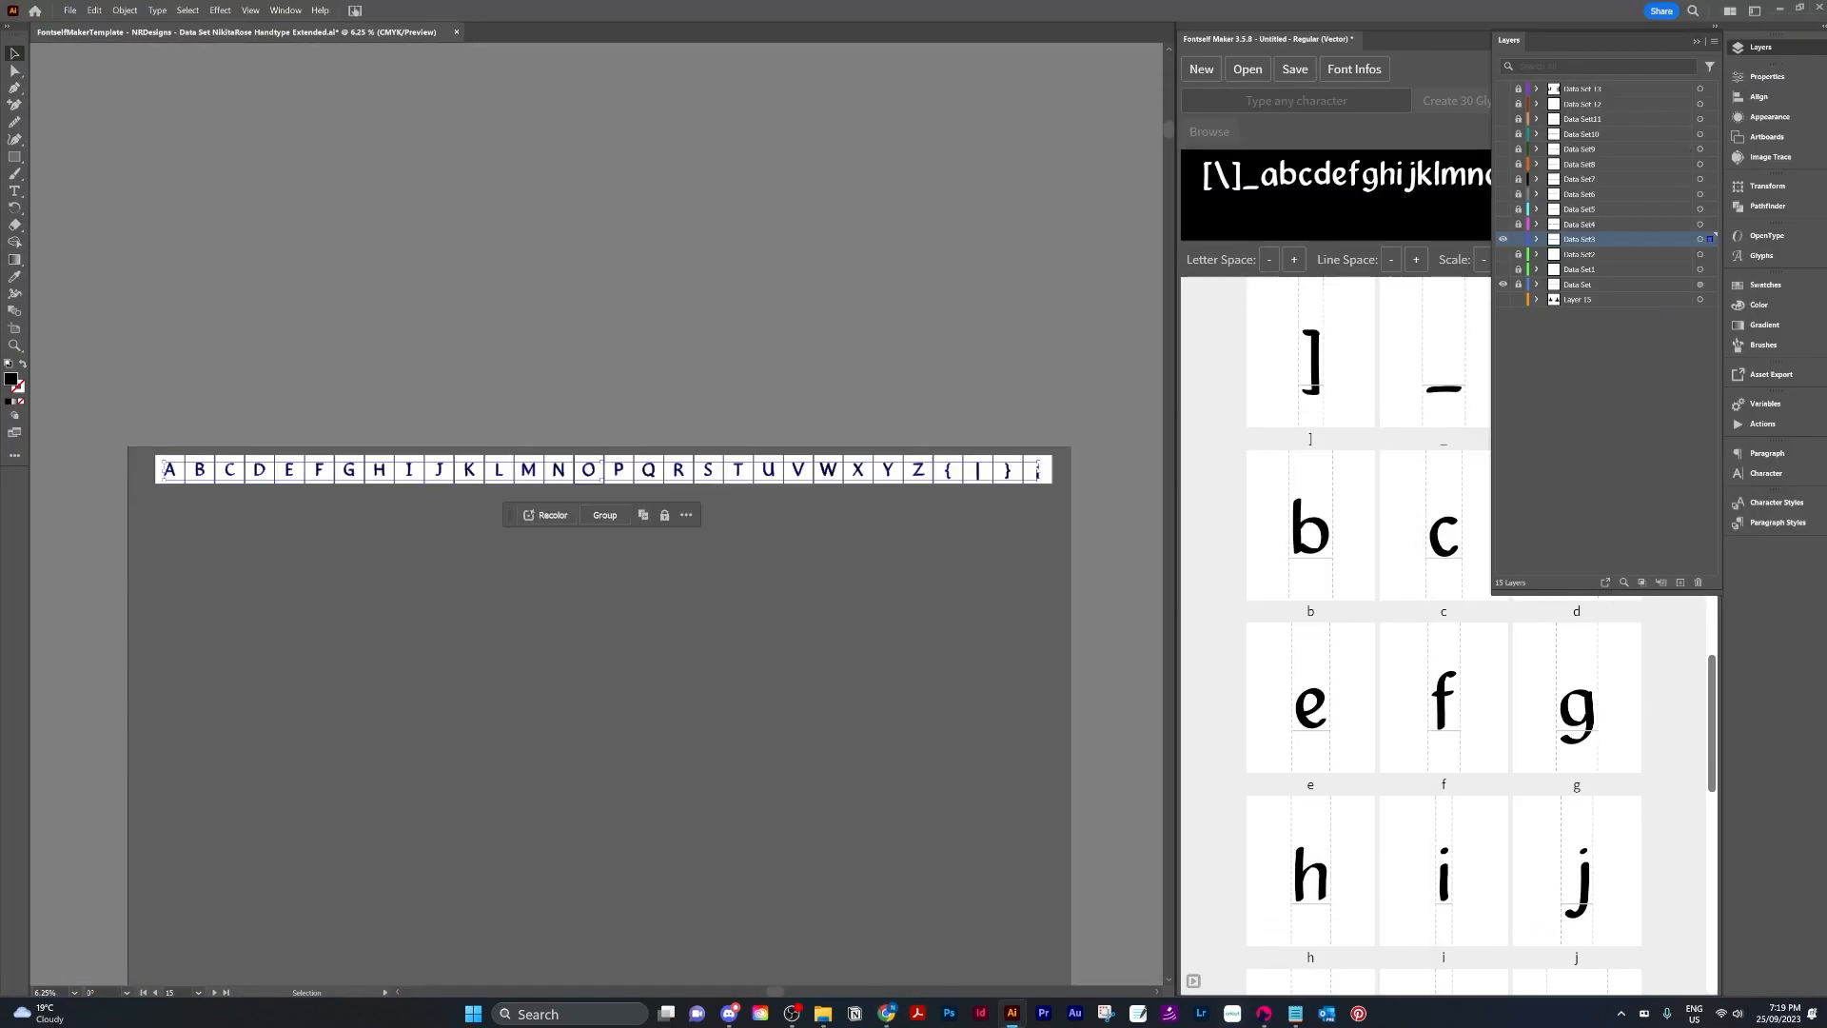
Paste the uppercase characters into the Fontself character field, cut them out again, and paste them into Notepad.
click(1287, 100)
key(ctrl+v)
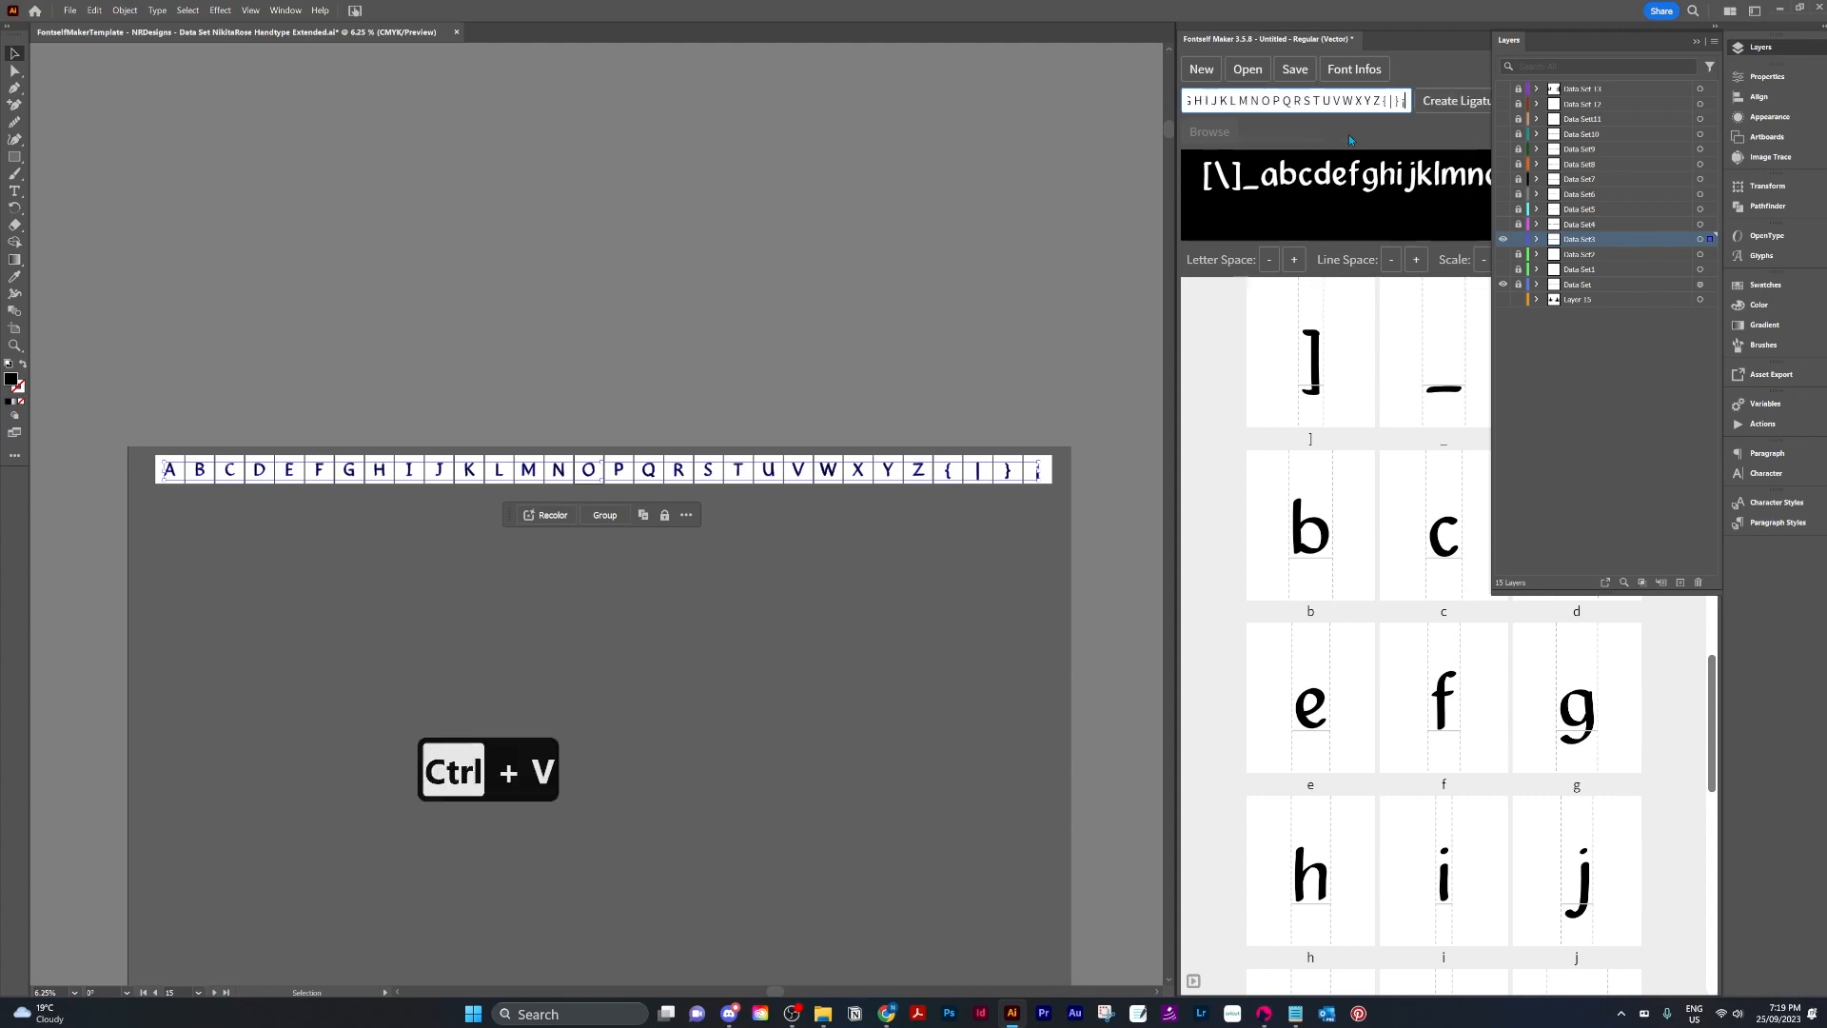
key(ctrl+a)
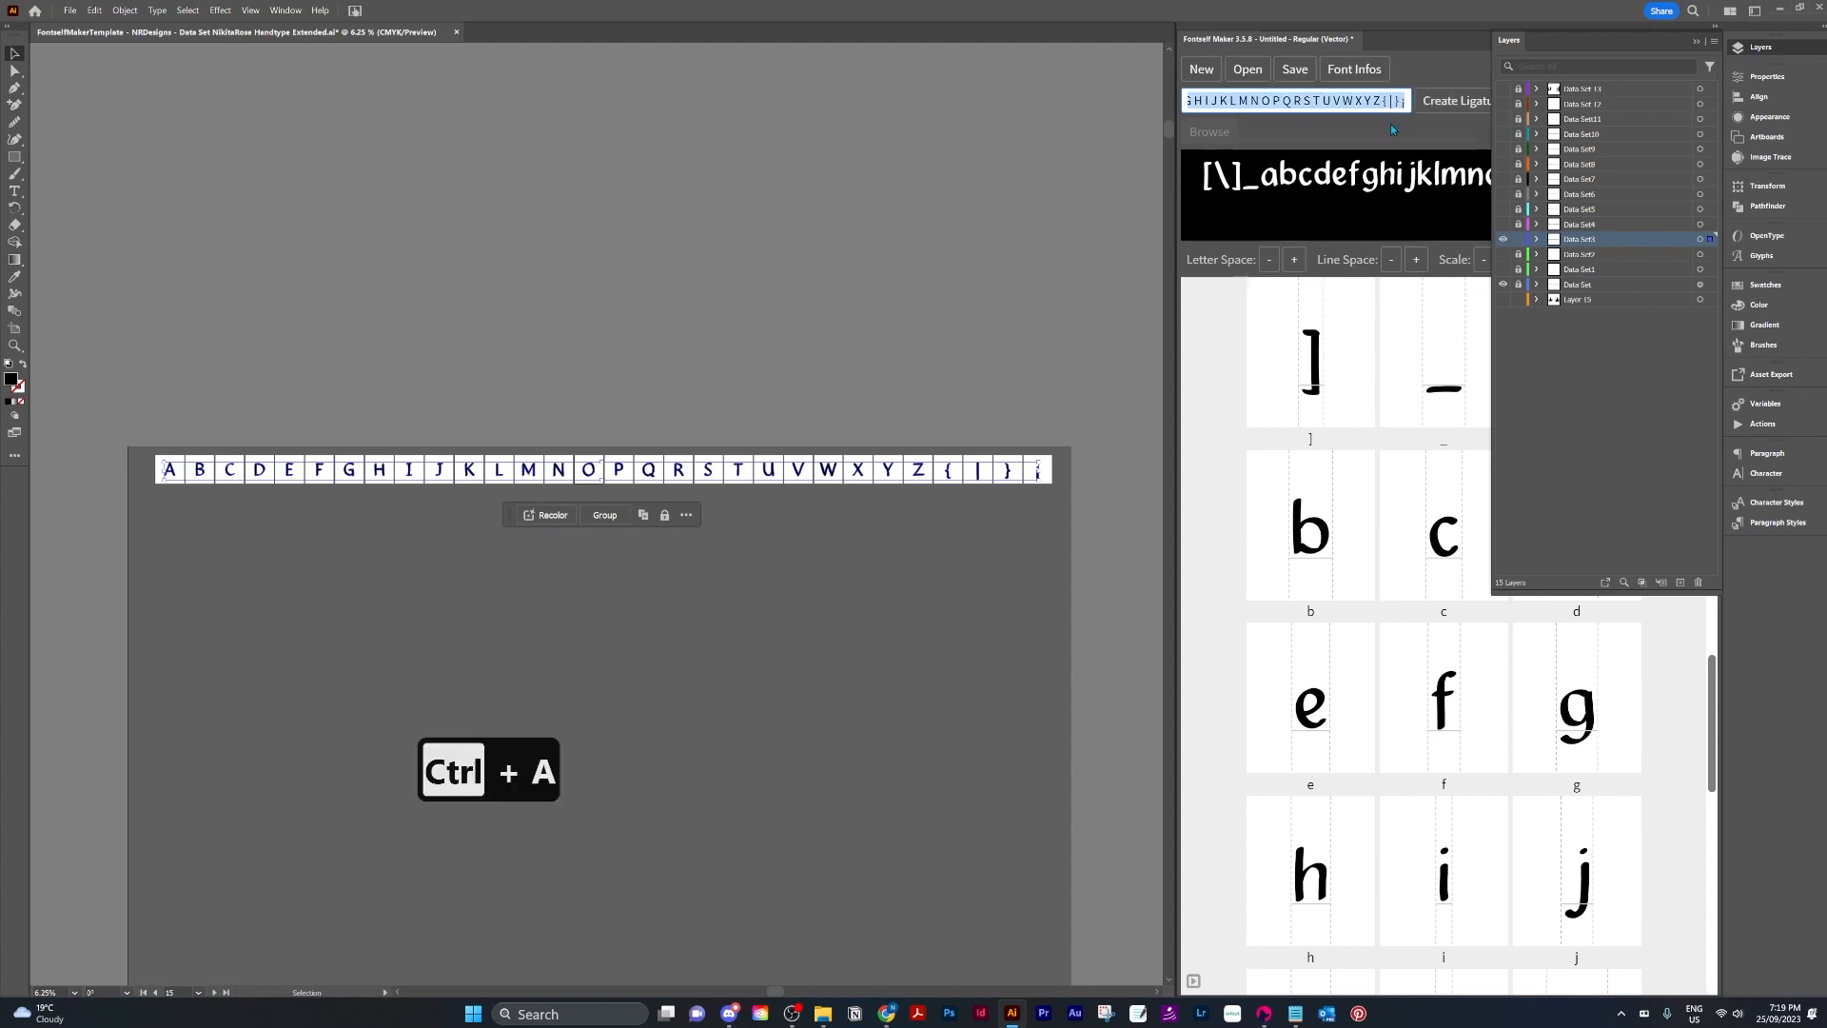
key(ctrl+x)
click(1296, 1013)
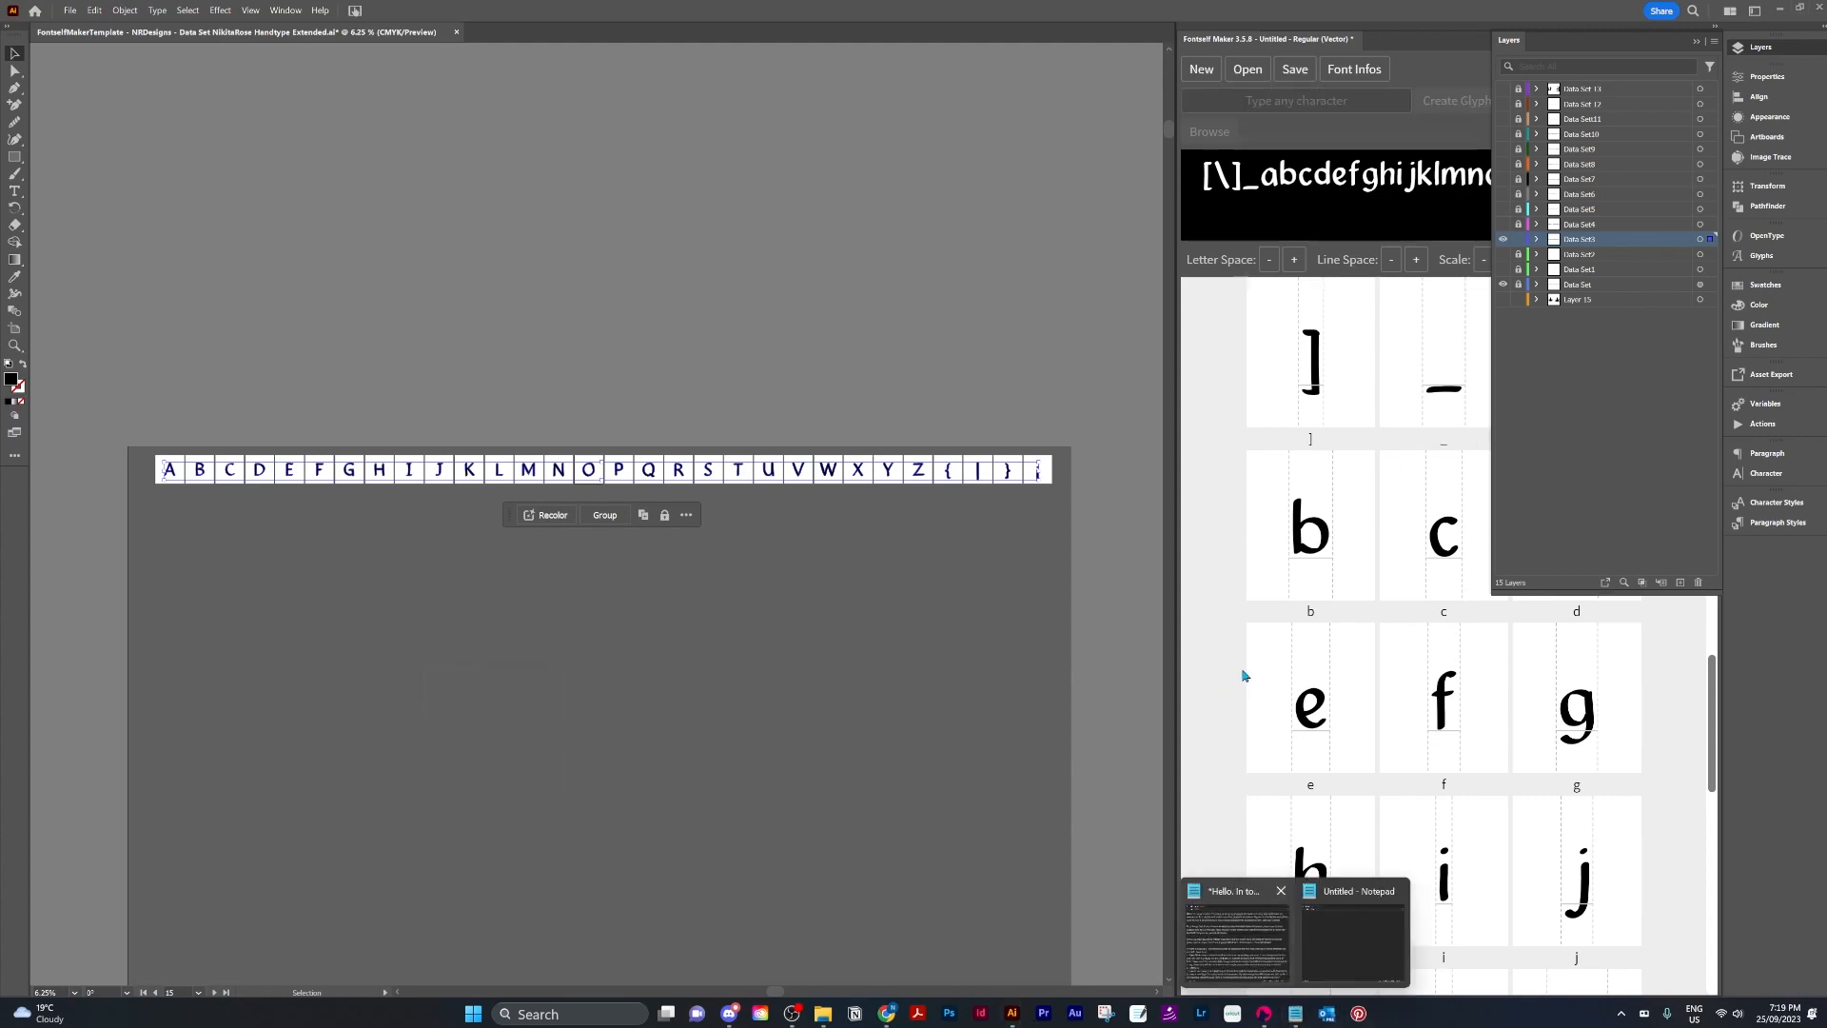
click(1379, 922)
key(ctrl+v)
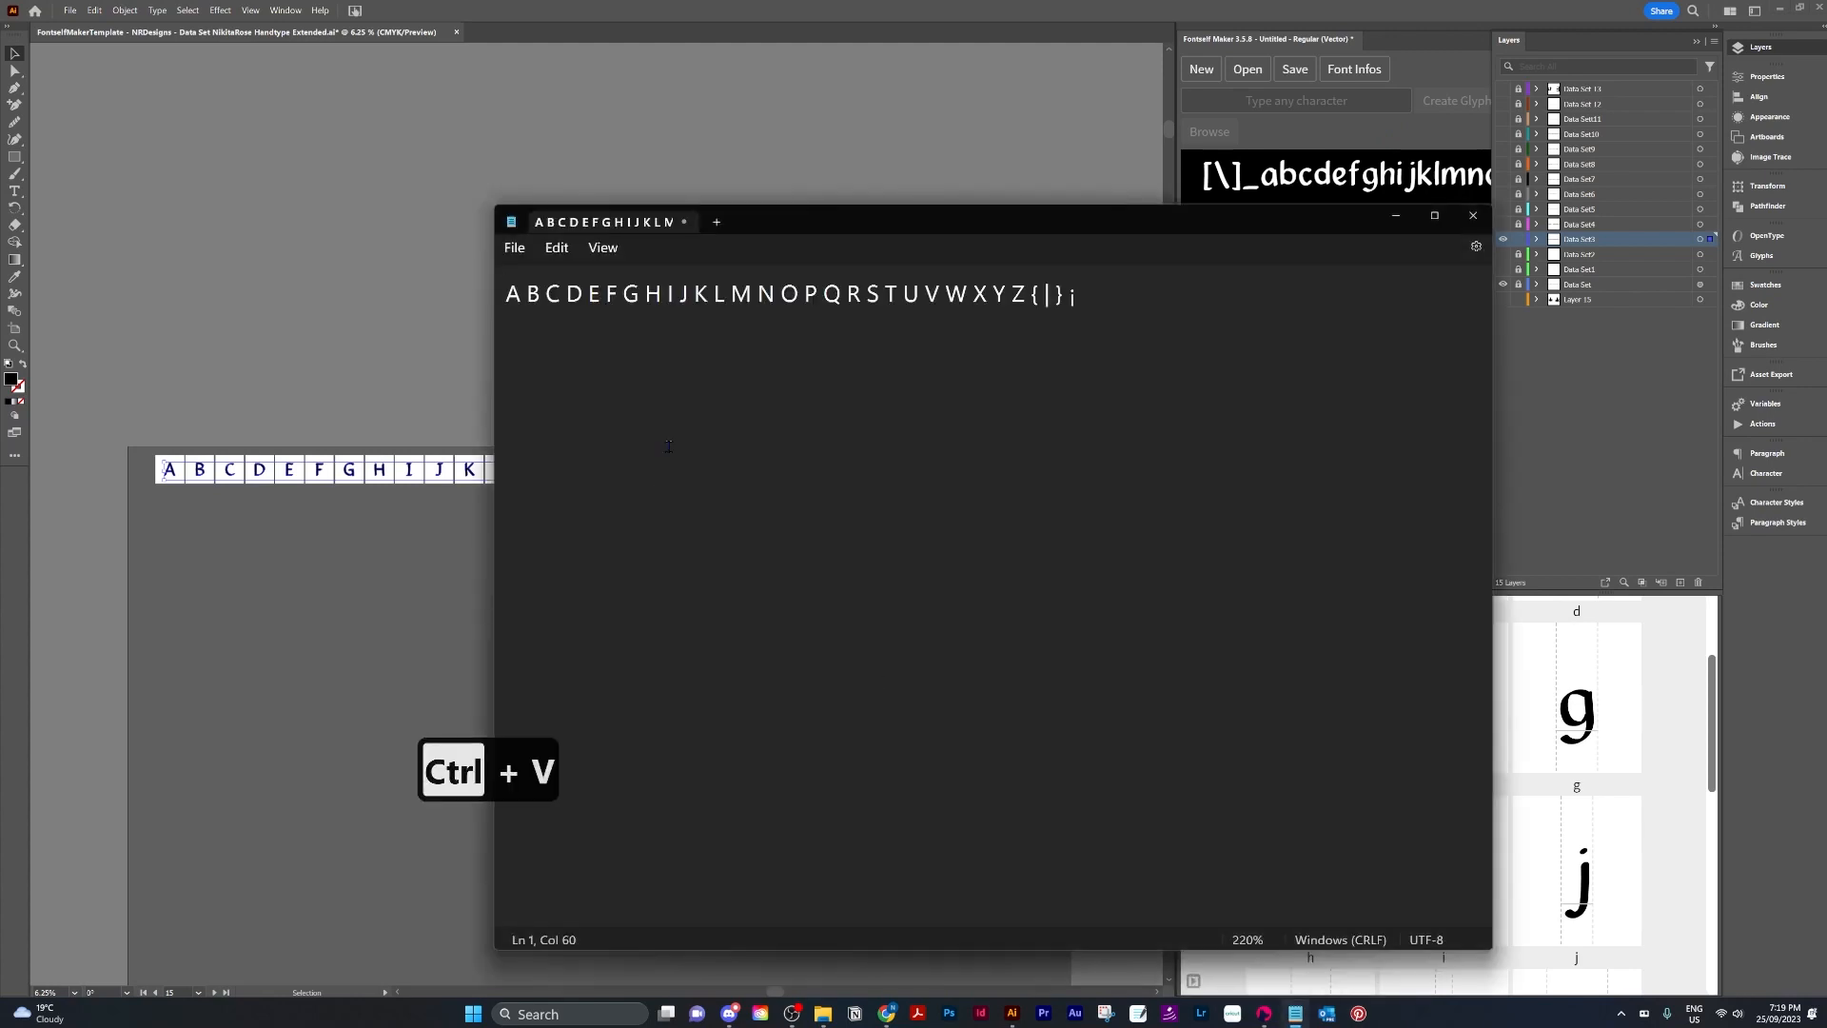
Replace every space between the uppercase characters with a comma and cut the resulting list.
key(ctrl+h)
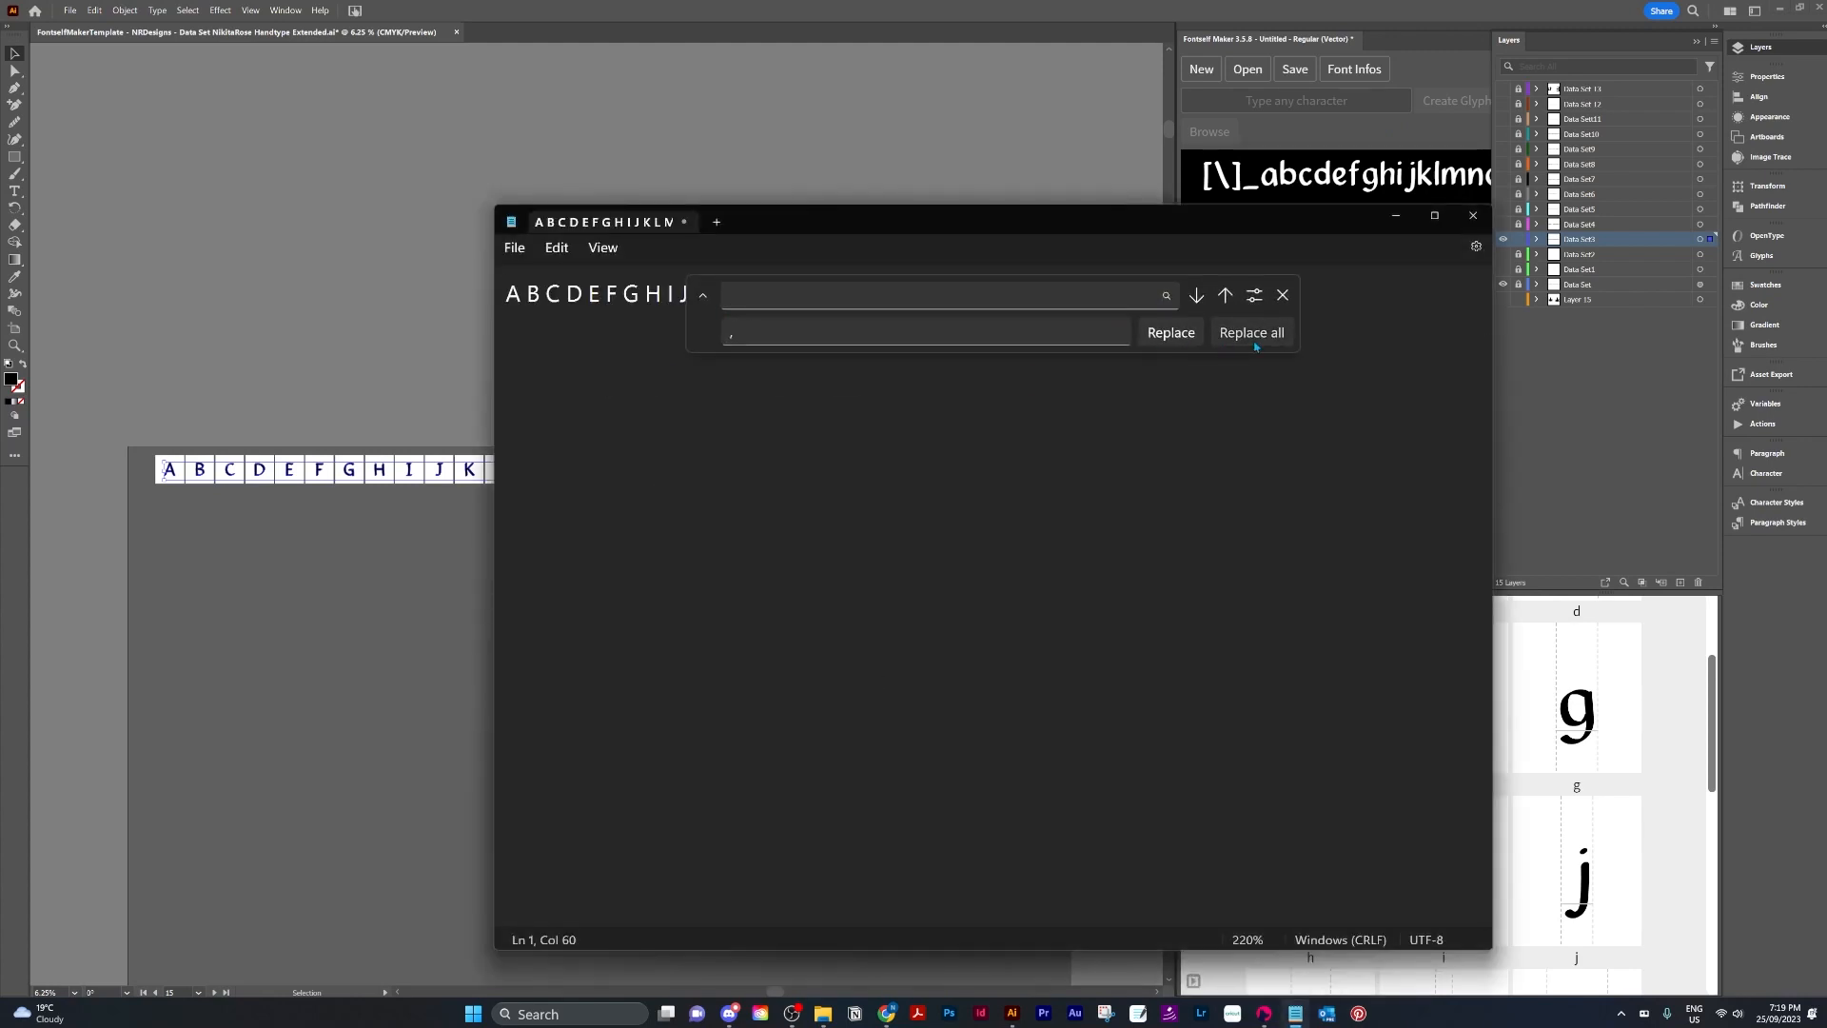
click(1252, 335)
click(1283, 295)
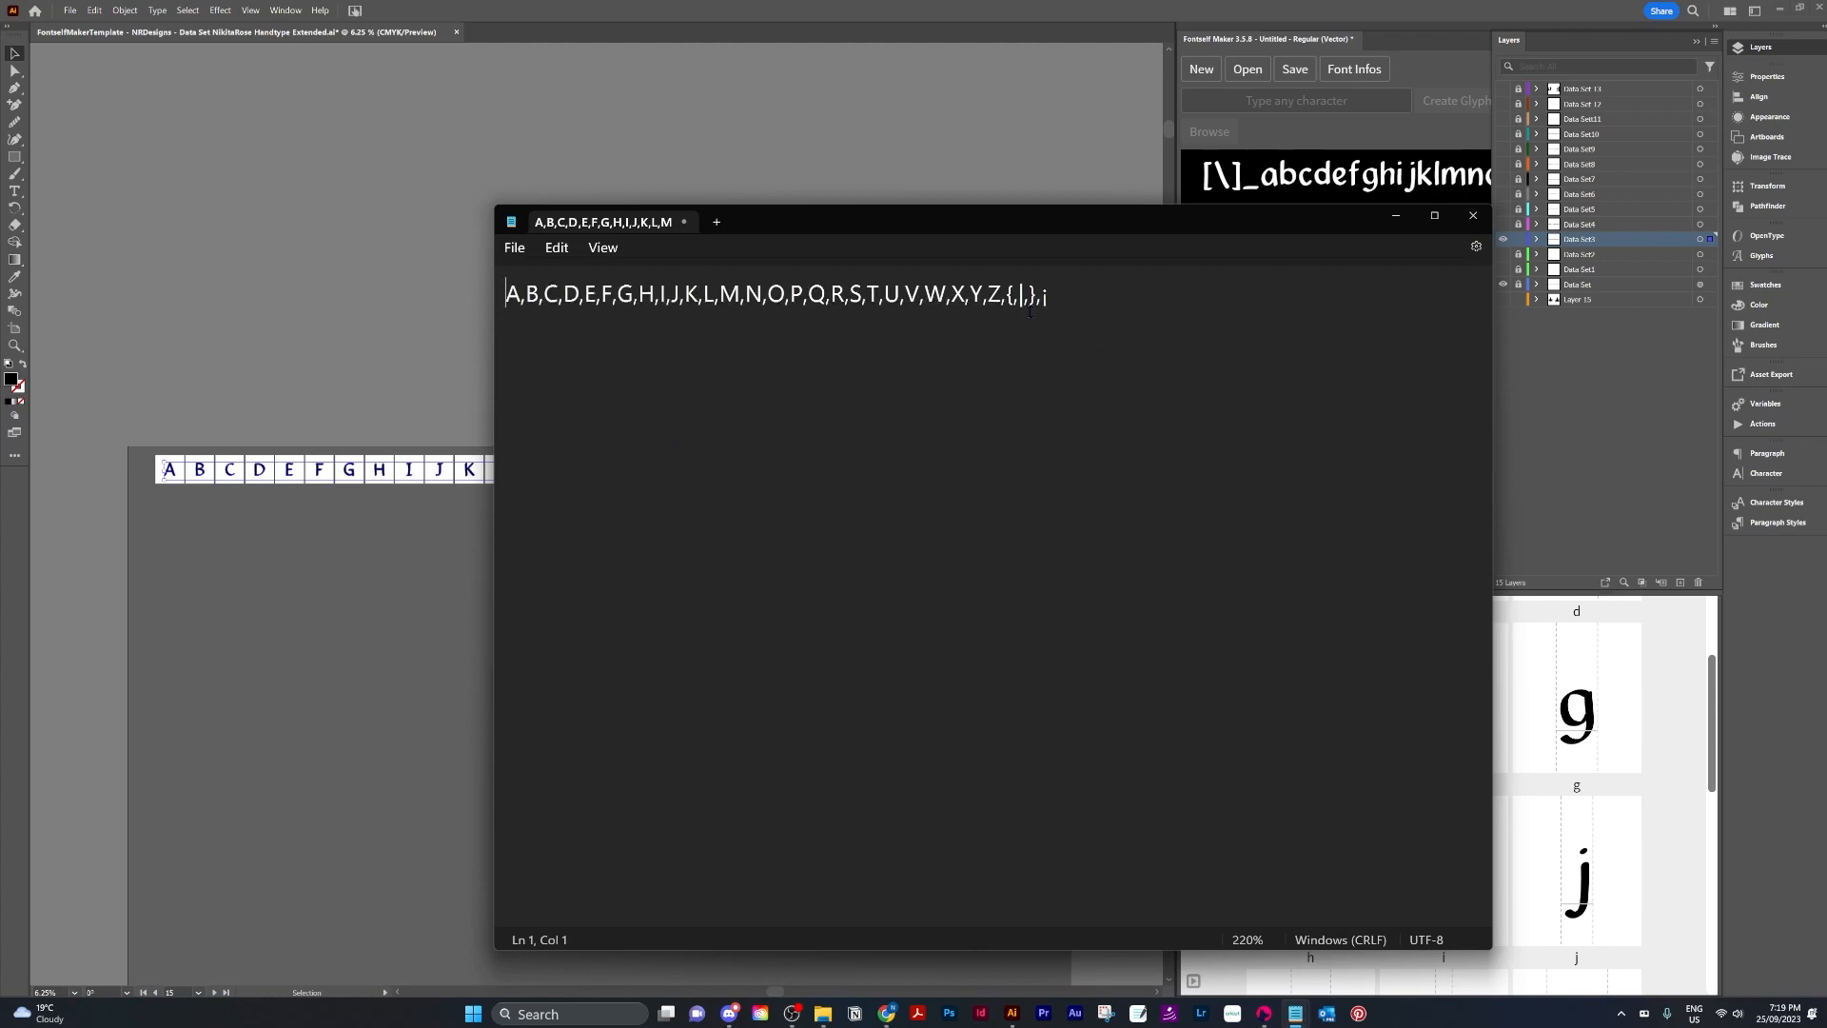
key(ctrl+a)
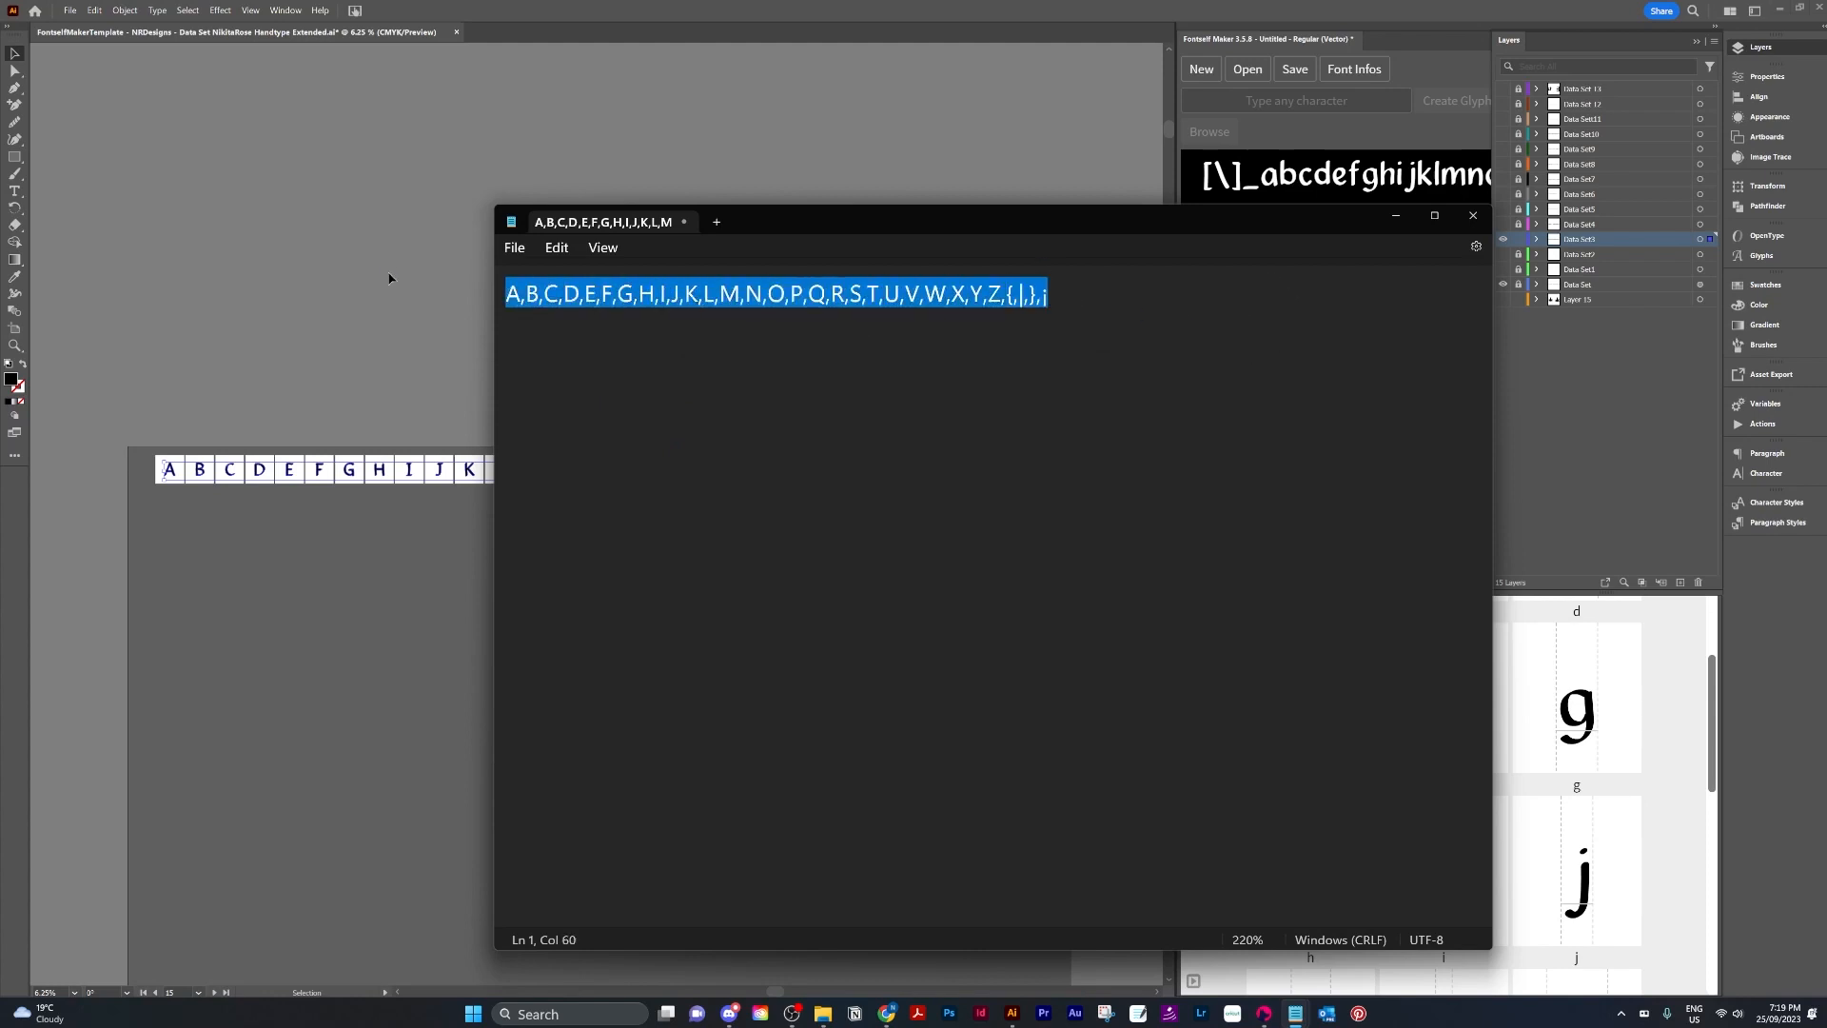
key(ctrl+x)
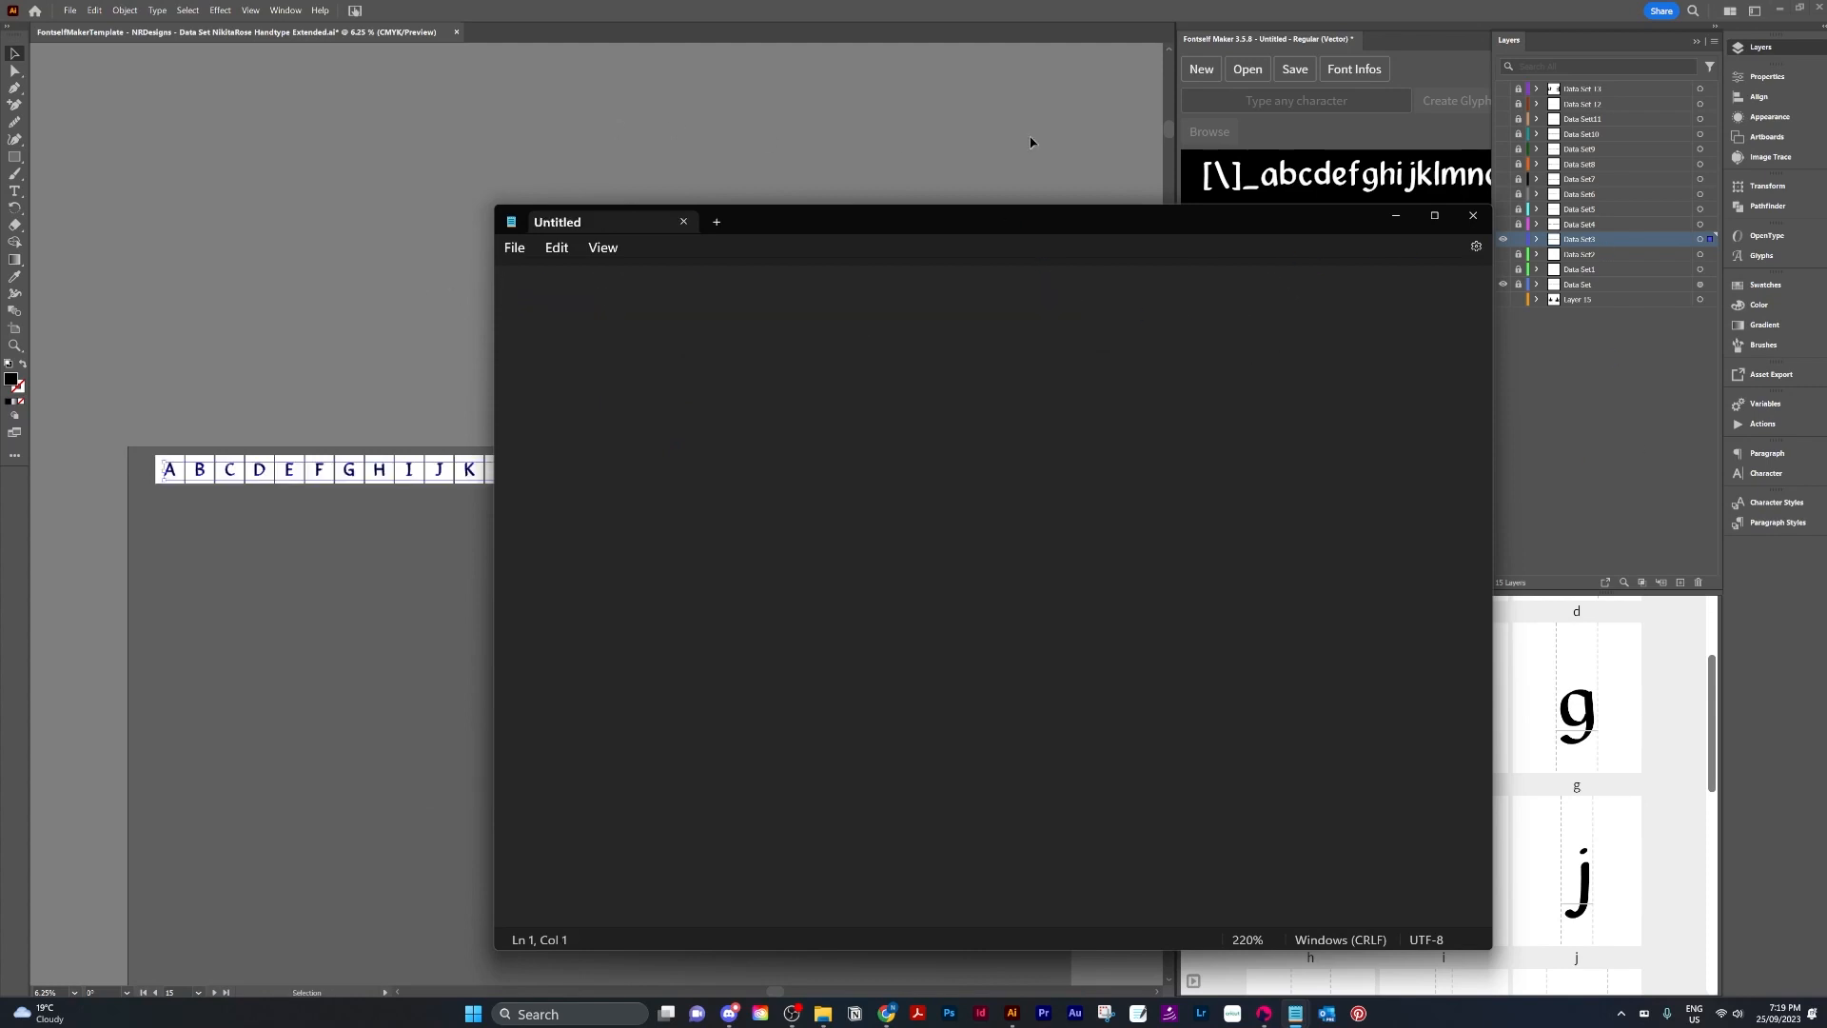
Paste the comma-separated list into the character field and create 30 glyphs from the uppercase characters.
click(1269, 101)
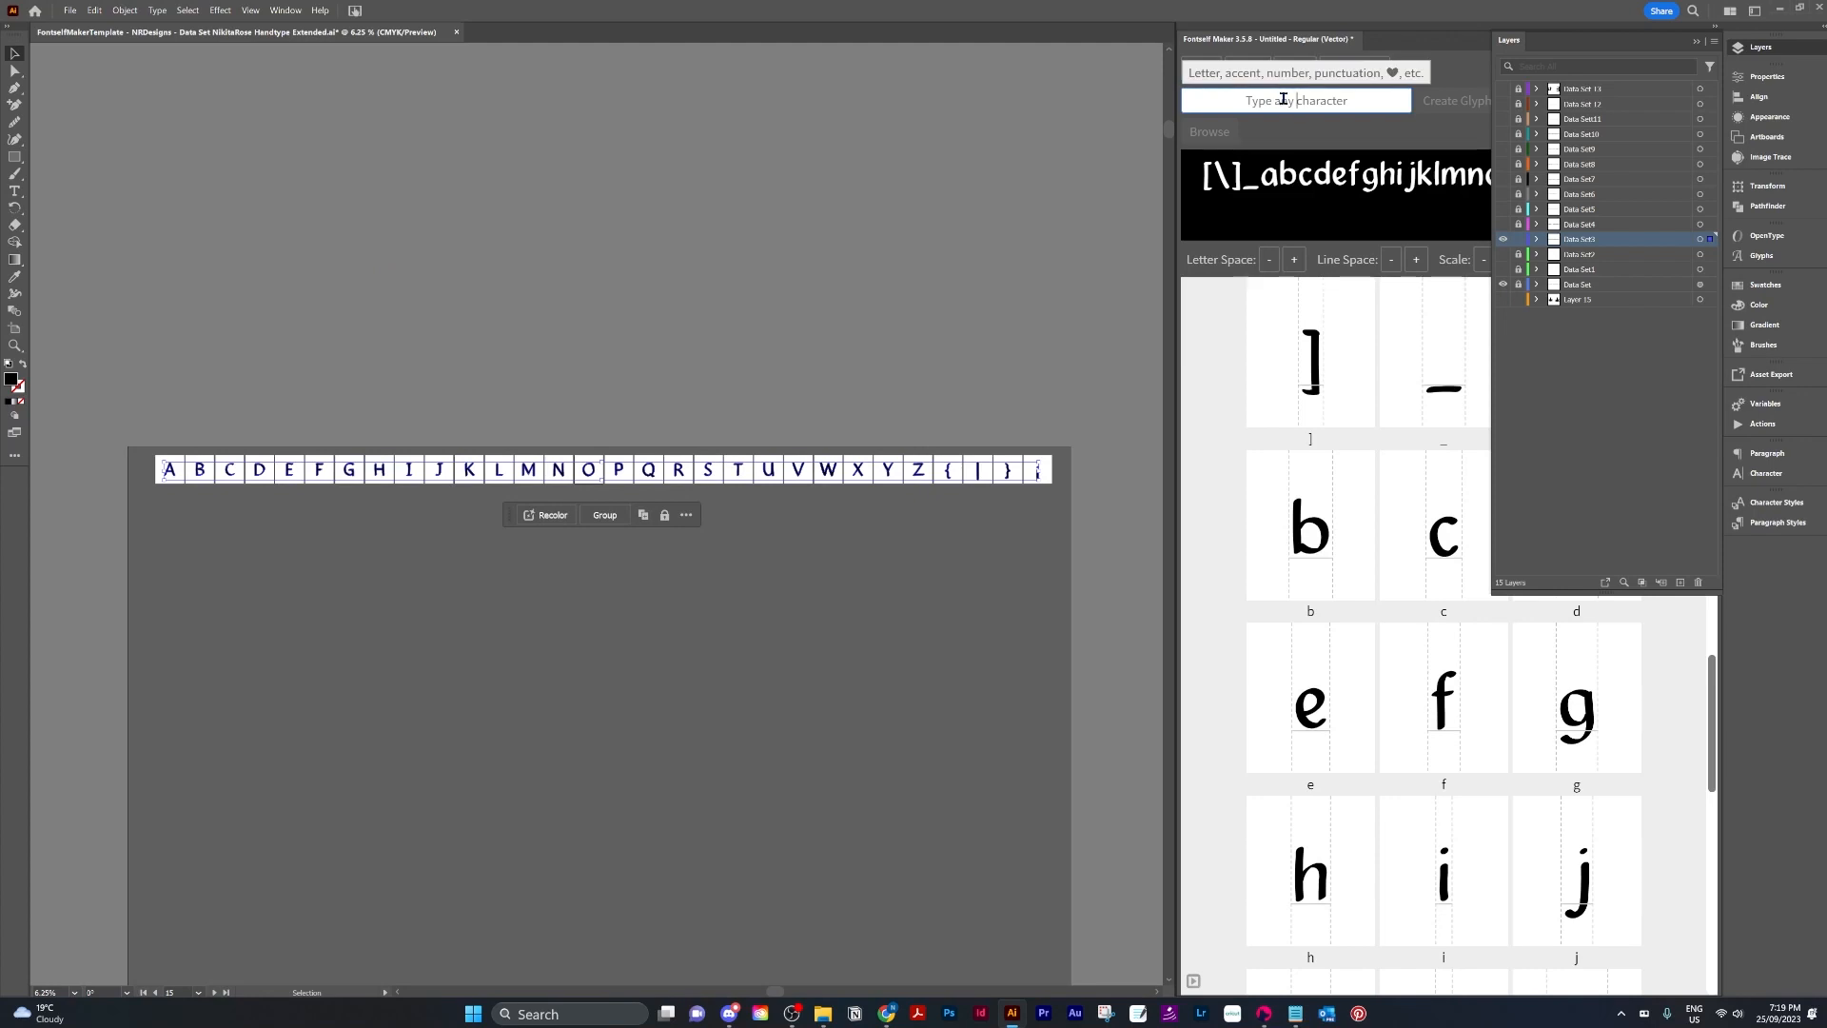
key(ctrl+v)
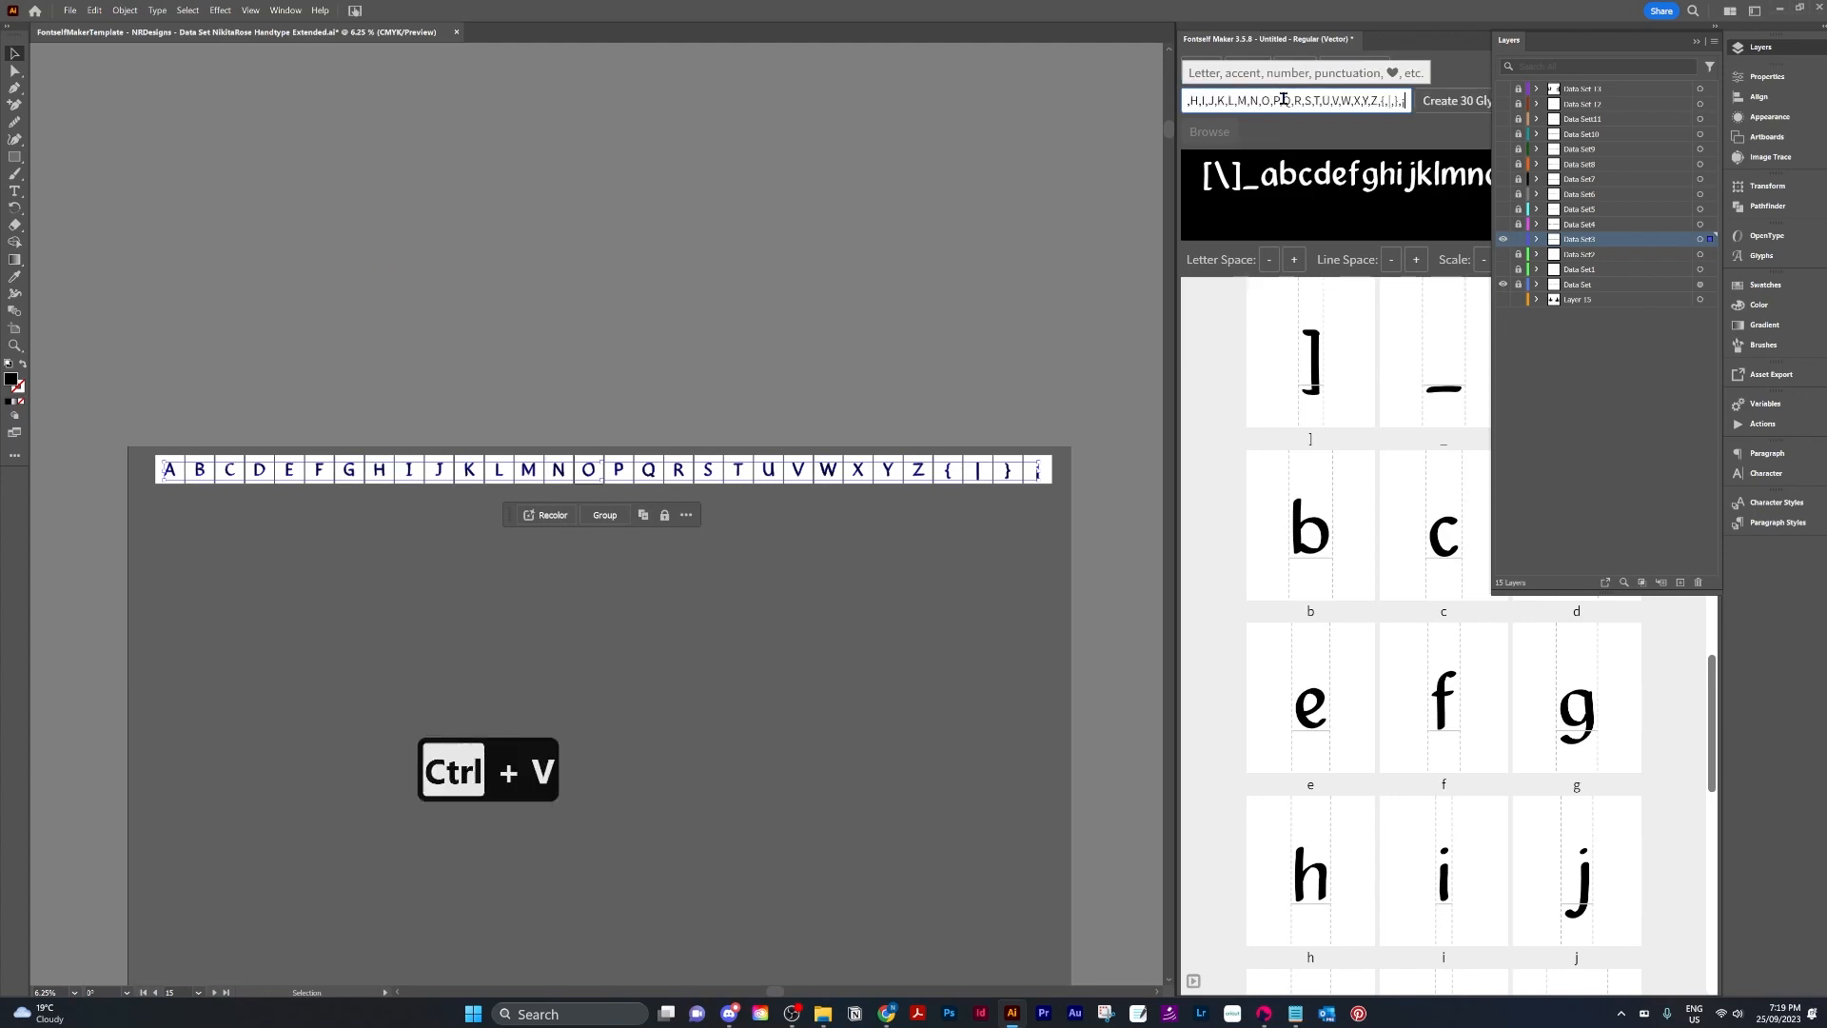
click(1698, 43)
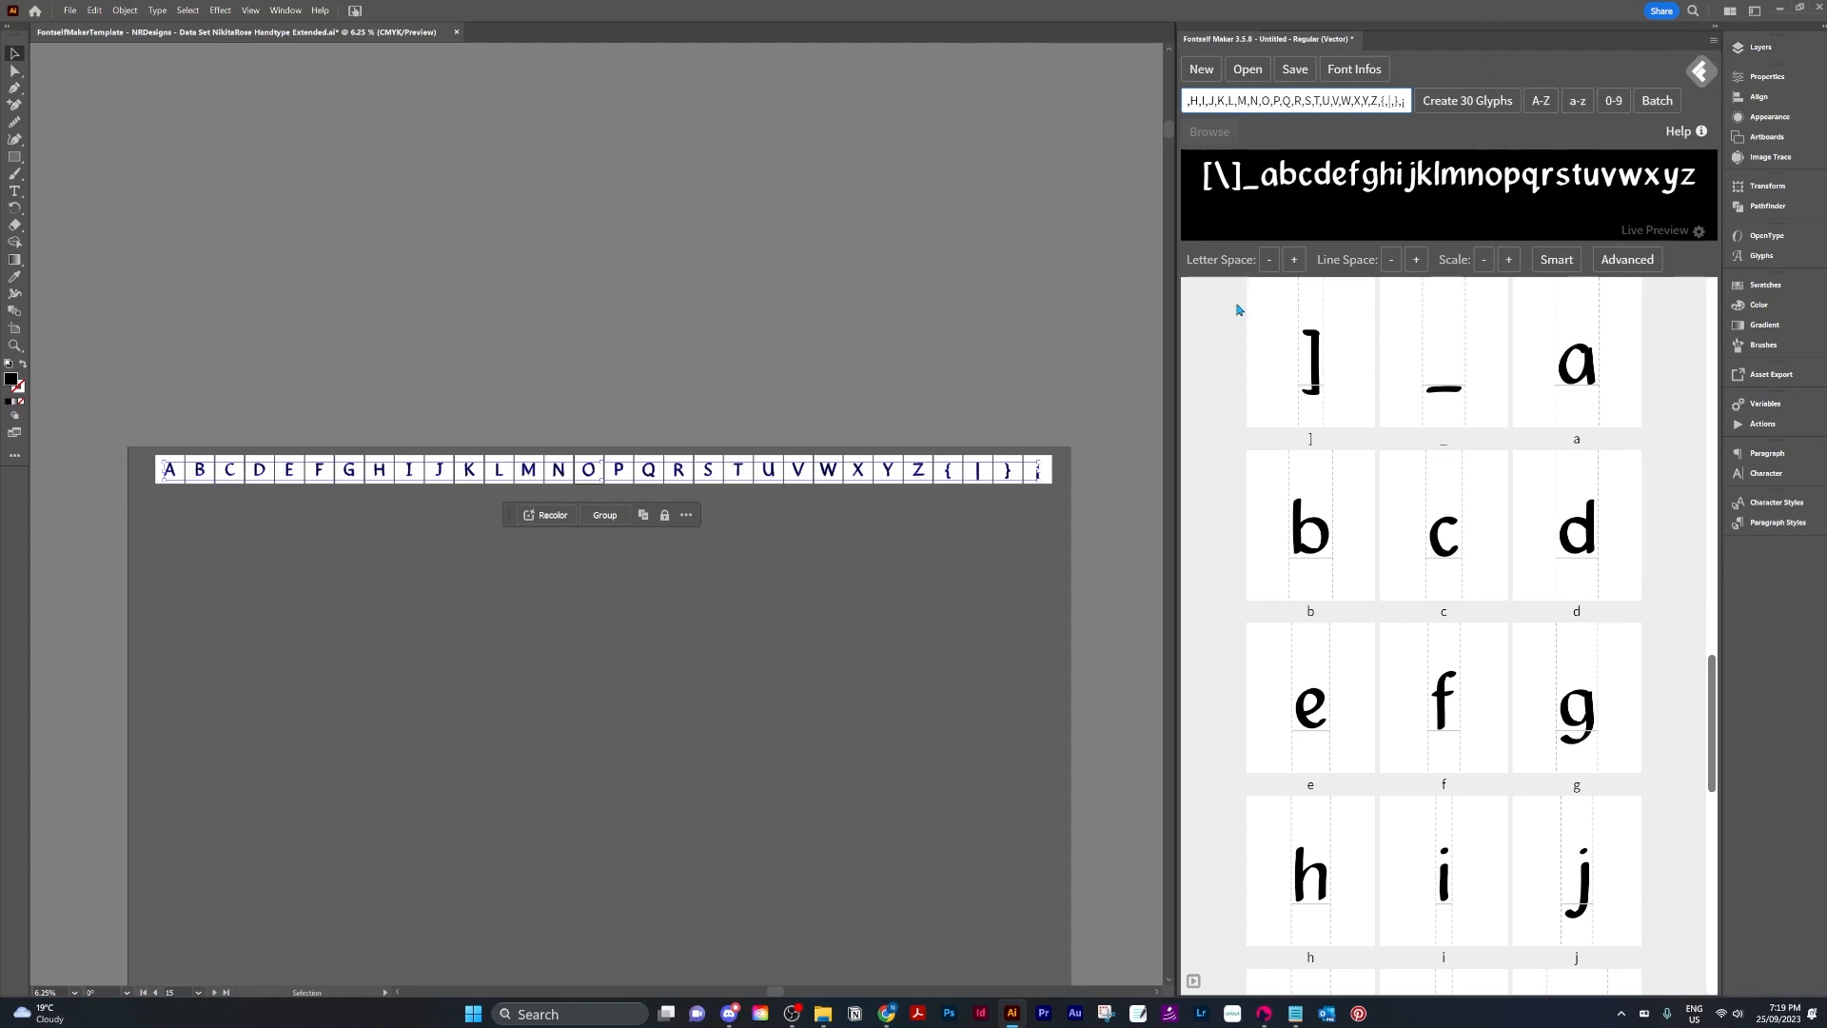
click(1467, 103)
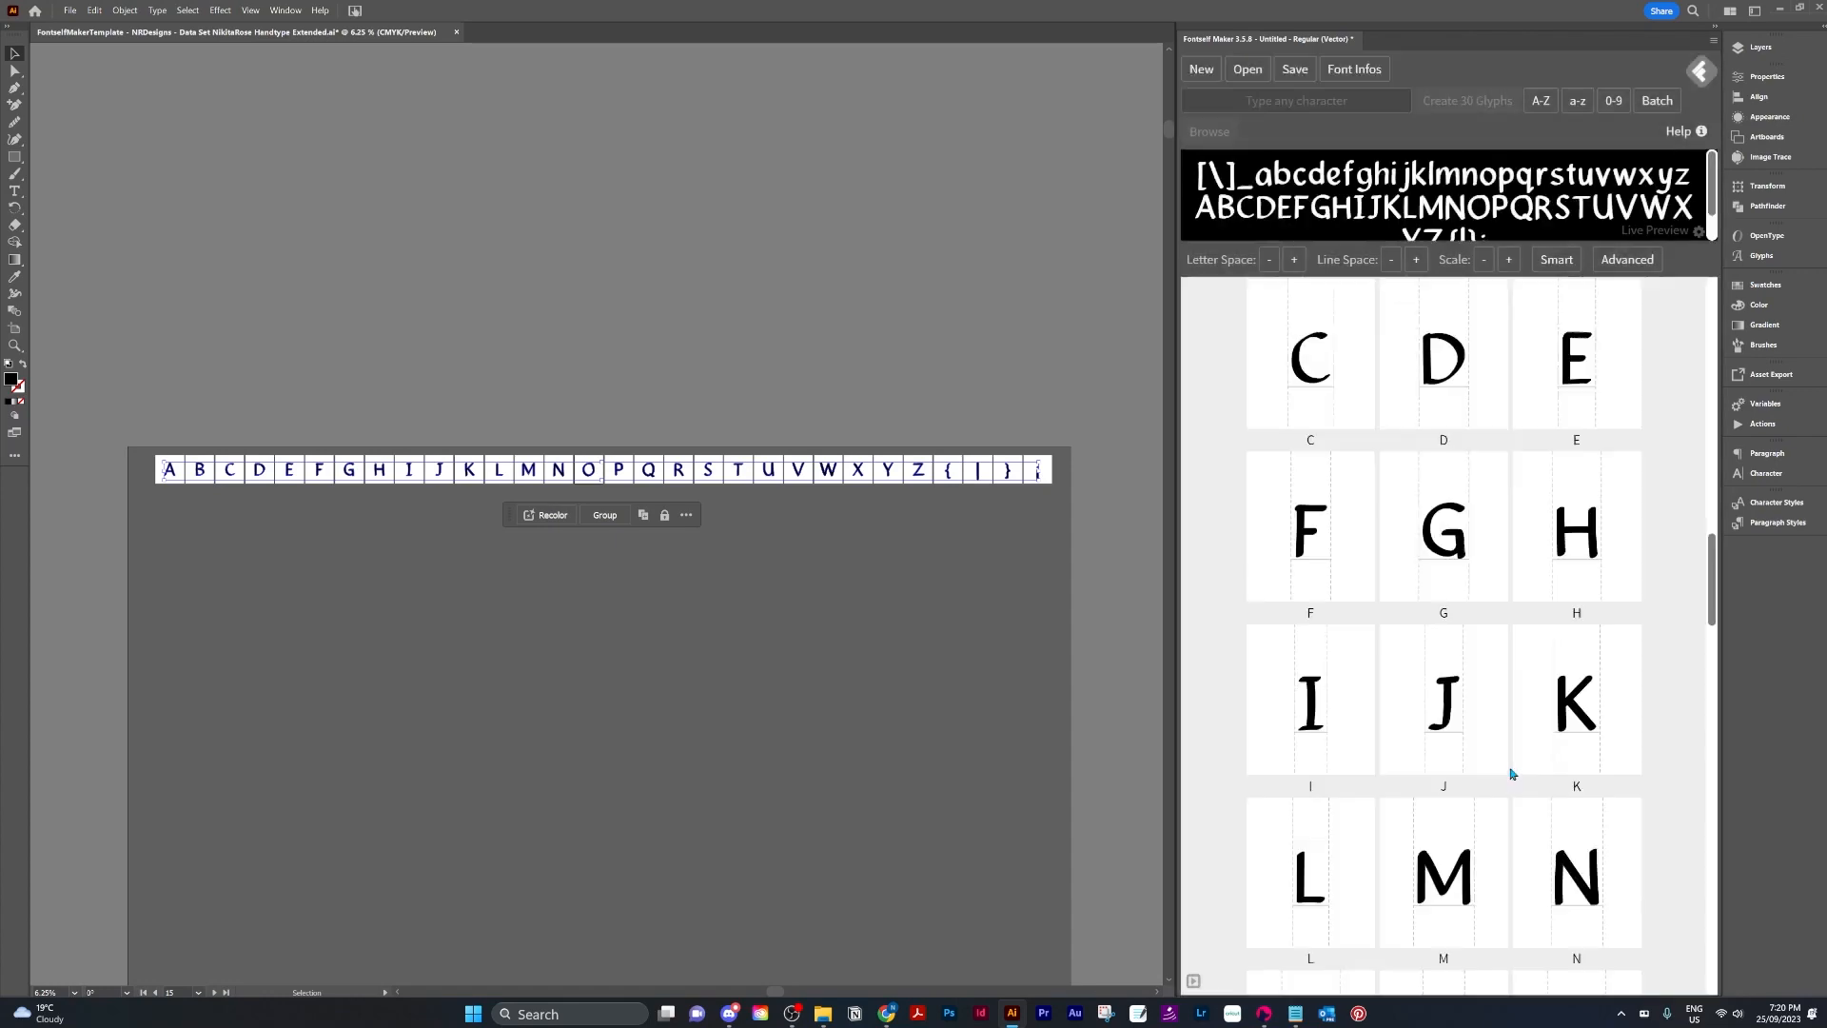
Enlarge the live preview area and briefly review the data-set variables.
scroll(1512, 774, down, 15)
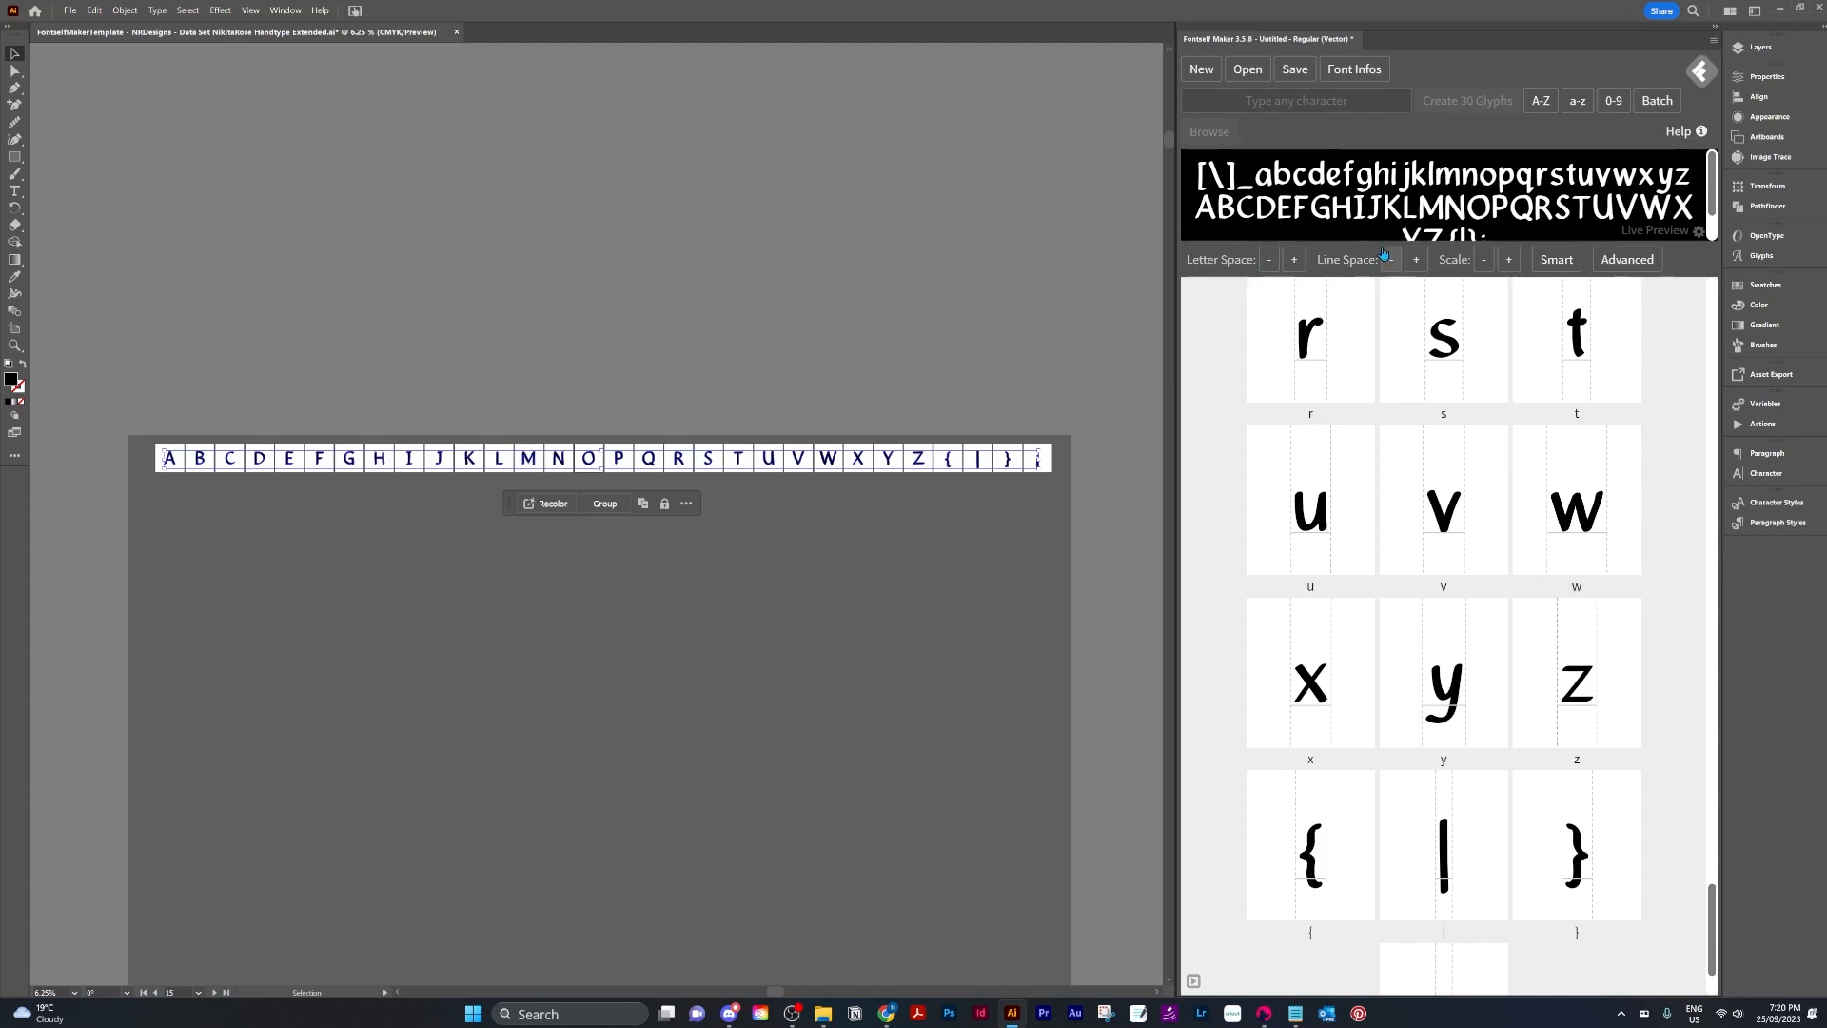
drag(1373, 241, 1357, 406)
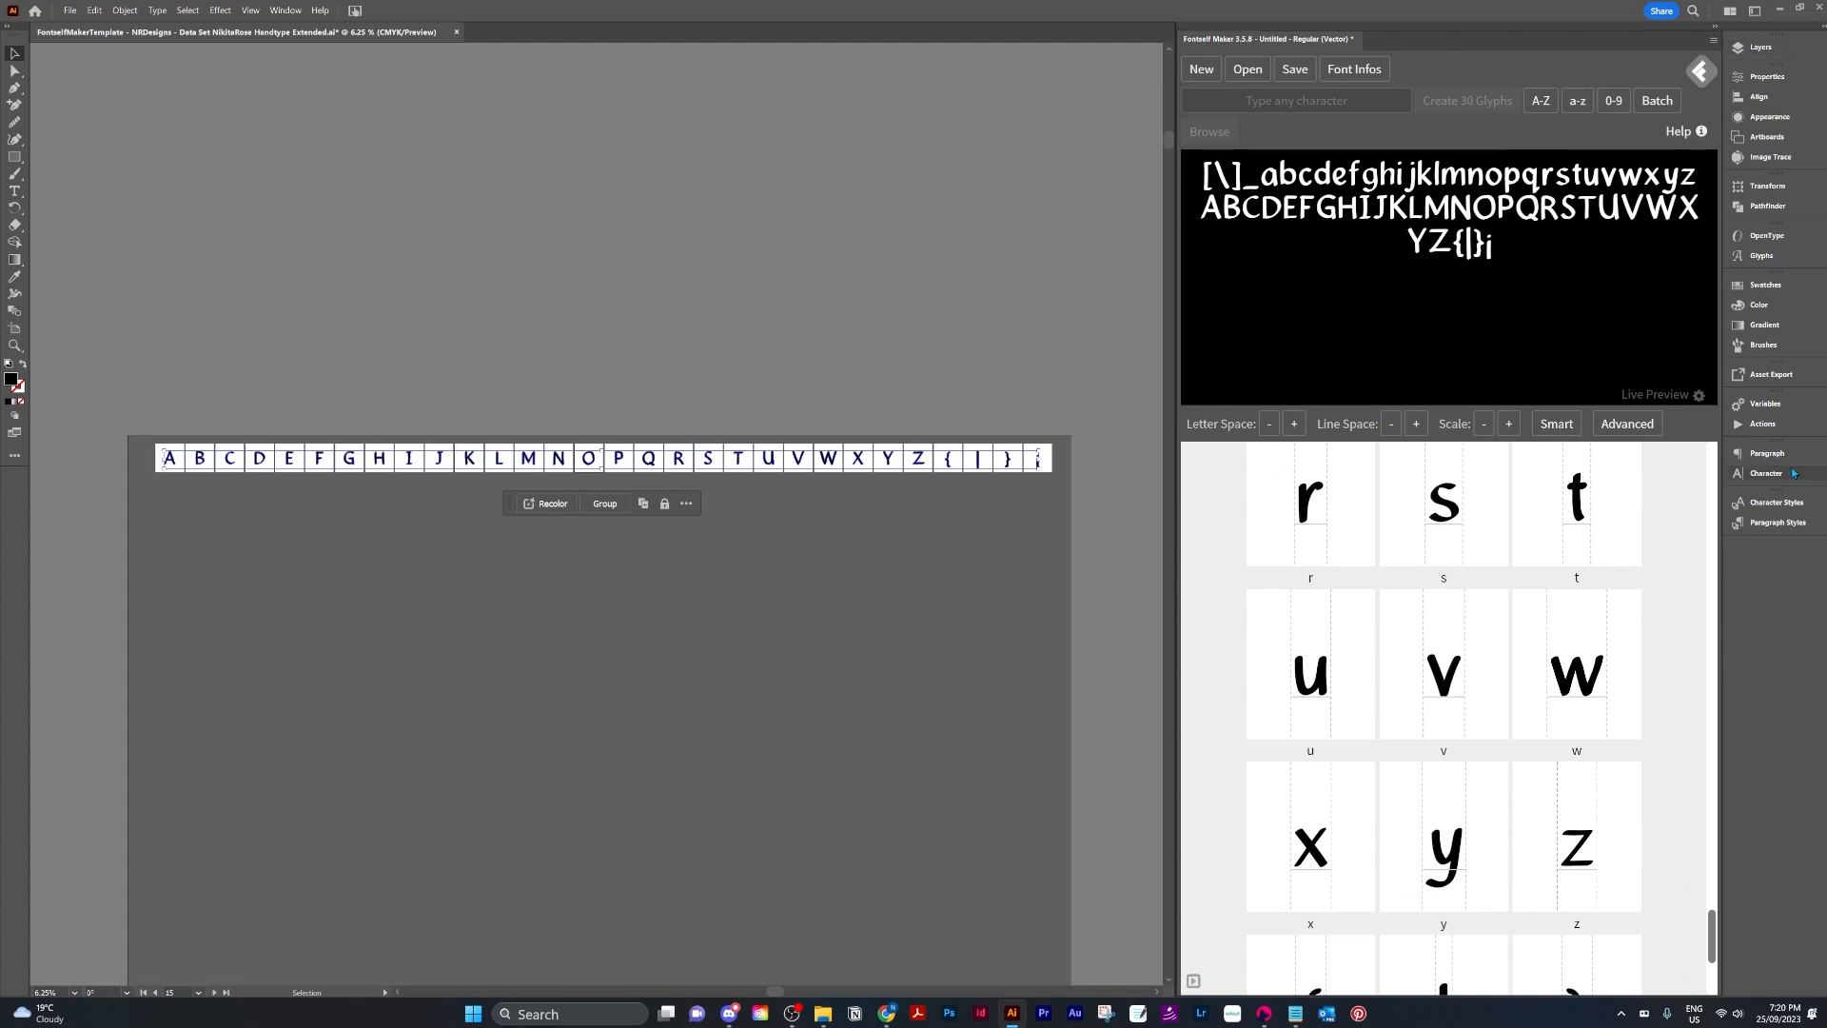
click(1789, 410)
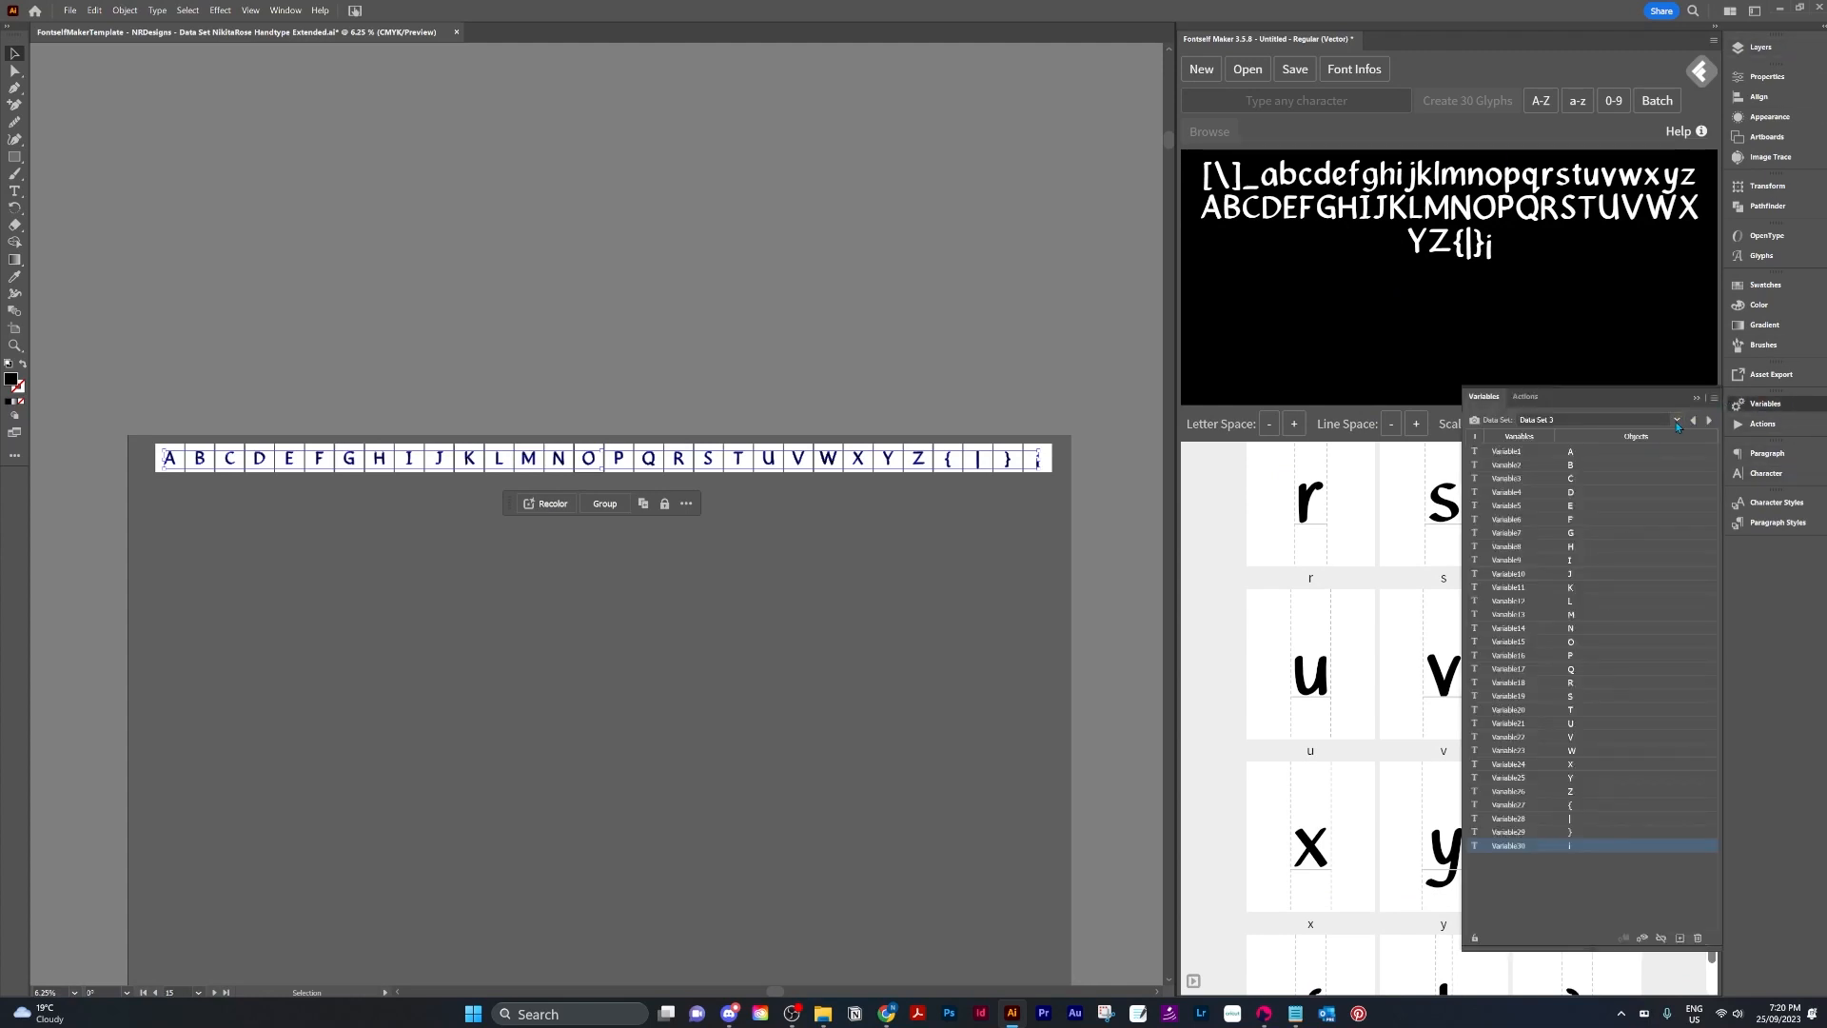
click(1710, 421)
click(1770, 56)
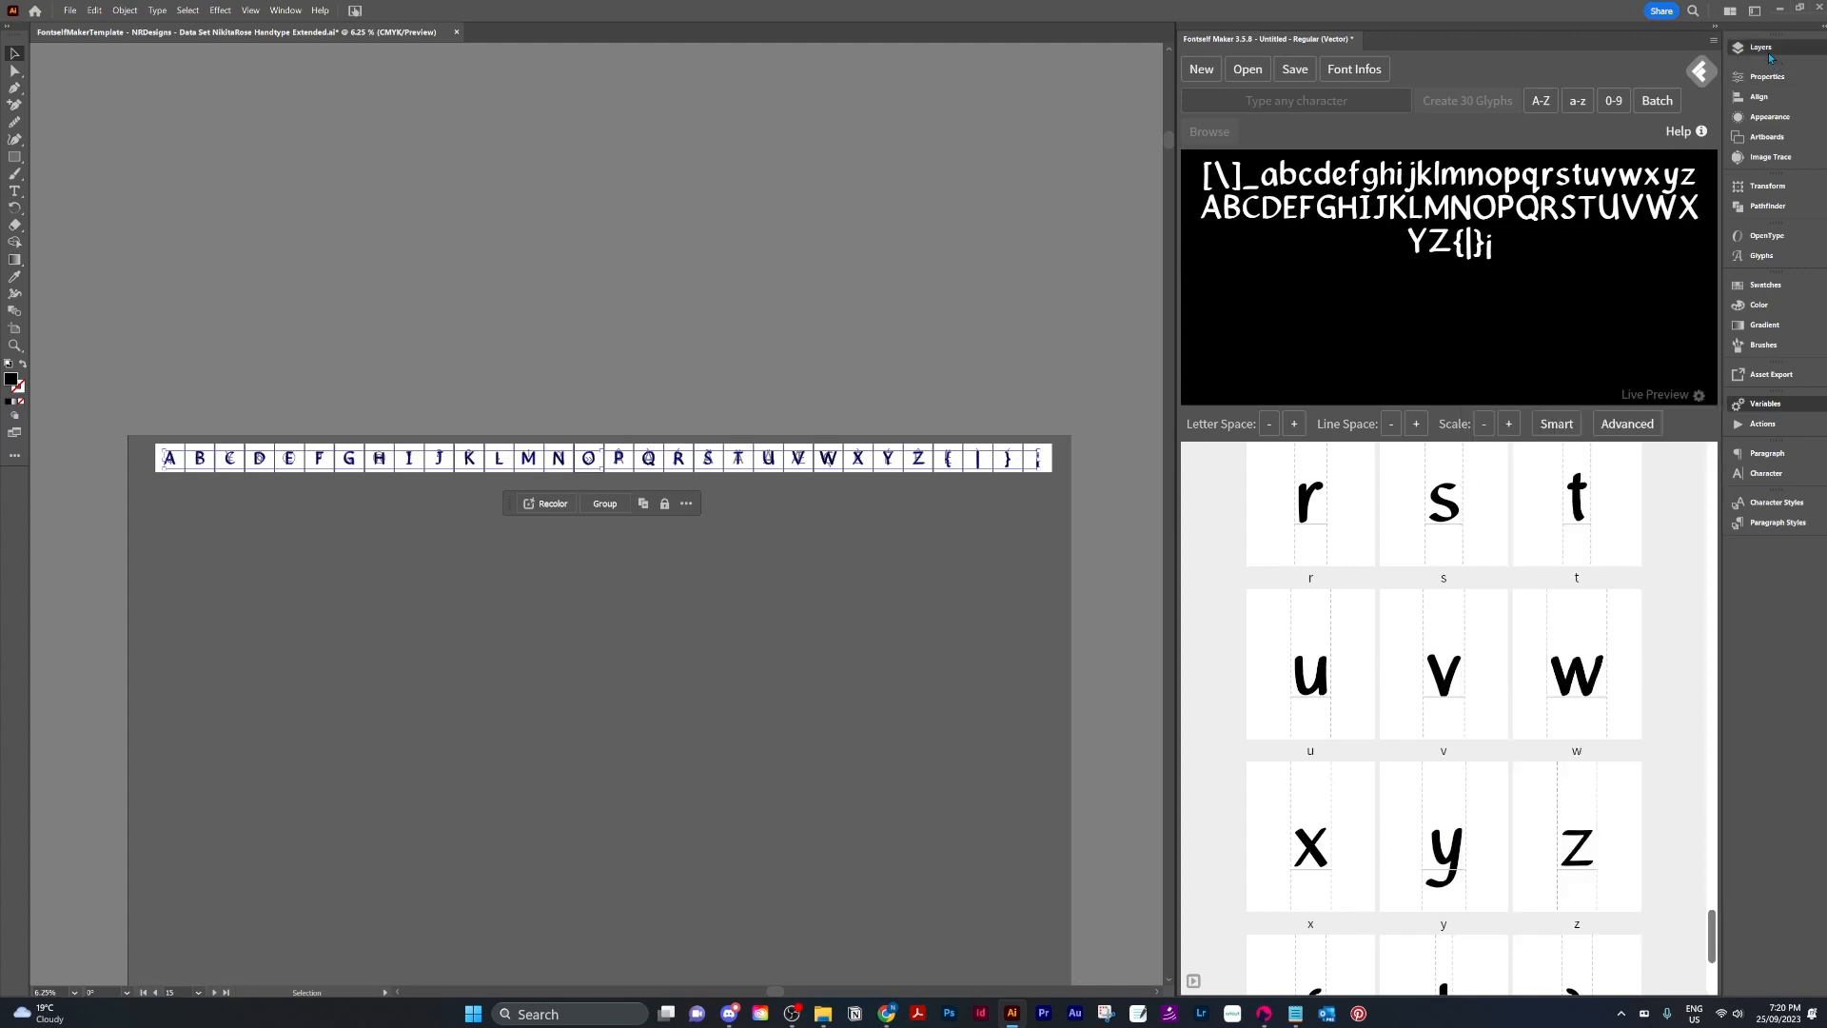
Hide the uppercase data-set layer, show the Data Set4 layer, and select all of its characters on the artboard.
click(1751, 50)
click(1505, 240)
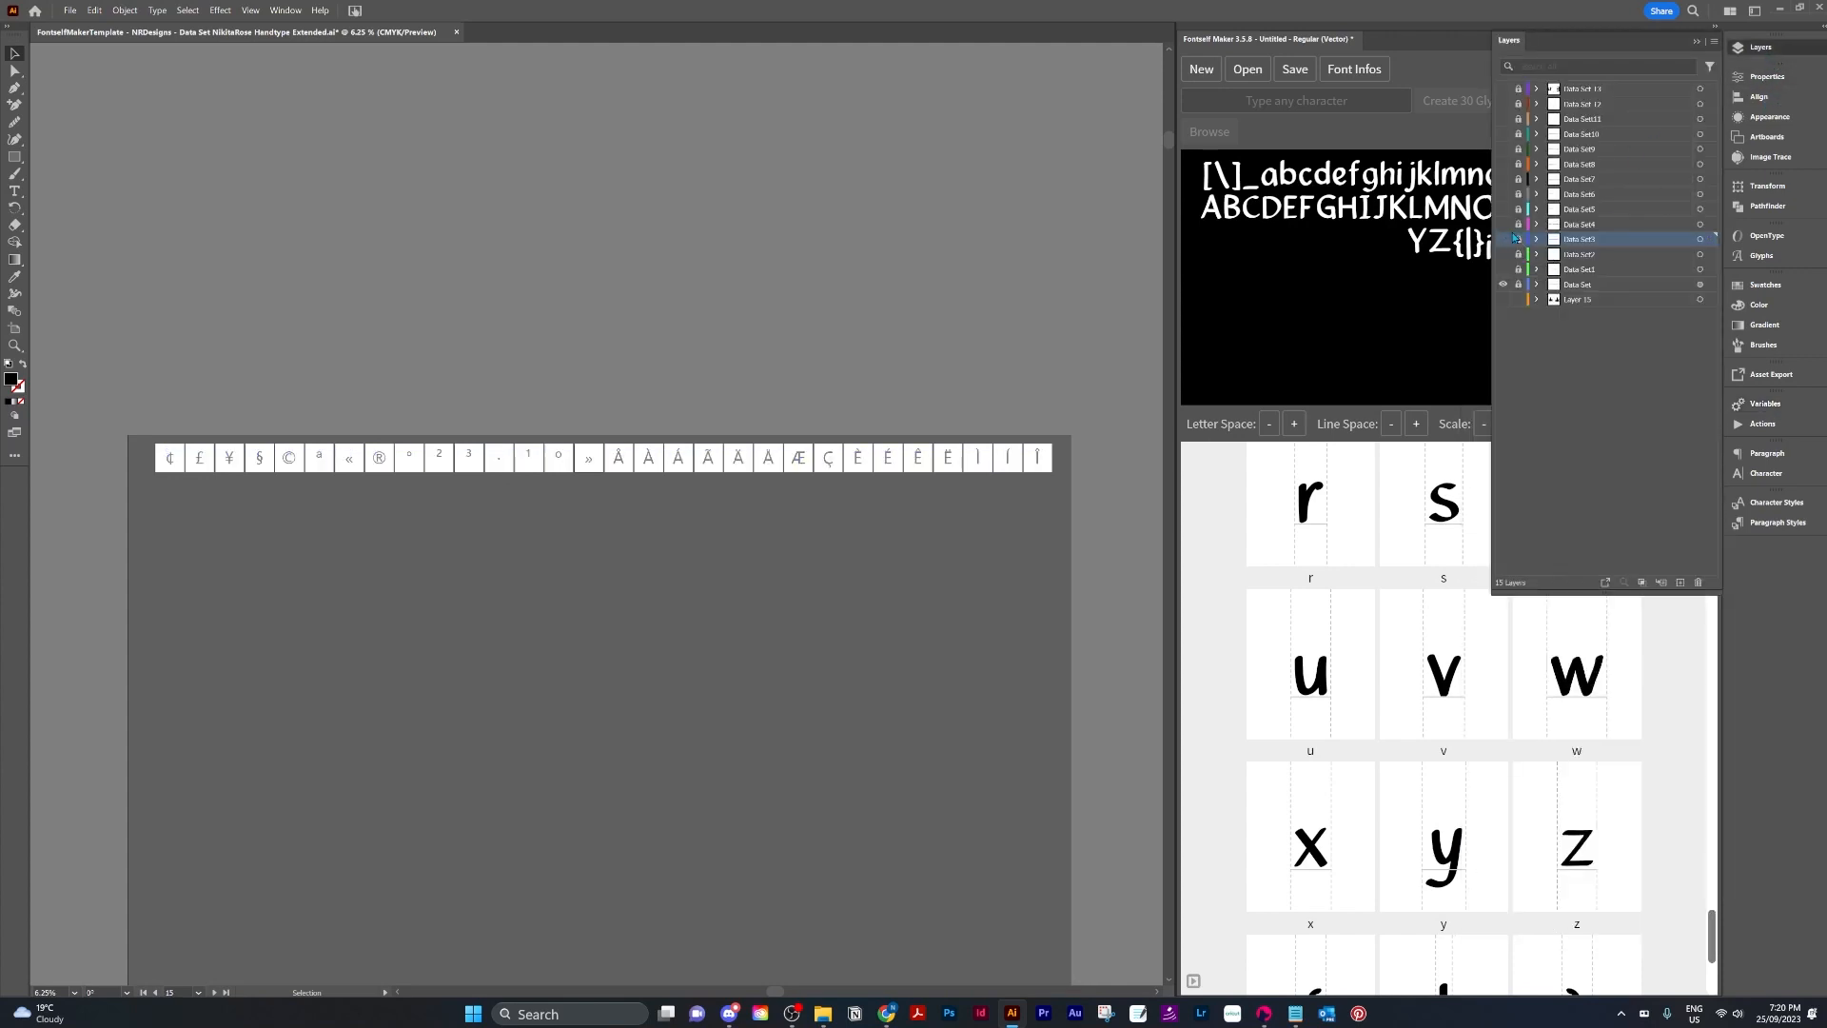
click(1503, 225)
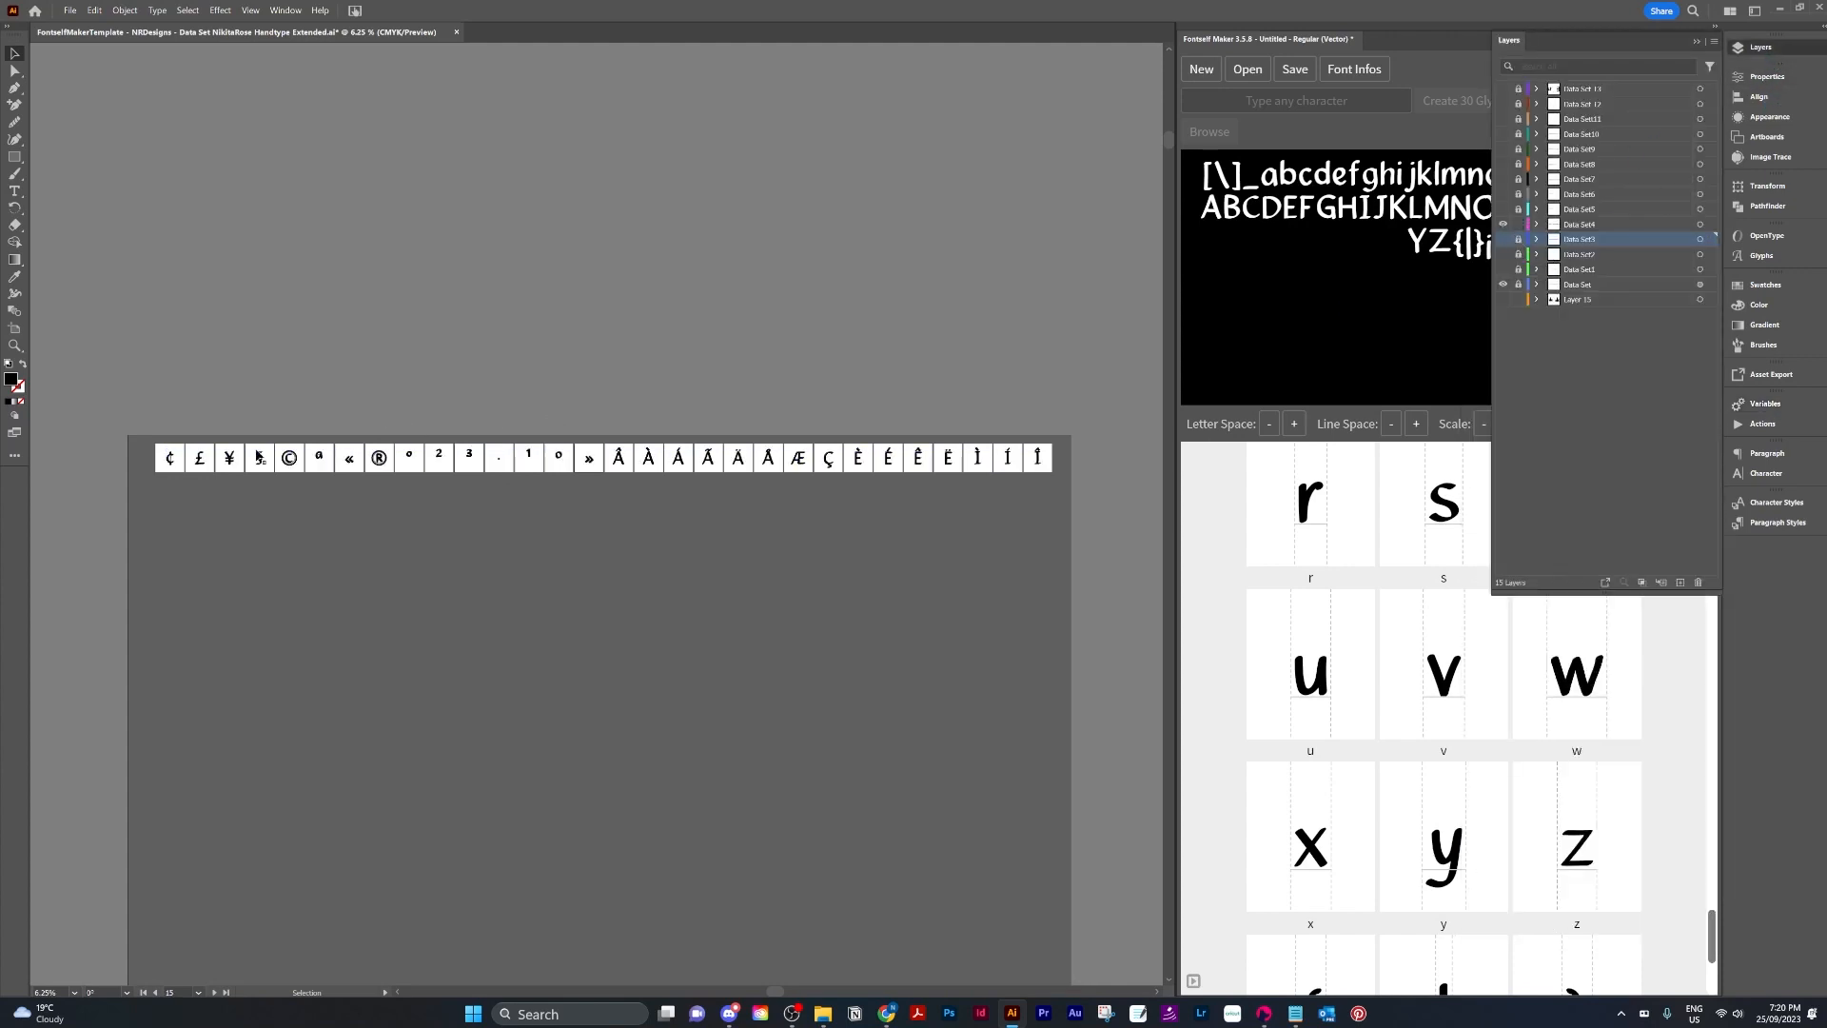
drag(1084, 510, 1084, 510)
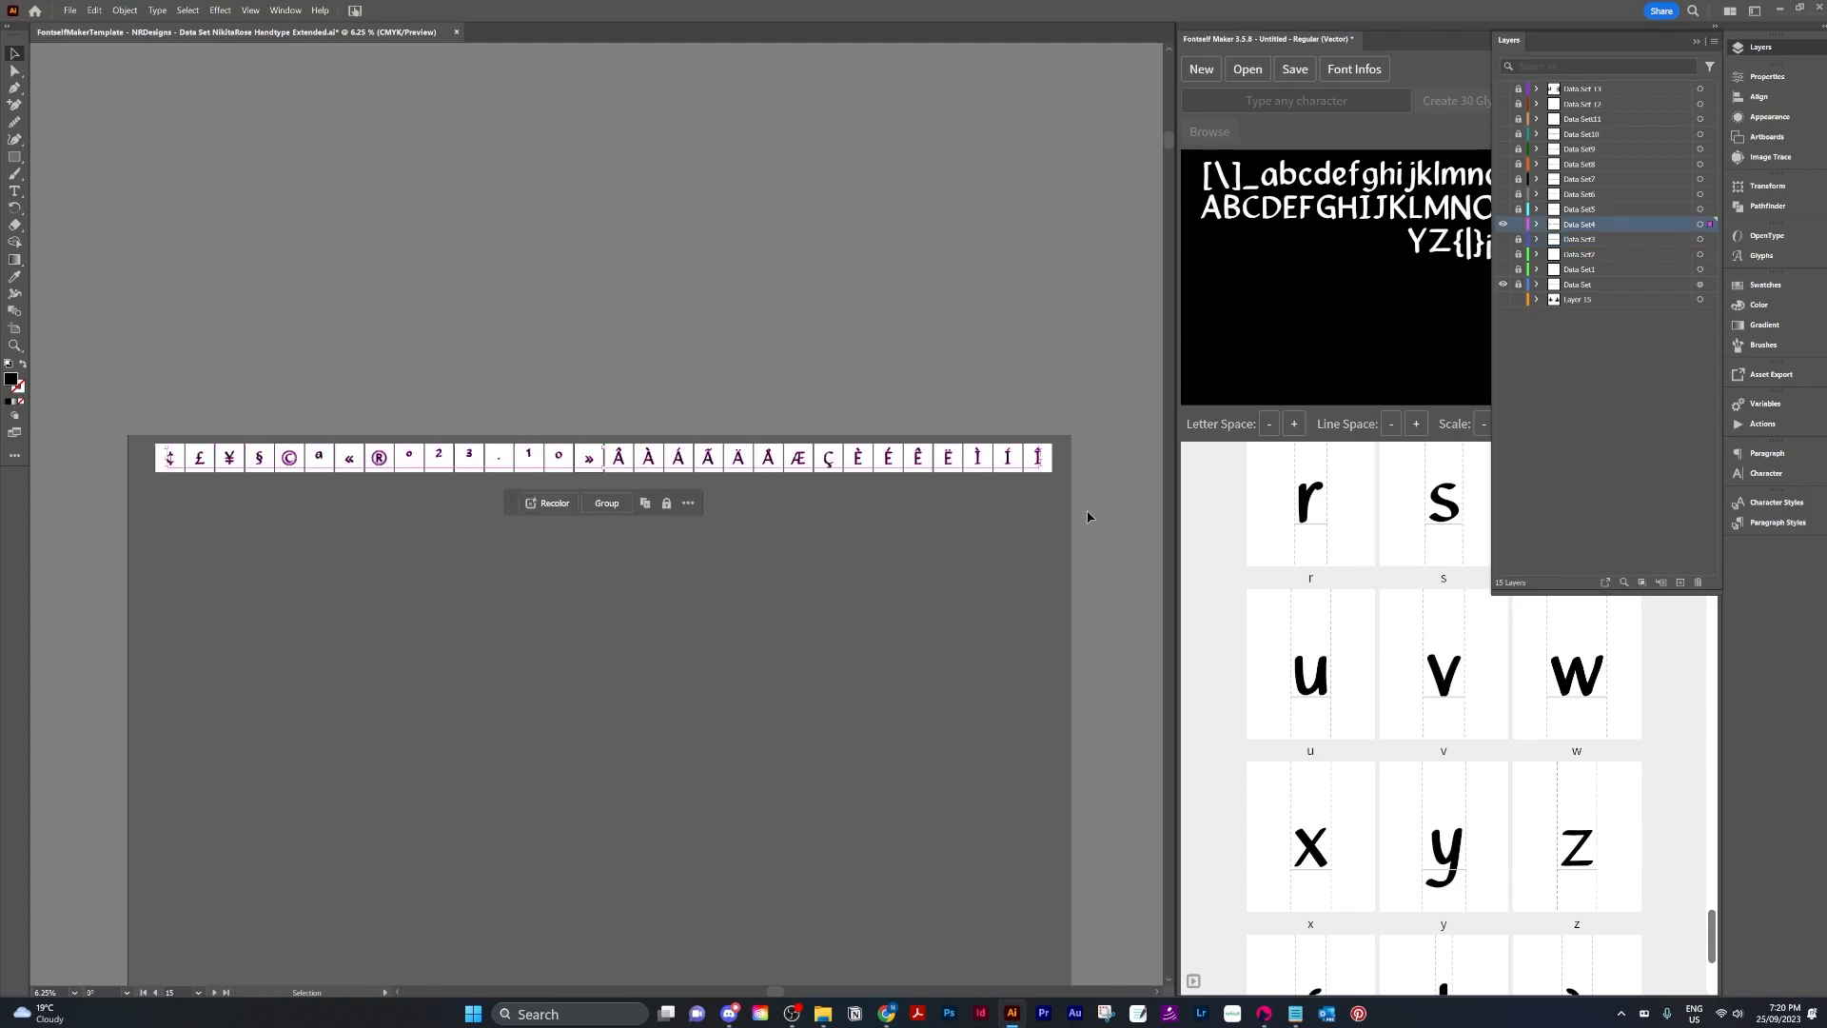
Copy the symbol character column D1:D30 from the Font Character Sheet spreadsheet.
key(alt+Tab)
click(444, 245)
shift+click(447, 839)
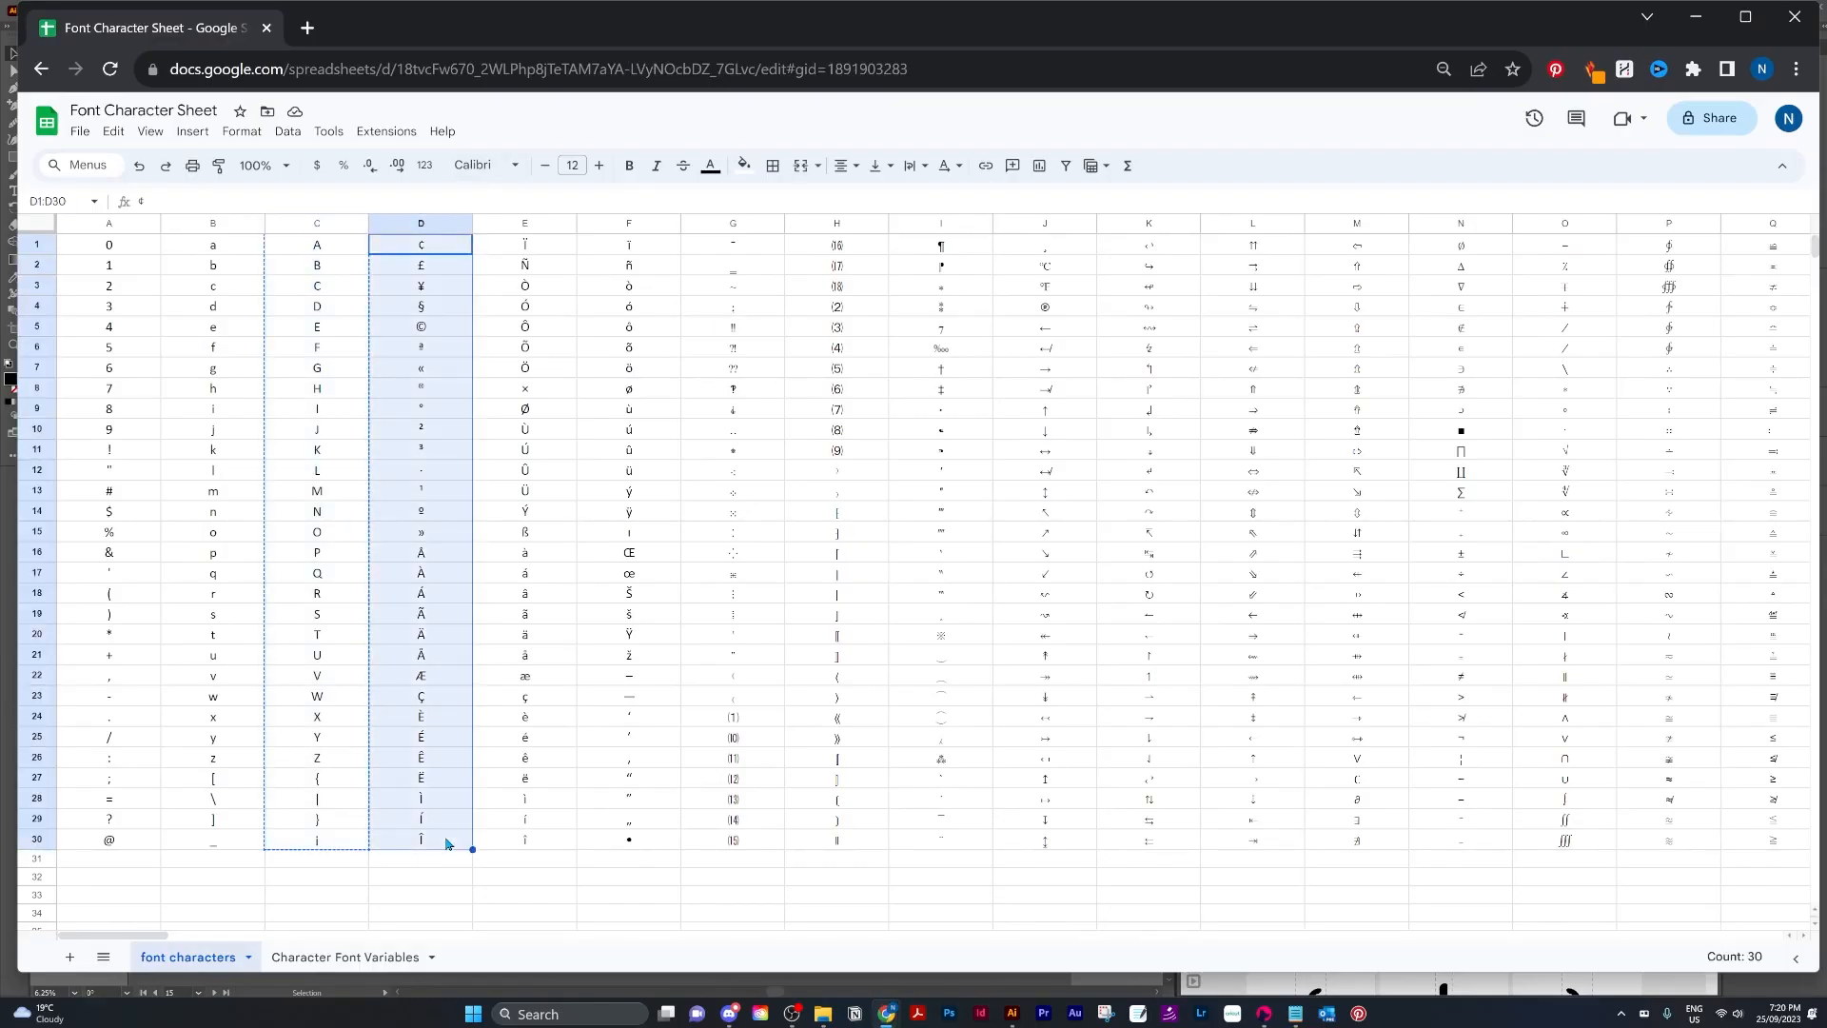
key(ctrl+c)
mouse_move(1296, 1010)
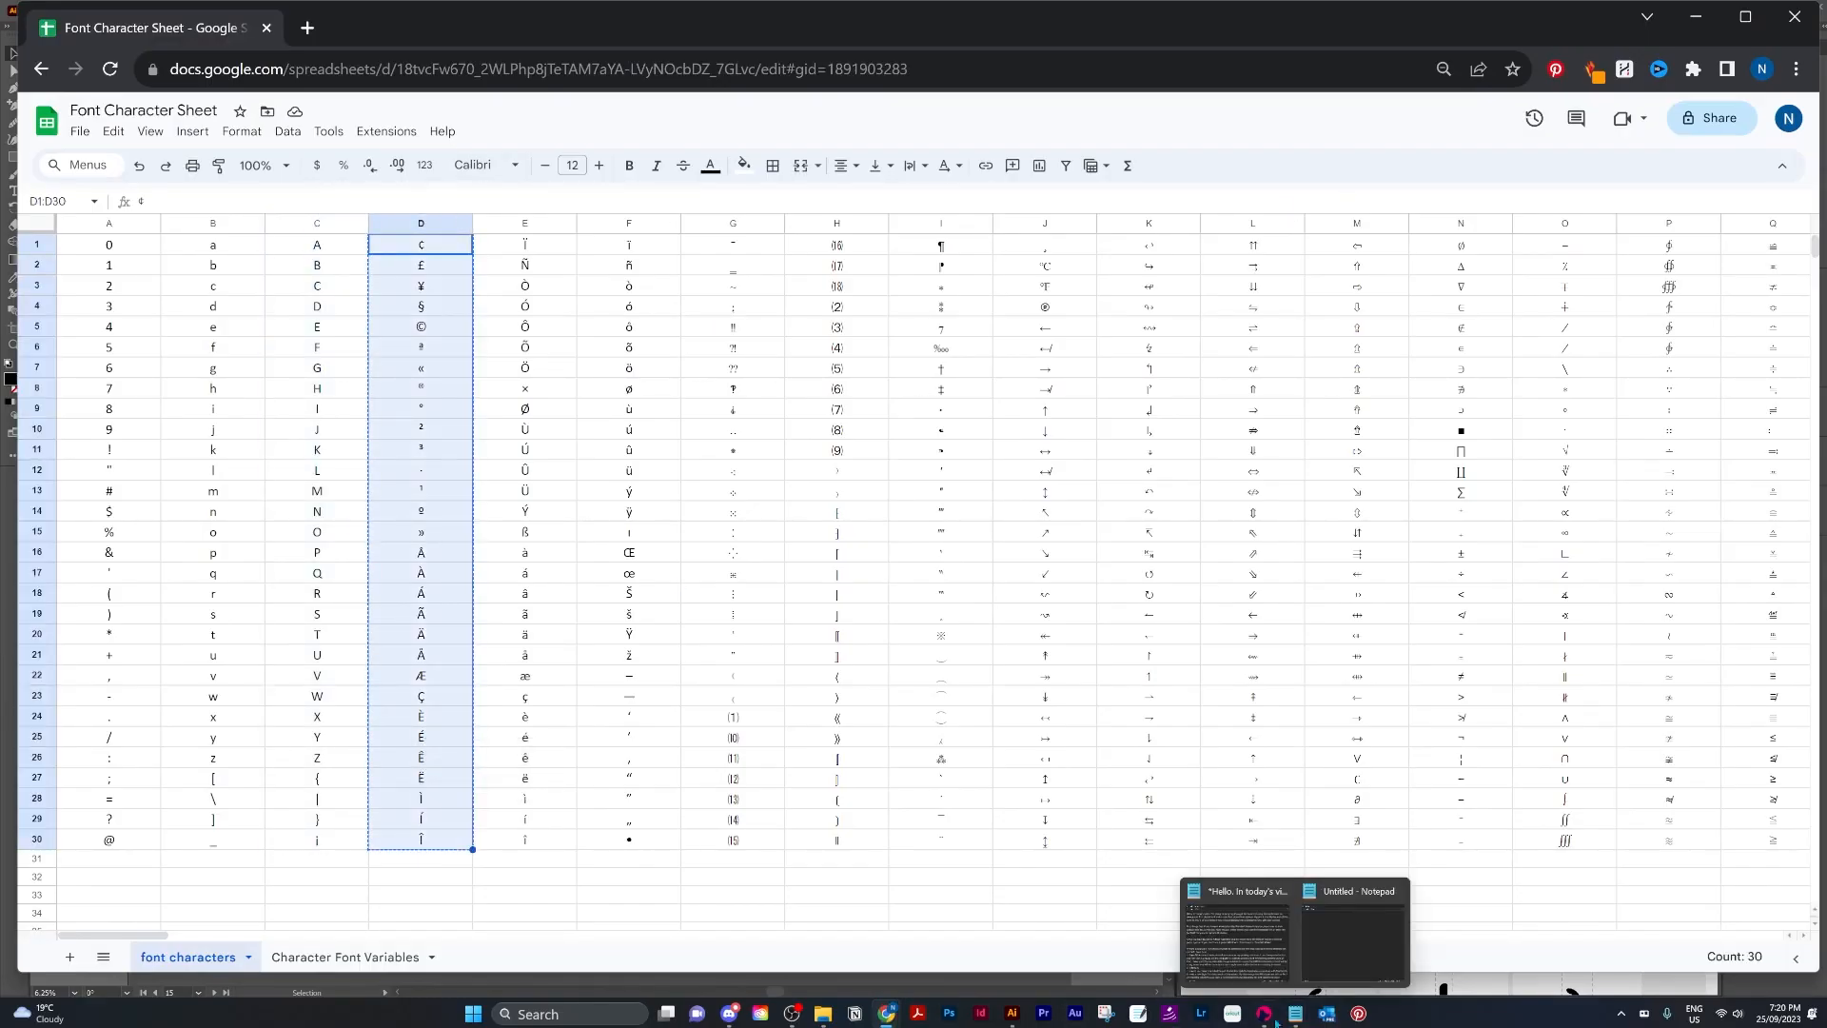
Paste the symbols into the Fontself character field, copy them from there, and paste them into Notepad.
click(1011, 1013)
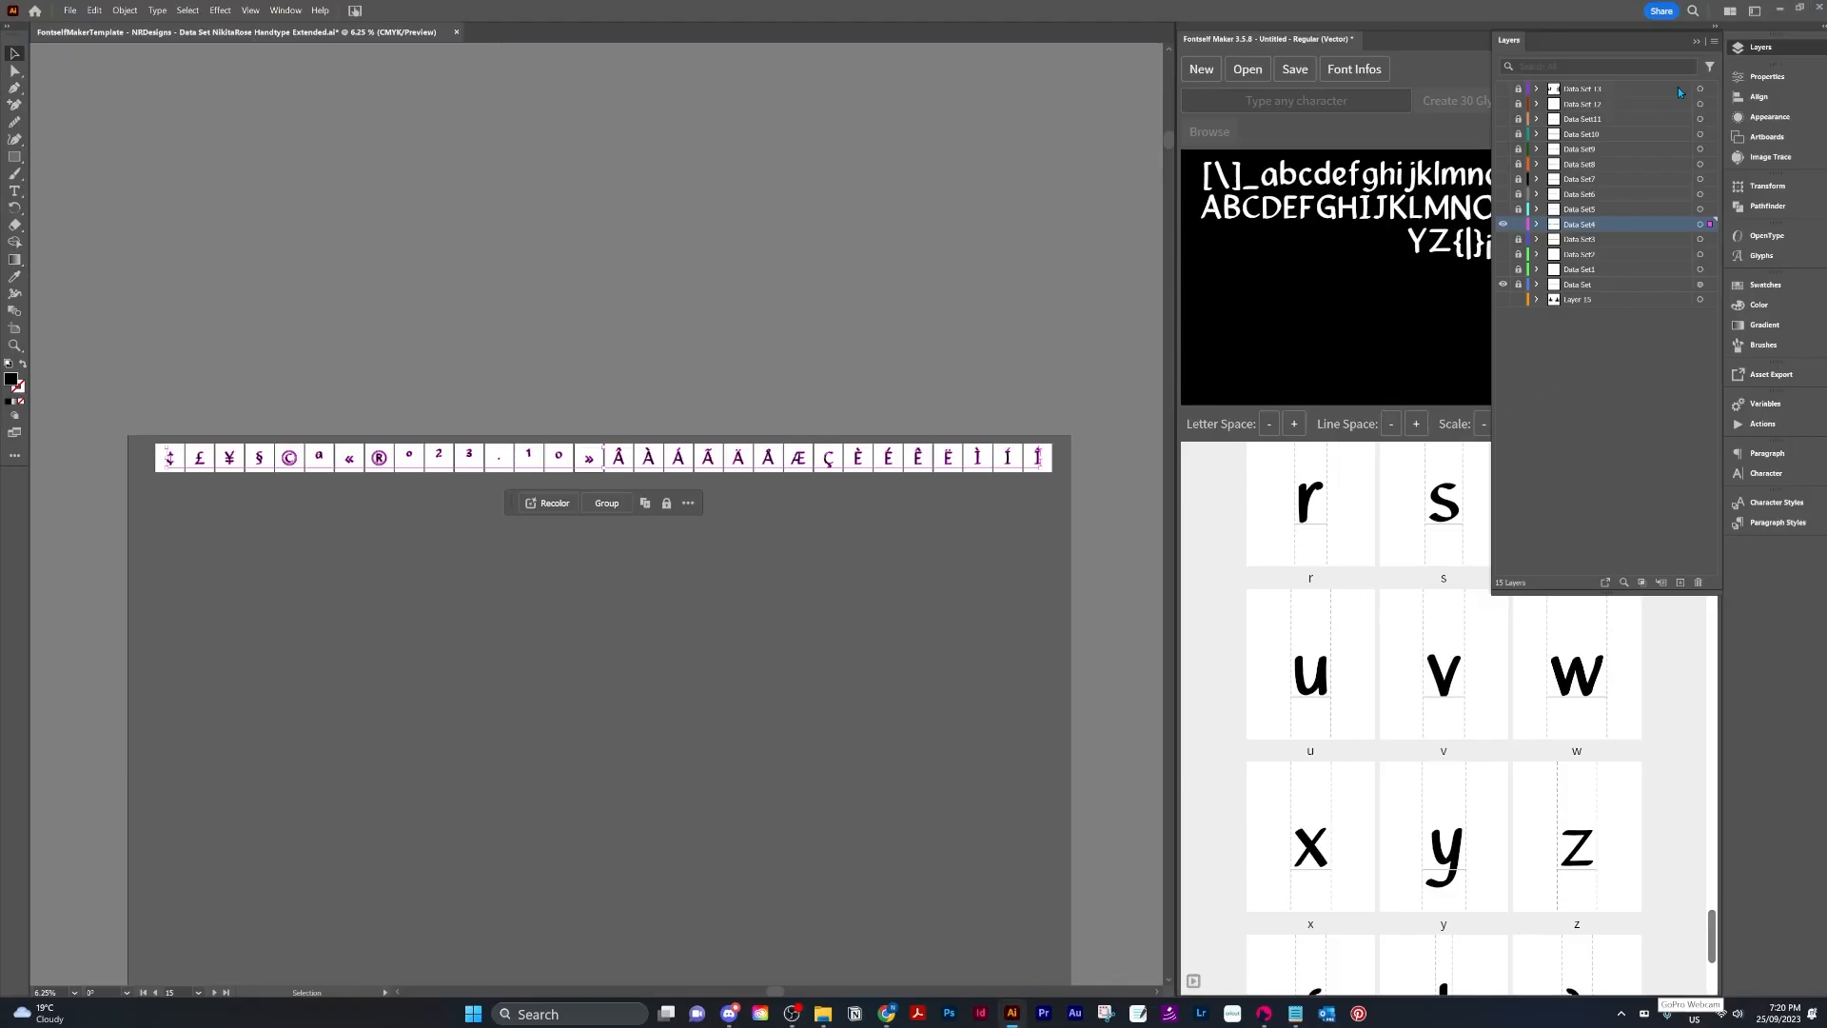
click(1270, 100)
key(ctrl+v)
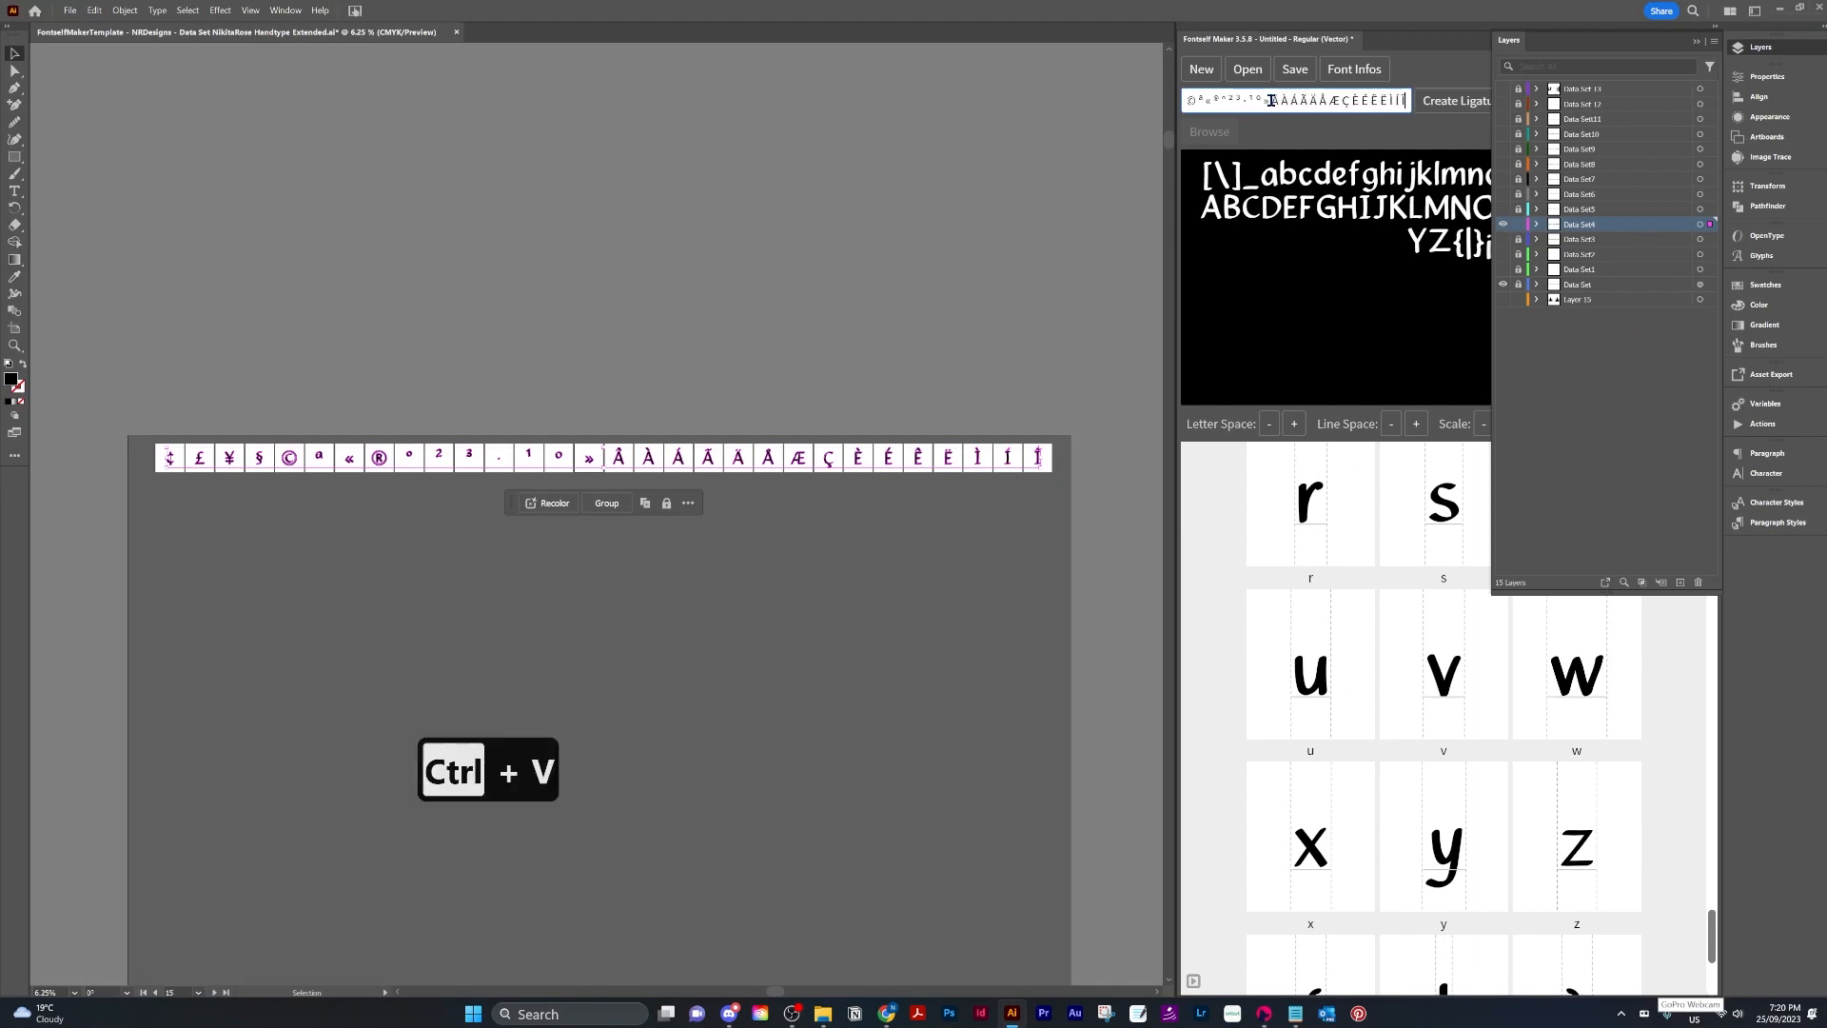
key(ctrl+a)
key(ctrl+c)
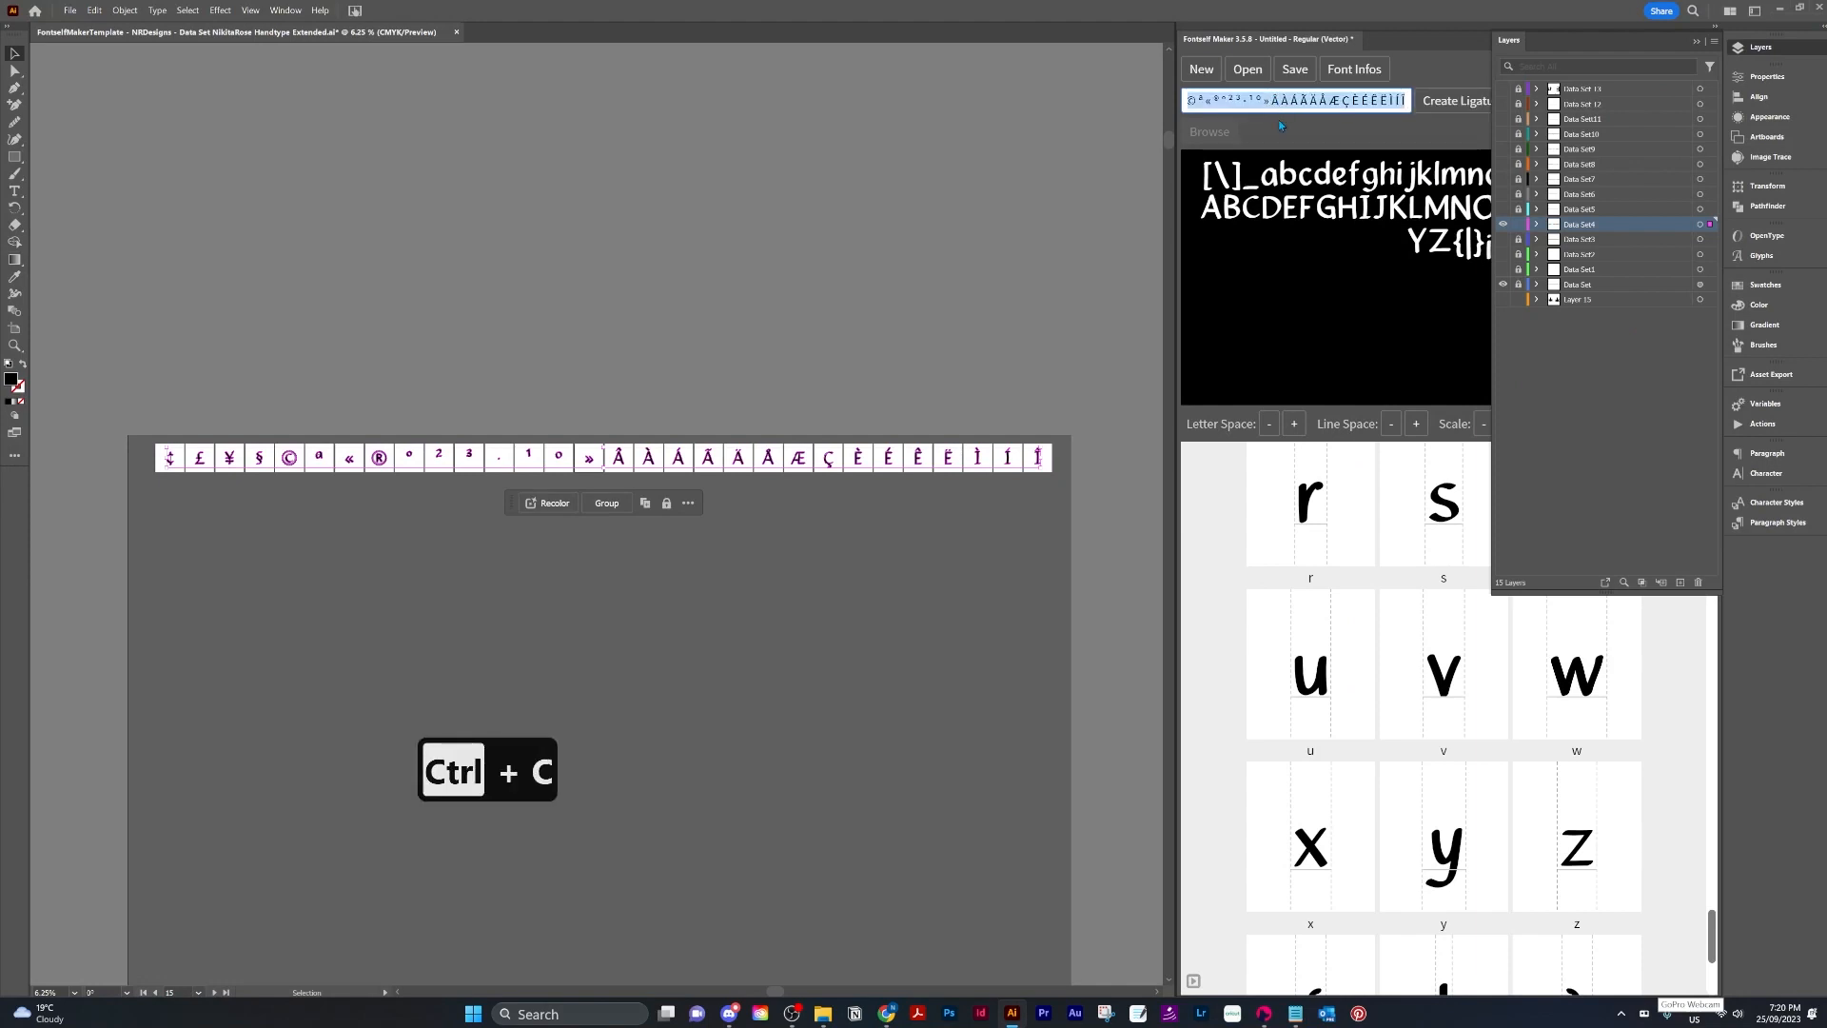
click(1697, 45)
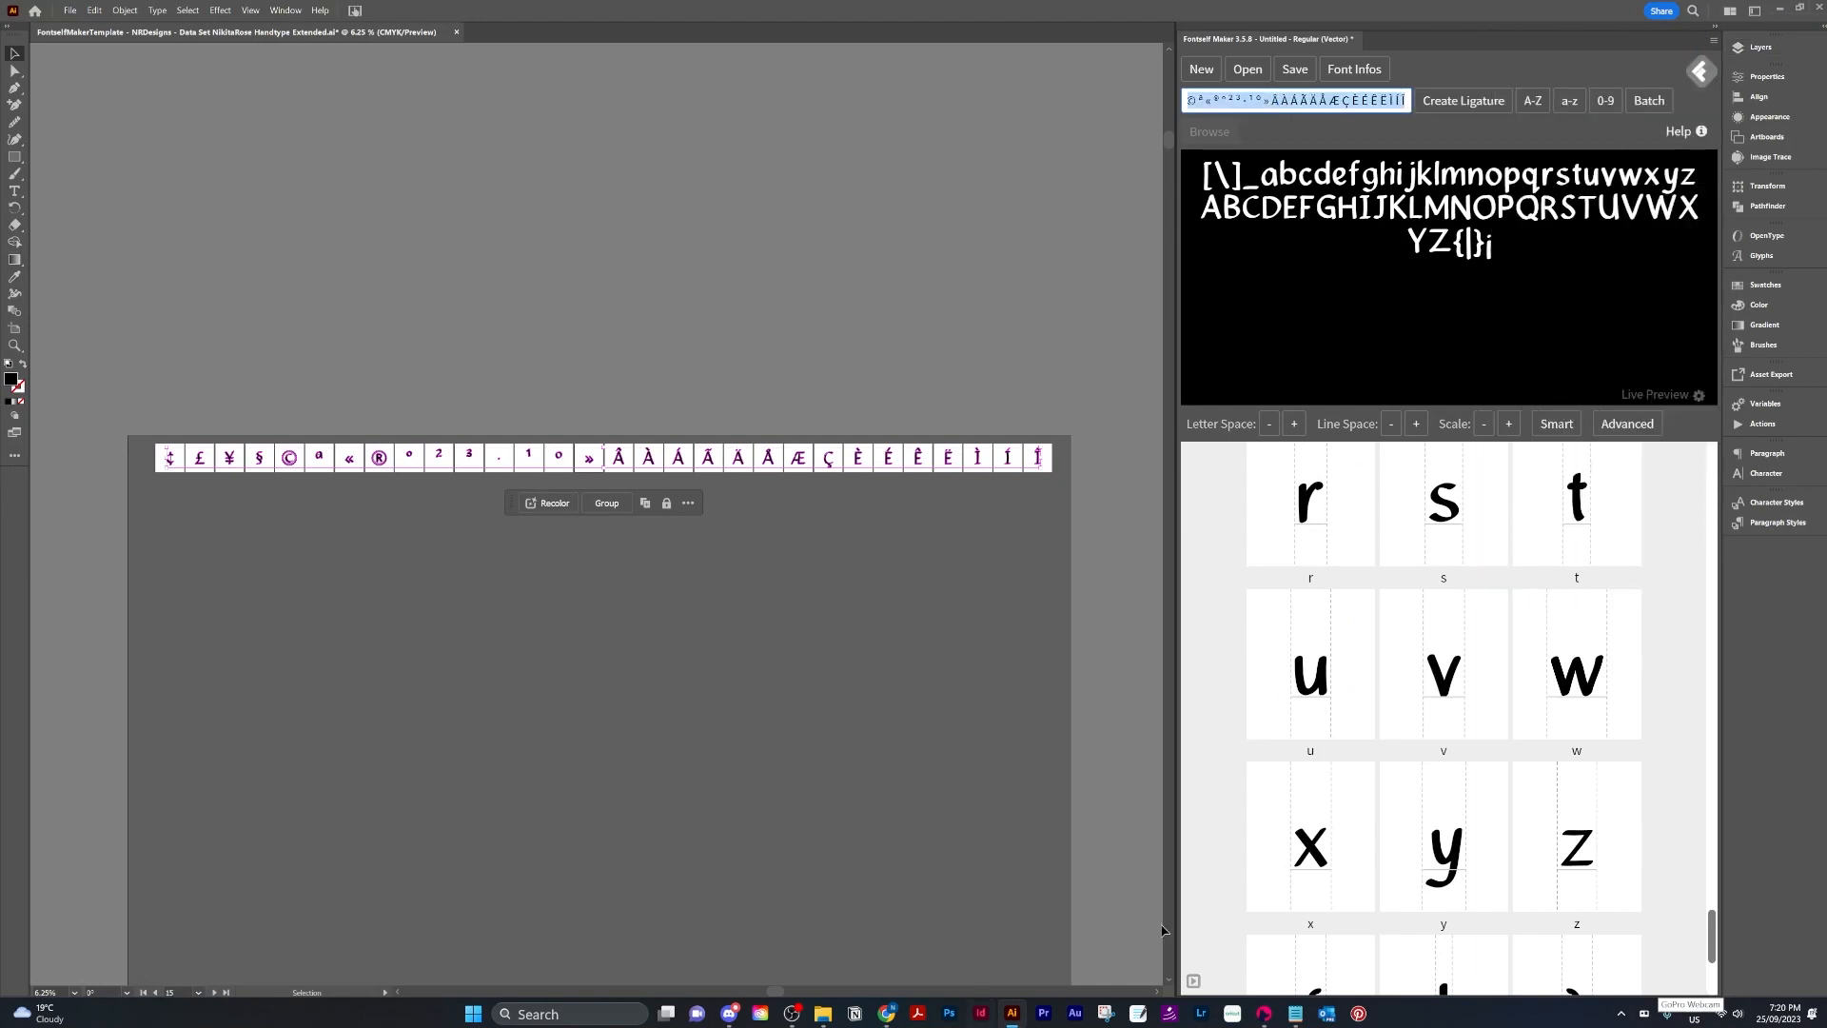
click(1295, 1013)
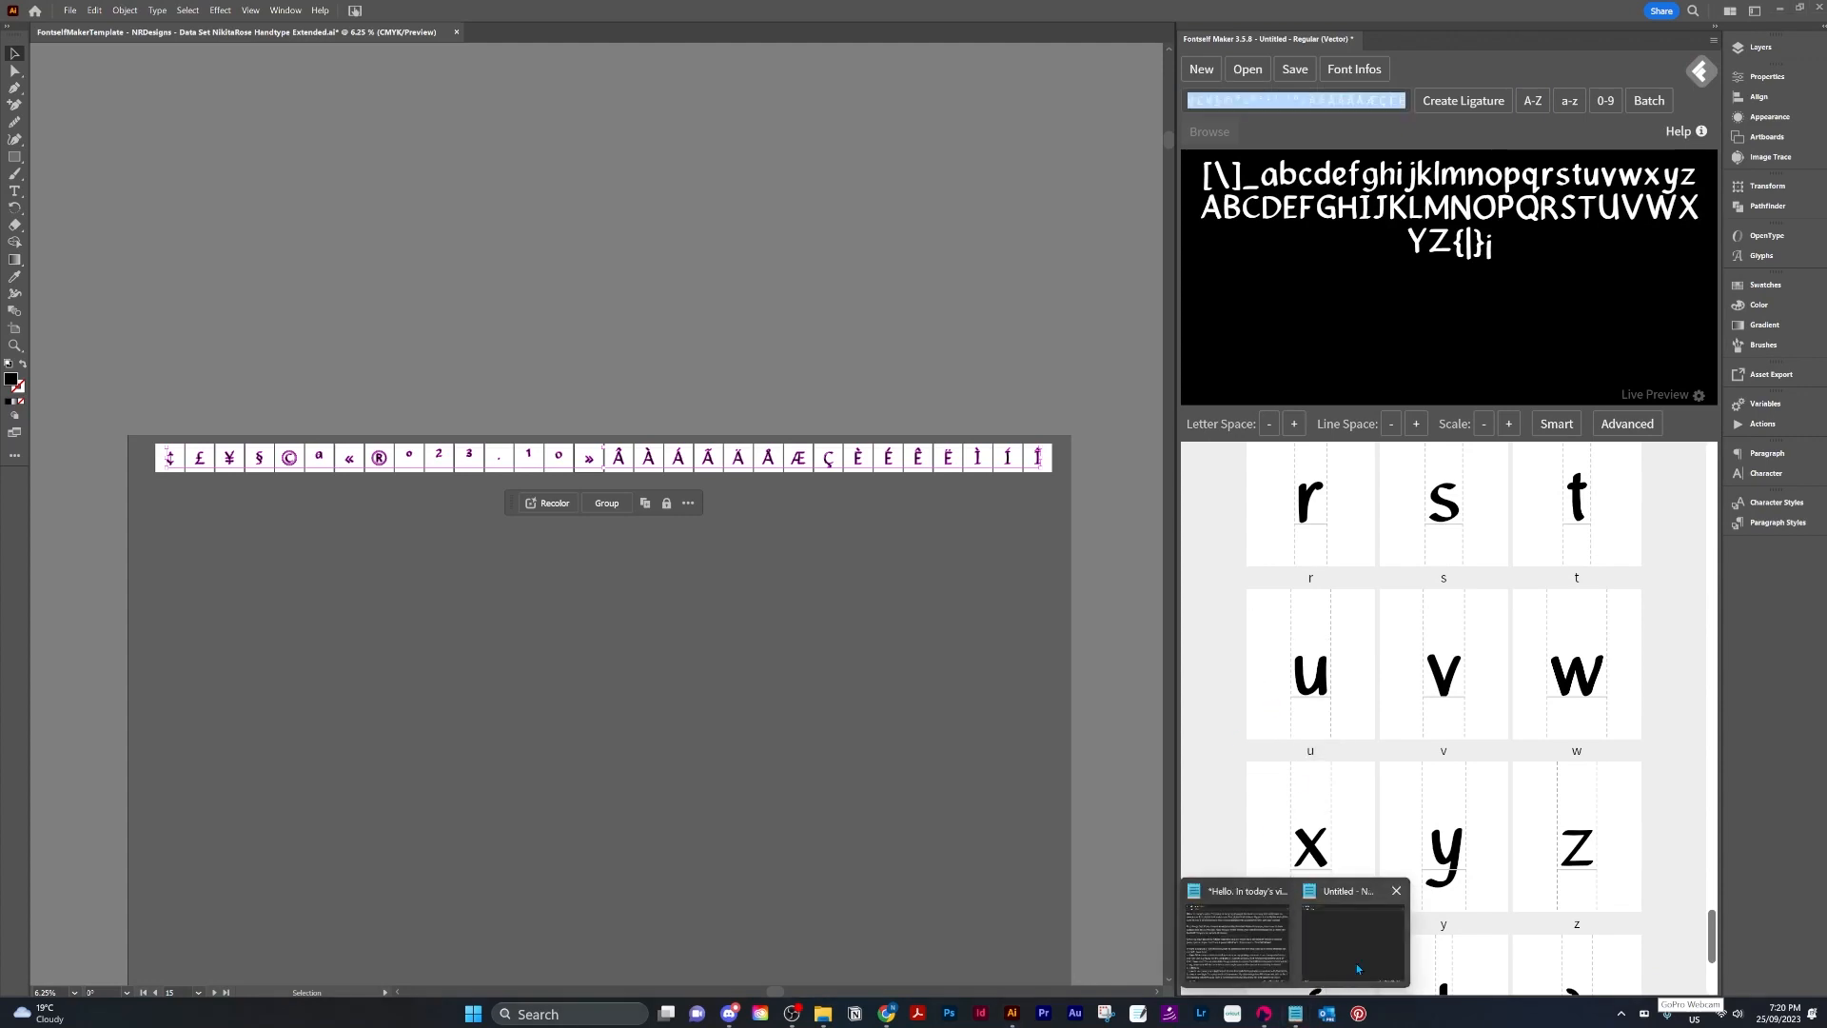
click(1342, 915)
key(ctrl+v)
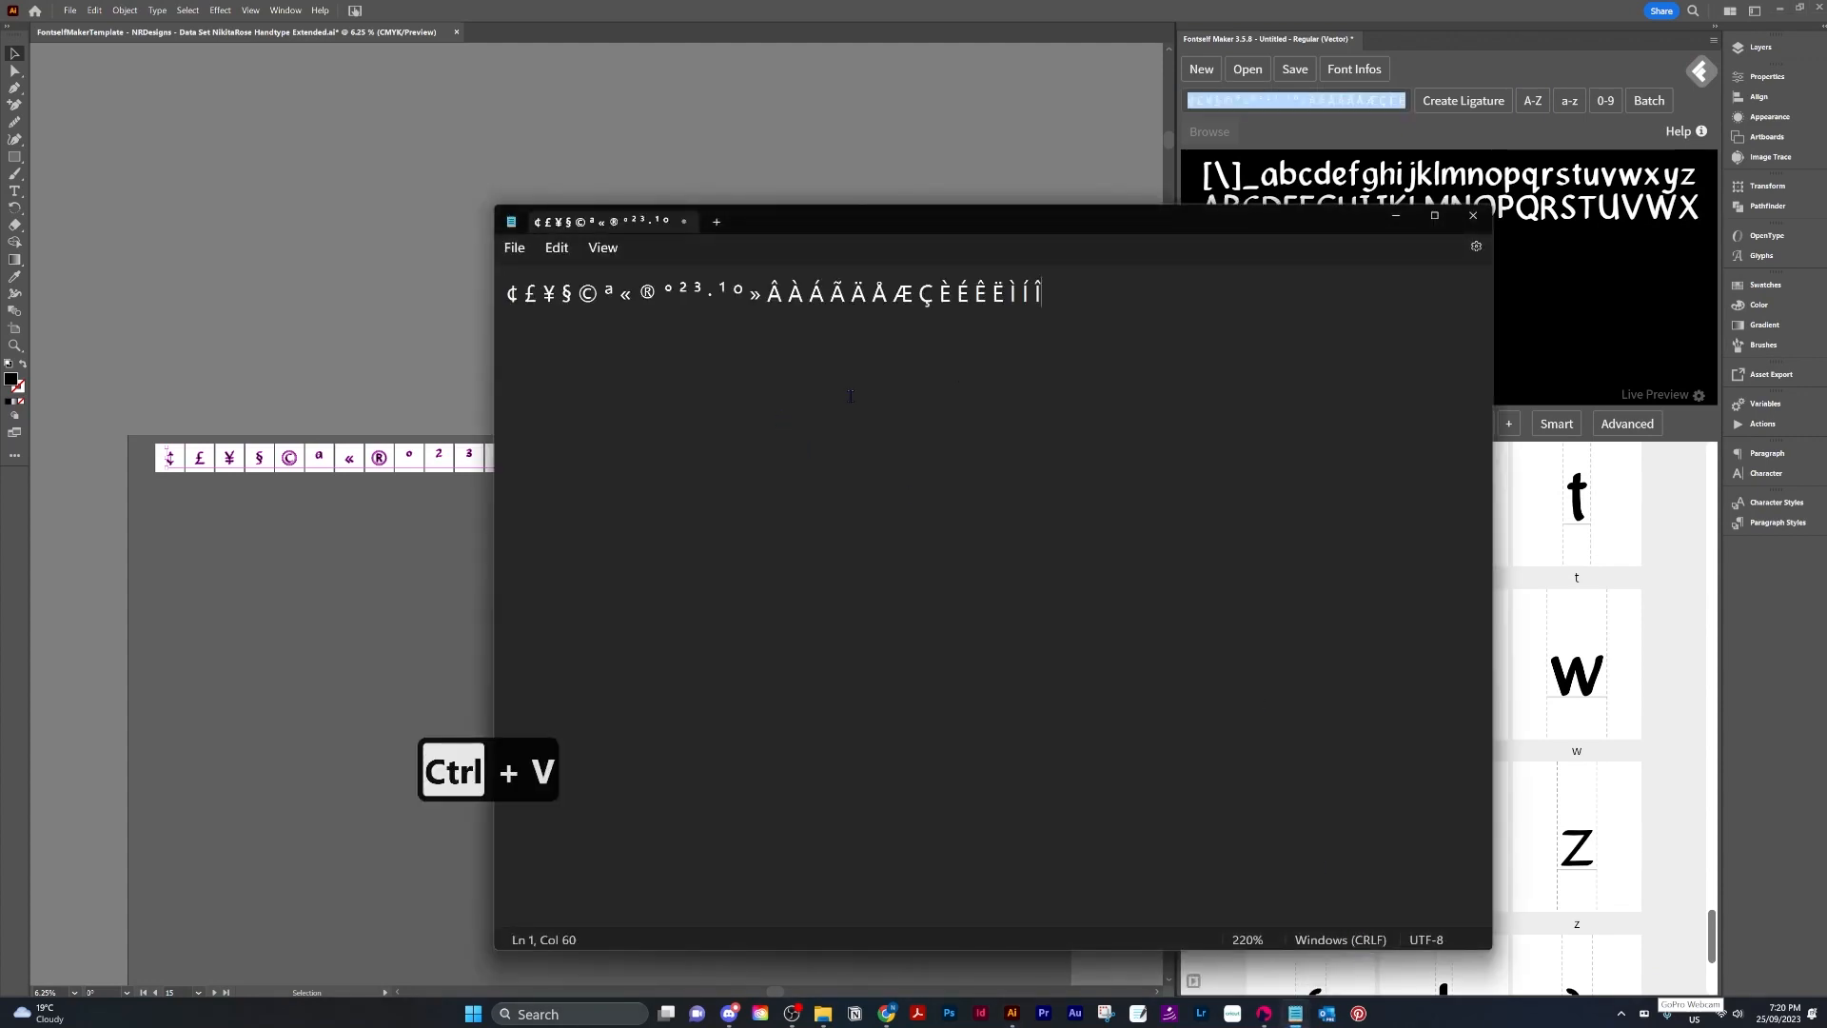
Replace every space between the symbols with a comma and cut the resulting list.
key(ctrl+h)
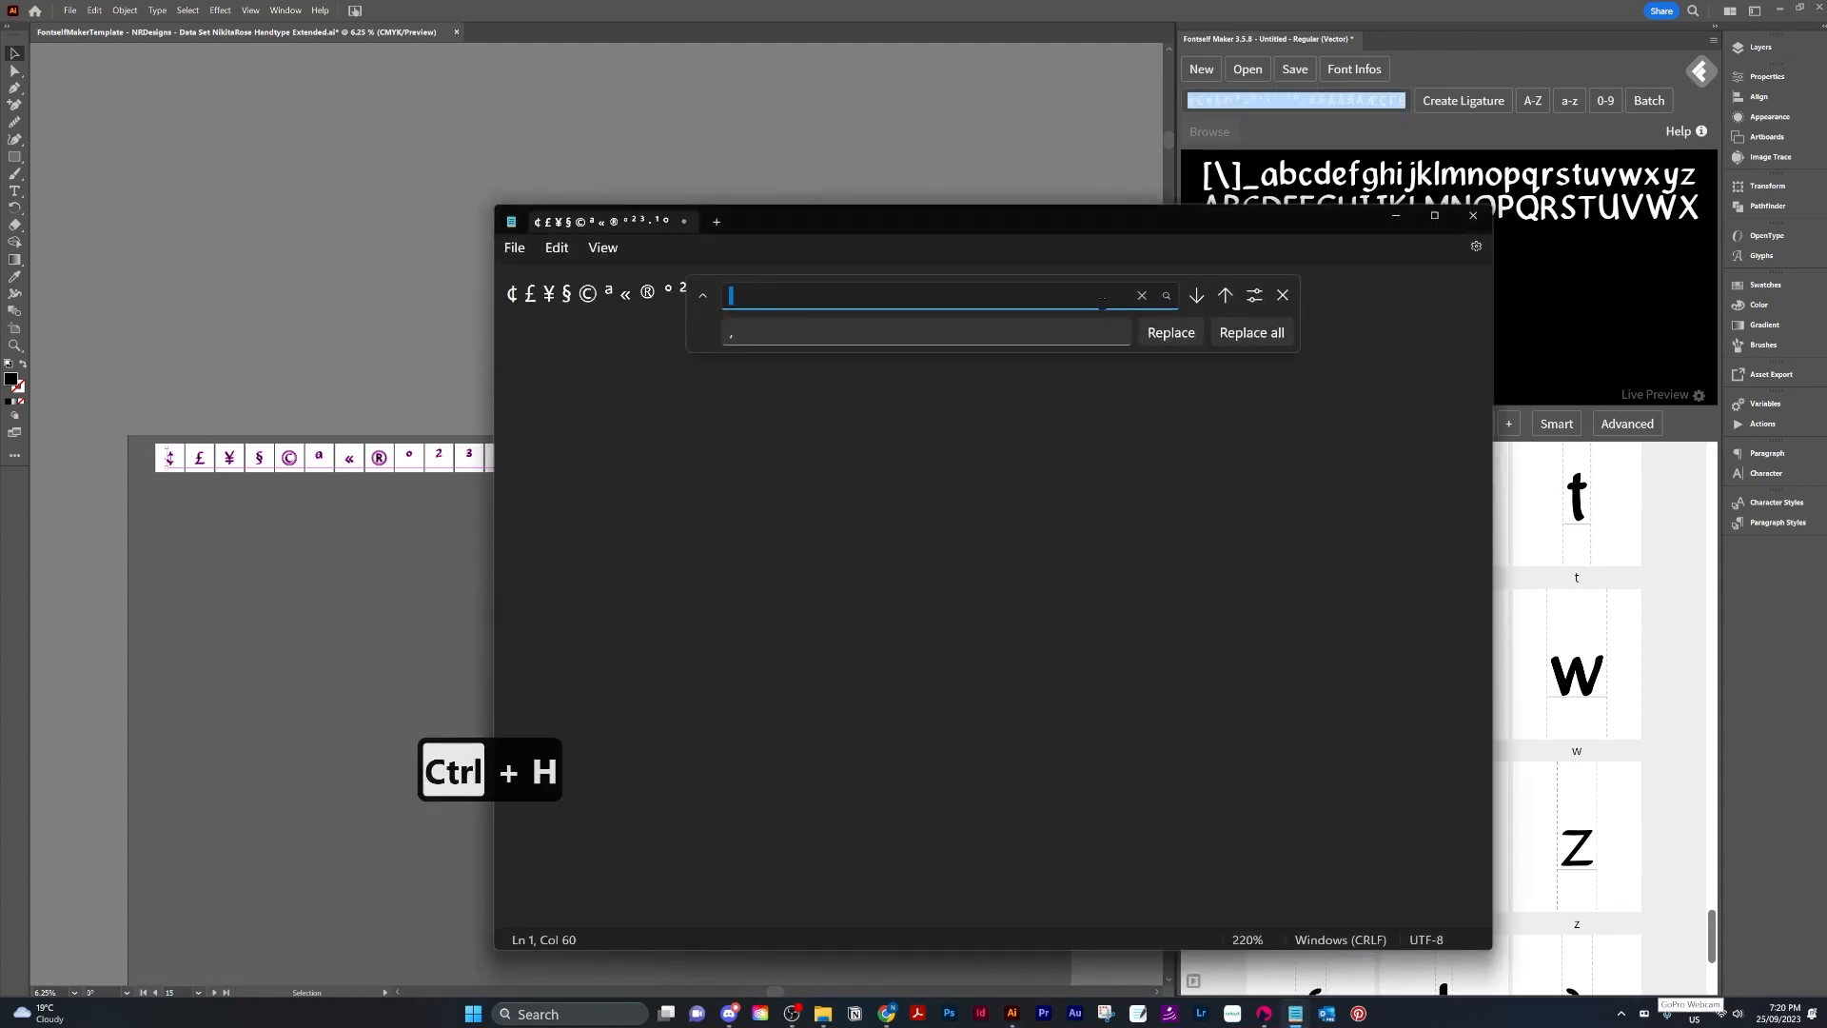
click(1227, 333)
key(ctrl+a)
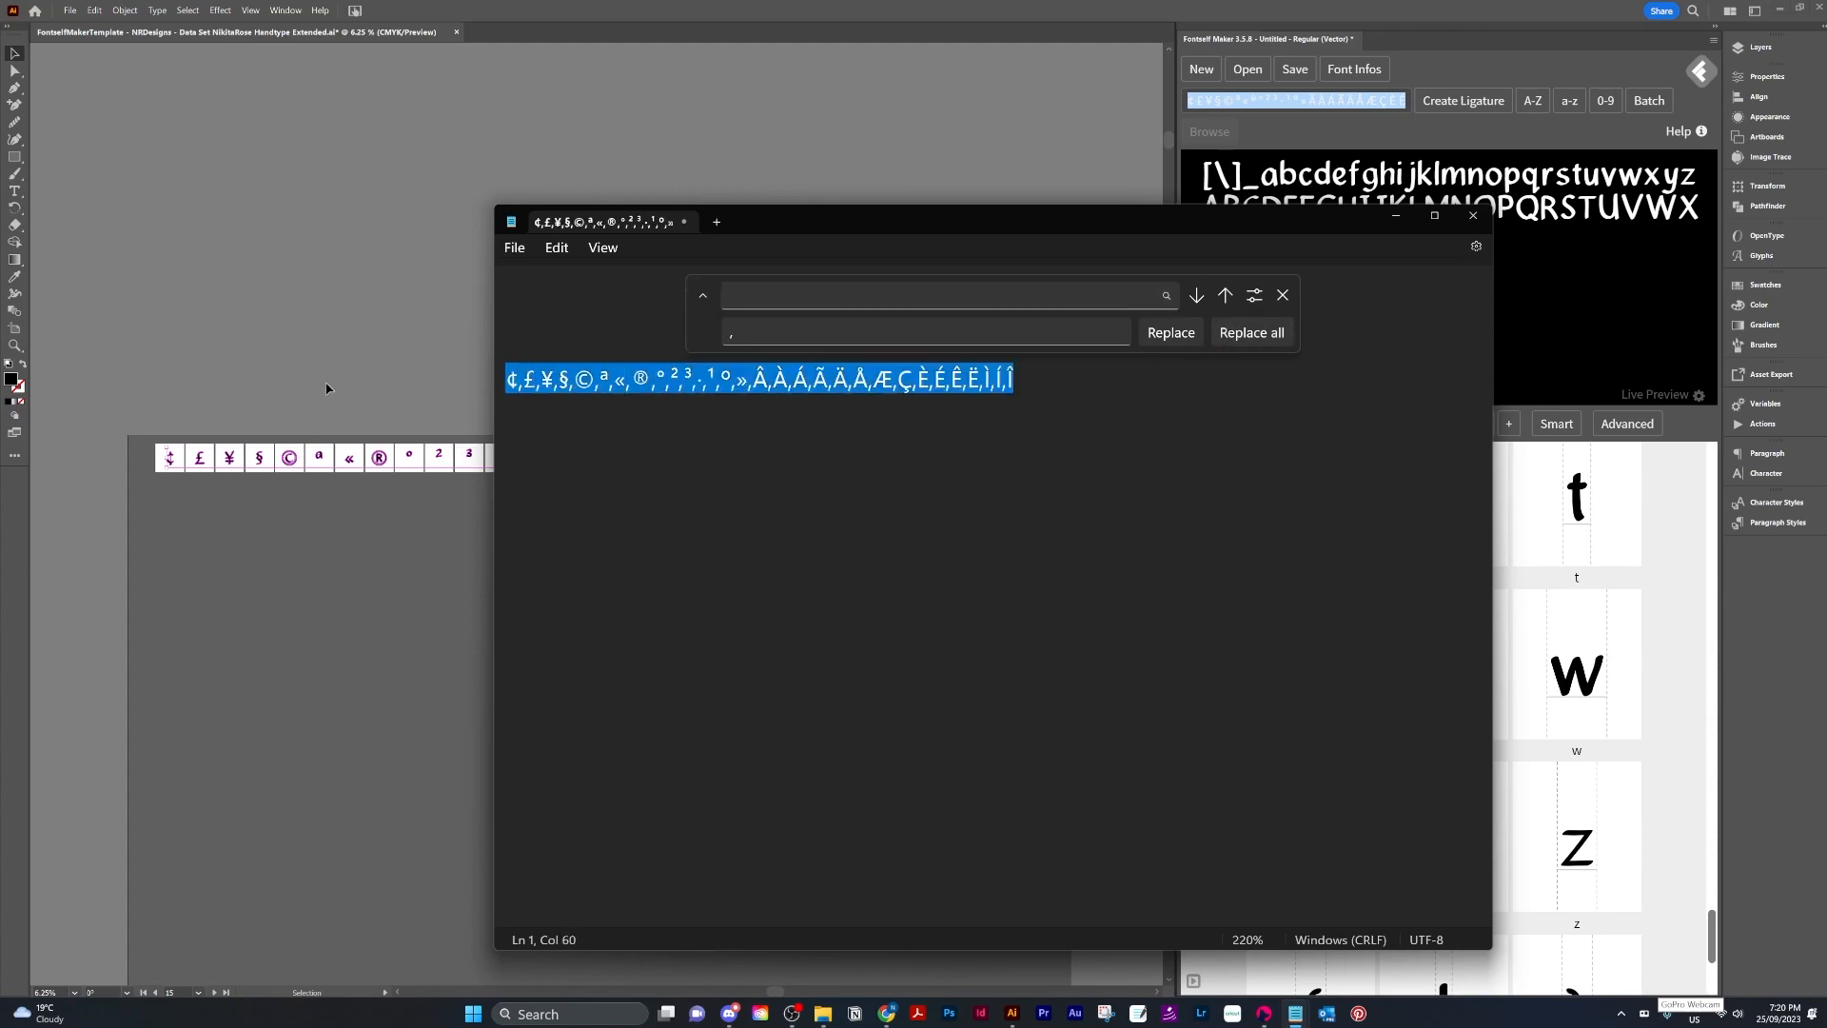
key(ctrl+x)
Replace the character field's contents with the comma-separated symbol list and create 30 glyphs from it.
click(1296, 100)
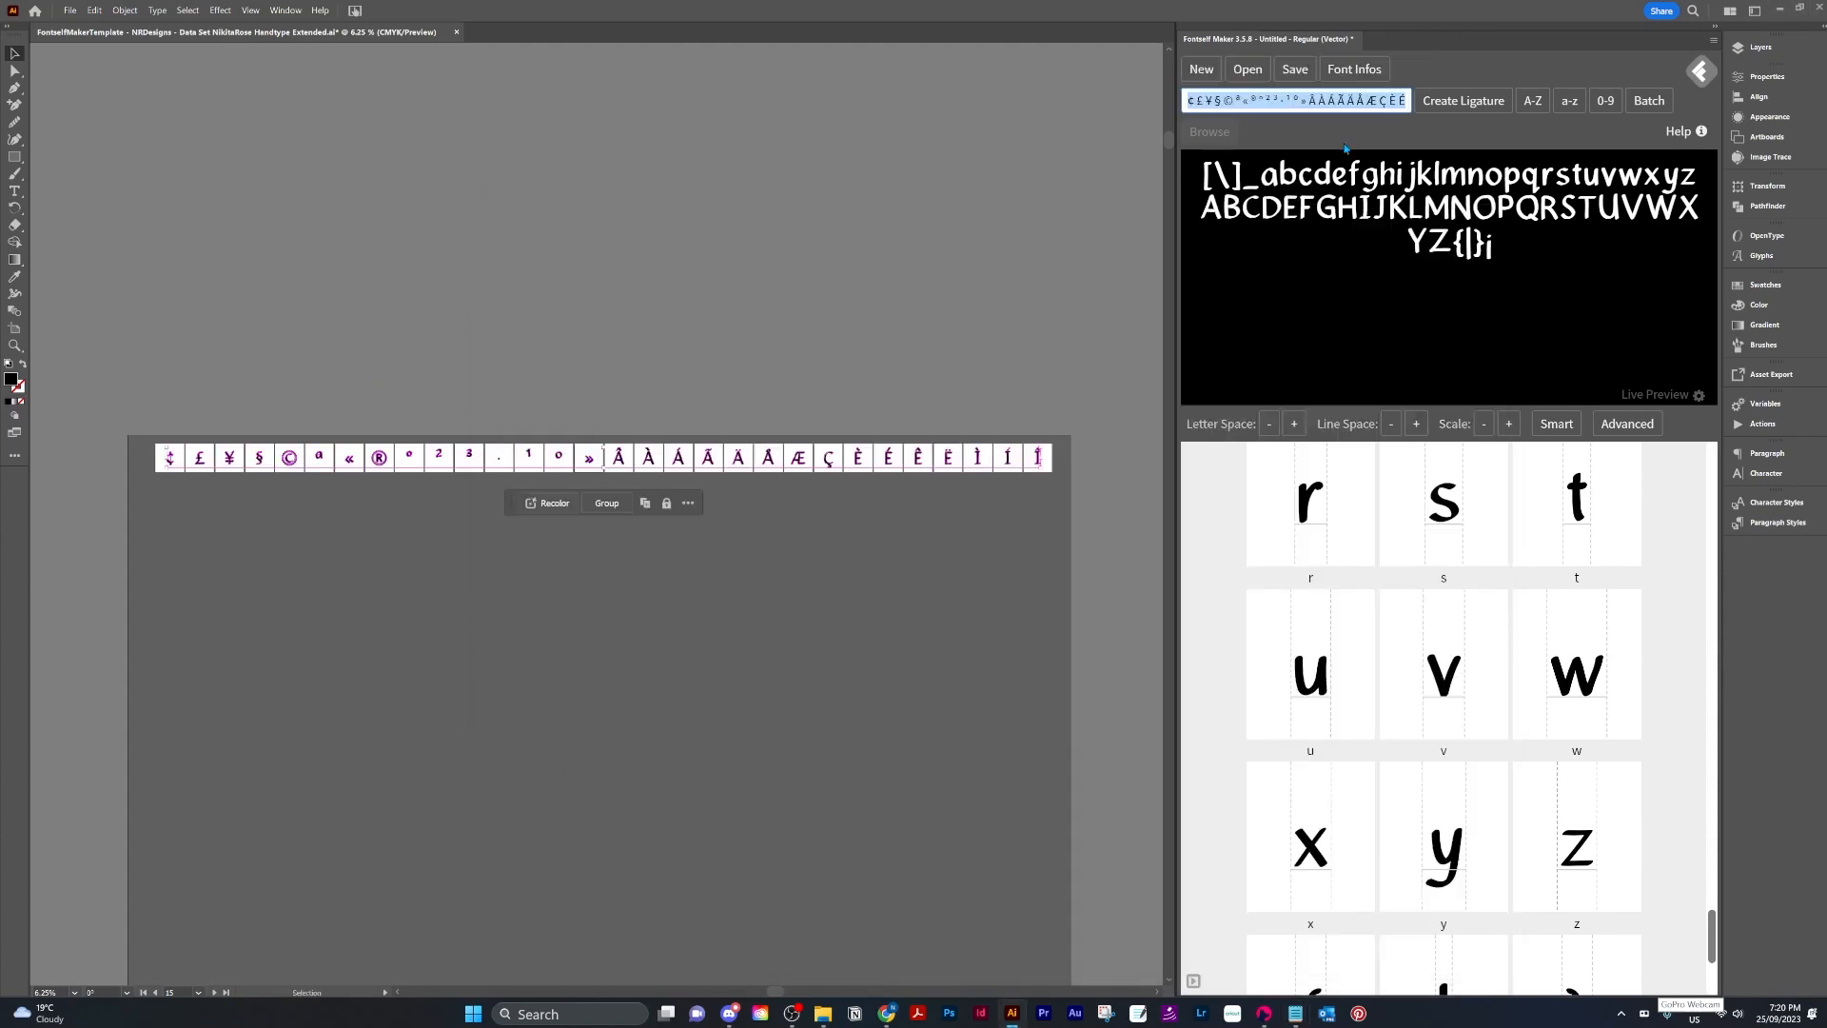
key(Delete)
key(ctrl+v)
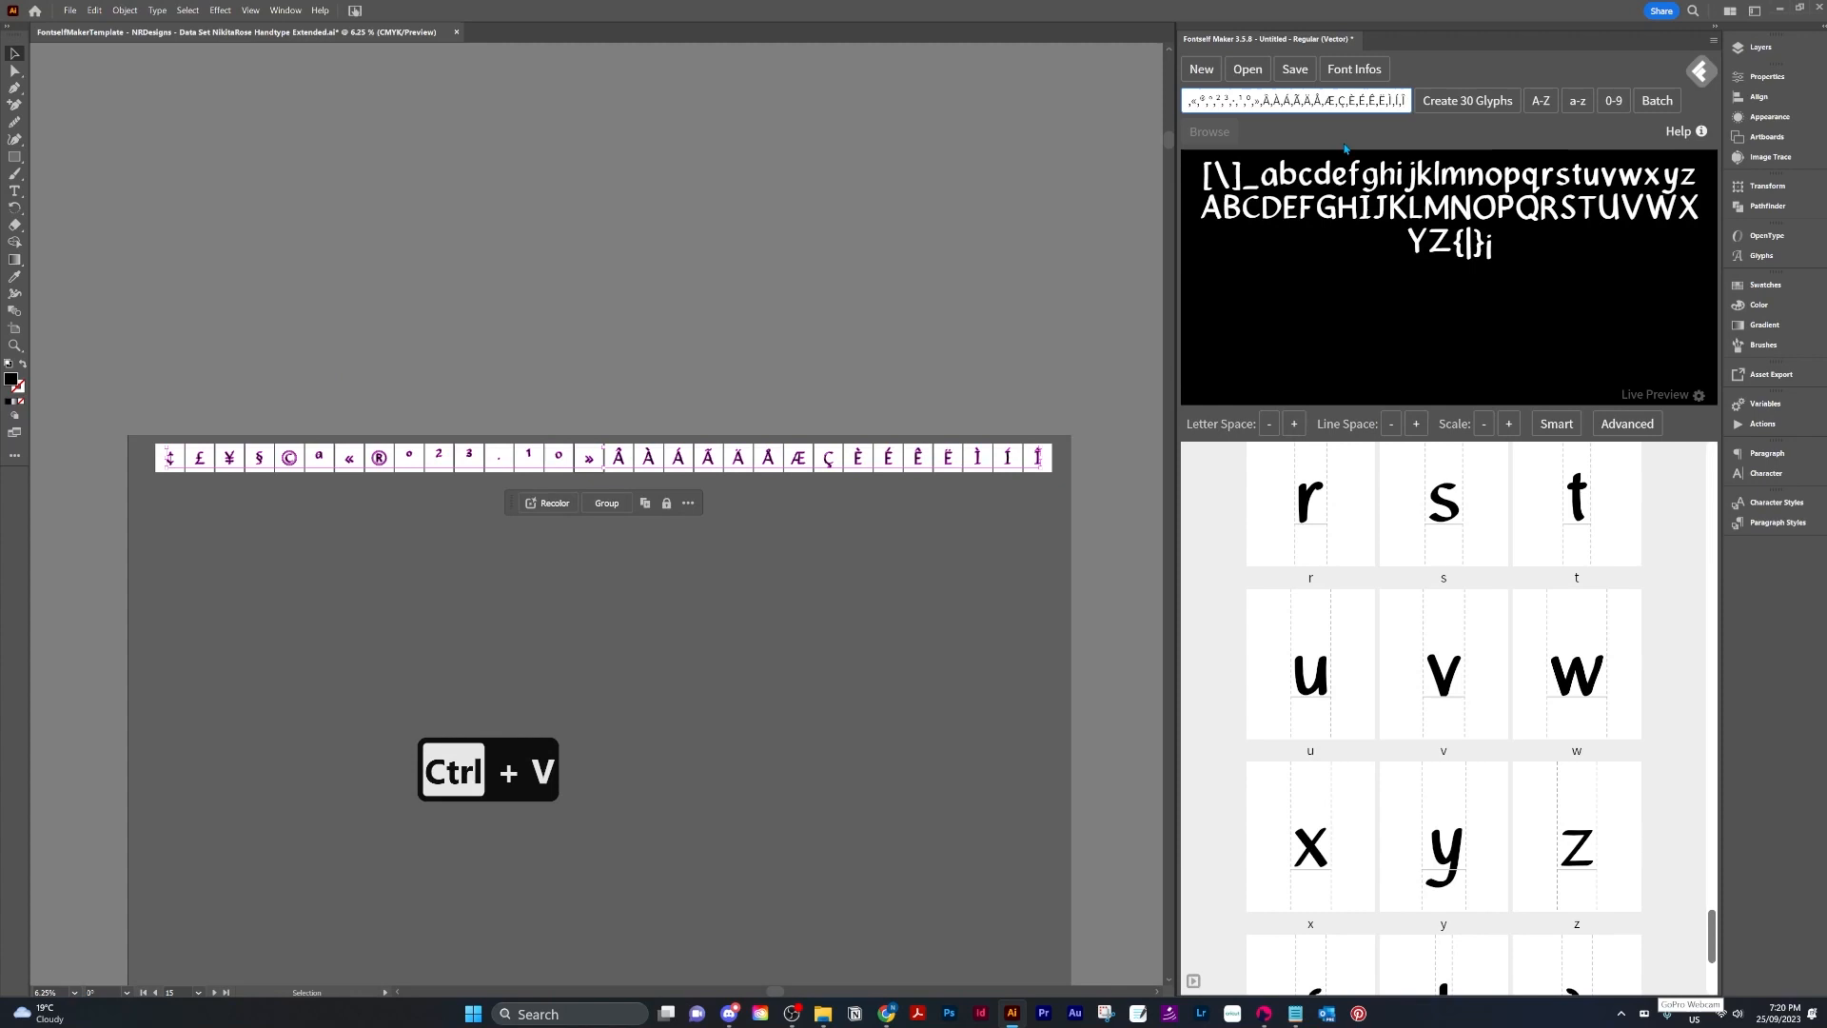
click(1445, 102)
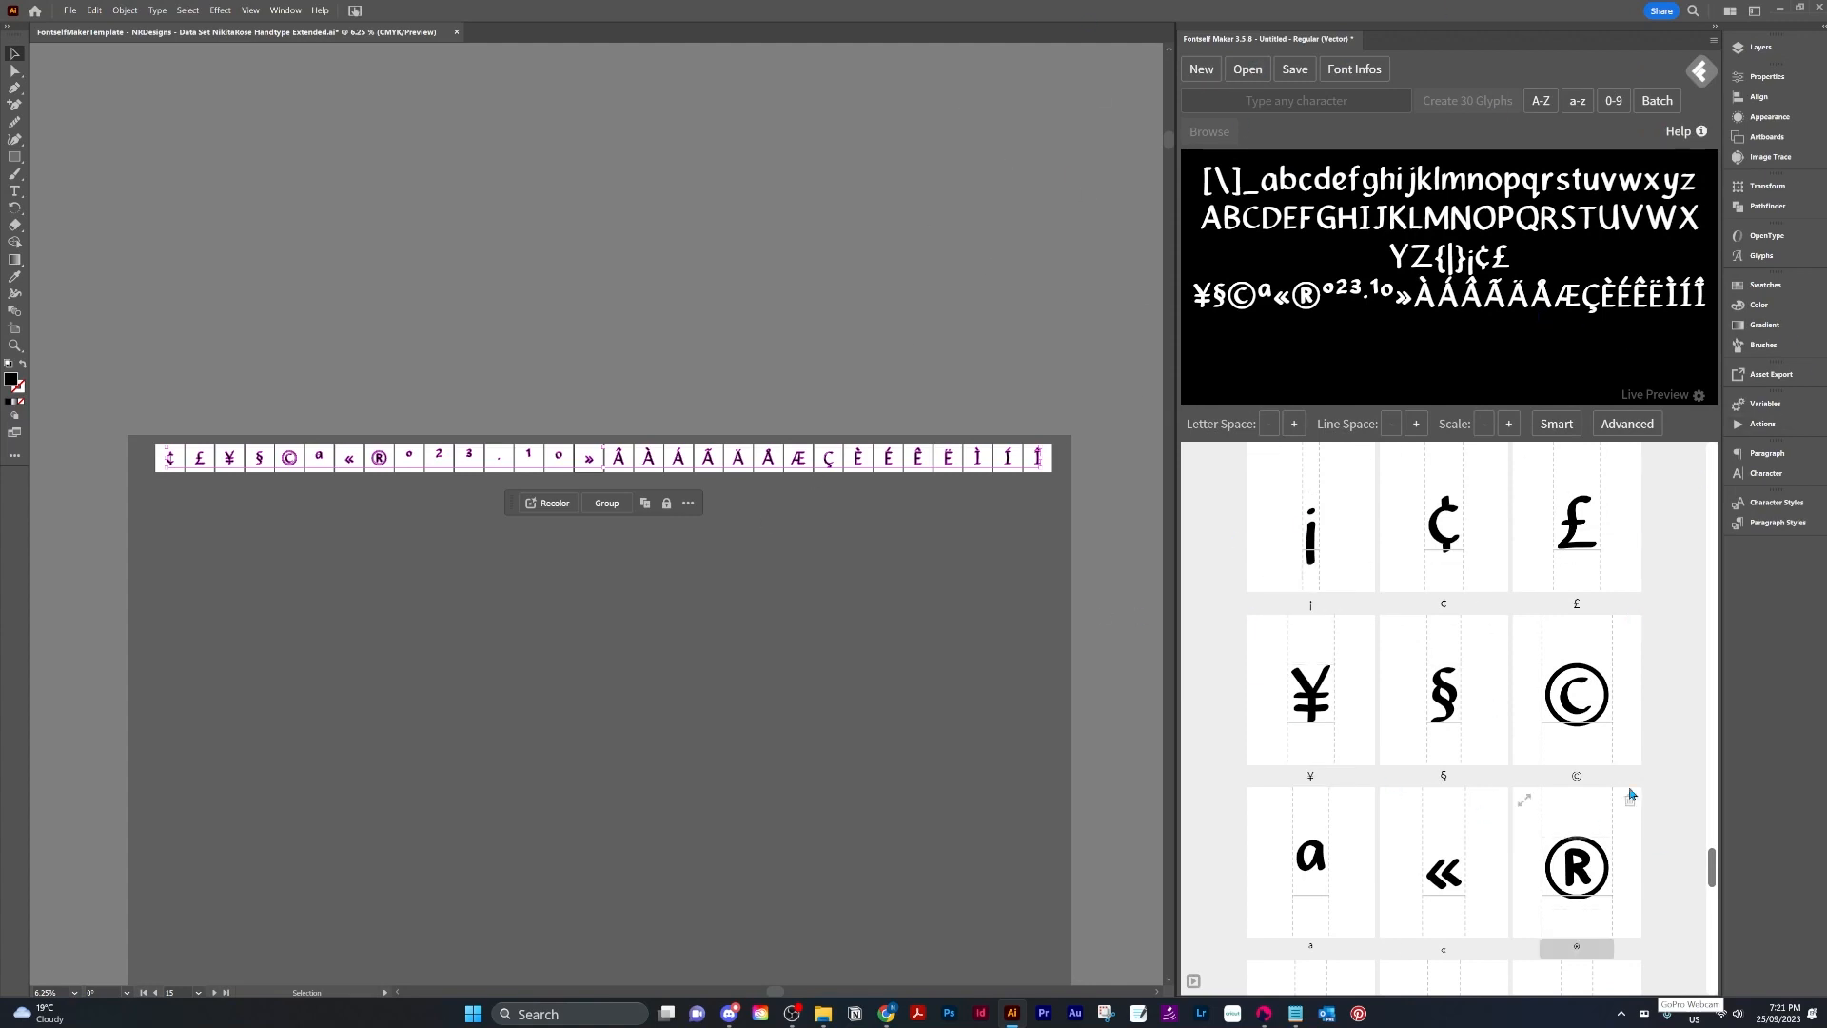
Apply Smart Space & Kern to all glyphs with the maximum space around vertical shapes at 75.
scroll(1648, 821, down, 10)
scroll(1648, 820, down, 3)
scroll(1642, 822, up, 20)
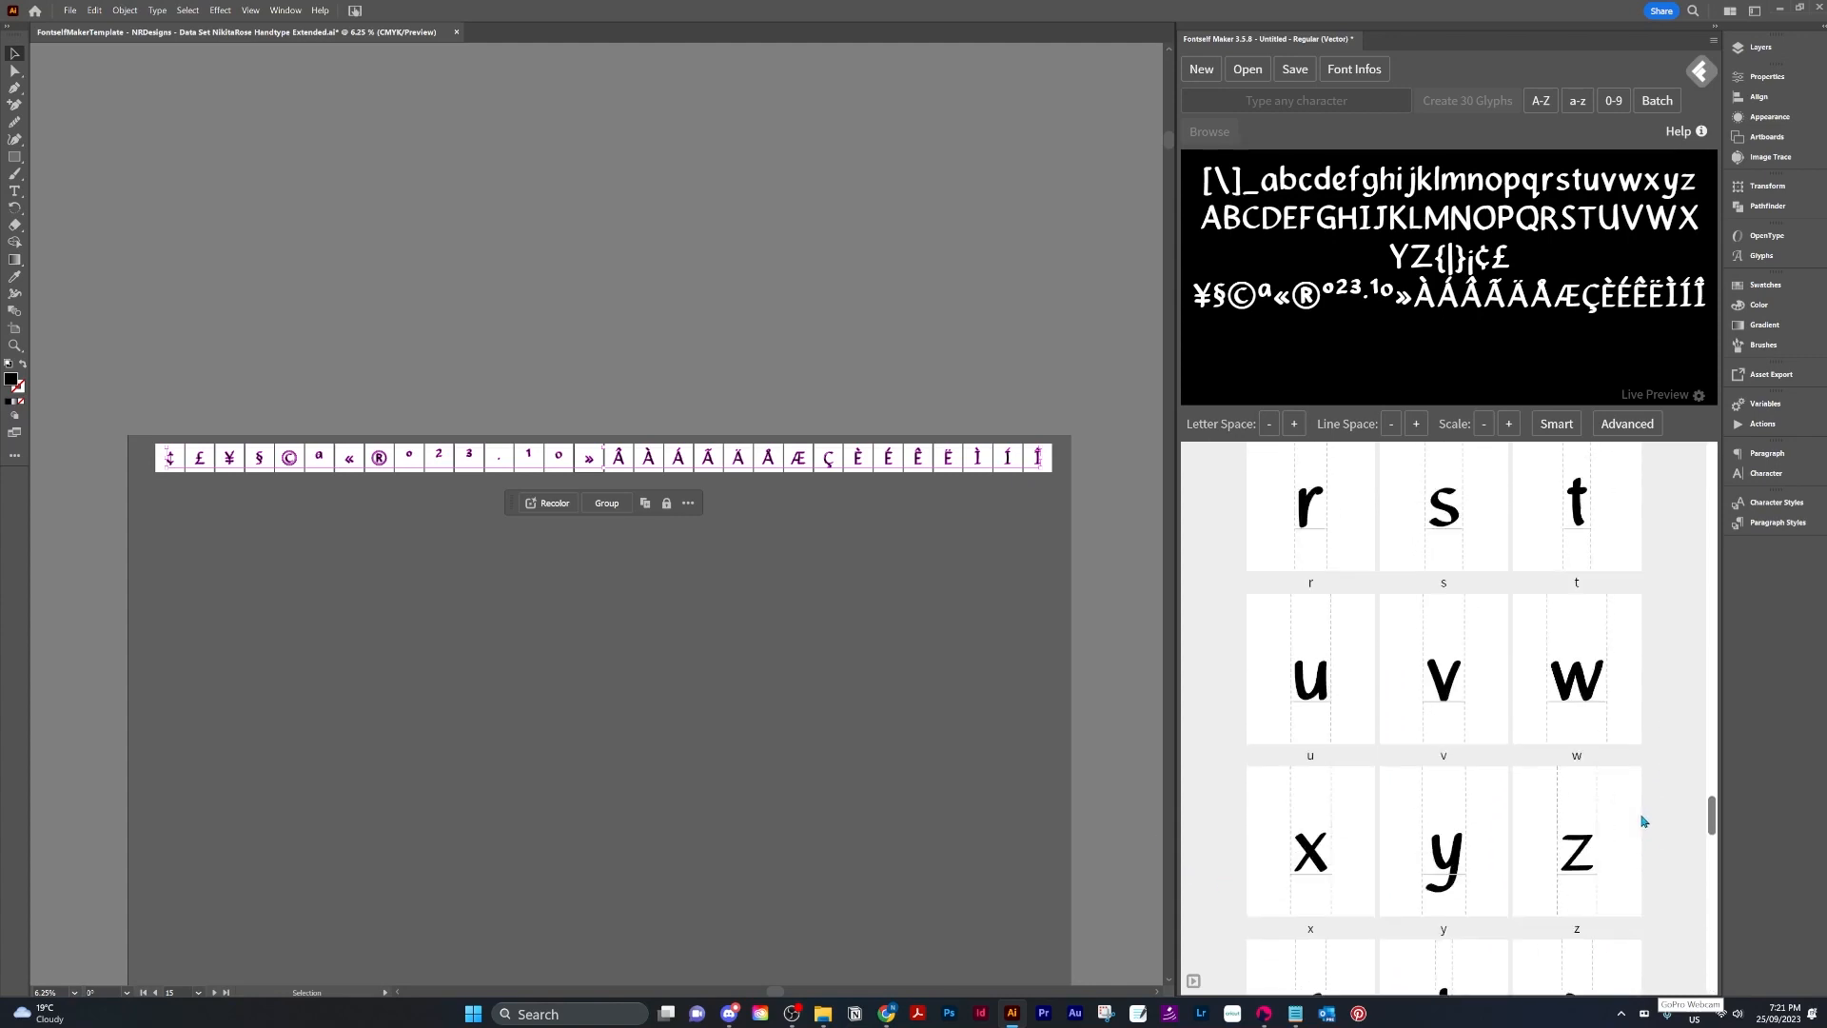
scroll(1138, 716, up, 2)
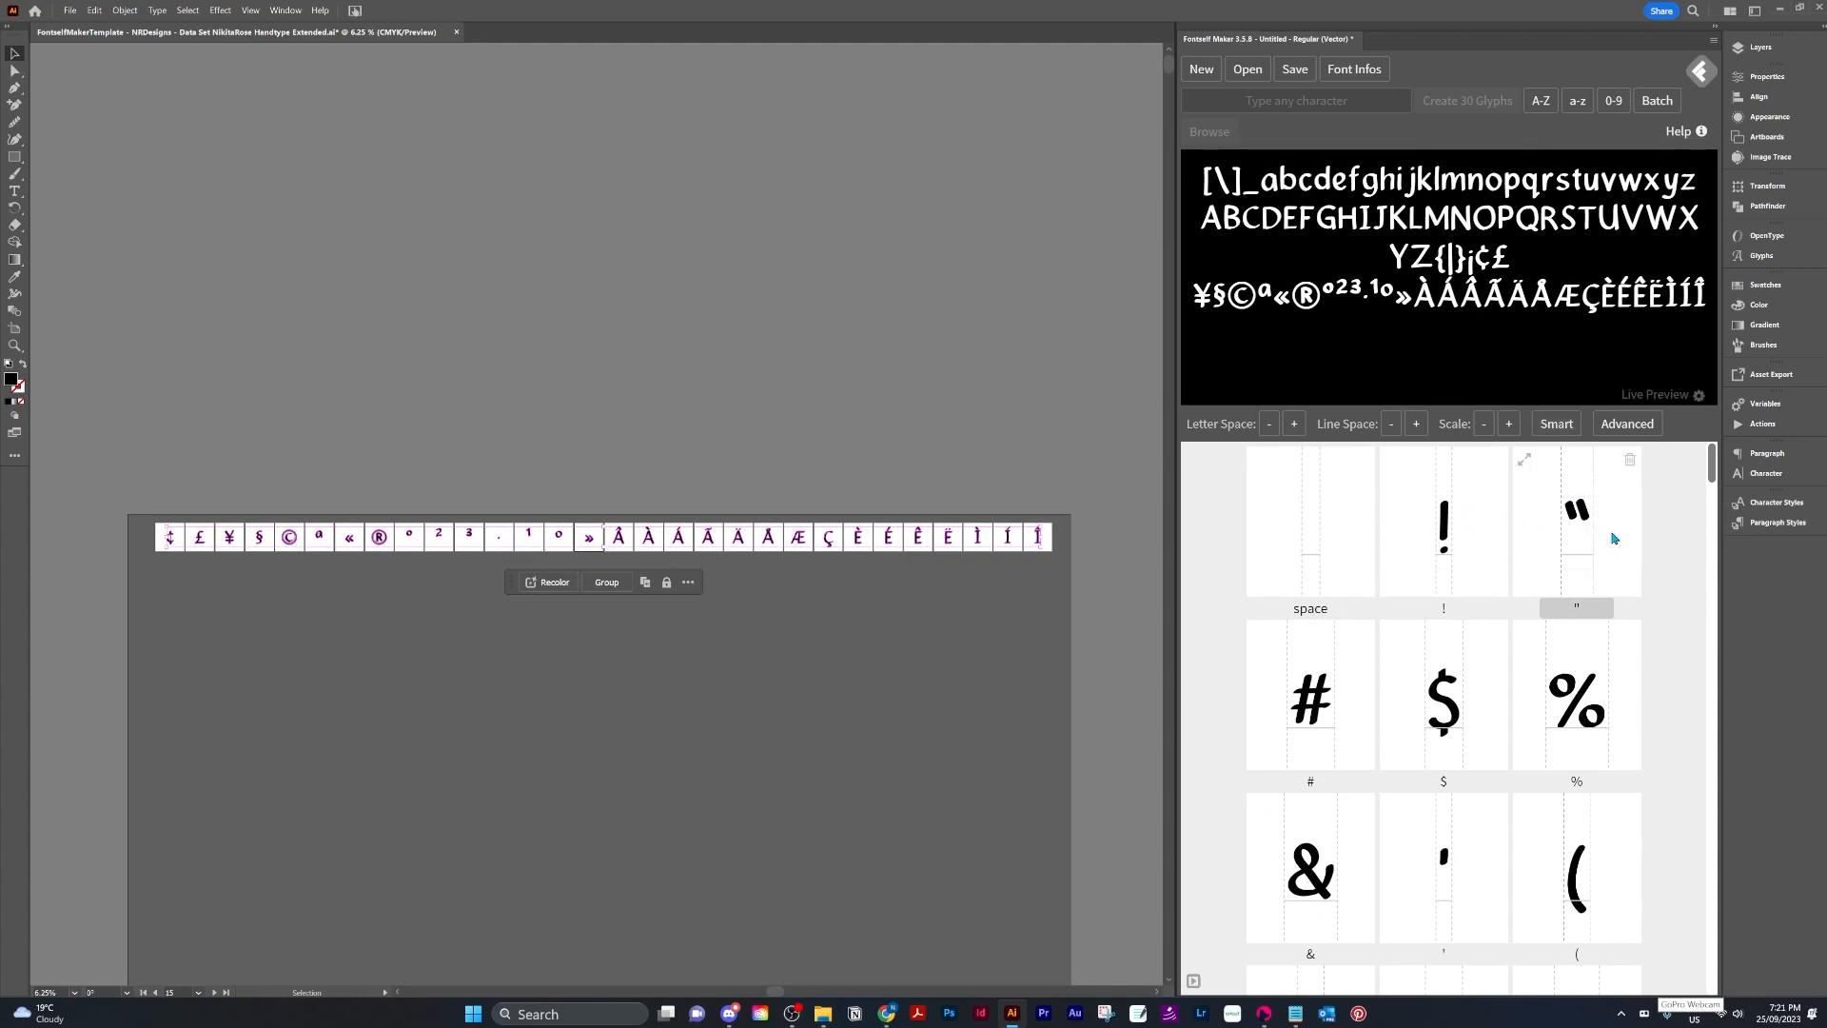
click(1555, 426)
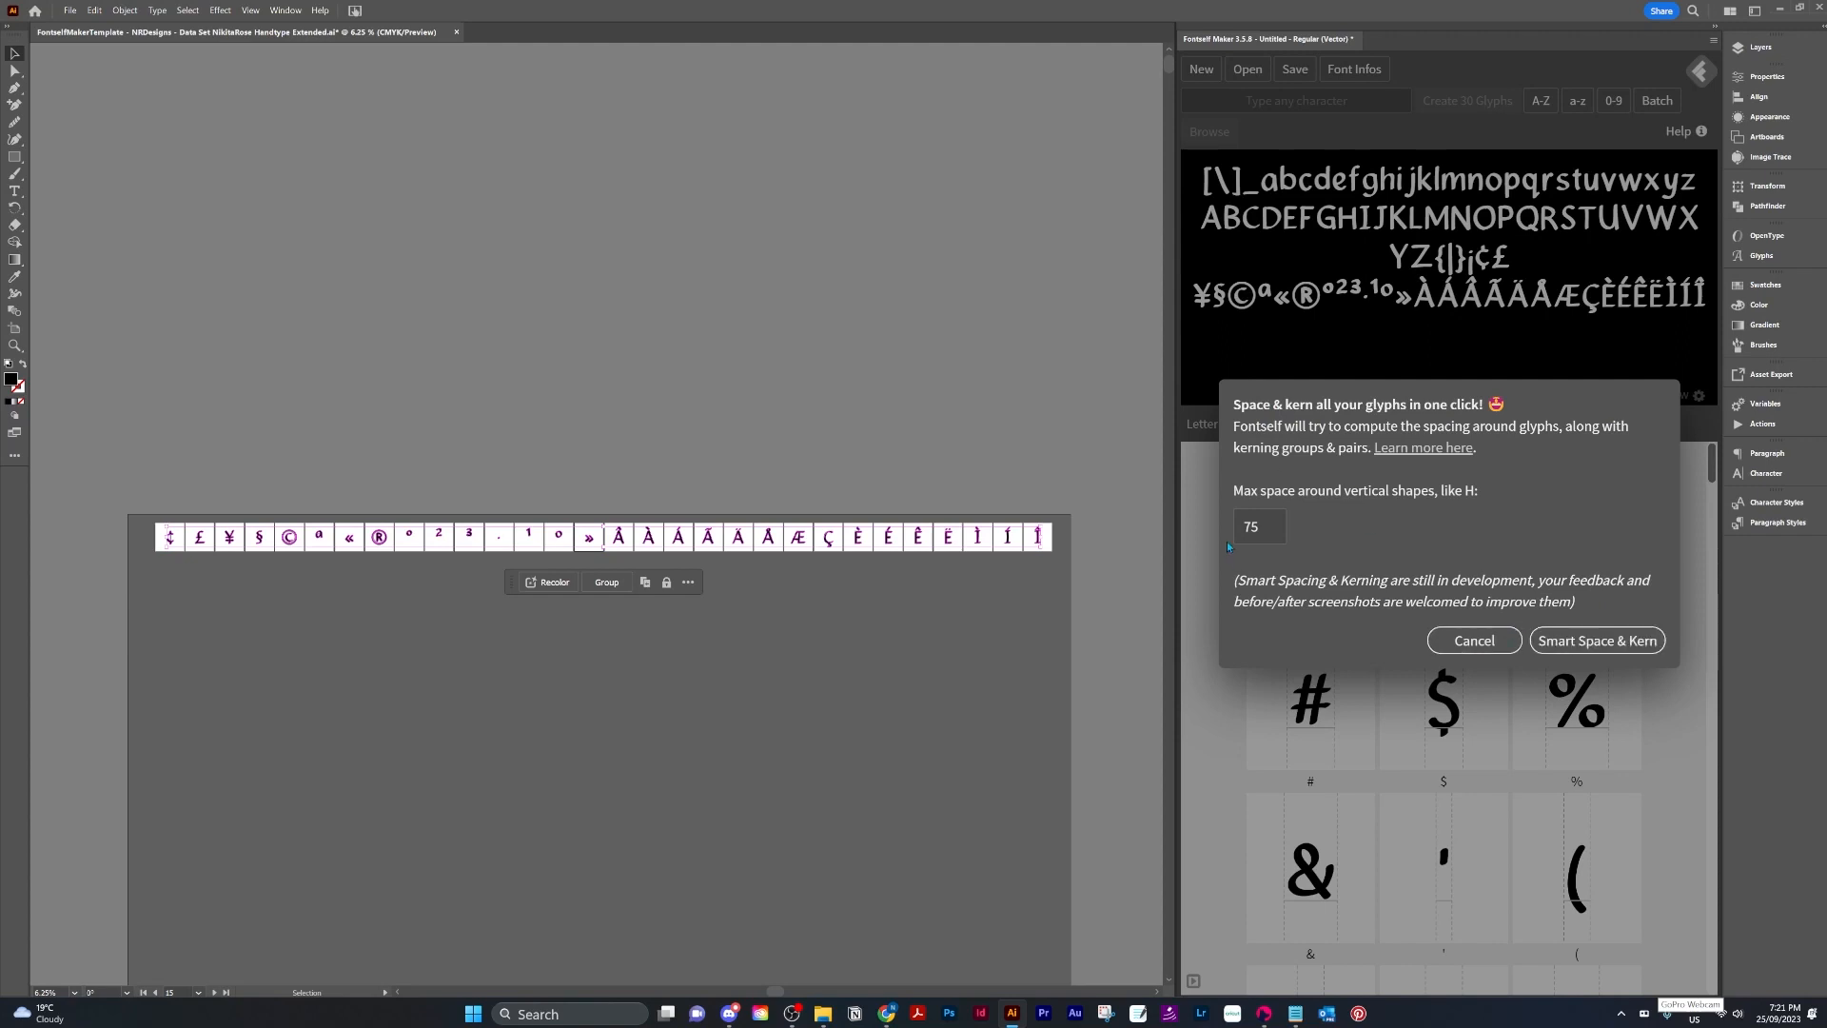
click(1599, 640)
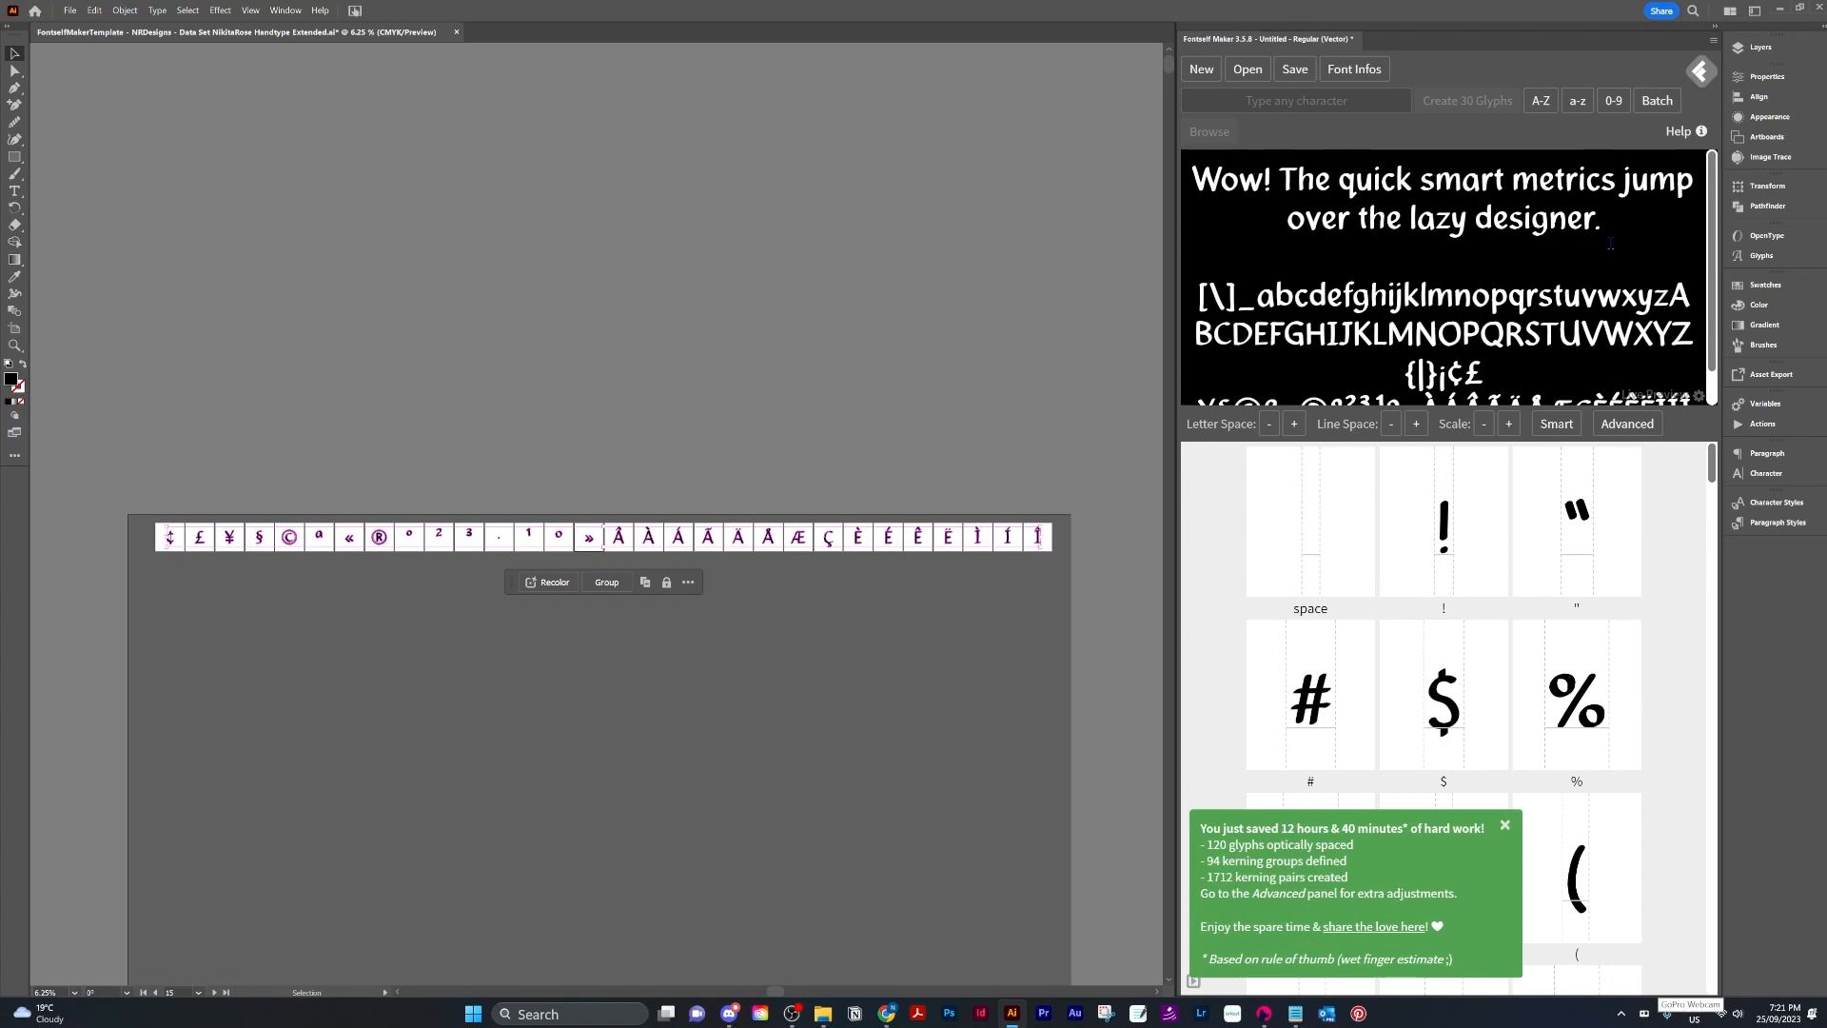
Open the Advanced spacing panel and review the glyphs' spacing metrics and the preview text.
scroll(1637, 390, down, 1)
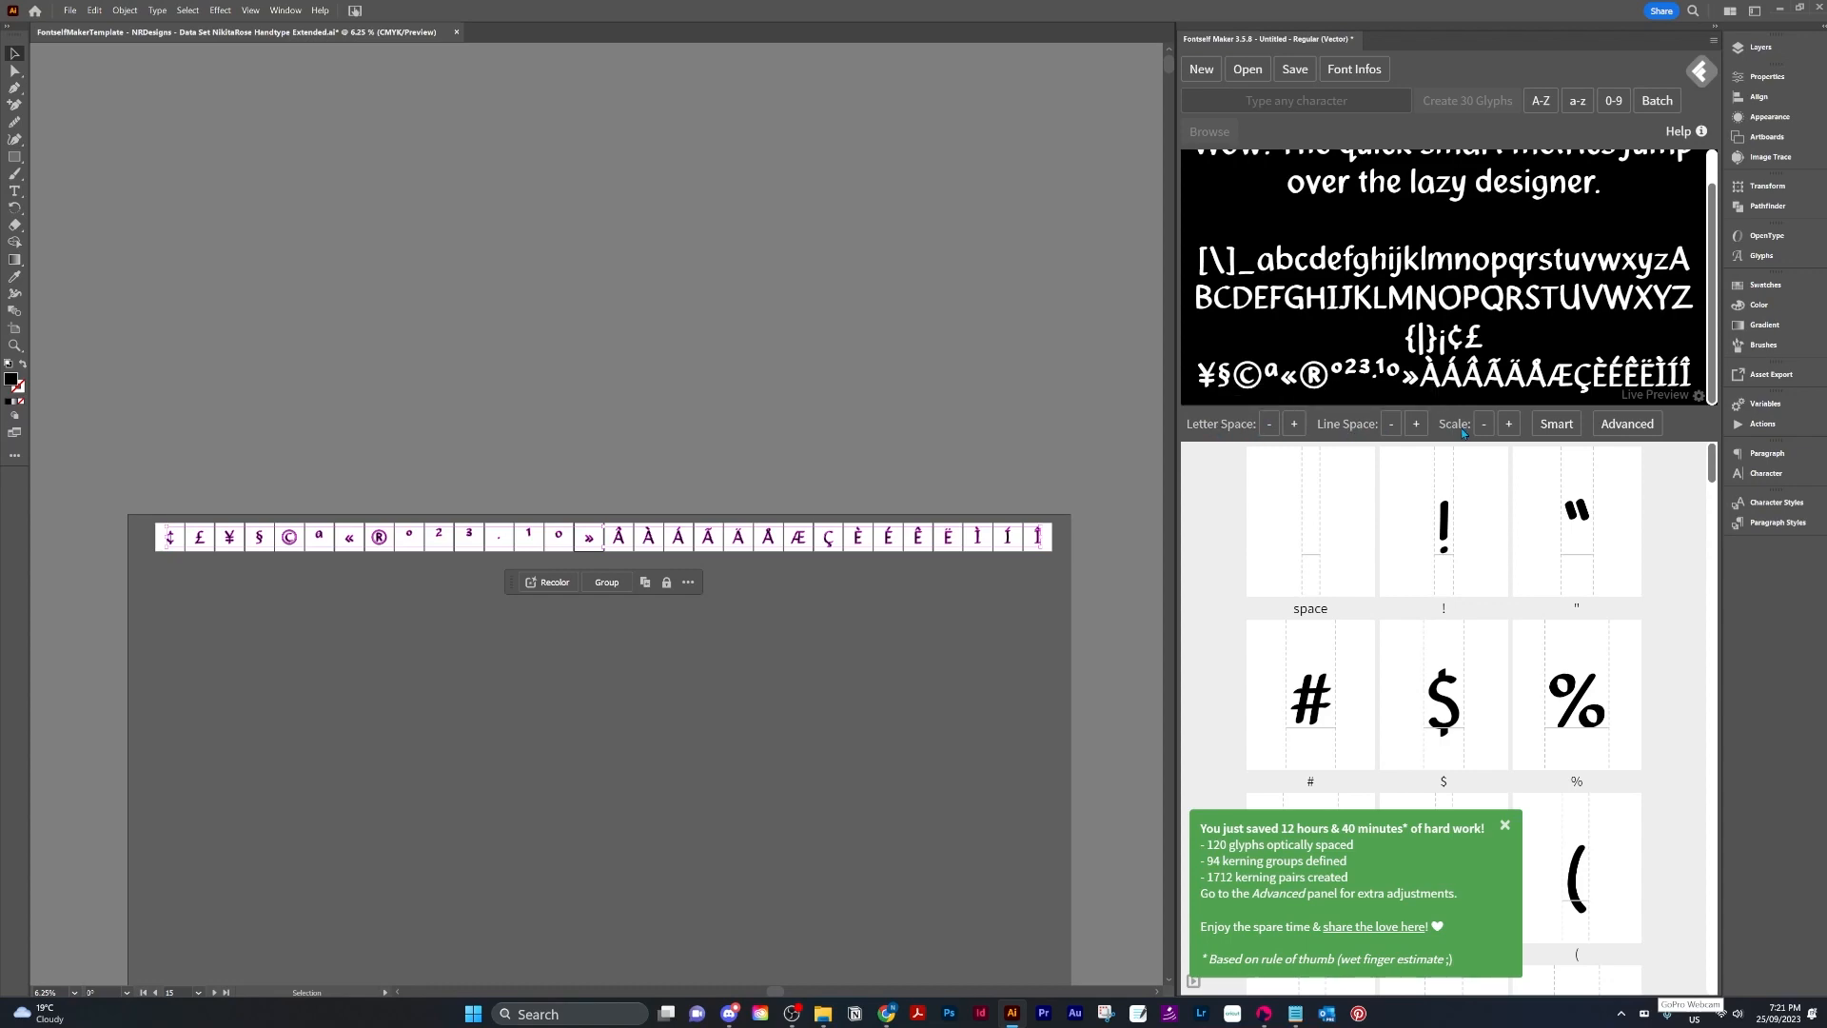
click(1624, 435)
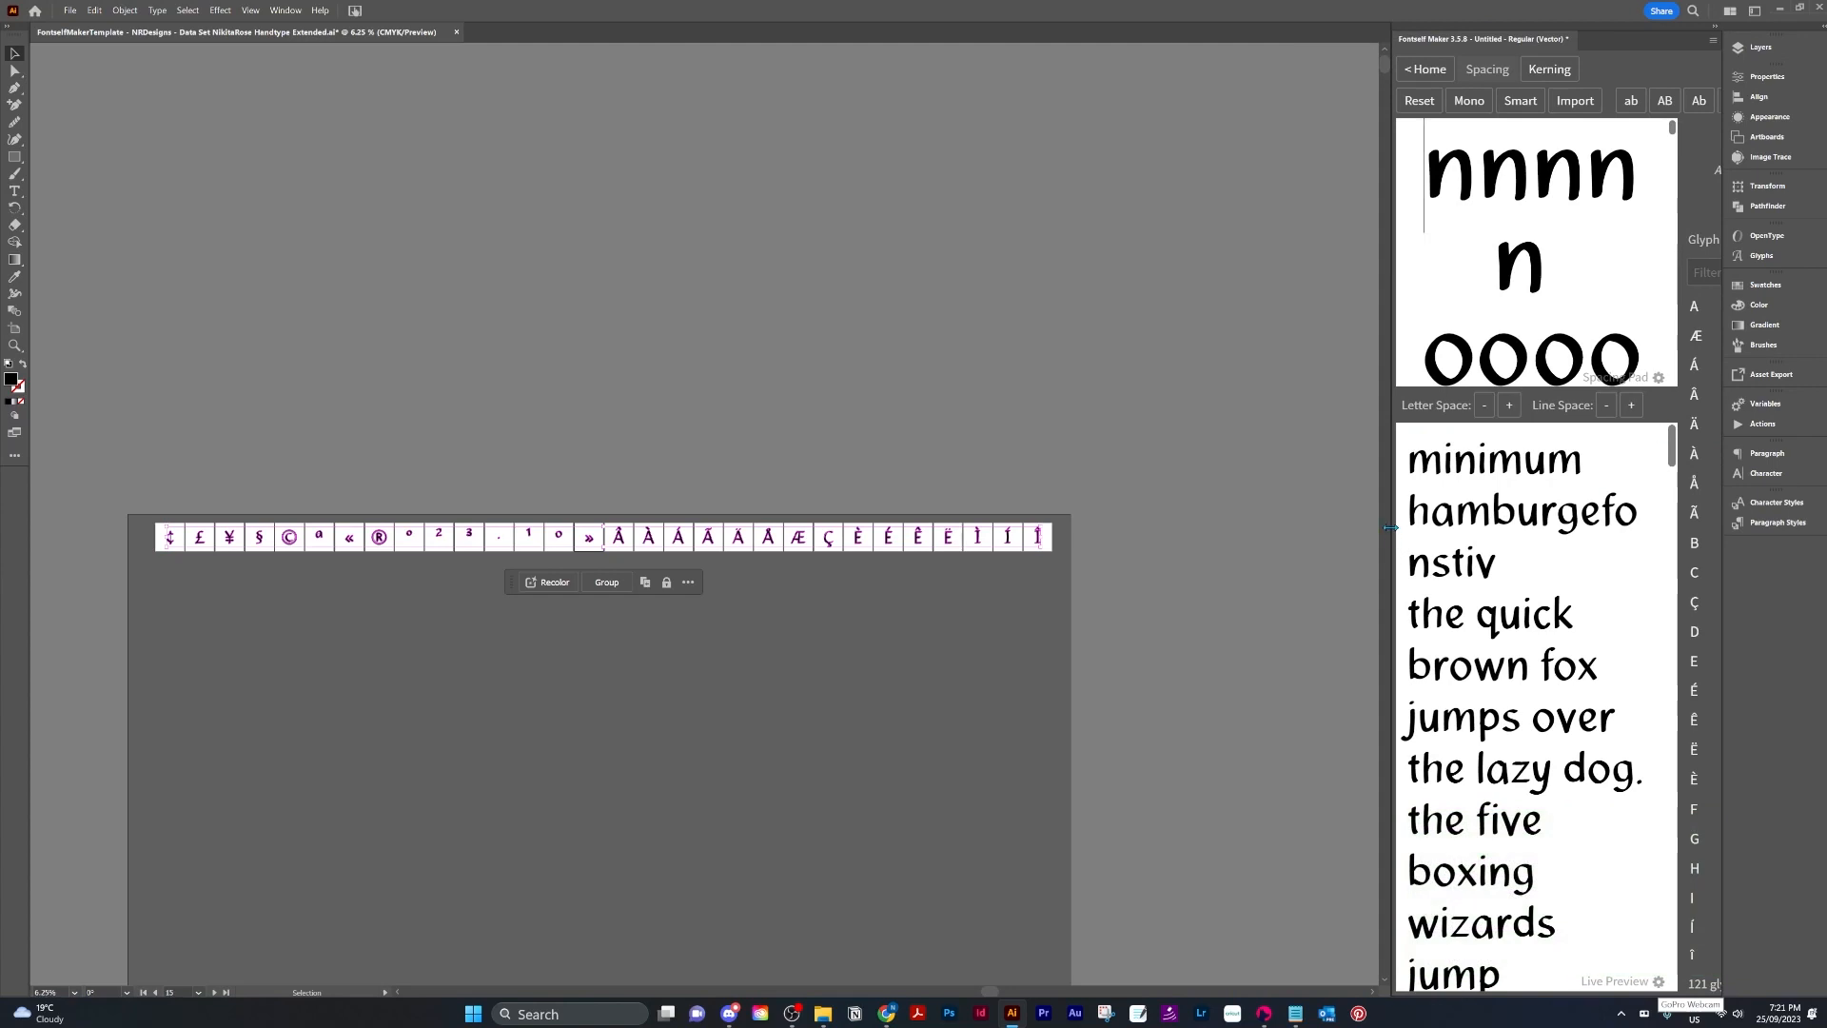
scroll(1380, 528, down, 5)
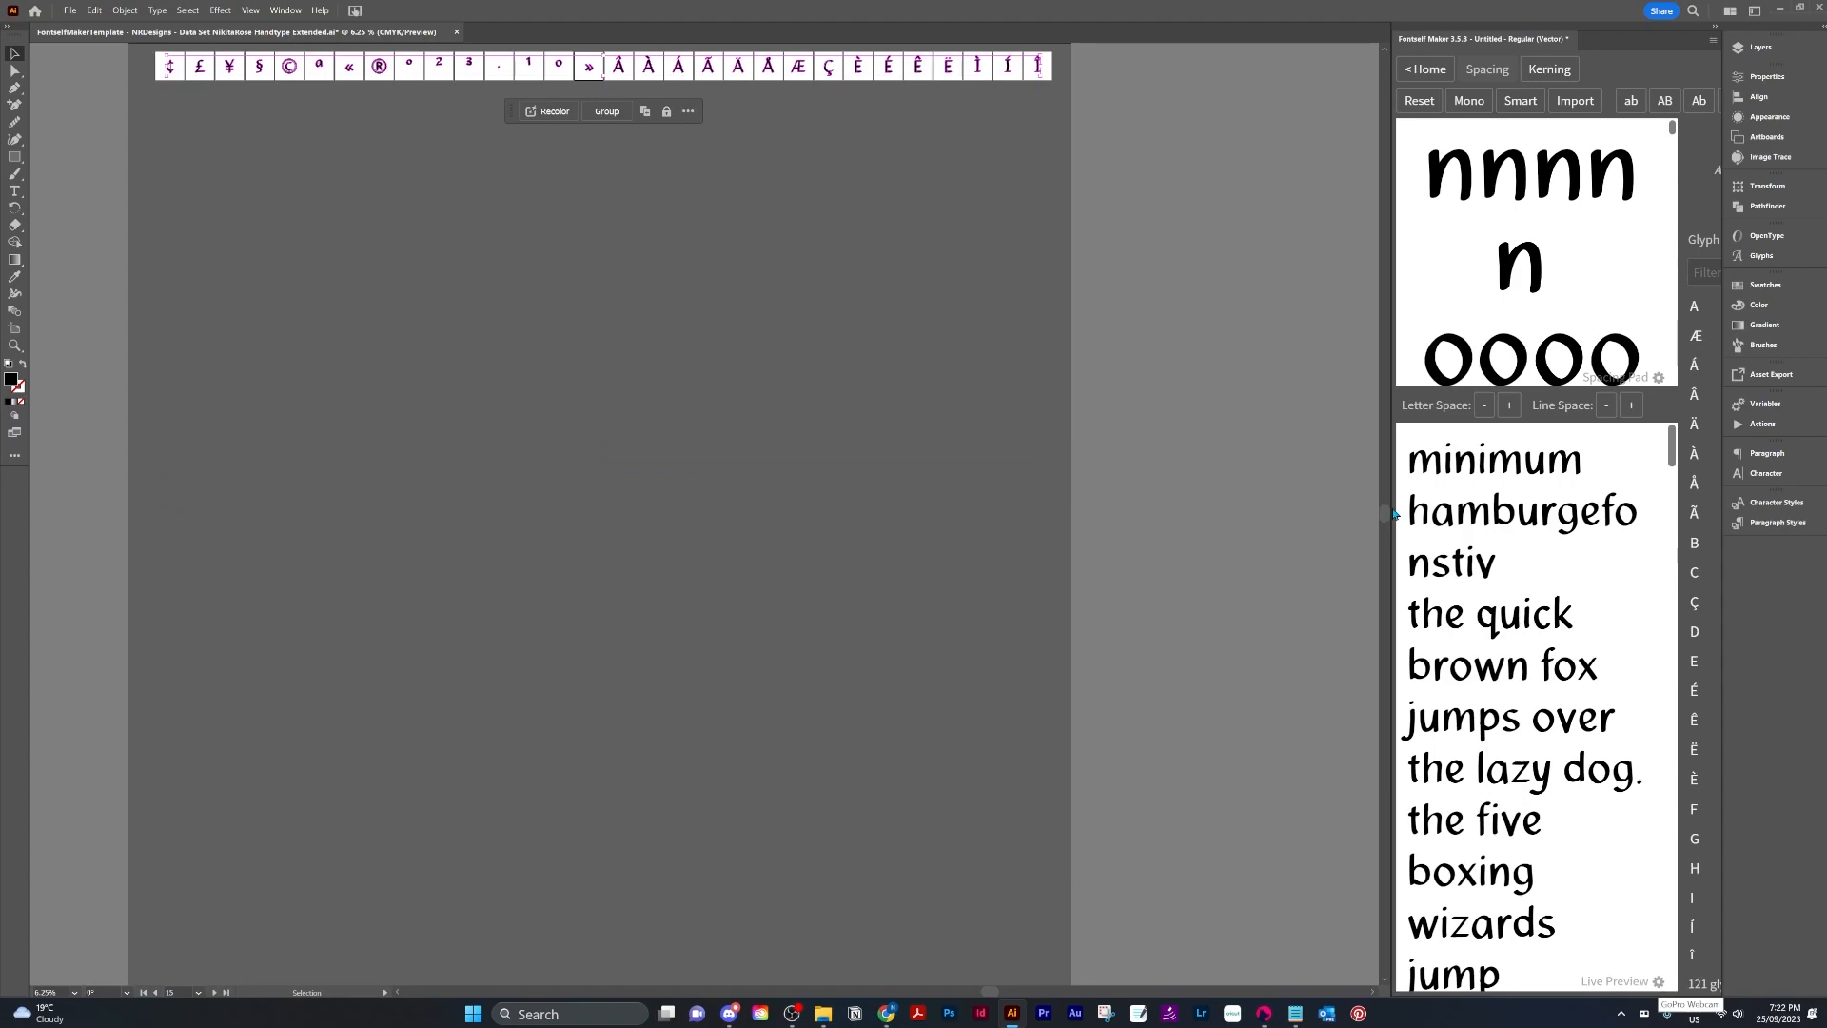
drag(1390, 507, 945, 508)
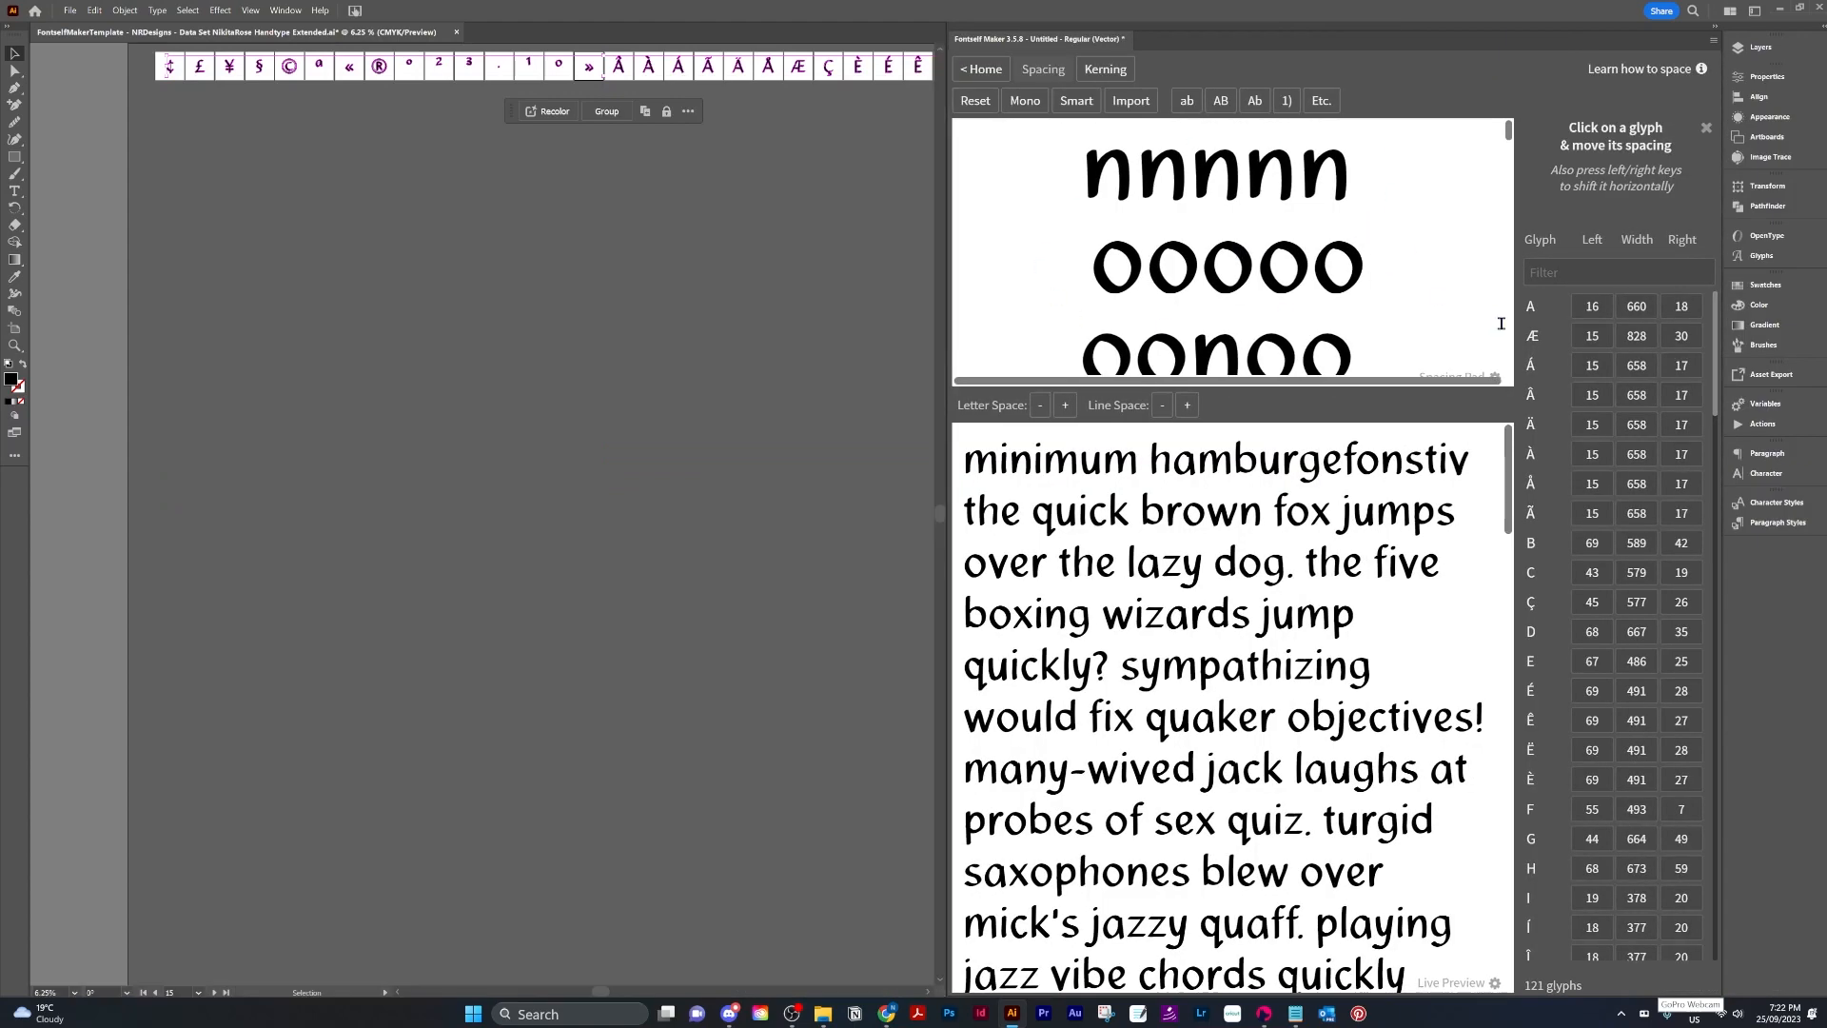
scroll(1704, 316, down, 15)
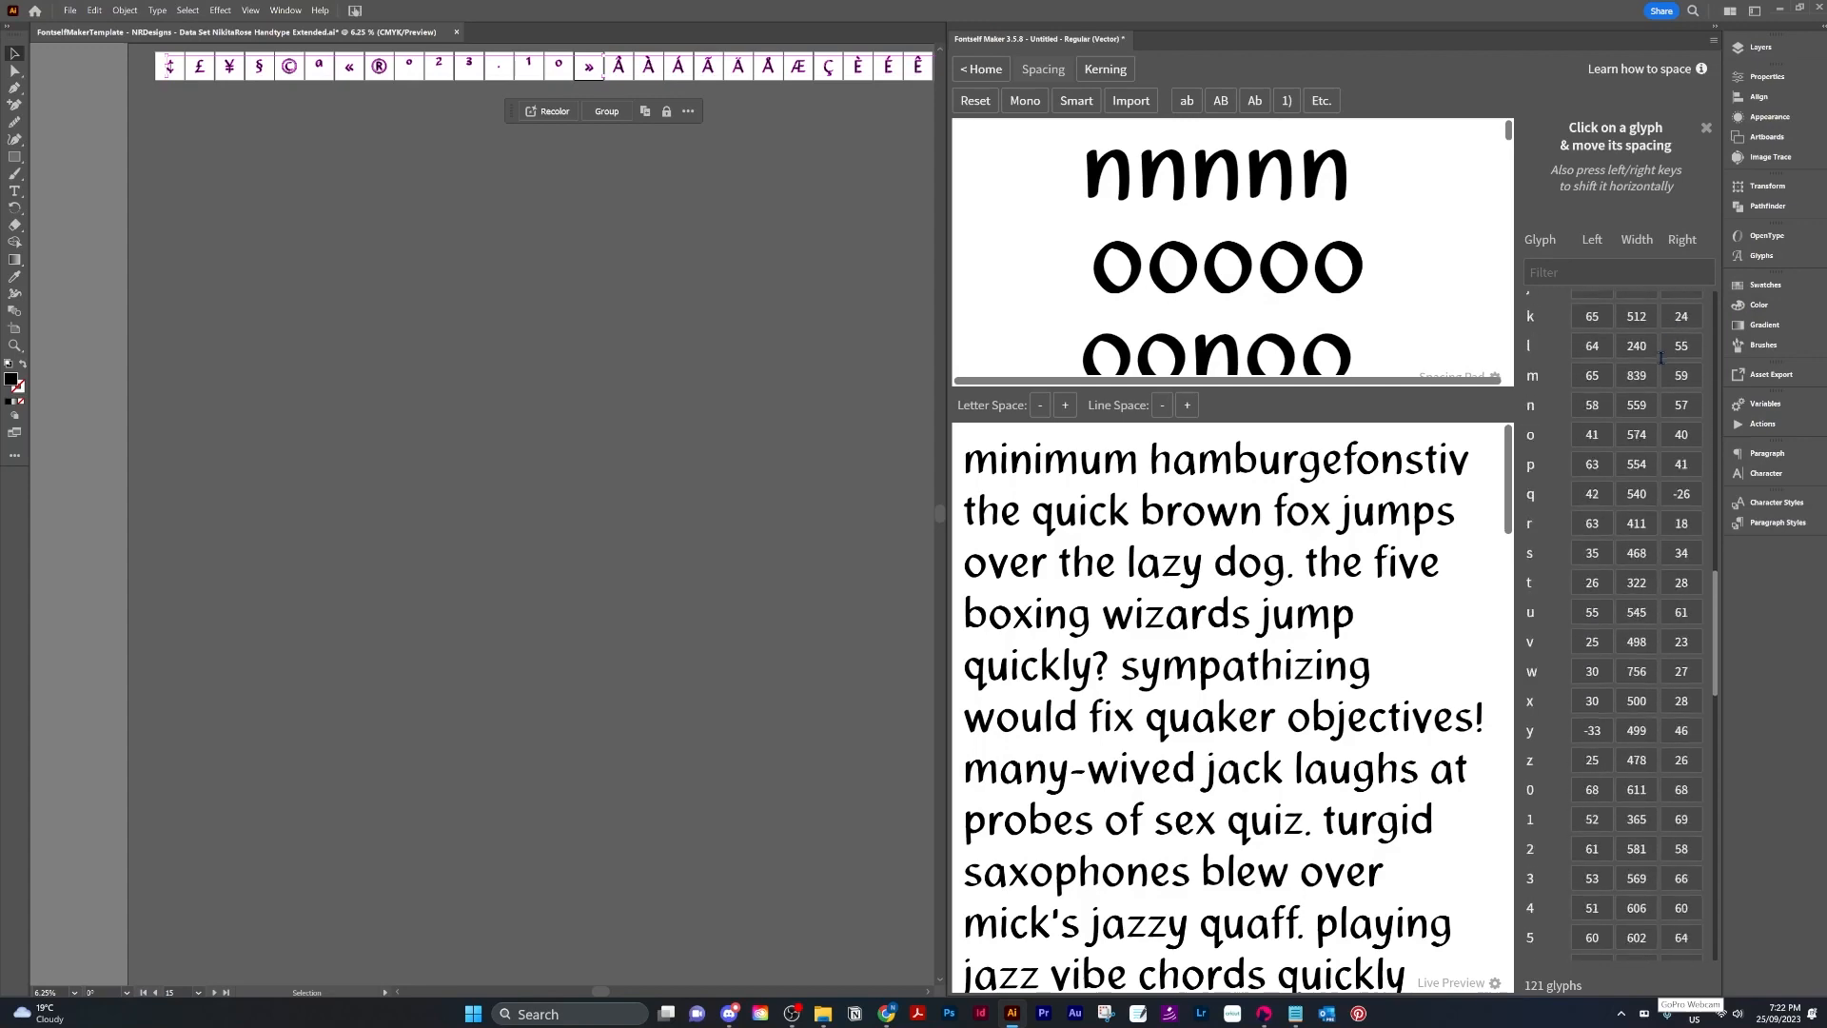
scroll(1660, 357, down, 10)
scroll(1171, 759, down, 15)
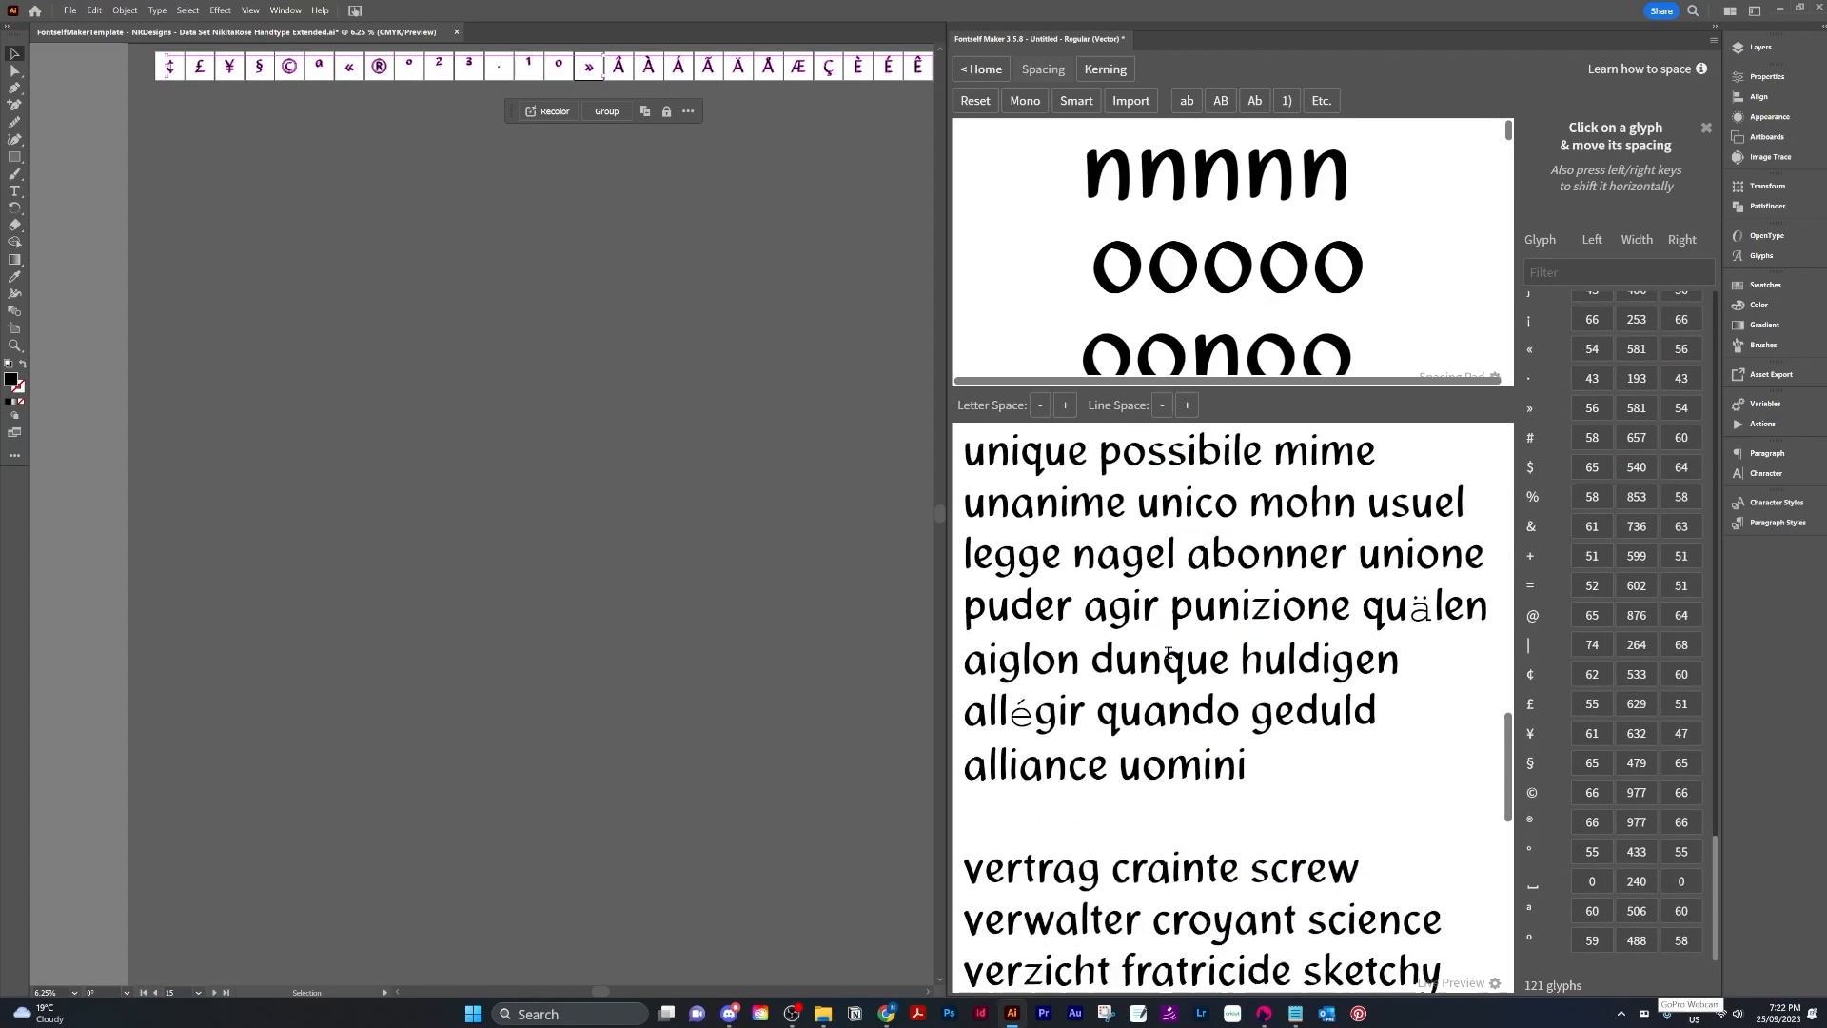
scroll(1169, 653, down, 5)
scroll(1019, 577, up, 7)
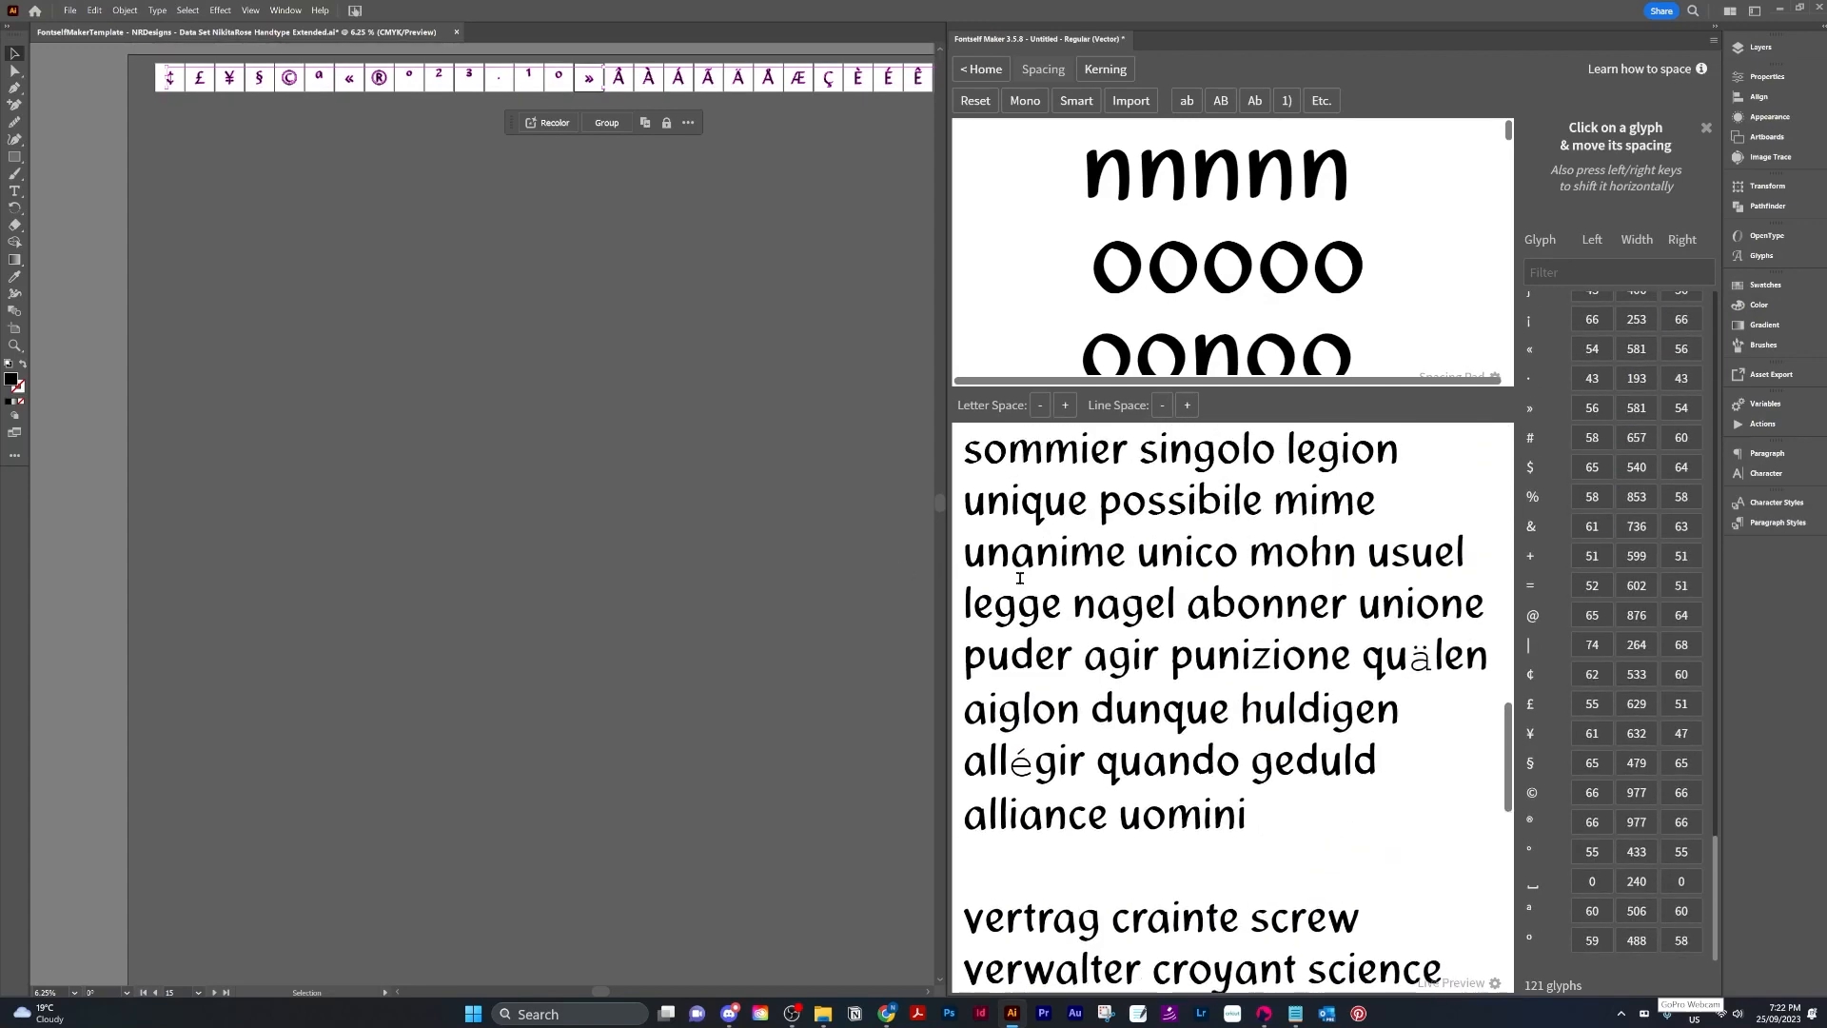
drag(1009, 763, 1034, 763)
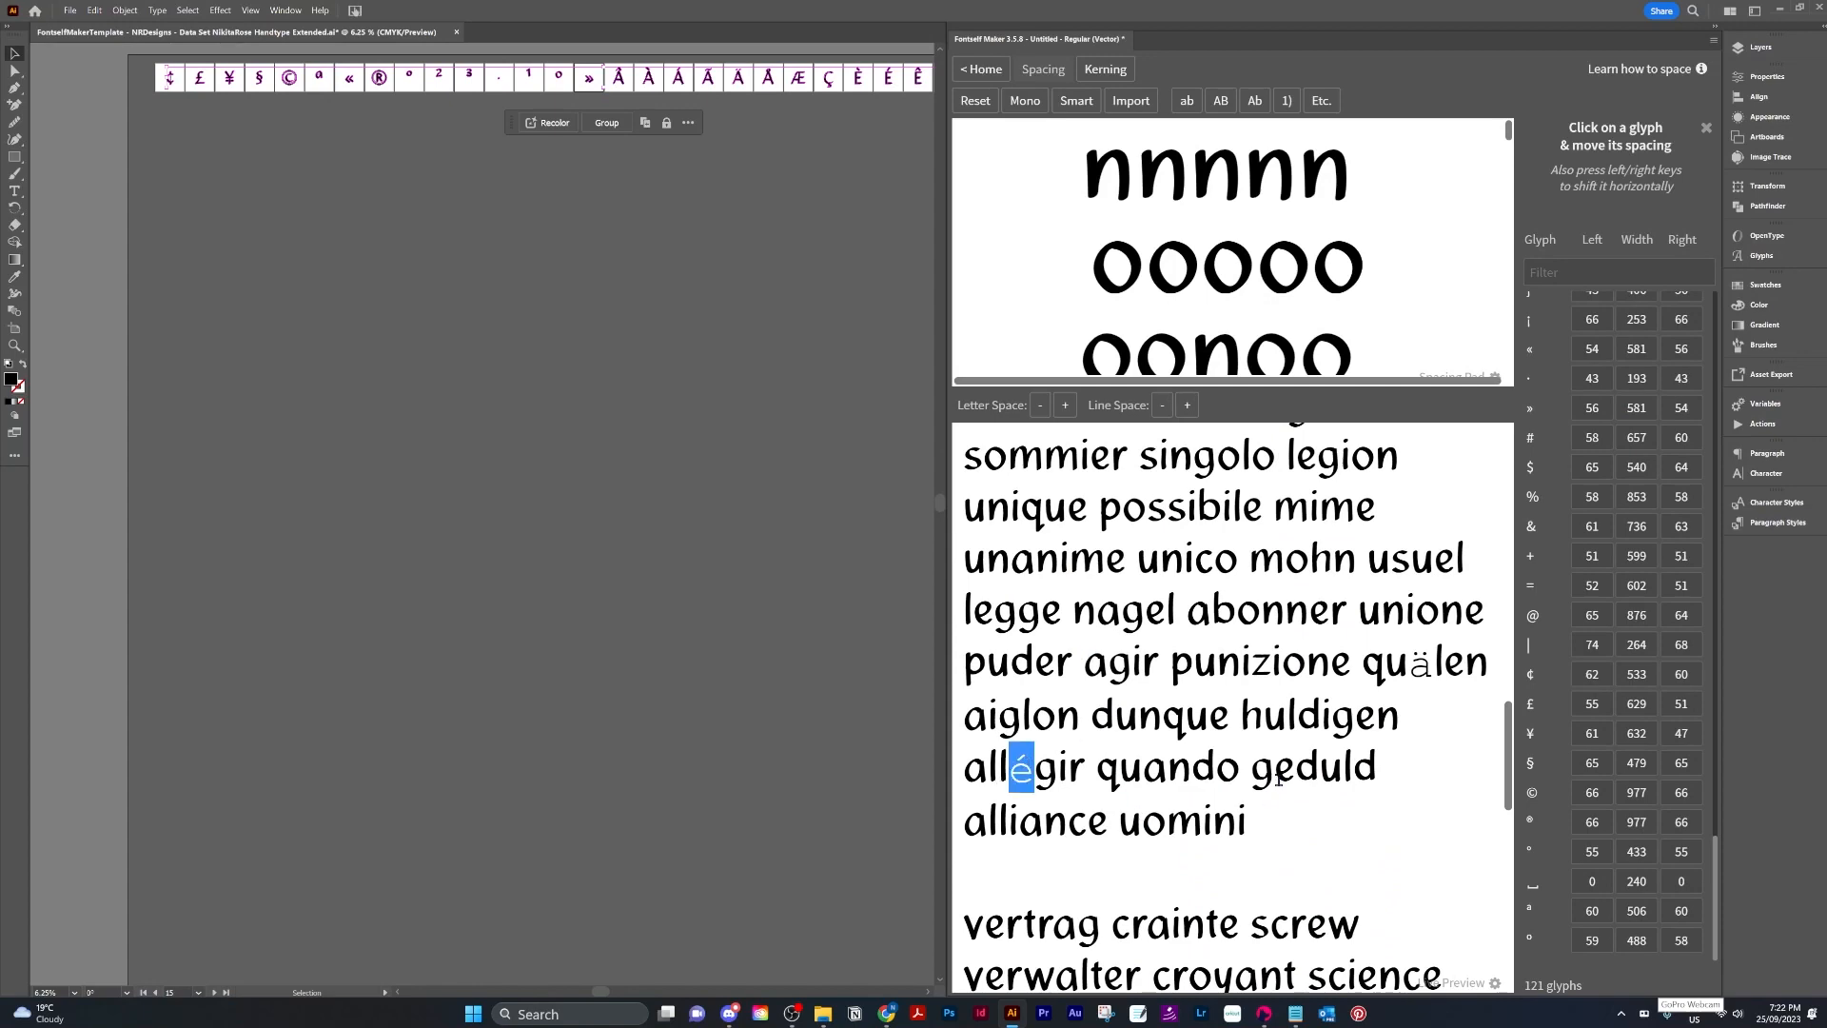
click(1421, 663)
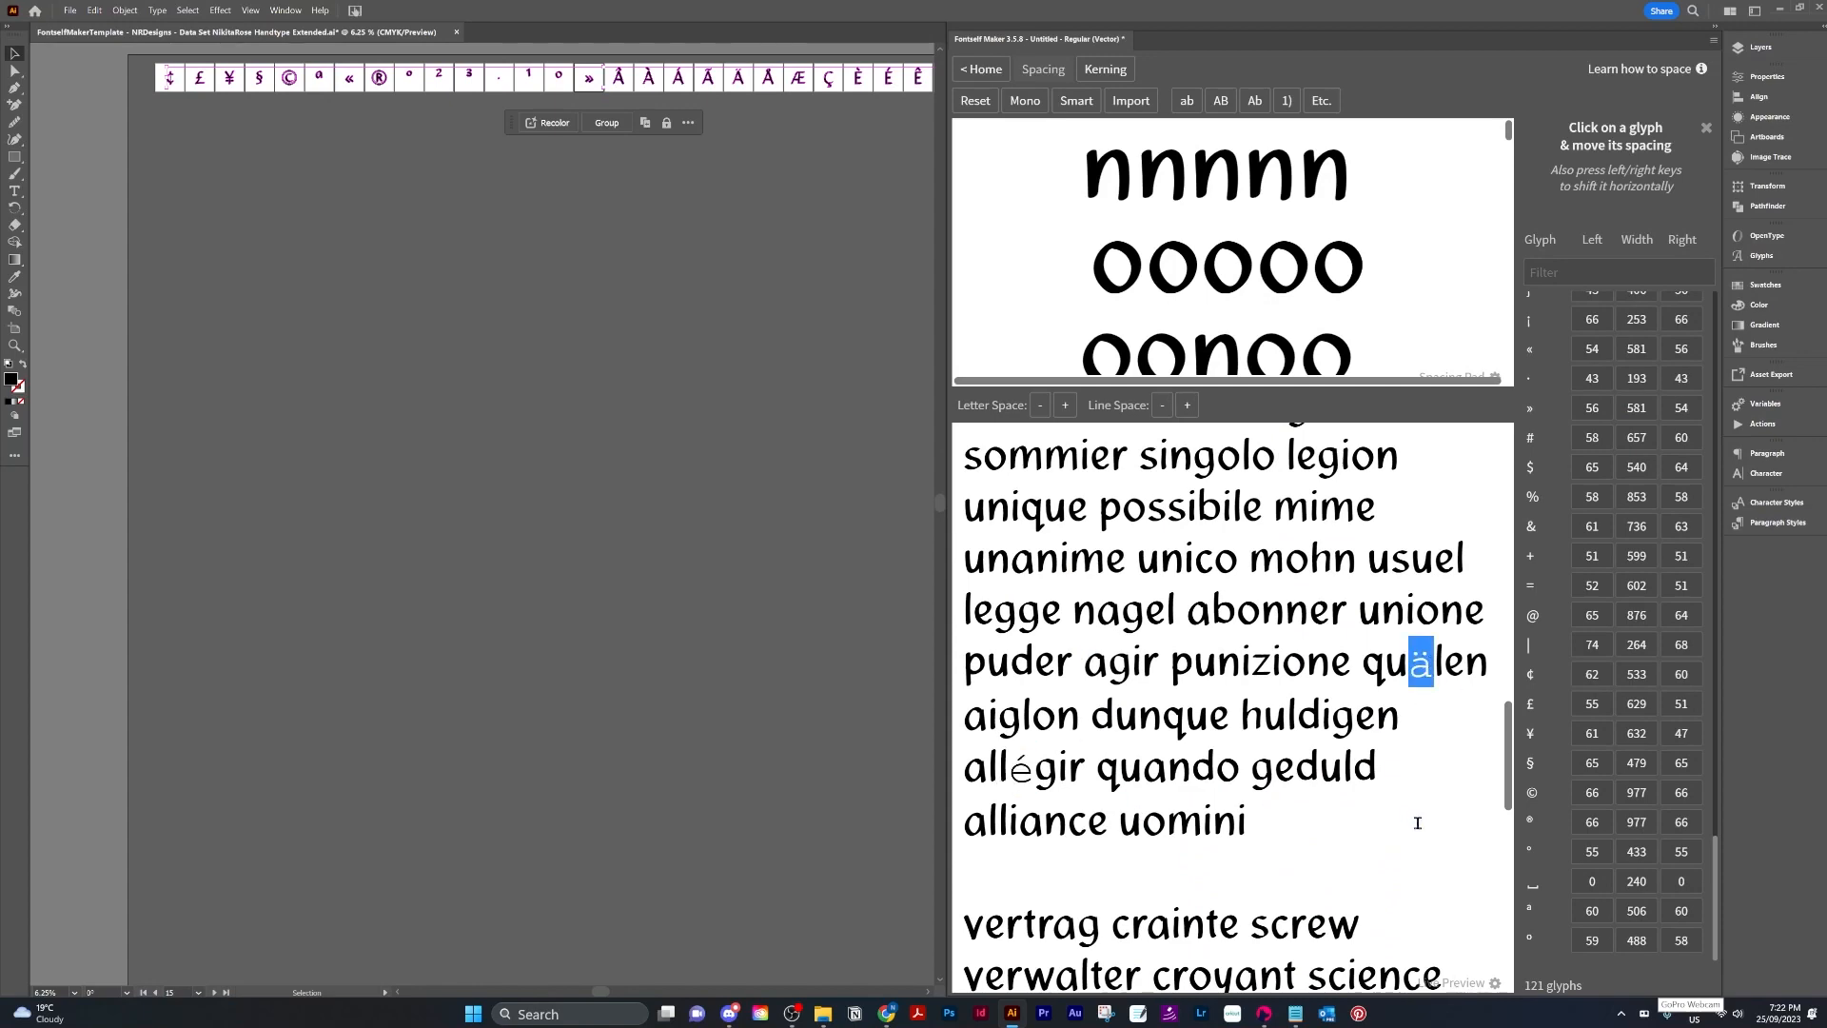
scroll(1416, 811, down, 10)
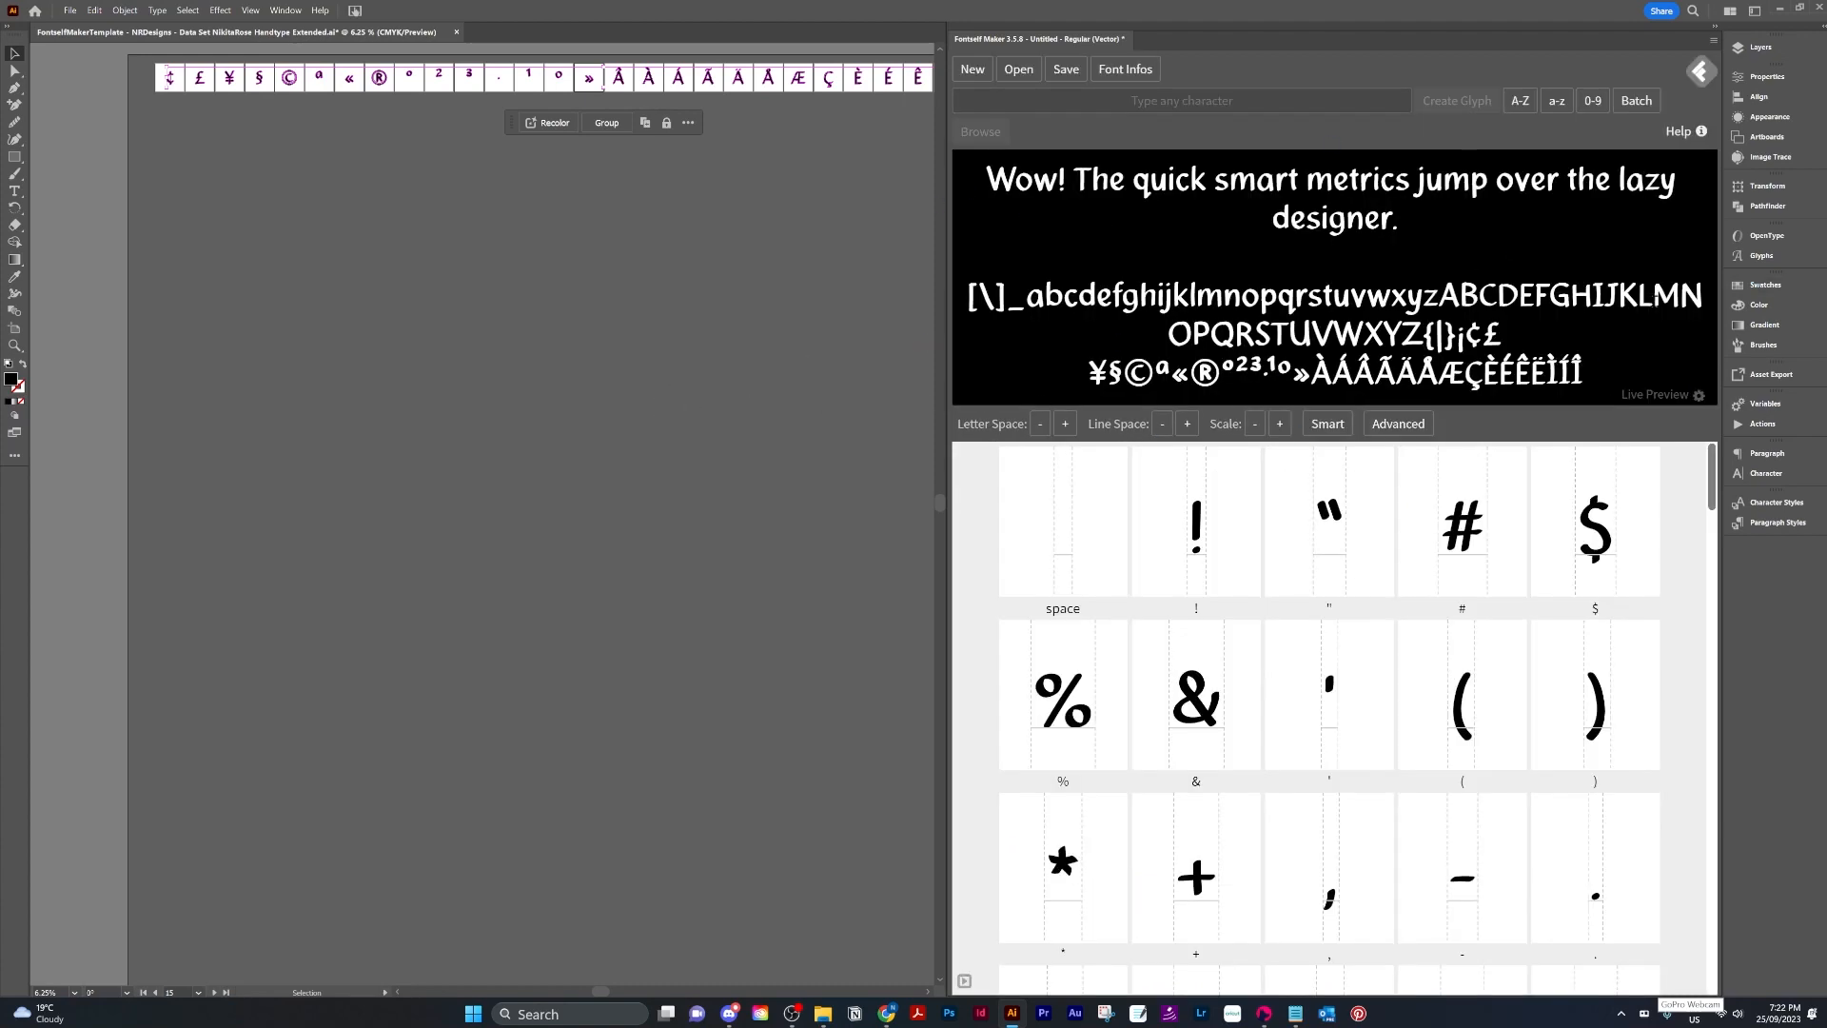
Open Font Infos, name the font family Nikitarose, and set the style to Regular.
click(1127, 70)
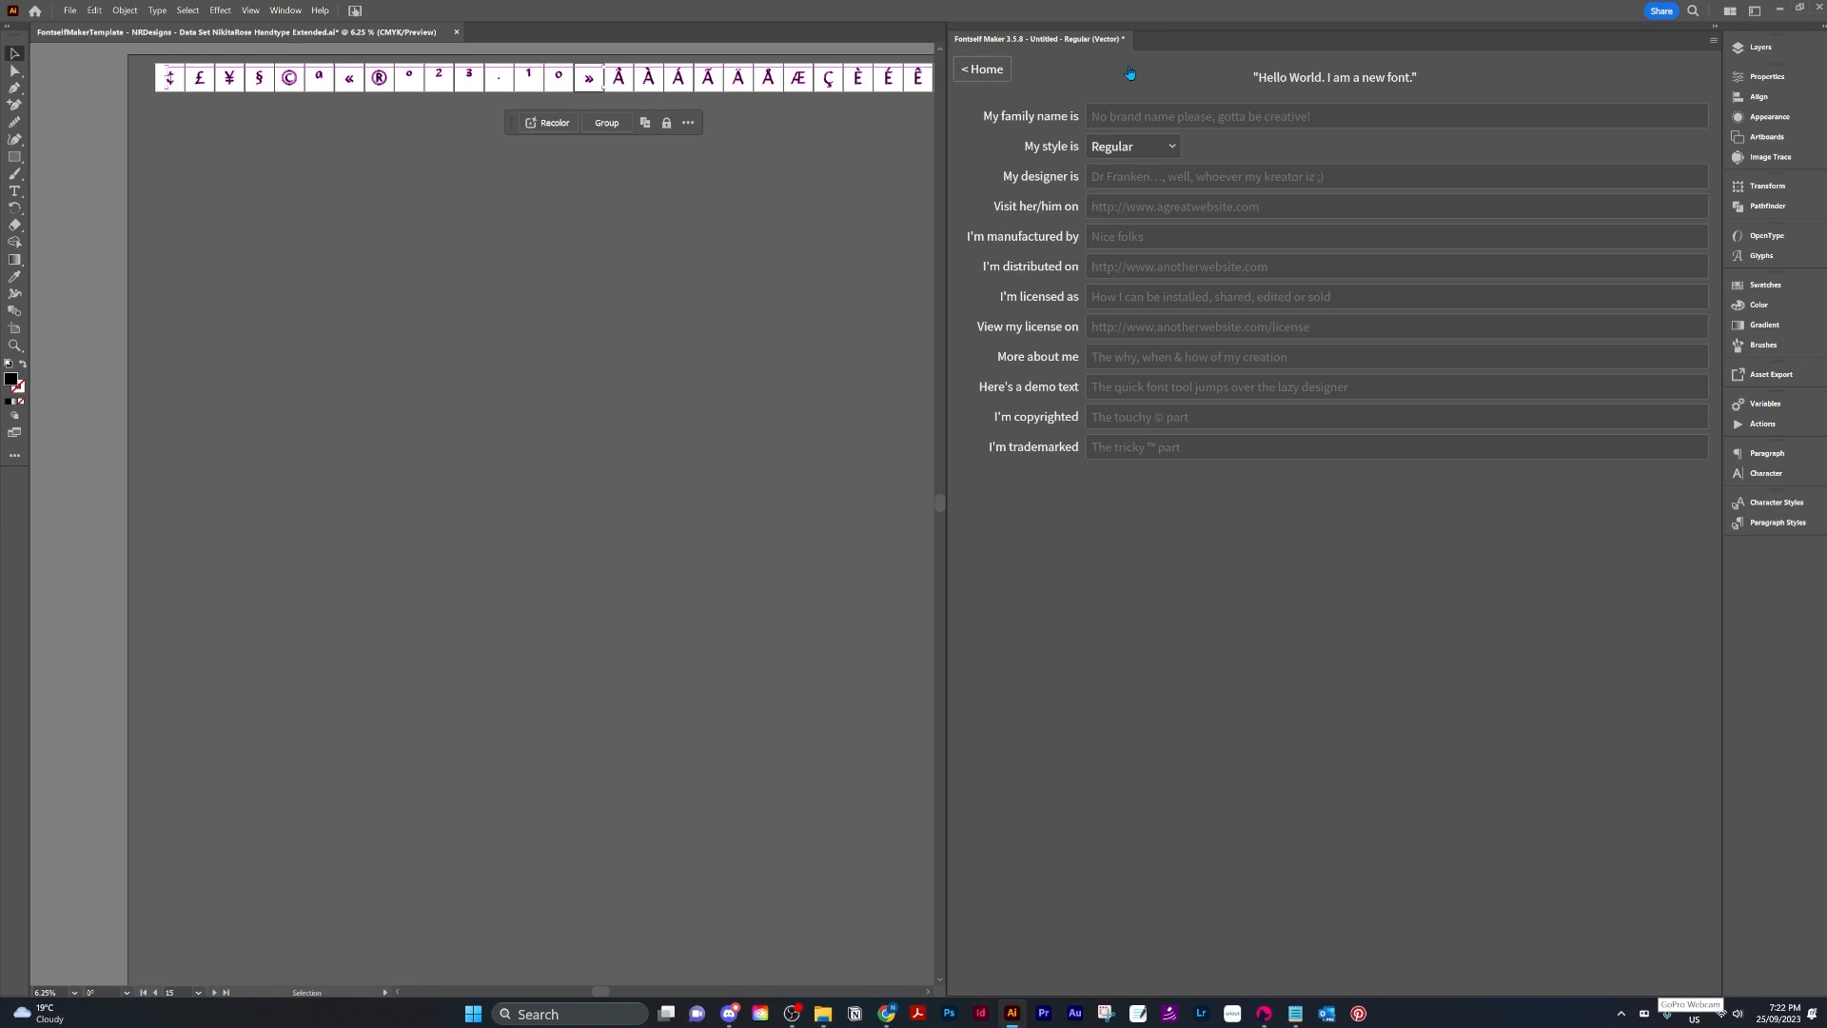
click(1137, 111)
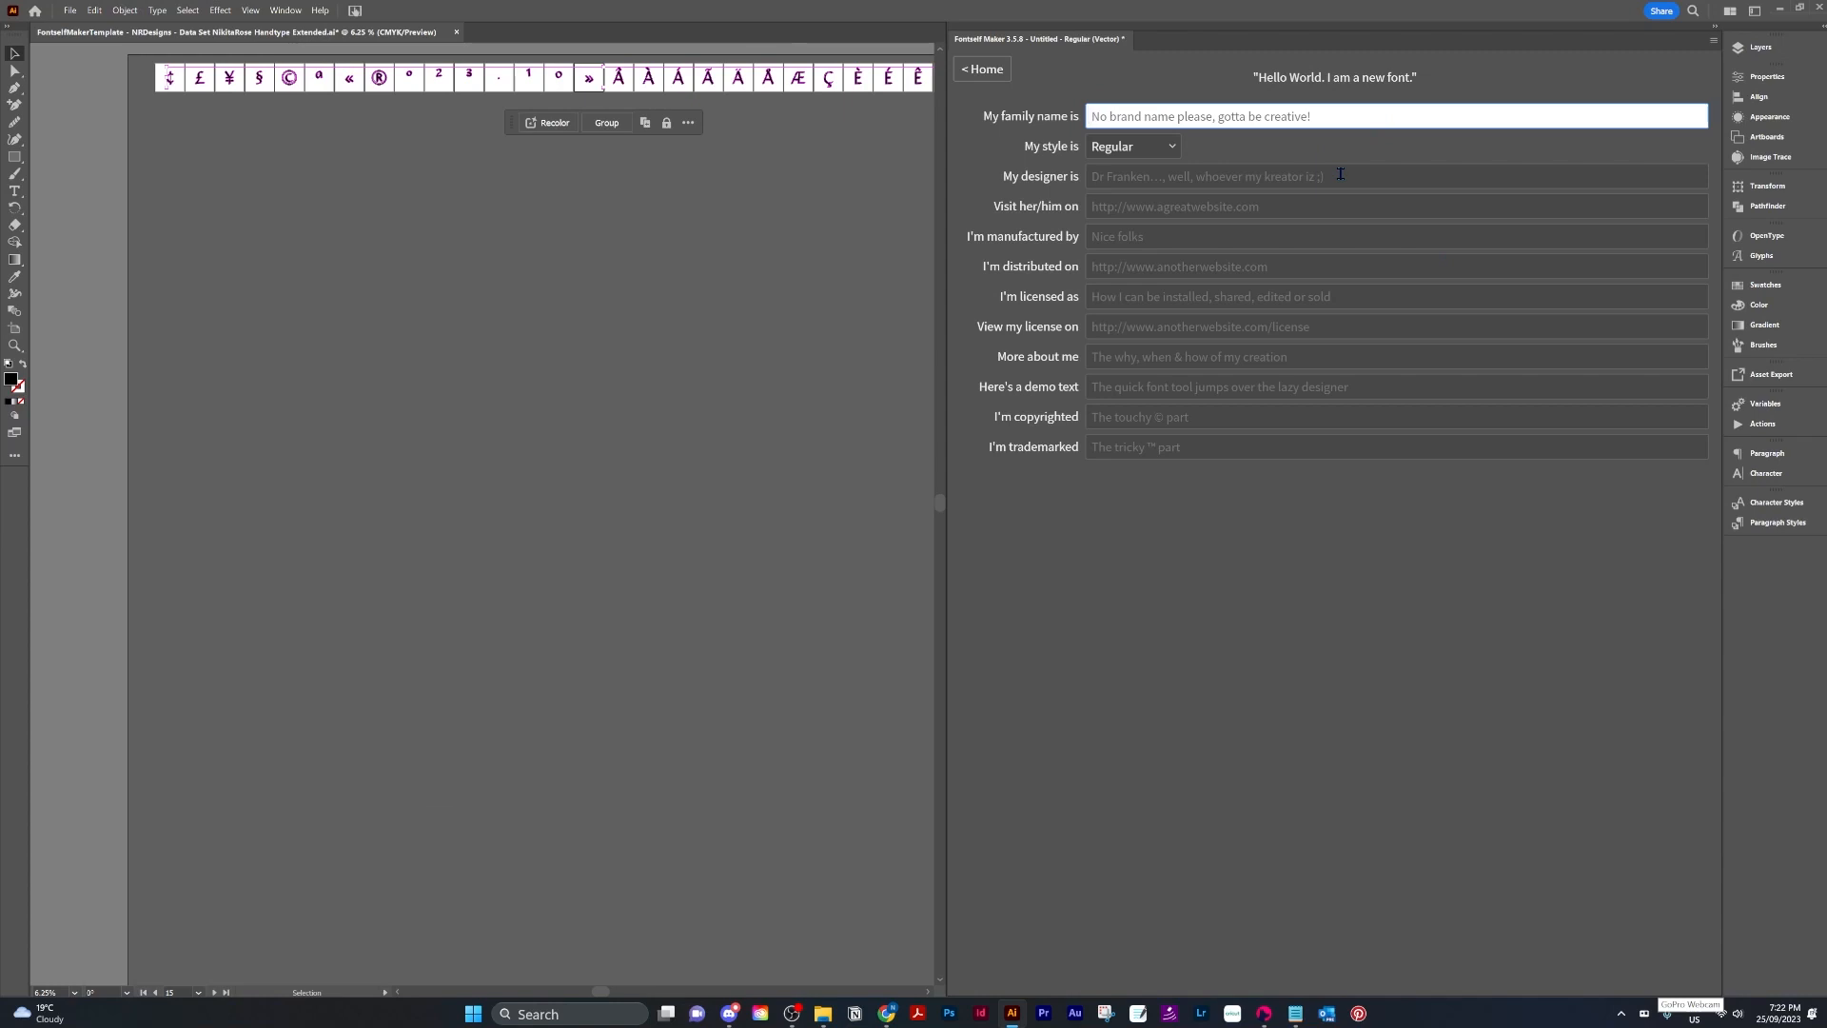
text(Nikitarop)
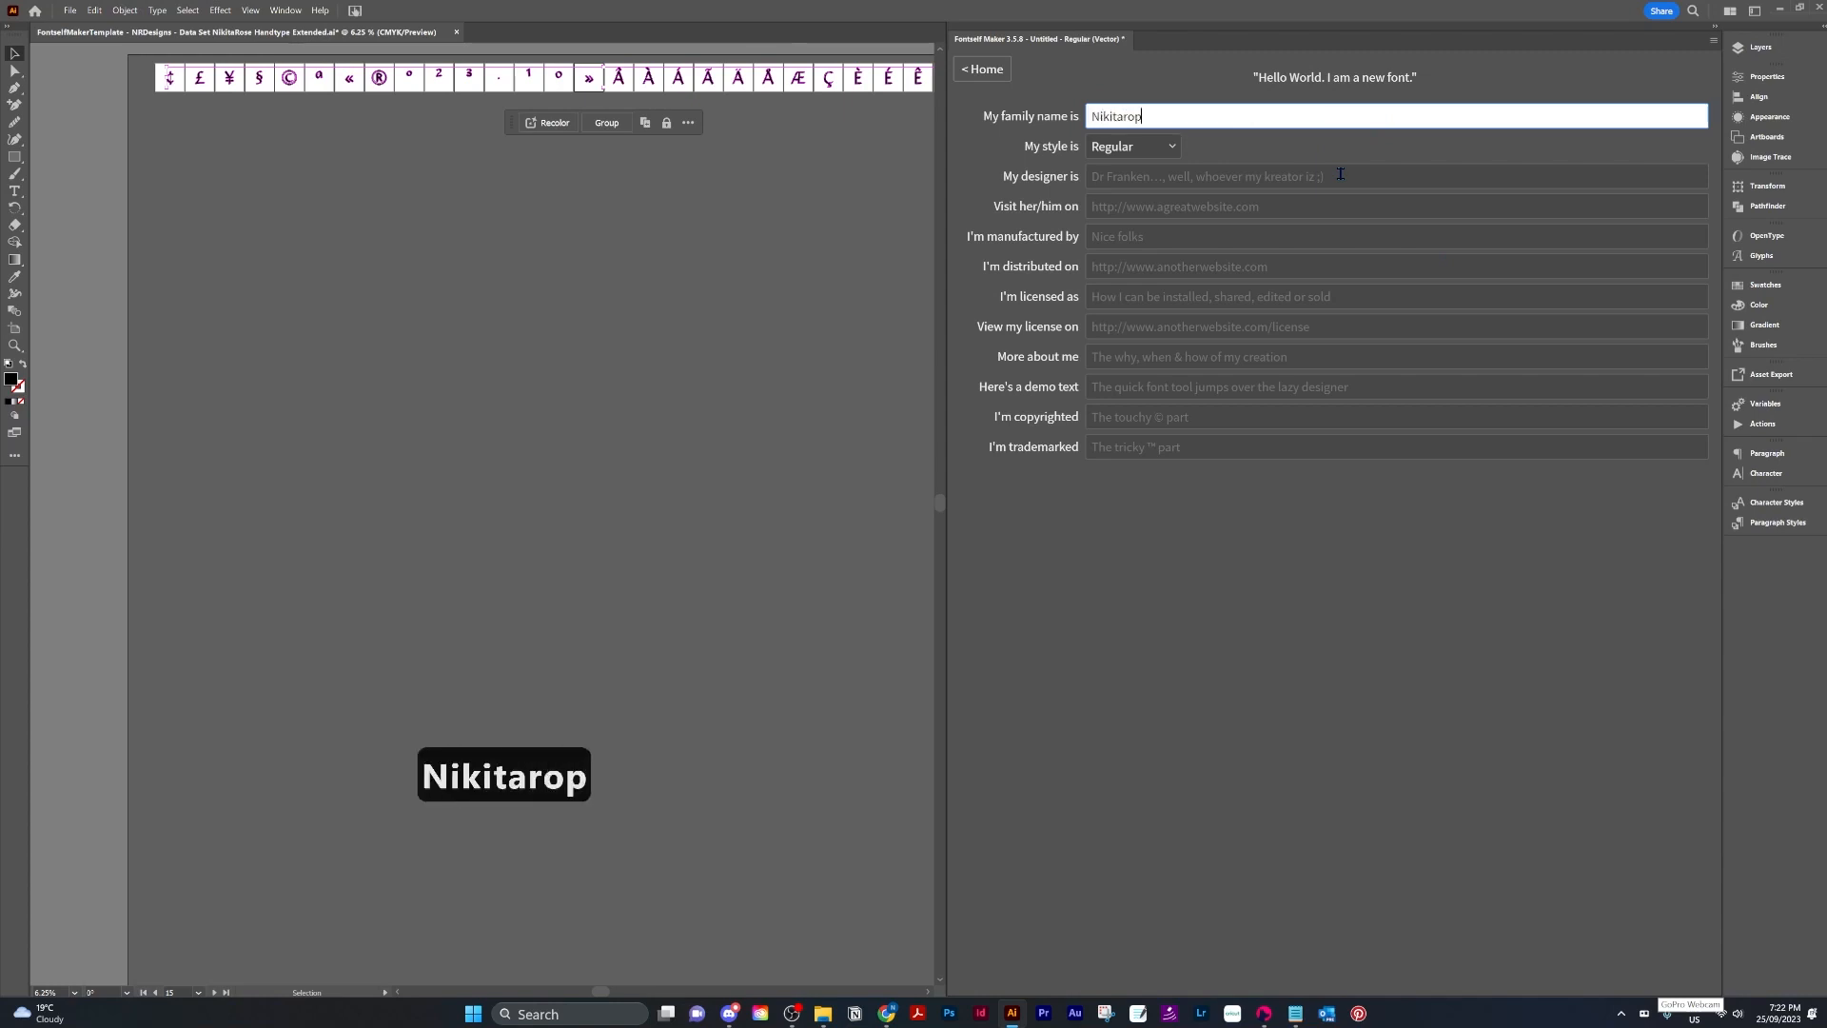
key(BackSpace)
text(se)
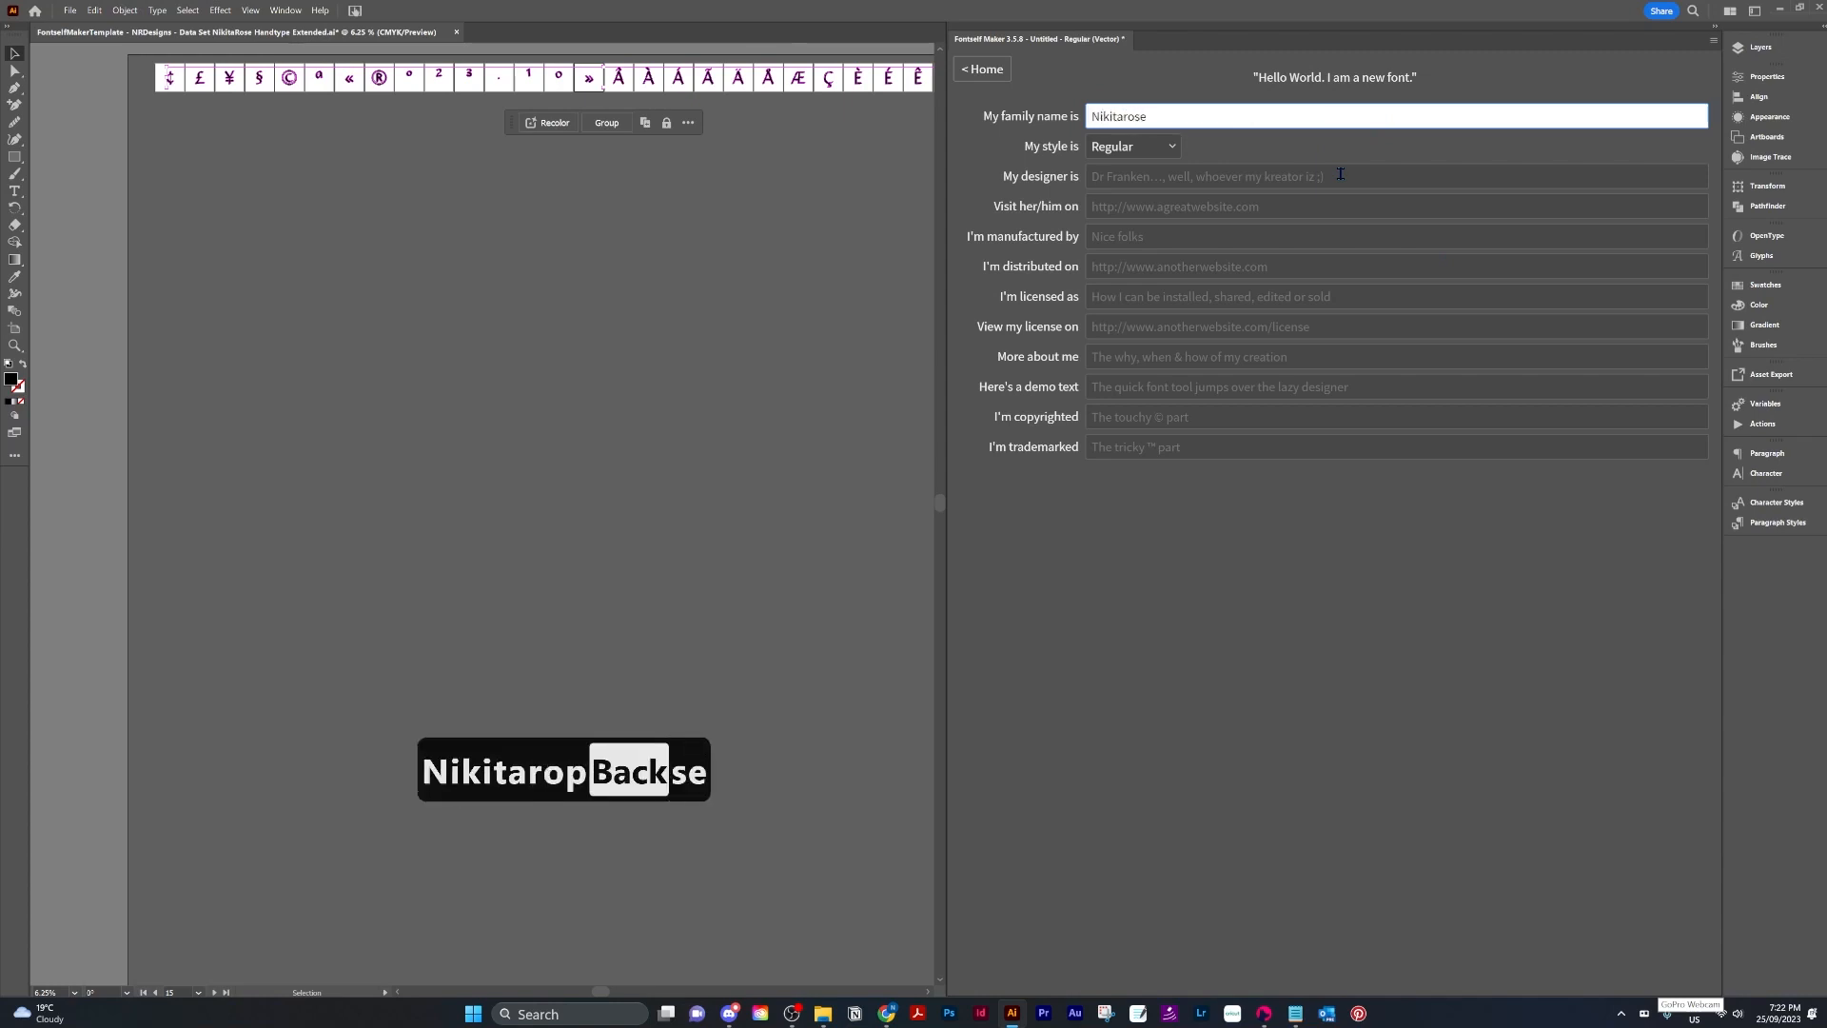
click(1171, 146)
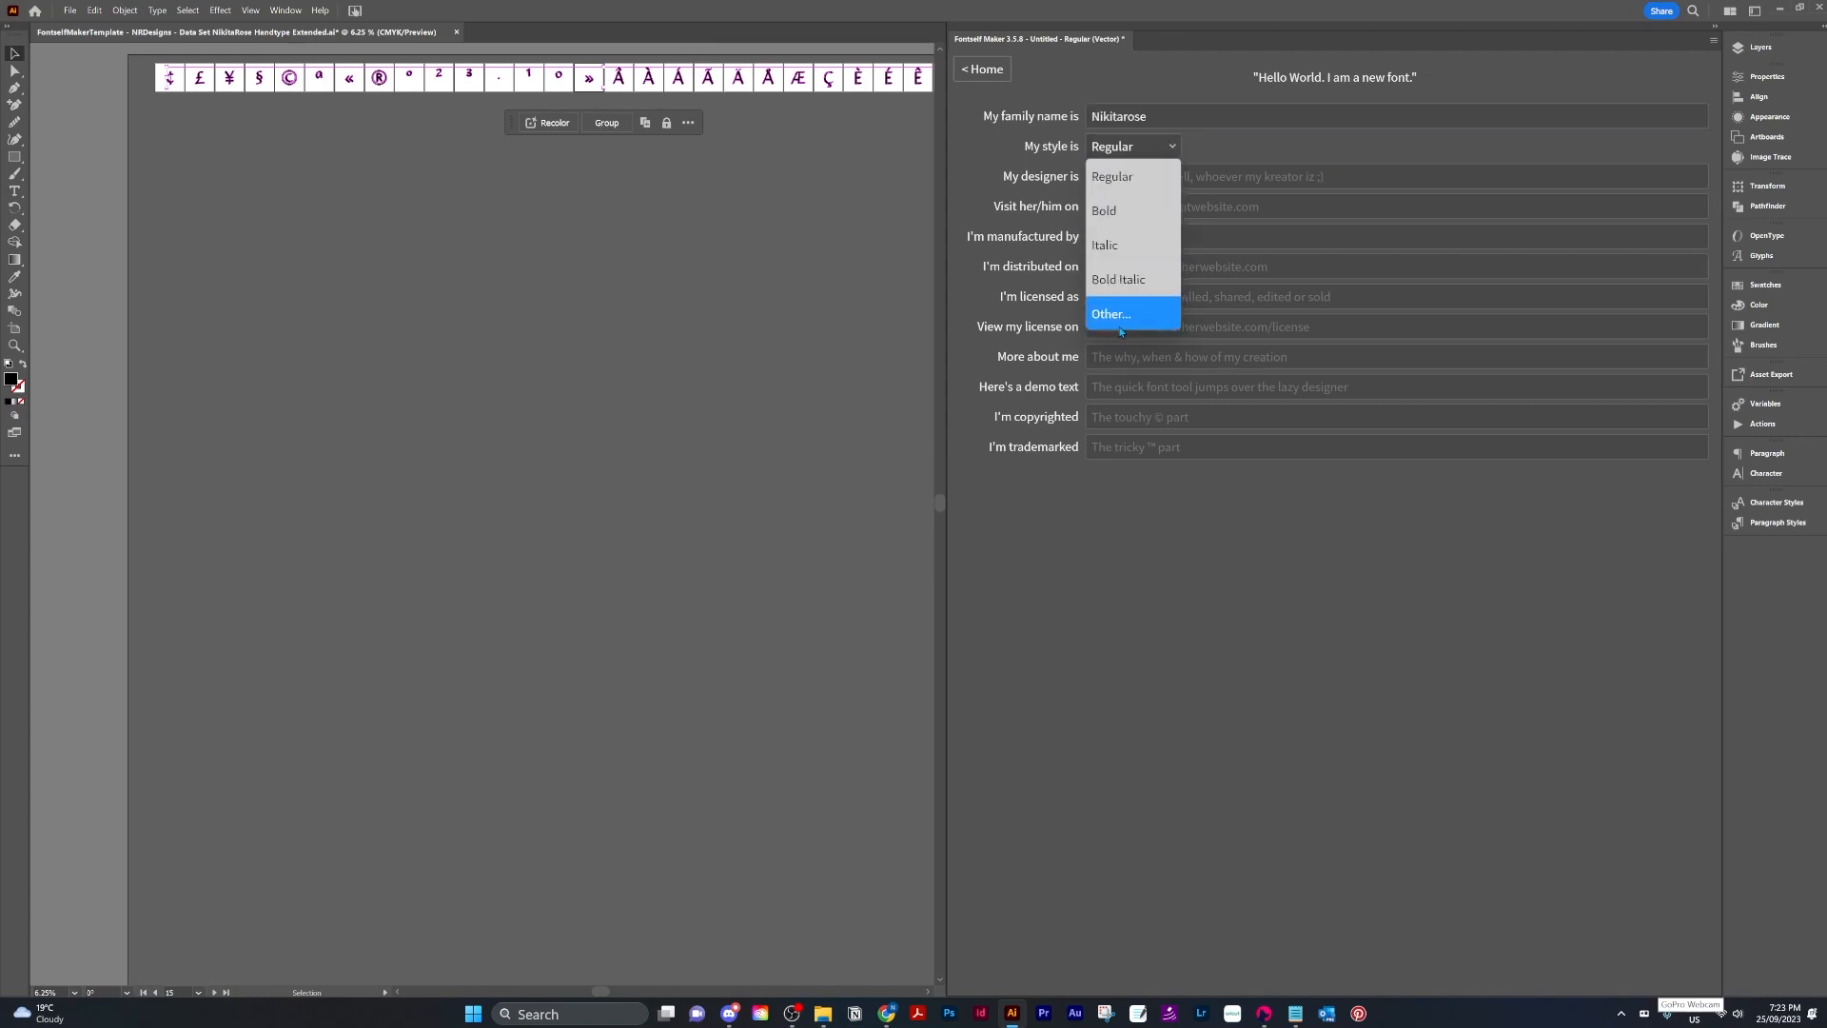
click(1126, 176)
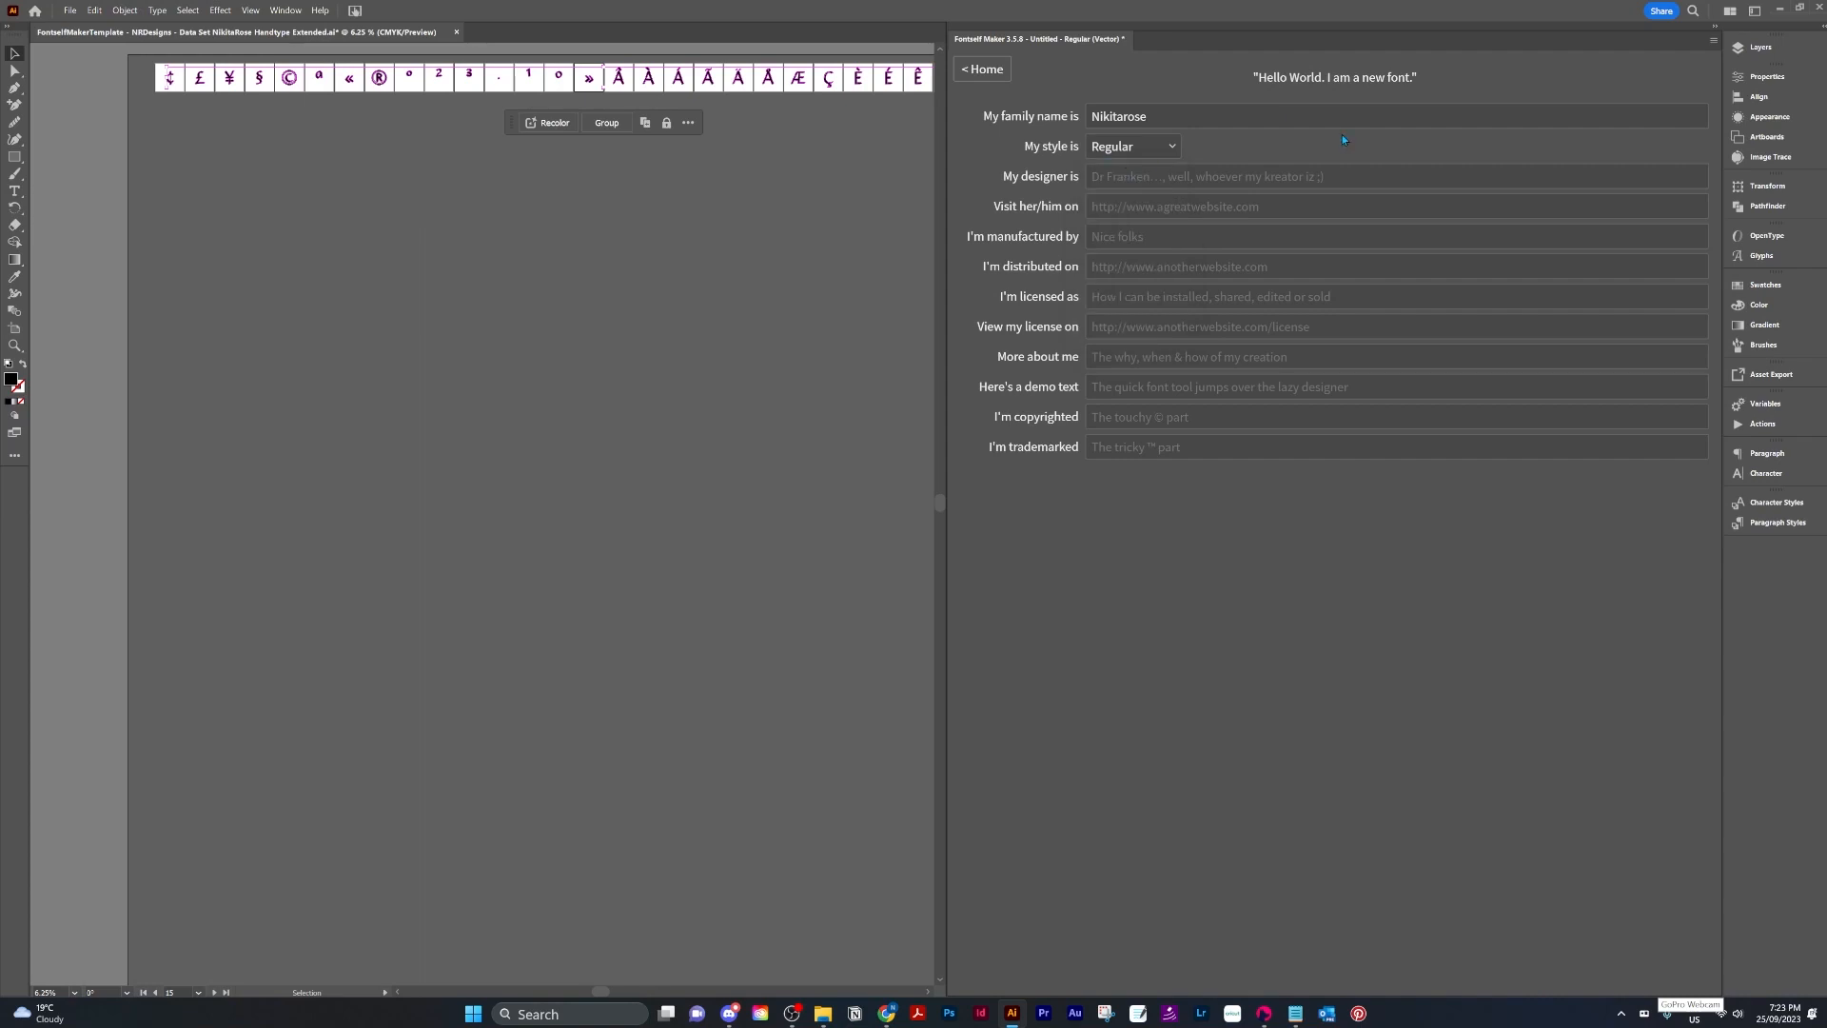
Enter the designer's name and the designer's website in the font info fields.
click(1126, 181)
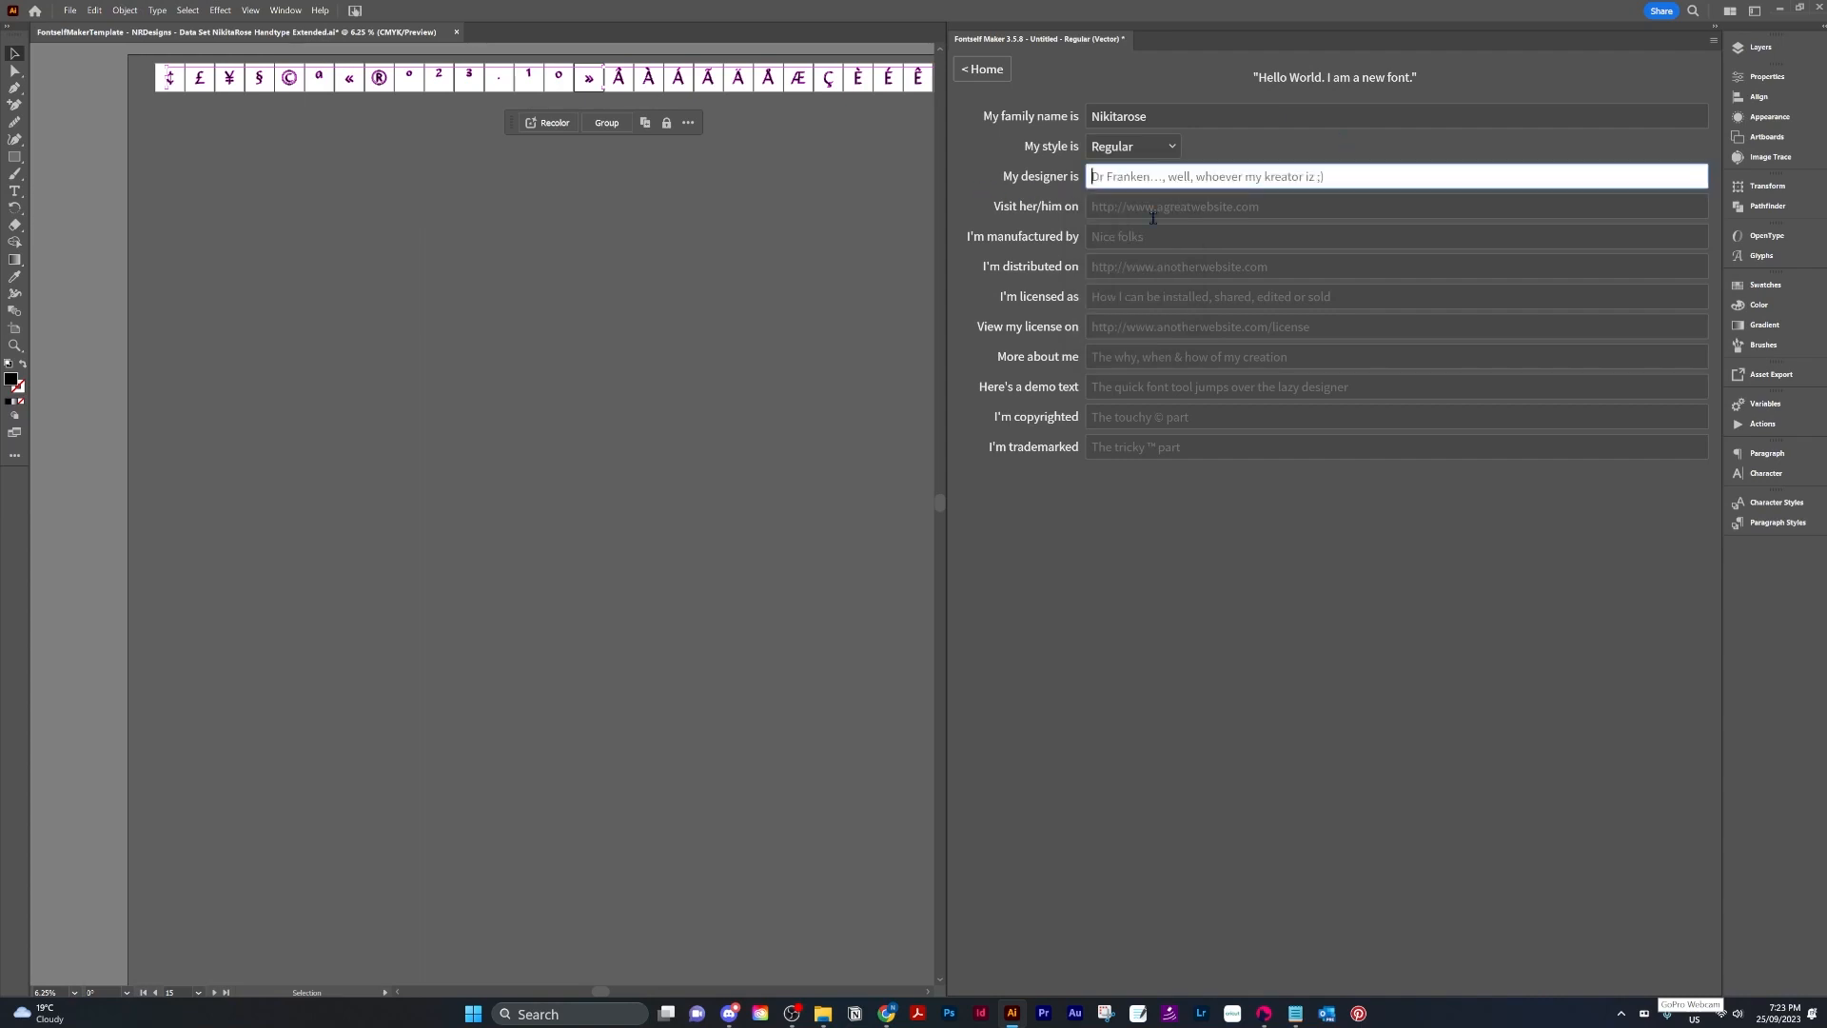
text(Nikitarose)
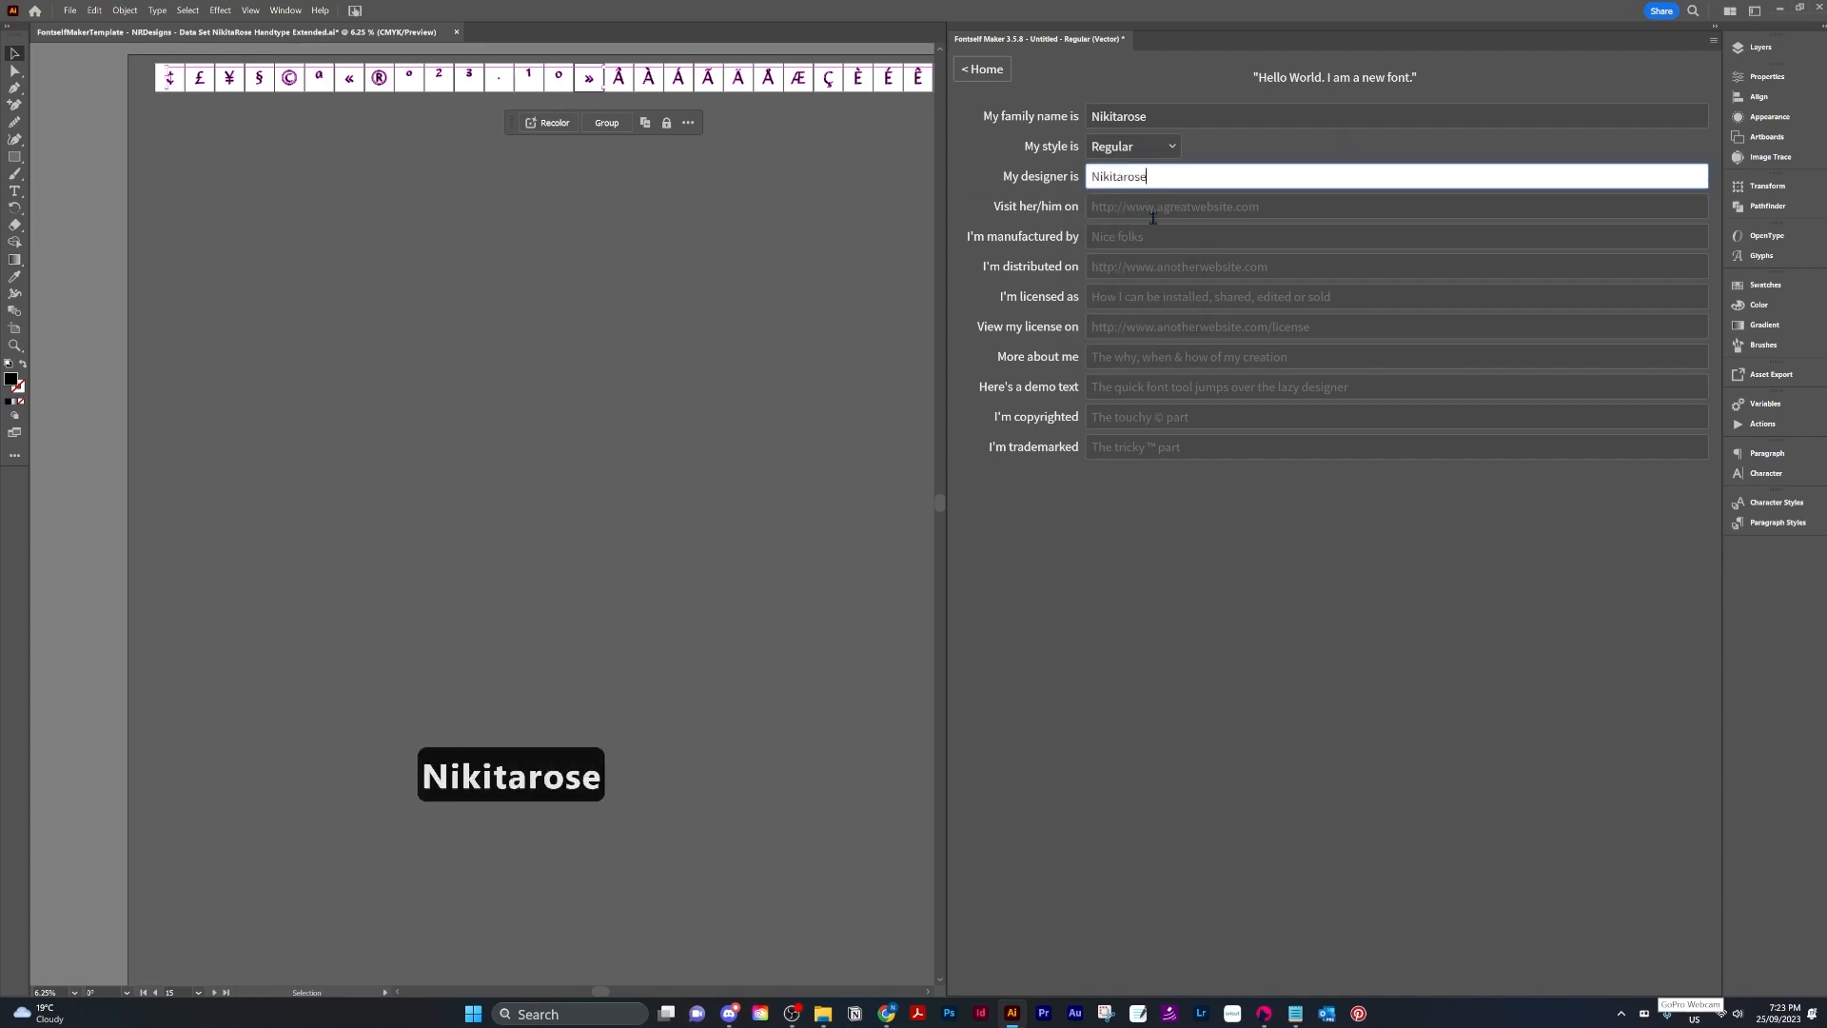
click(1169, 207)
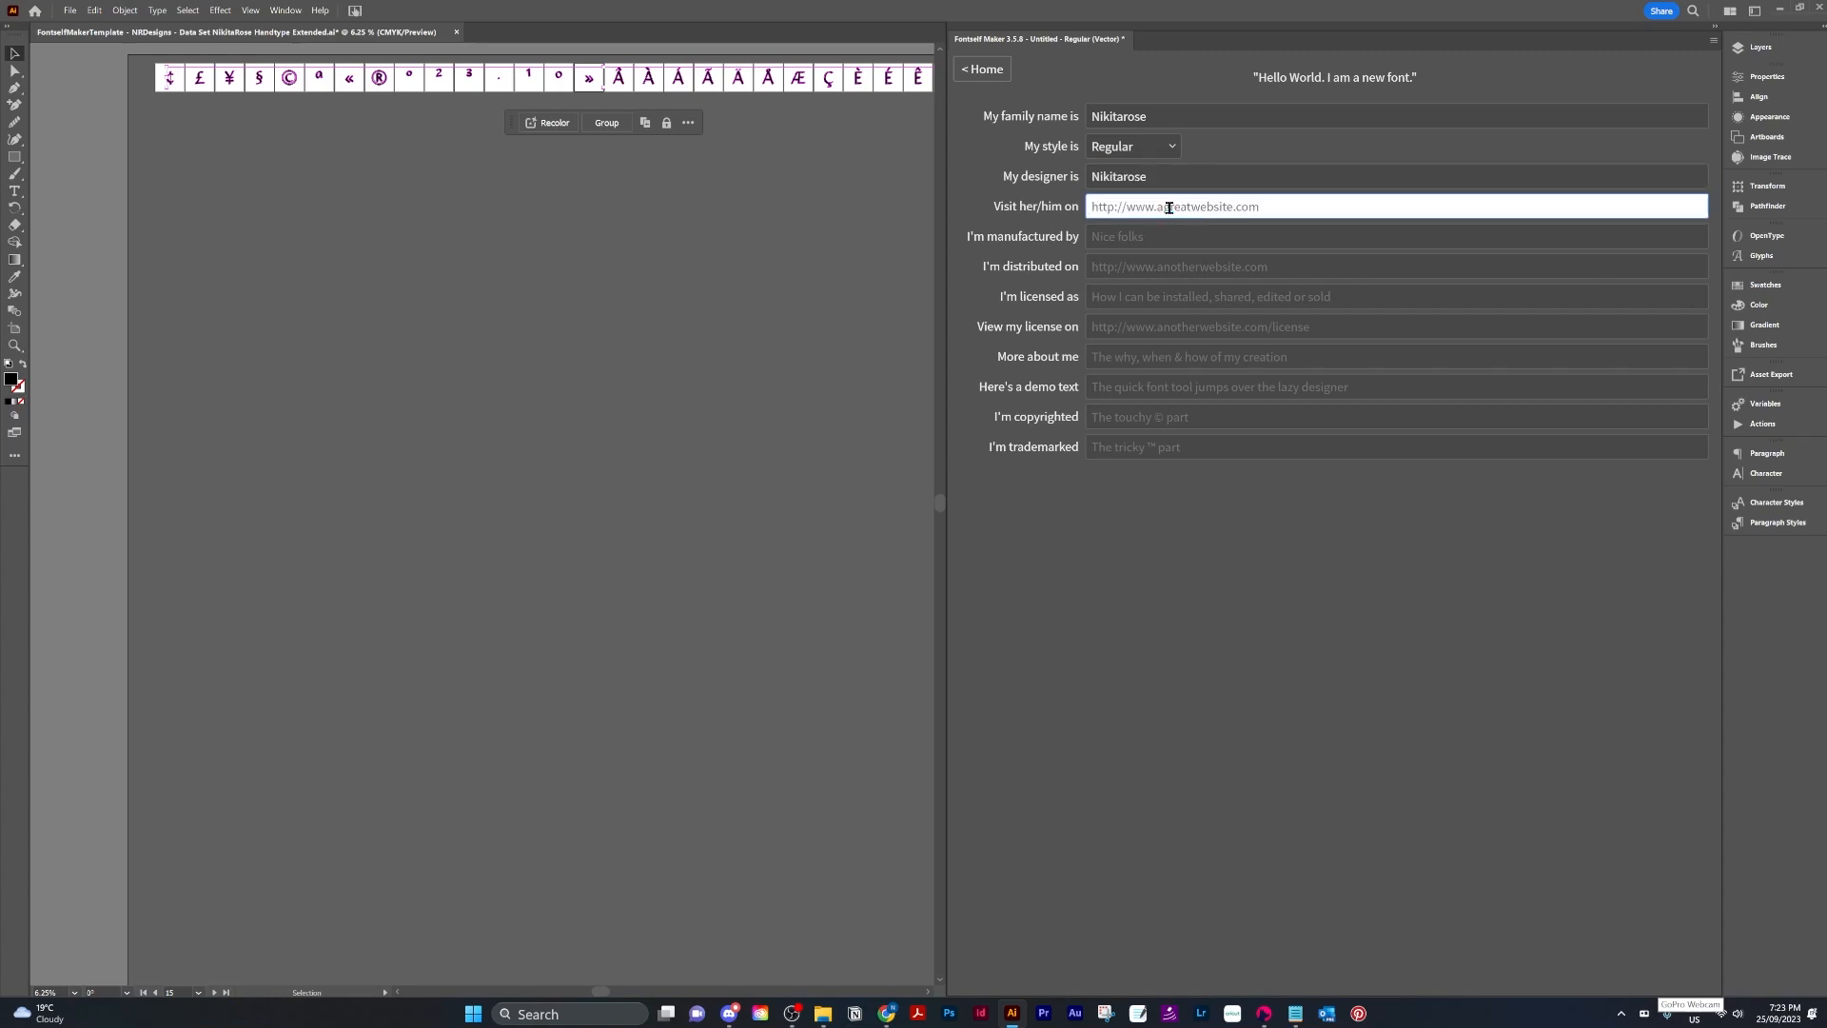
text(nikitarose.com)
click(1172, 239)
click(1121, 267)
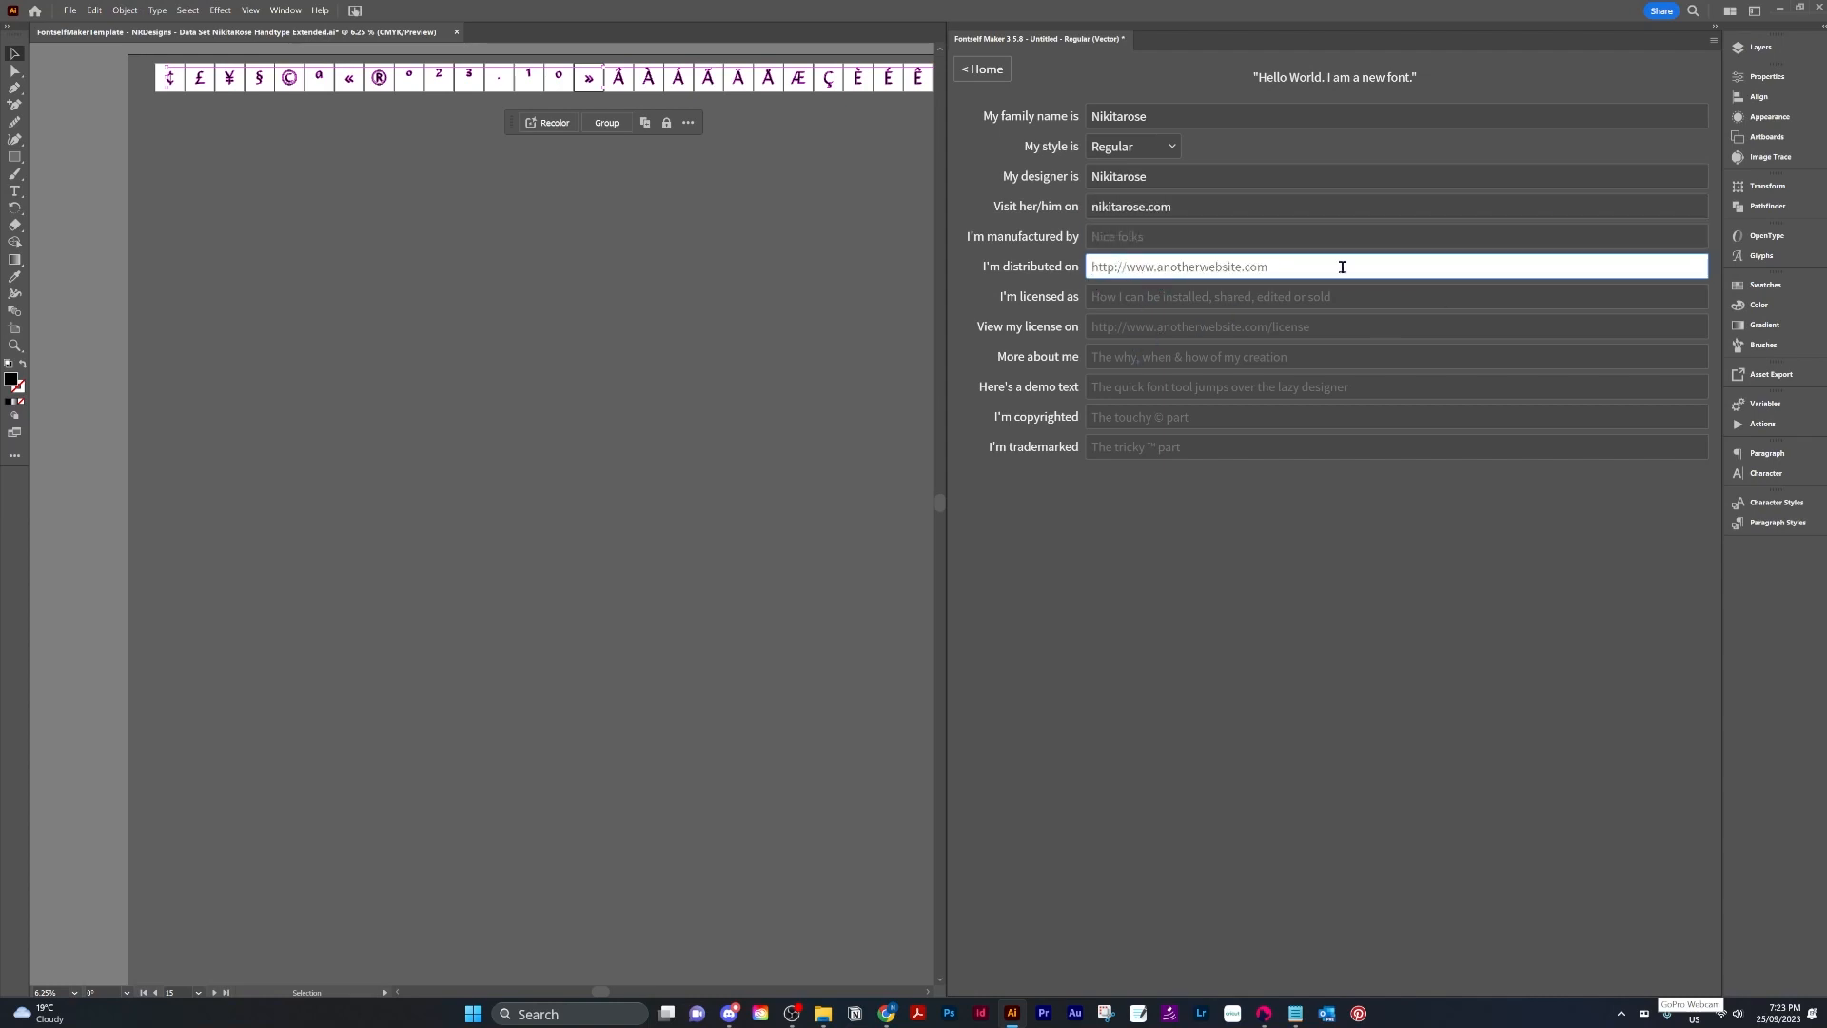
click(1094, 295)
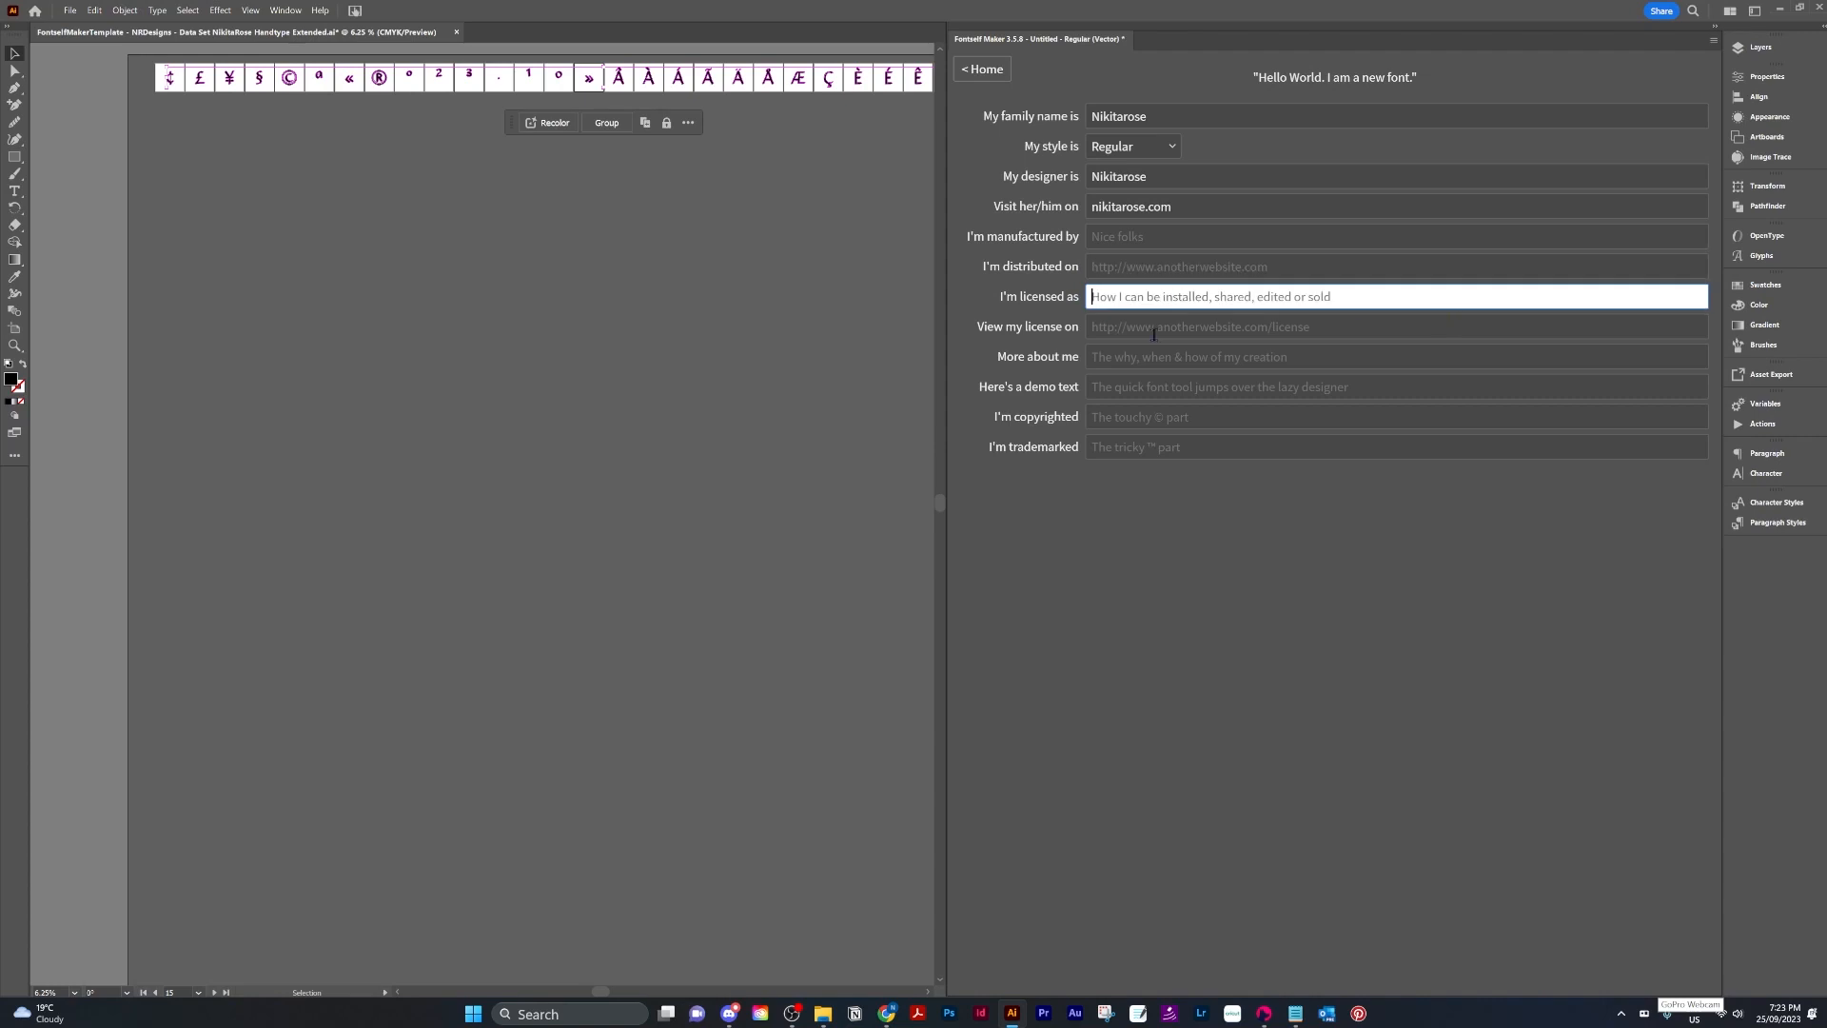
click(1164, 329)
click(1111, 358)
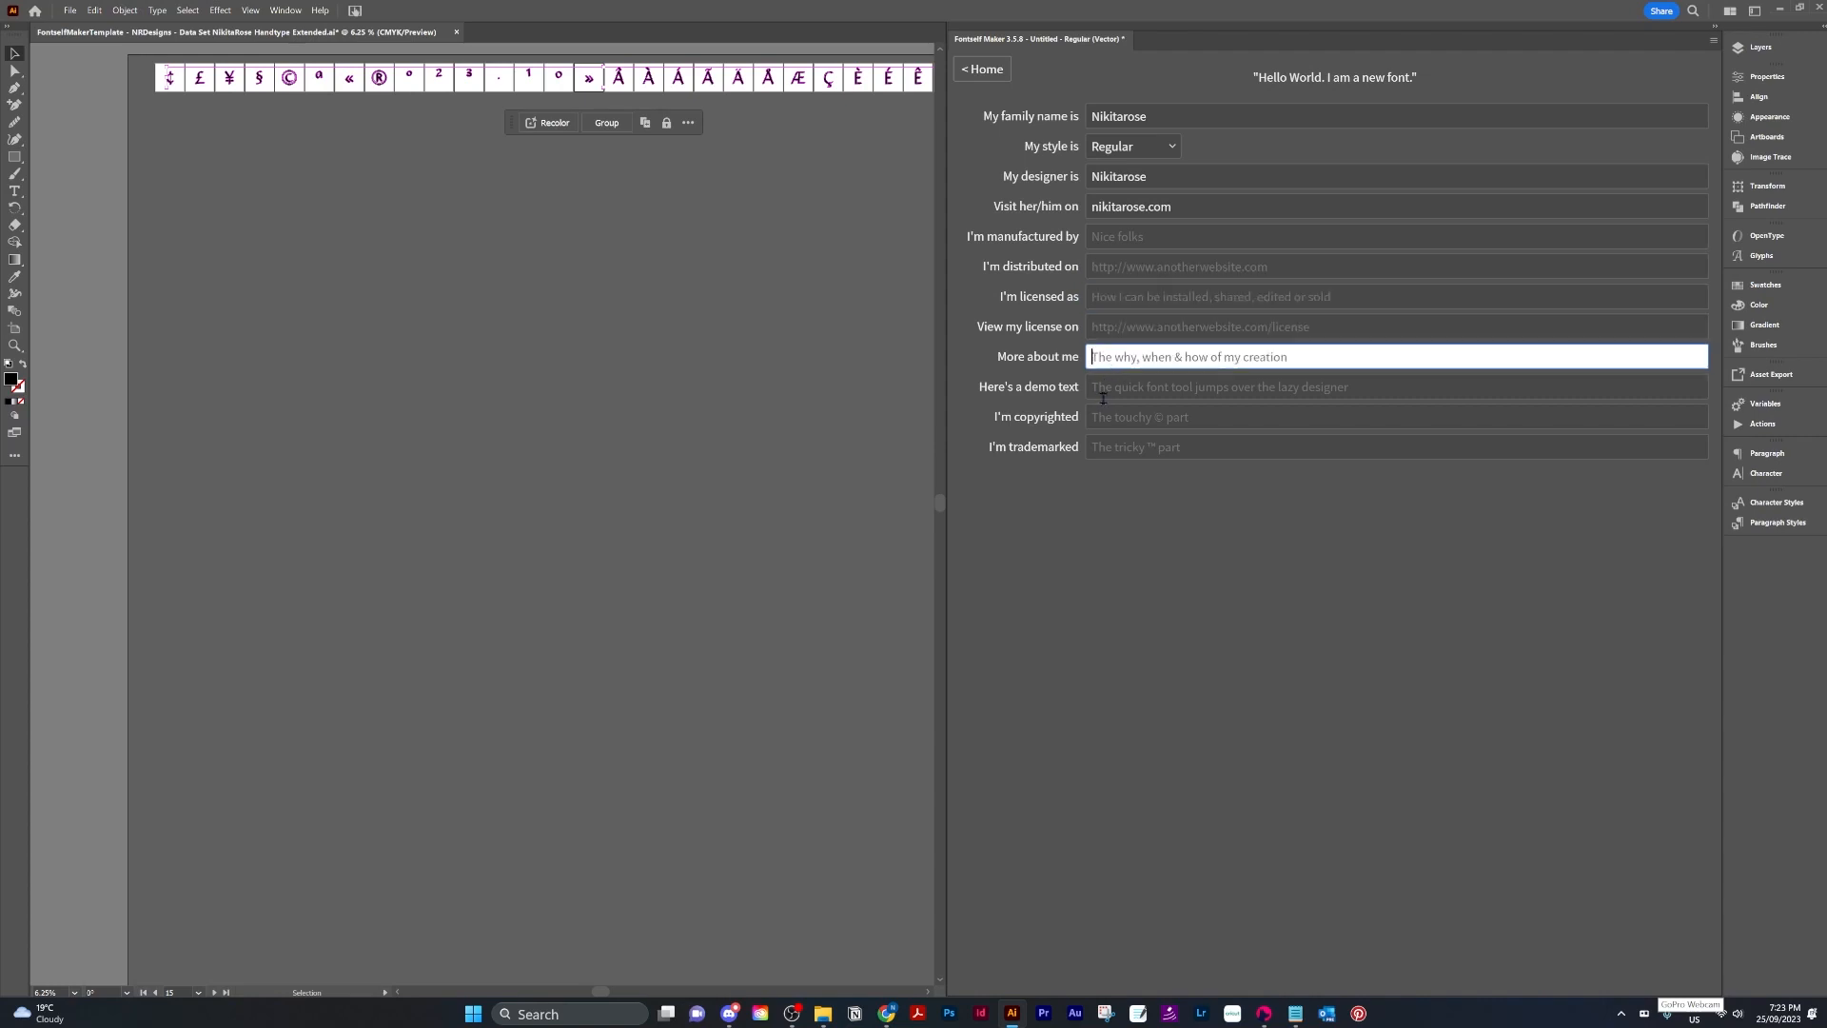
click(1128, 388)
click(1140, 417)
click(1150, 451)
click(1166, 389)
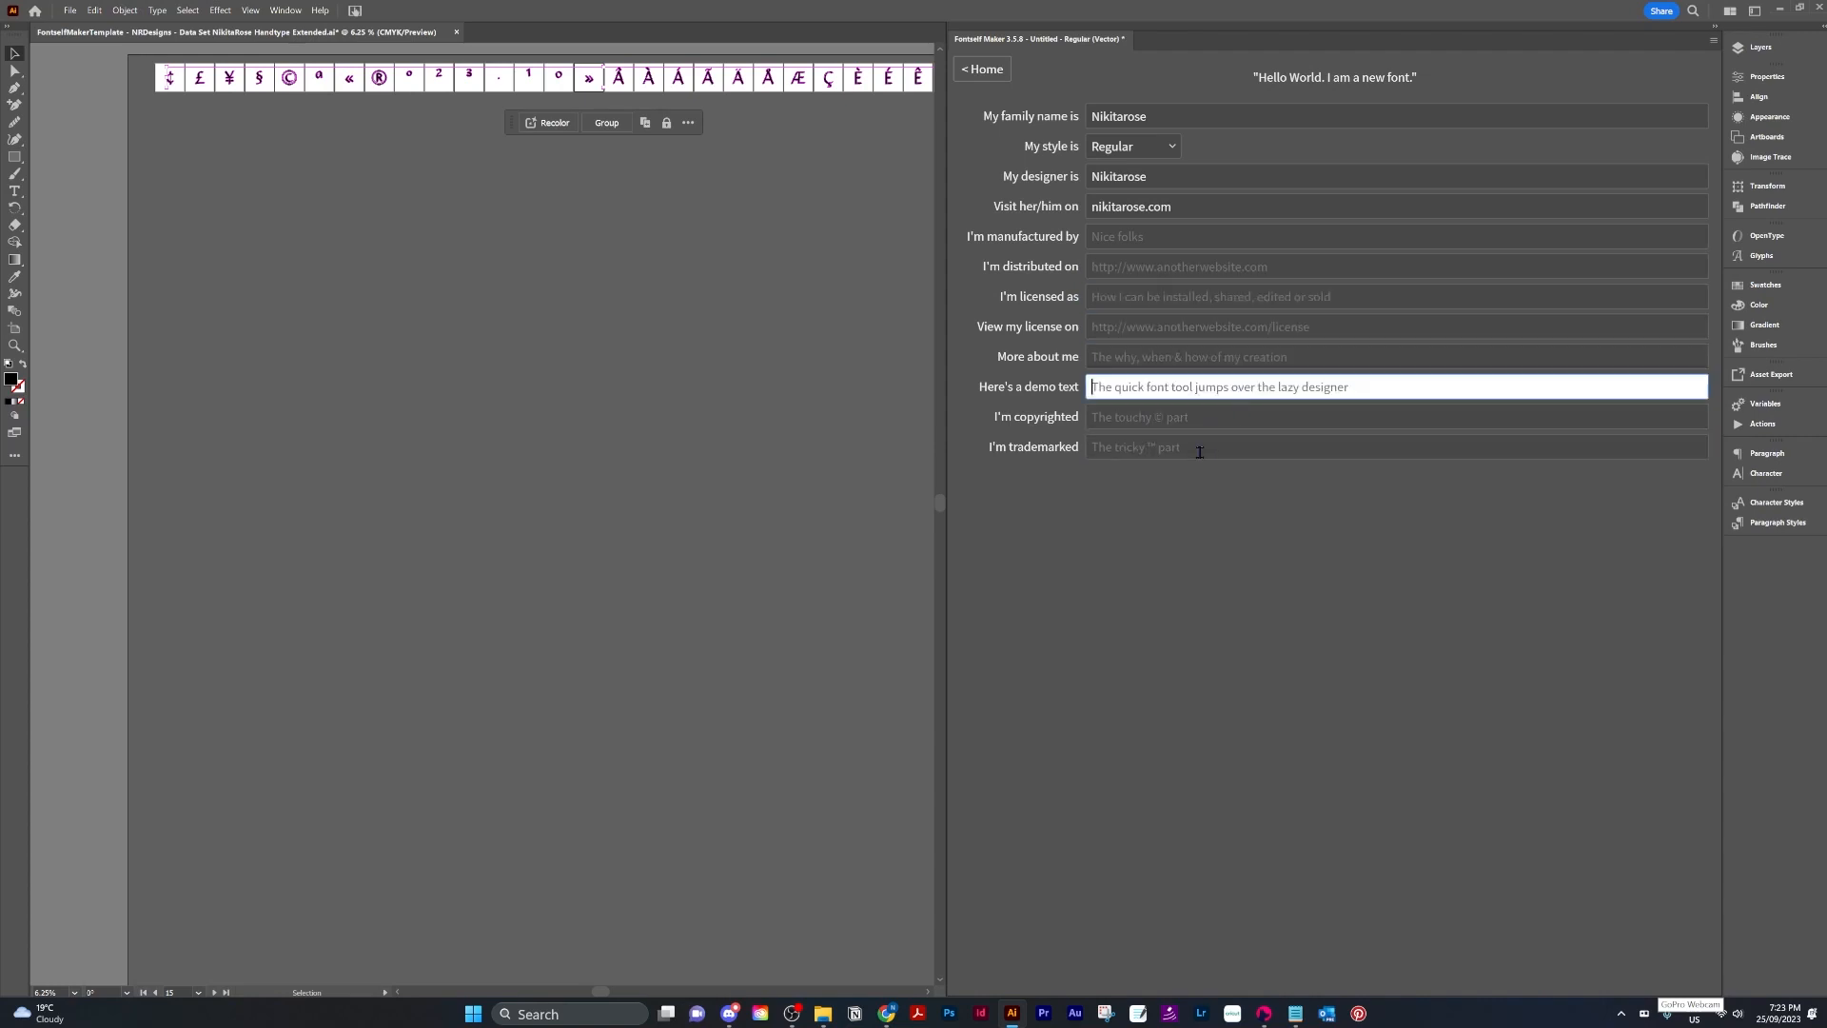
click(1180, 419)
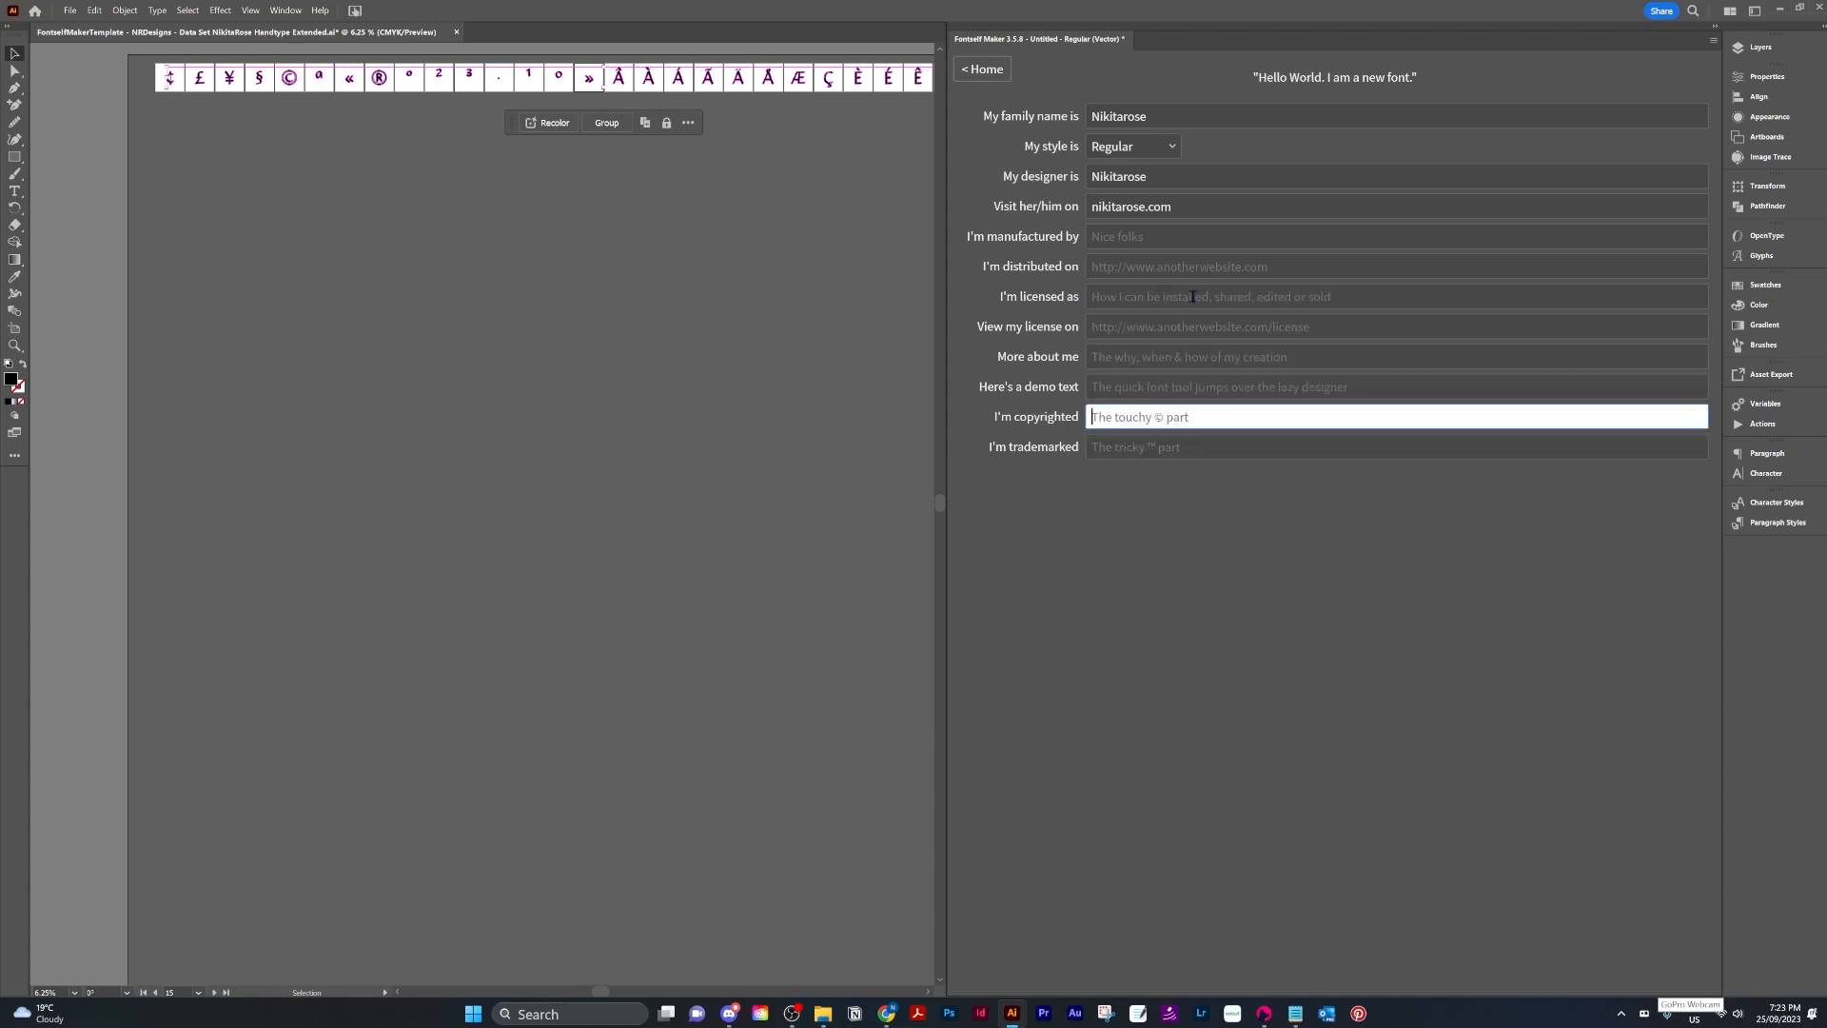
Leave the font info page and return to the glyph overview.
click(978, 71)
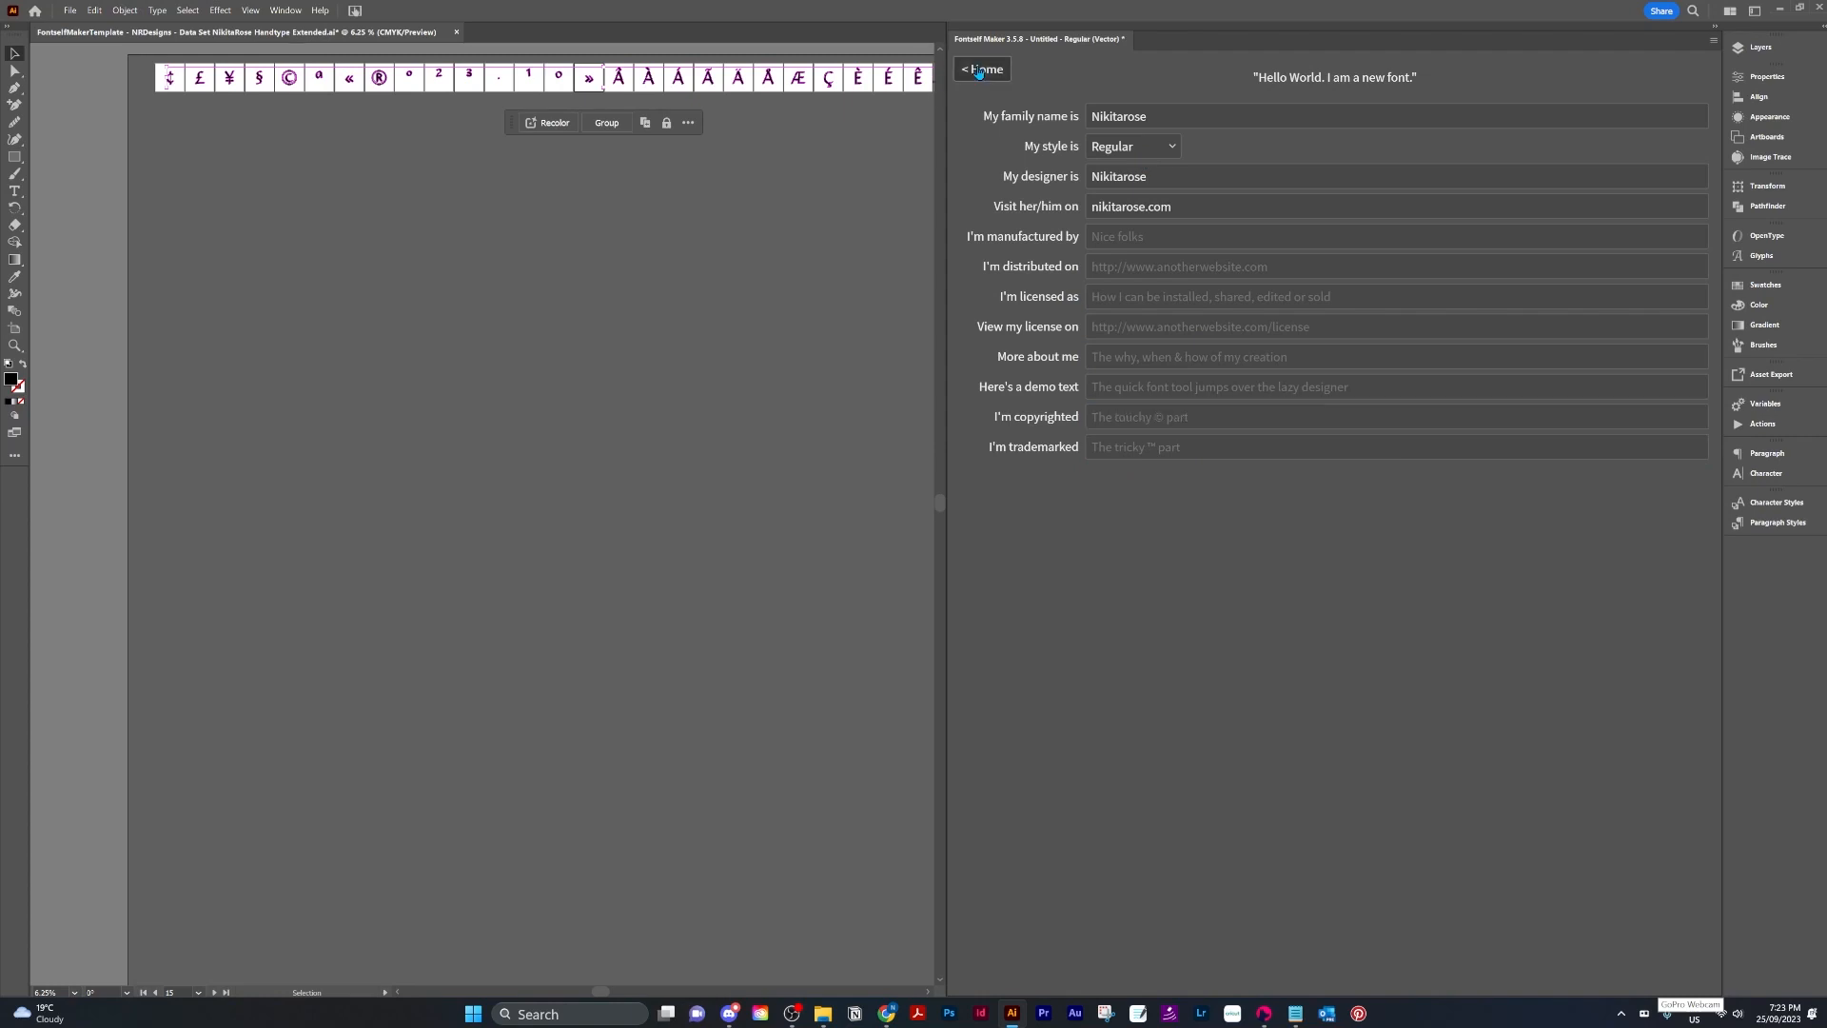
scroll(1592, 514, down, 1)
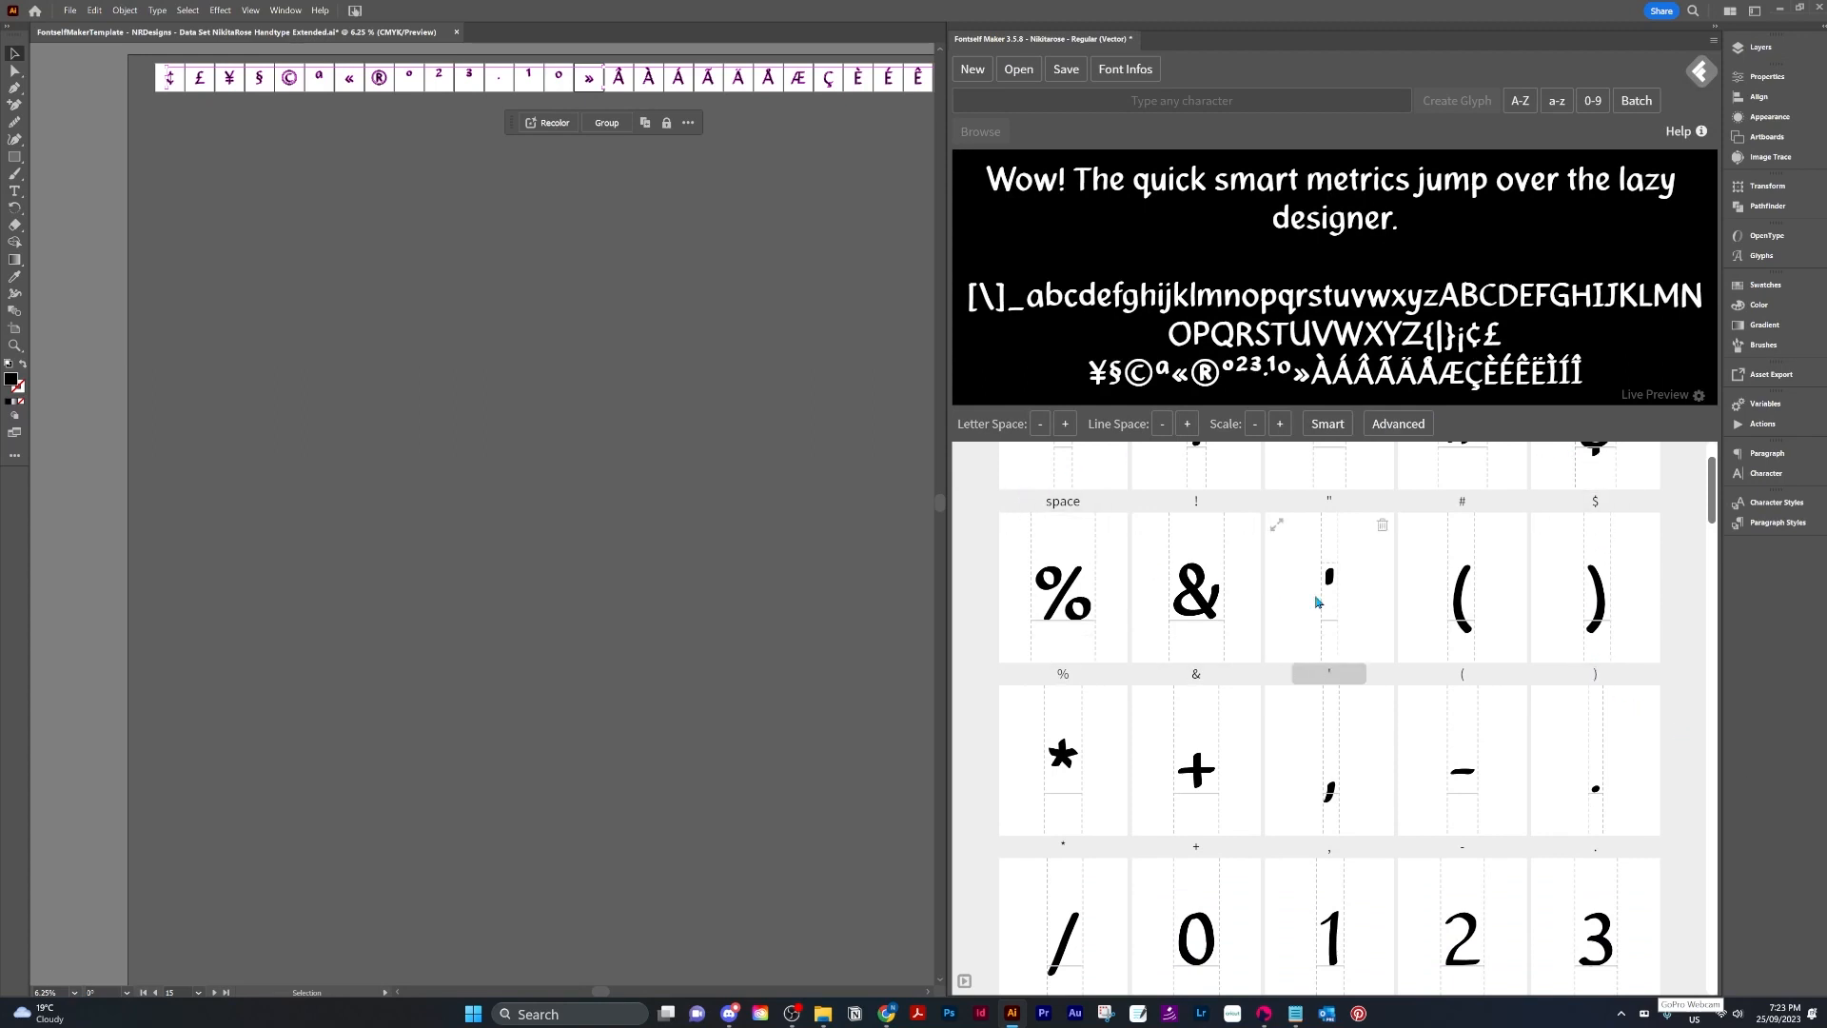
Reveal the wizard hat artwork by making Layer 15 visible in the Layers panel.
click(775, 386)
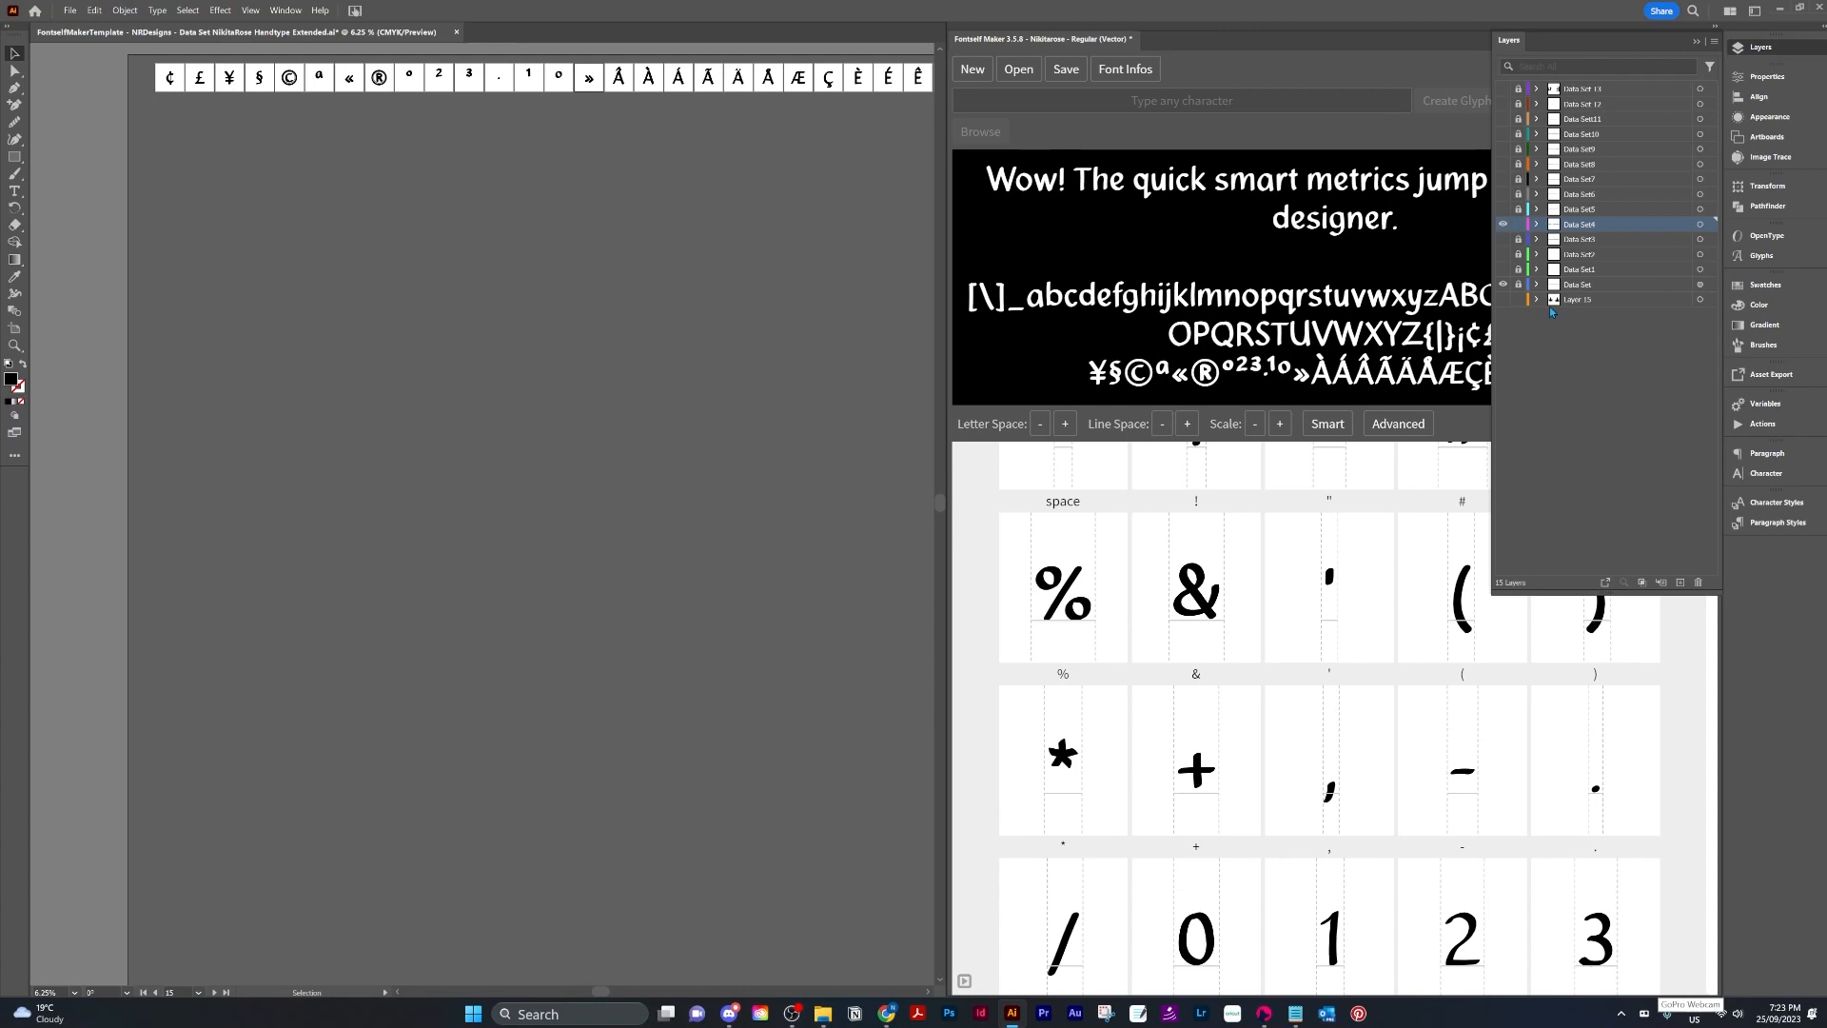
click(1504, 300)
click(1596, 303)
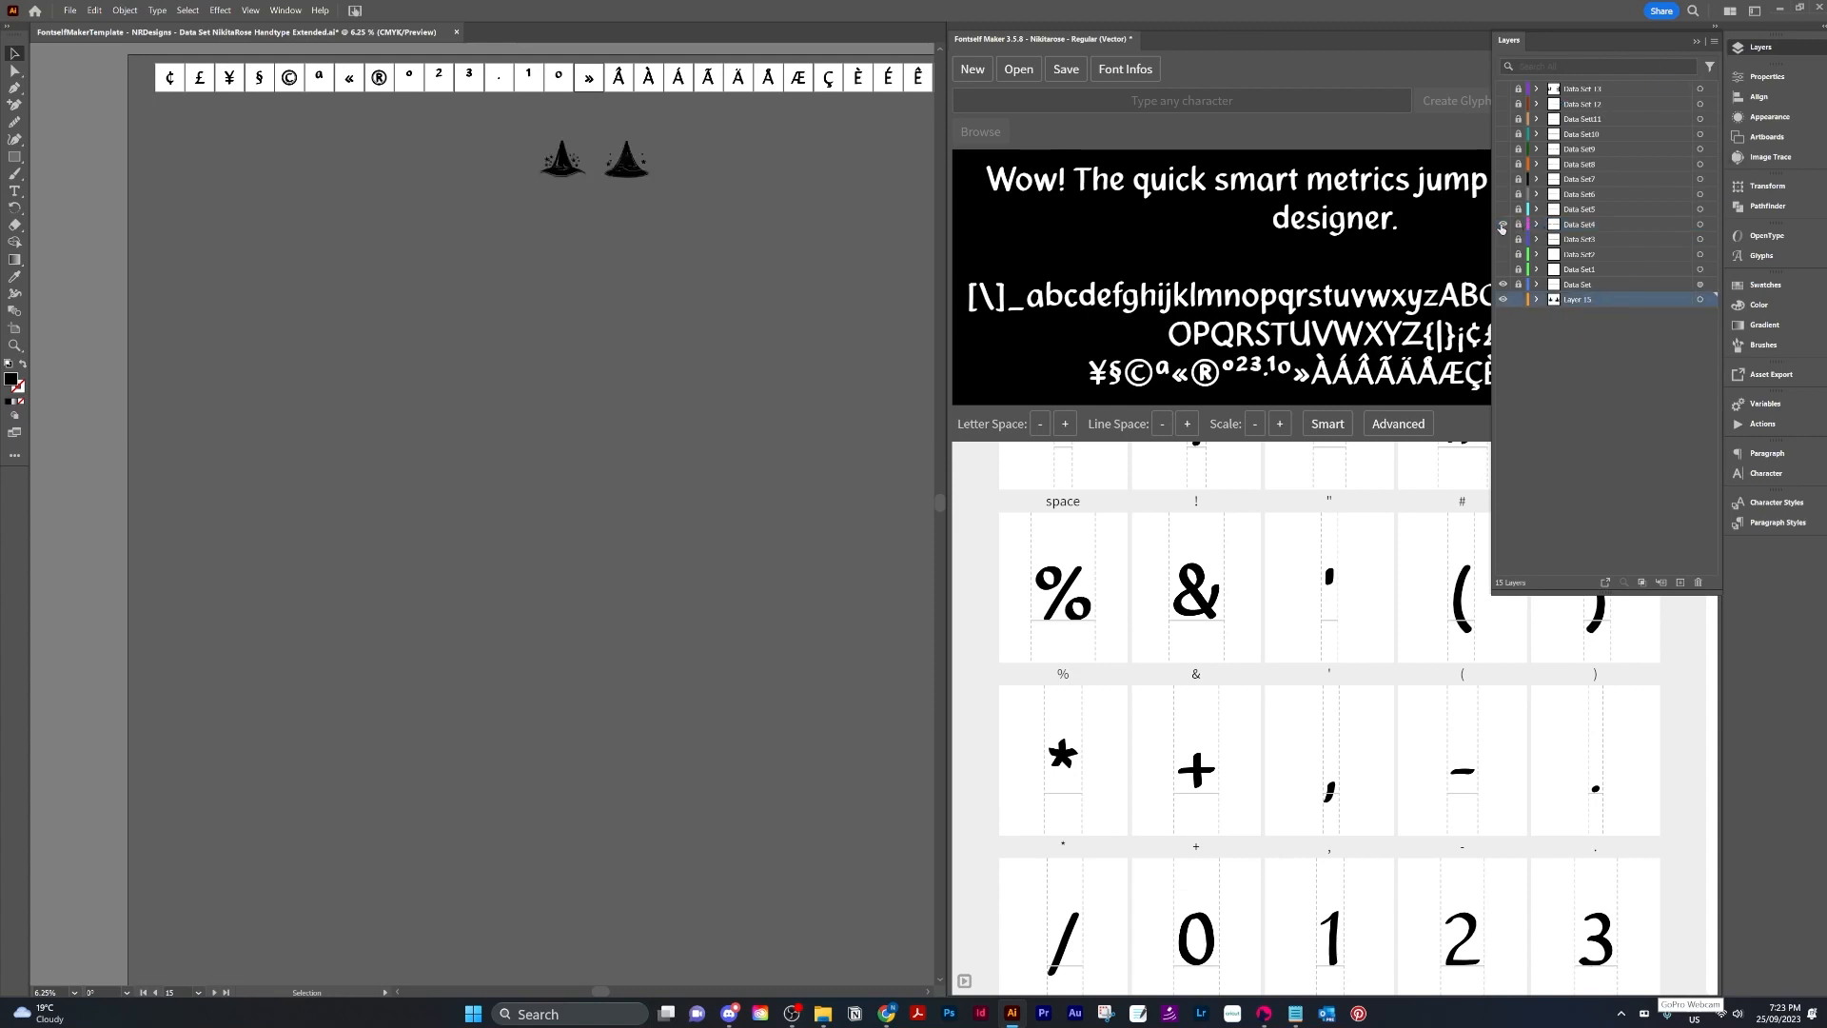
scroll(667, 317, up, 6)
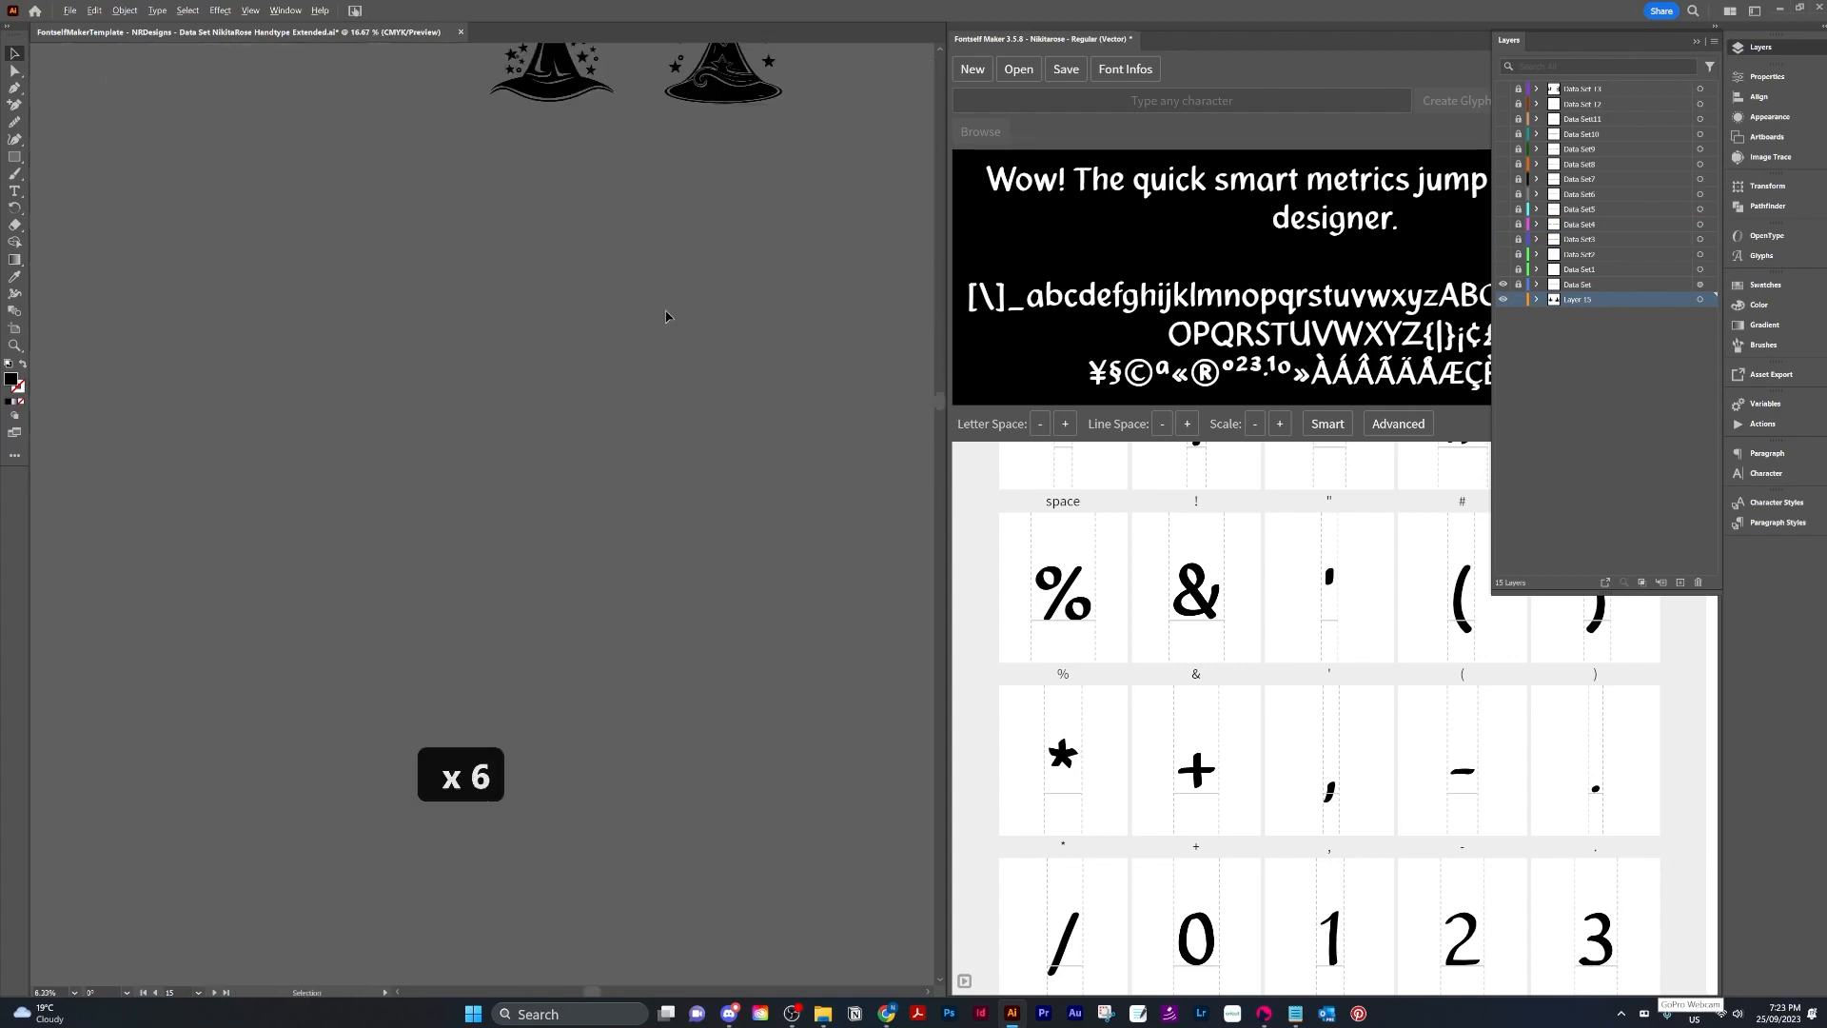
scroll(665, 232, up, 5)
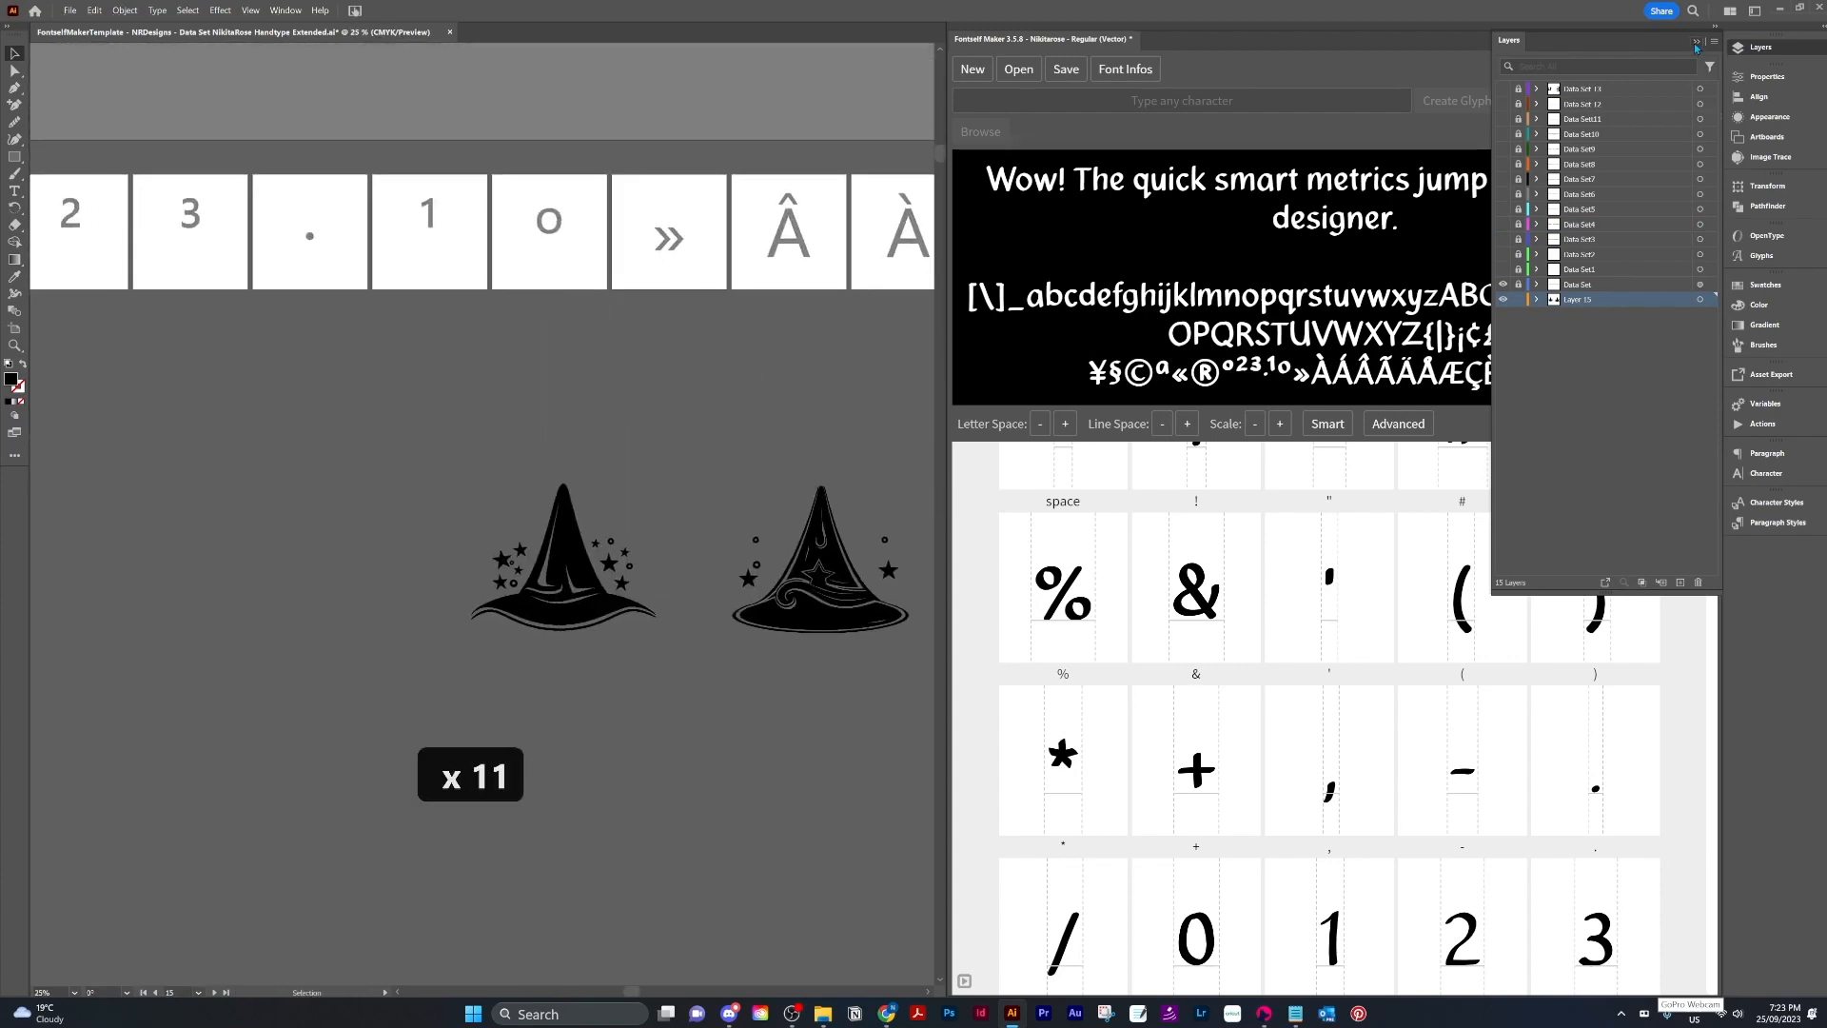
click(1696, 44)
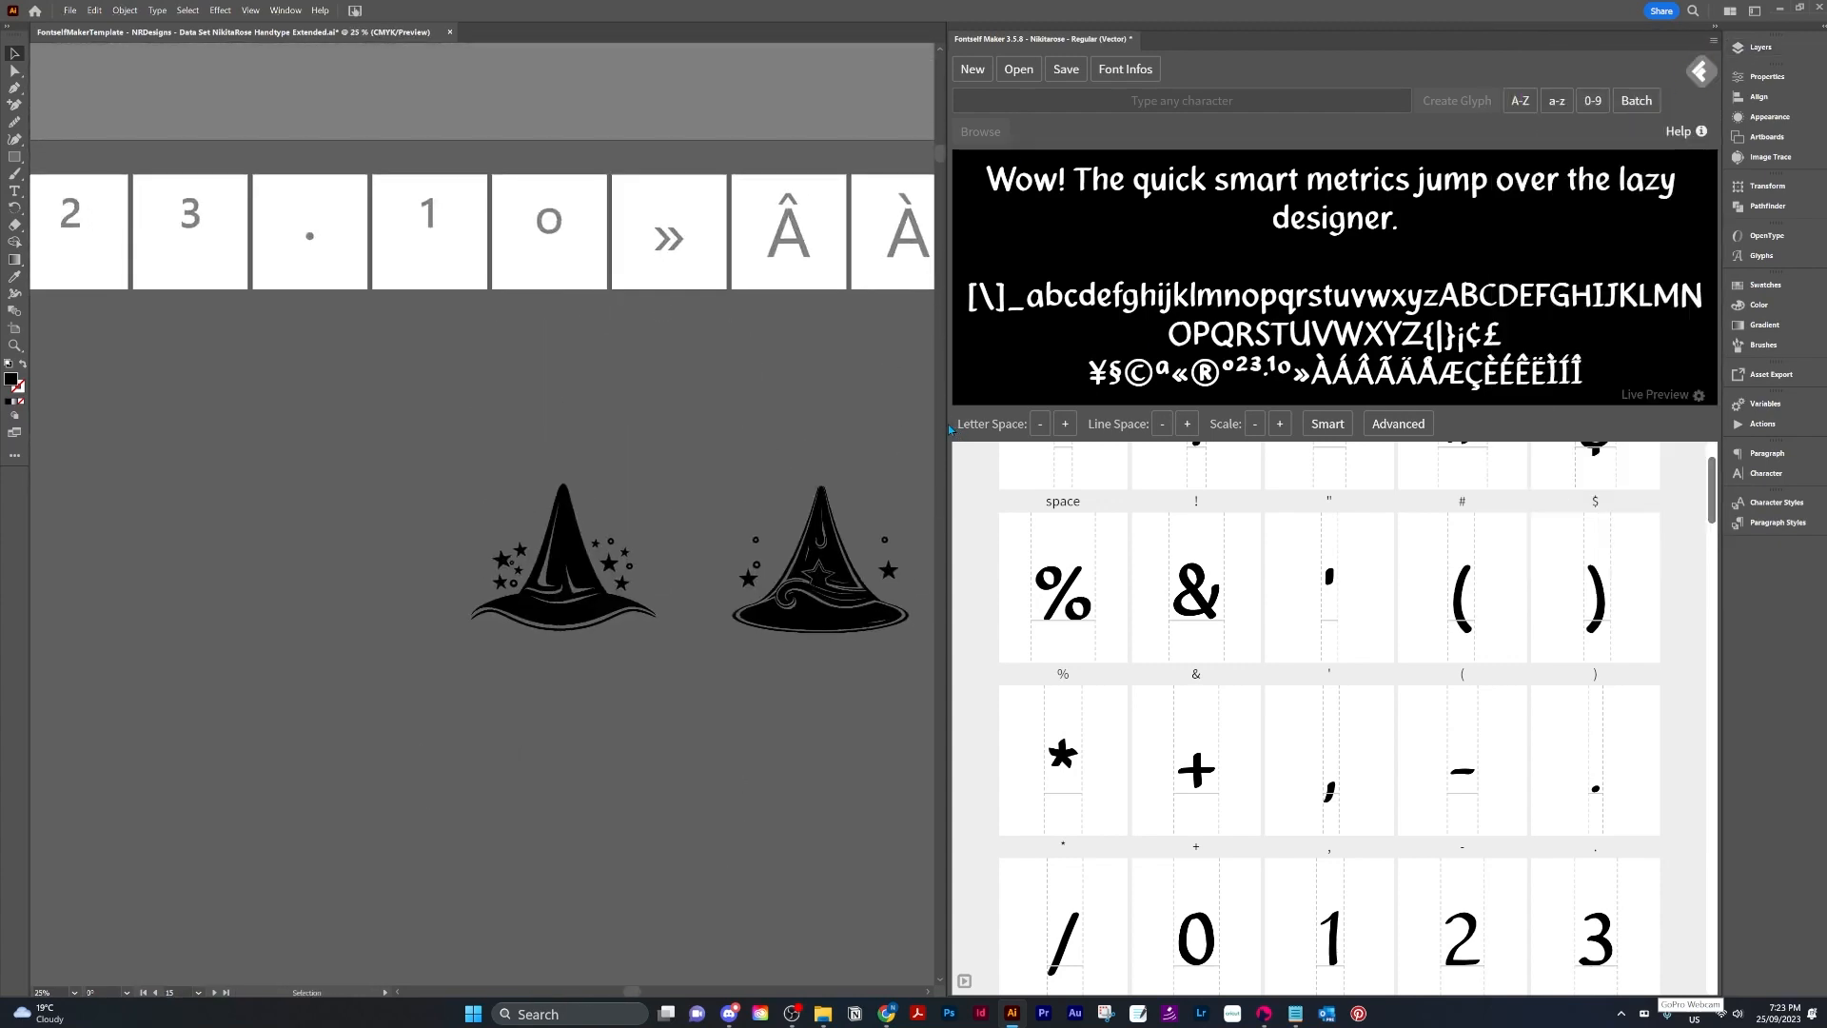
Select the starry wizard hat artwork and reposition it on the canvas.
drag(947, 421, 1389, 423)
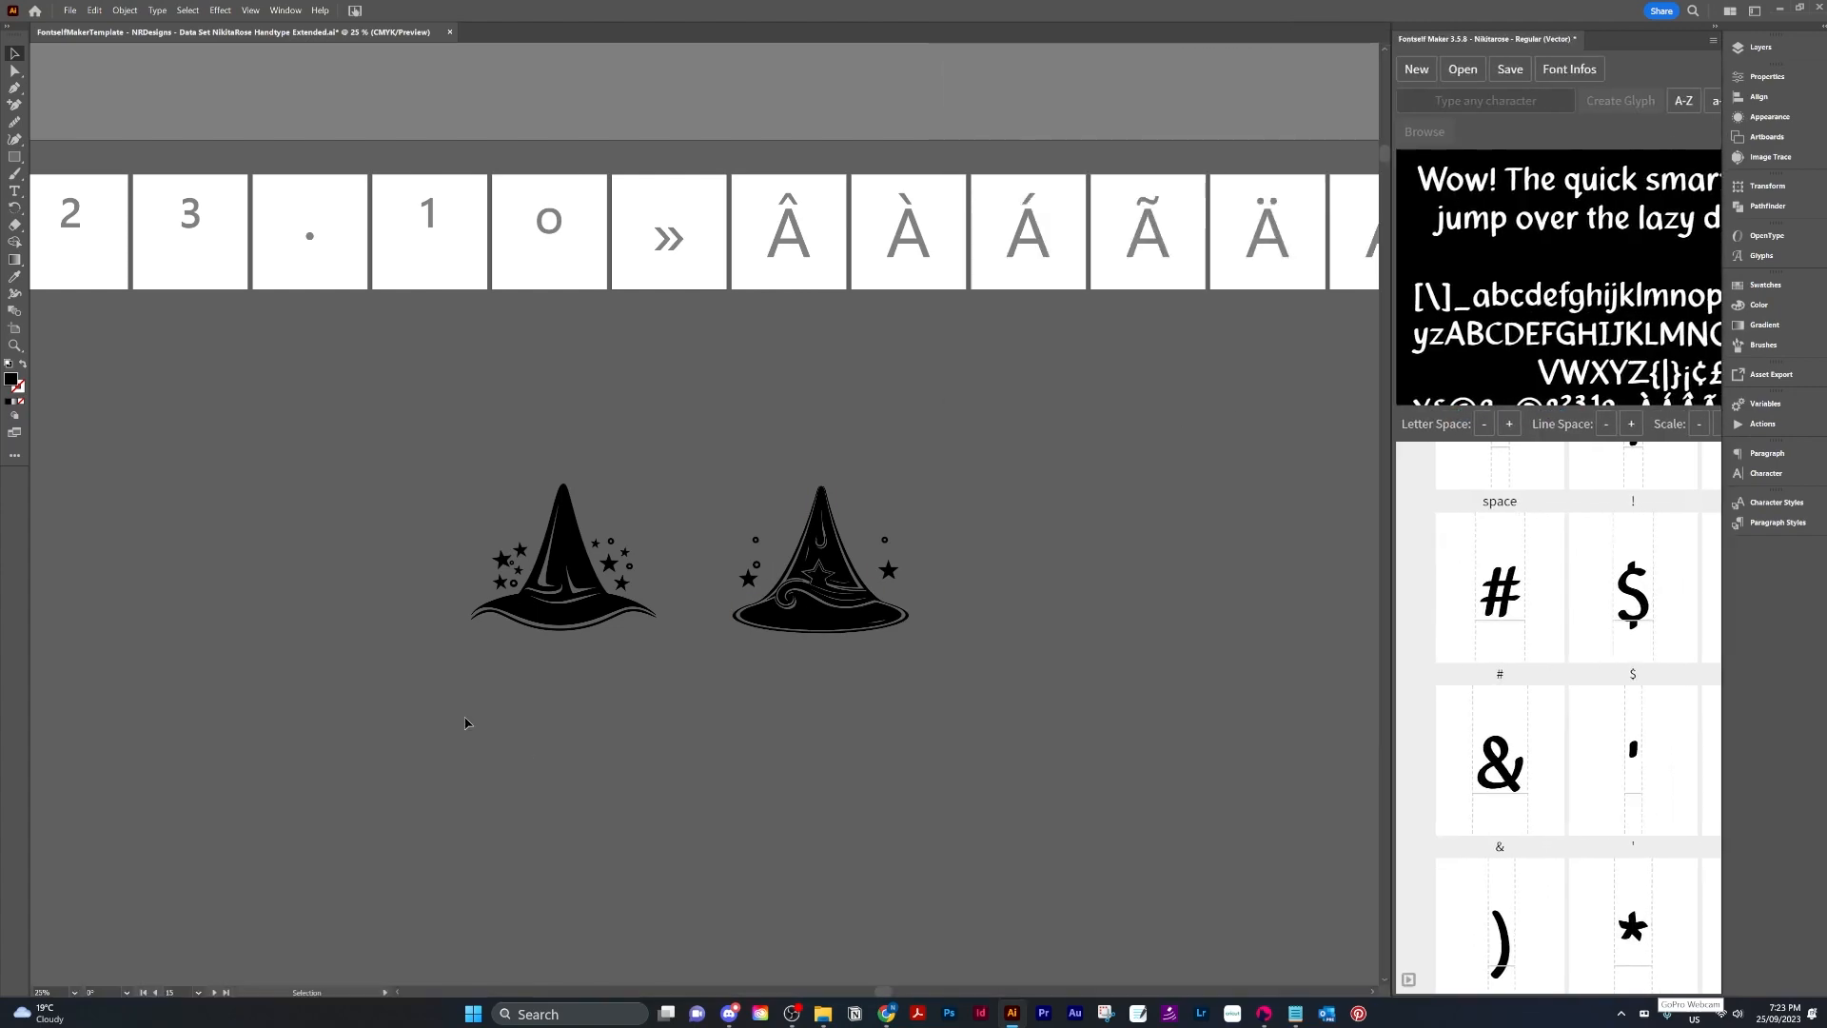
click(597, 623)
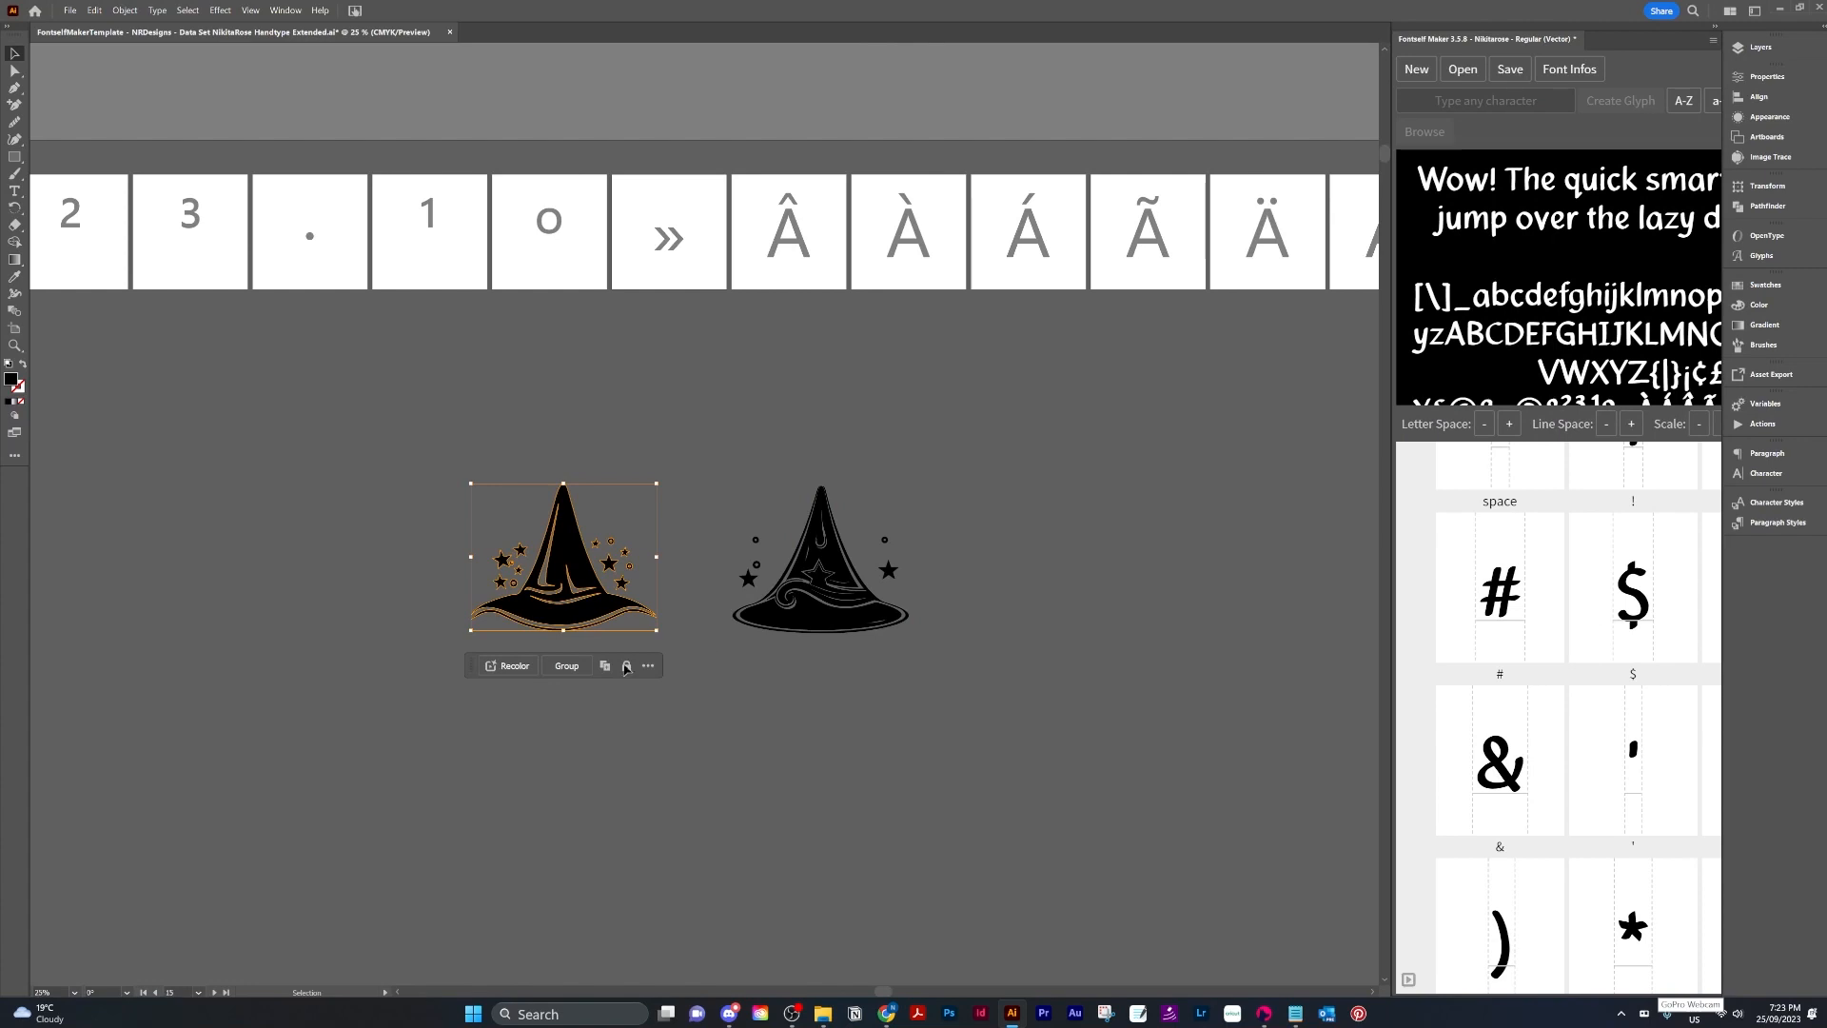
click(687, 726)
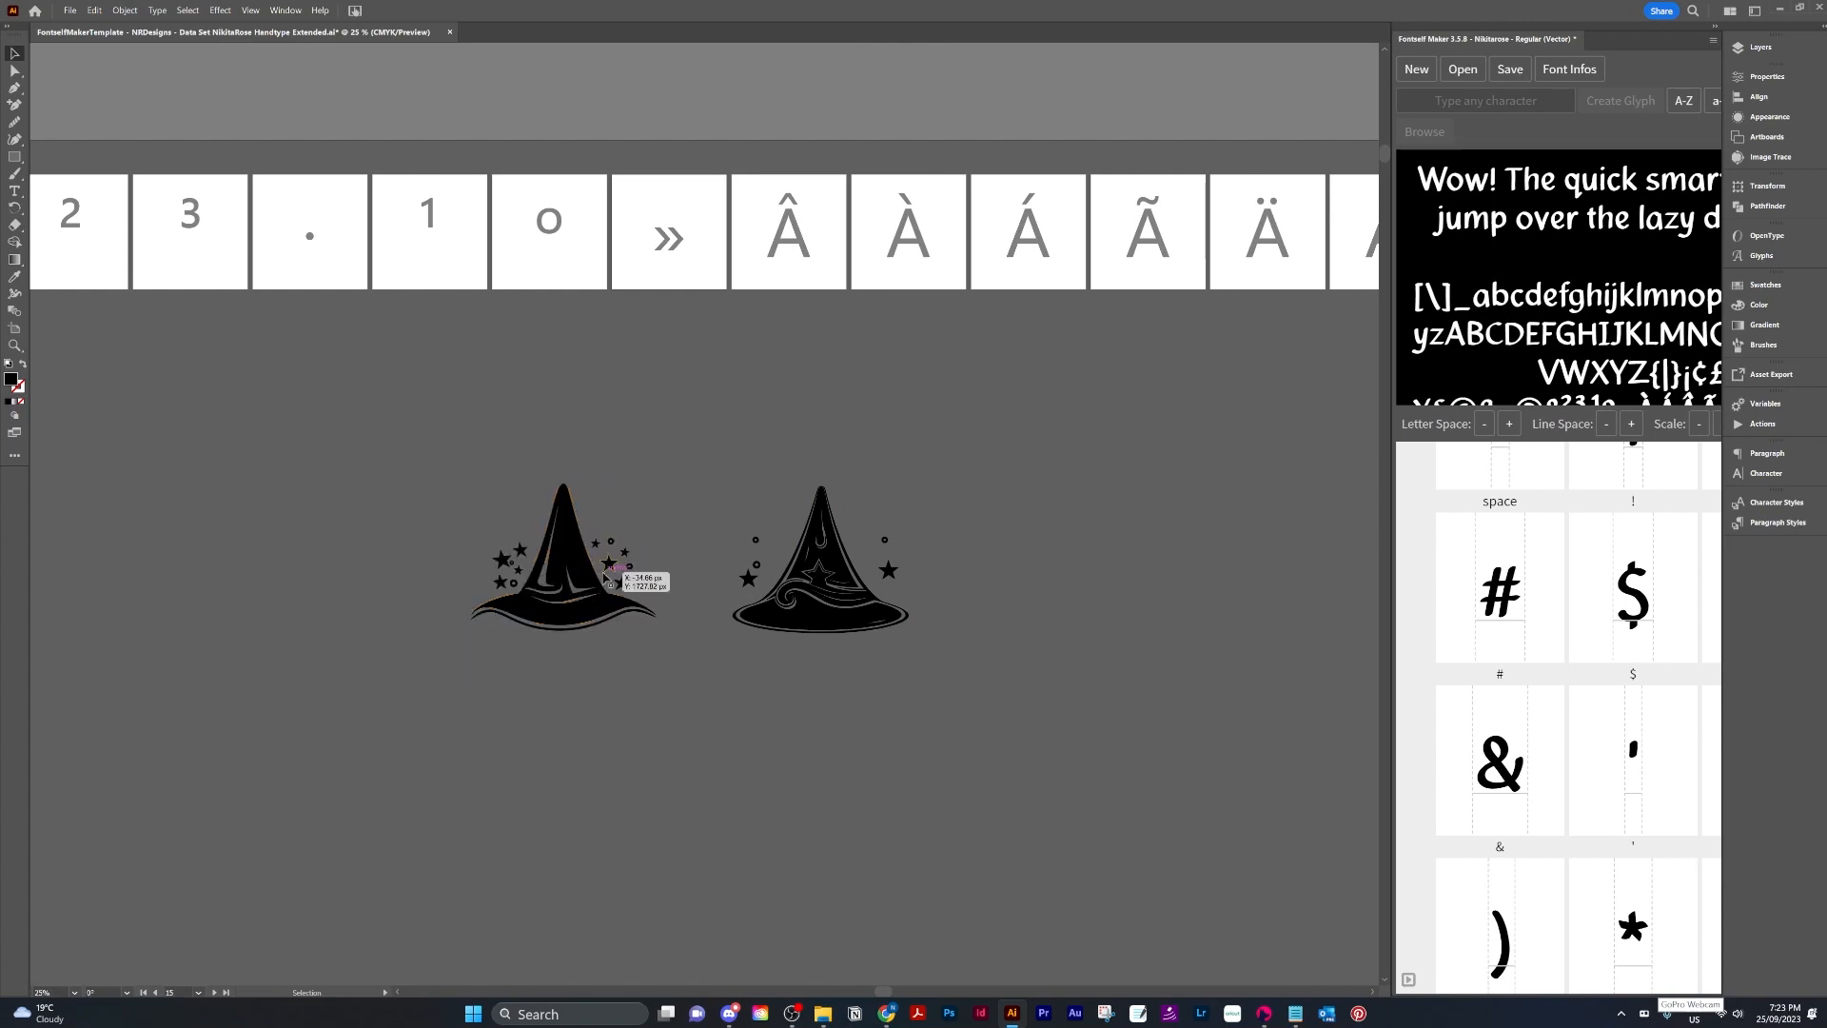
drag(697, 685, 427, 558)
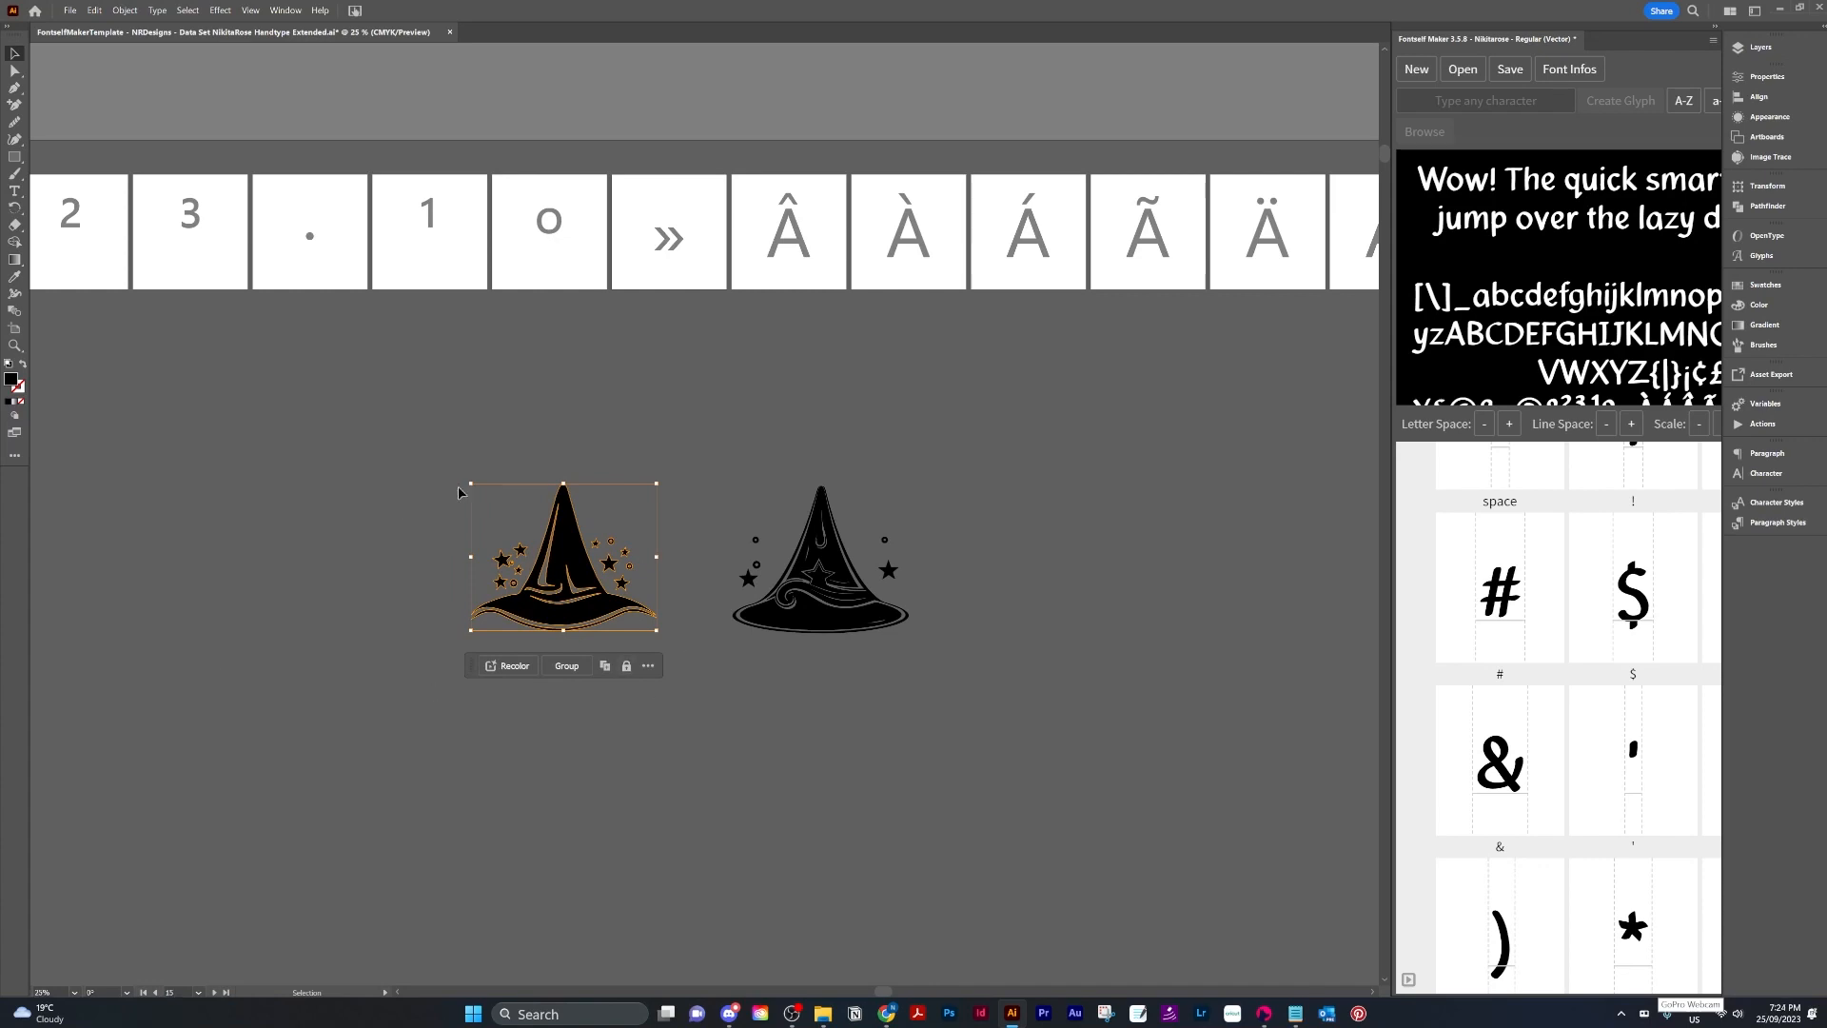
click(581, 670)
drag(584, 633, 1081, 747)
key(space)
Switch the Variables data set to Data Set 30 and go to its first artboard showing 6.
click(1781, 410)
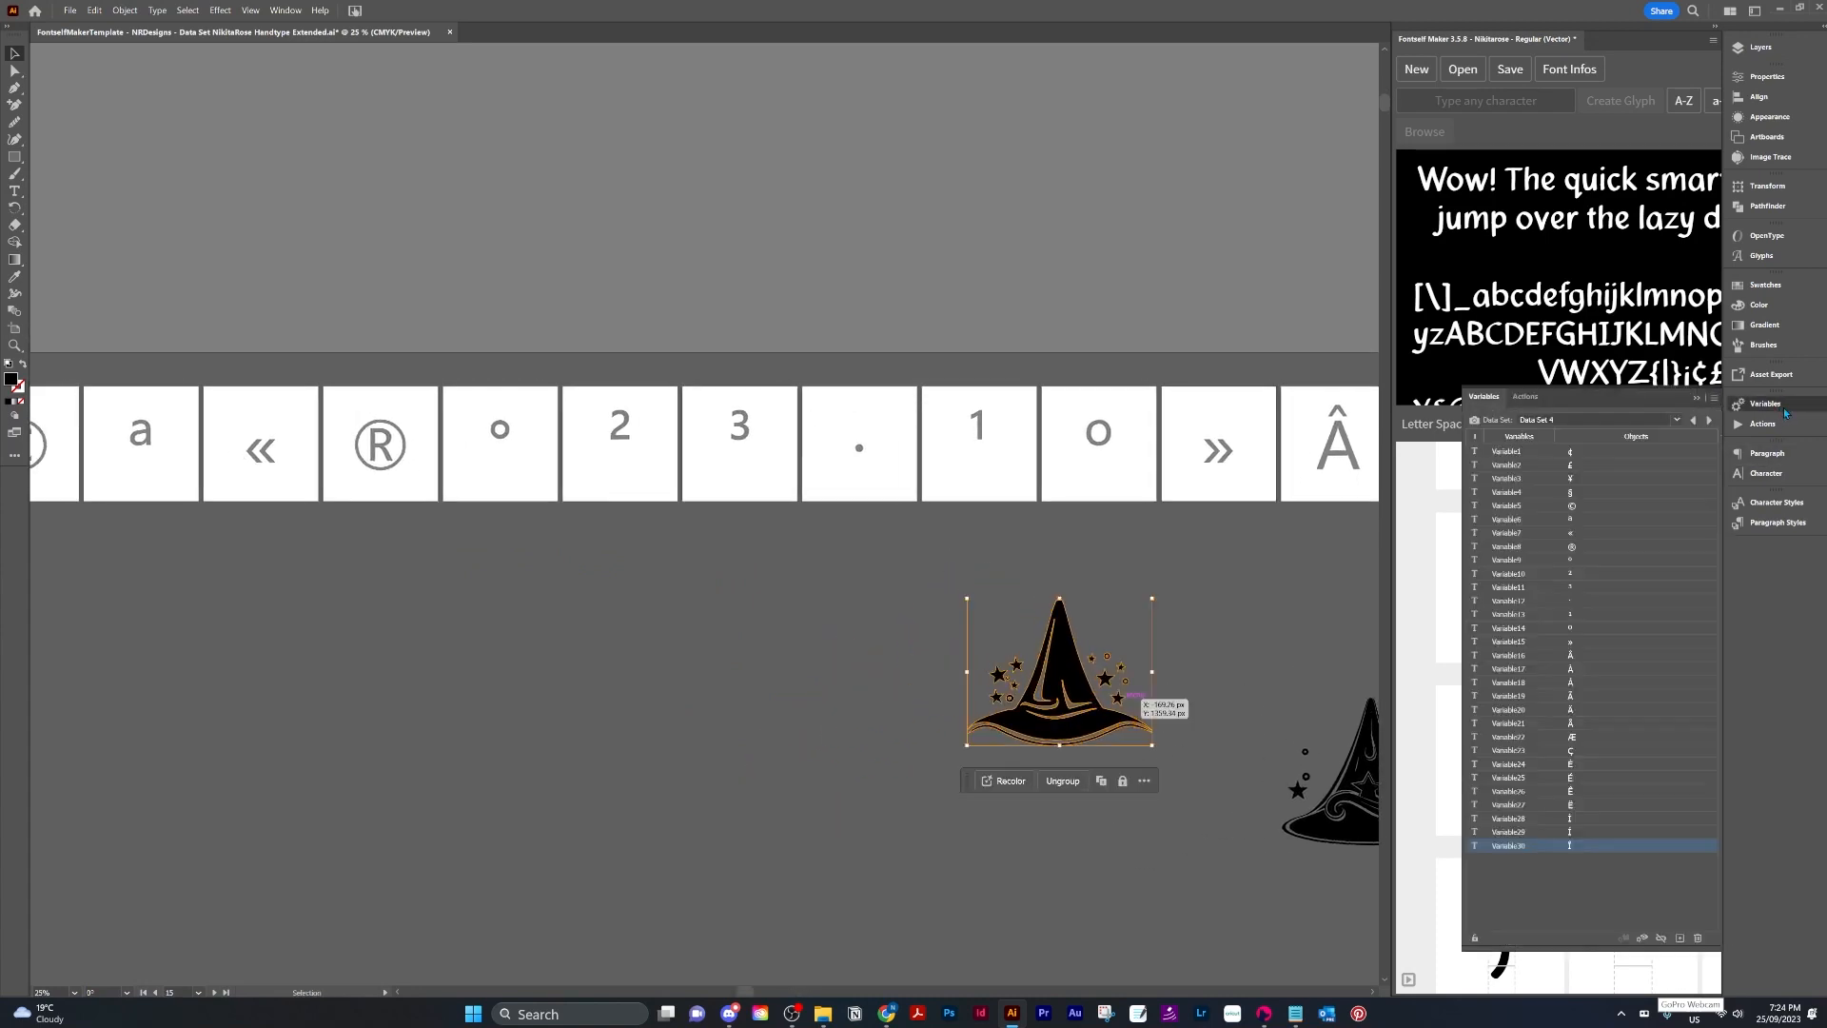
click(1711, 421)
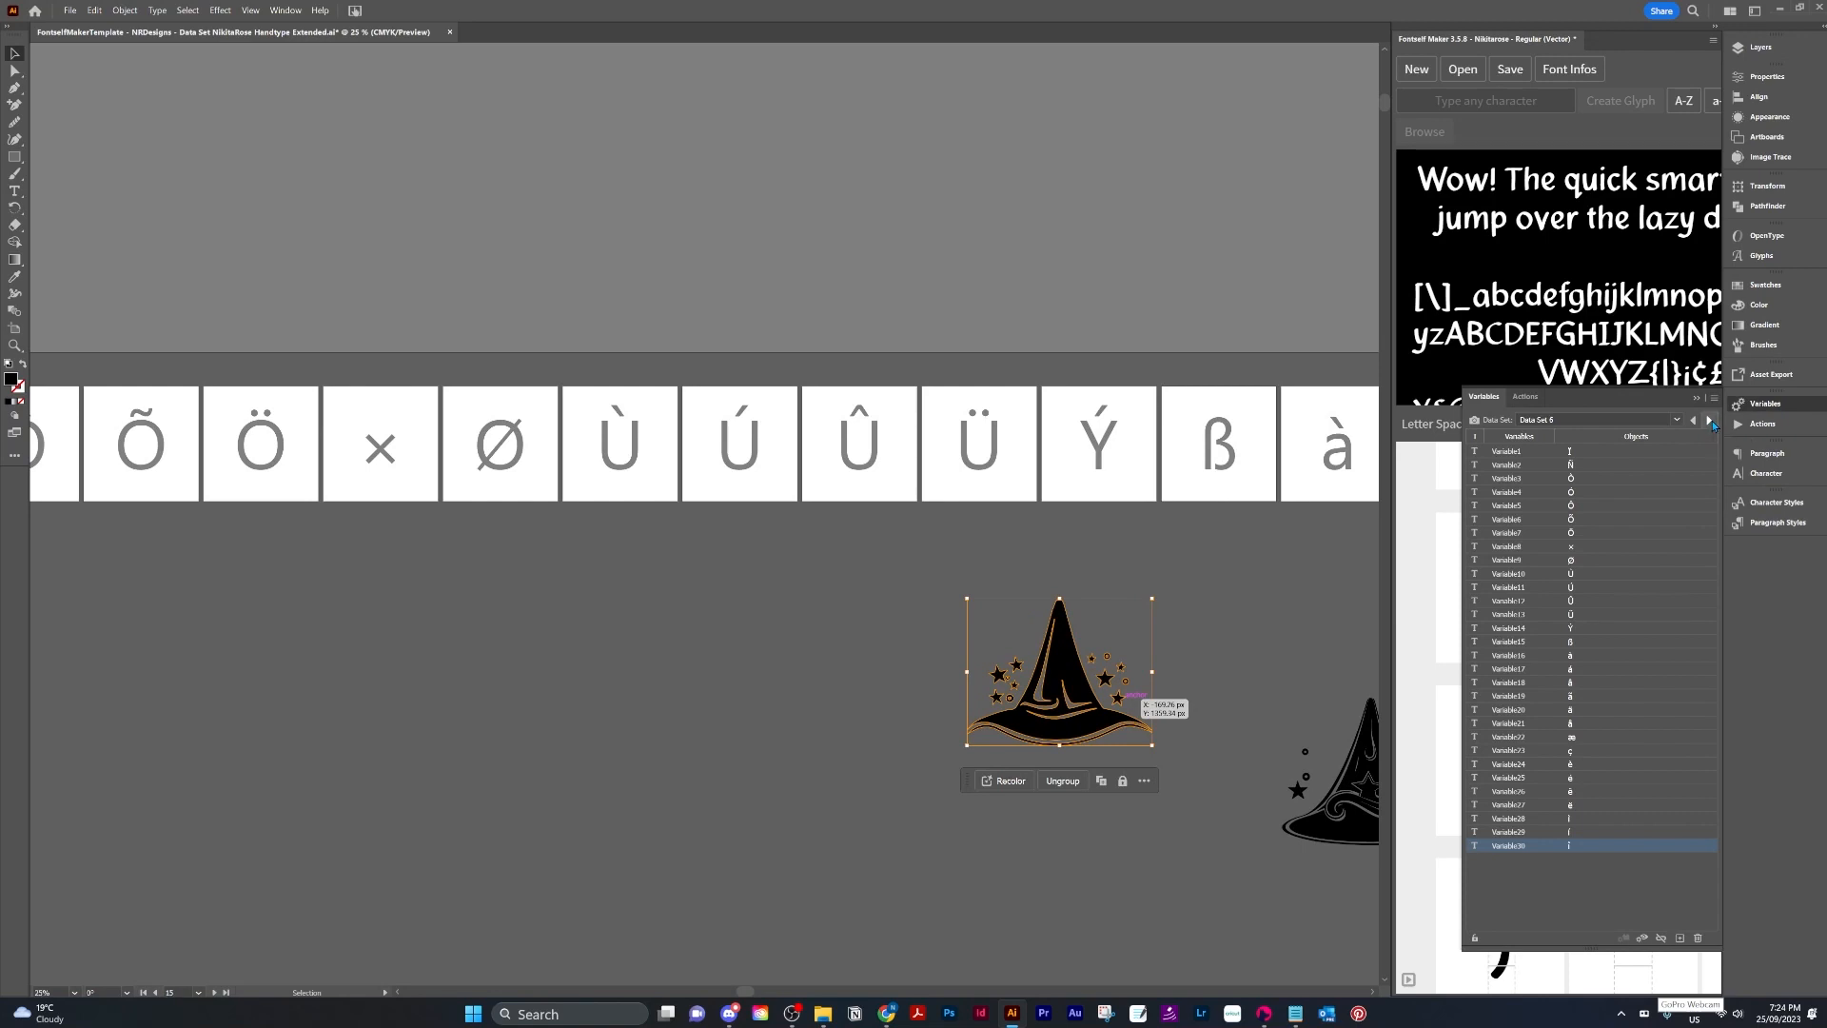
click(1677, 420)
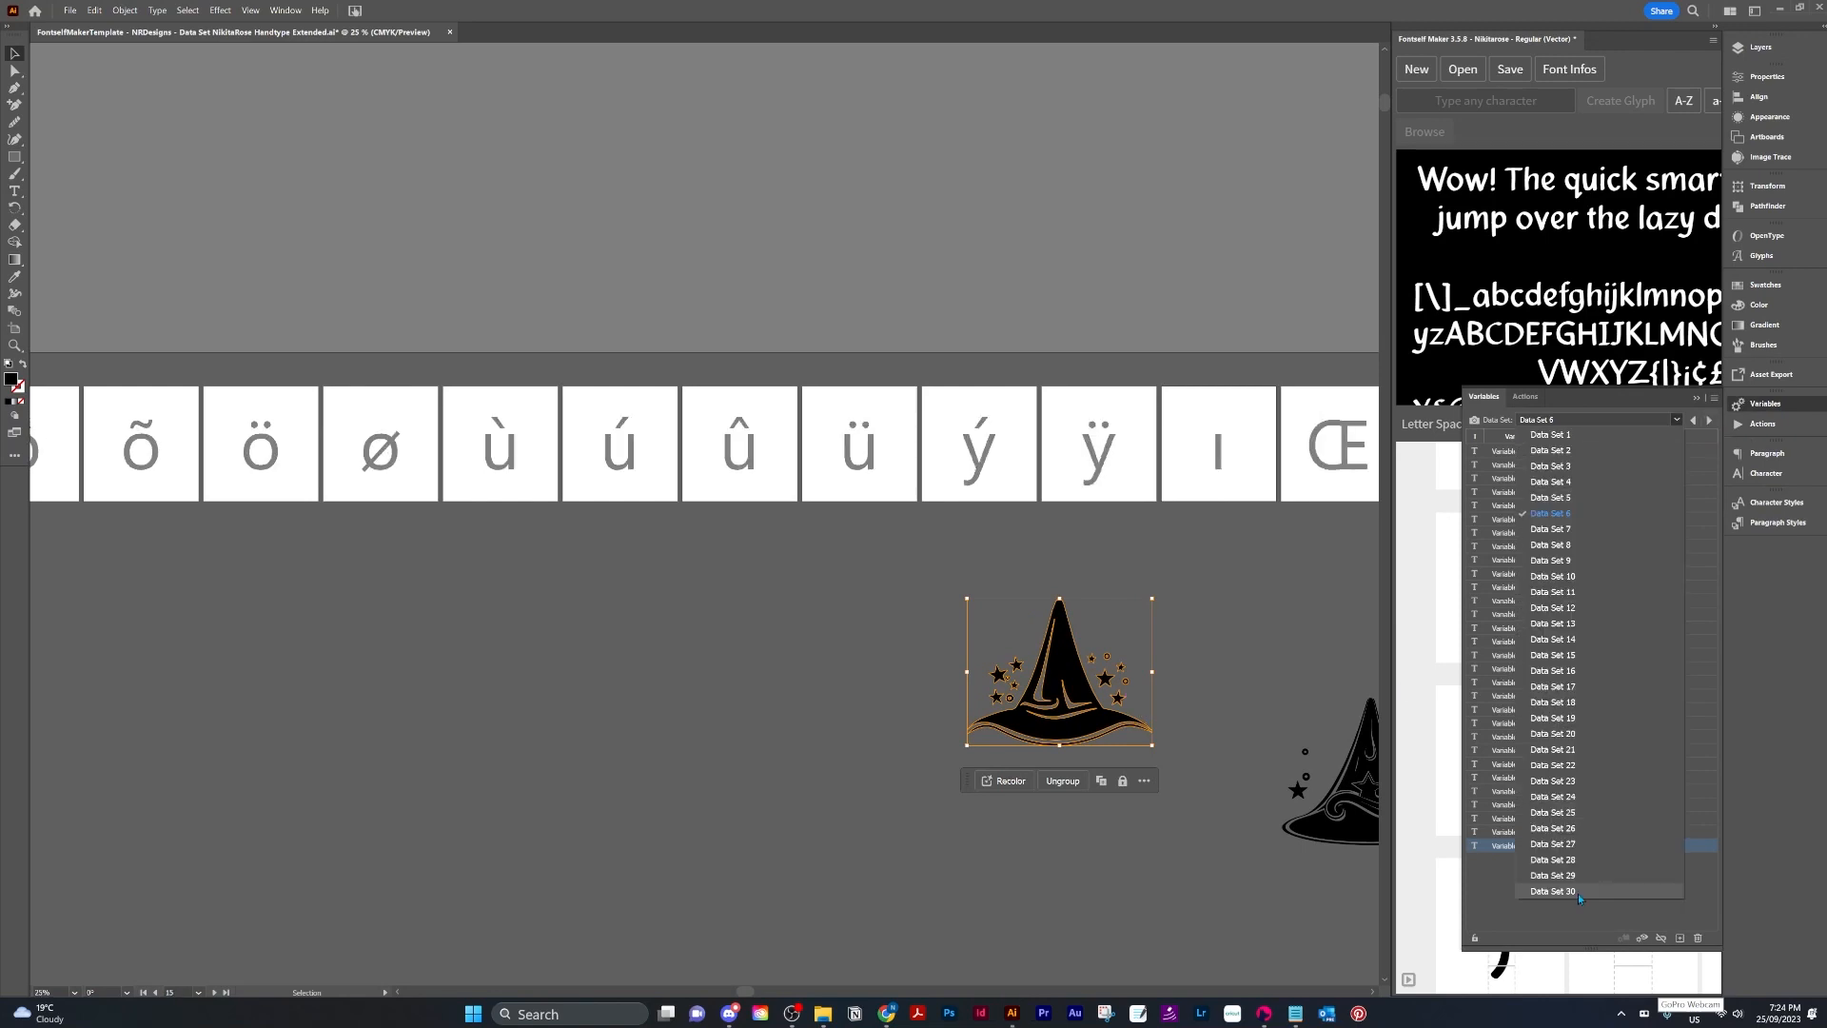
click(1578, 894)
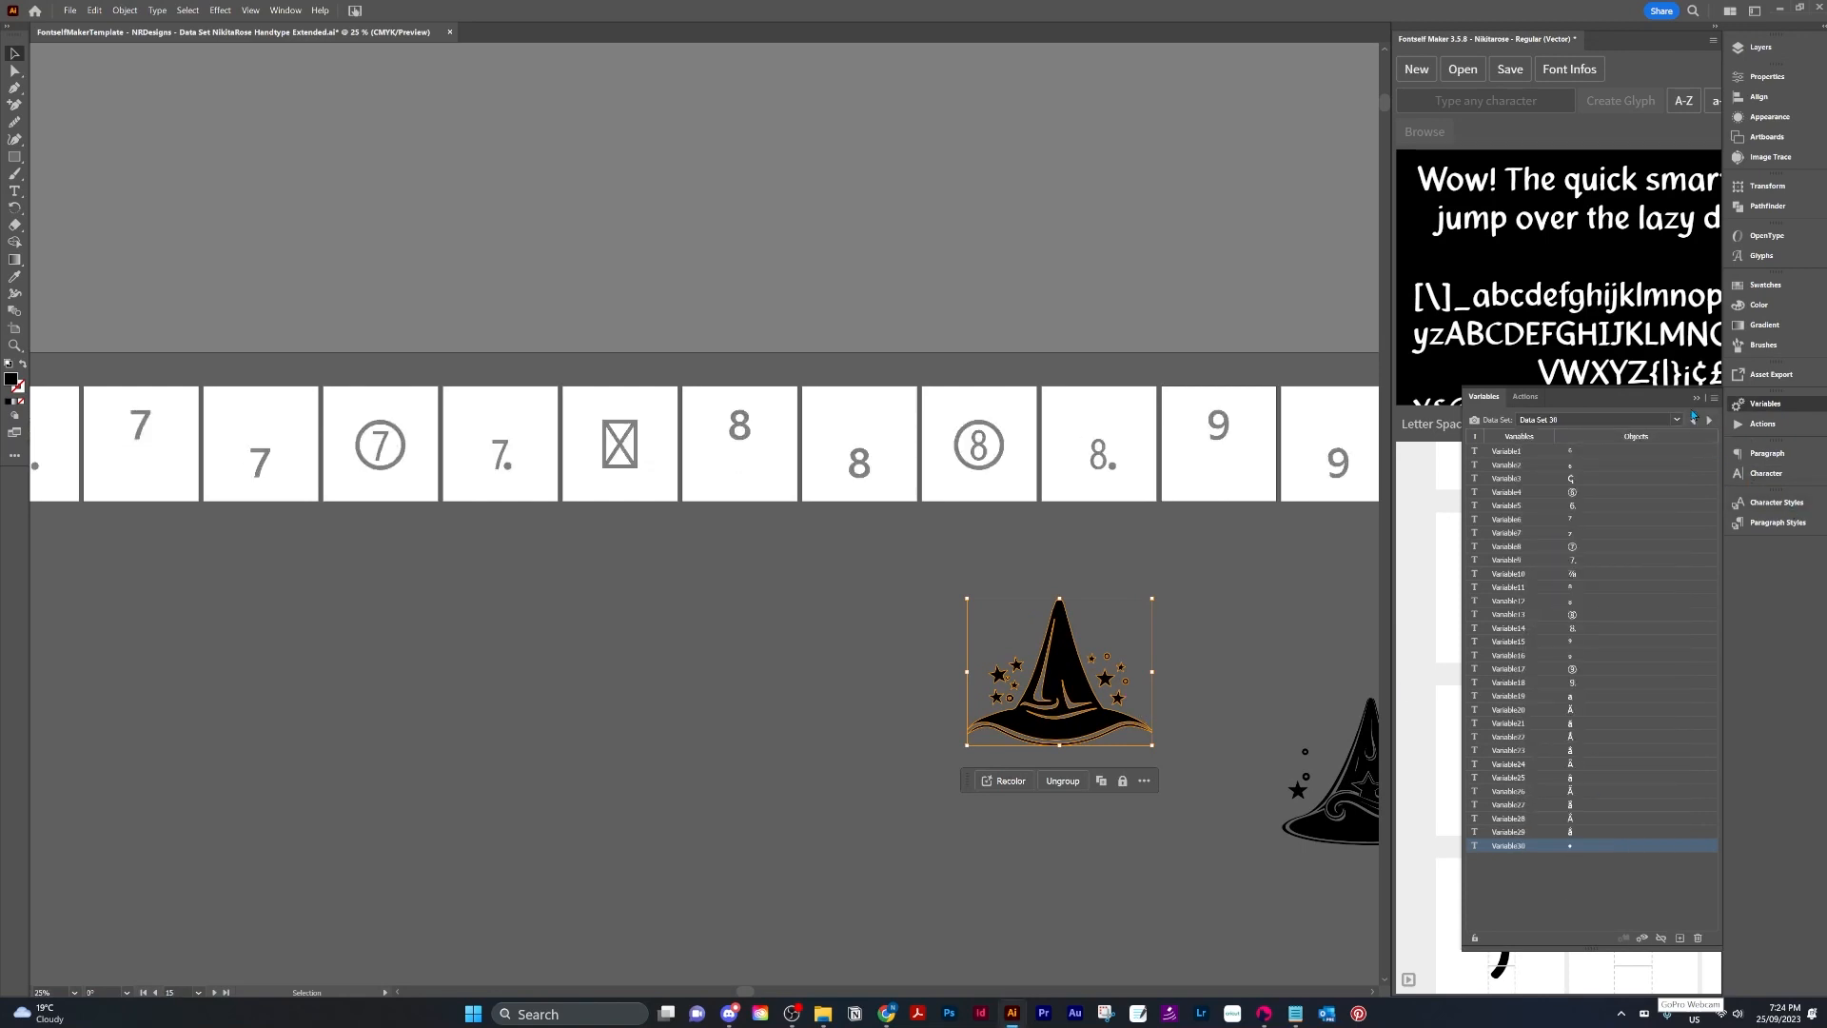
key(h)
scroll(439, 685, left, 20)
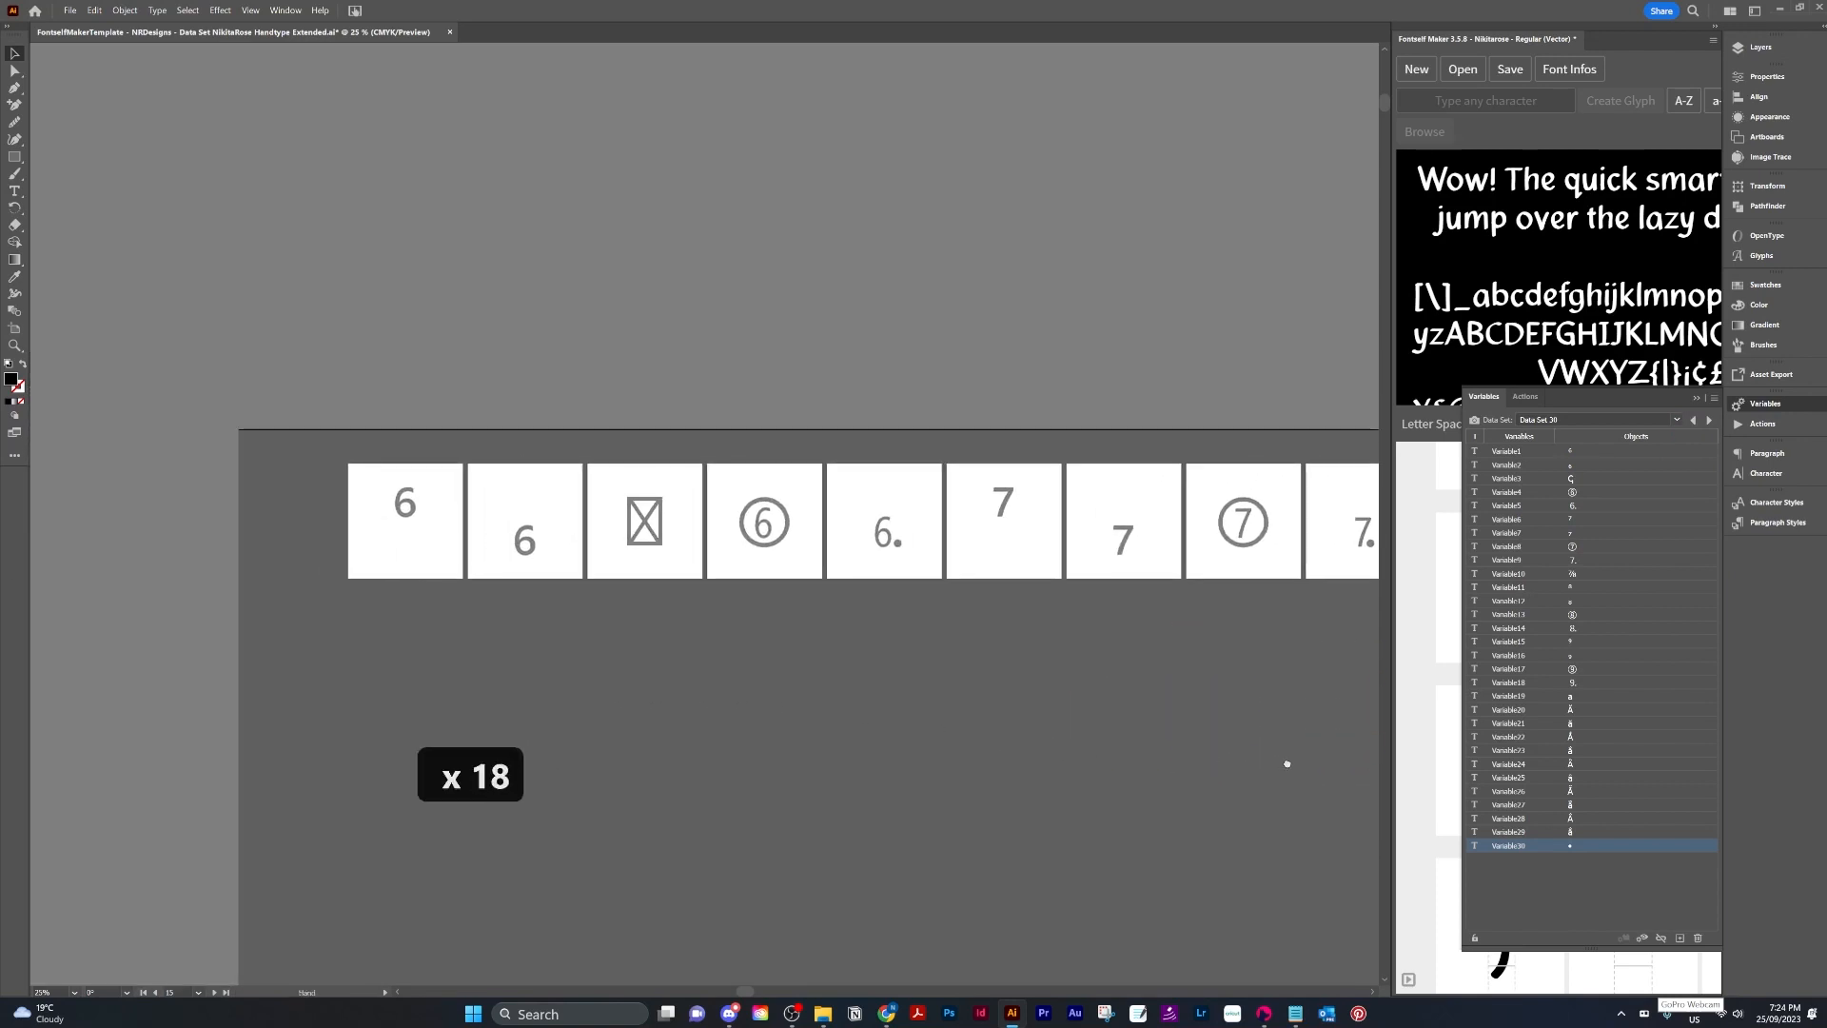
click(407, 508)
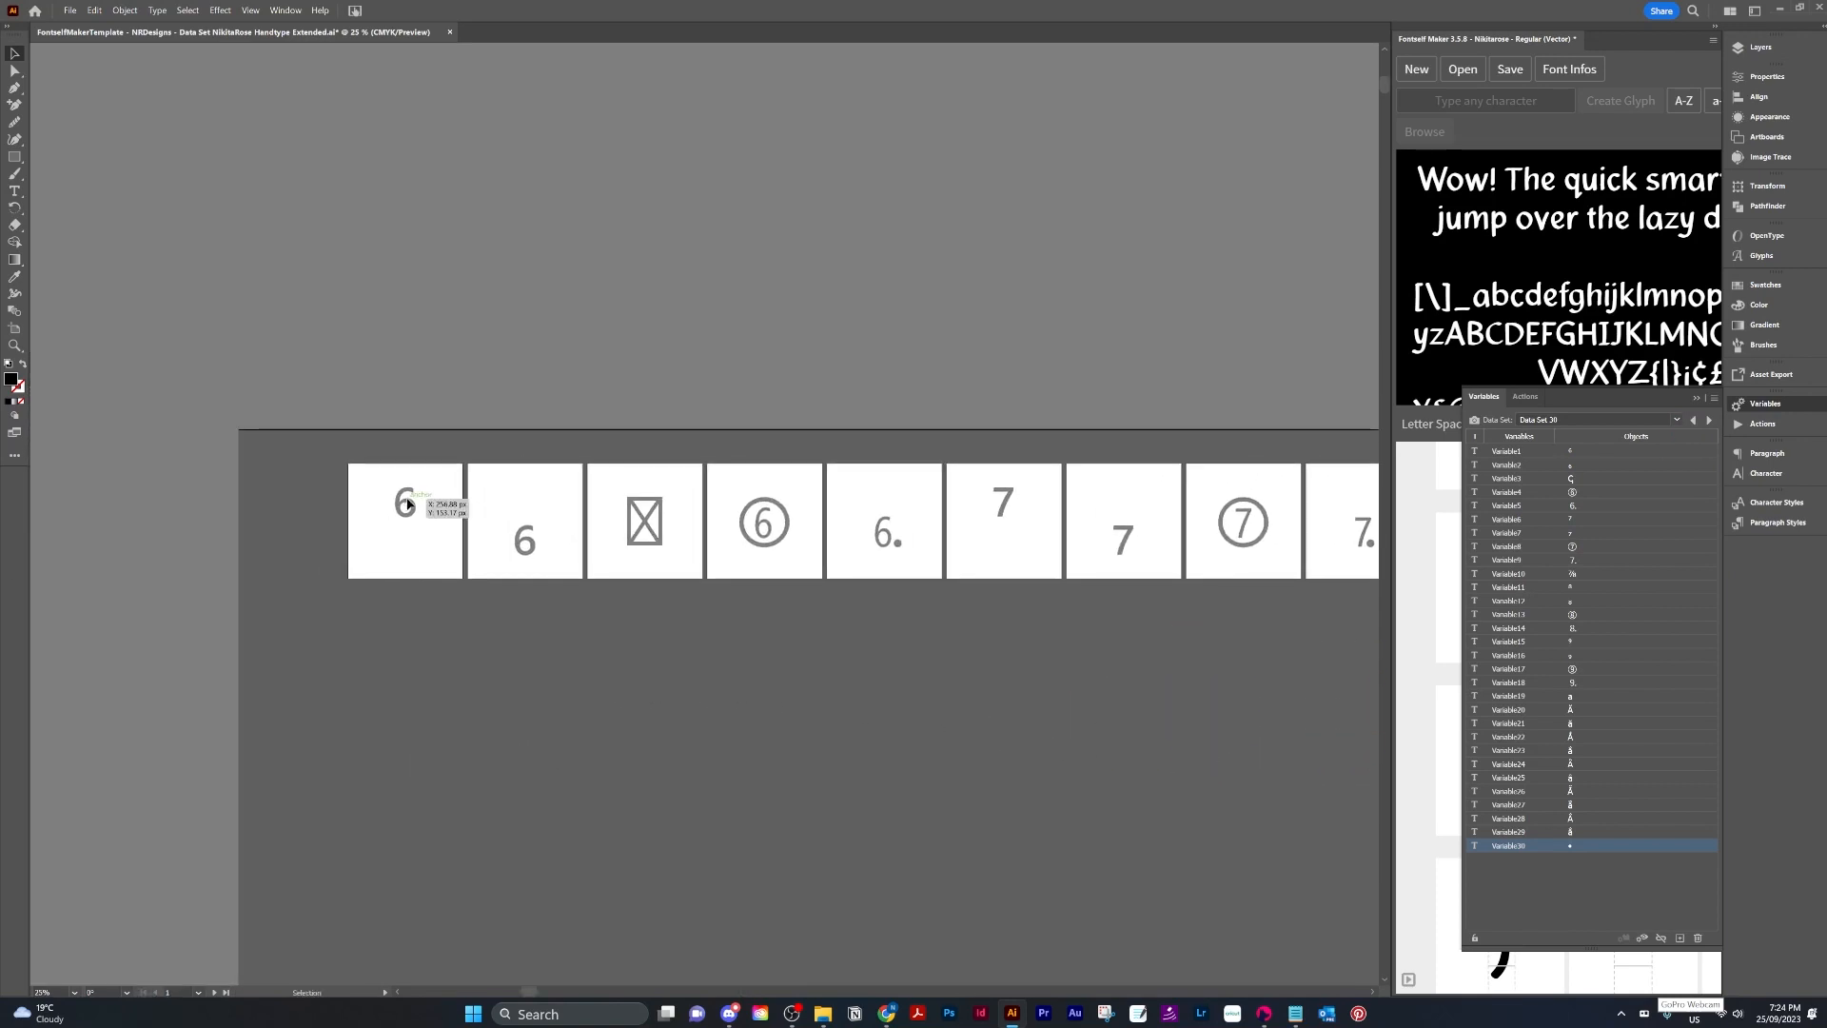
Copy the 6 character from the first artboard's text and paste it into the Fontself character field.
click(1778, 52)
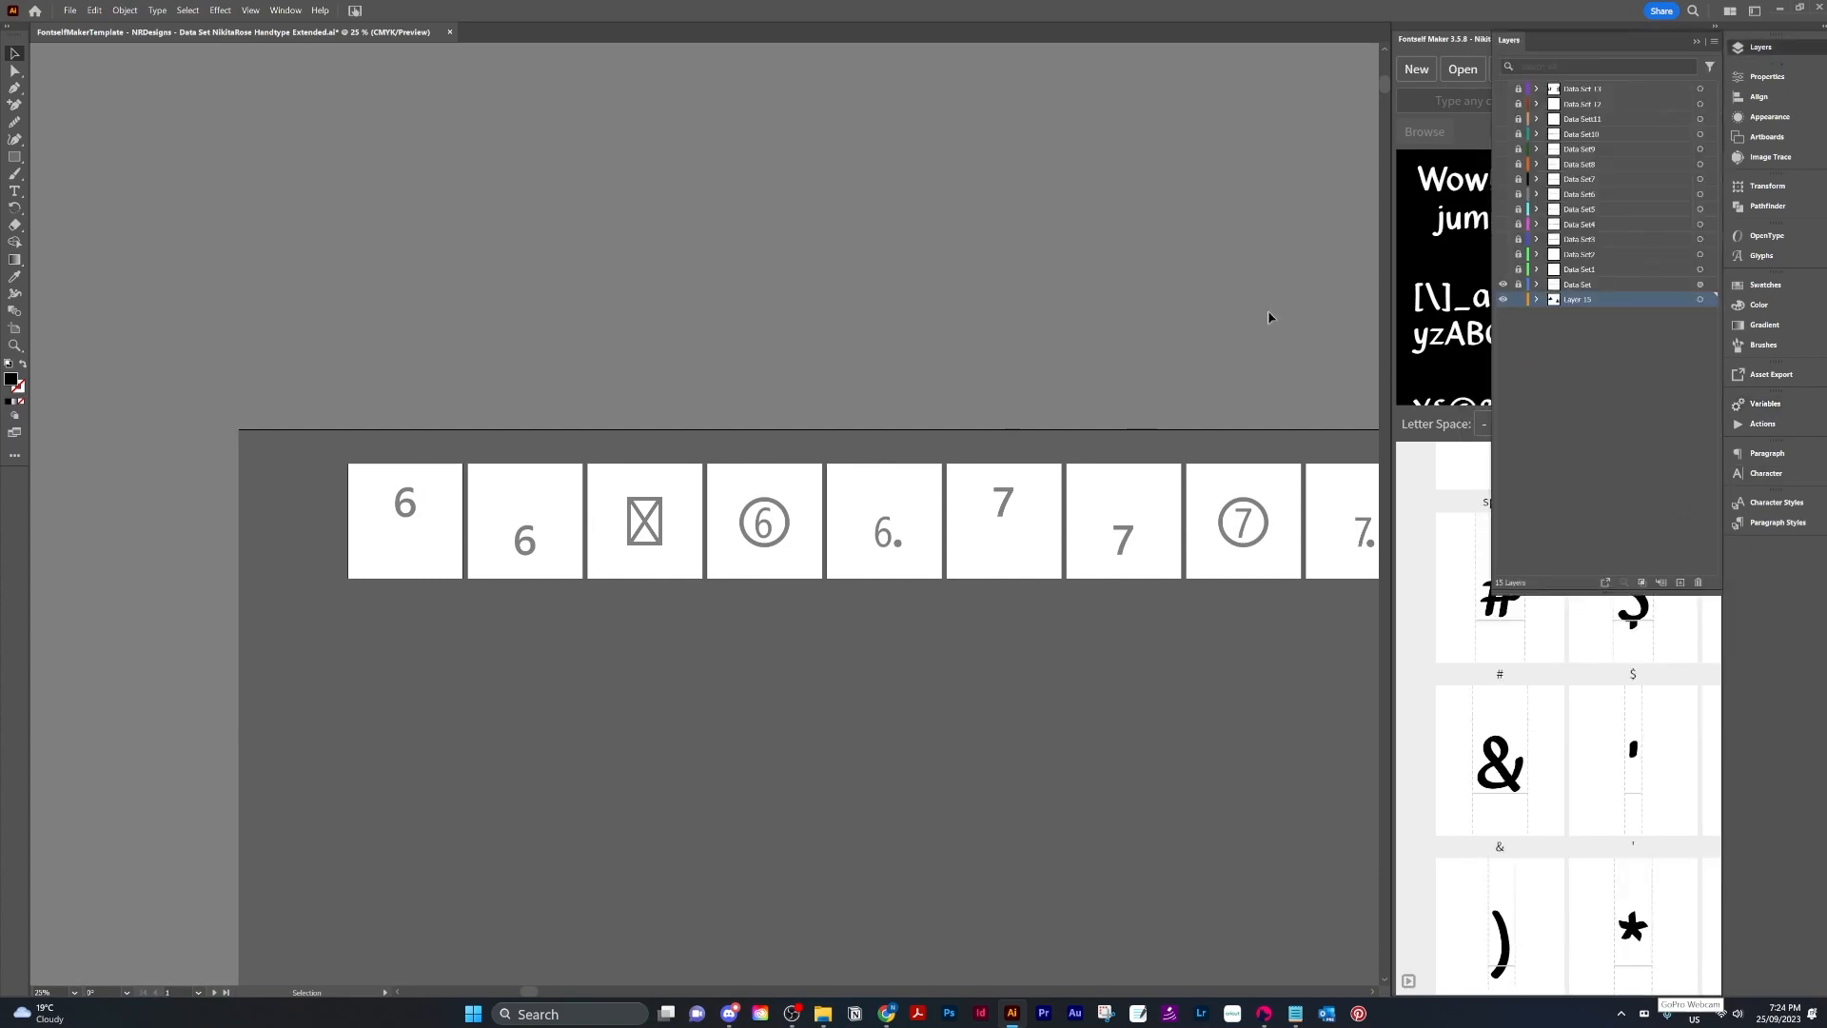
click(1518, 285)
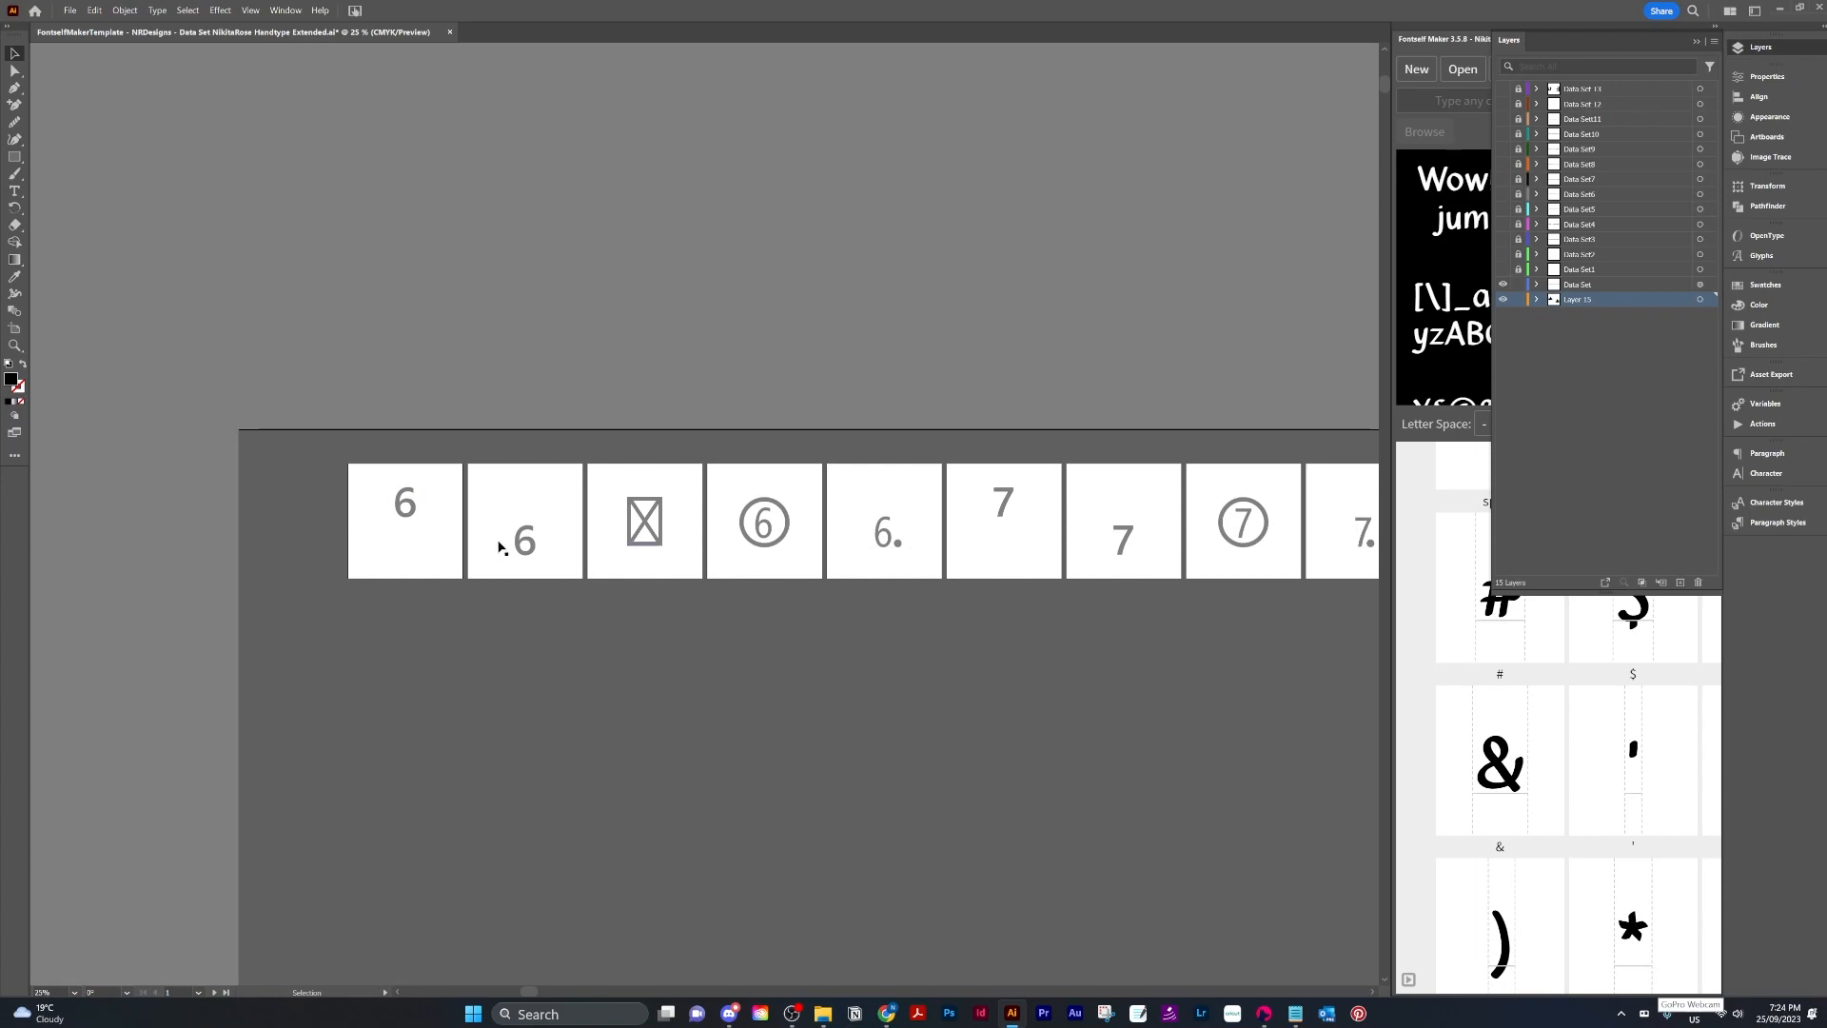
click(401, 521)
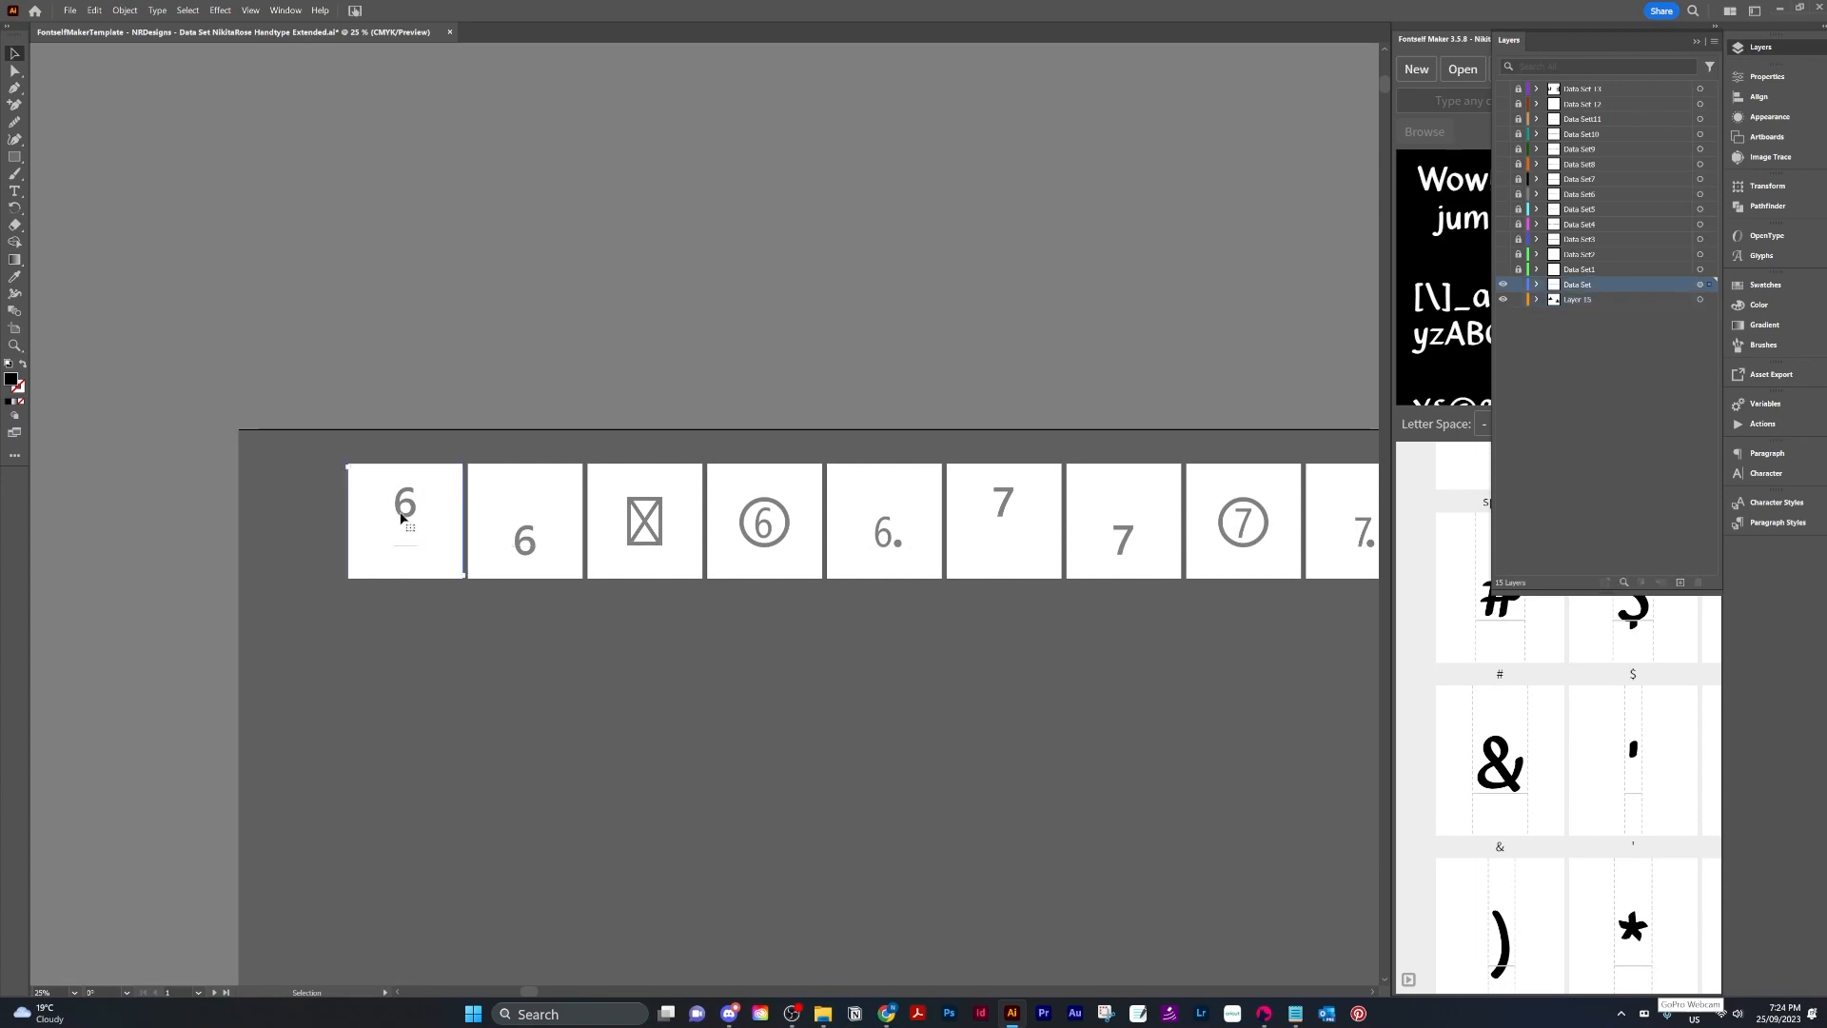
double_click(401, 519)
key(ctrl+a)
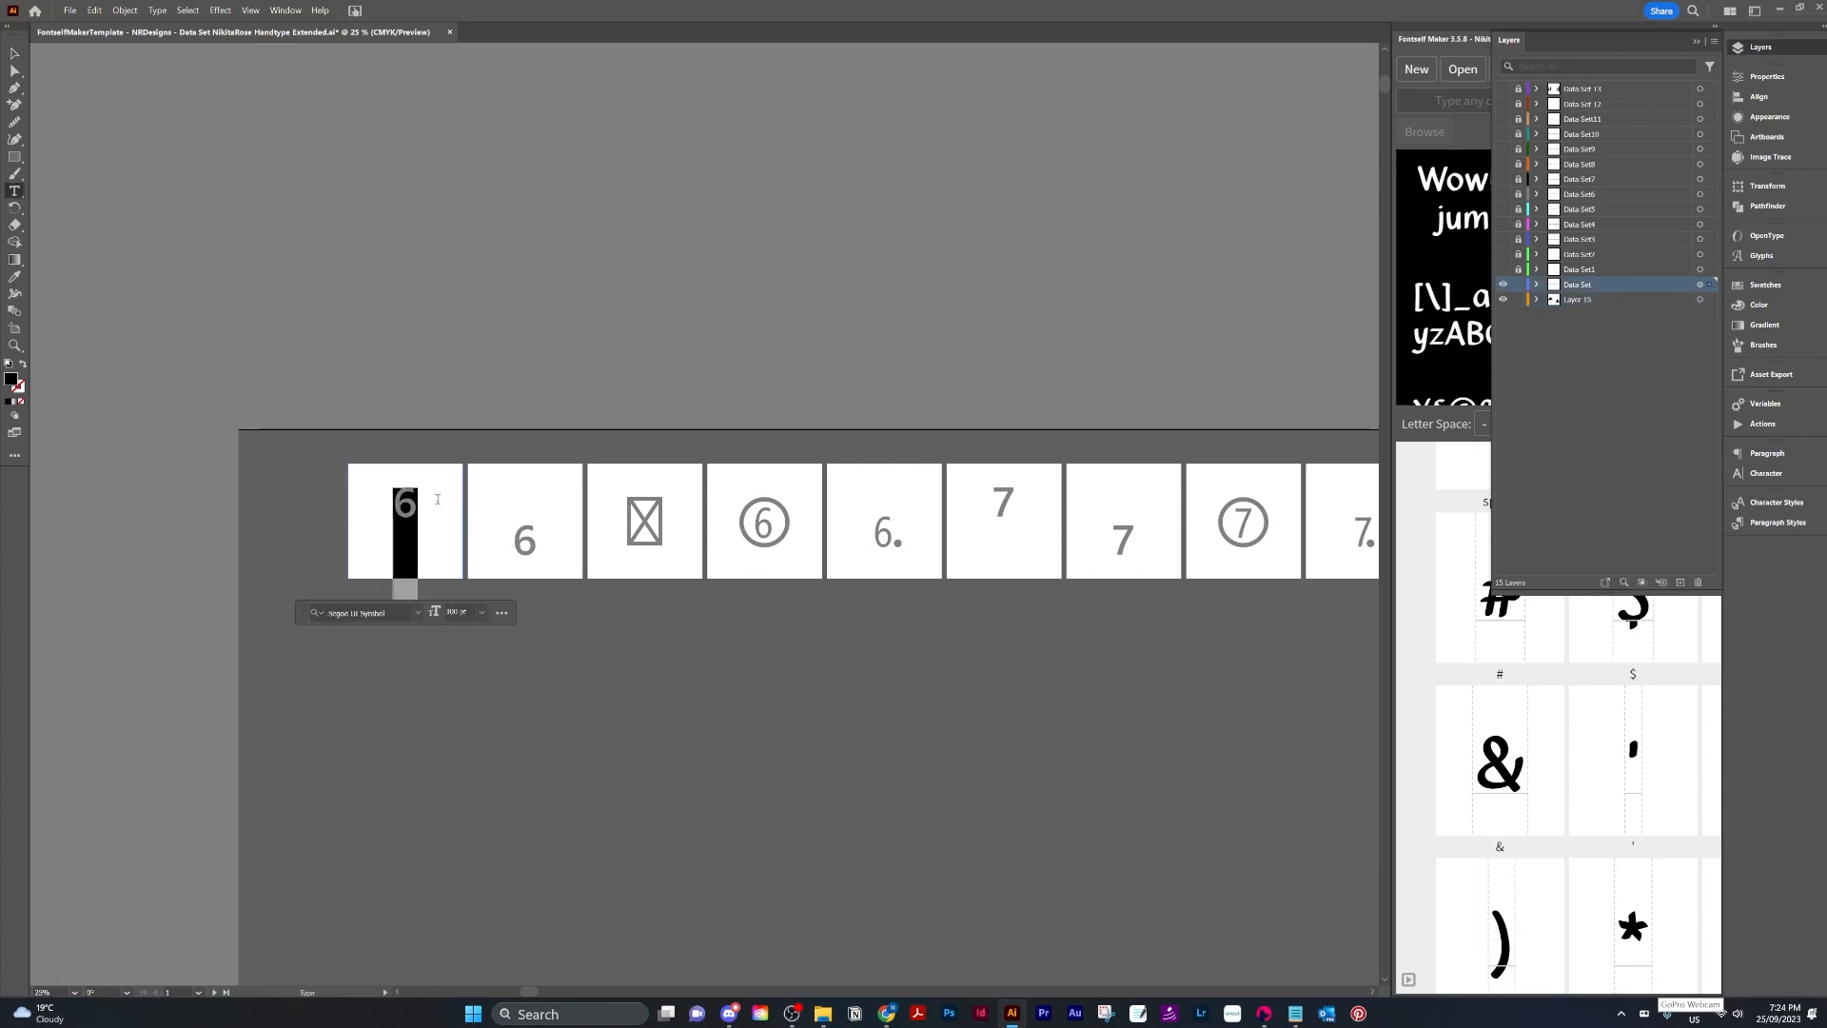
key(ctrl+c)
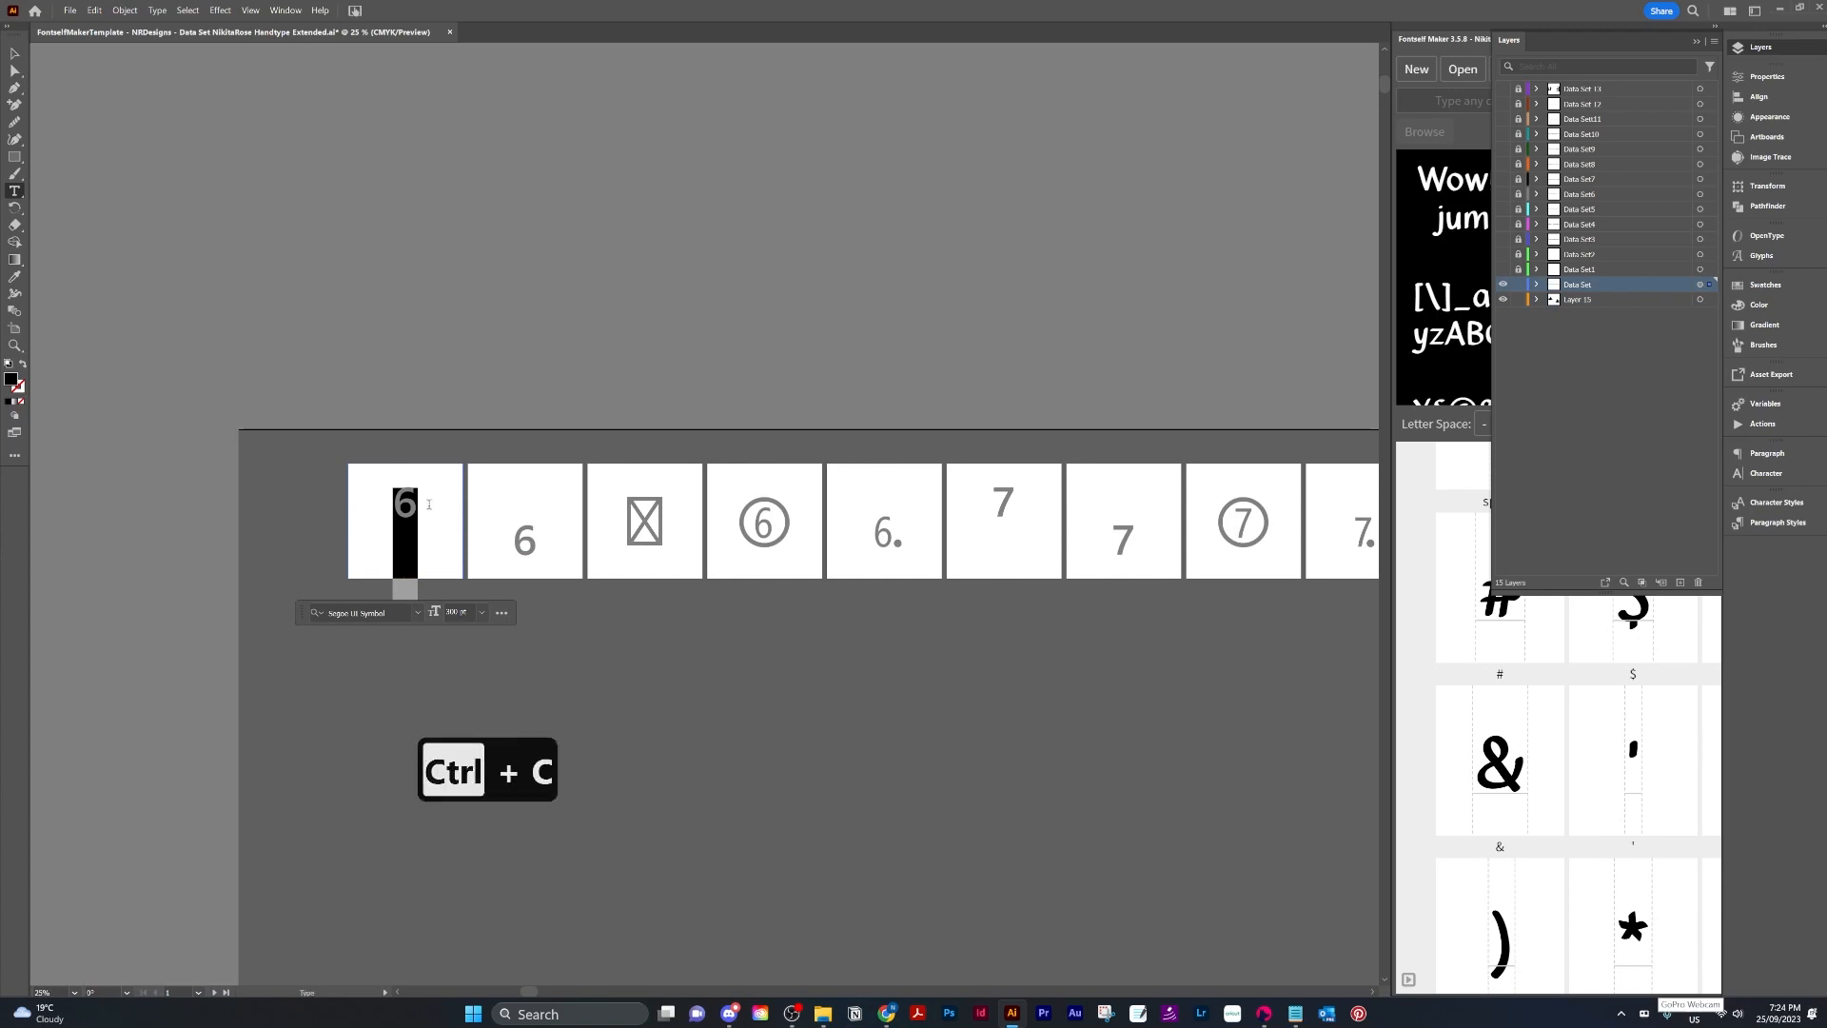
click(14, 55)
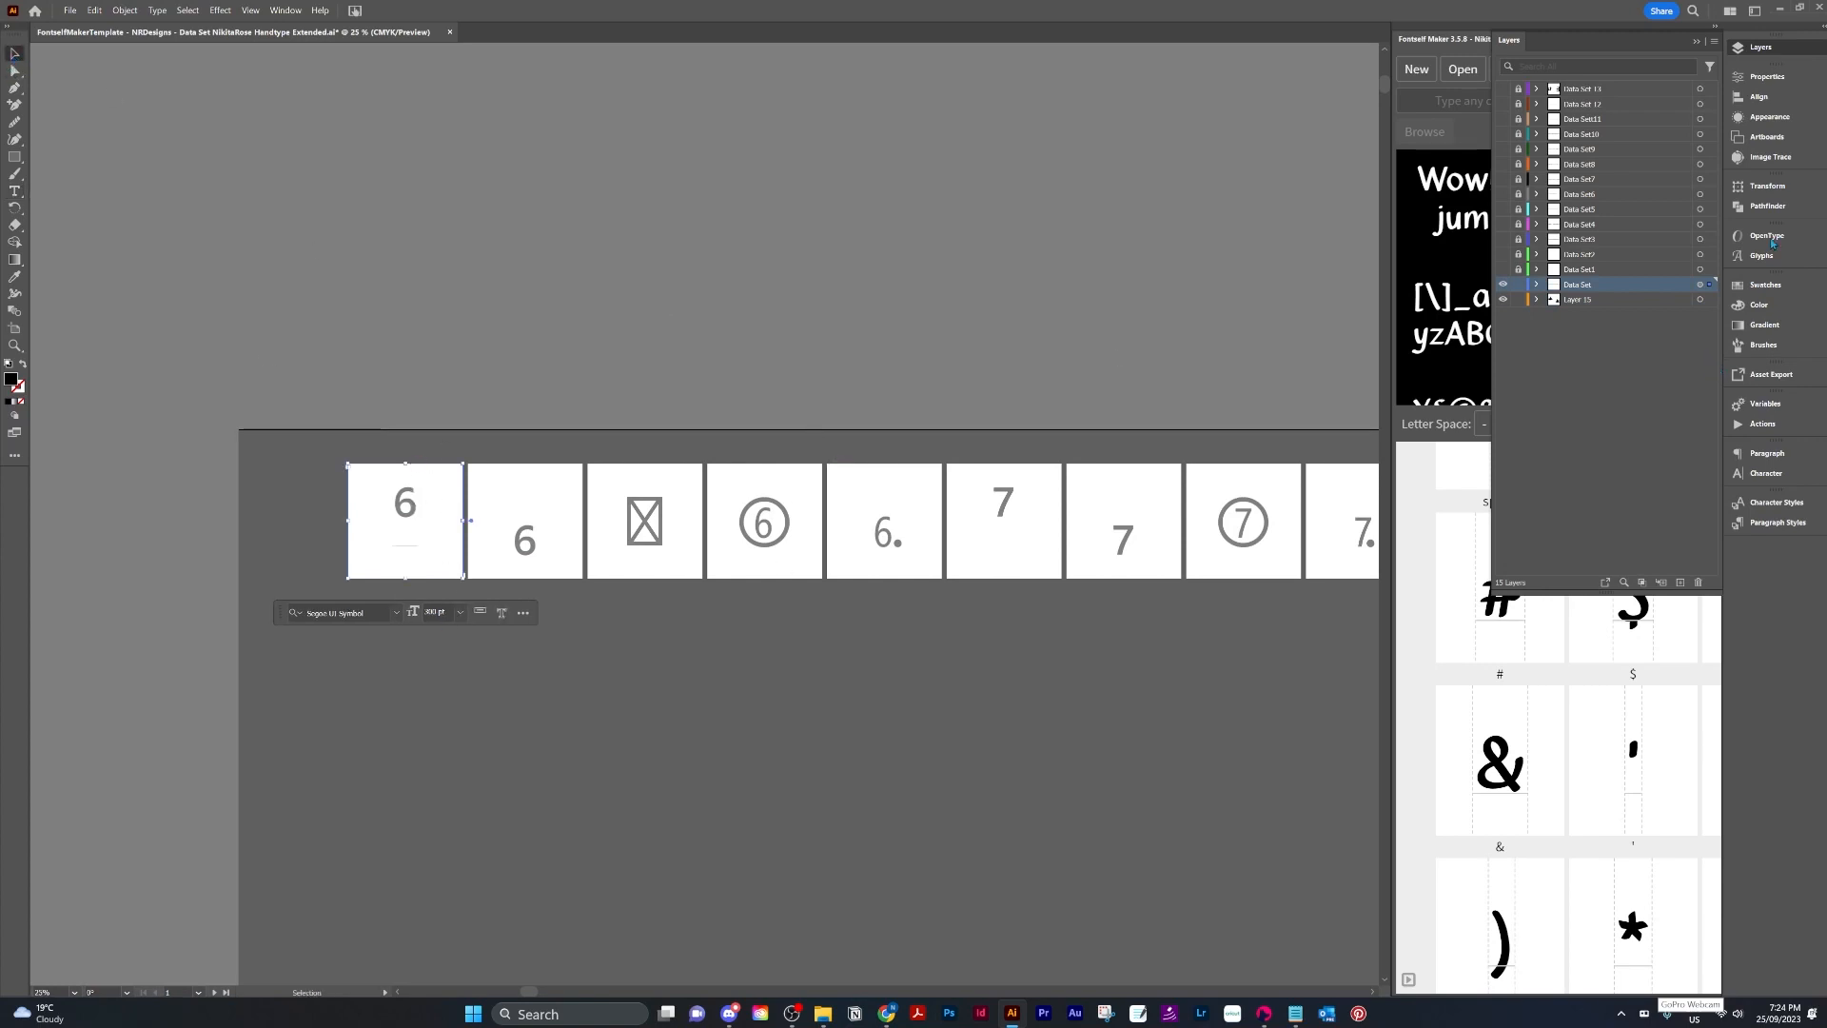
click(1447, 99)
key(ctrl+v)
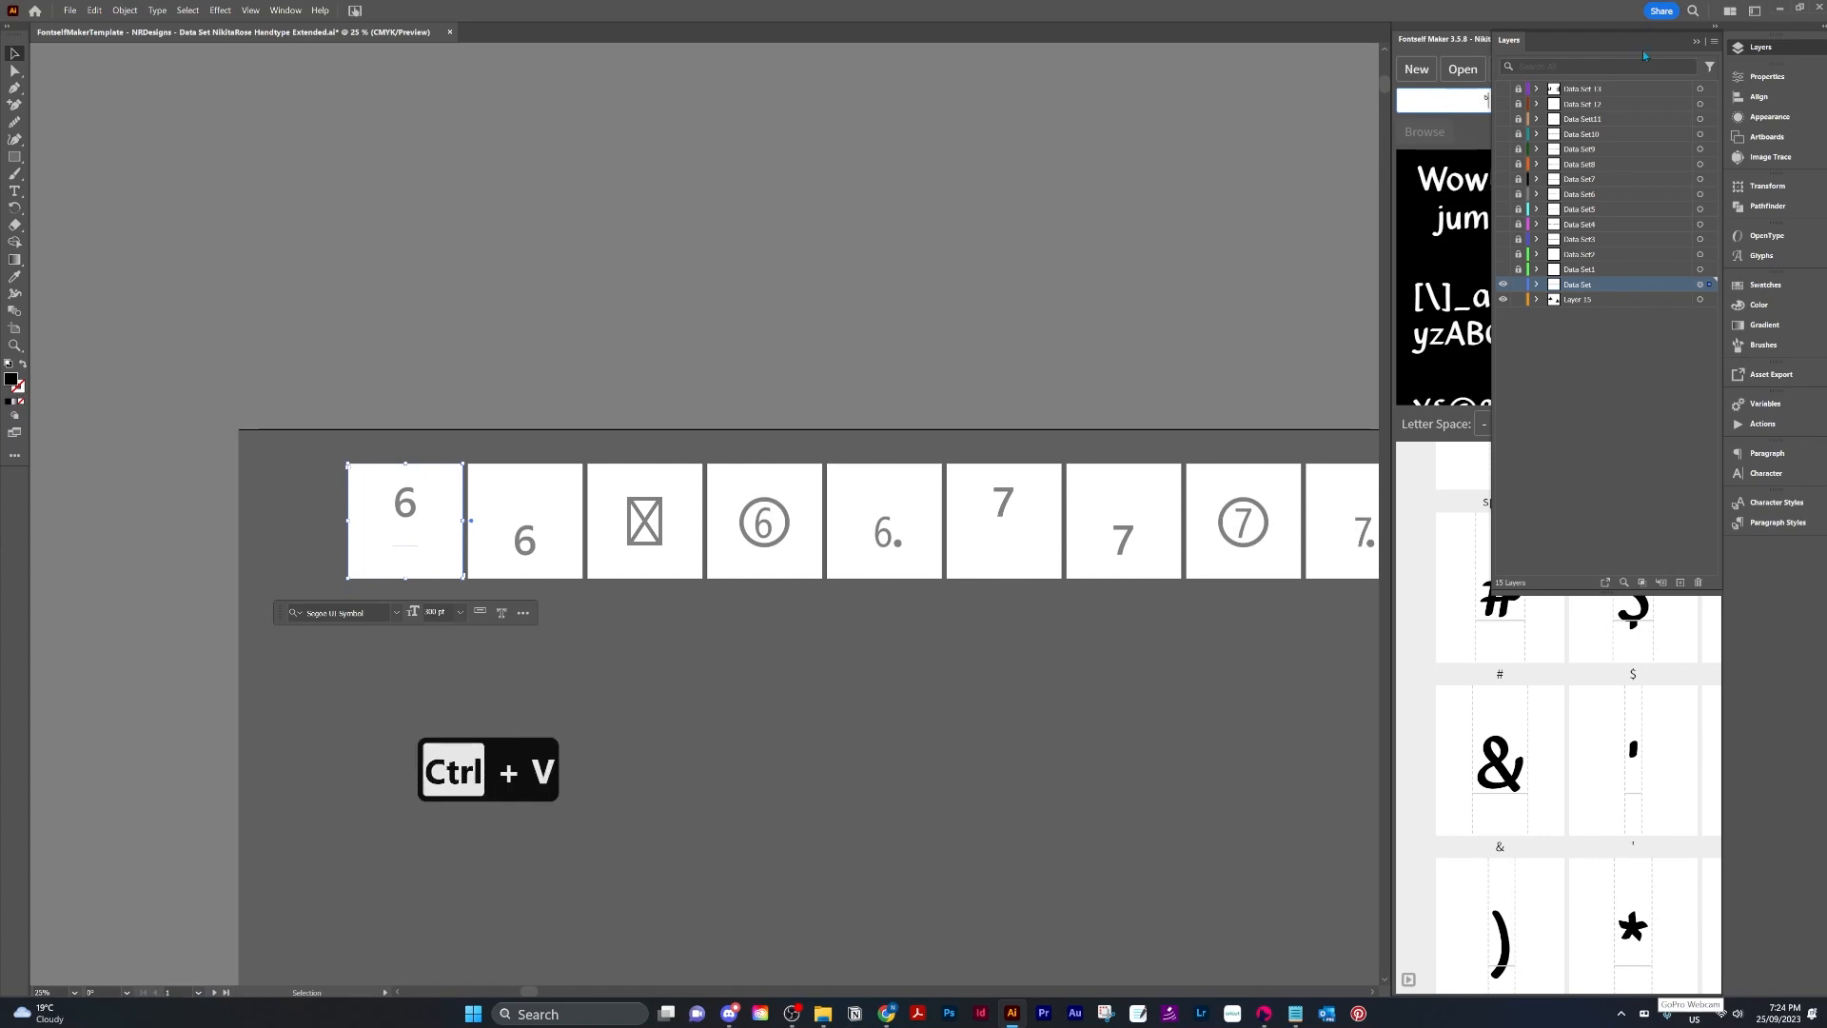
click(1696, 41)
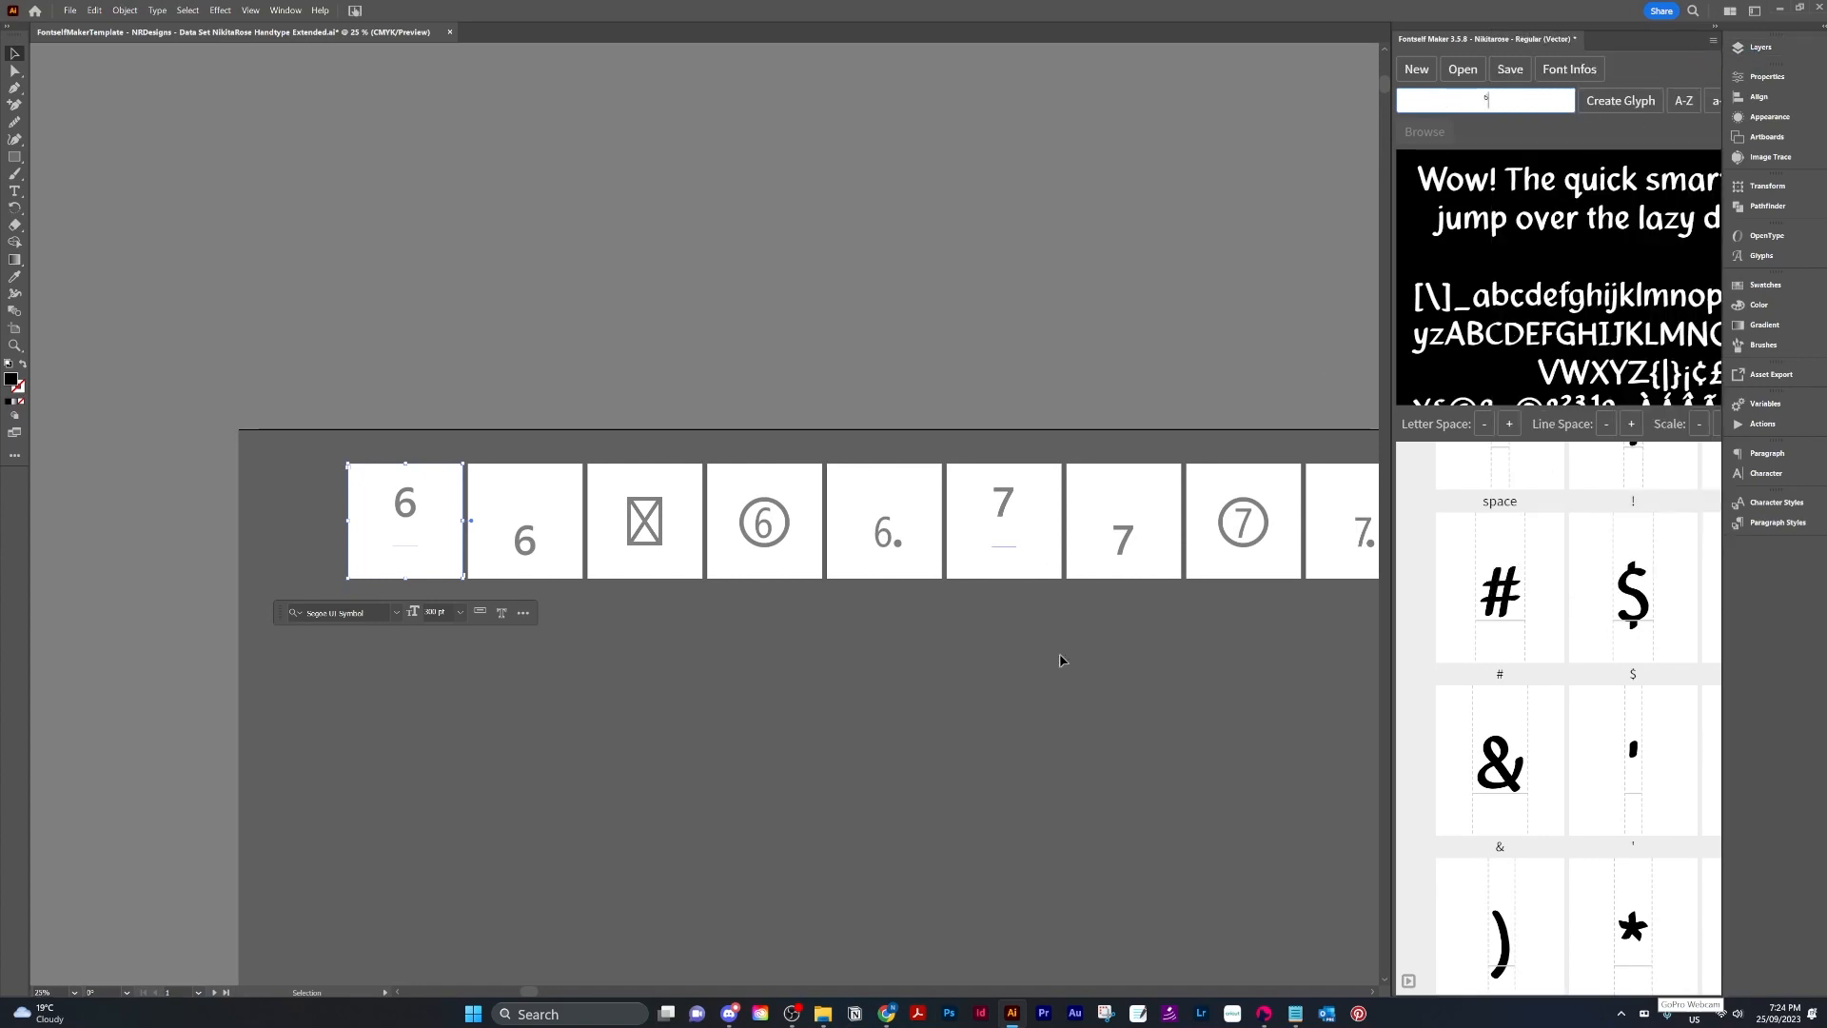
Move the starry wizard hat artwork onto the first 6 artboard.
drag(1113, 767, 304, 583)
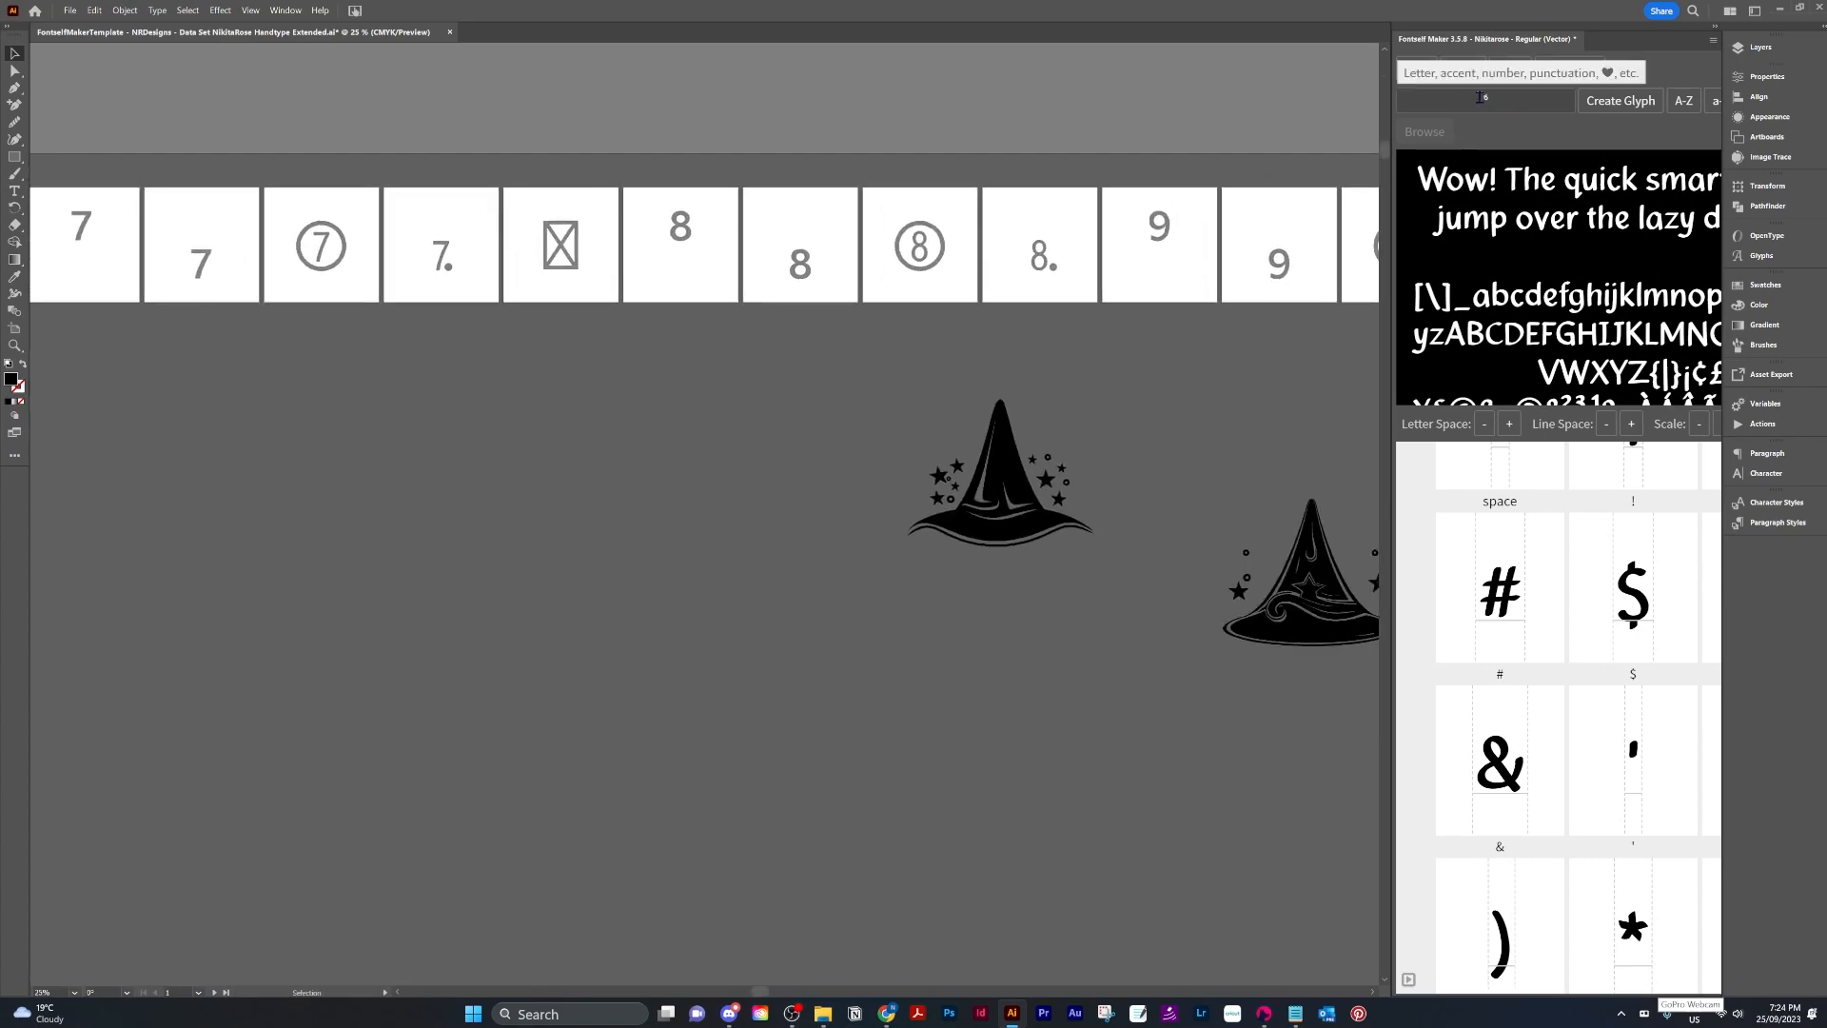
click(998, 479)
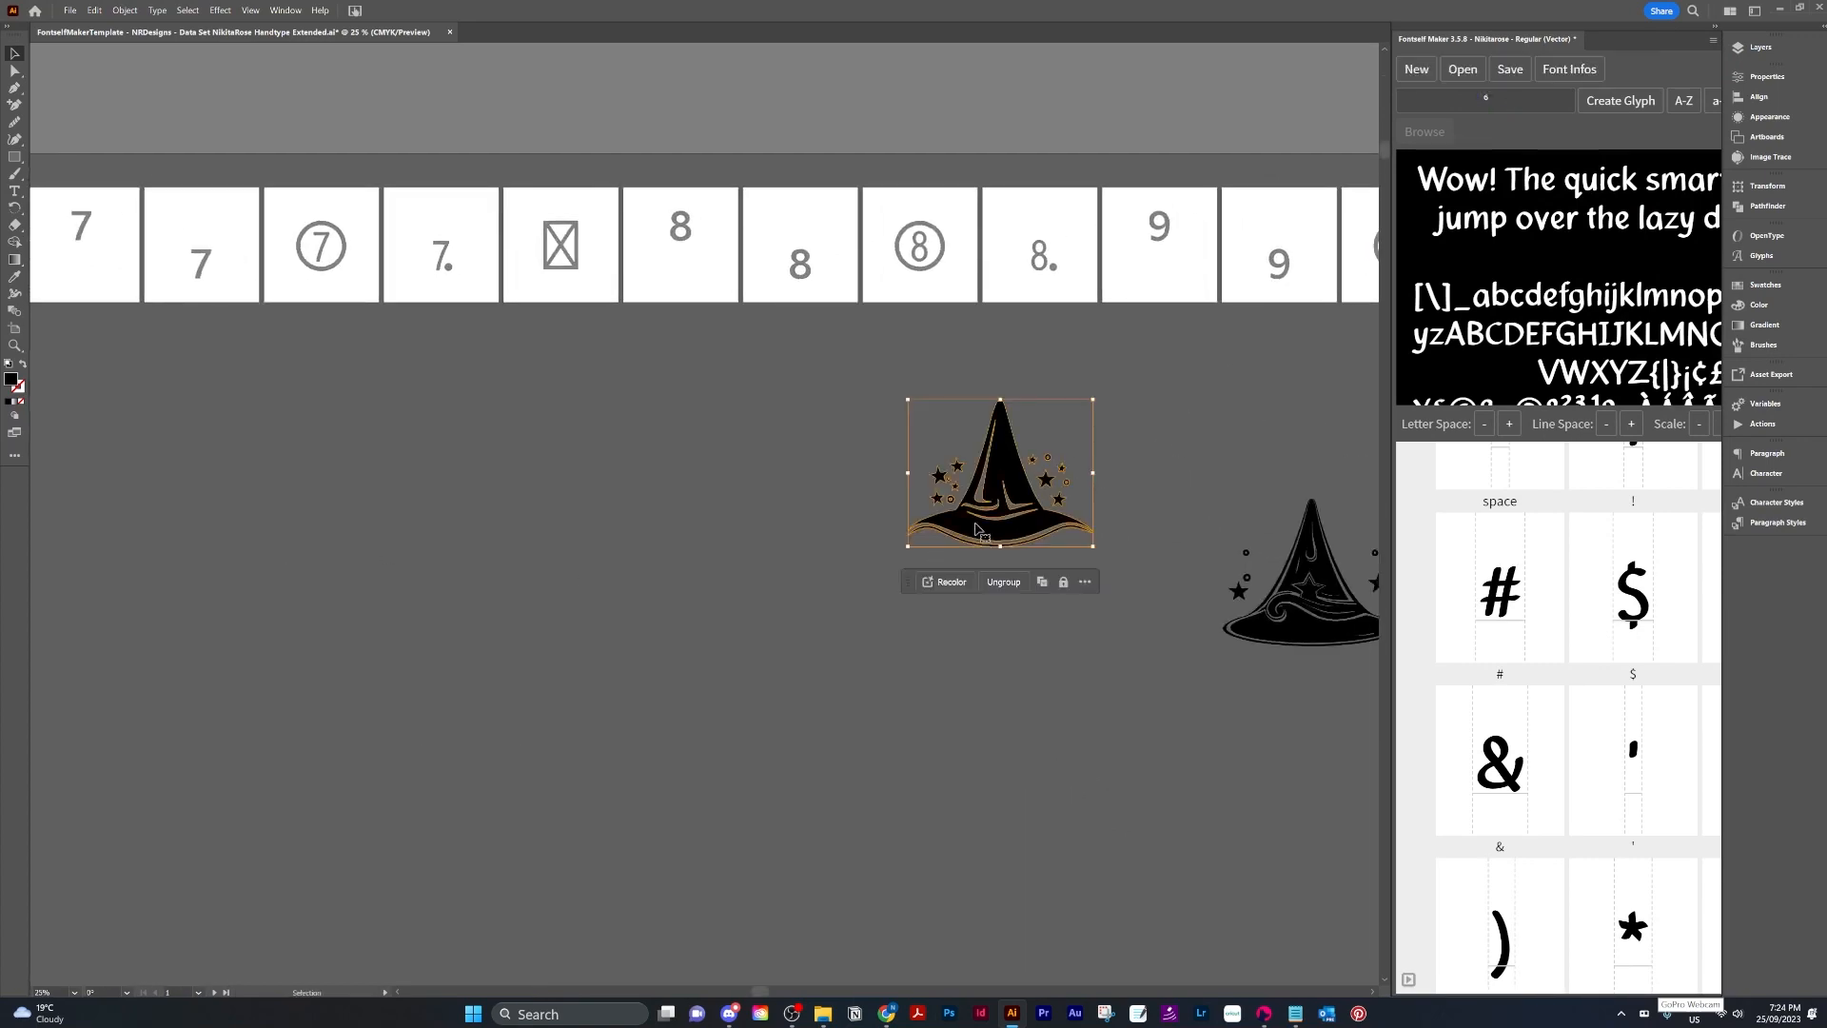
drag(998, 479, 199, 463)
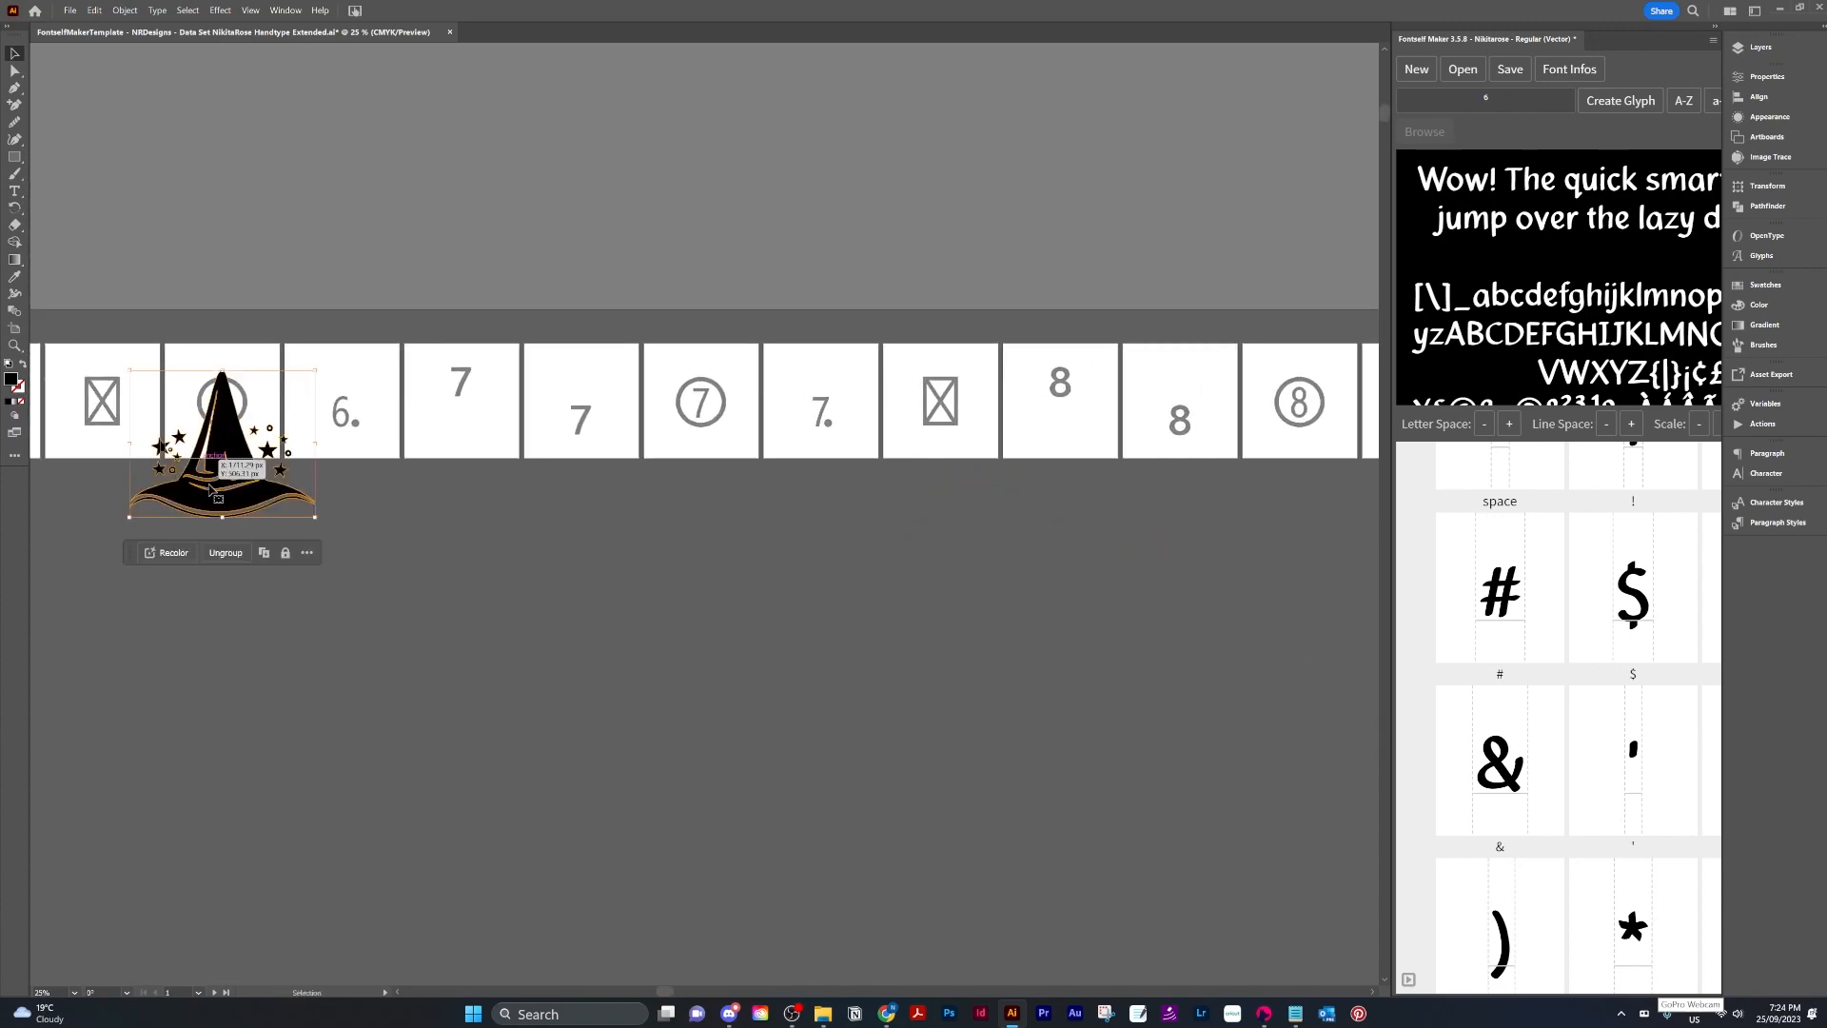
drag(396, 543, 1279, 672)
drag(1122, 614, 743, 537)
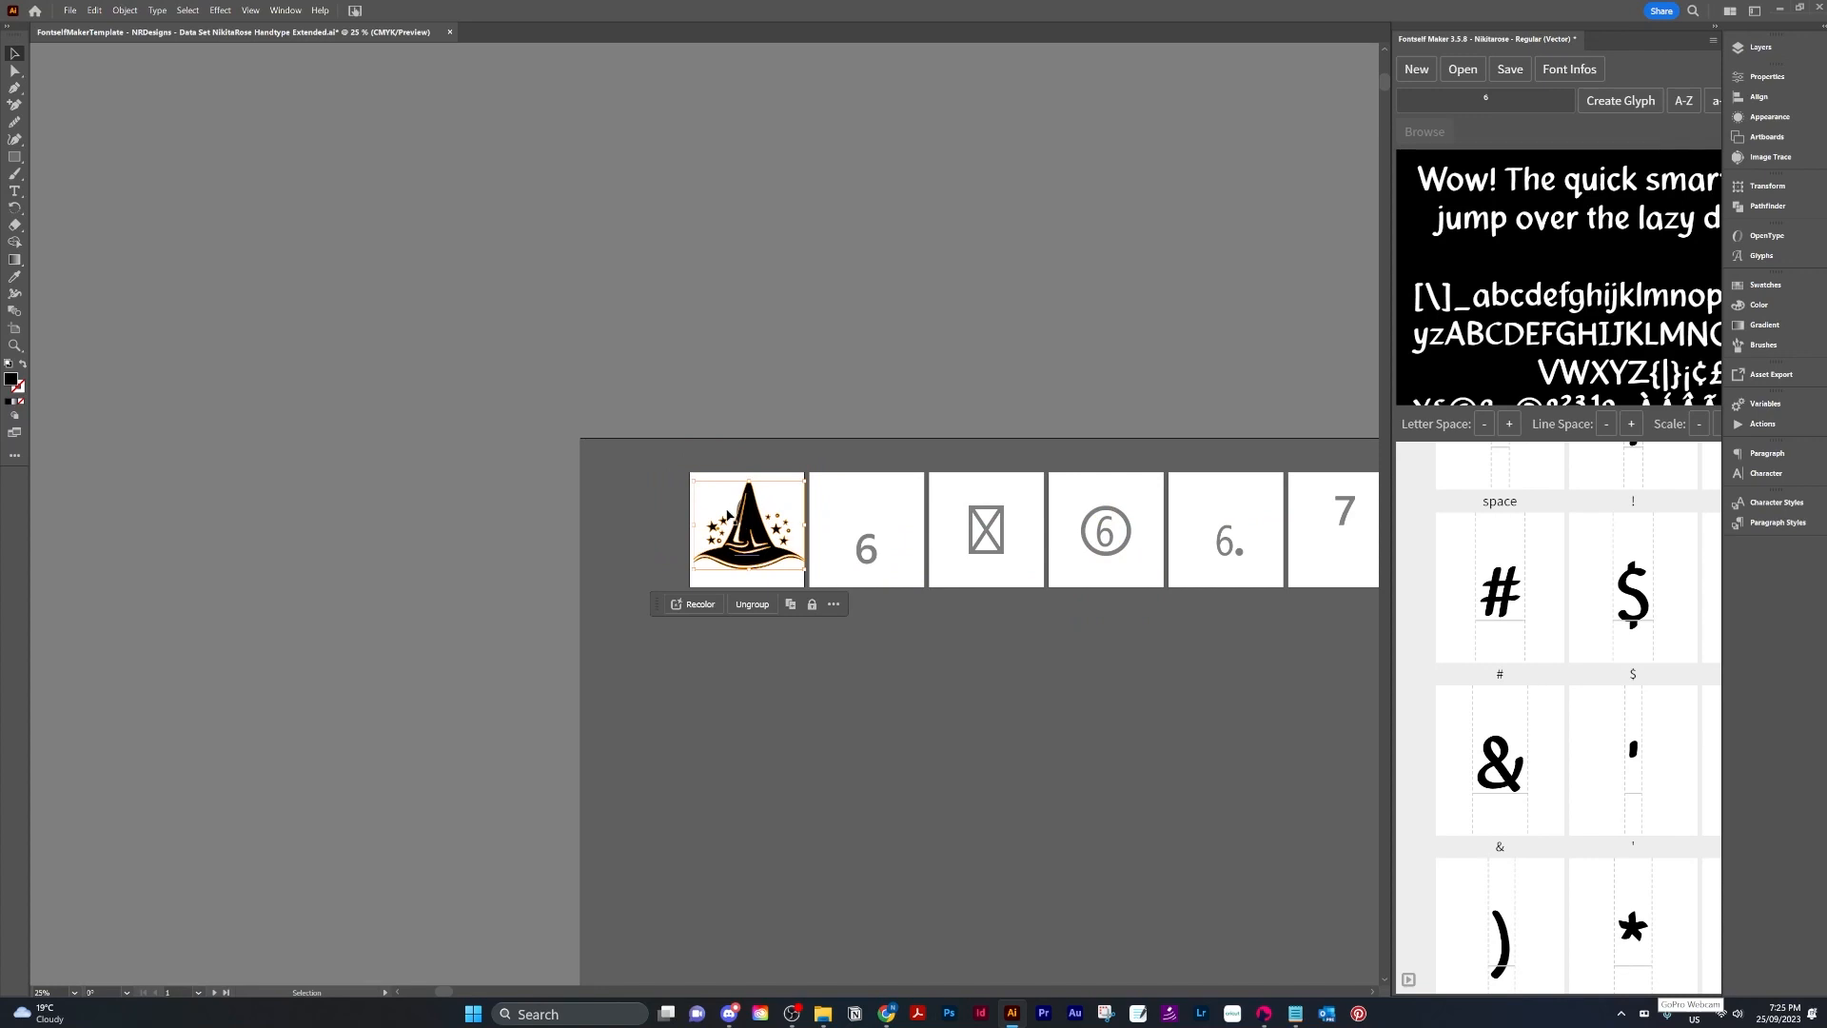
Select the wizard hat on the artboard and create a glyph from it for the pasted character.
scroll(733, 514, up, 3)
drag(622, 280, 1278, 1025)
drag(523, 656, 849, 649)
click(830, 773)
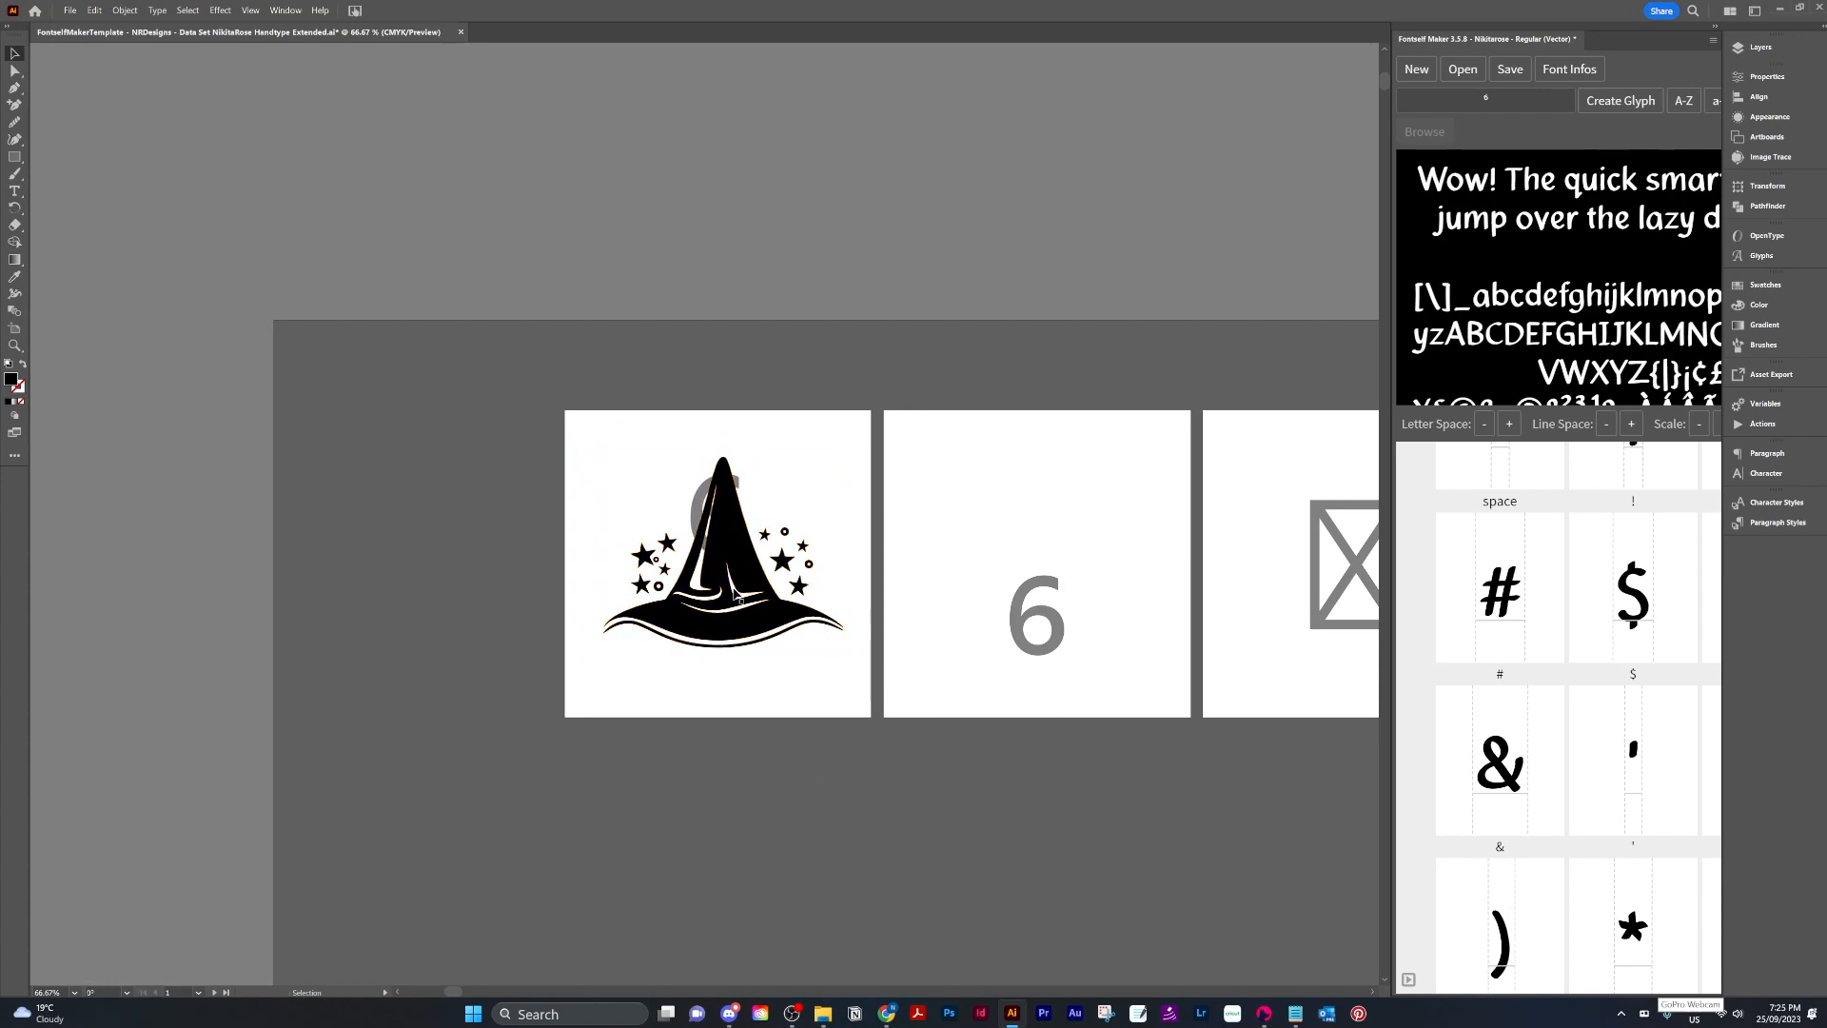
click(741, 569)
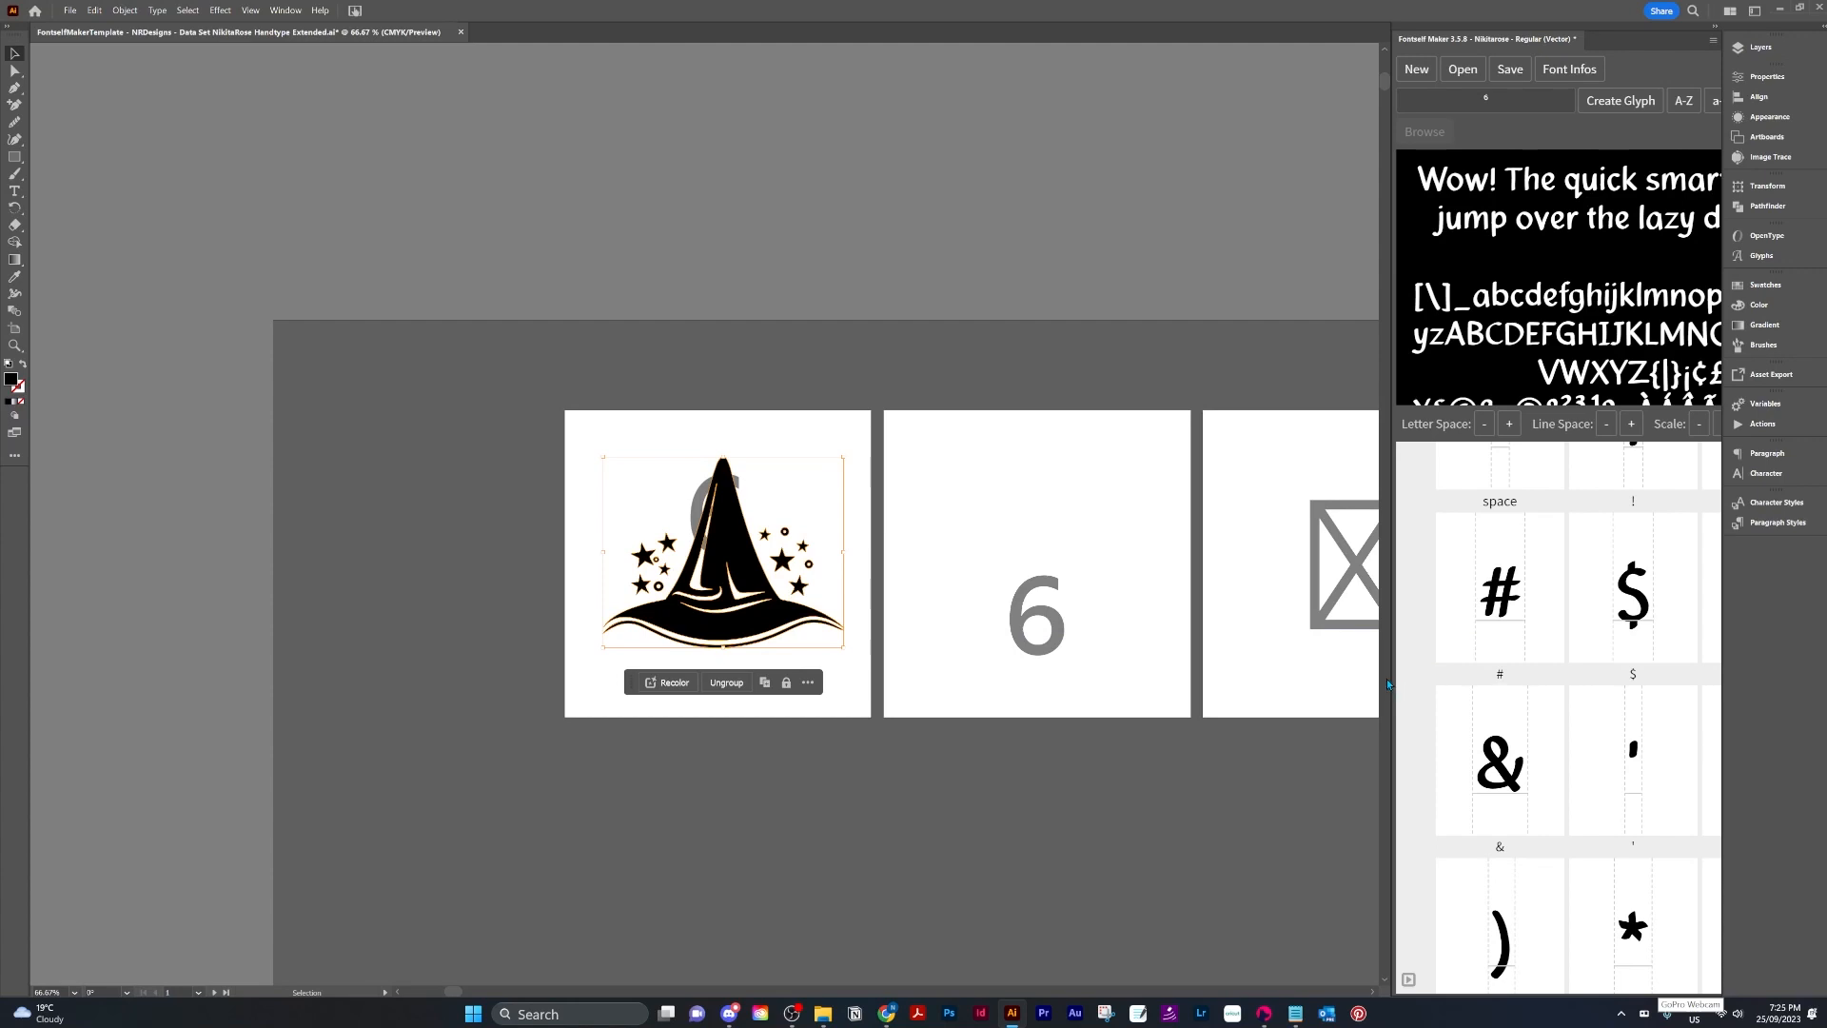
drag(1391, 677, 1217, 653)
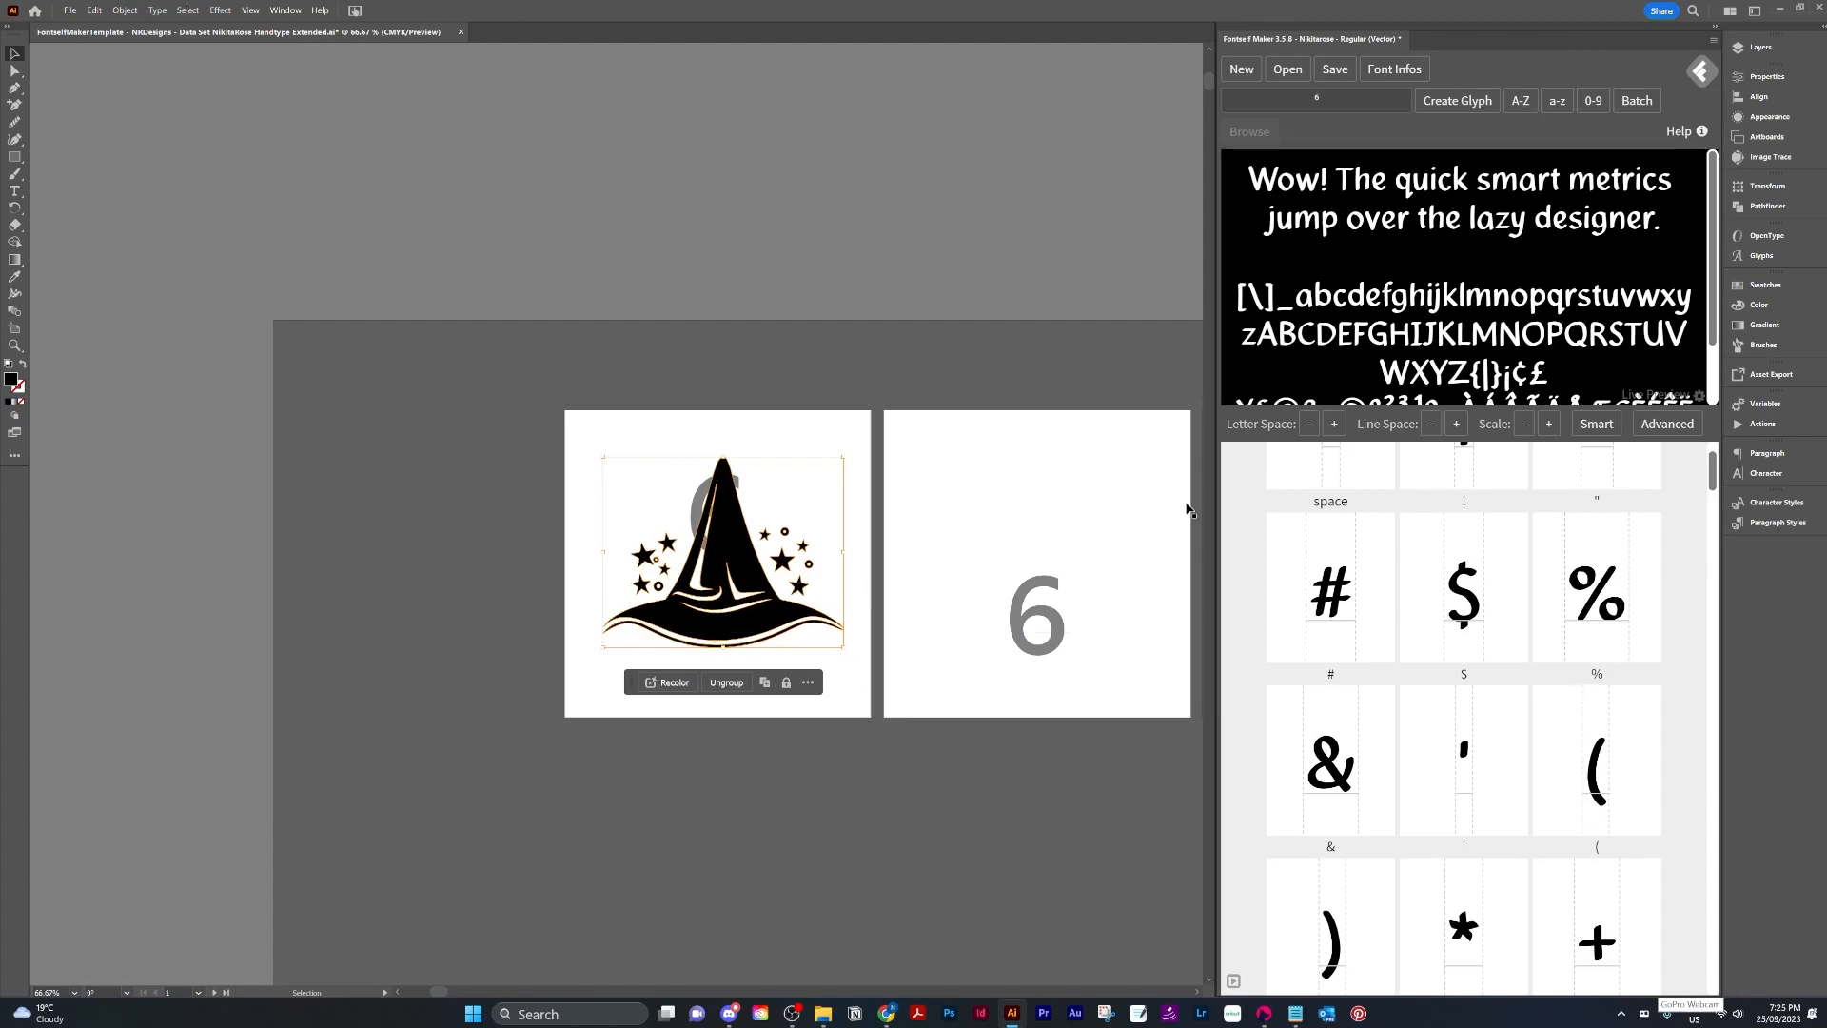
click(1458, 104)
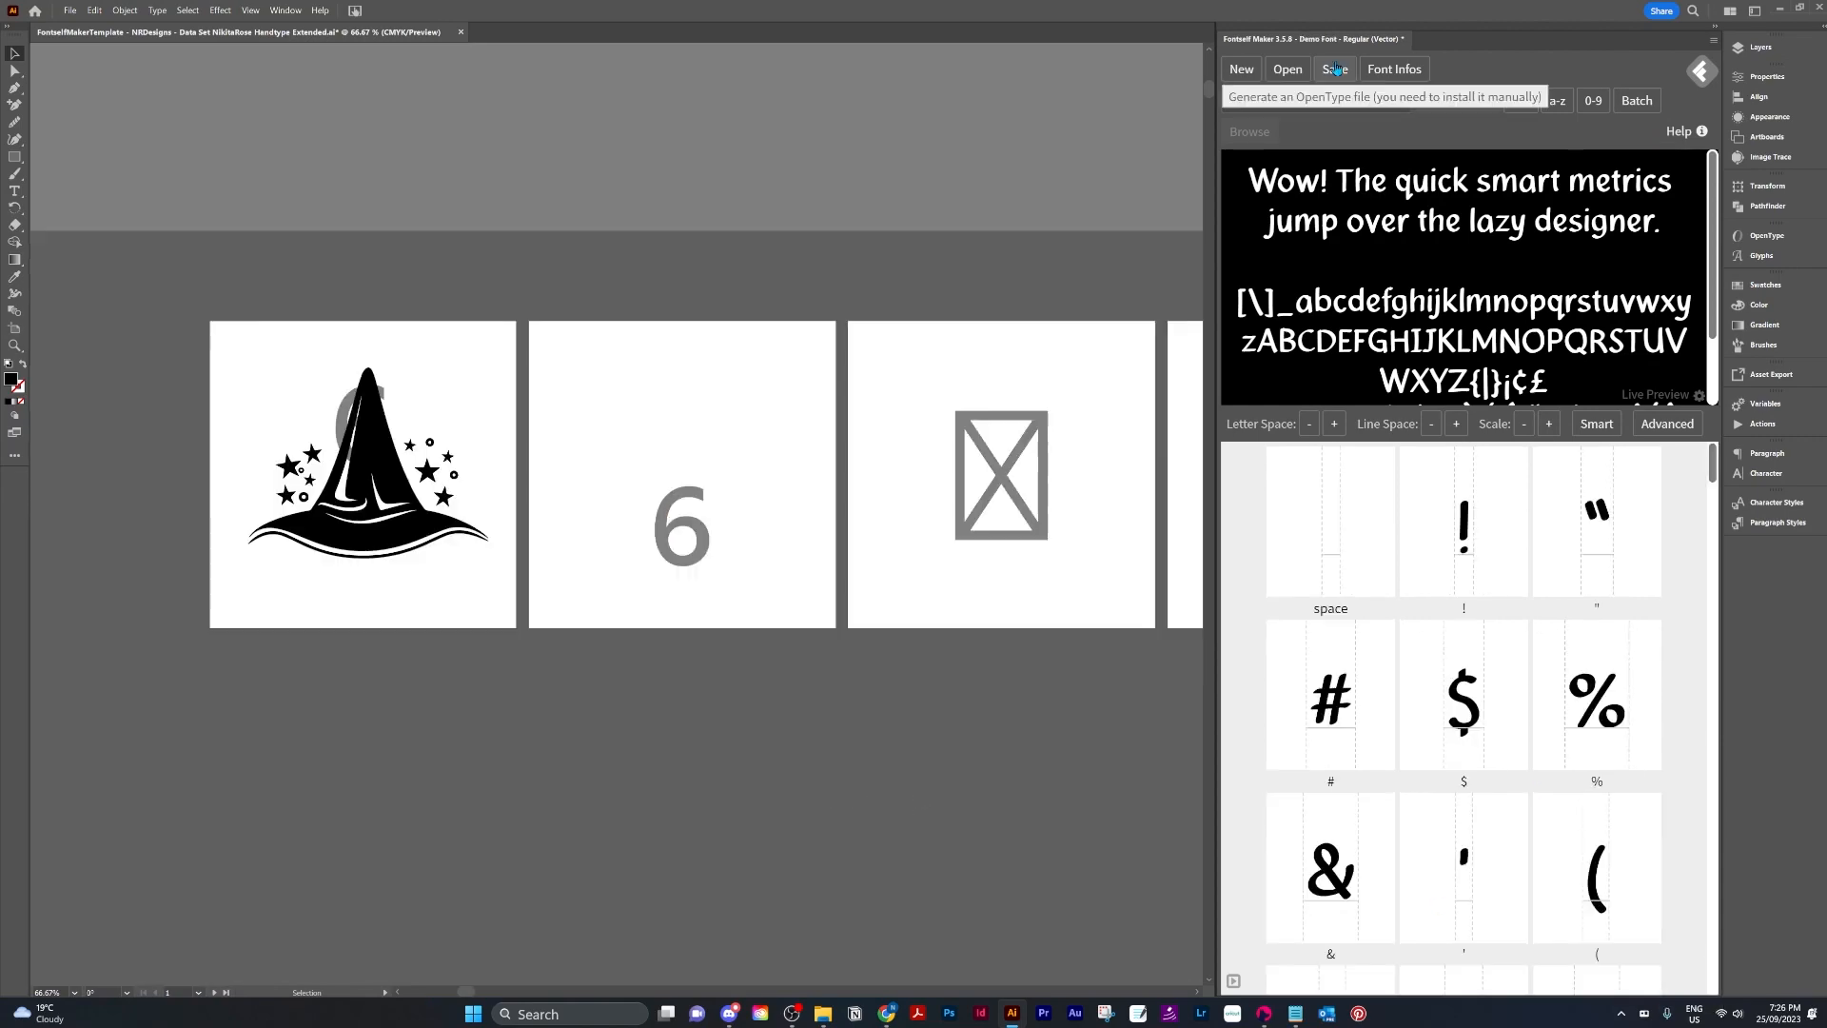
Save the font as DemoFont in the Fonts folder.
click(1335, 69)
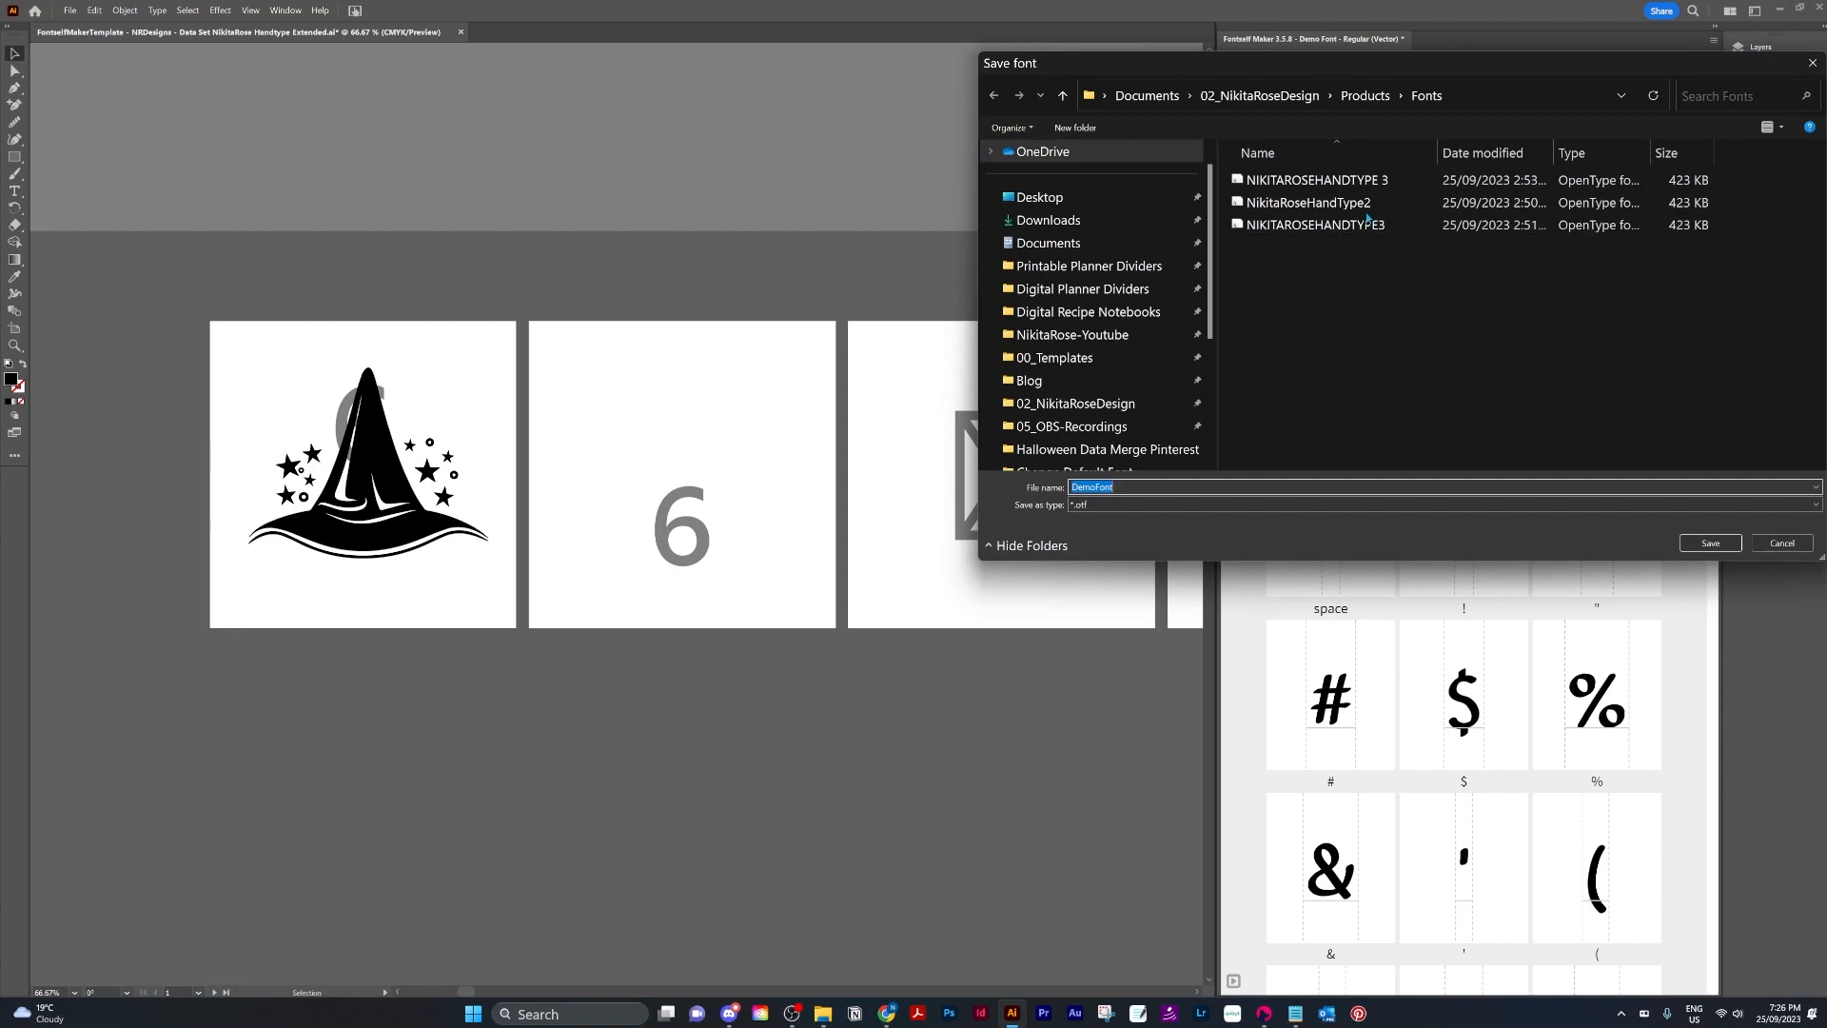
click(1134, 485)
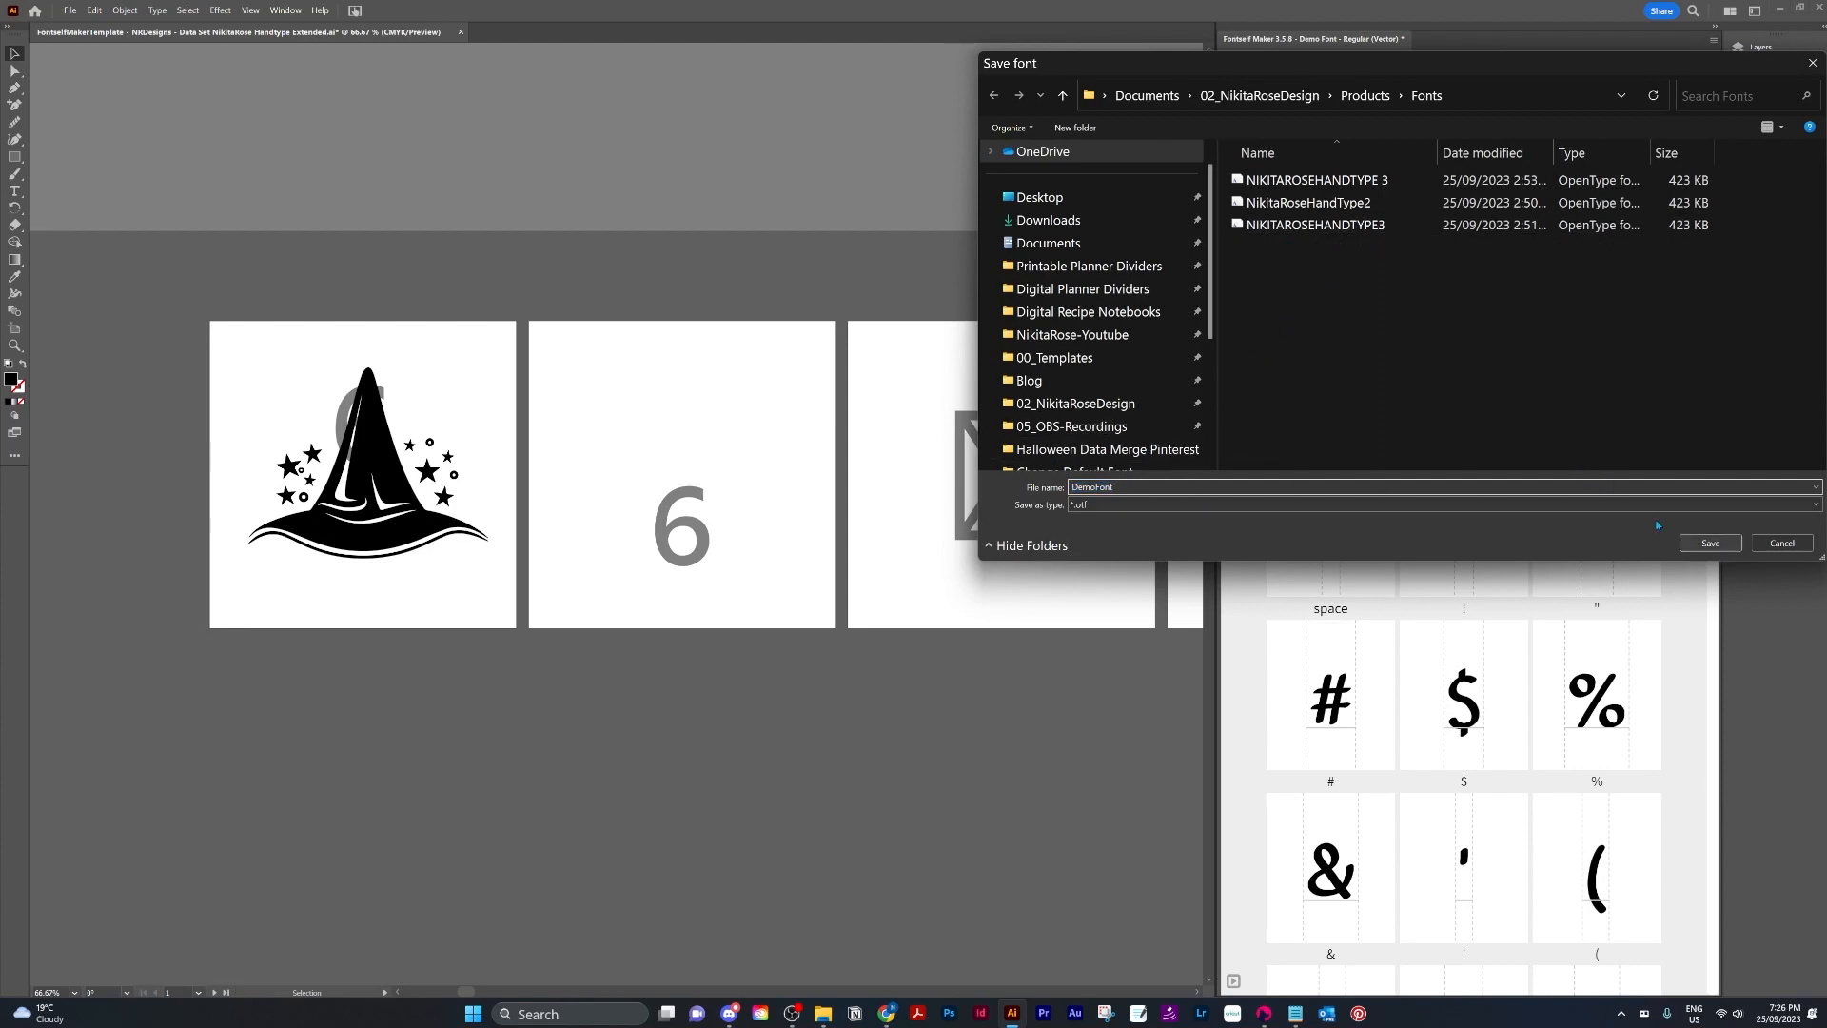
click(1712, 543)
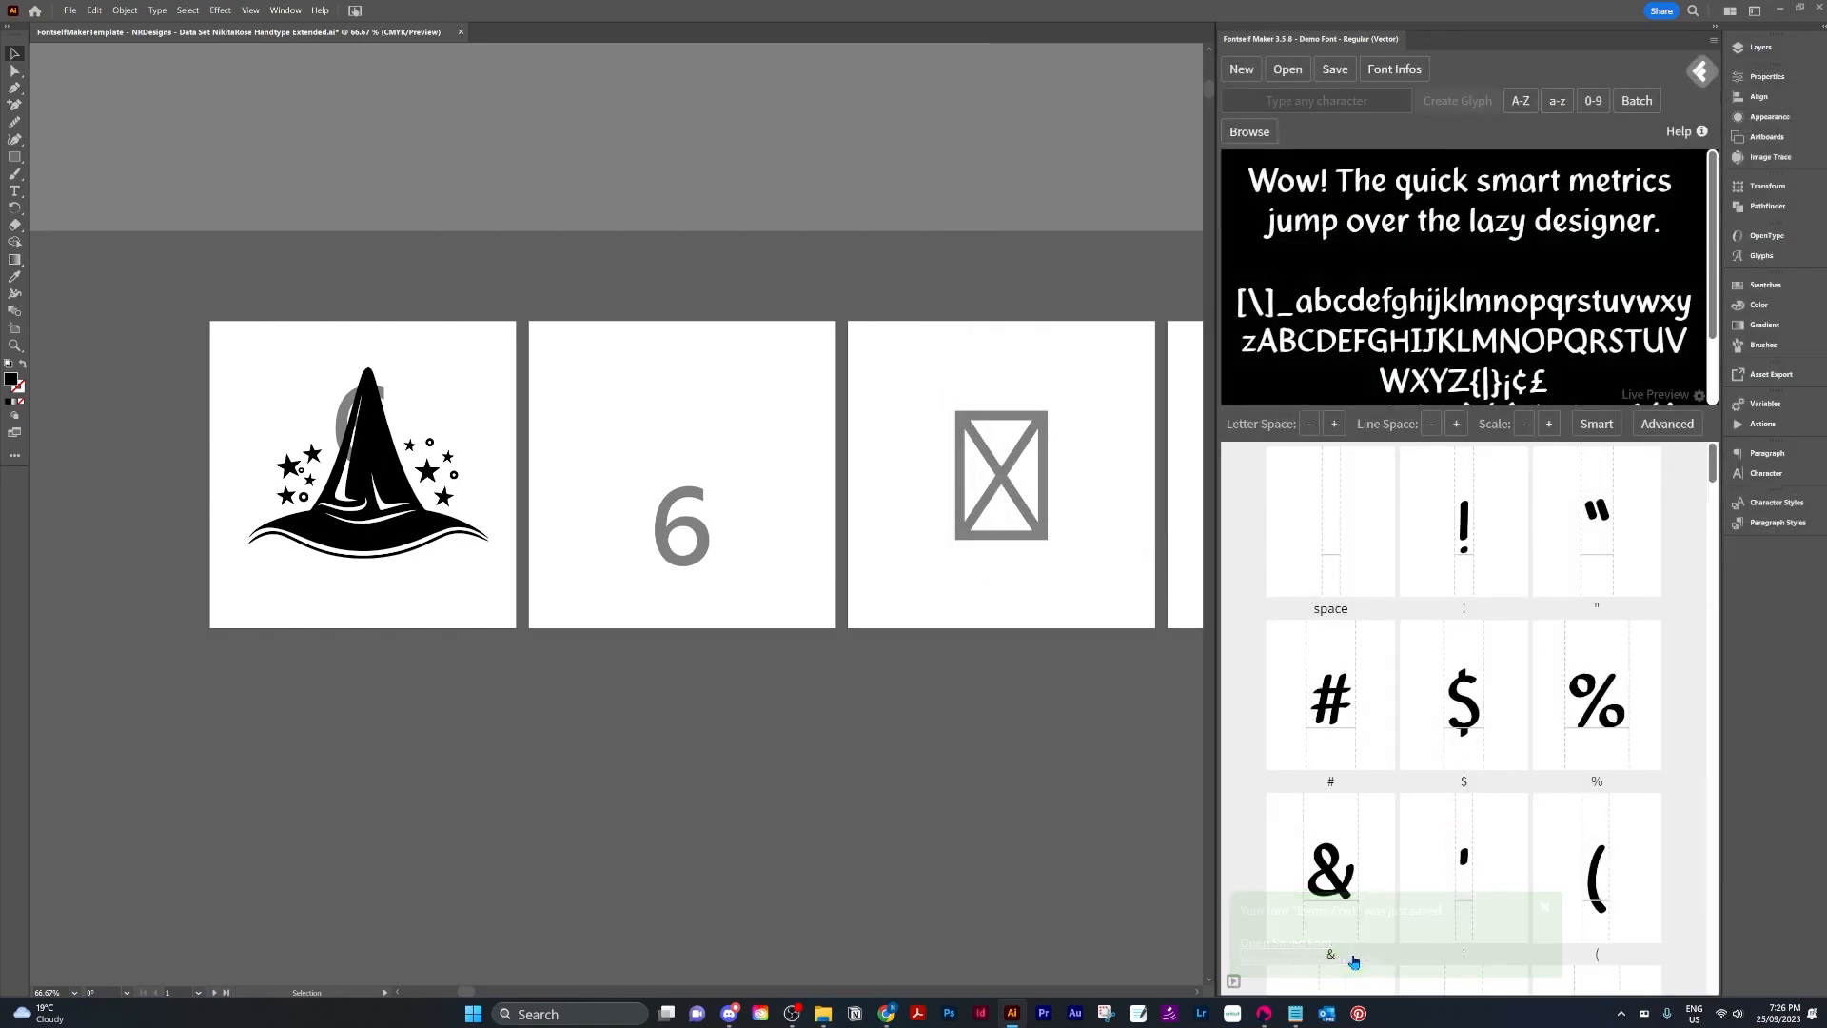
Open the saved DemoFont file from its folder and install the font.
drag(0, 102, 774, 107)
click(669, 243)
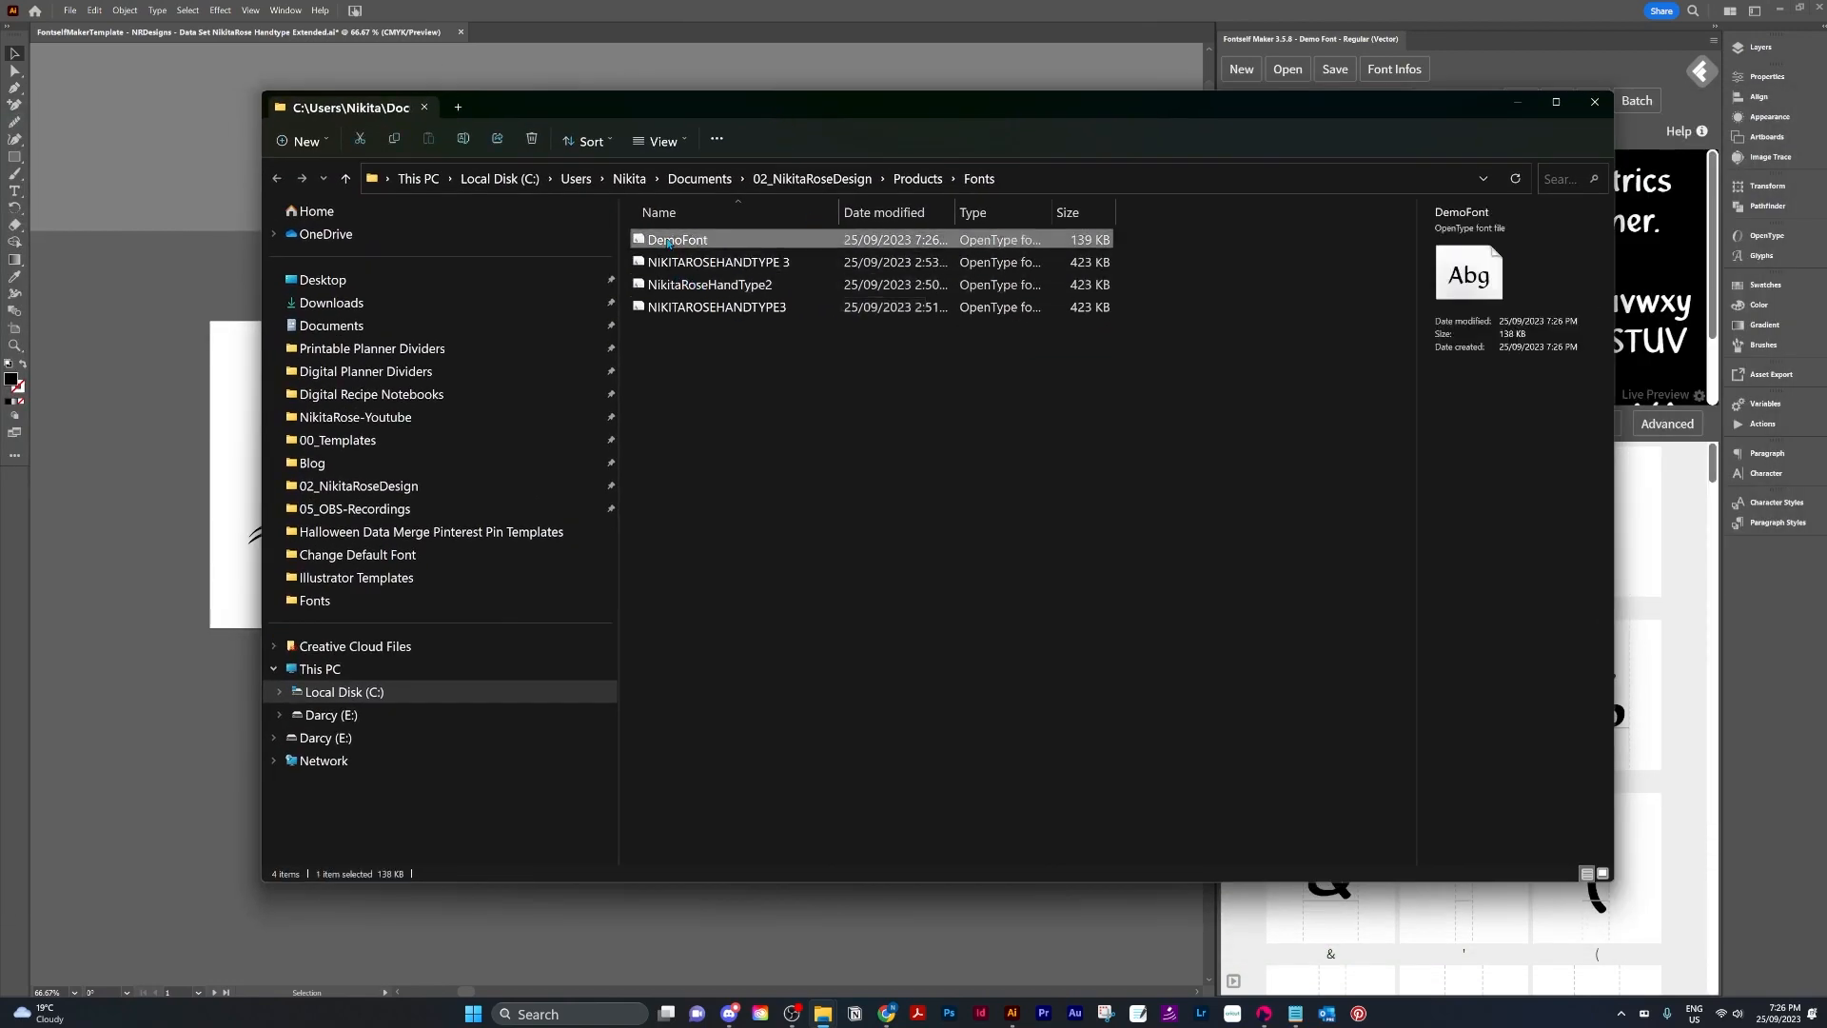
double_click(638, 242)
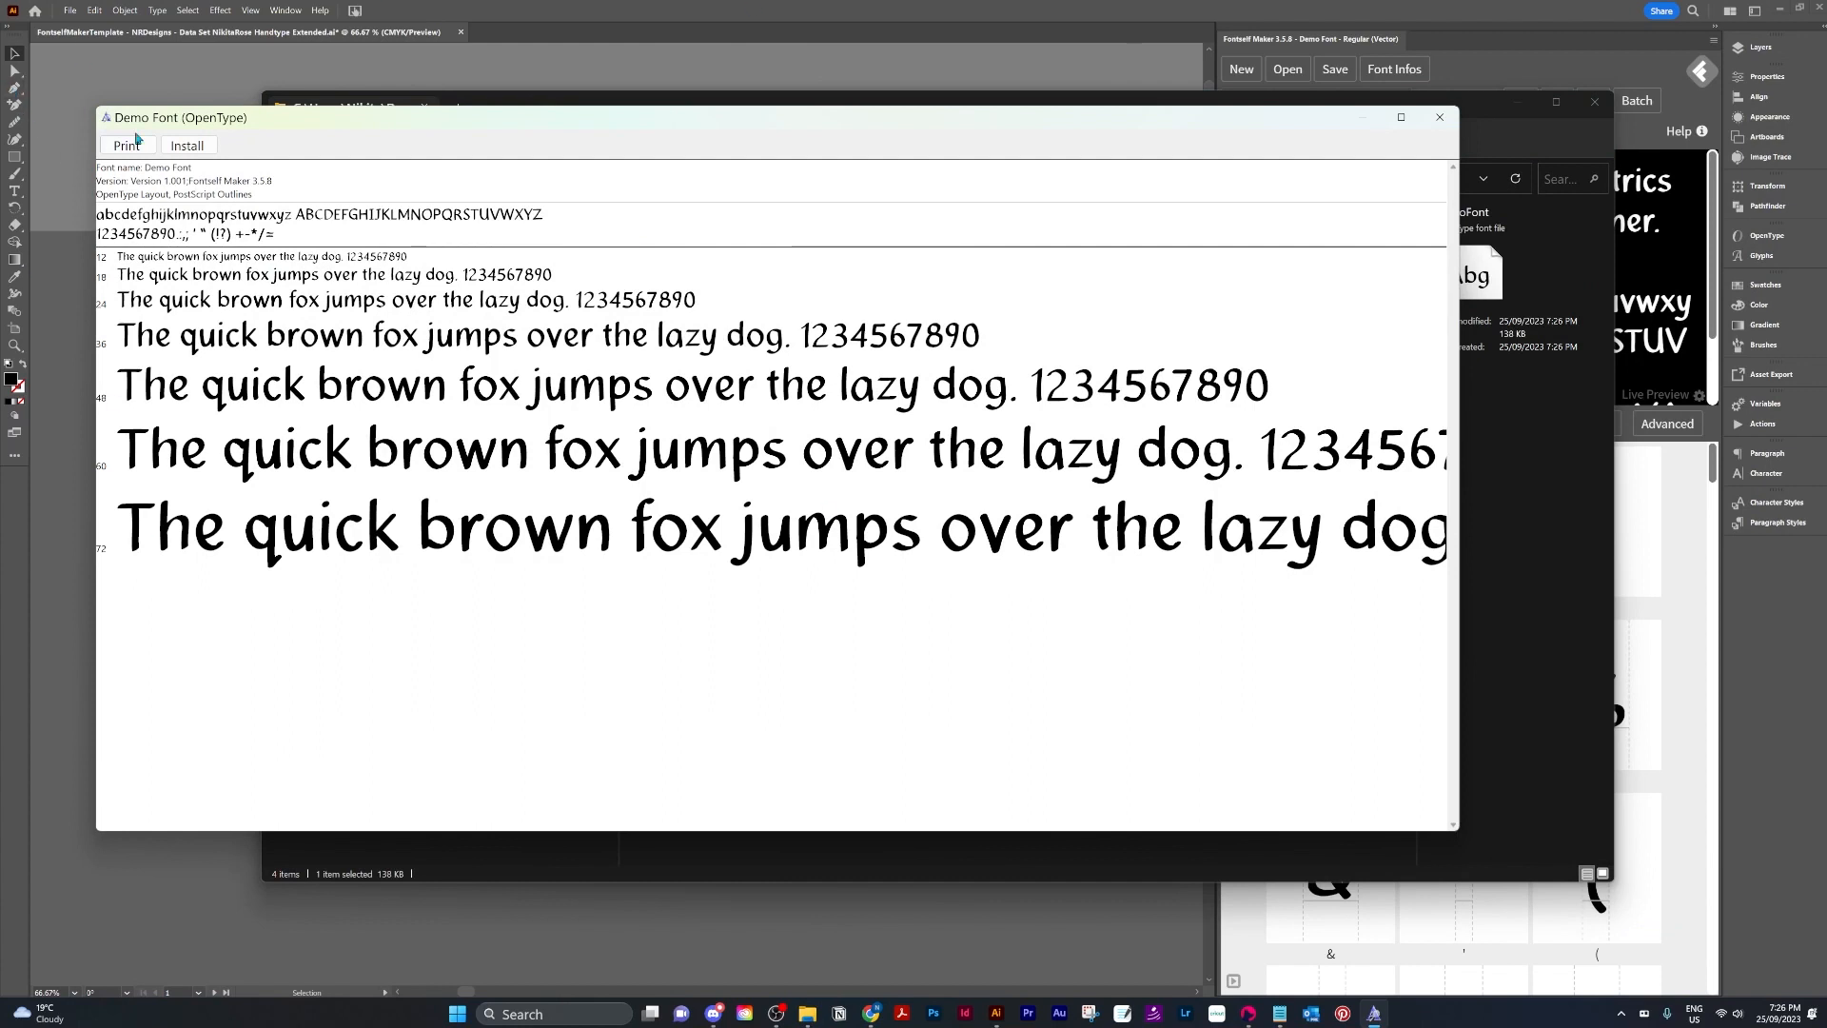
click(186, 147)
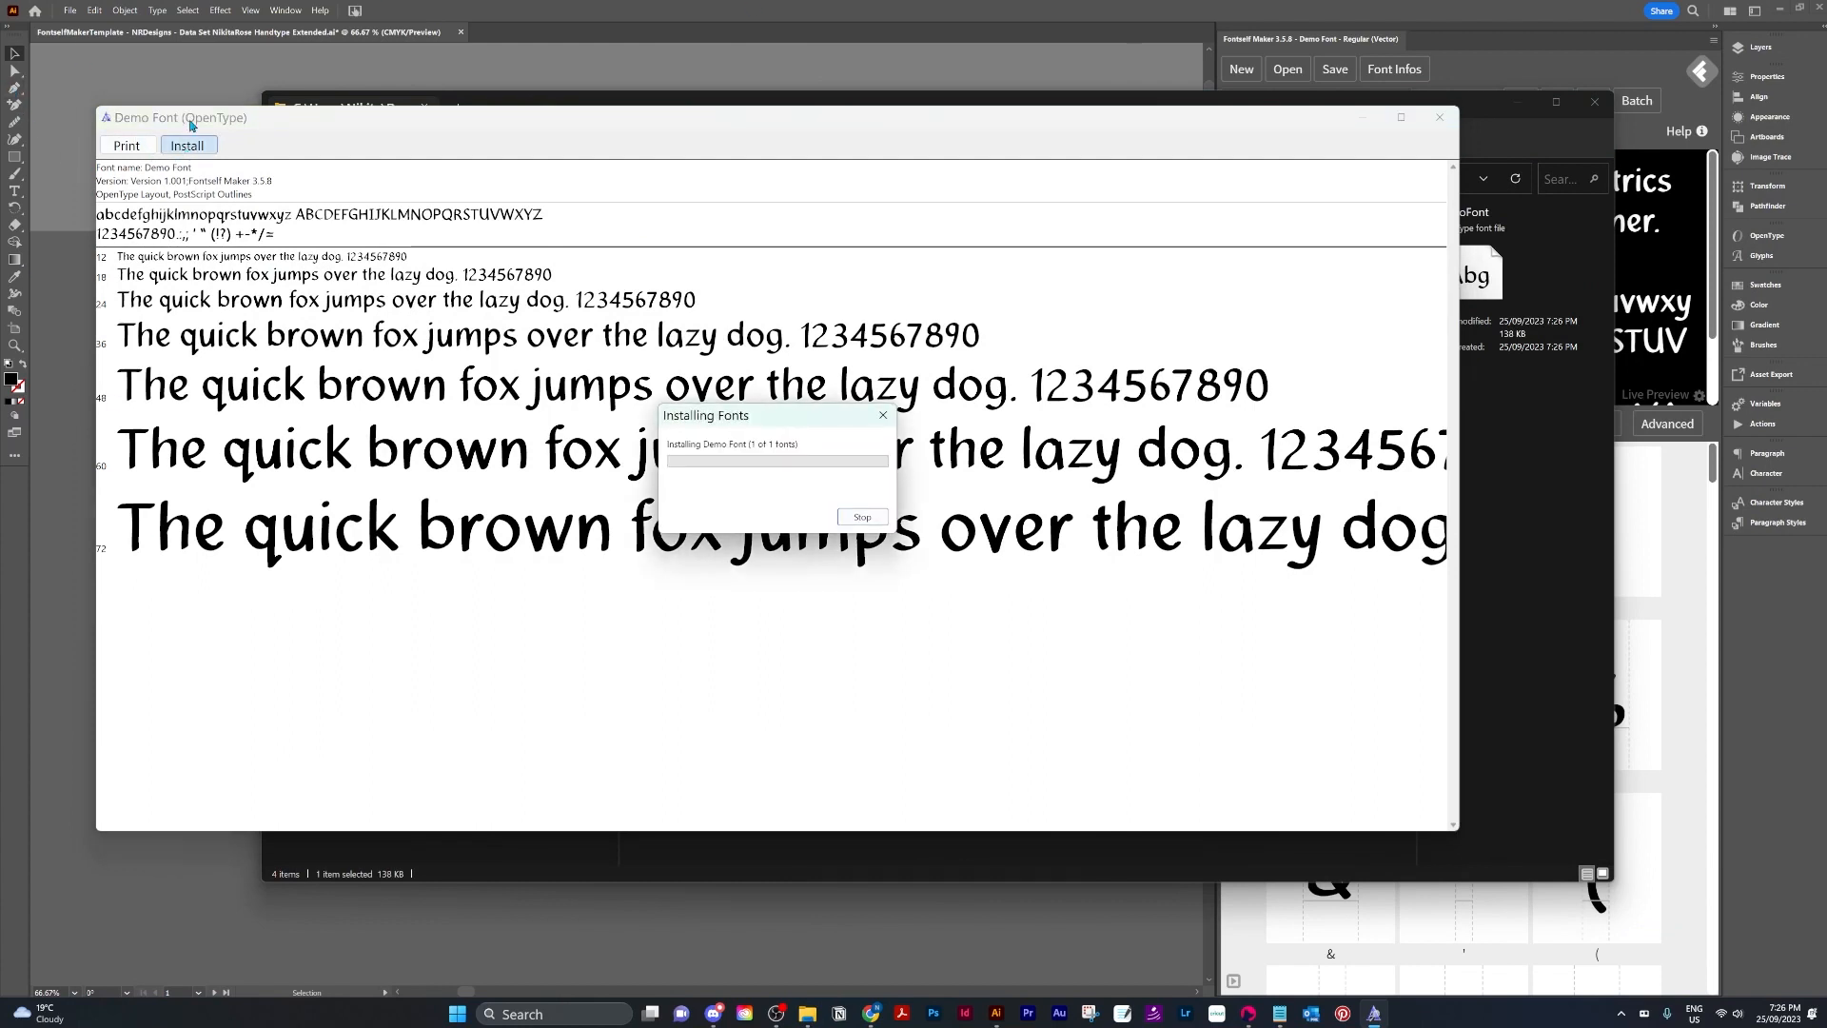
click(1440, 118)
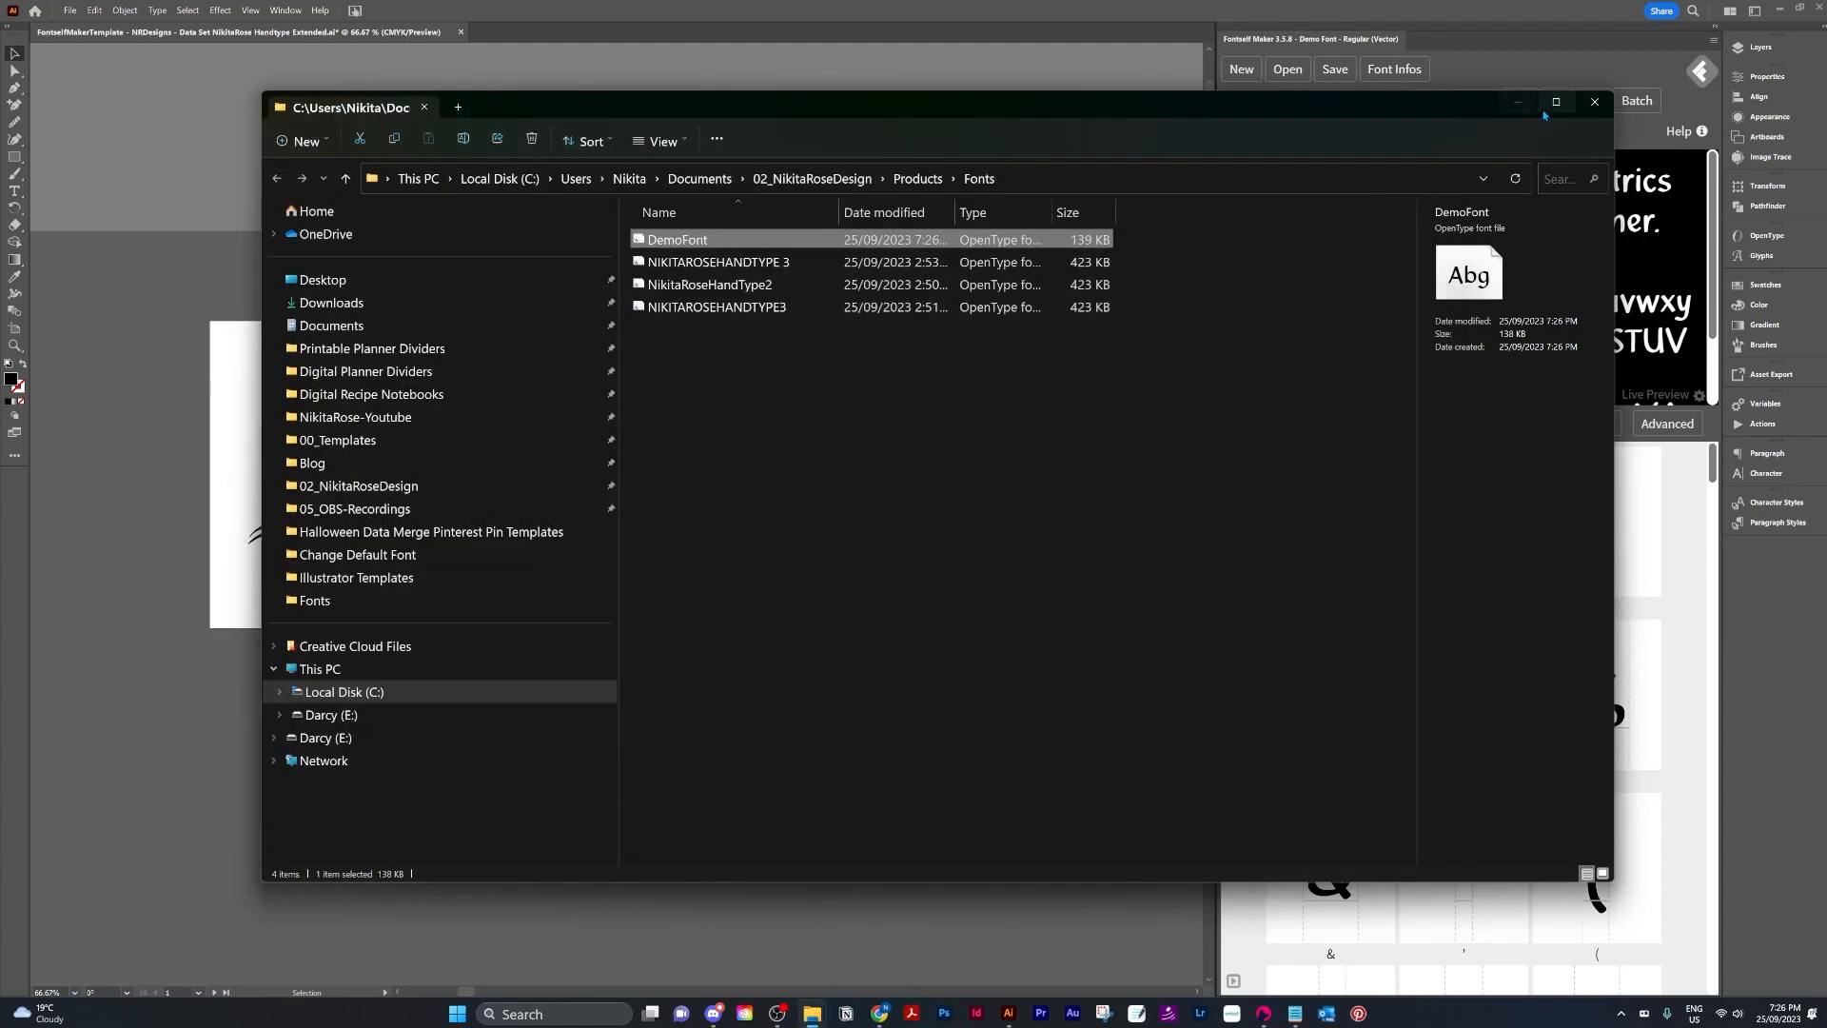
click(112, 716)
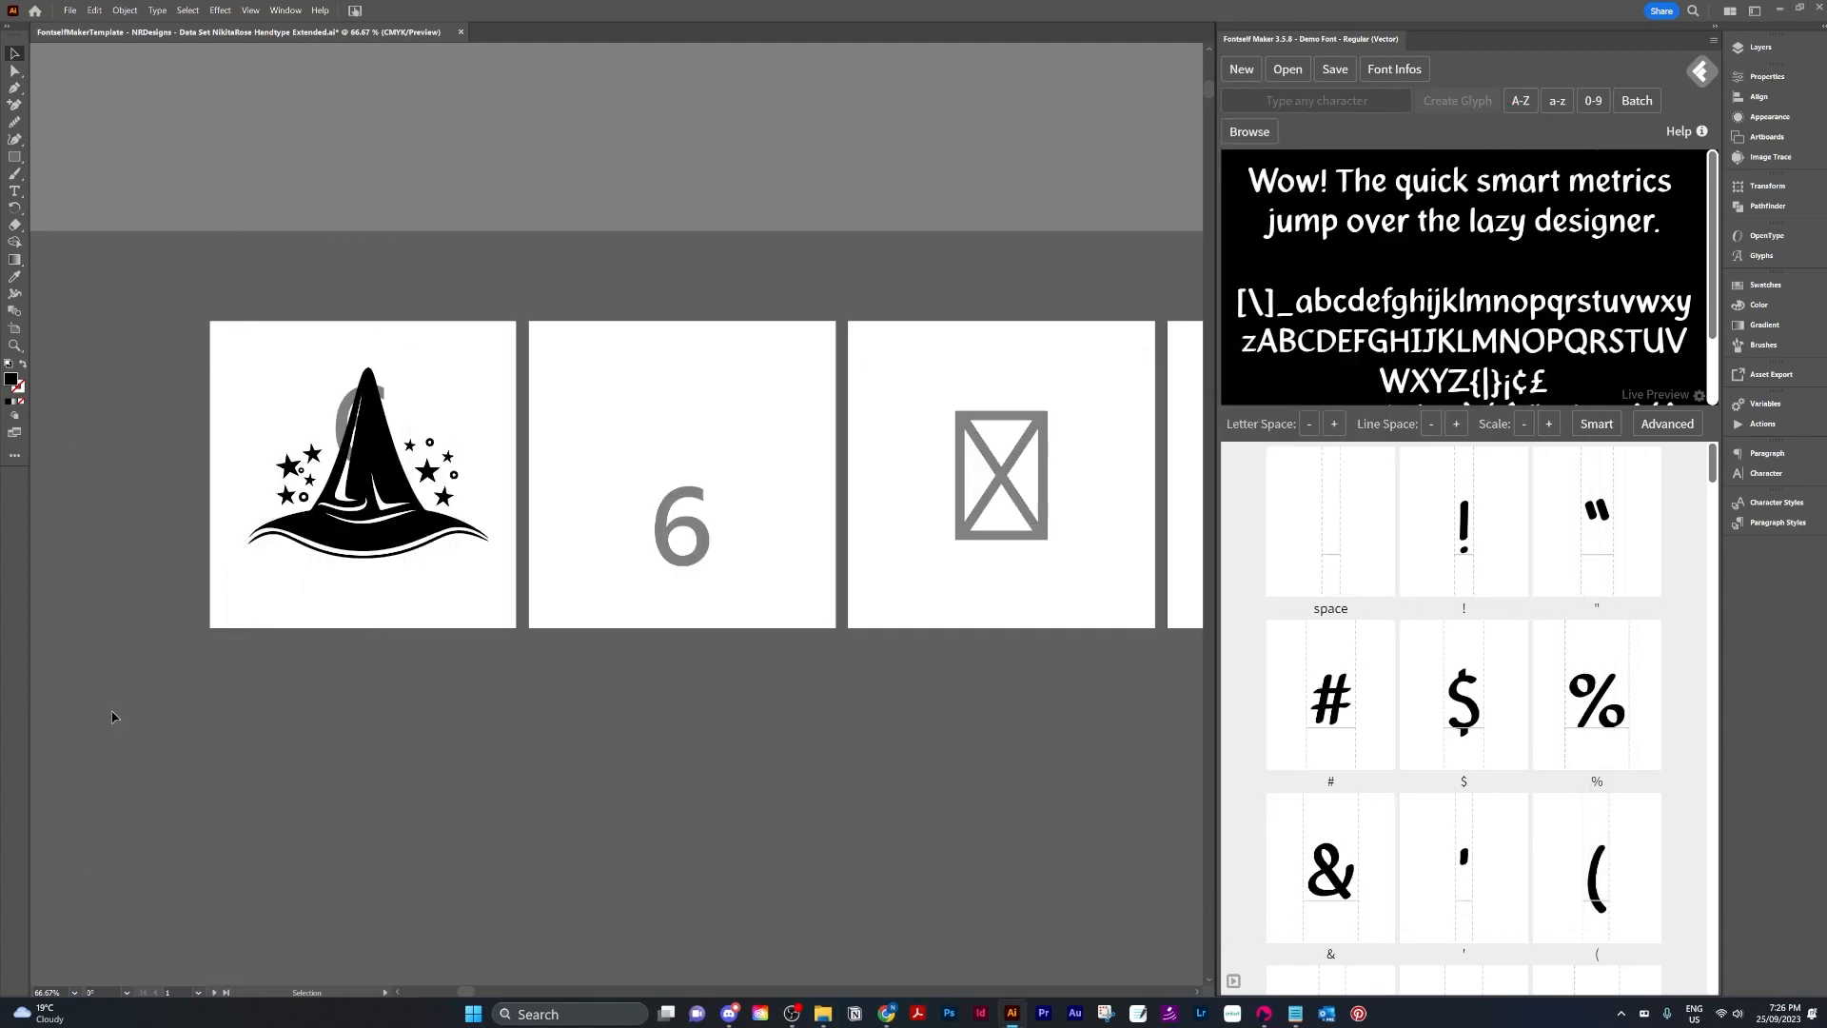
Draw an area text box with the Type tool below the artboards.
click(14, 190)
drag(534, 720, 765, 829)
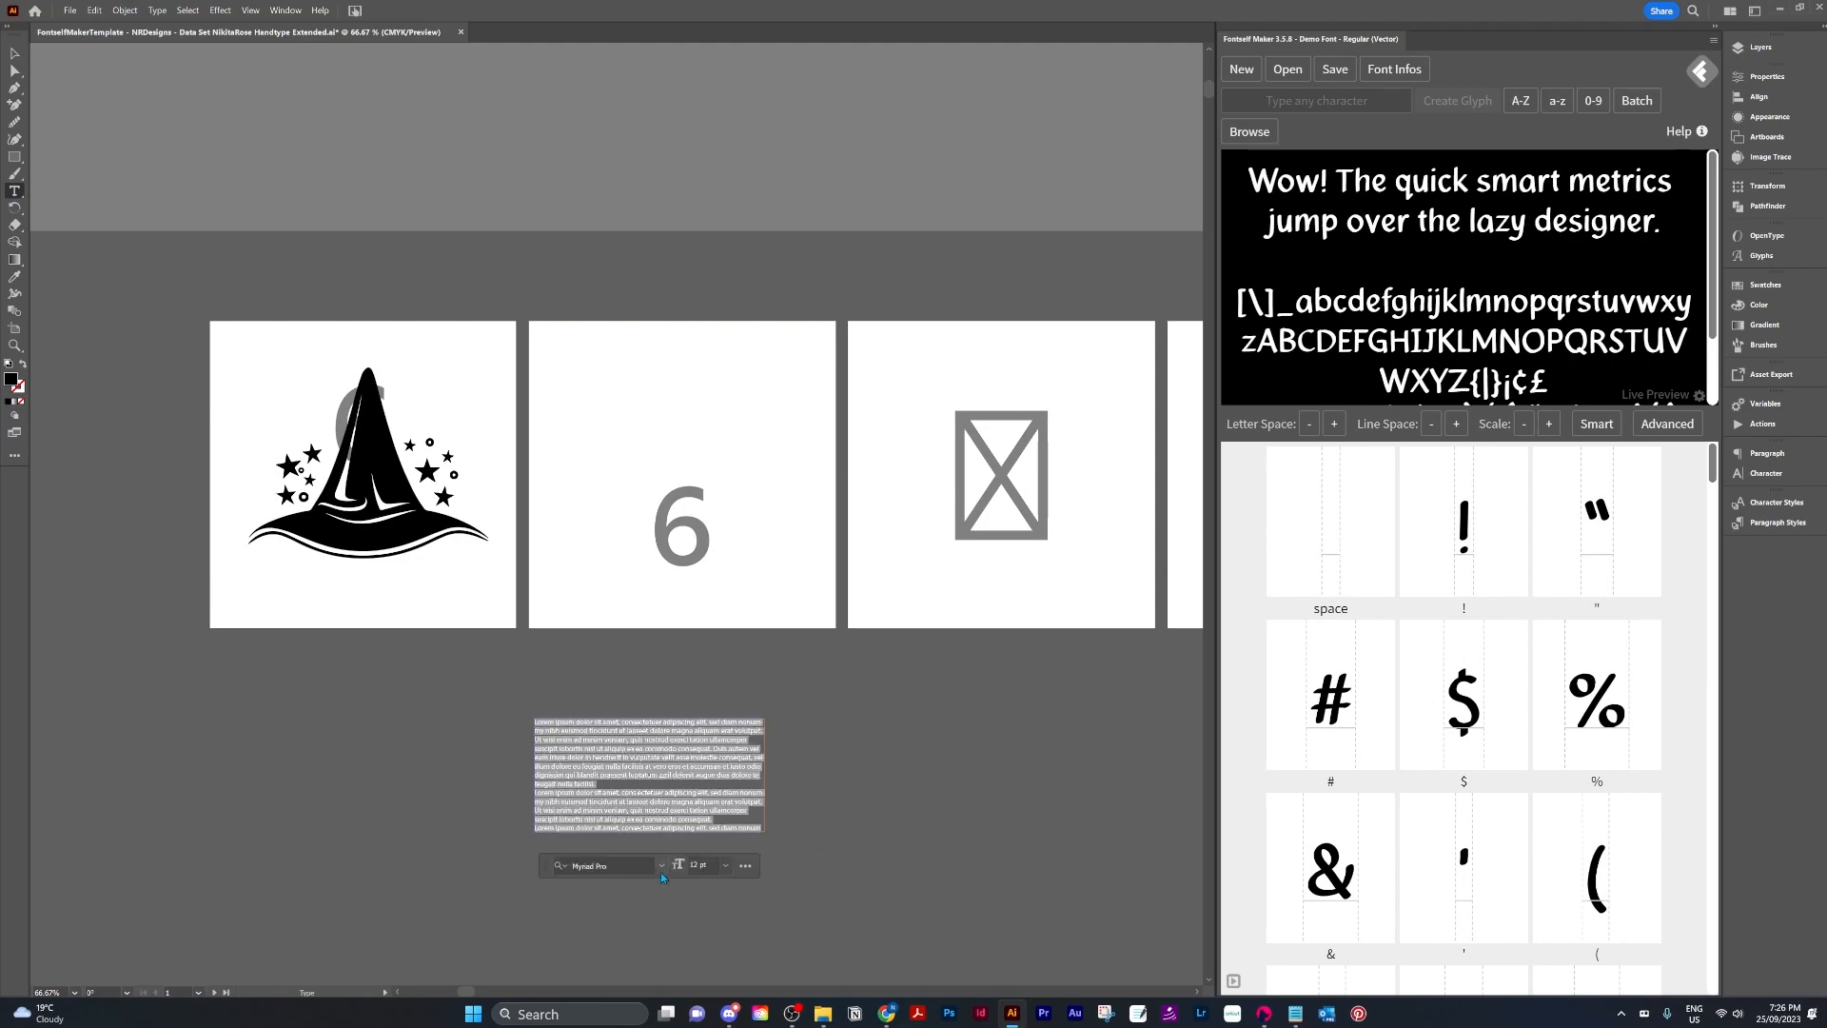
Set the text box's font to Demo Font and its size to 72 pt.
click(661, 866)
text(dem)
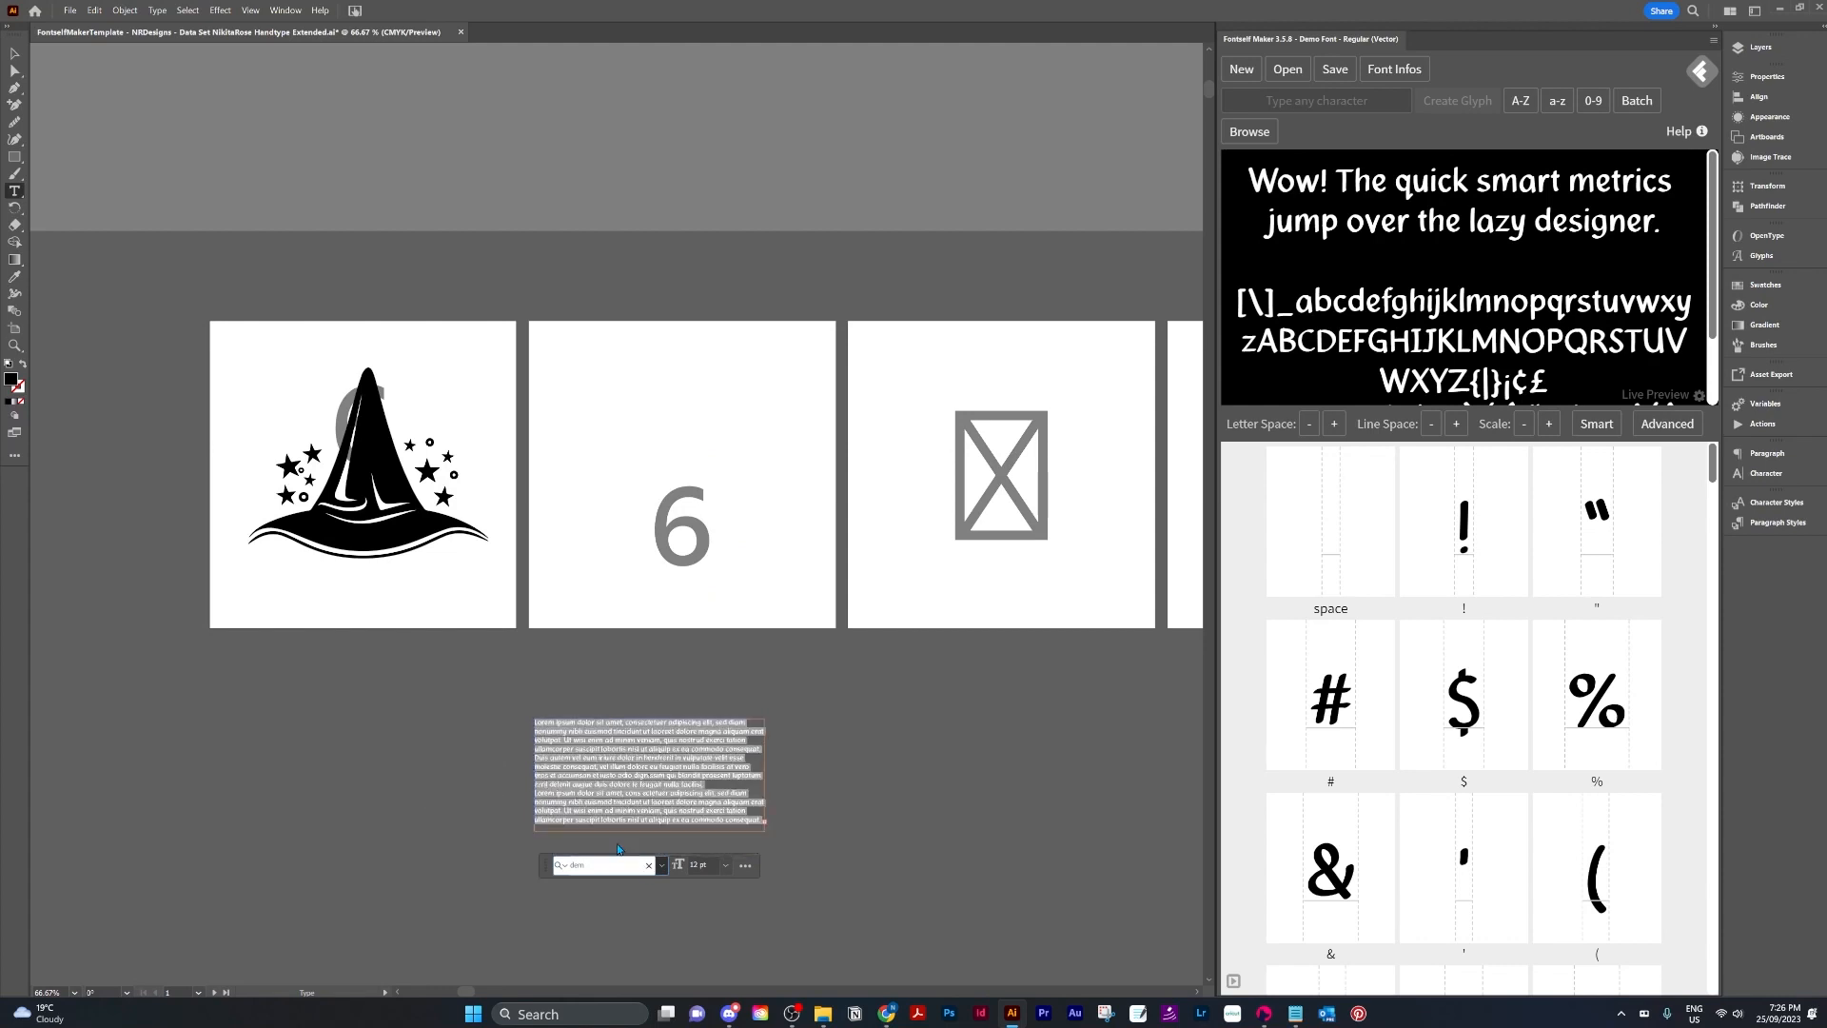
key(Return)
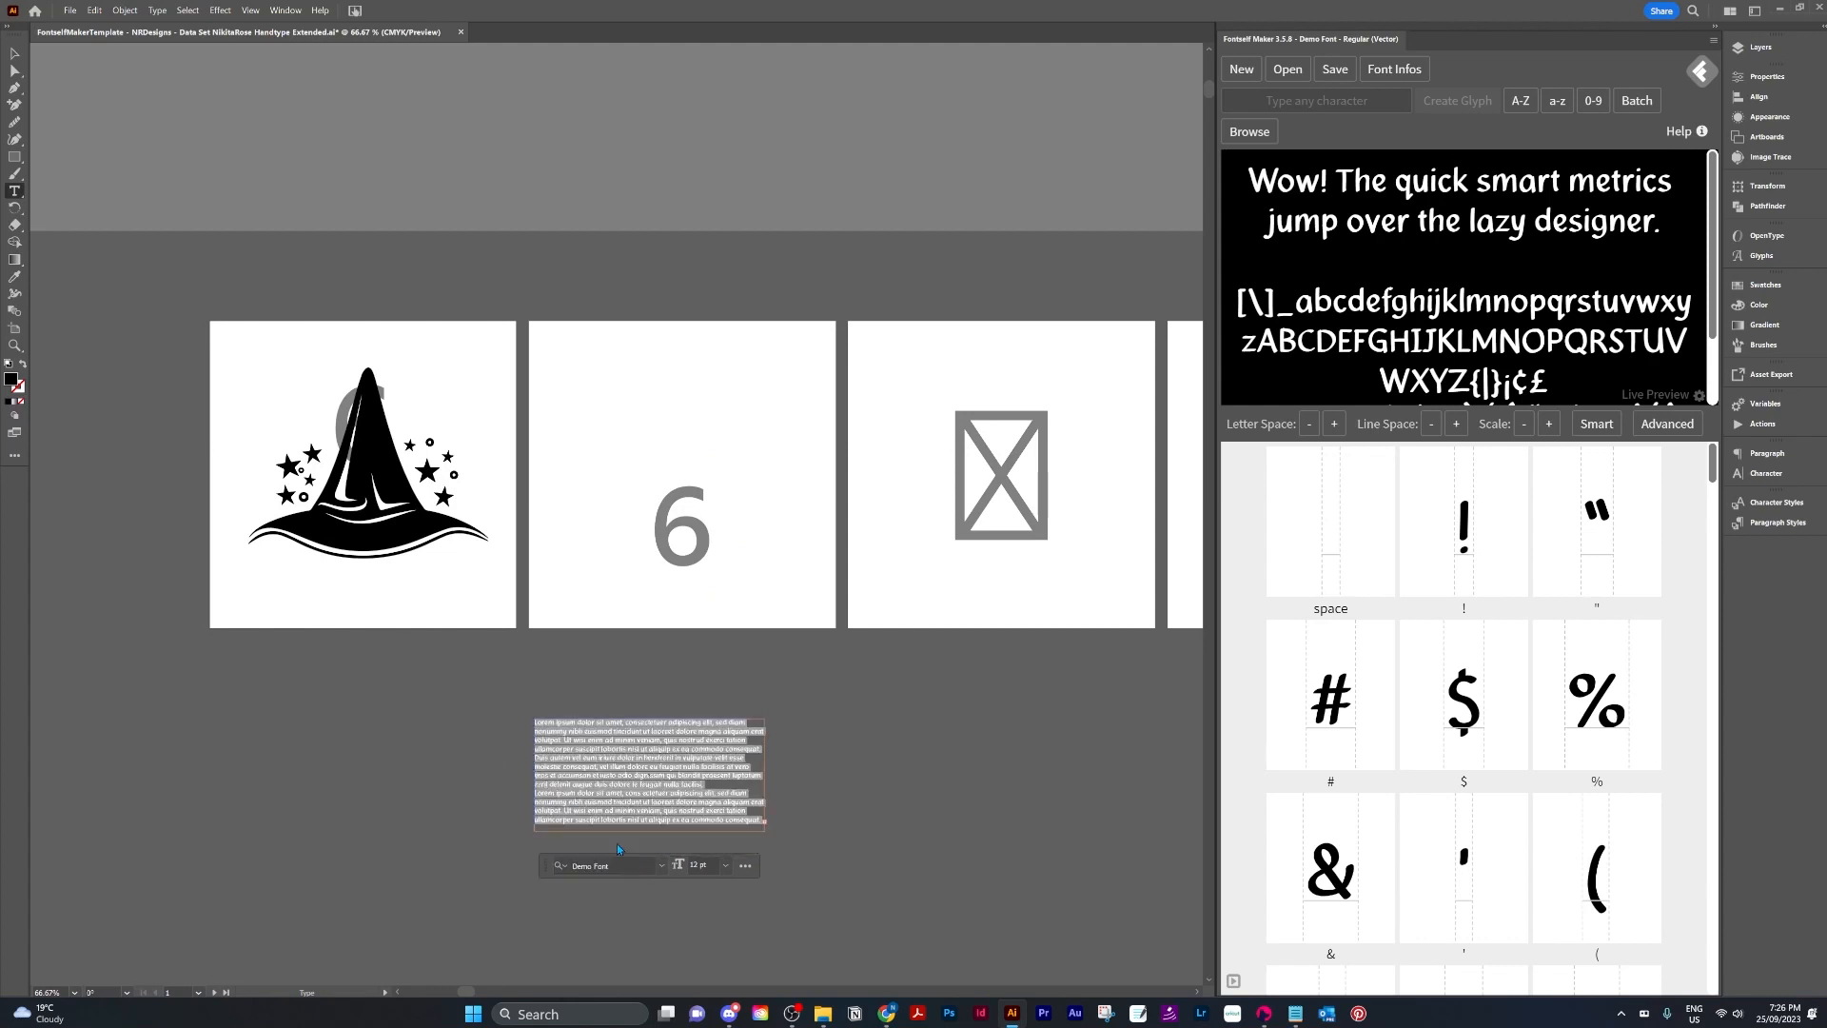
click(726, 866)
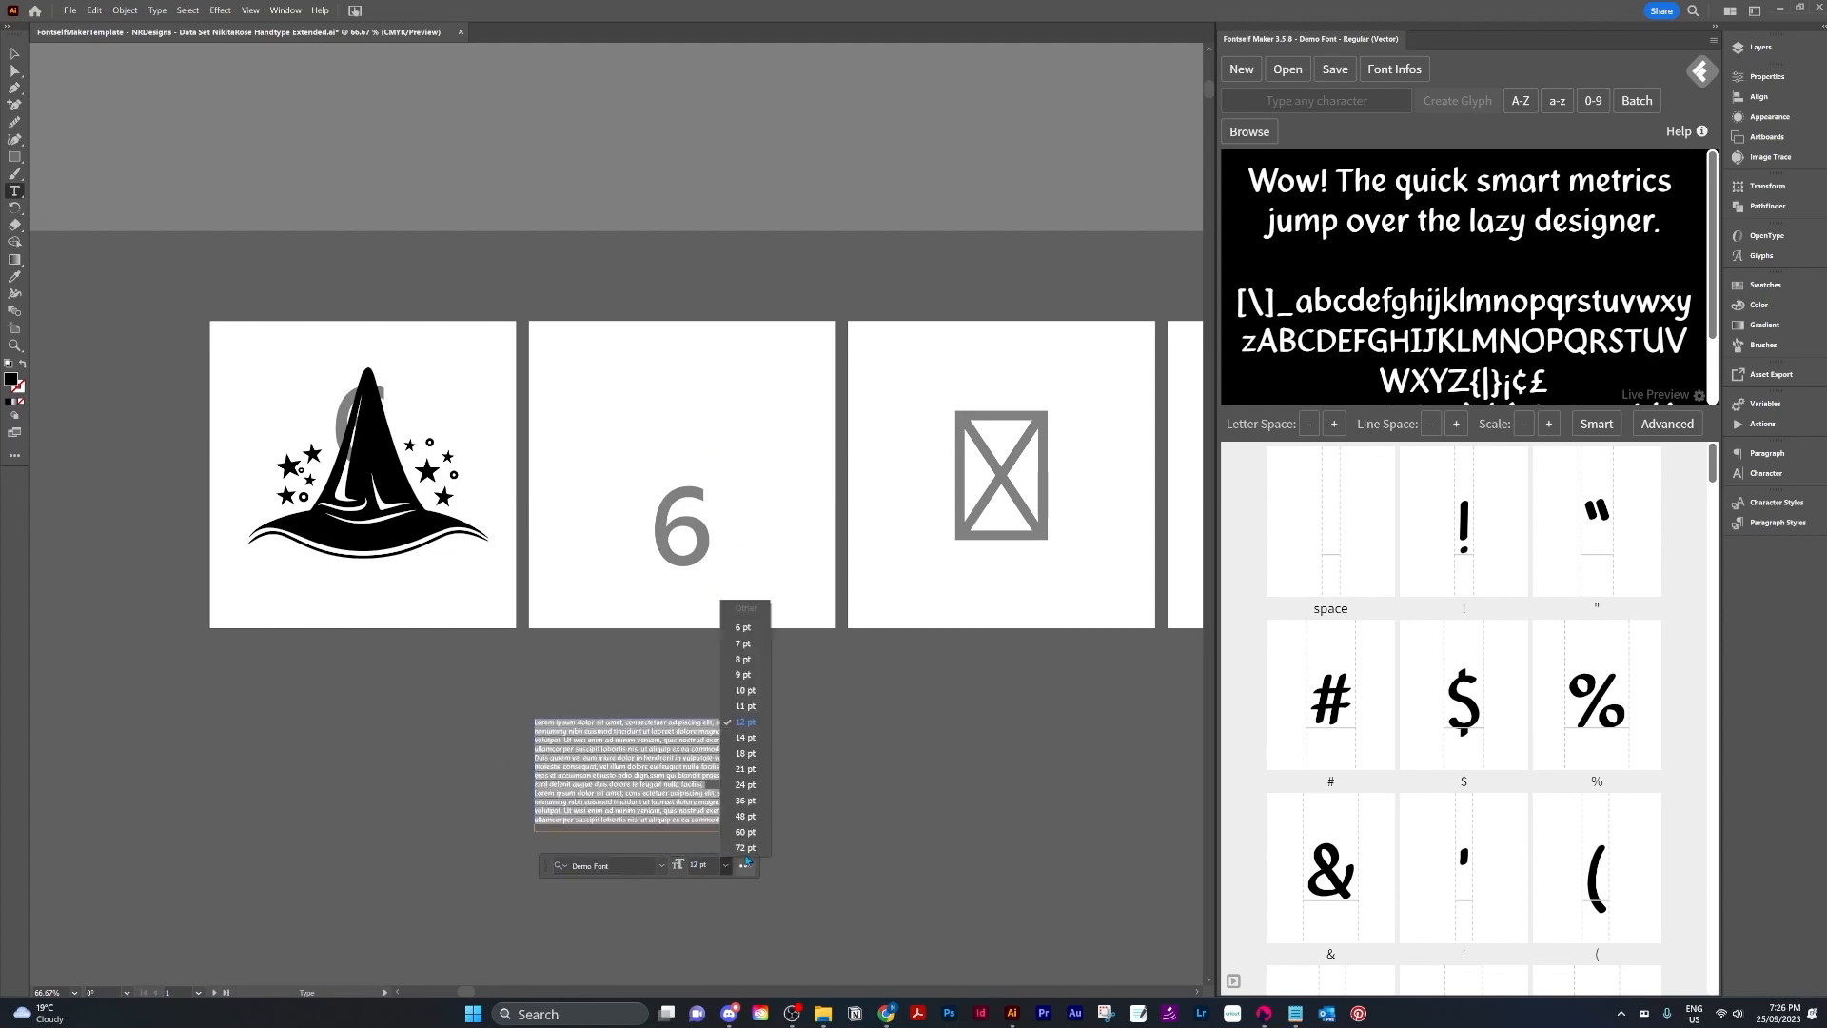
click(756, 850)
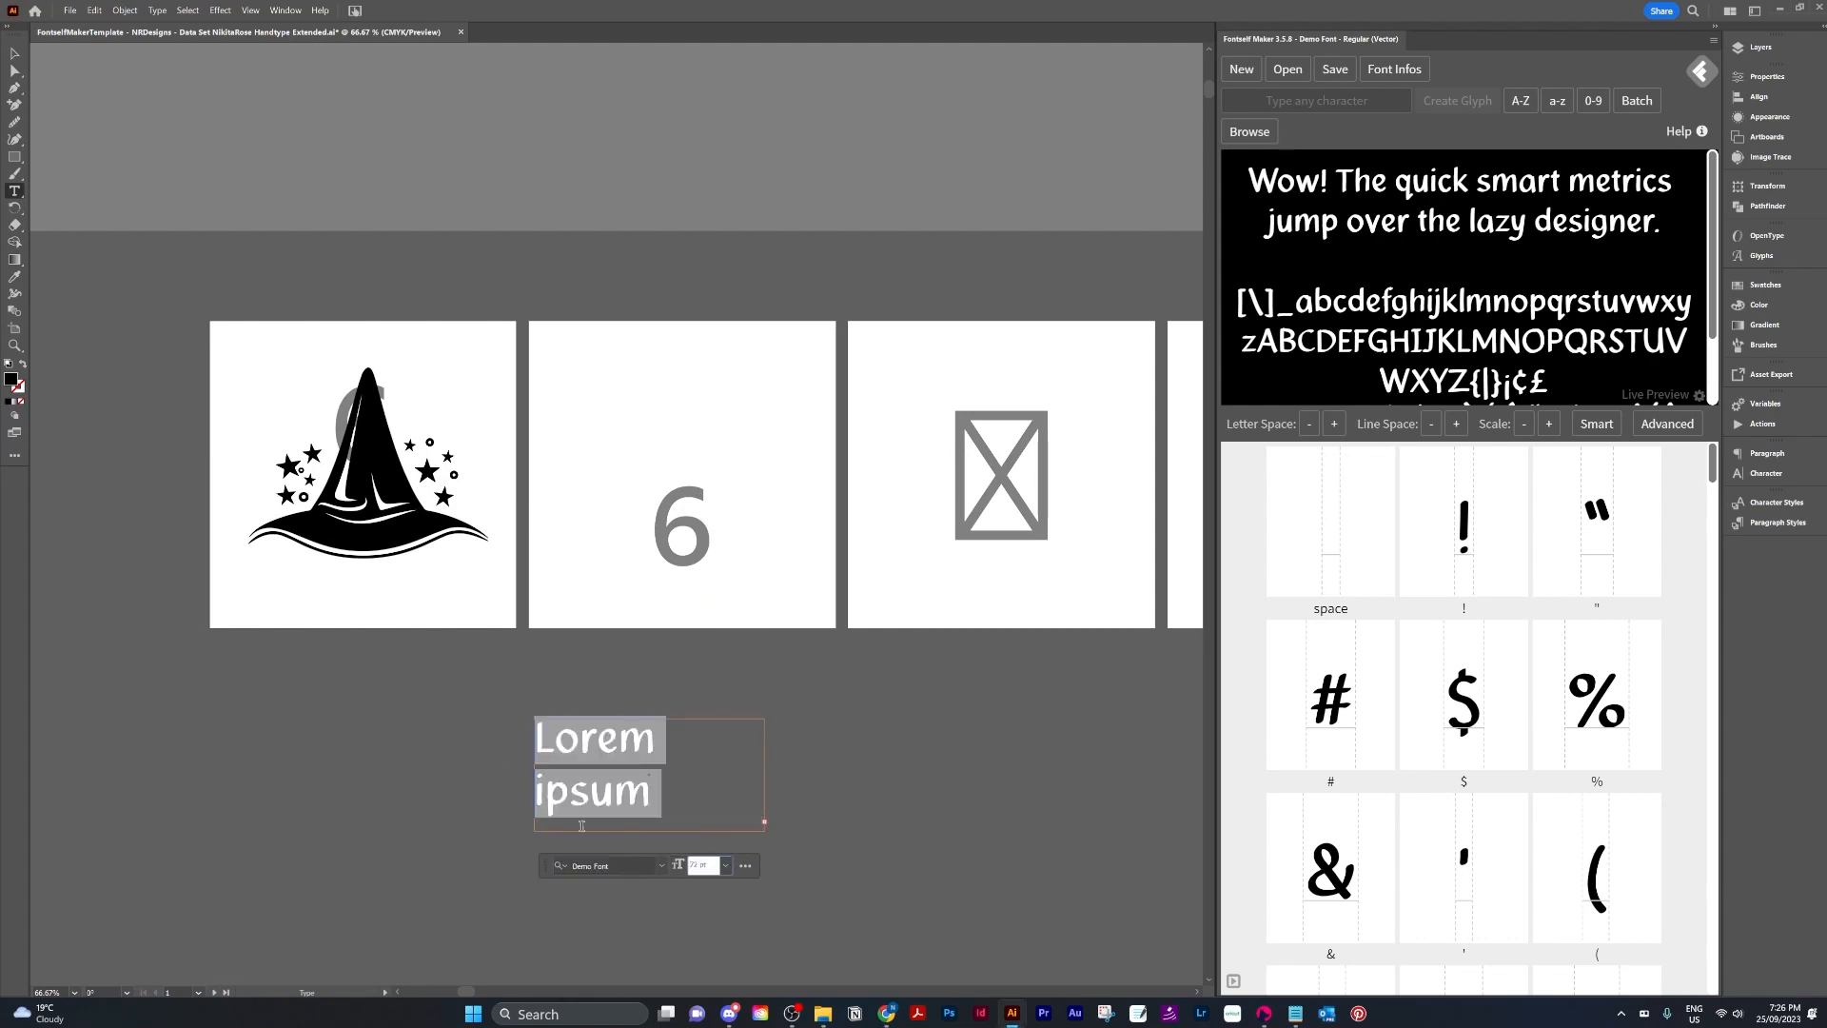
Replace the sample text with the pasted wizard hat character and set it to 72 pt.
text(Lorem ipsum)
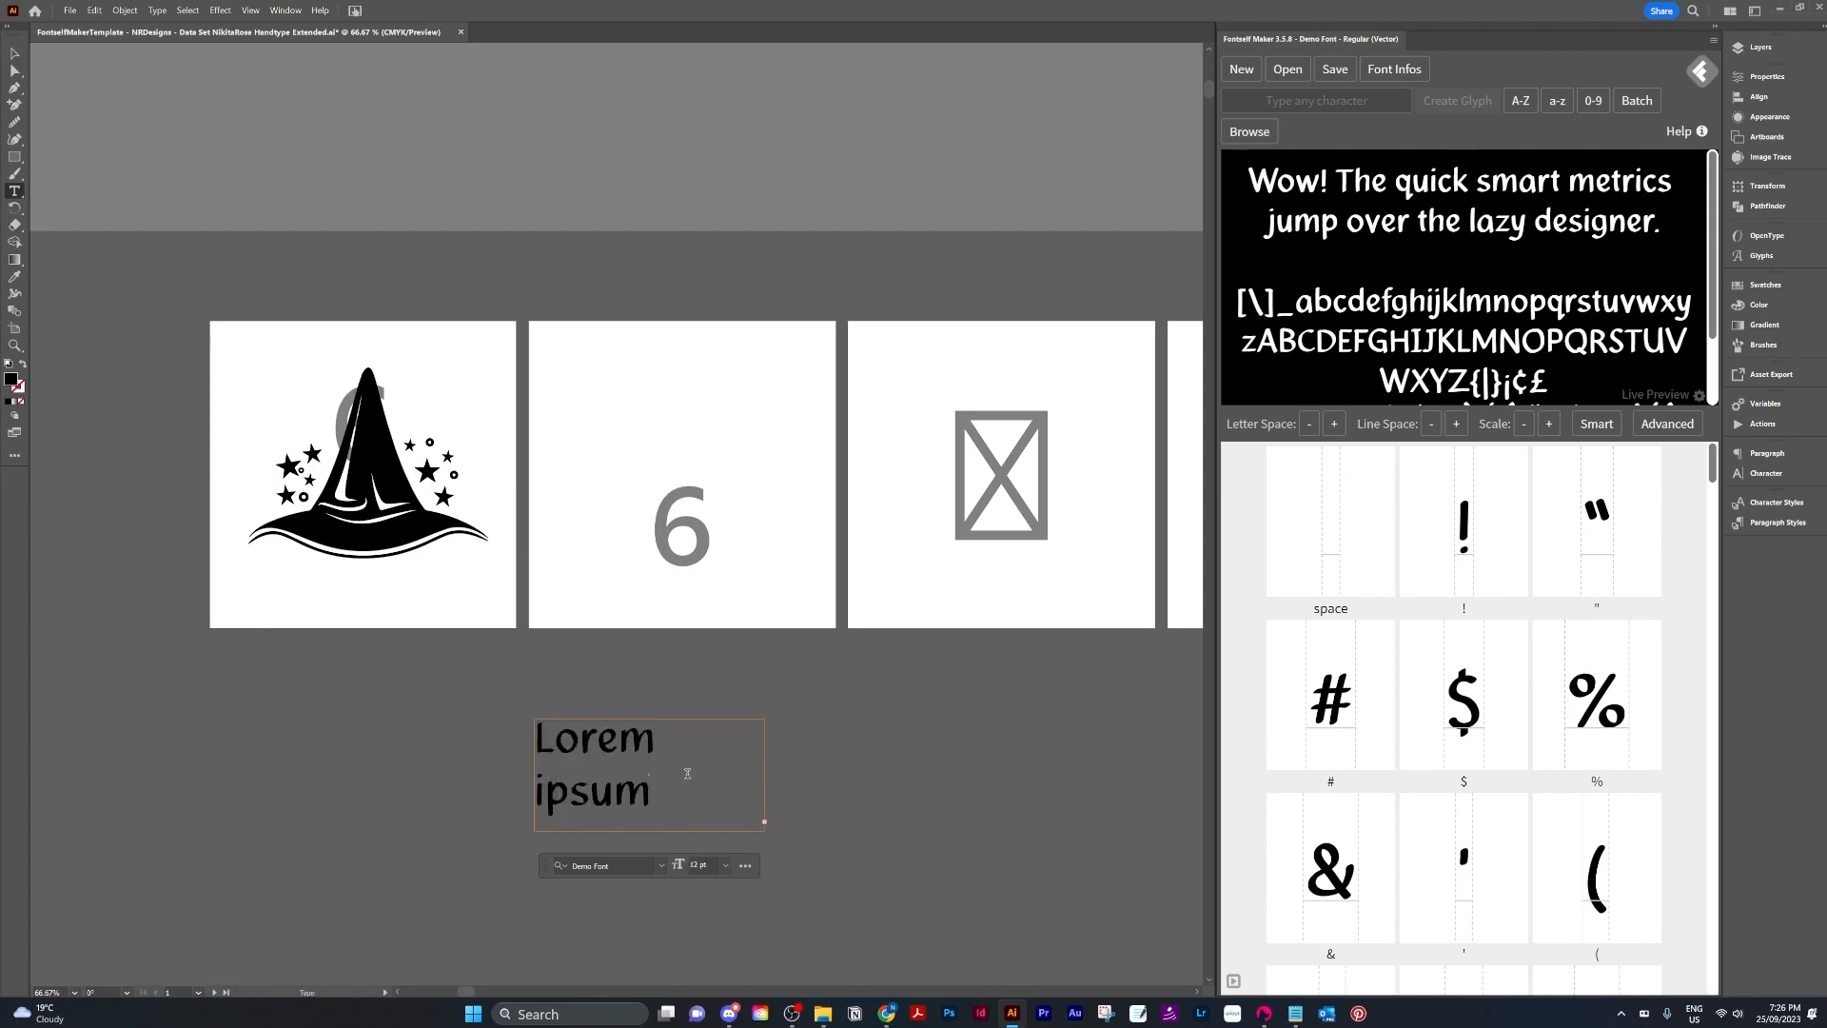
key(ctrl+z)
key(ctrl+z)
key(ctrl+v)
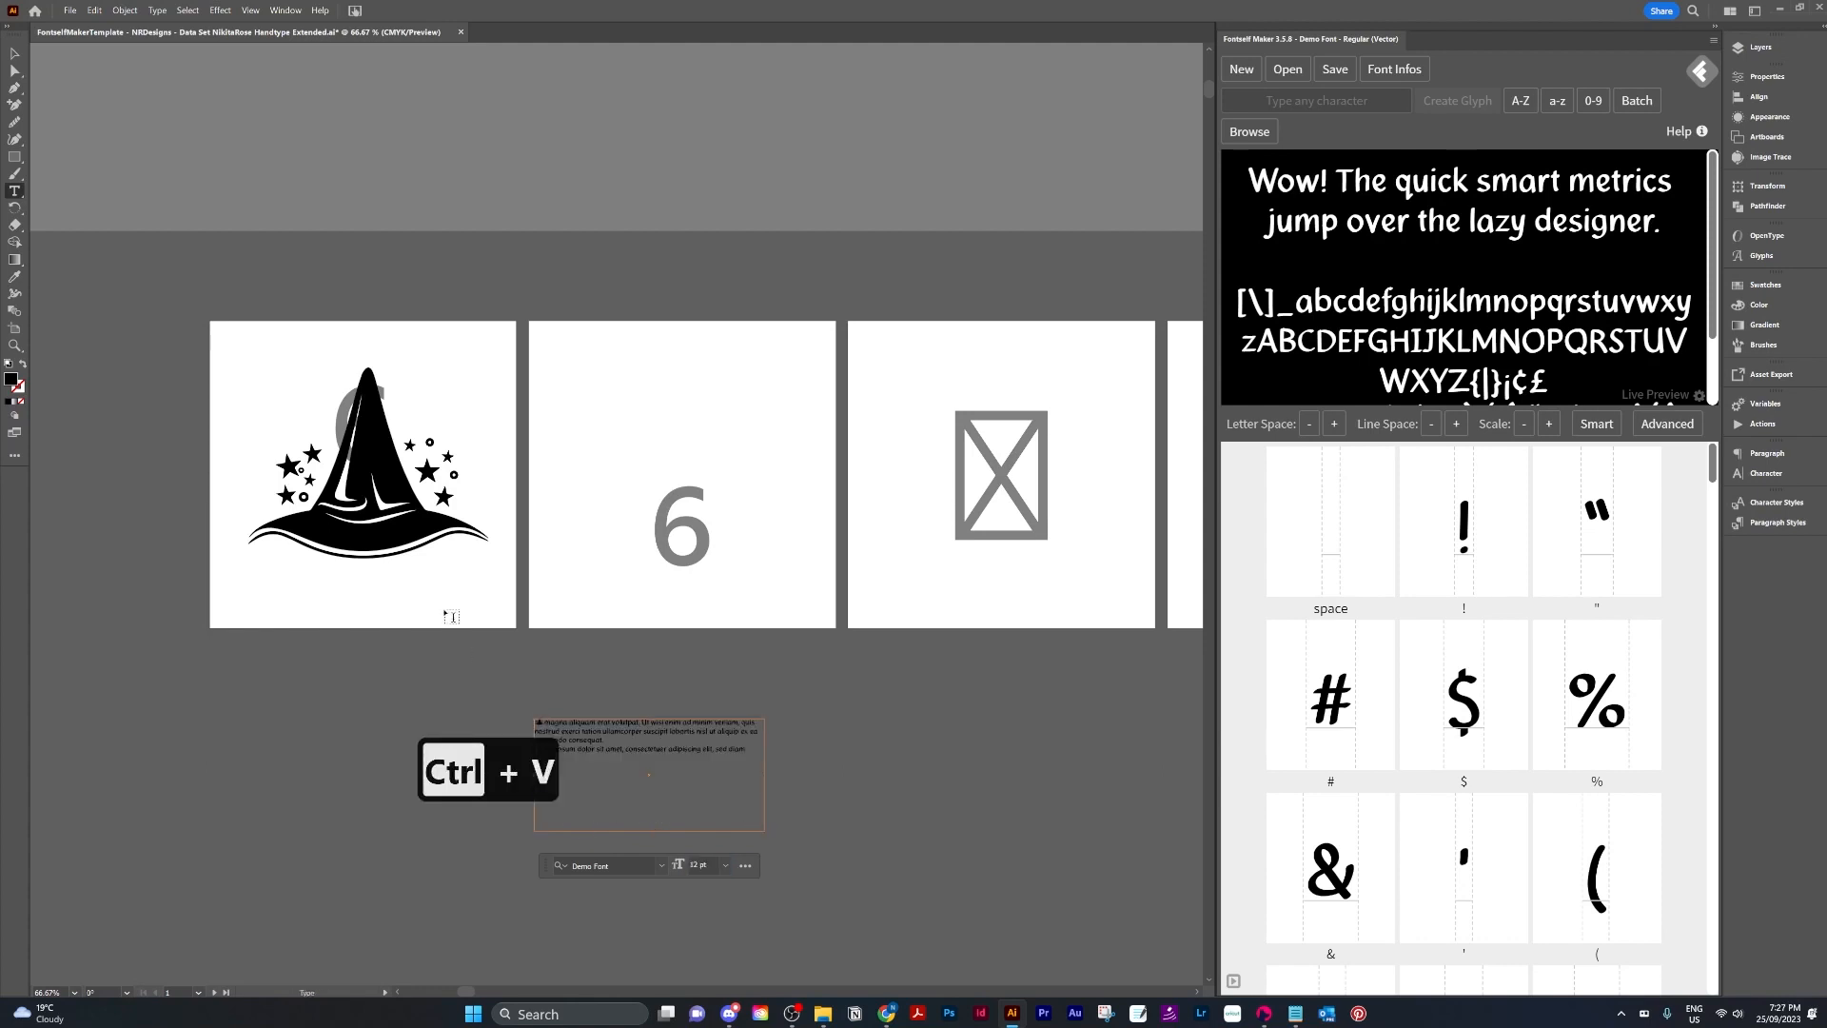
key(ctrl+a)
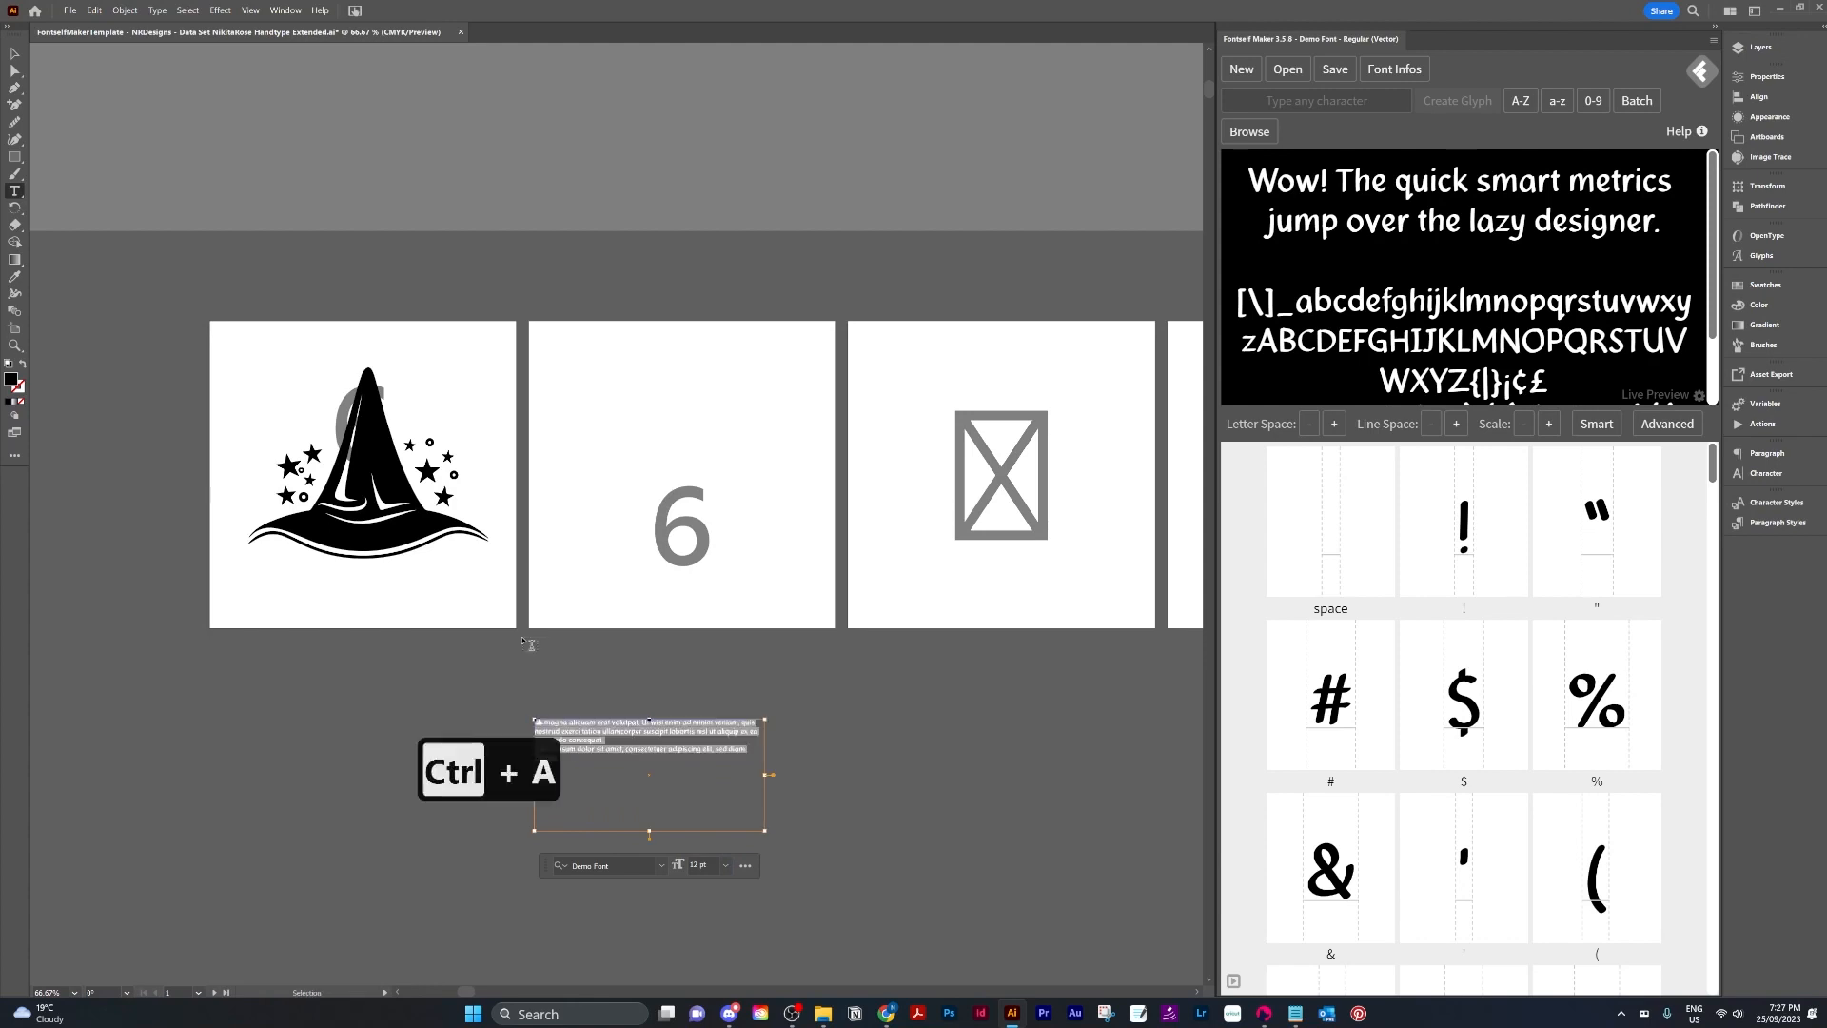
key(ctrl+v)
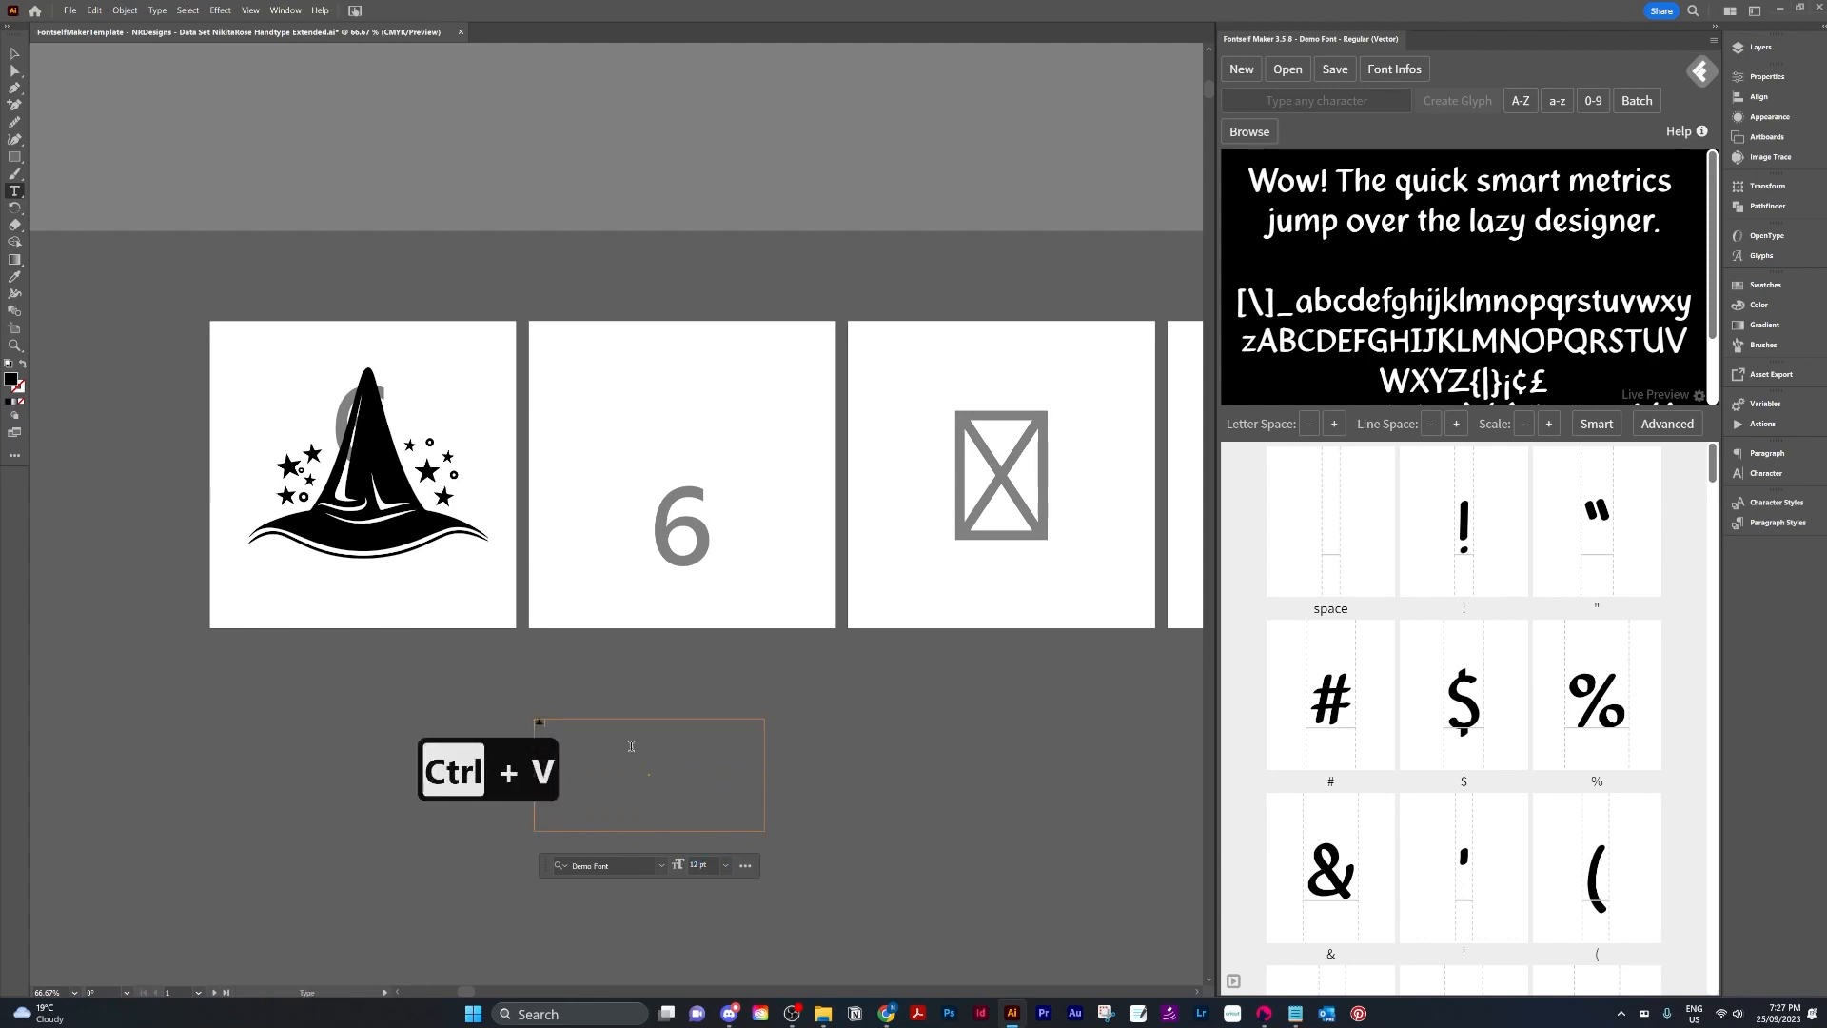
click(725, 866)
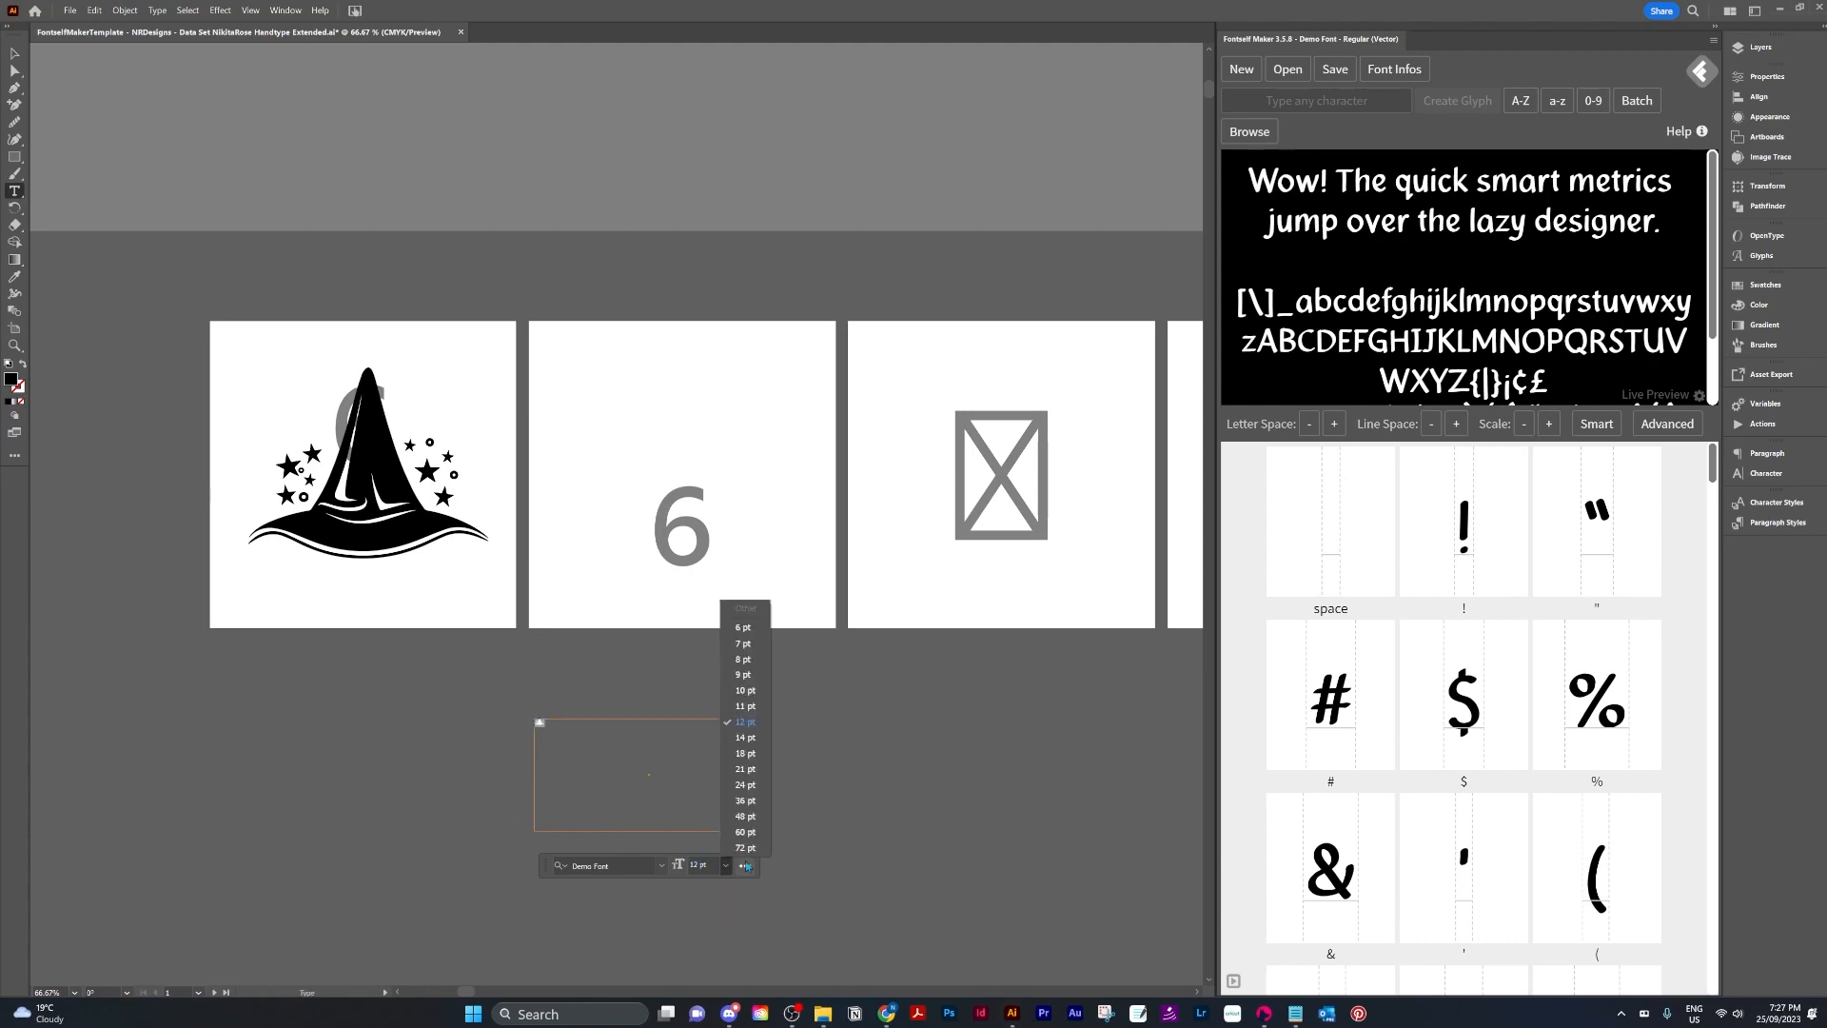
click(747, 850)
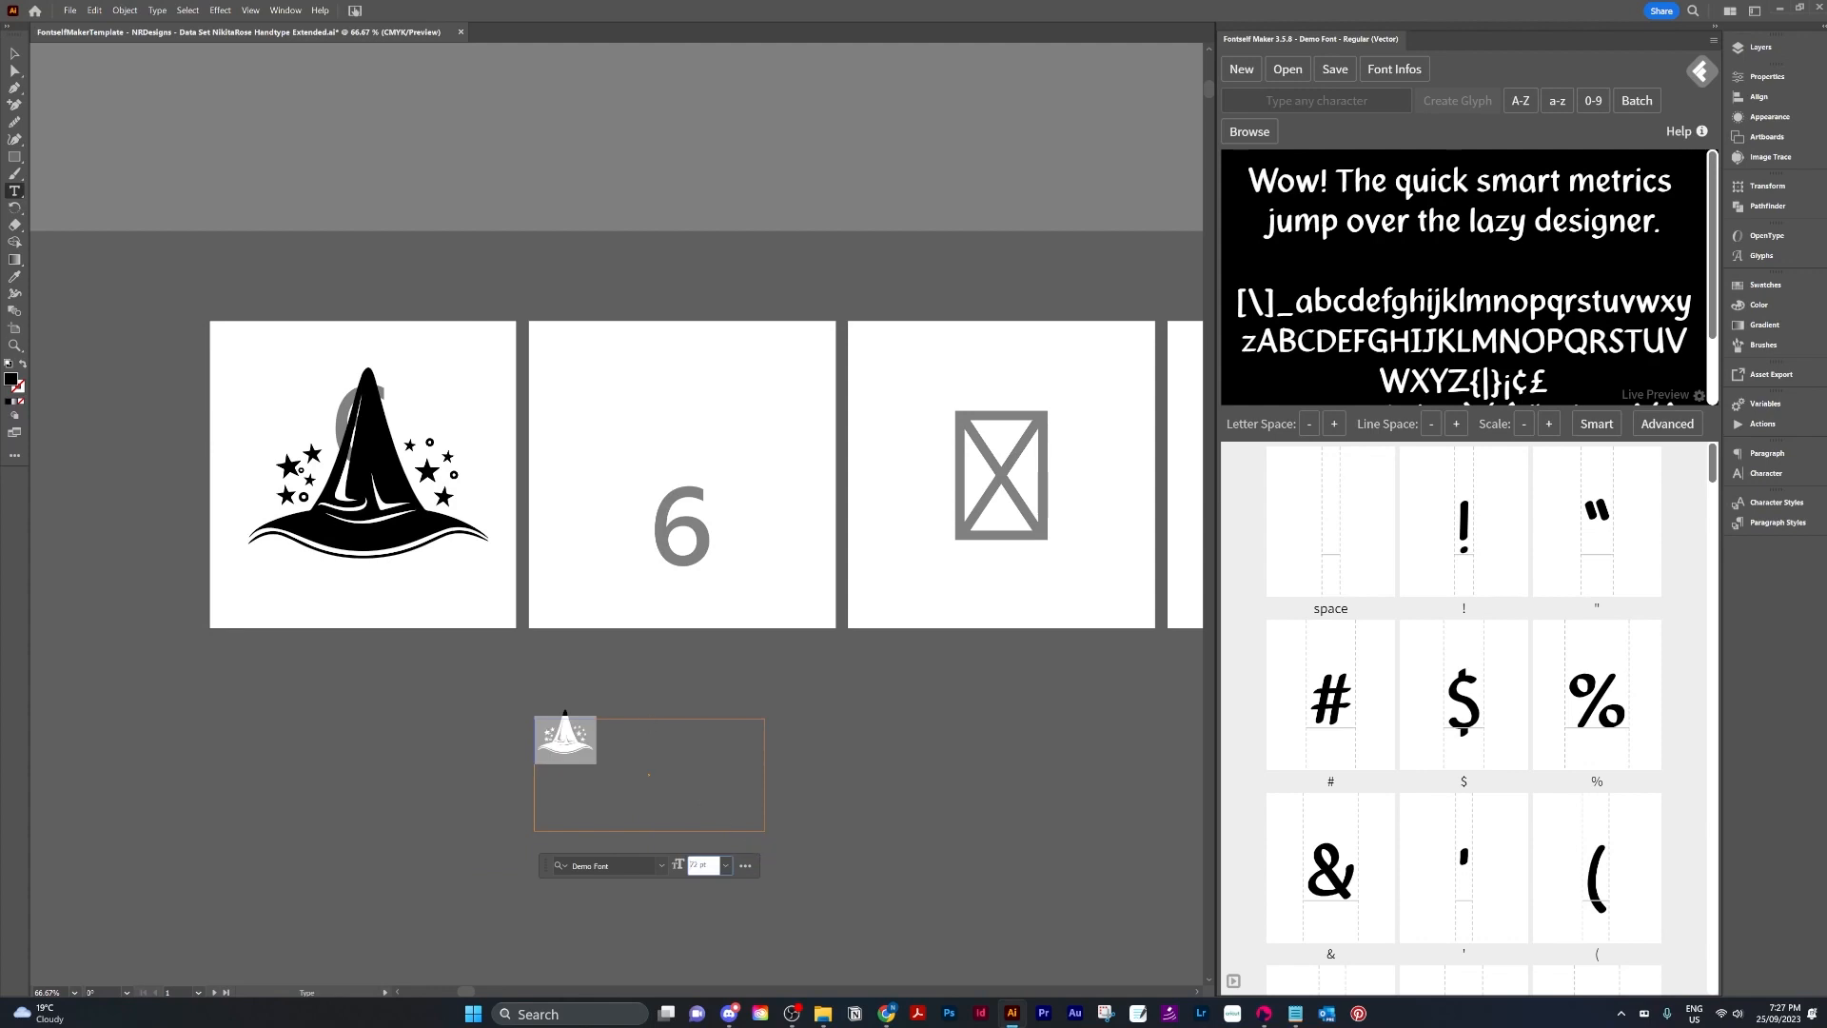
Select the wizard hat artwork on the first artboard to examine its paths closely.
click(14, 54)
click(642, 764)
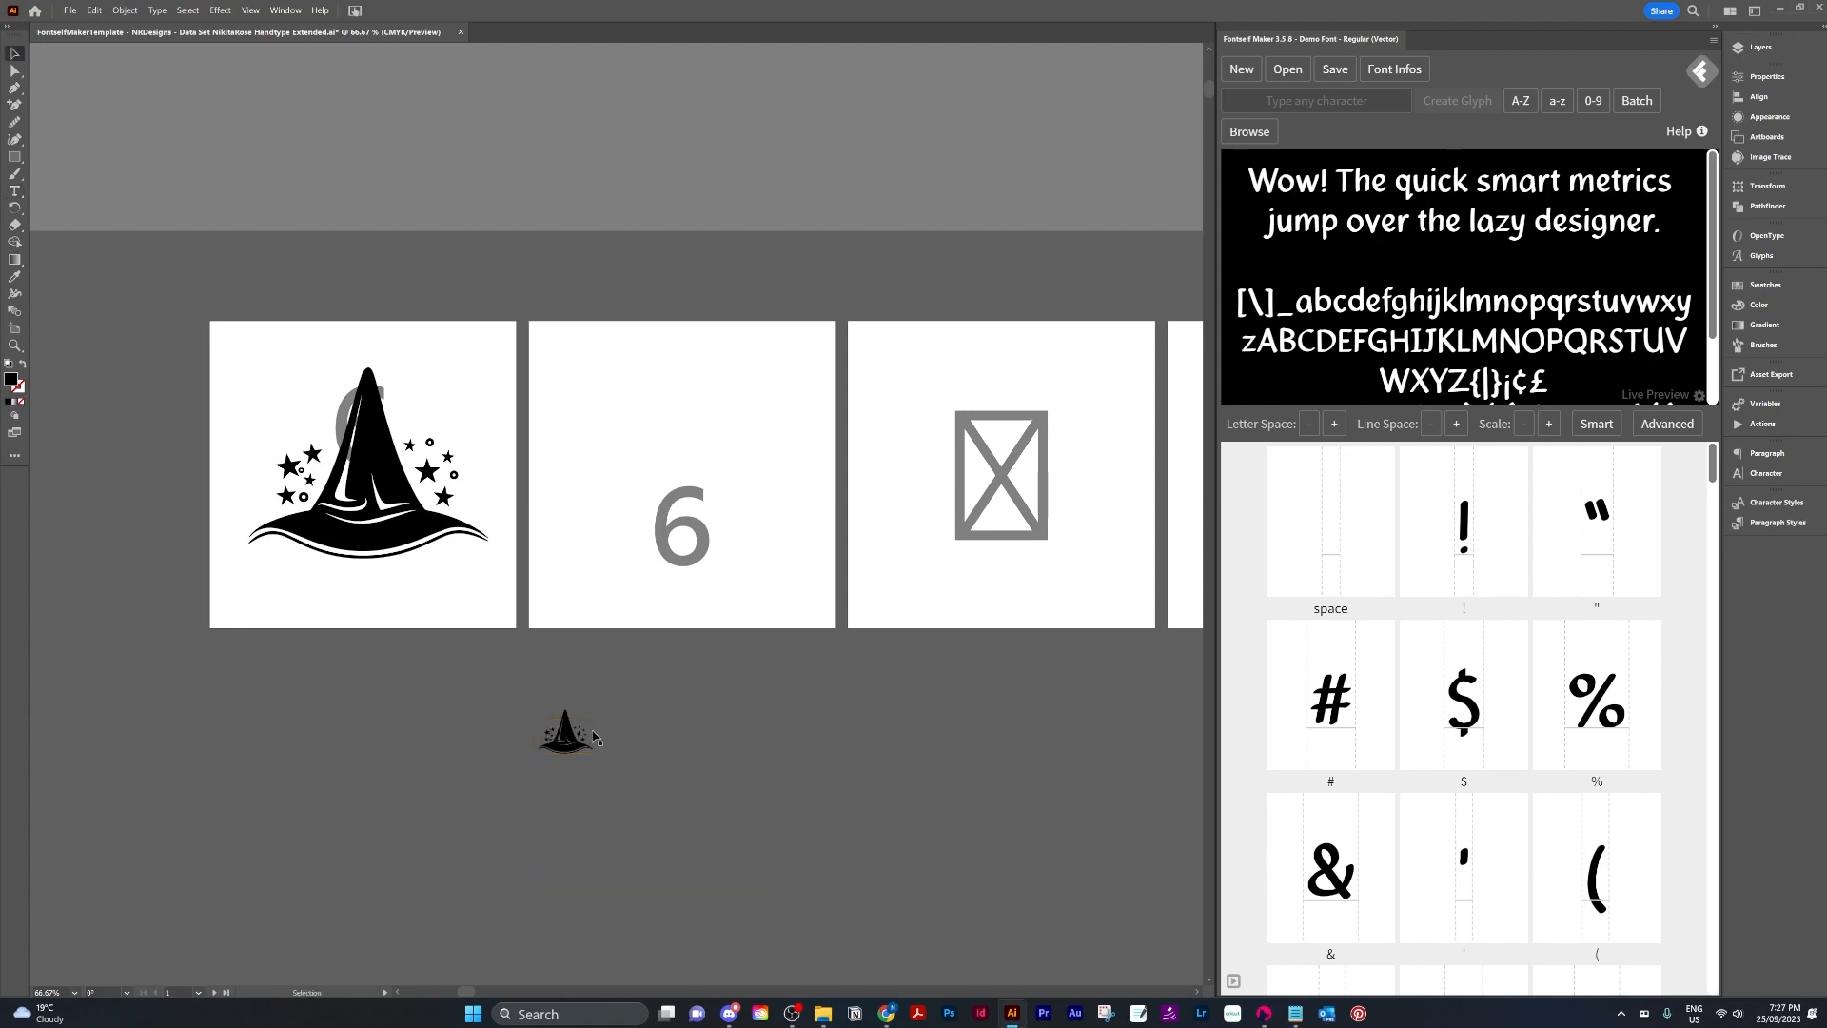
click(577, 741)
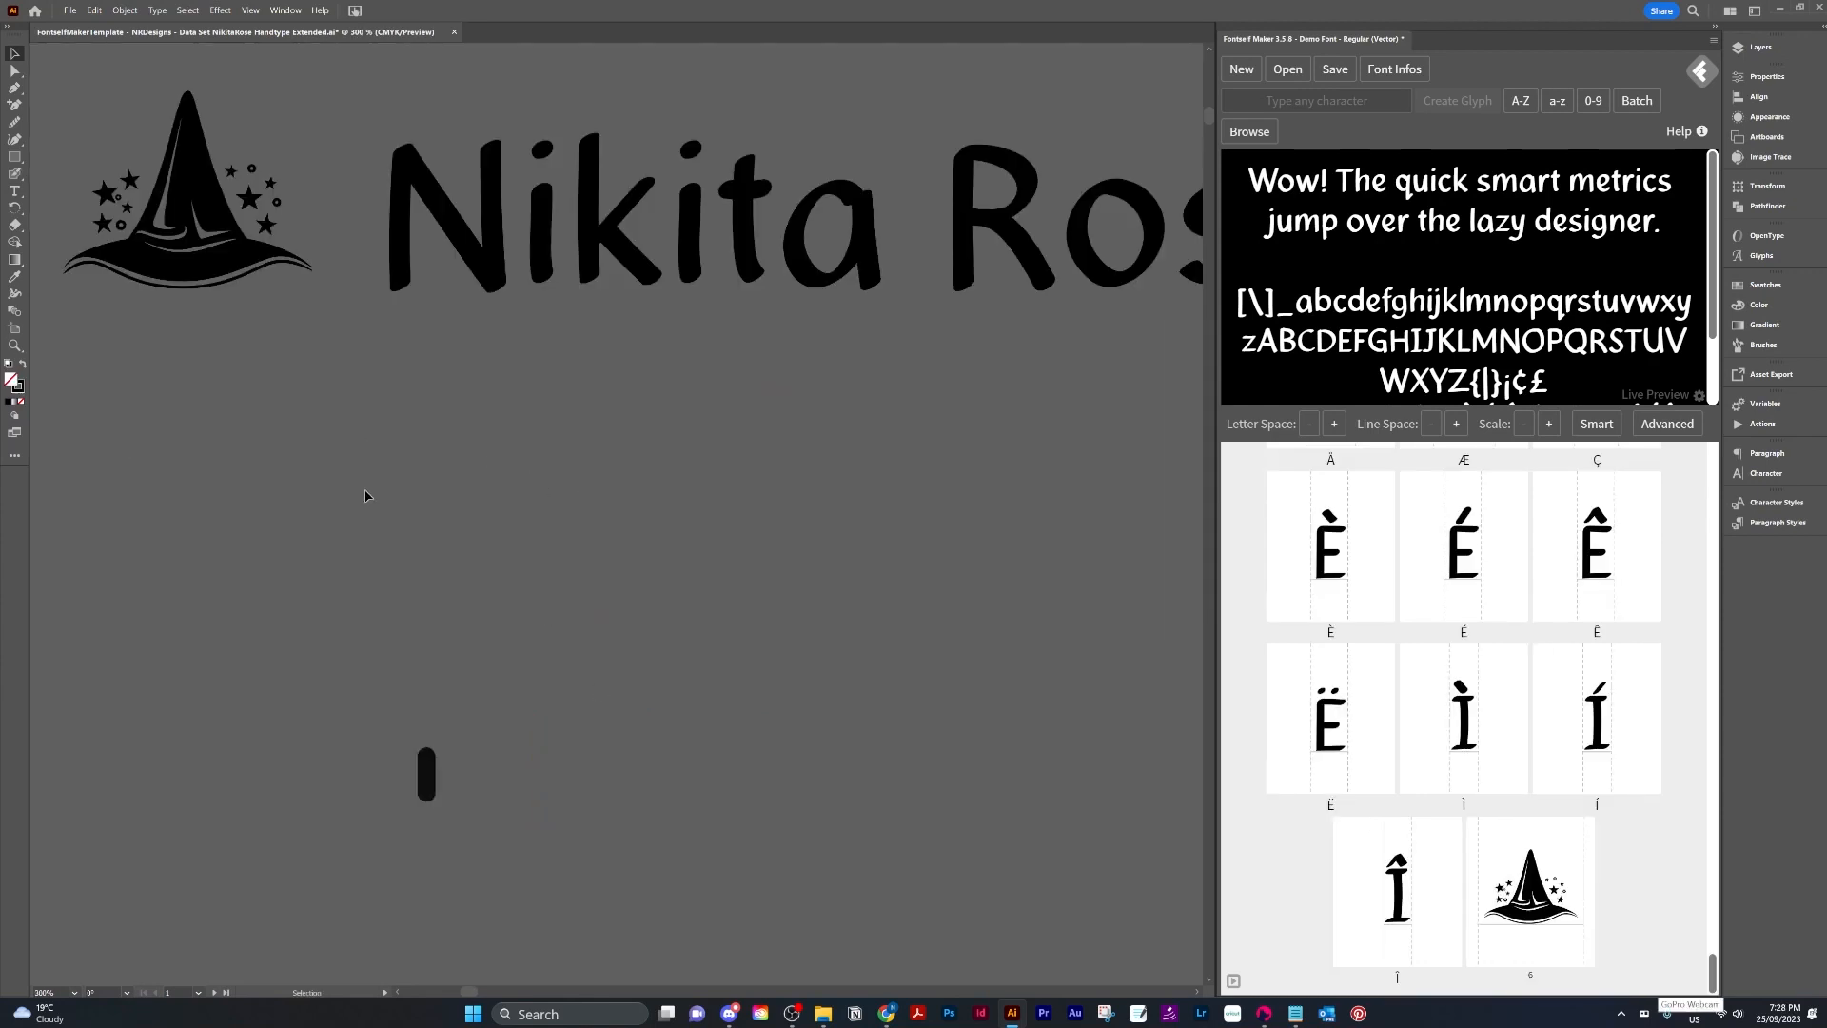
scroll(374, 547, down, 4)
drag(151, 244, 559, 425)
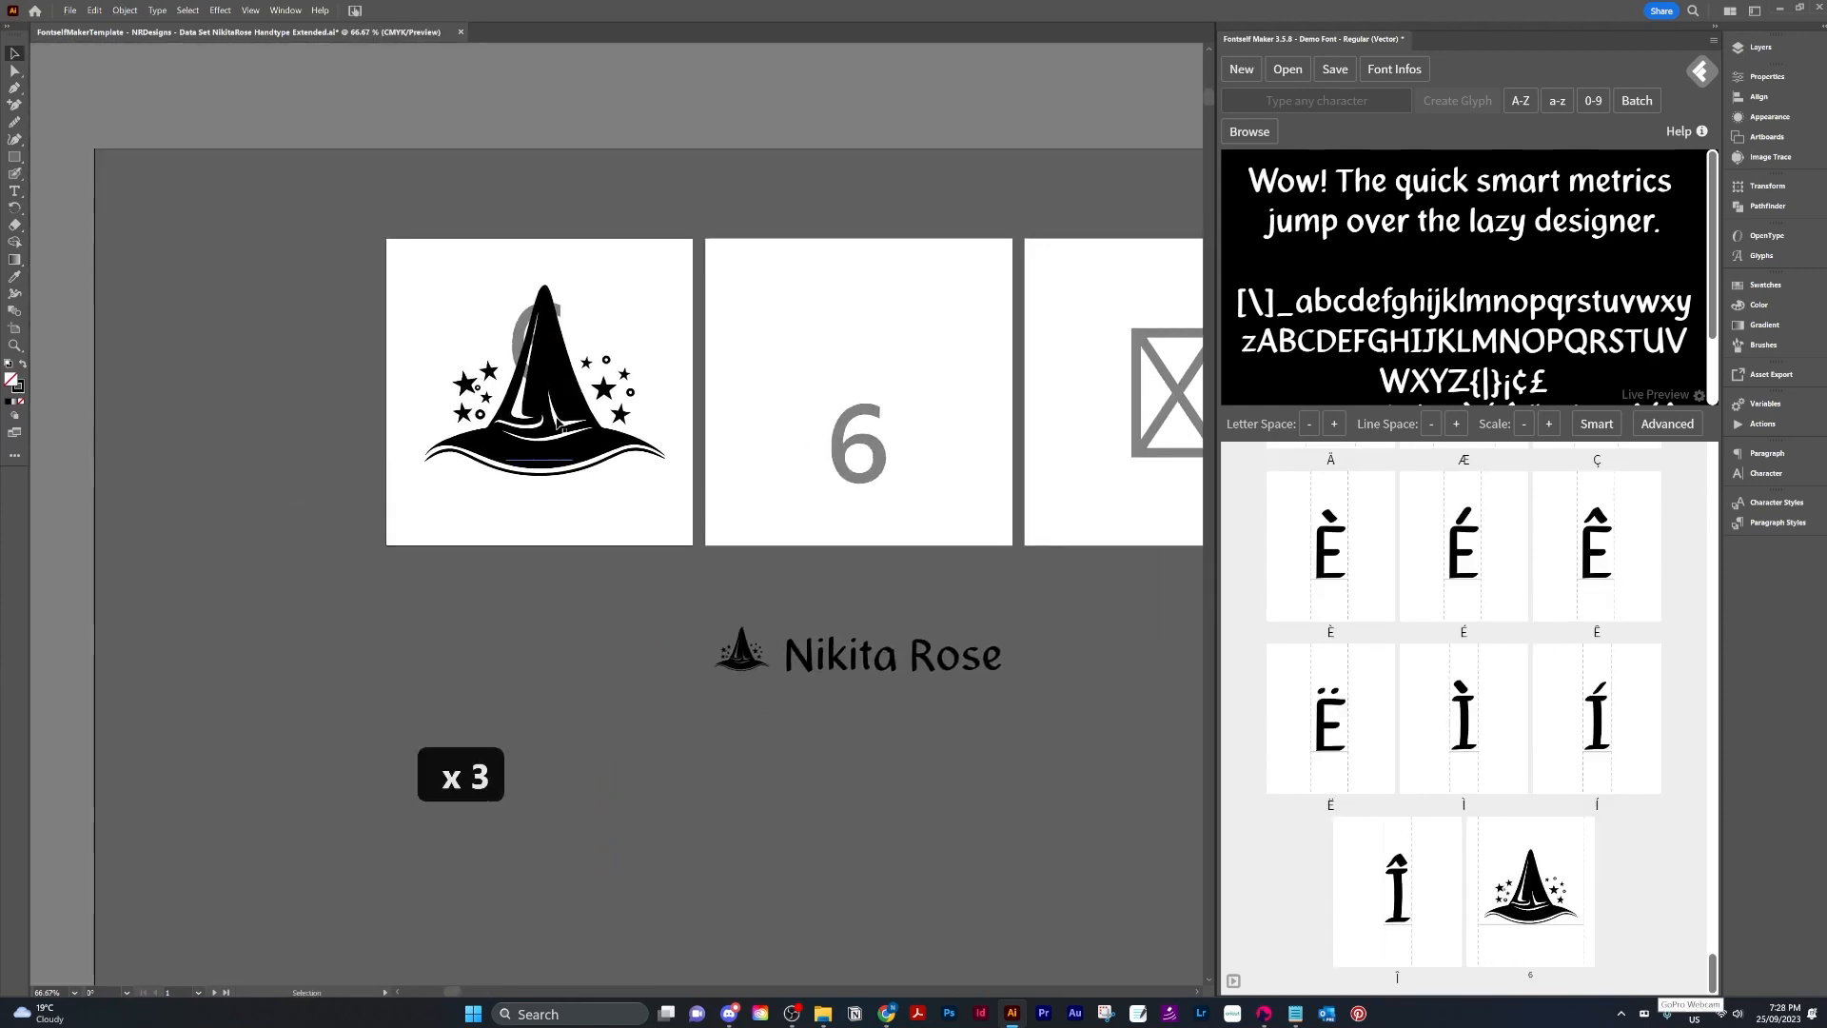
click(559, 425)
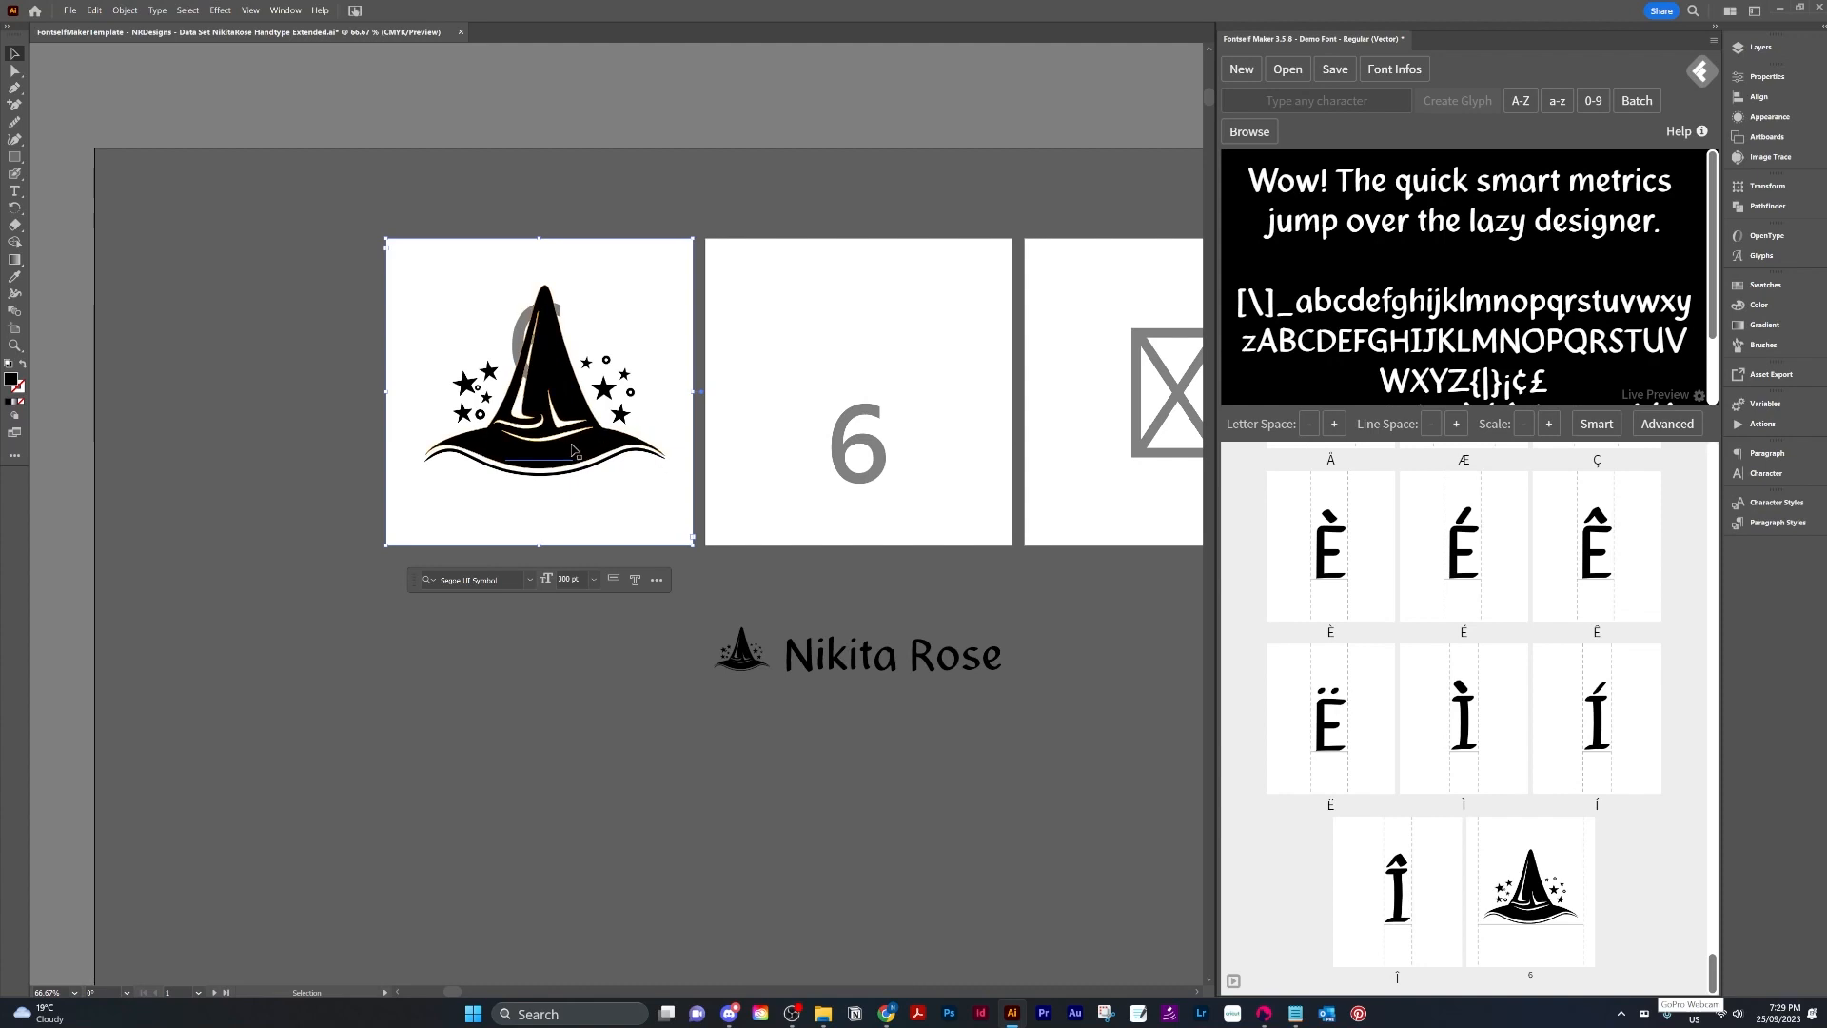
drag(624, 636, 630, 898)
scroll(629, 888, down, 1)
scroll(629, 888, up, 5)
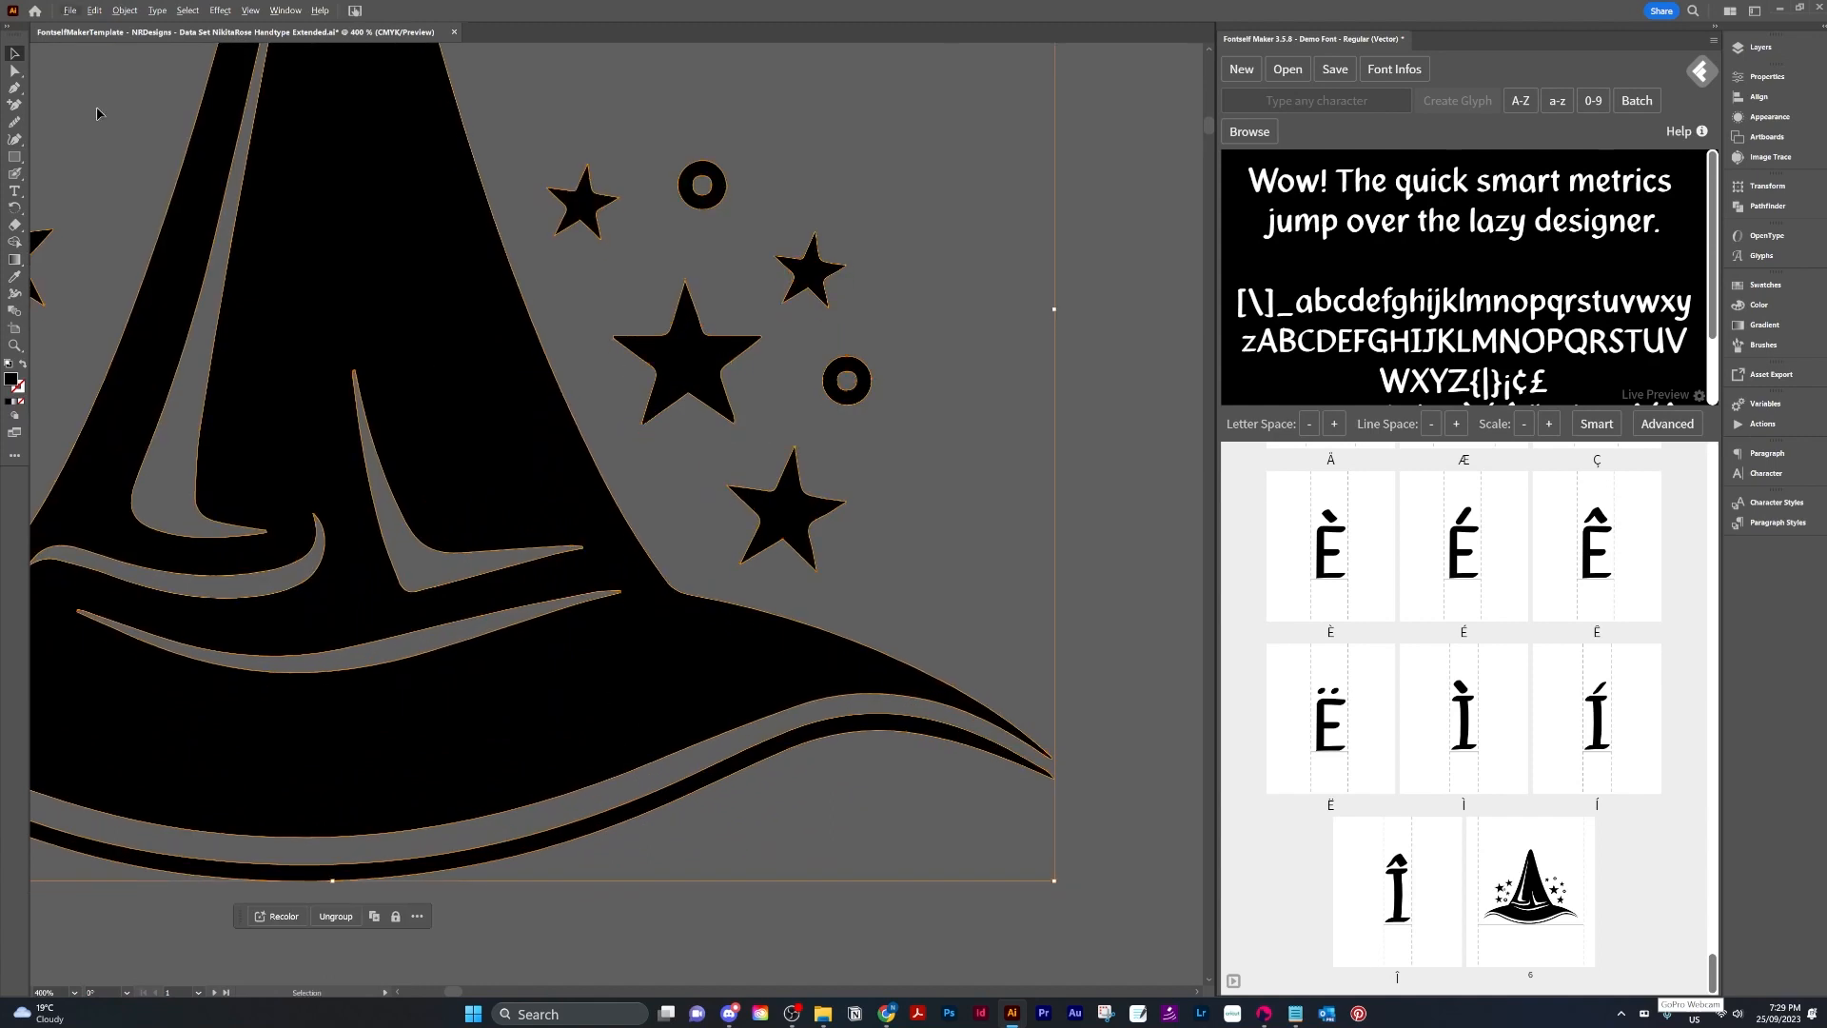
Delete the stray anchor point at the tip of the hat's inner swoosh with the Delete Anchor Point tool.
click(14, 70)
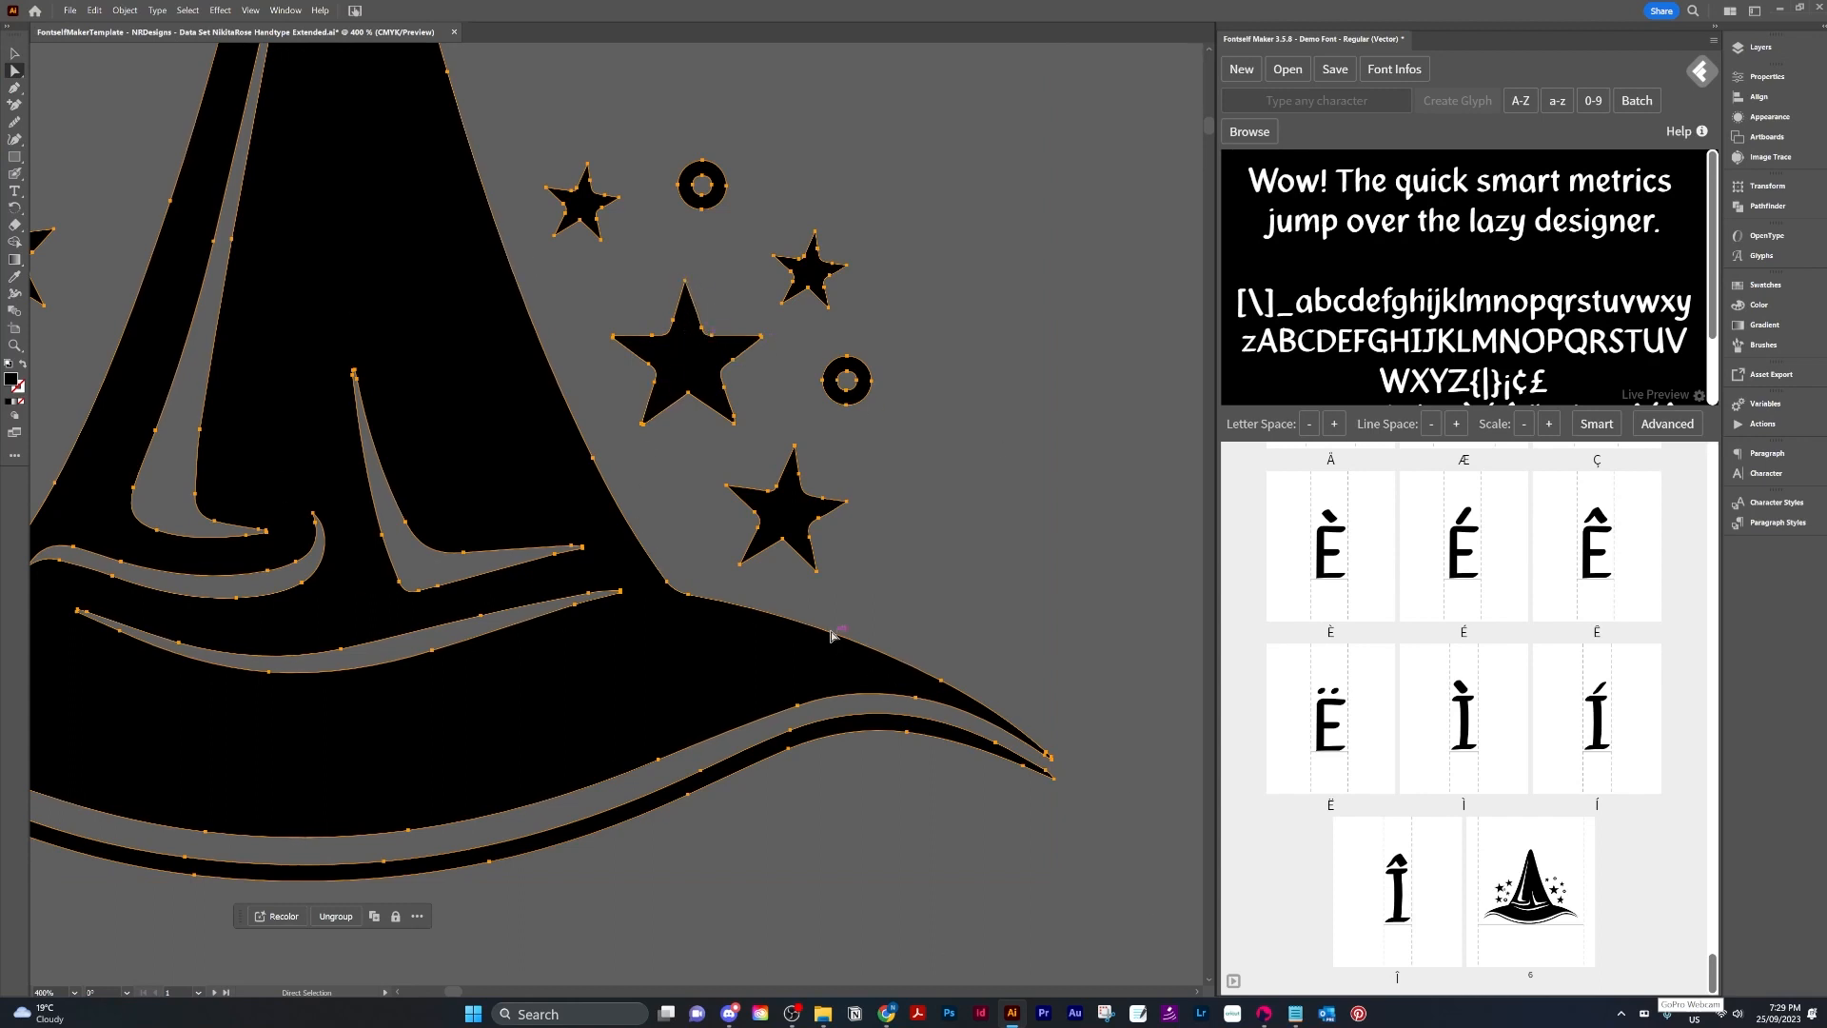
scroll(745, 669, down, 4)
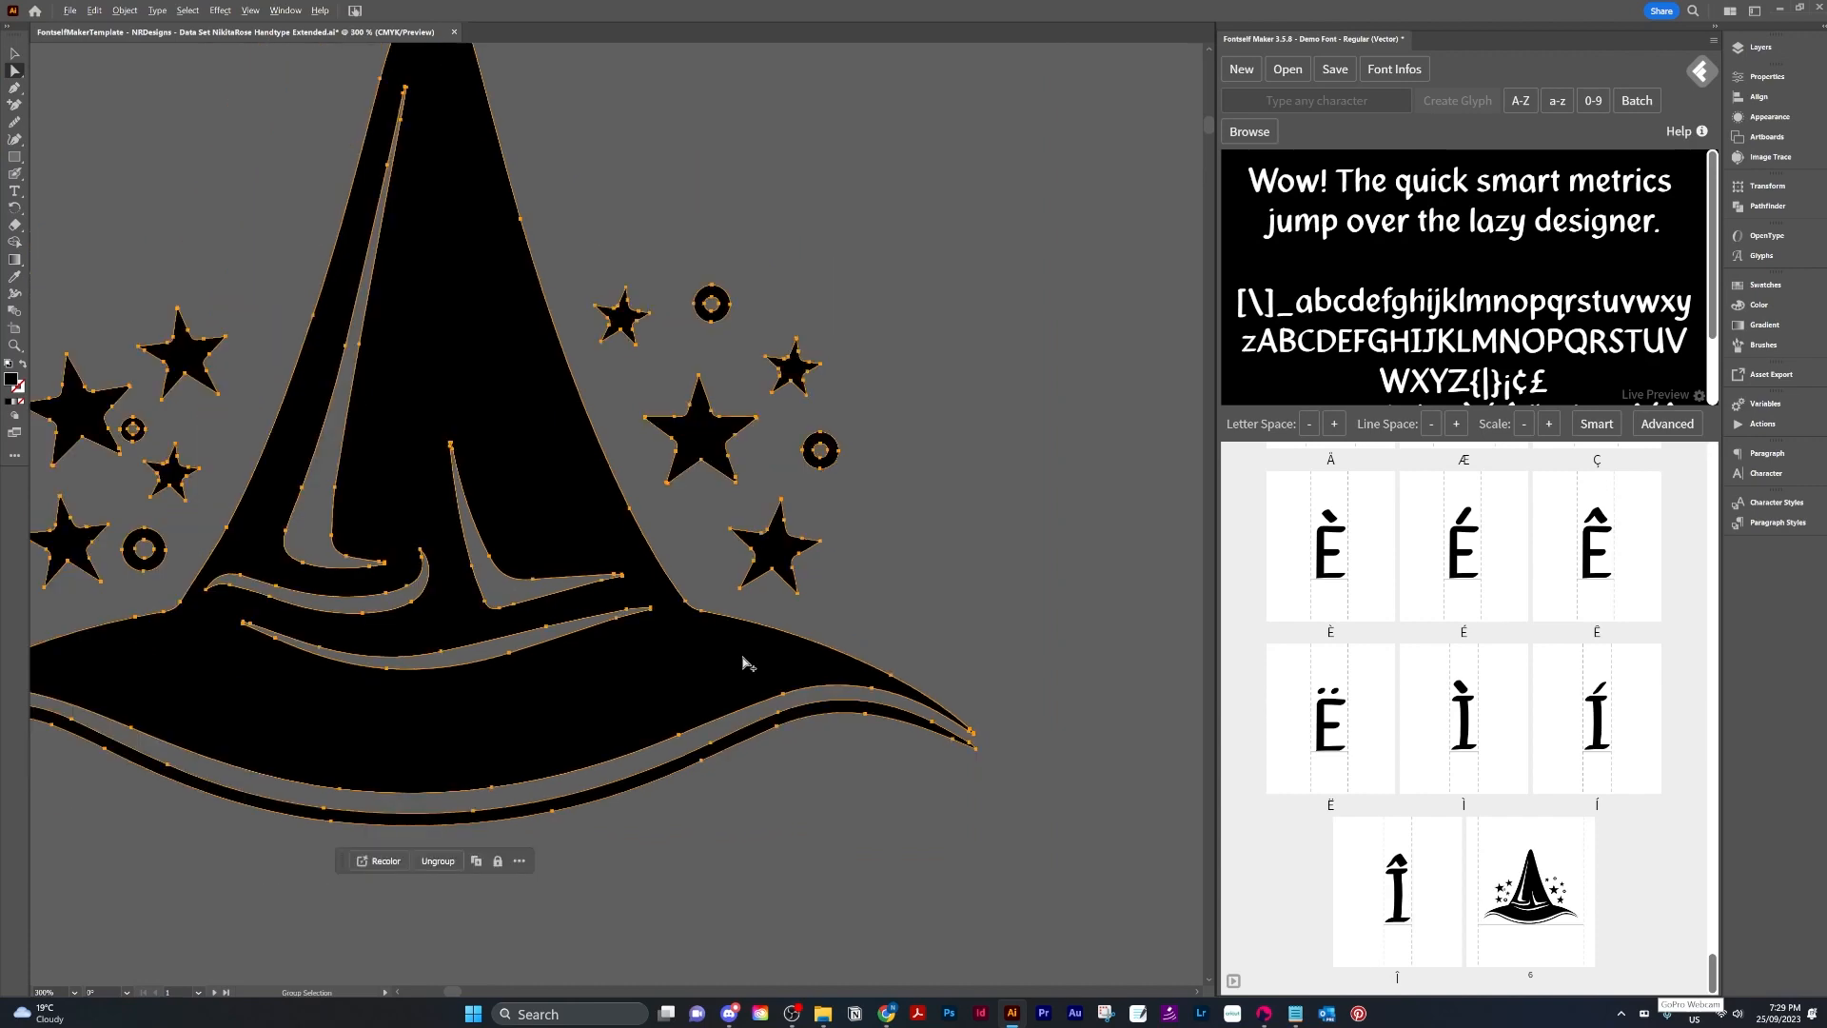
scroll(424, 585, up, 10)
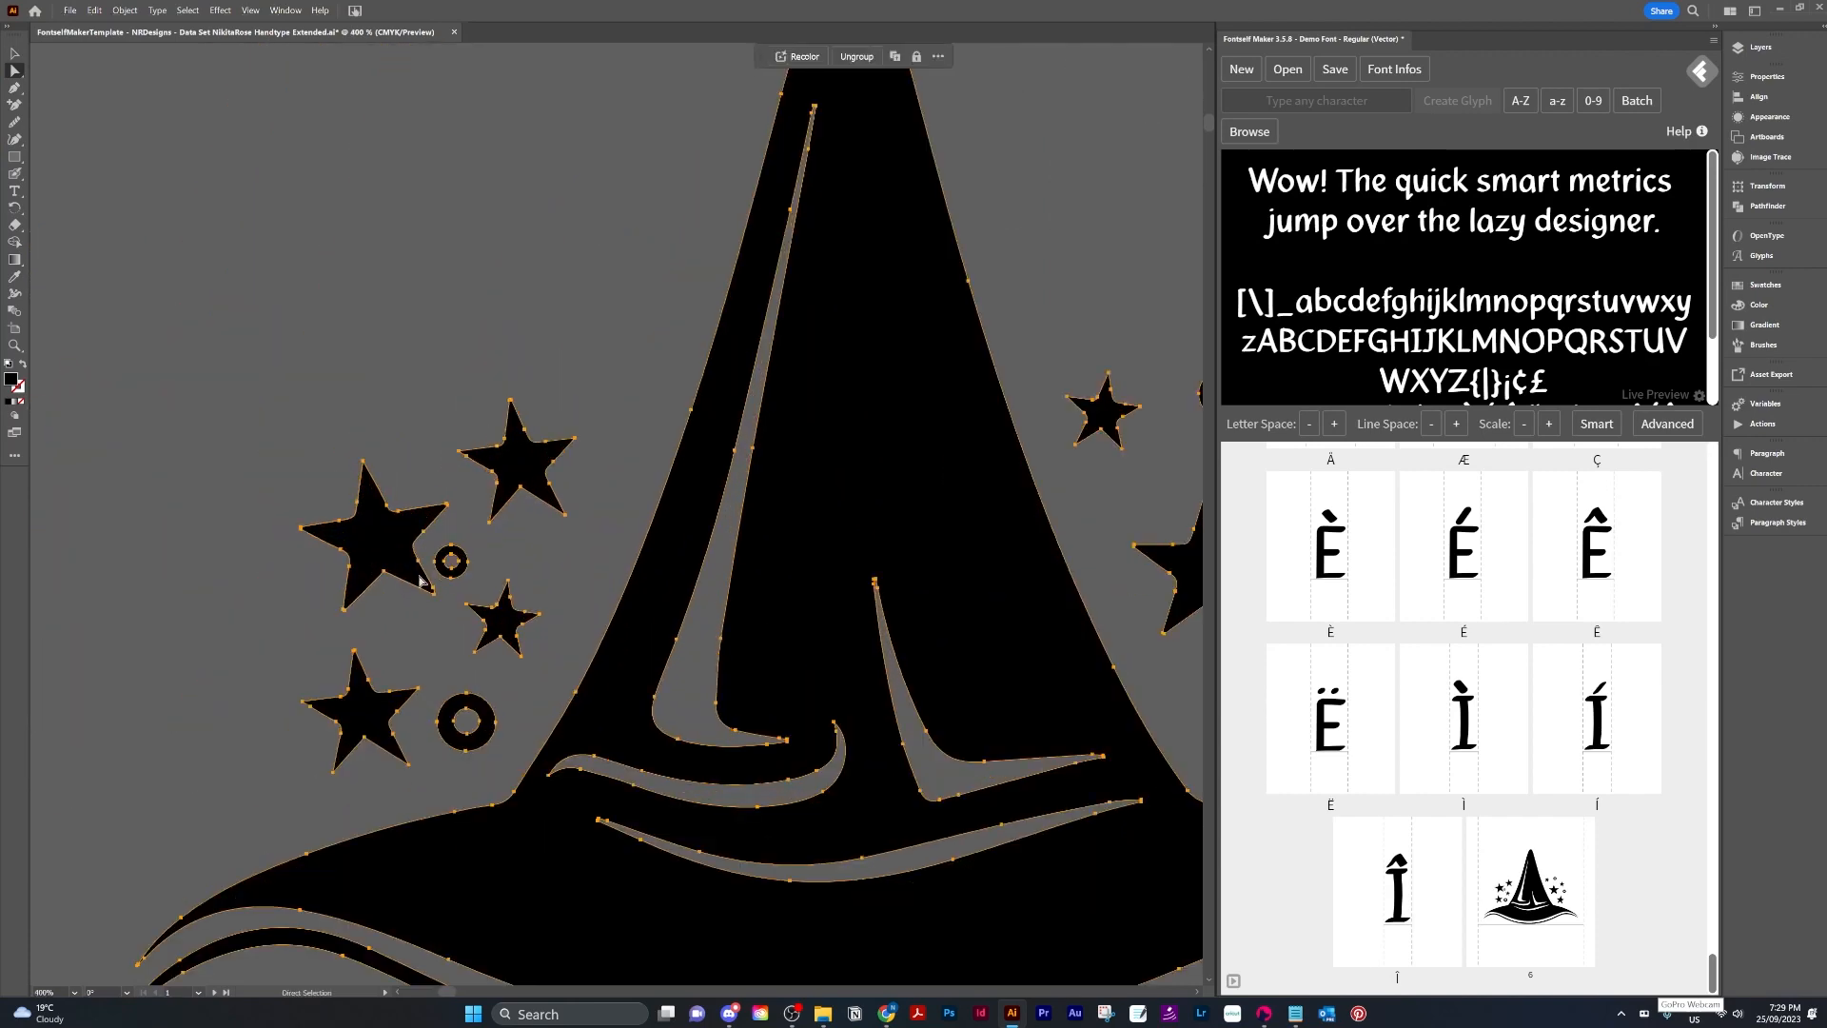
scroll(415, 552, down, 8)
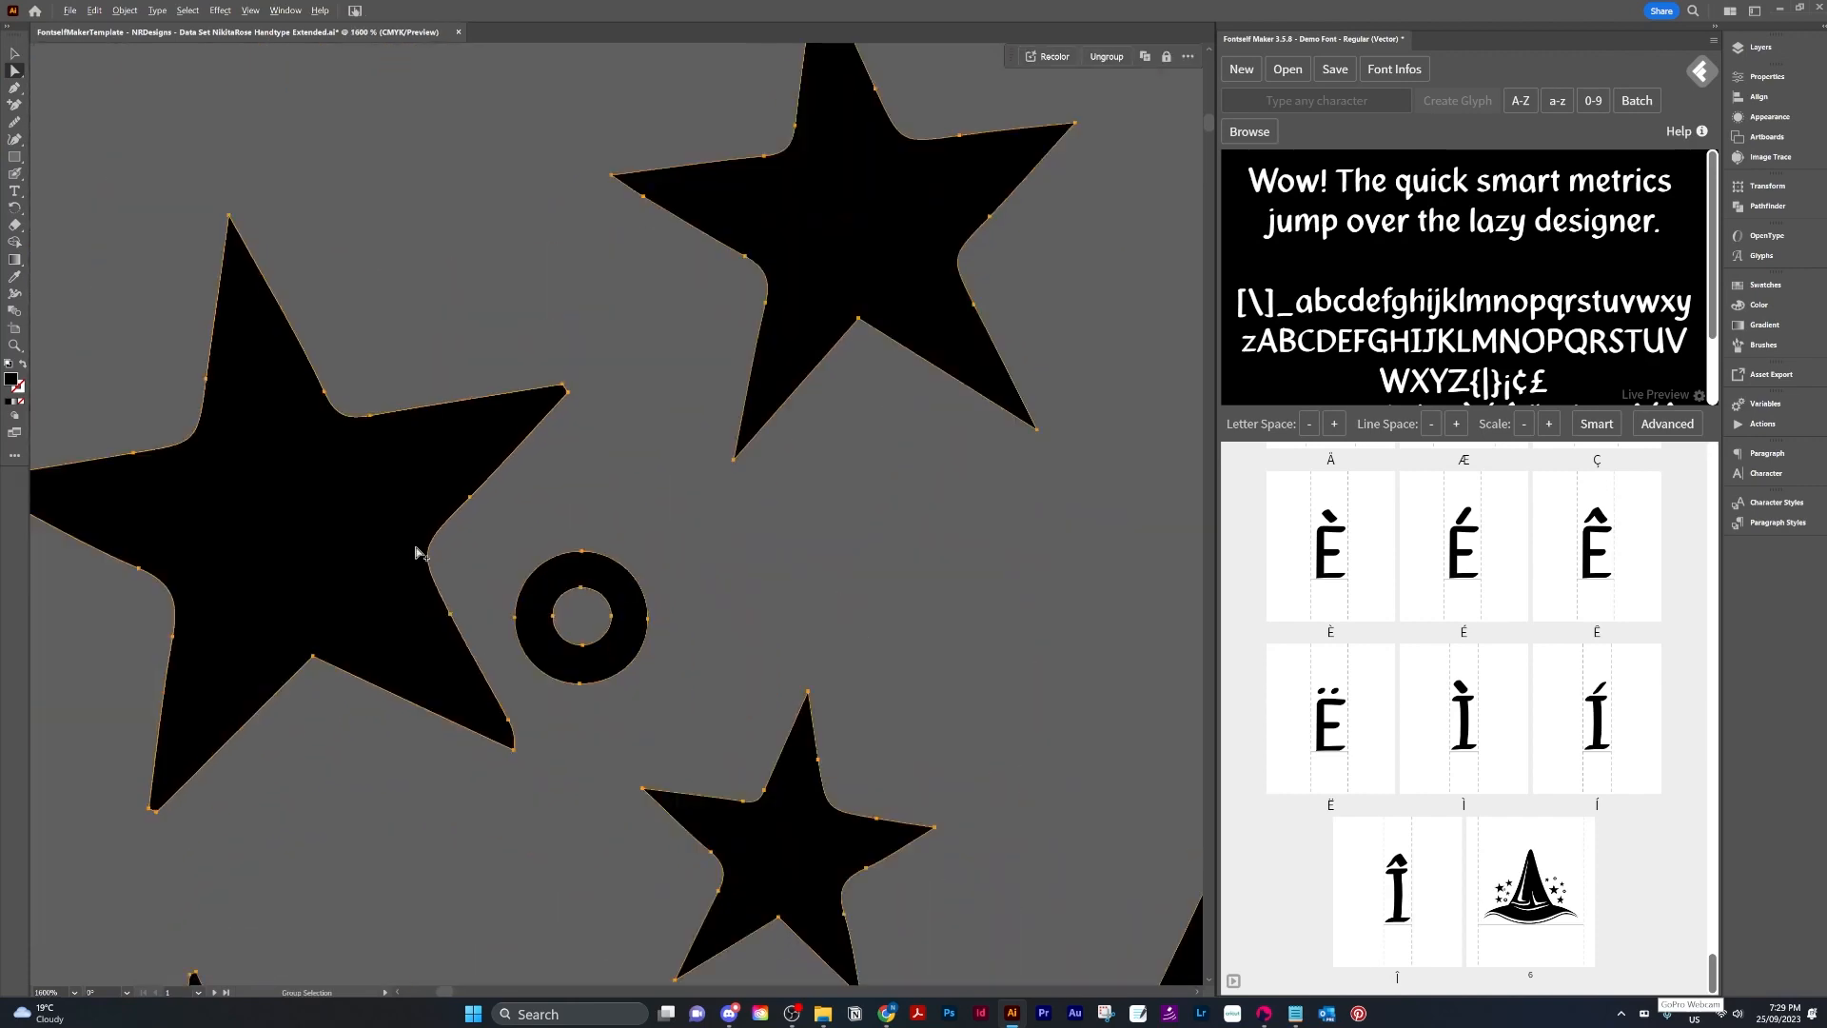
scroll(341, 578, down, 2)
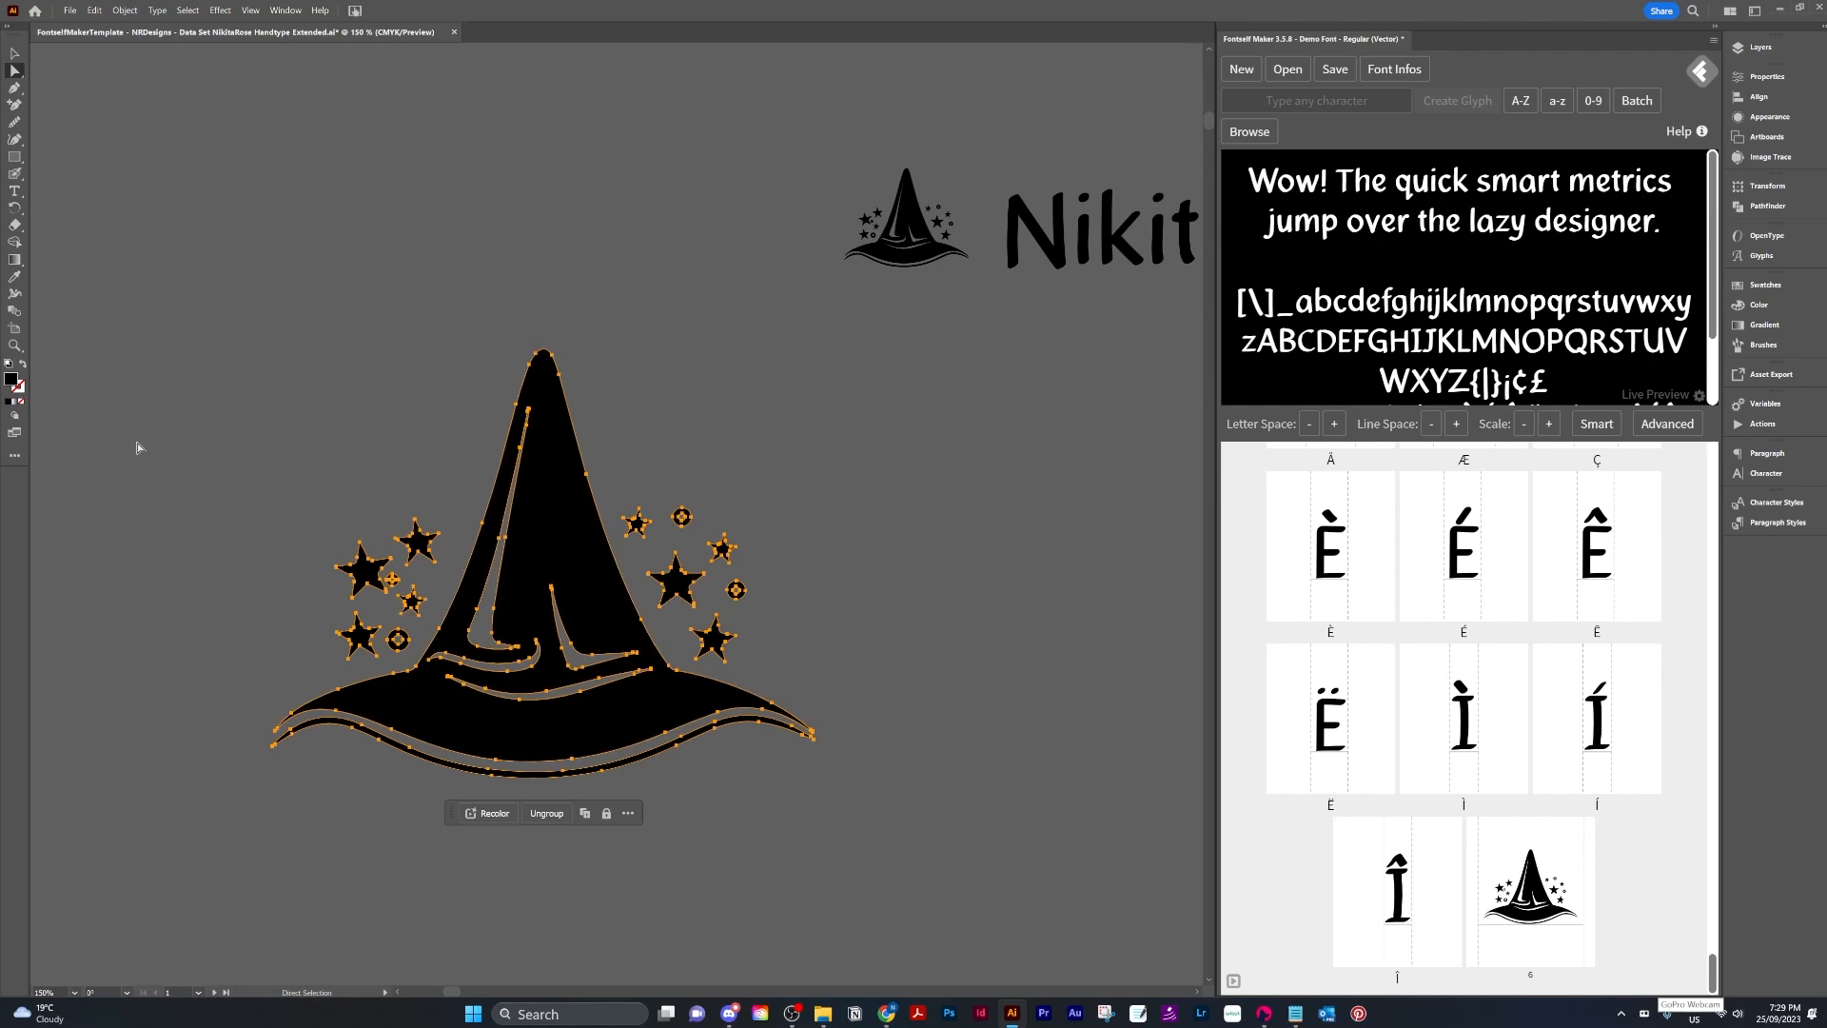
scroll(269, 725, up, 2)
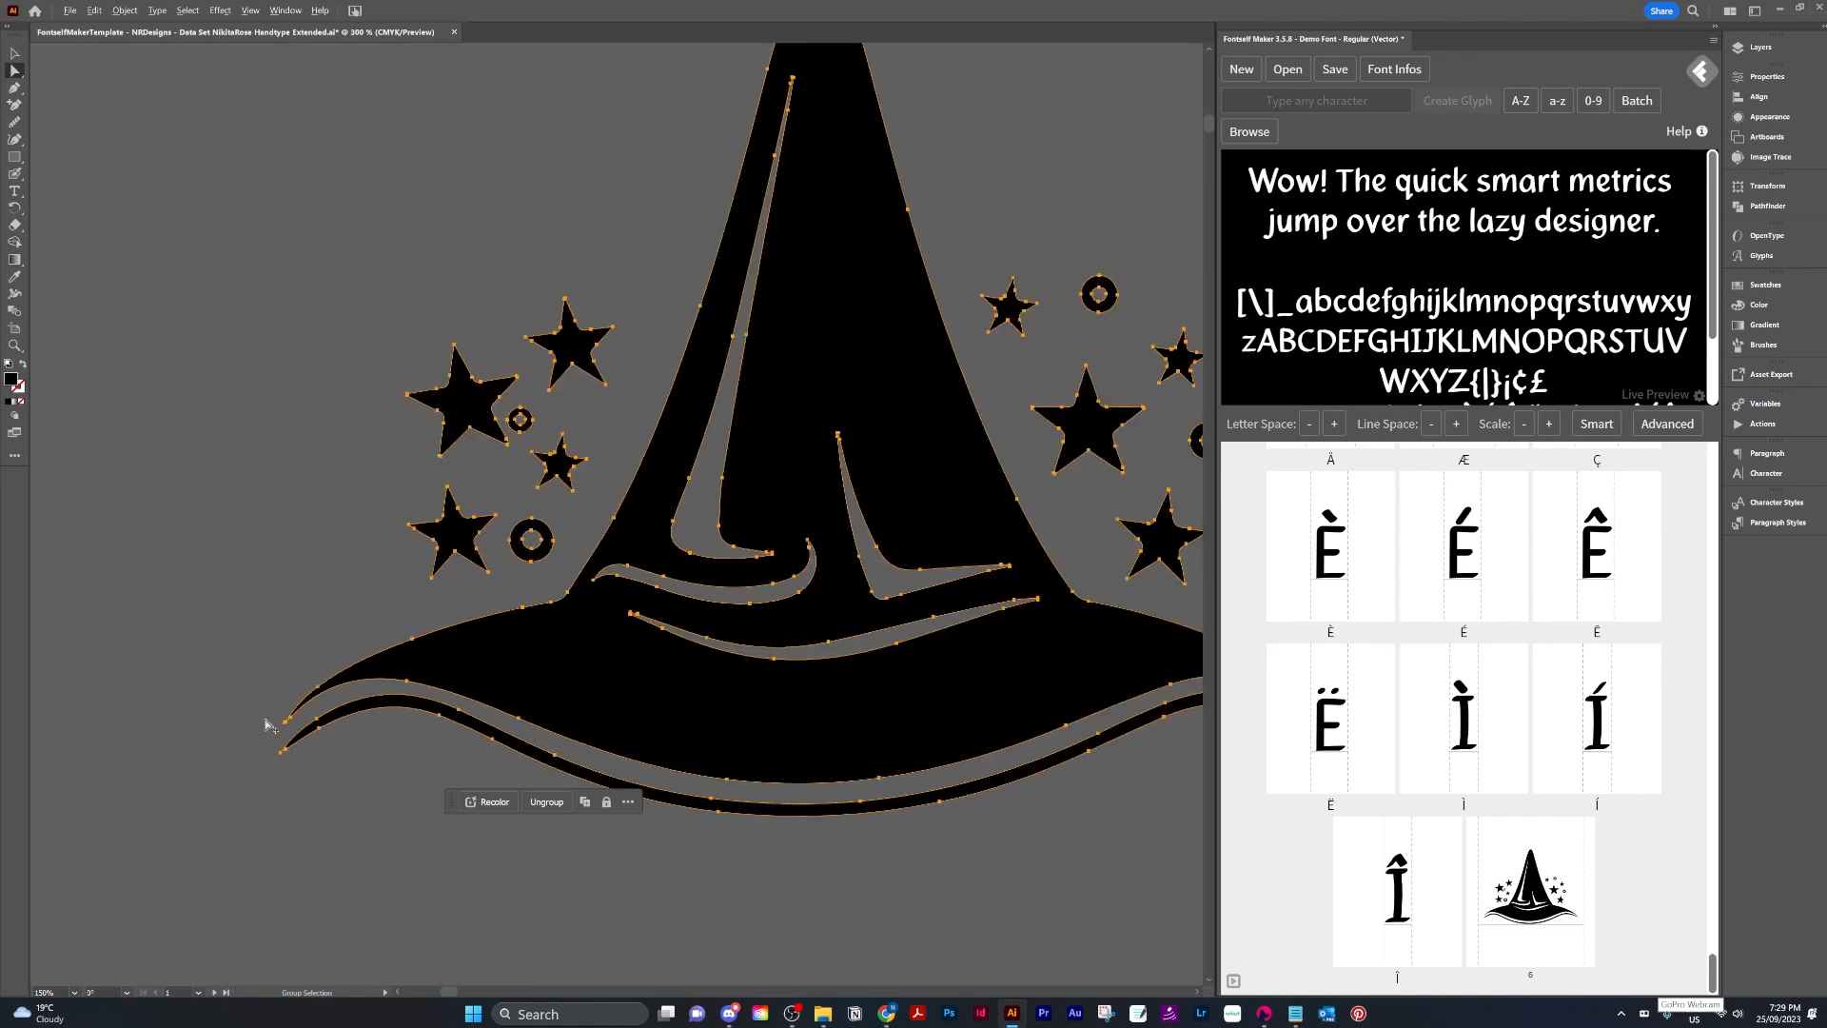
scroll(268, 725, up, 8)
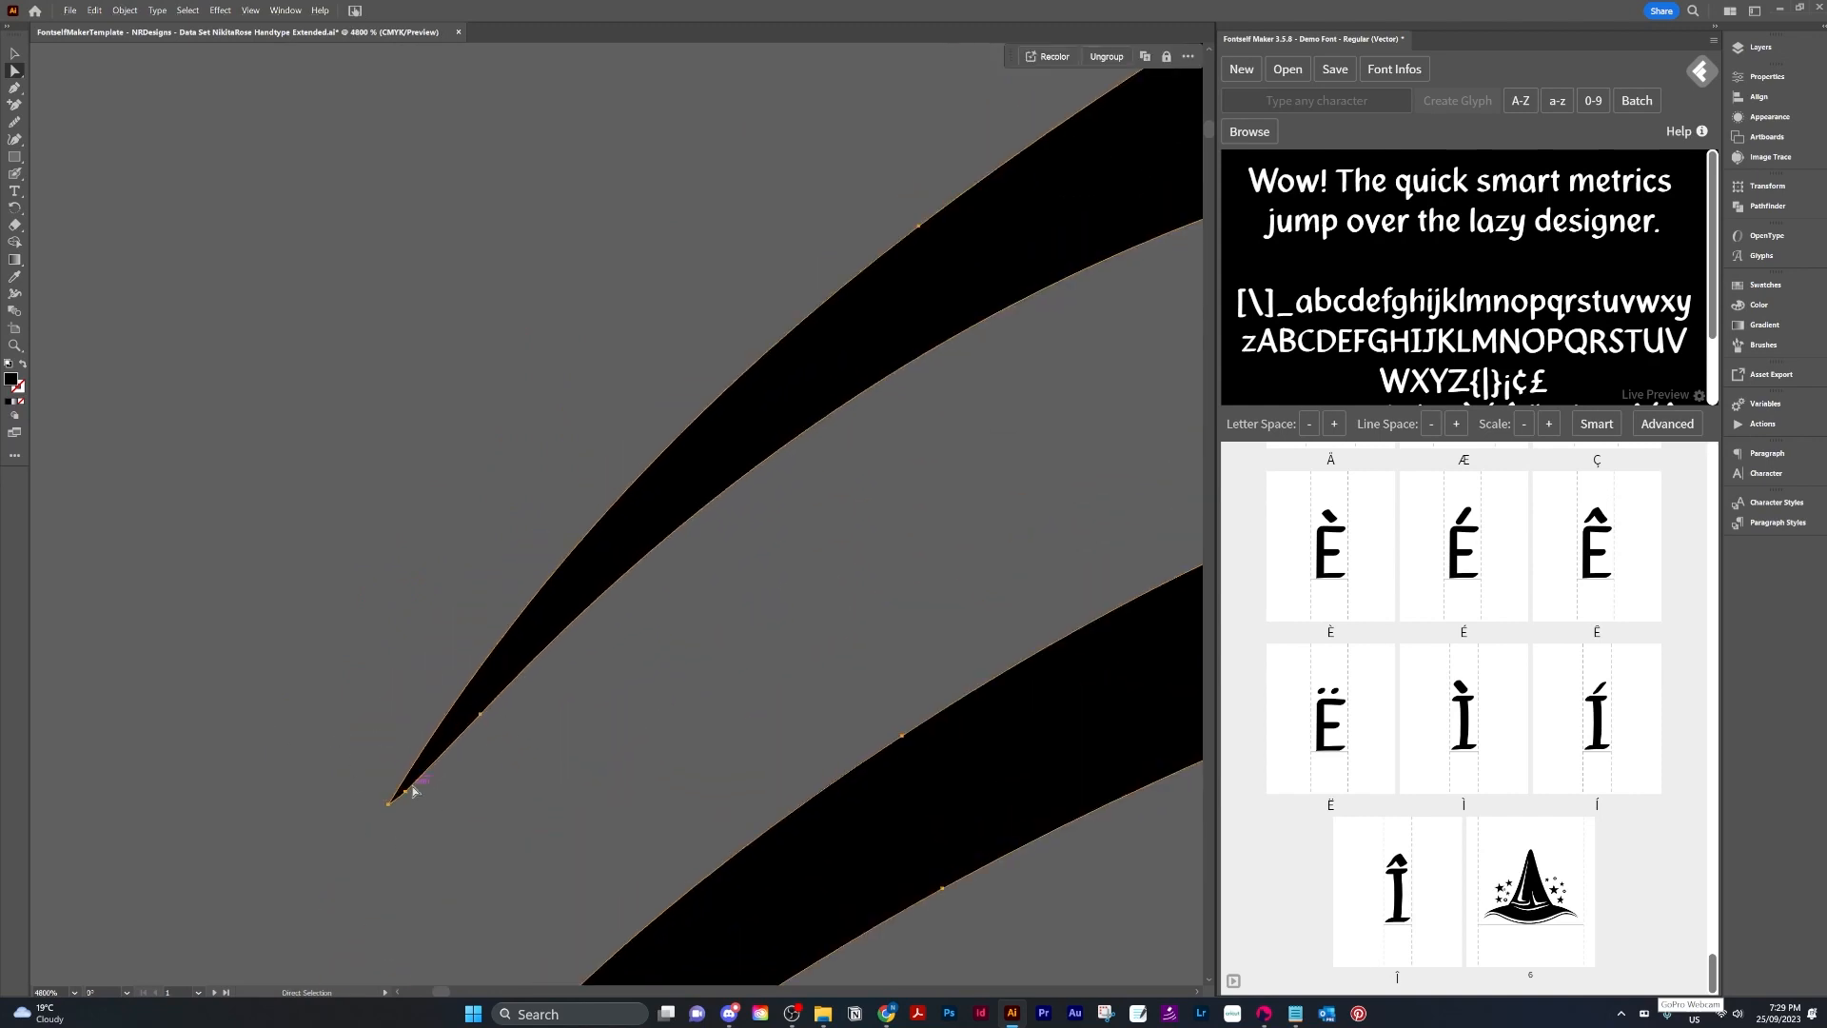
click(414, 791)
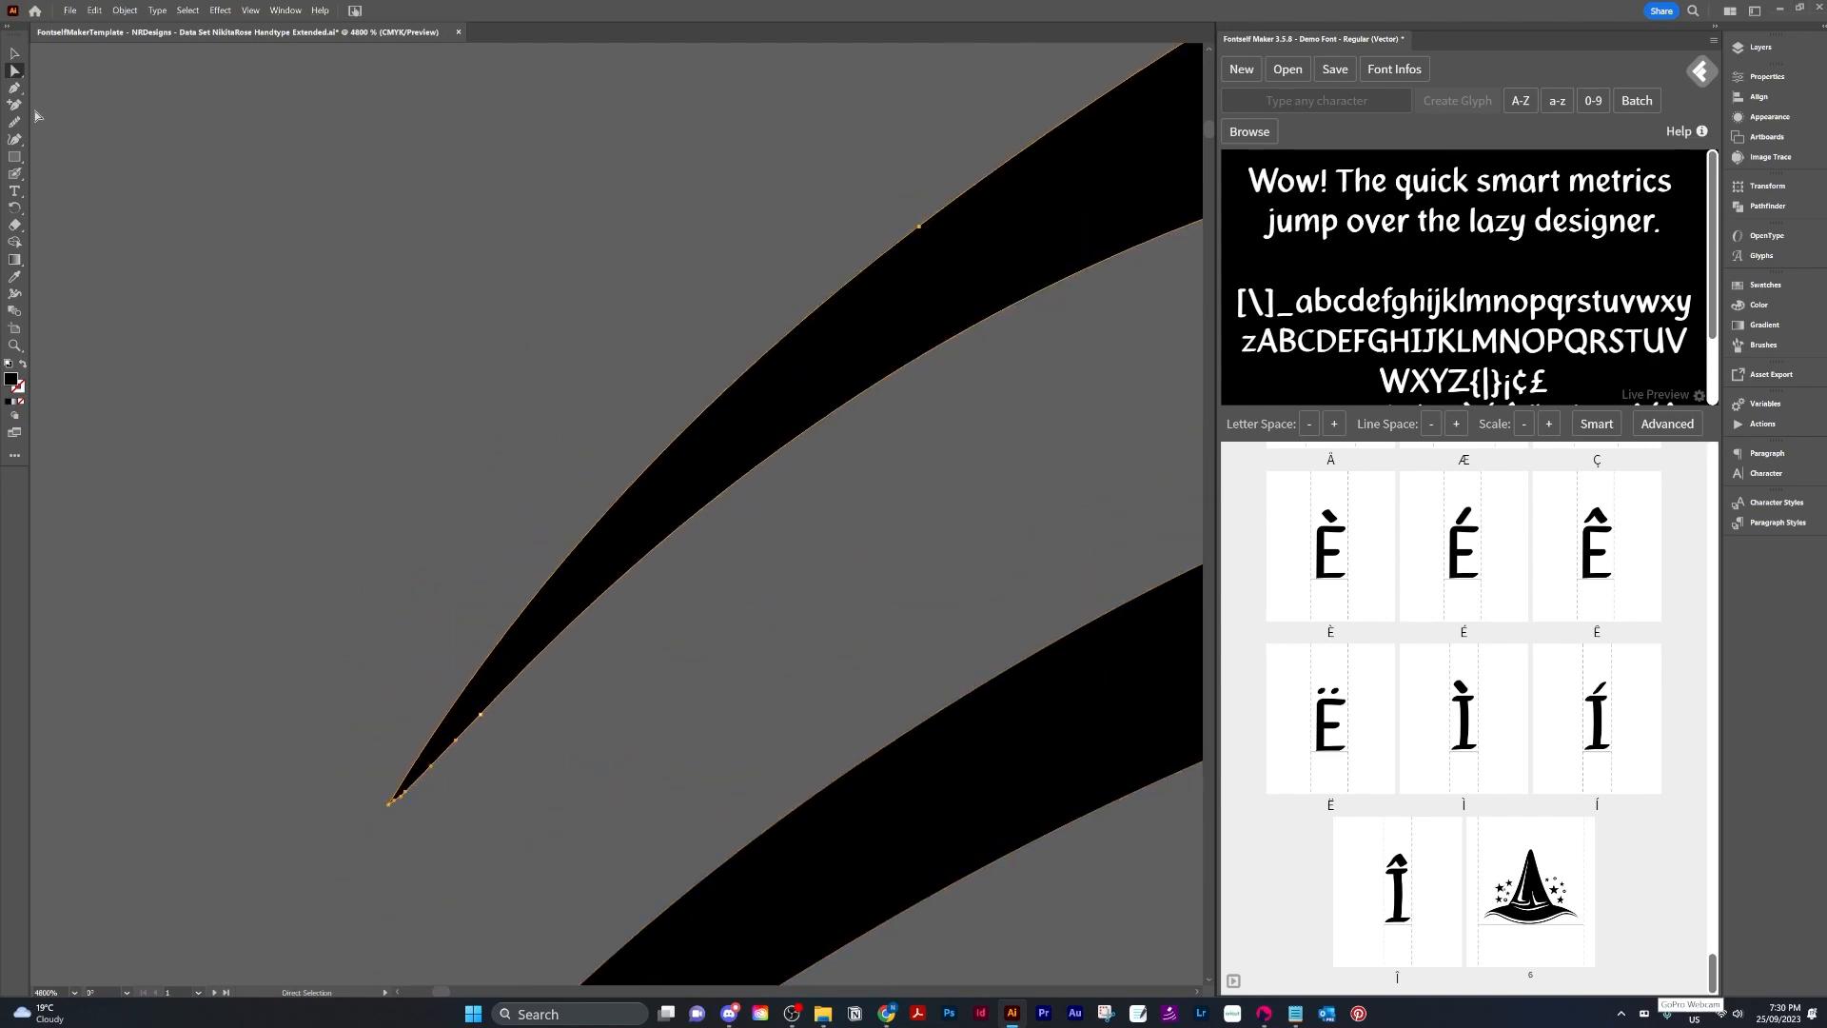
key(minus)
click(404, 793)
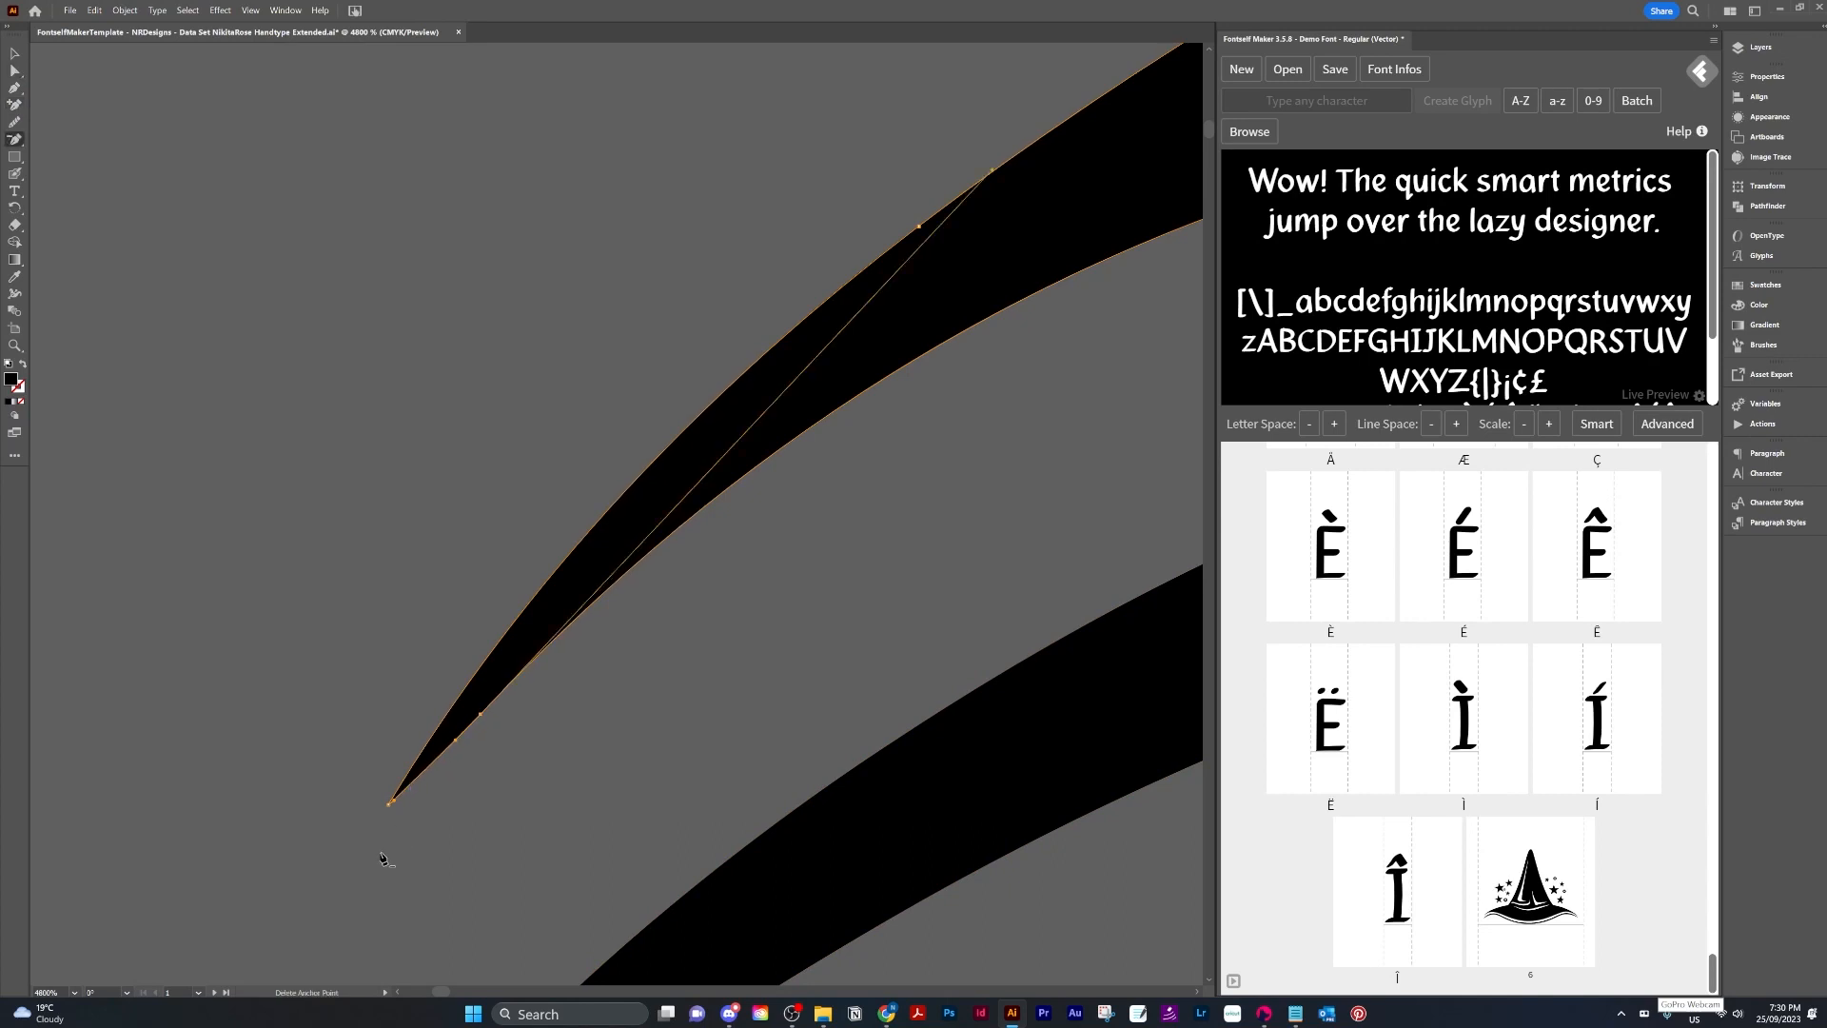
Inspect the hat's brim curves for other stray anchor points.
scroll(386, 813, down, 4)
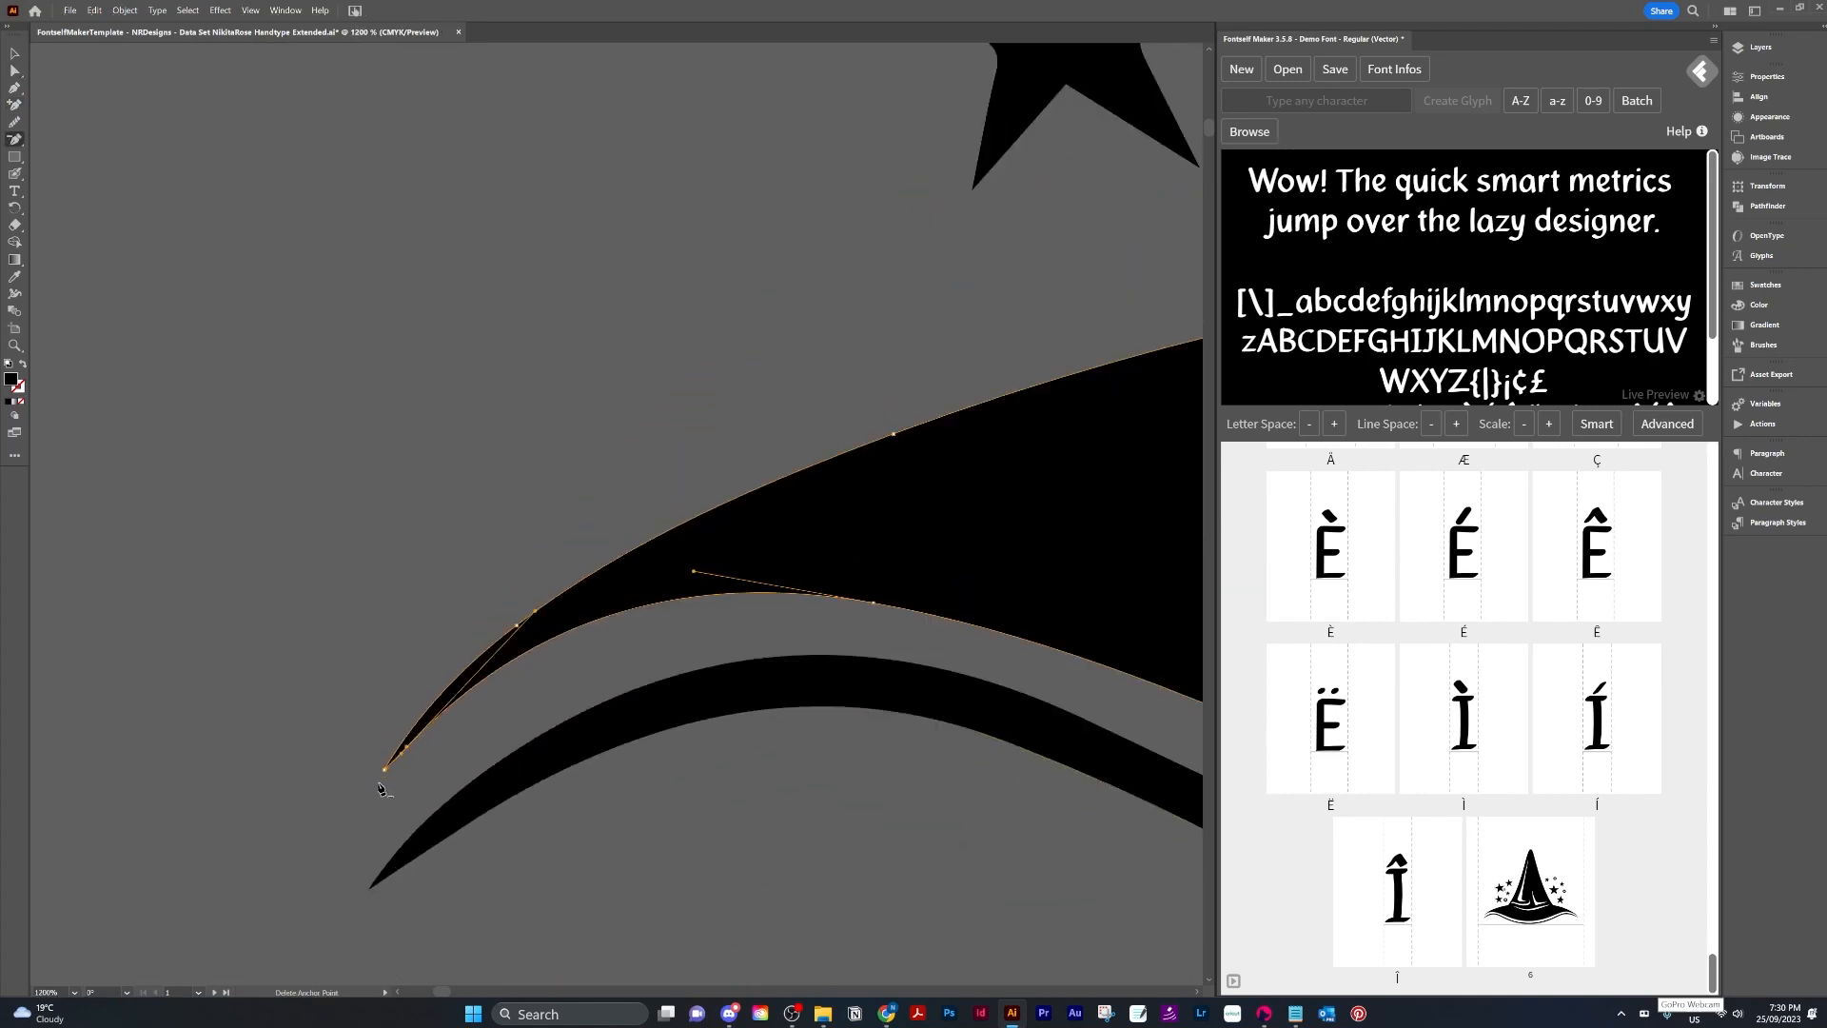
scroll(544, 592, up, 5)
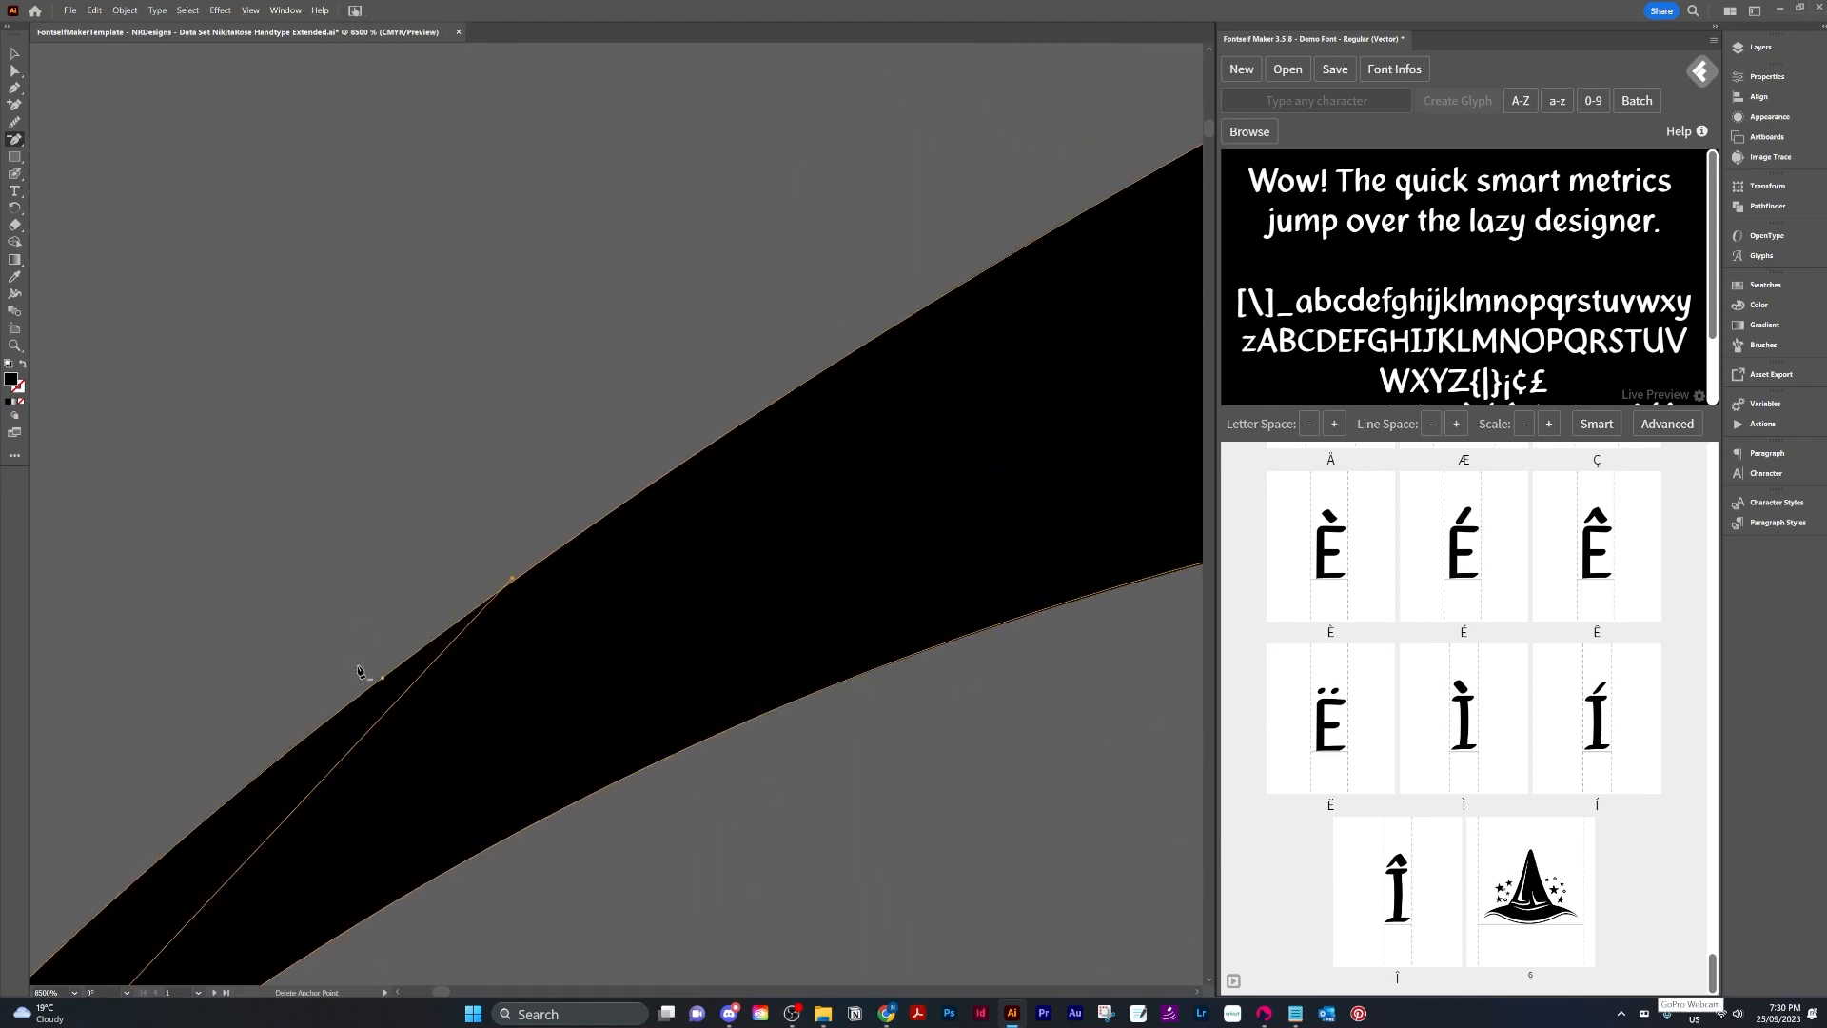
scroll(500, 628, down, 6)
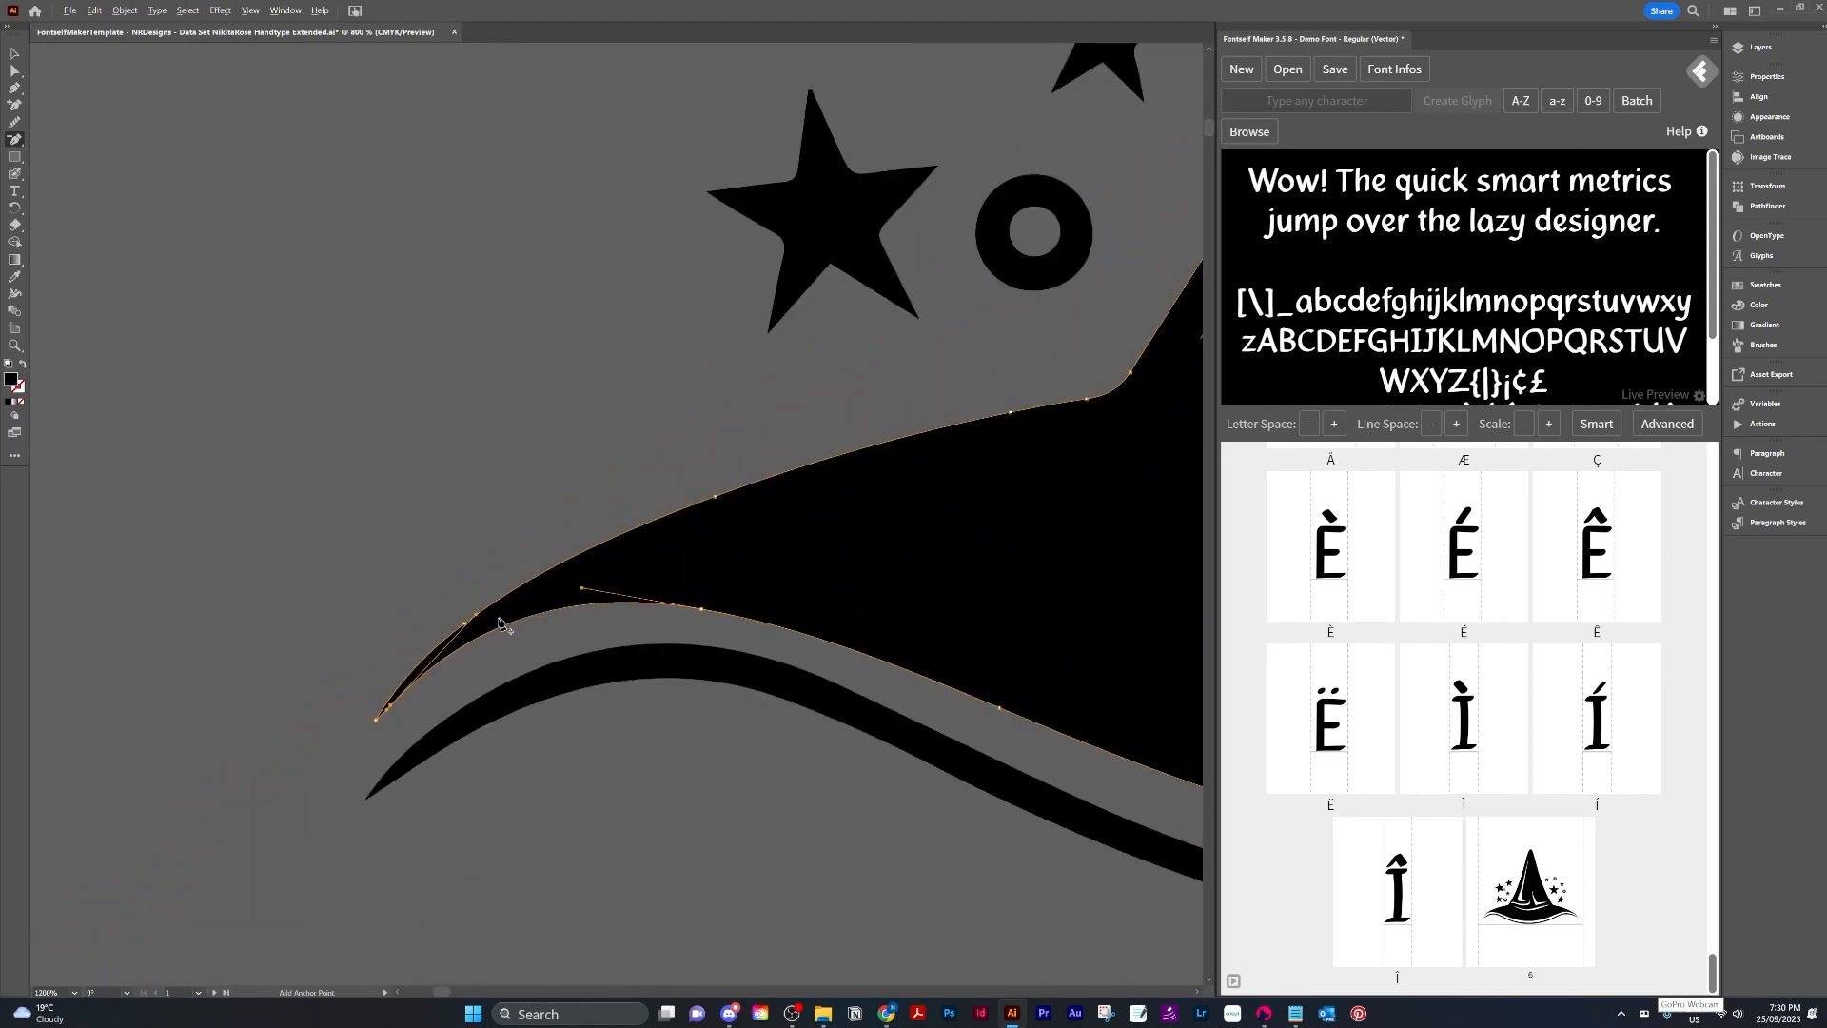
scroll(500, 624, down, 2)
key(space)
drag(937, 553, 40, 597)
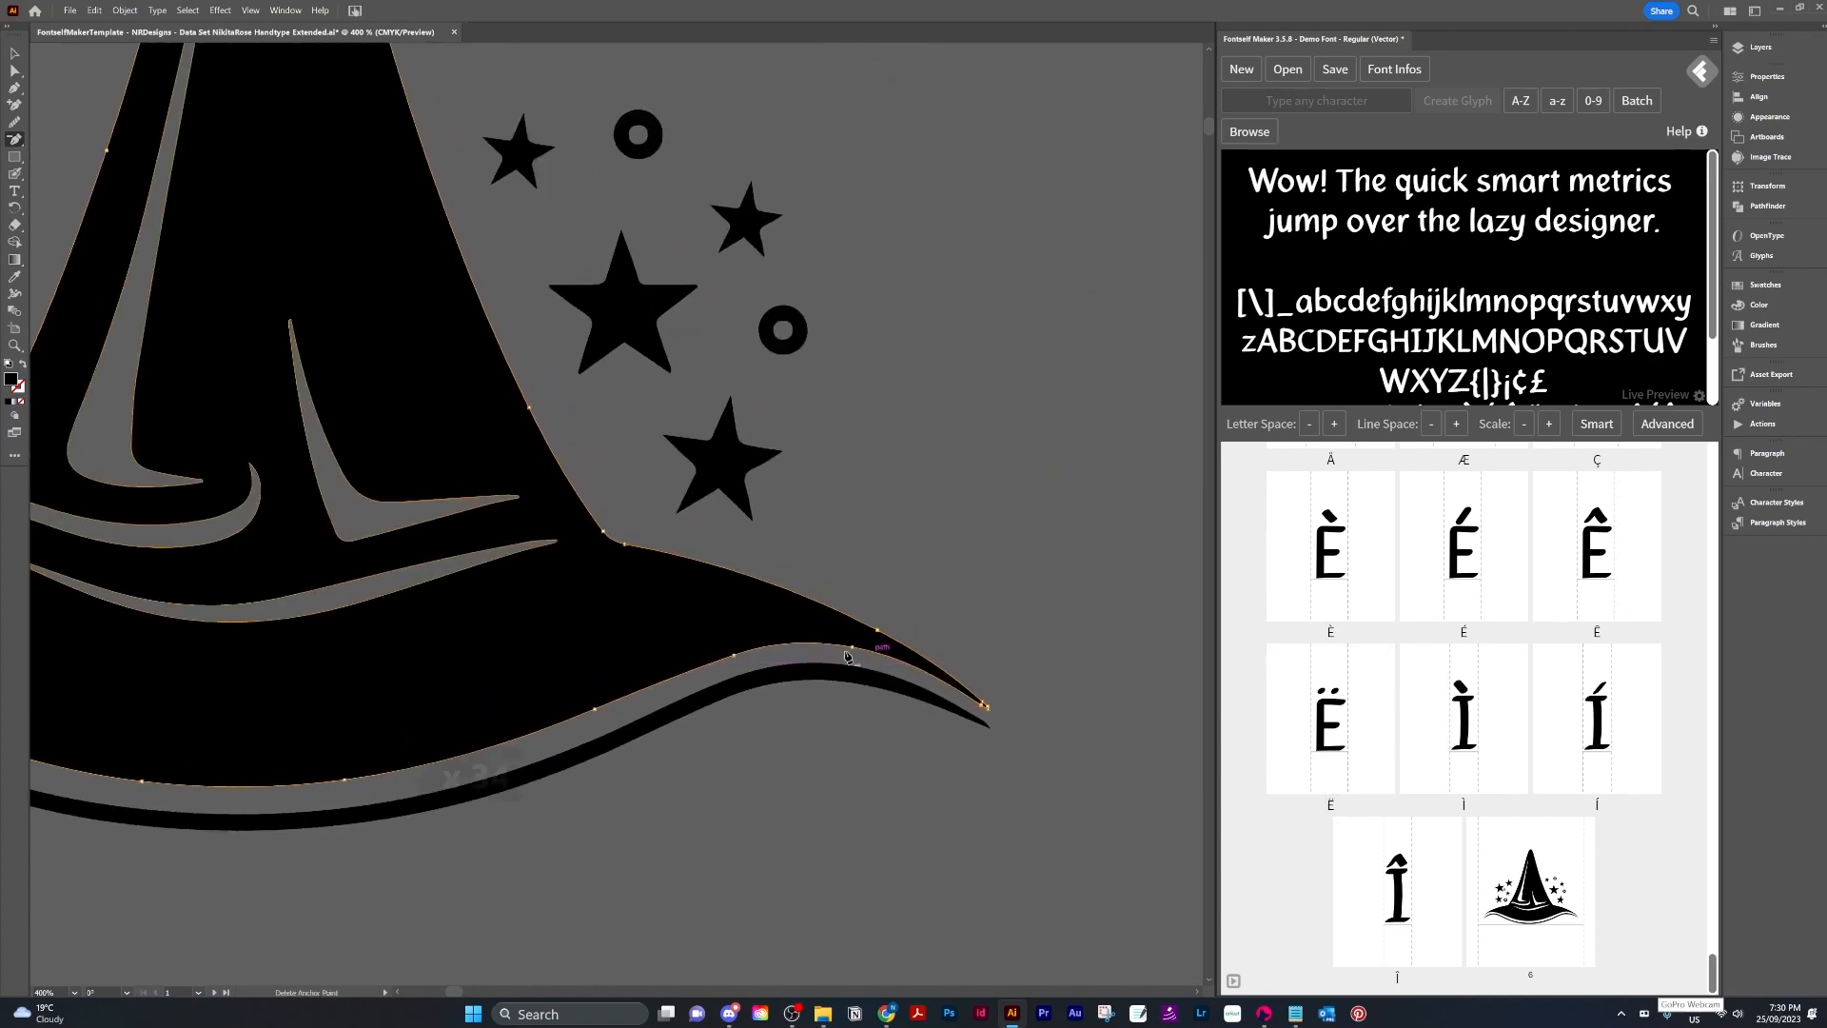
scroll(583, 620, down, 3)
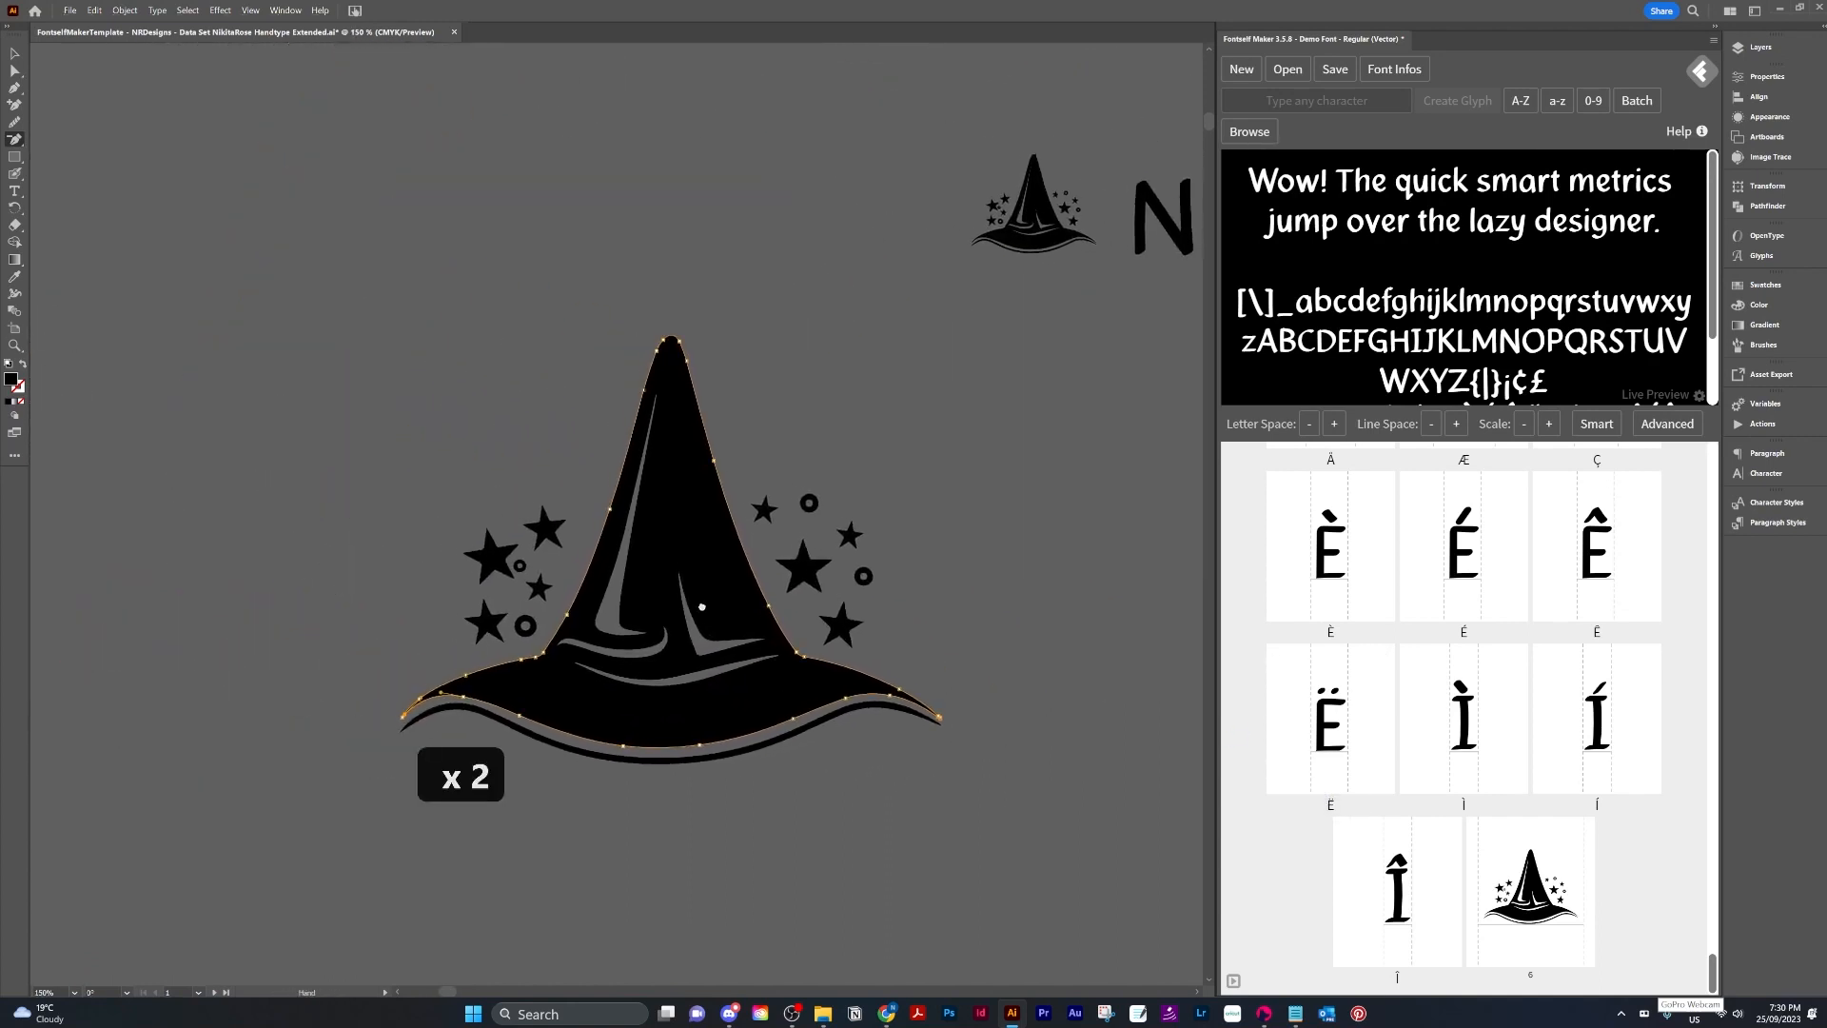
Try simplifying the wizard hat artwork's paths, testing the Simplify curve between 0% and 100%.
click(14, 54)
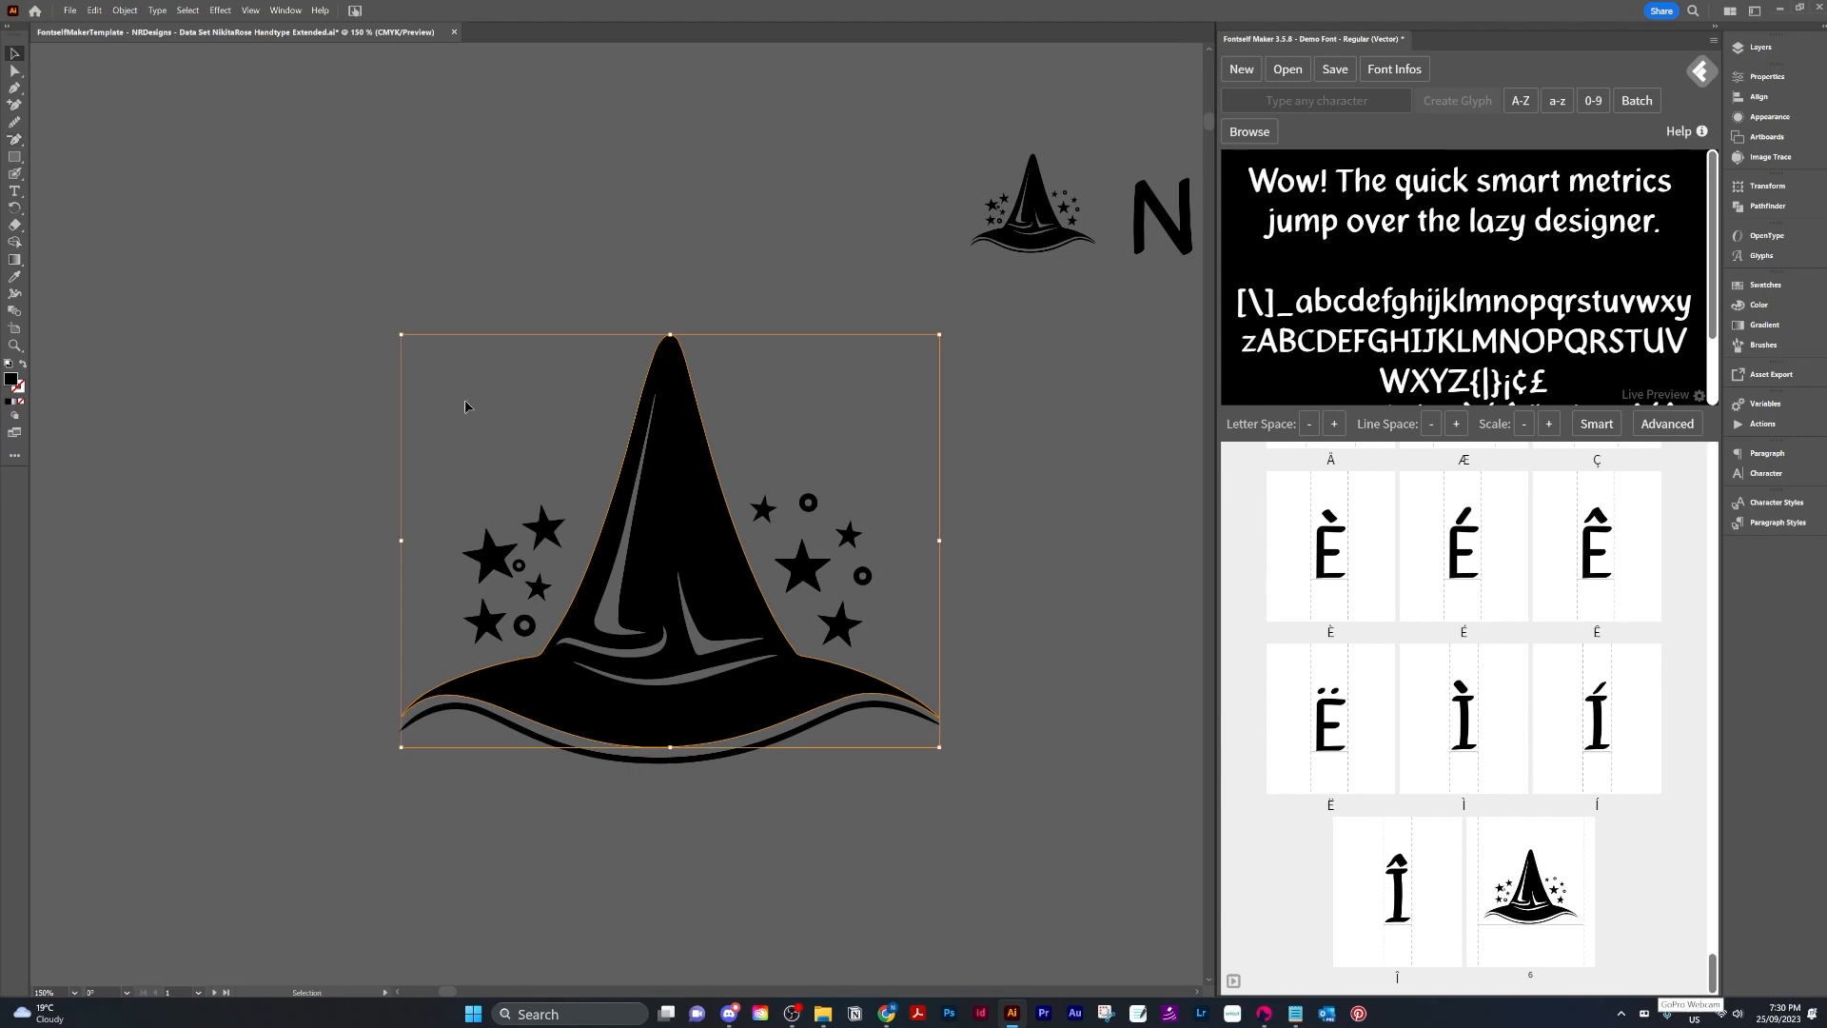
drag(302, 290, 864, 854)
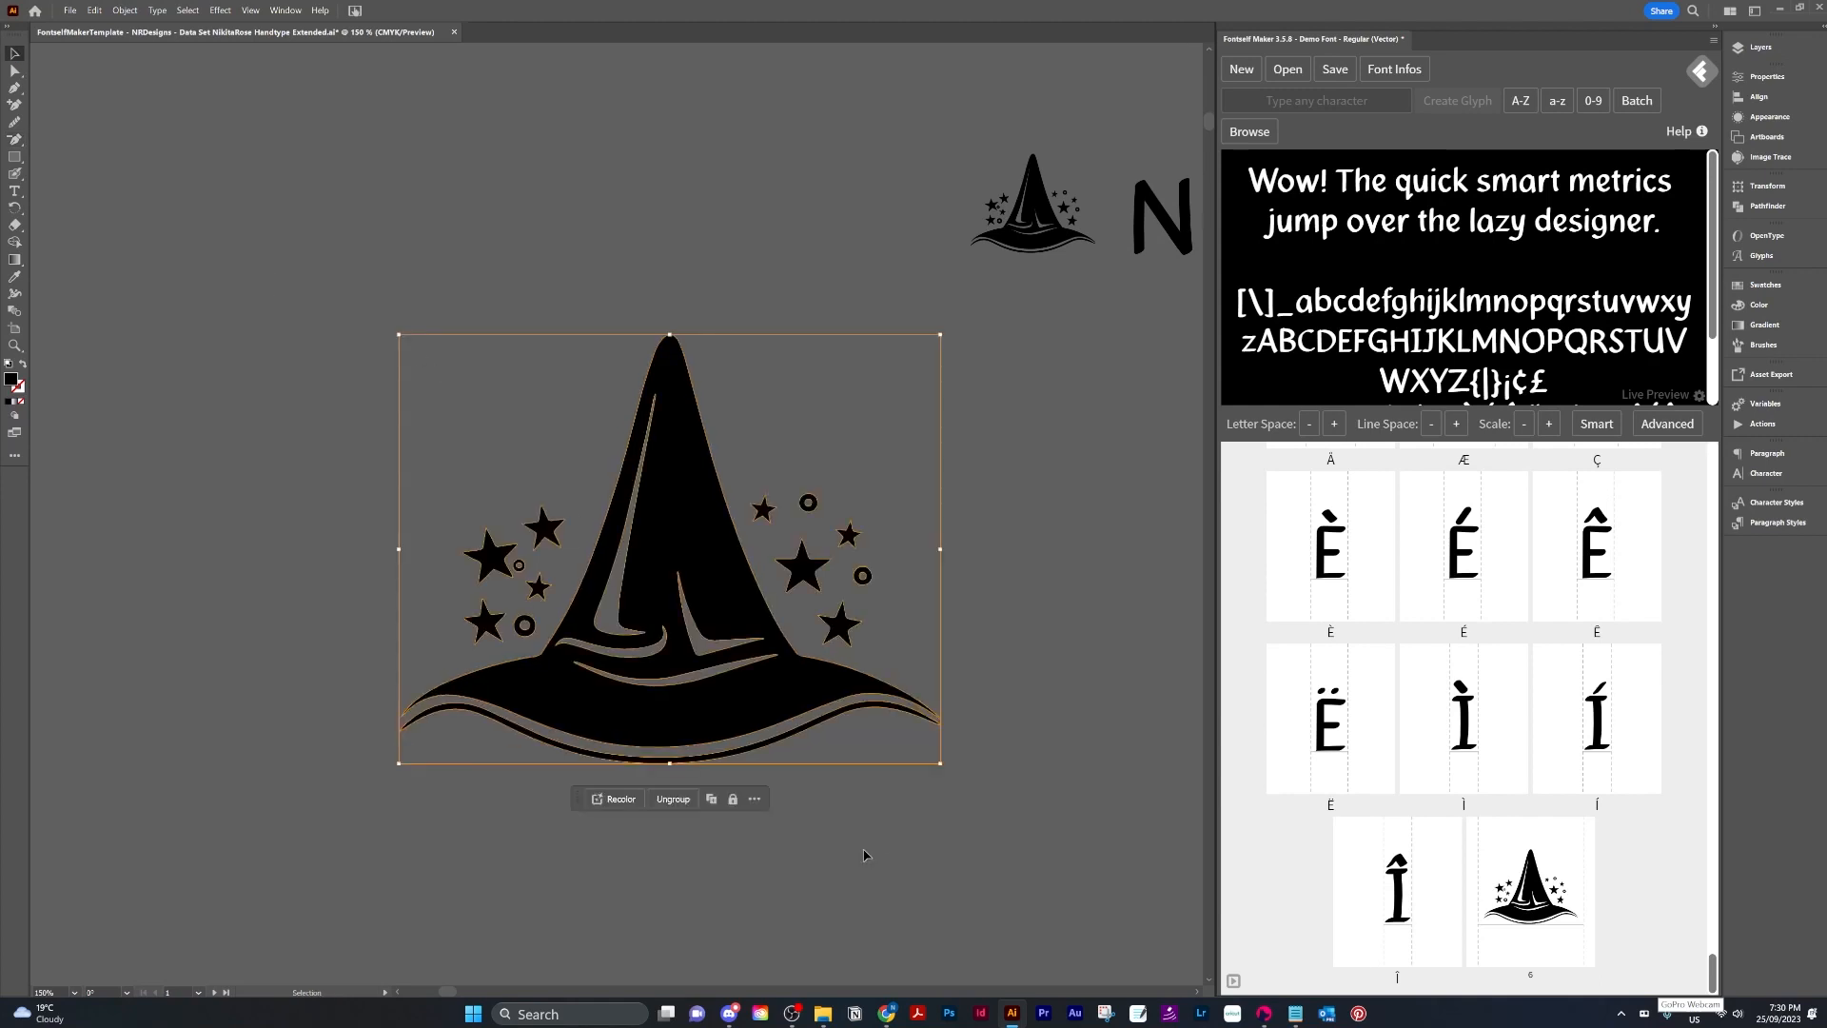
click(126, 11)
mouse_move(219, 466)
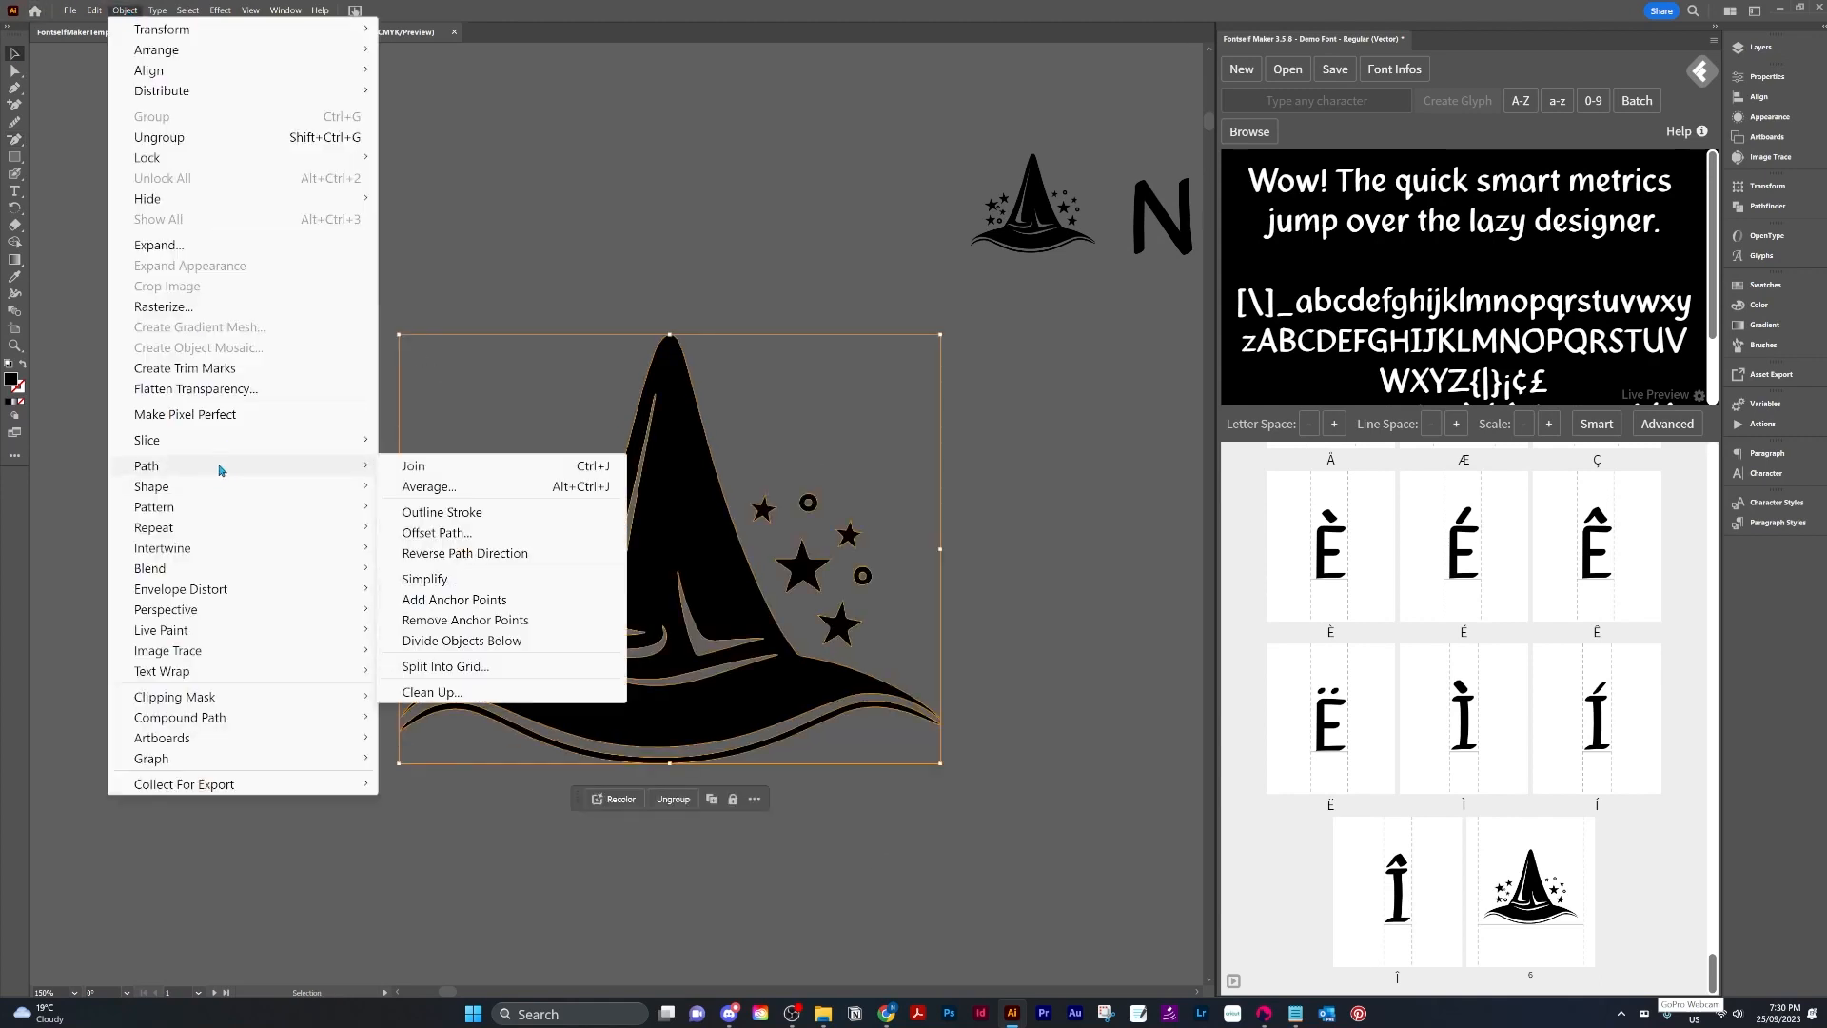
click(518, 582)
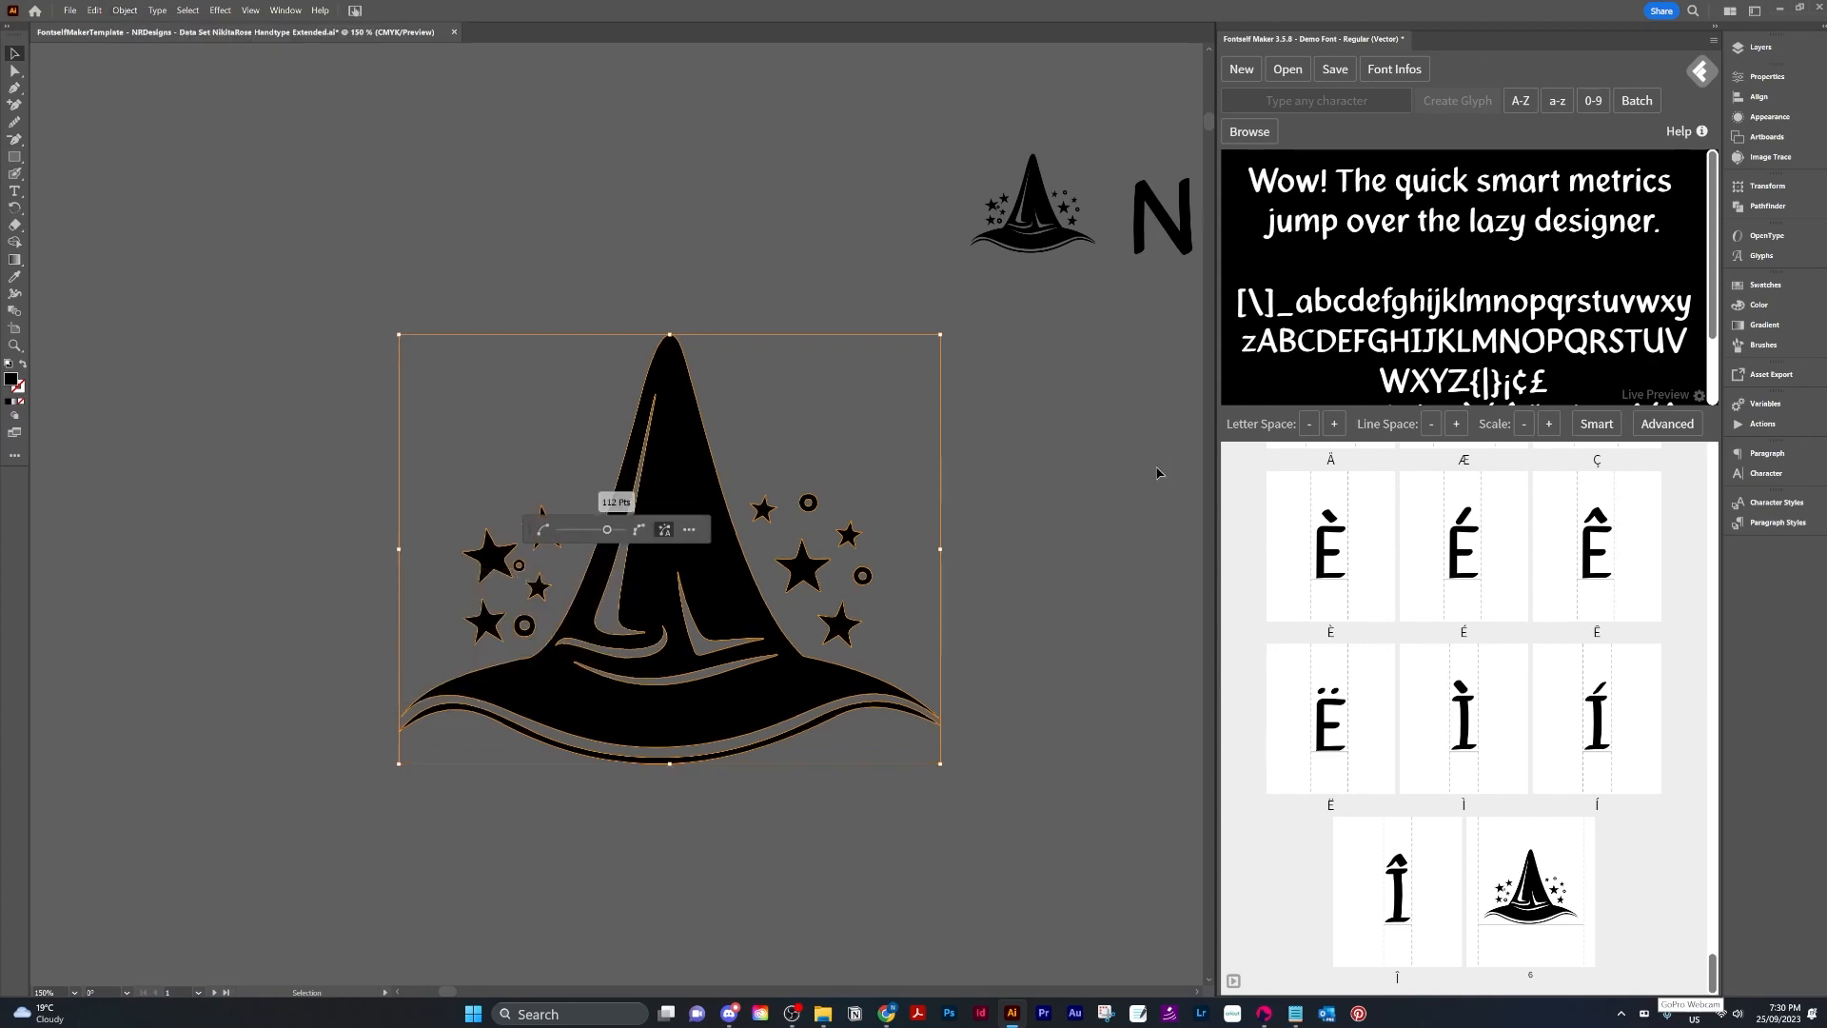
click(689, 529)
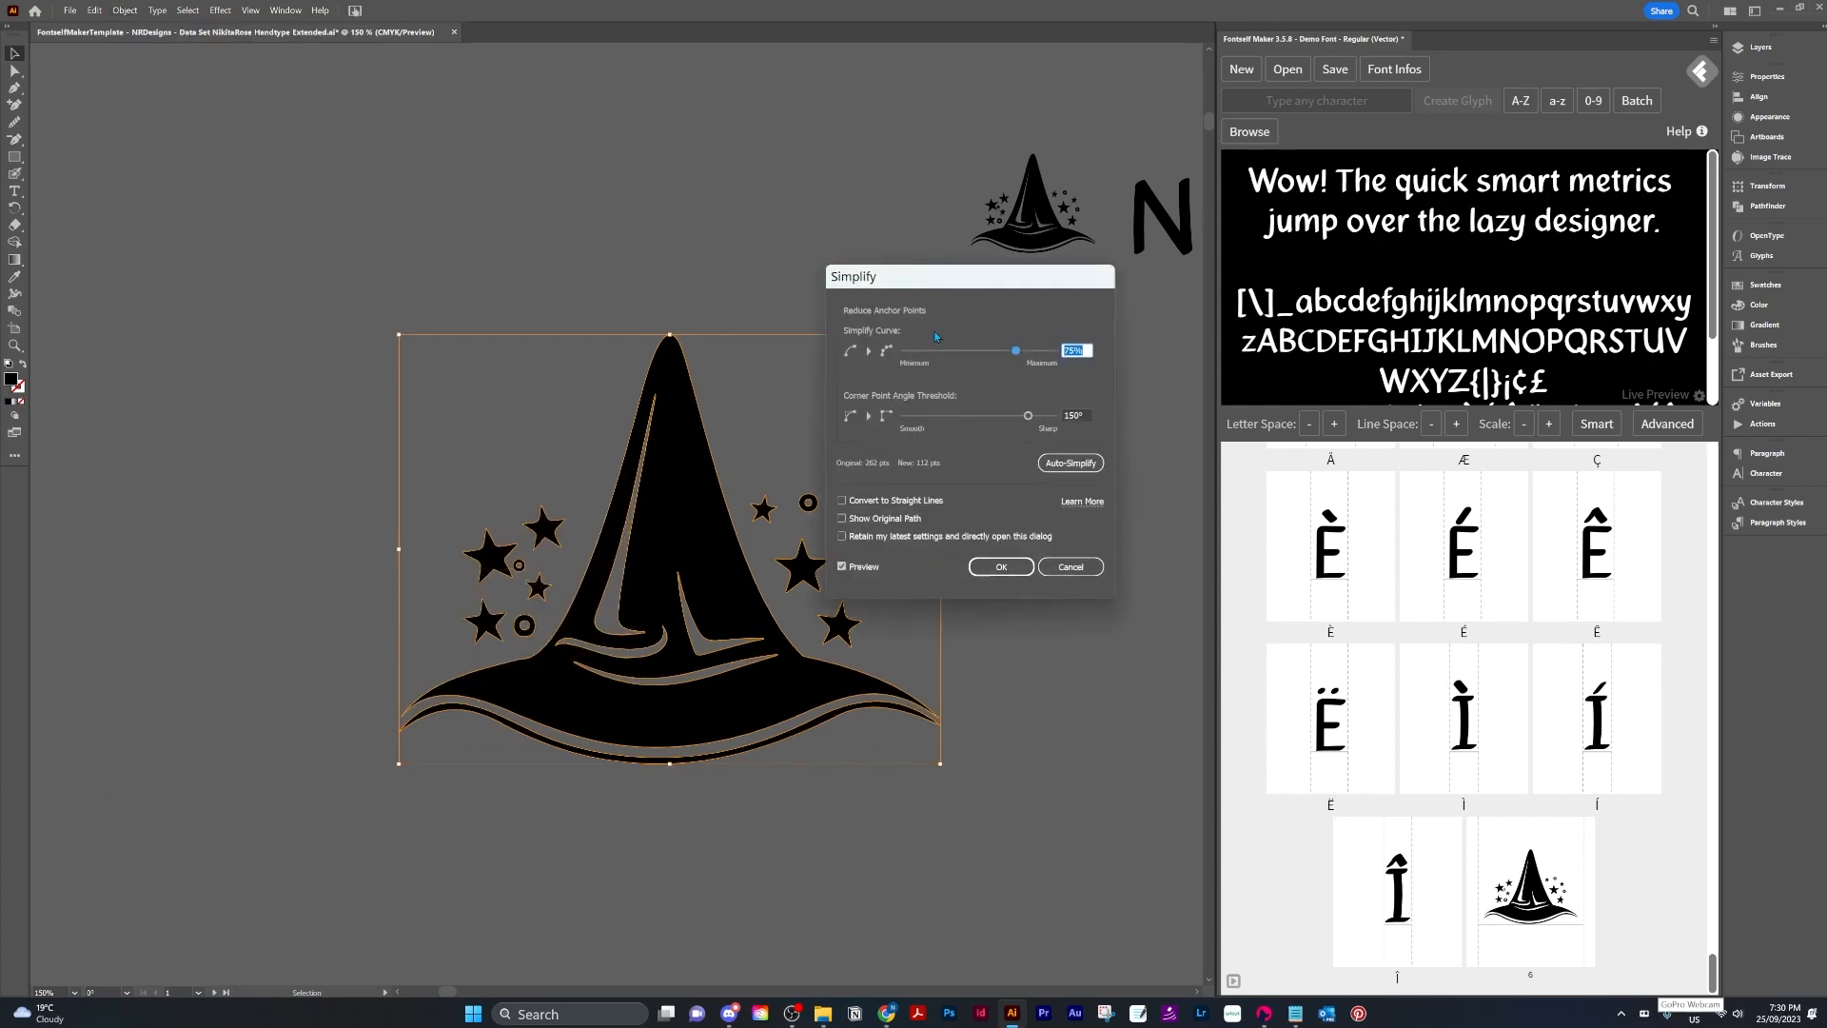
drag(949, 273, 987, 378)
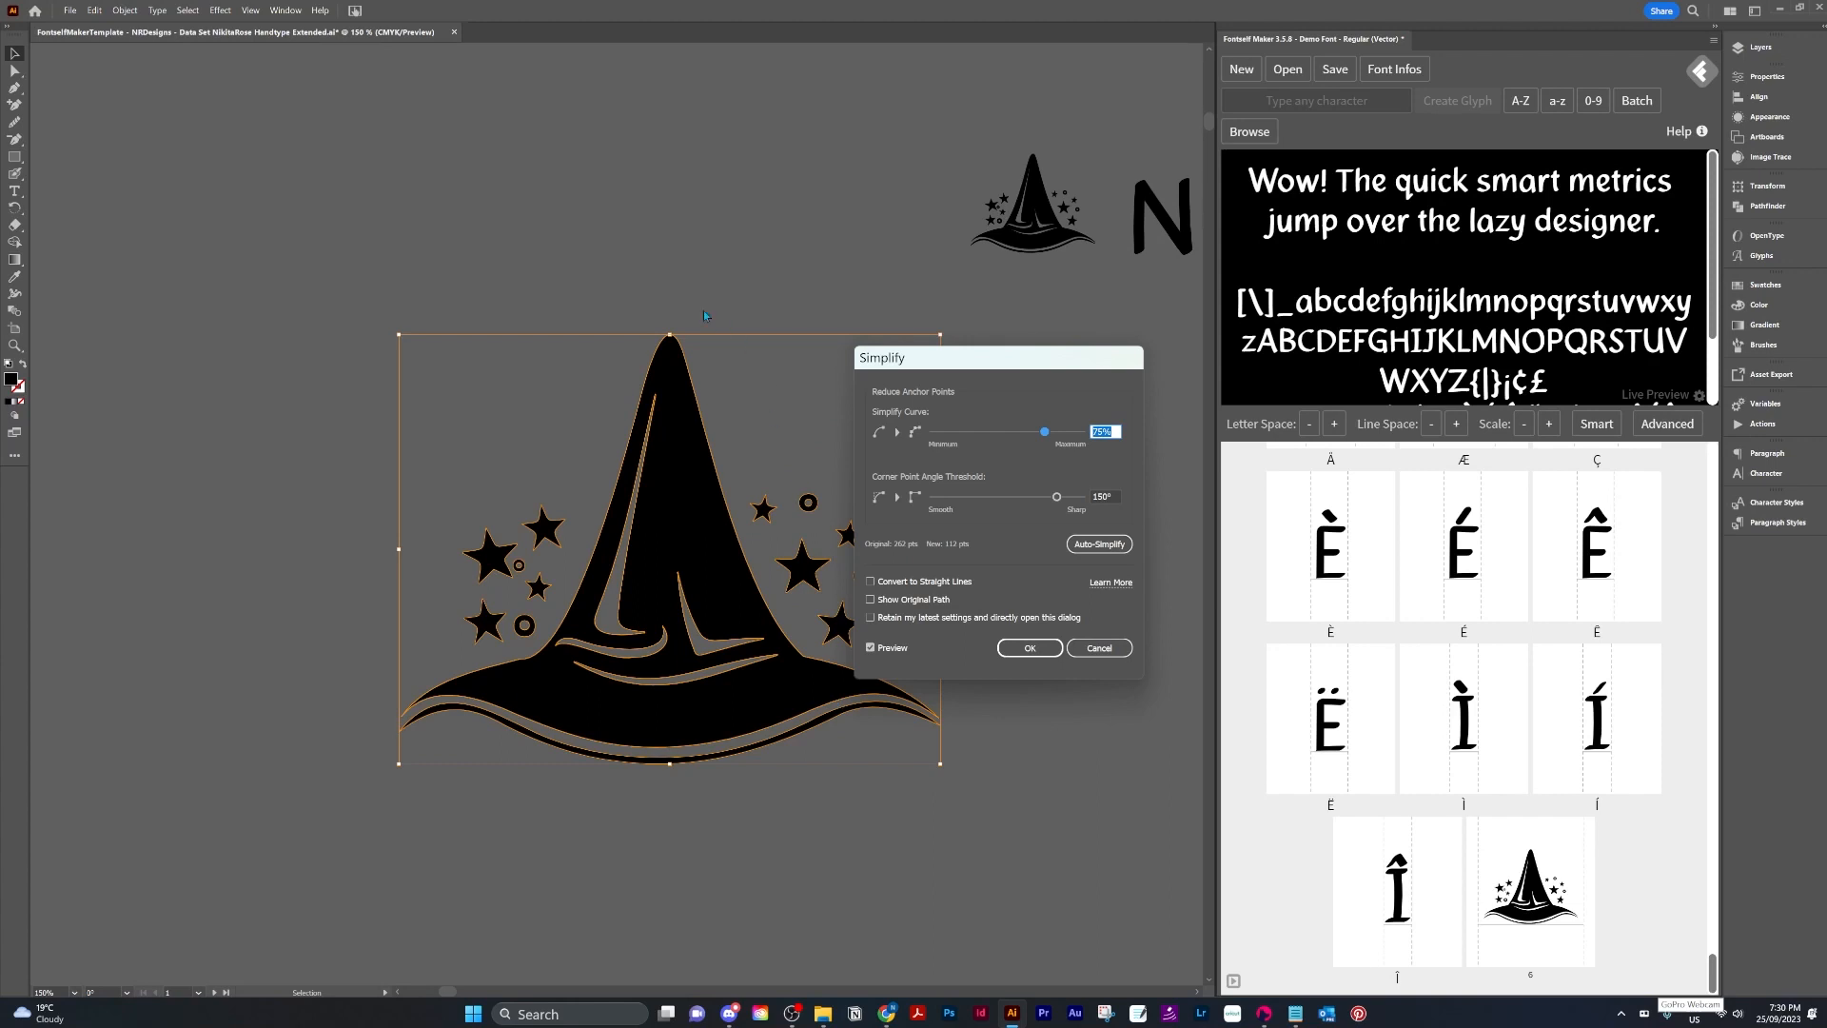
drag(1036, 368, 1147, 393)
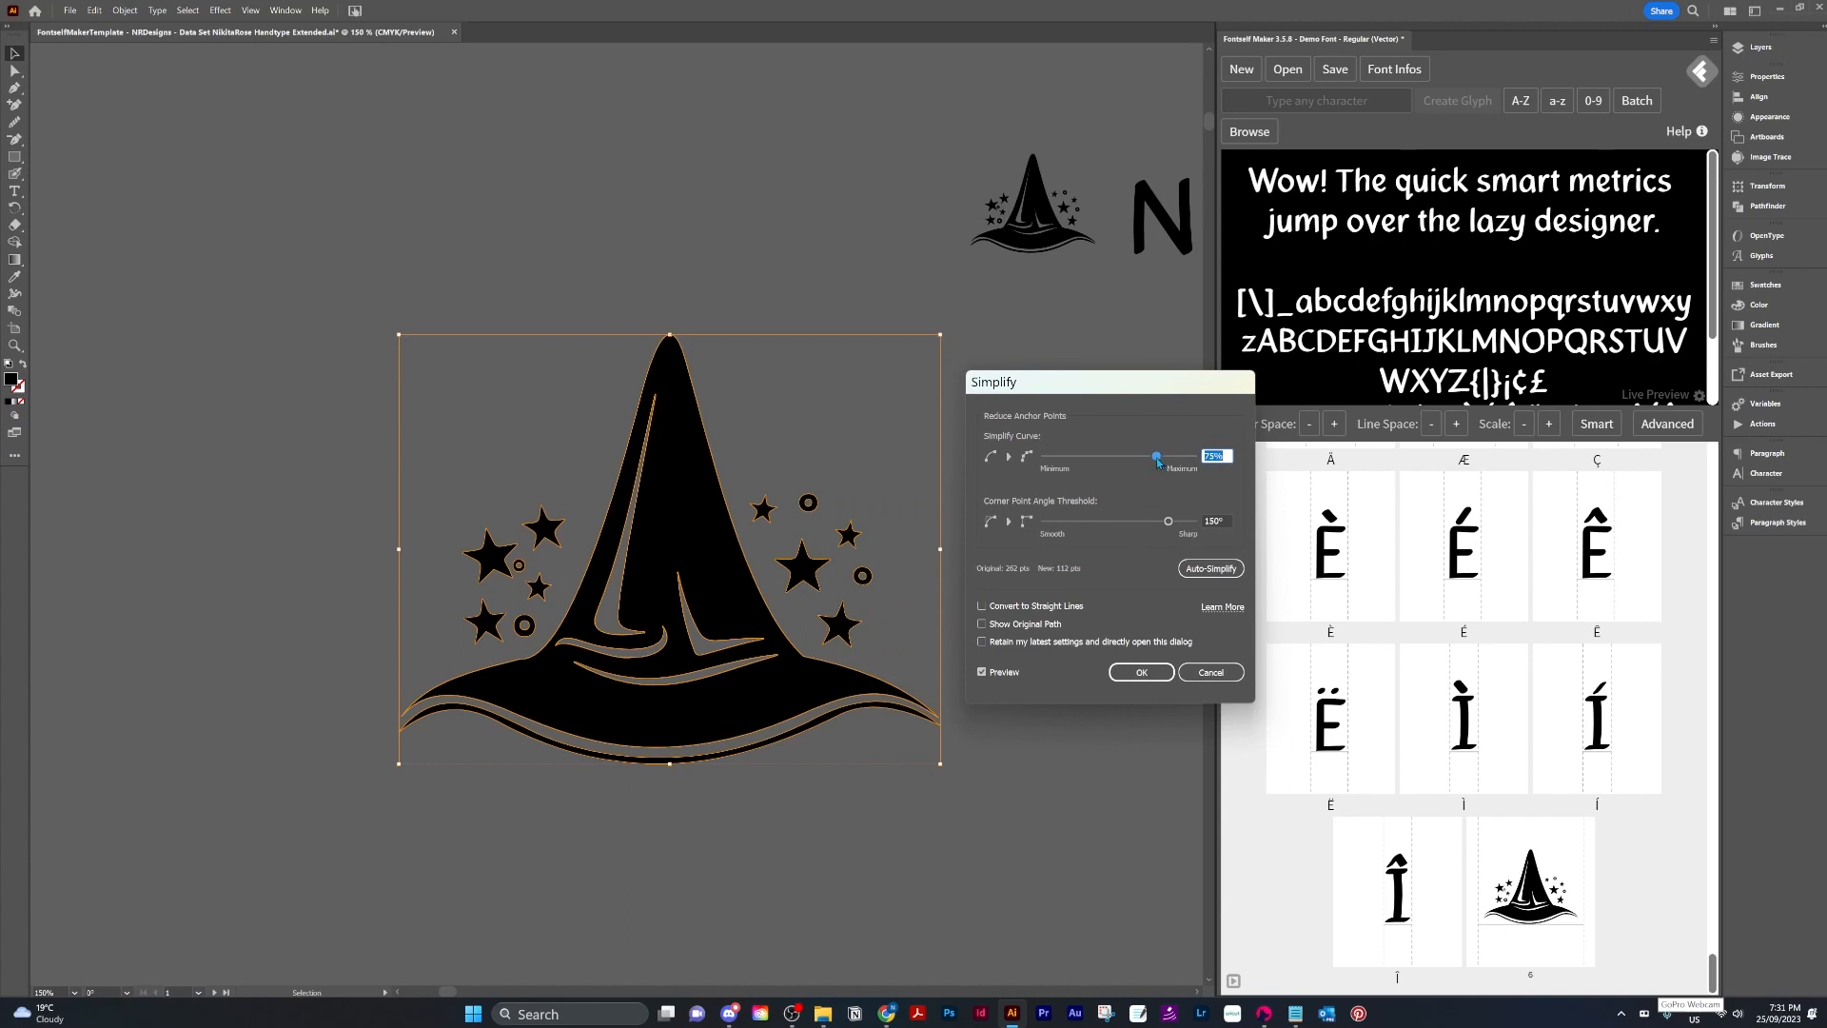
drag(1157, 458, 1228, 455)
drag(1193, 456, 971, 480)
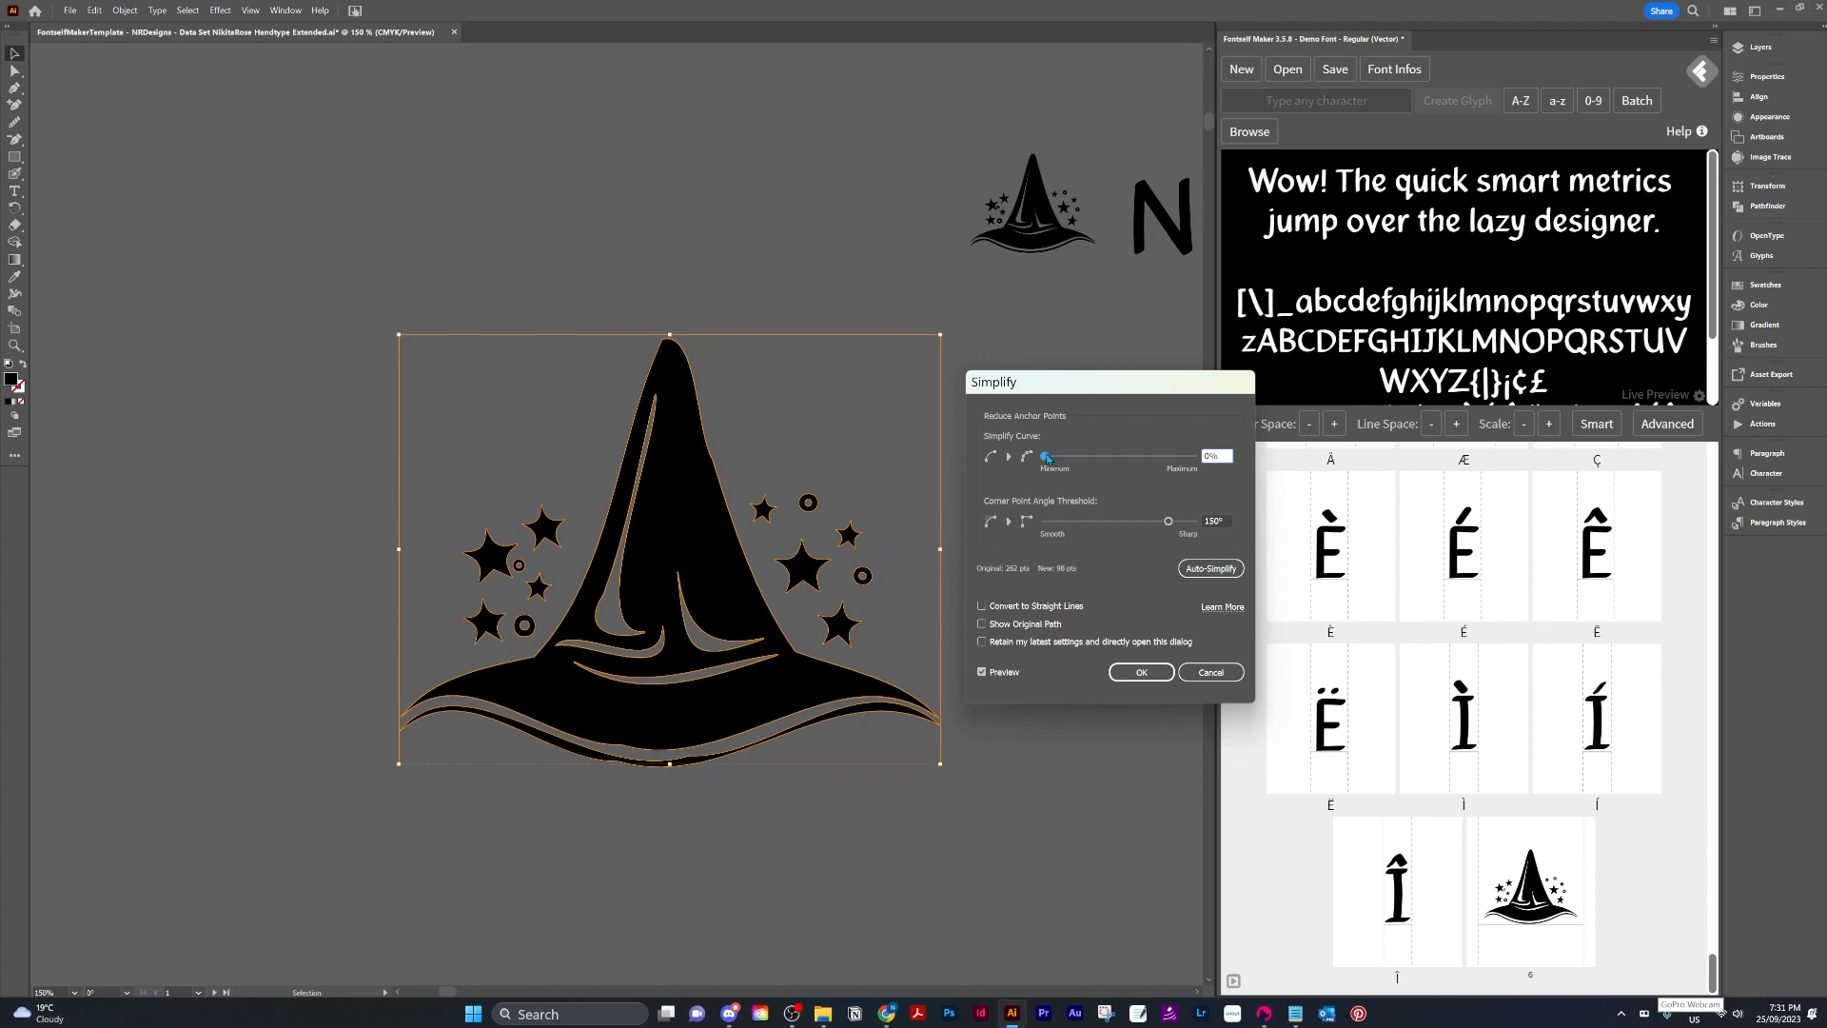
drag(1119, 459, 1313, 477)
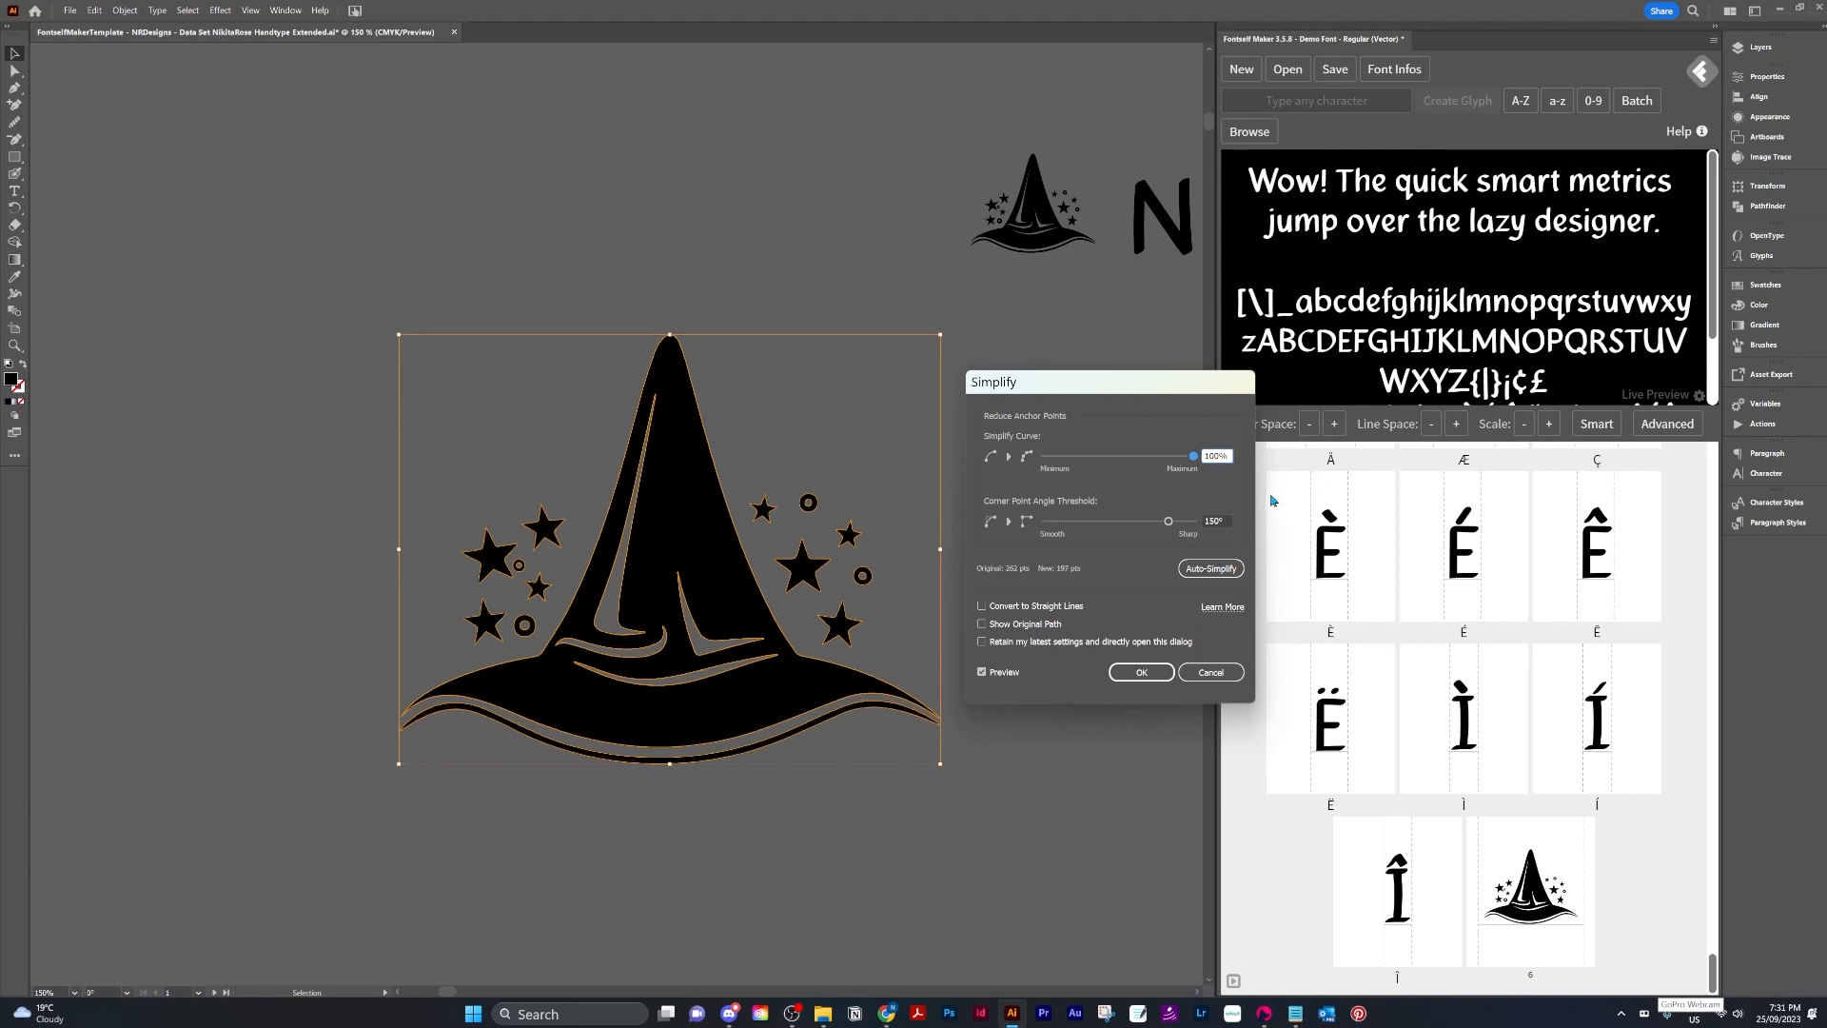
click(1195, 464)
drag(1195, 463, 773, 470)
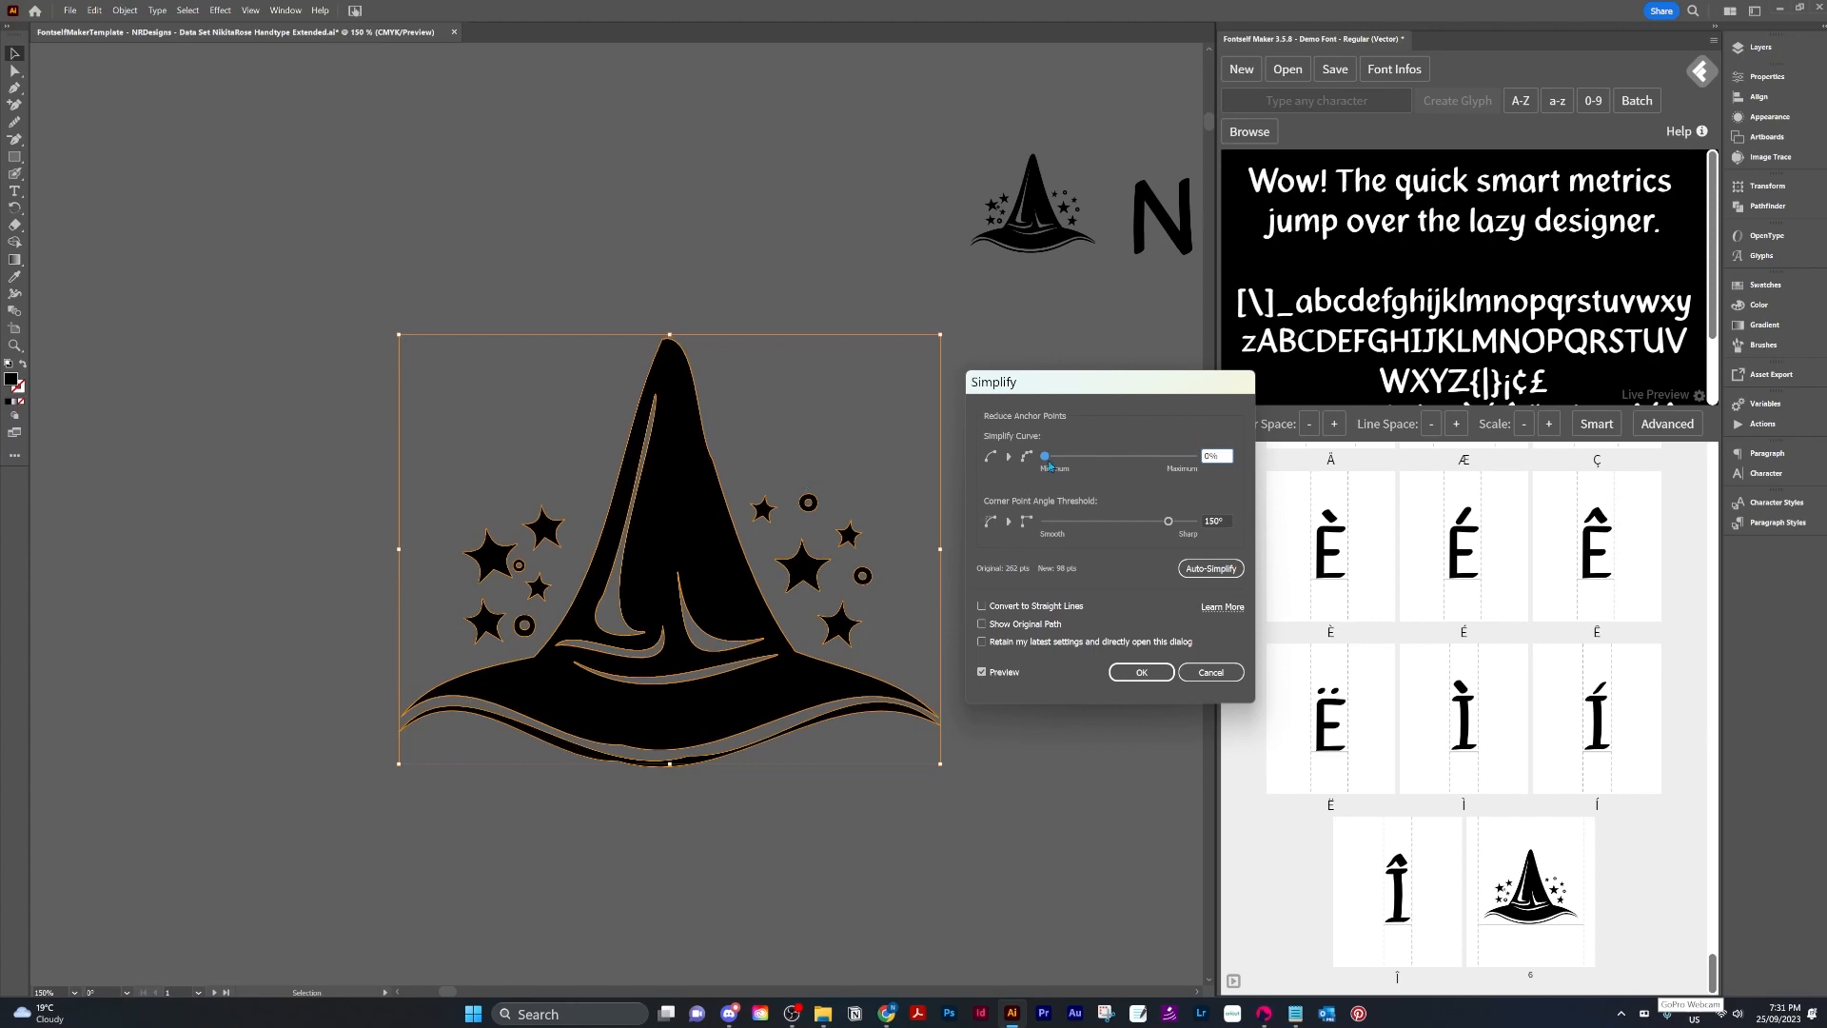
drag(1049, 466, 1246, 496)
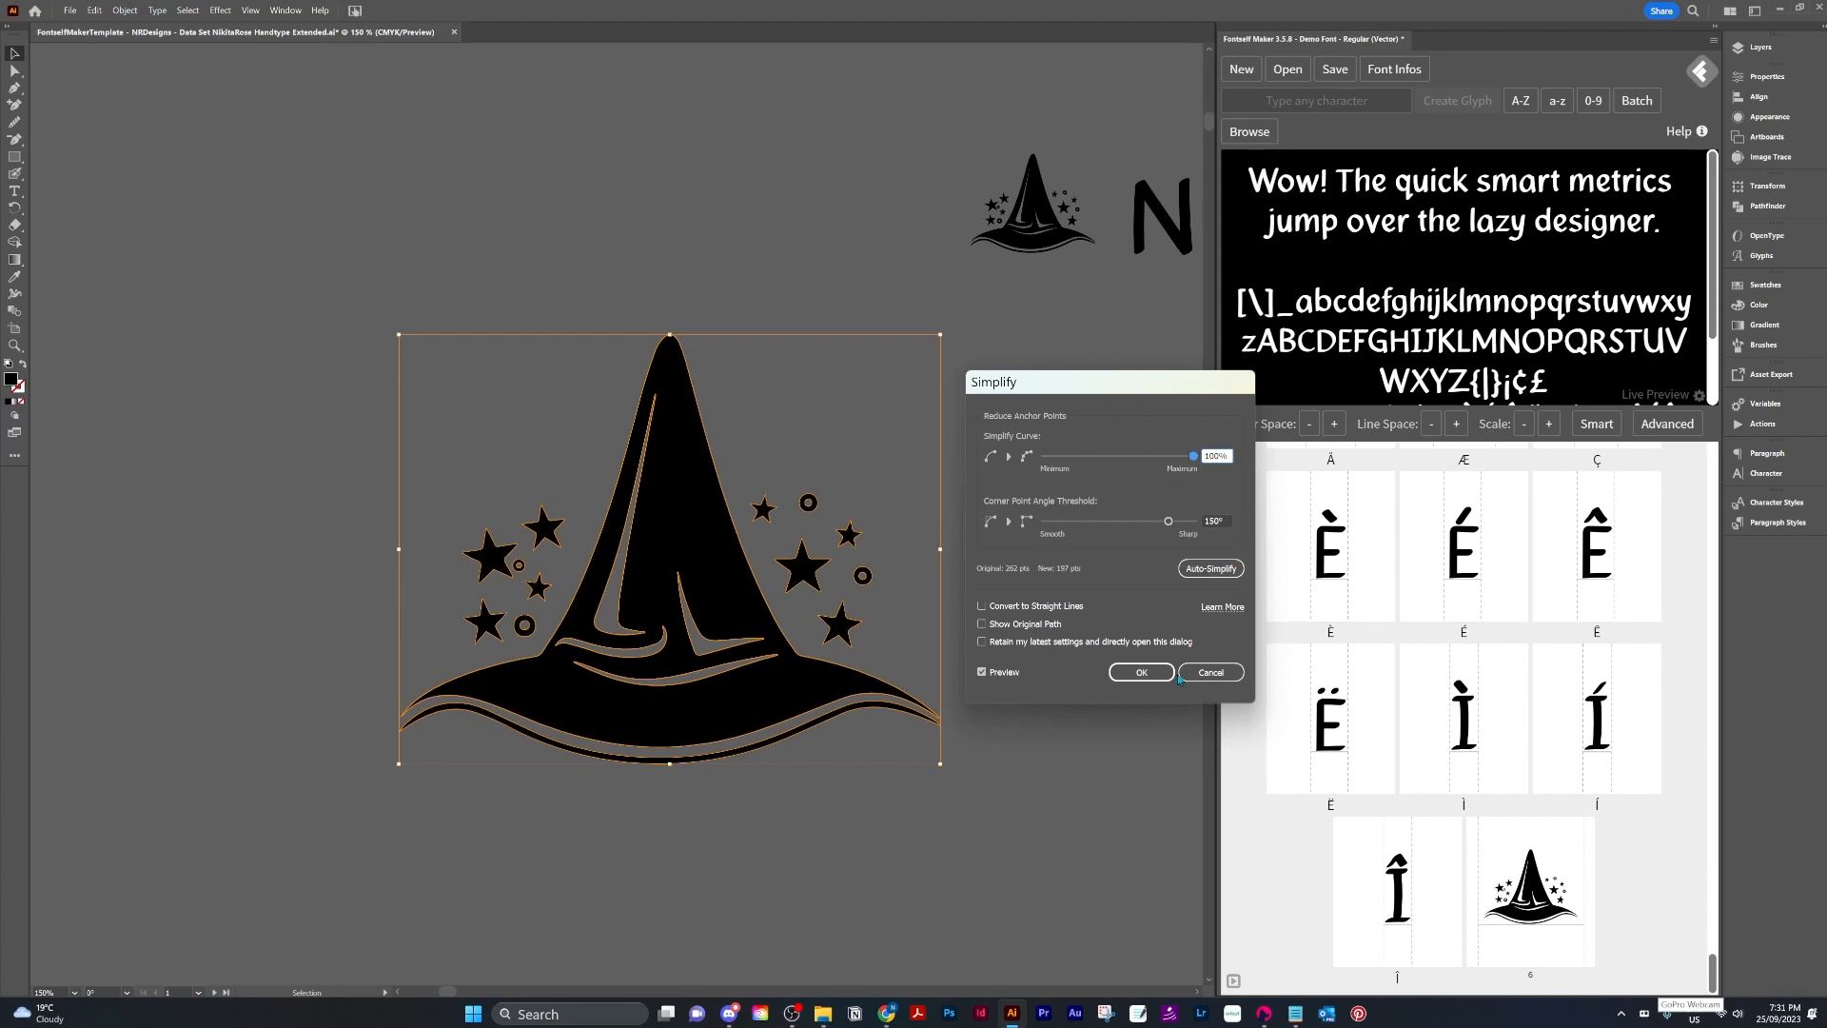
click(1225, 678)
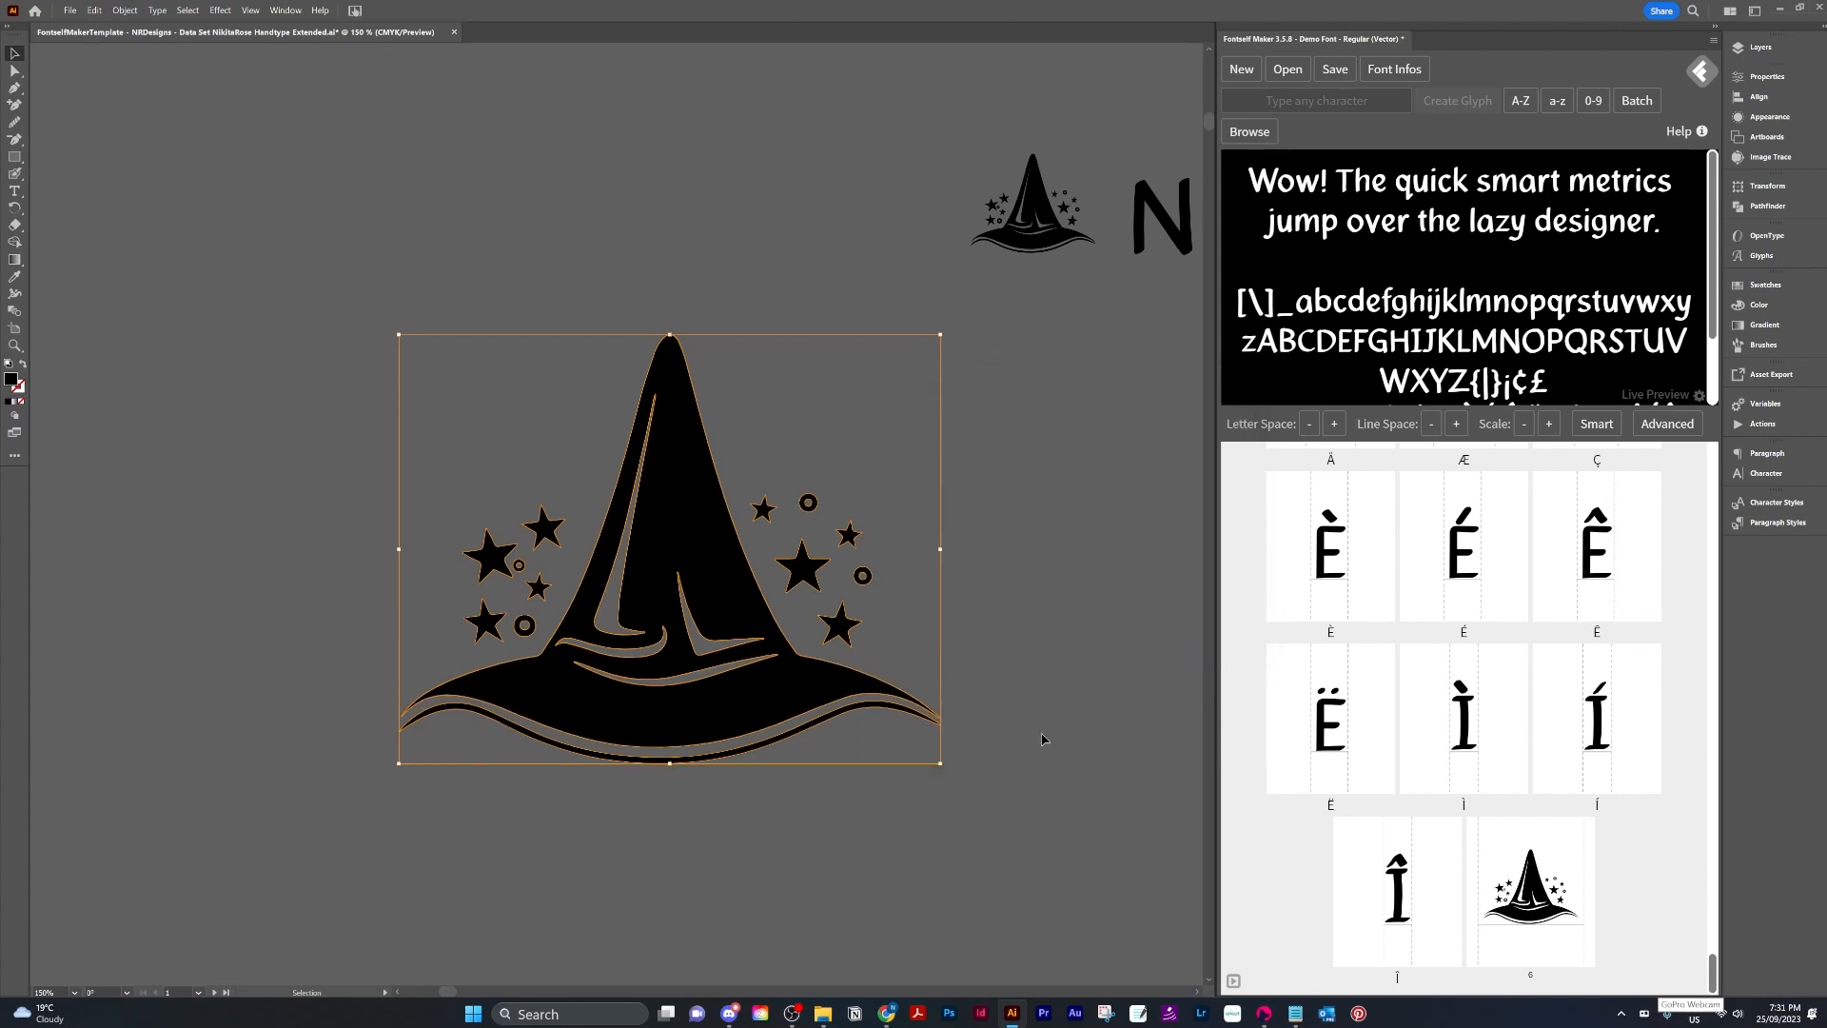
Delete the leftover small wizard hat copy beside the first glyph artboard.
click(1125, 713)
scroll(1115, 663, down, 1)
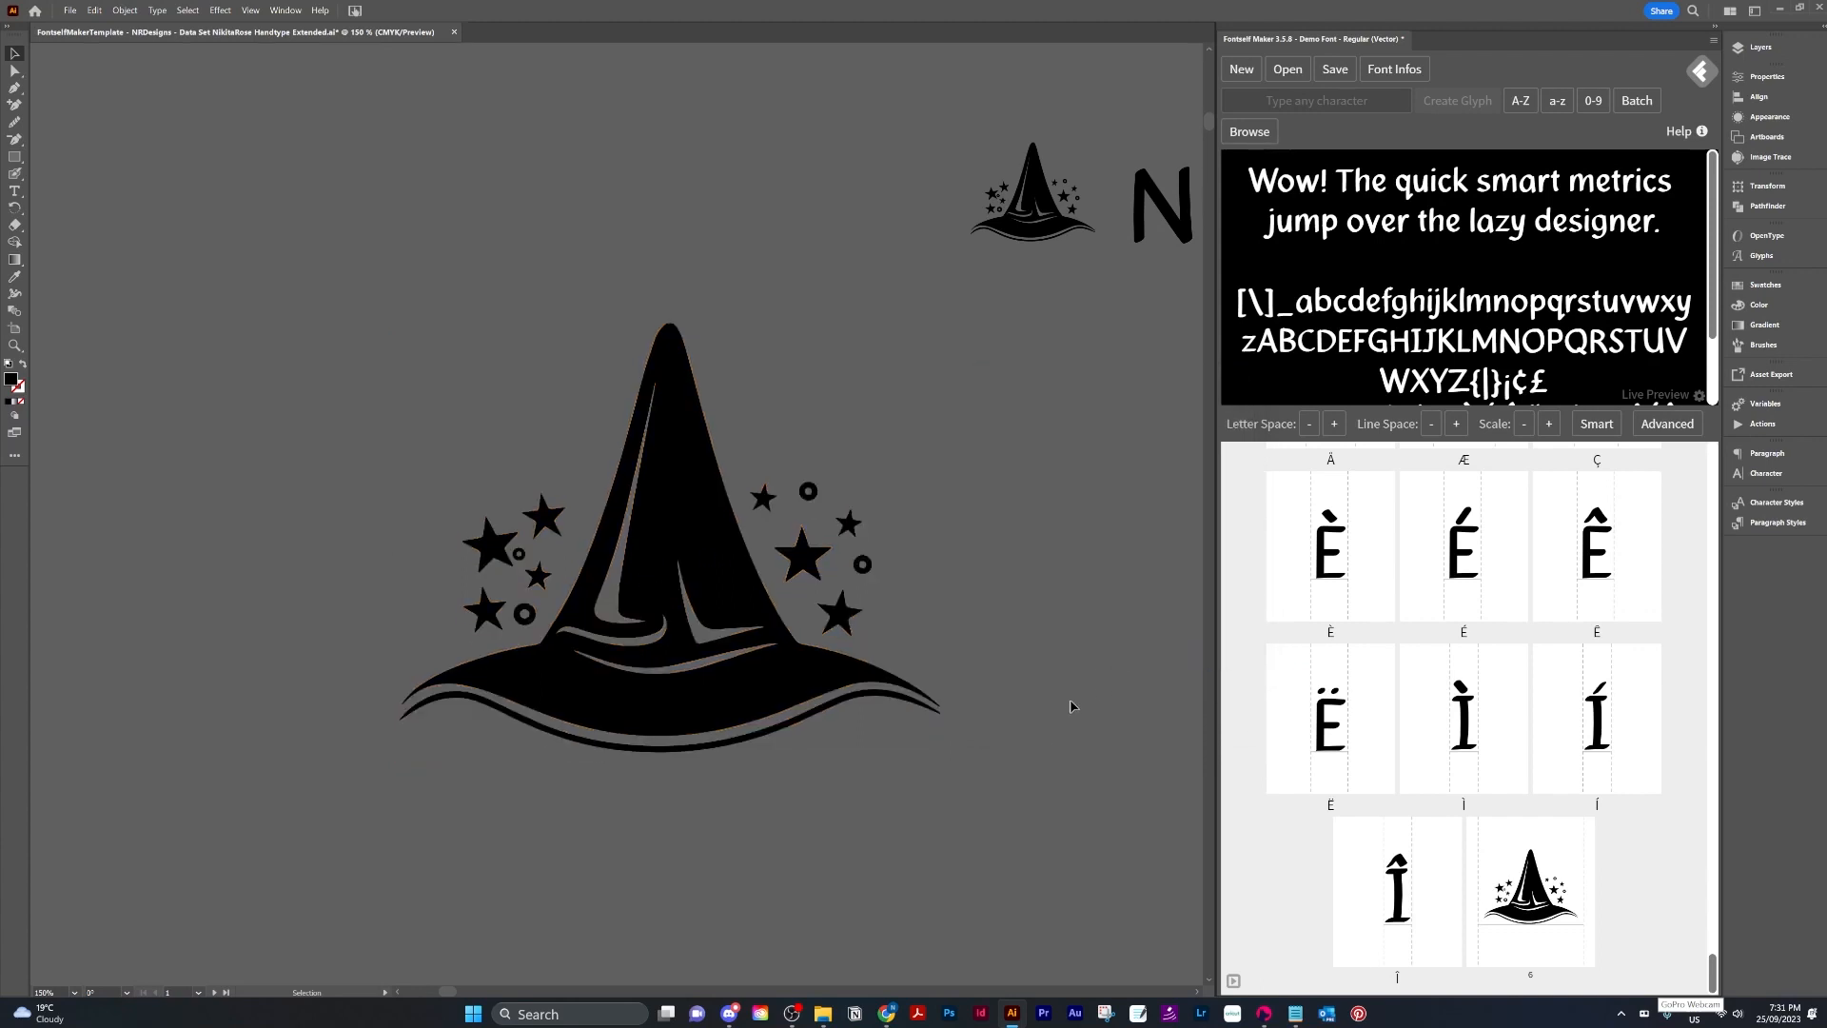
key(ctrl+0)
drag(843, 282, 942, 738)
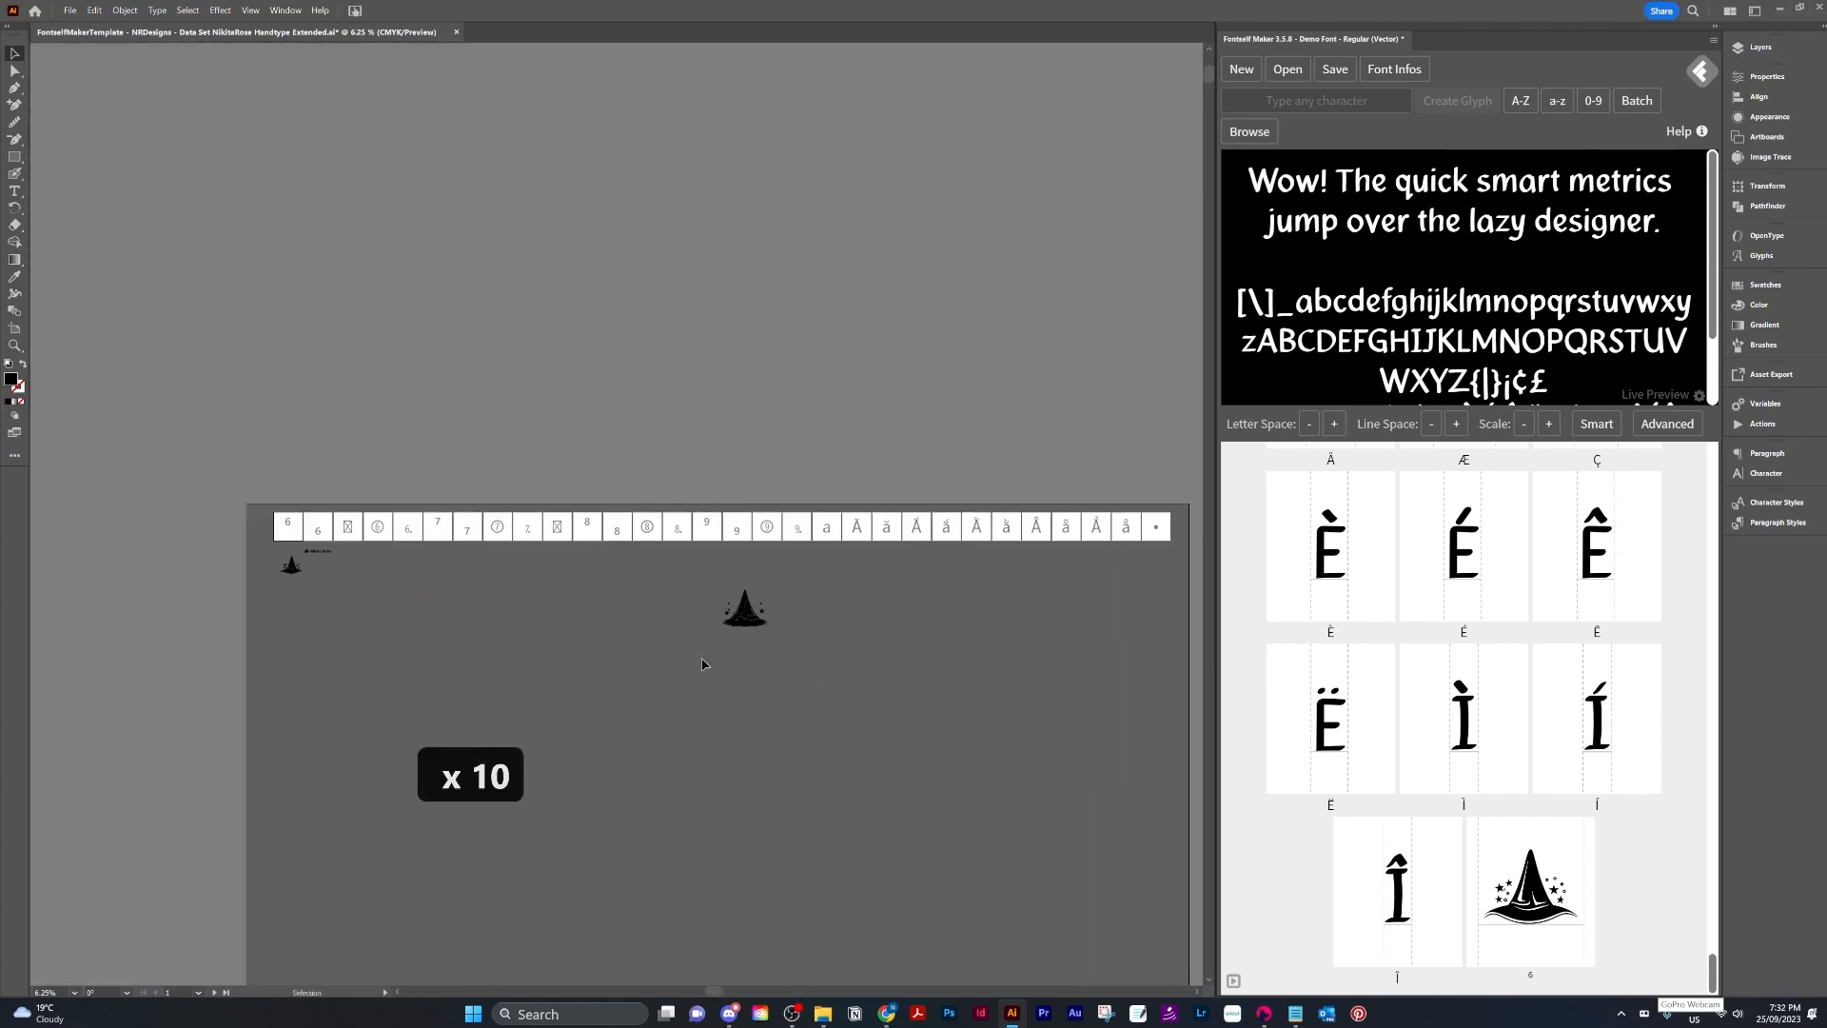
click(289, 567)
key(Delete)
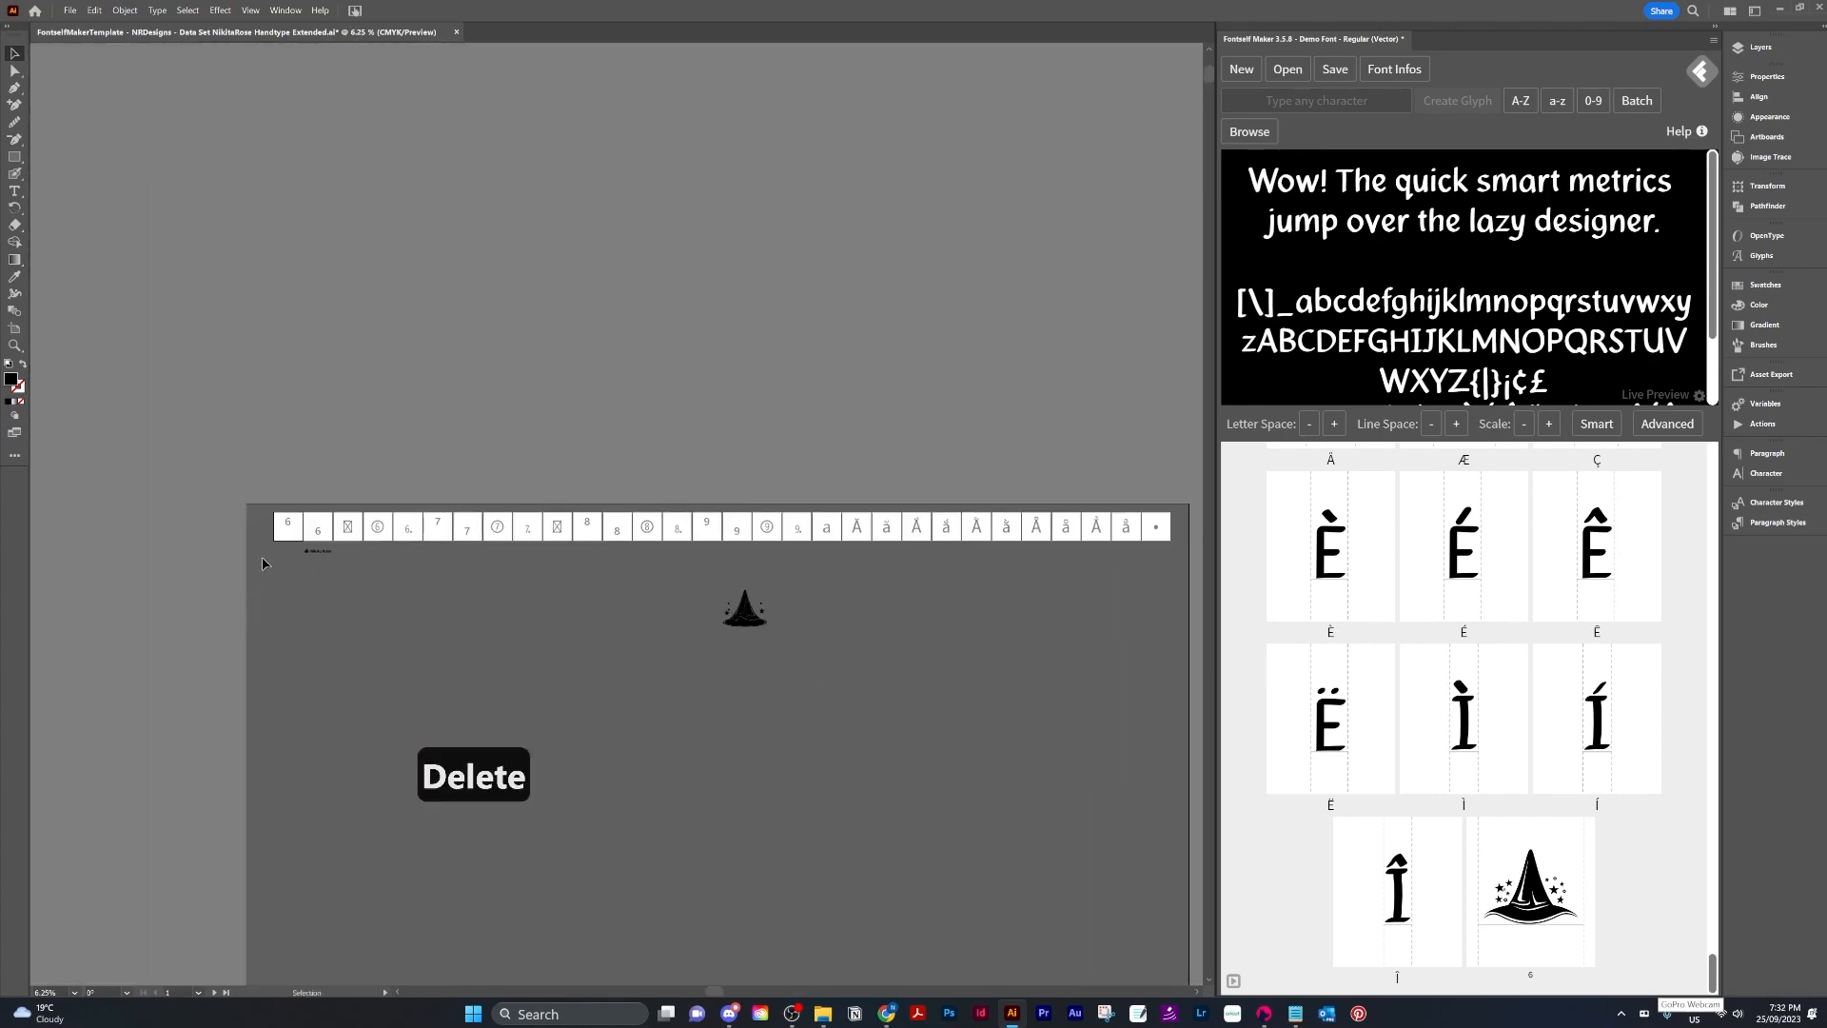
scroll(320, 520, down, 1)
scroll(321, 519, up, 2)
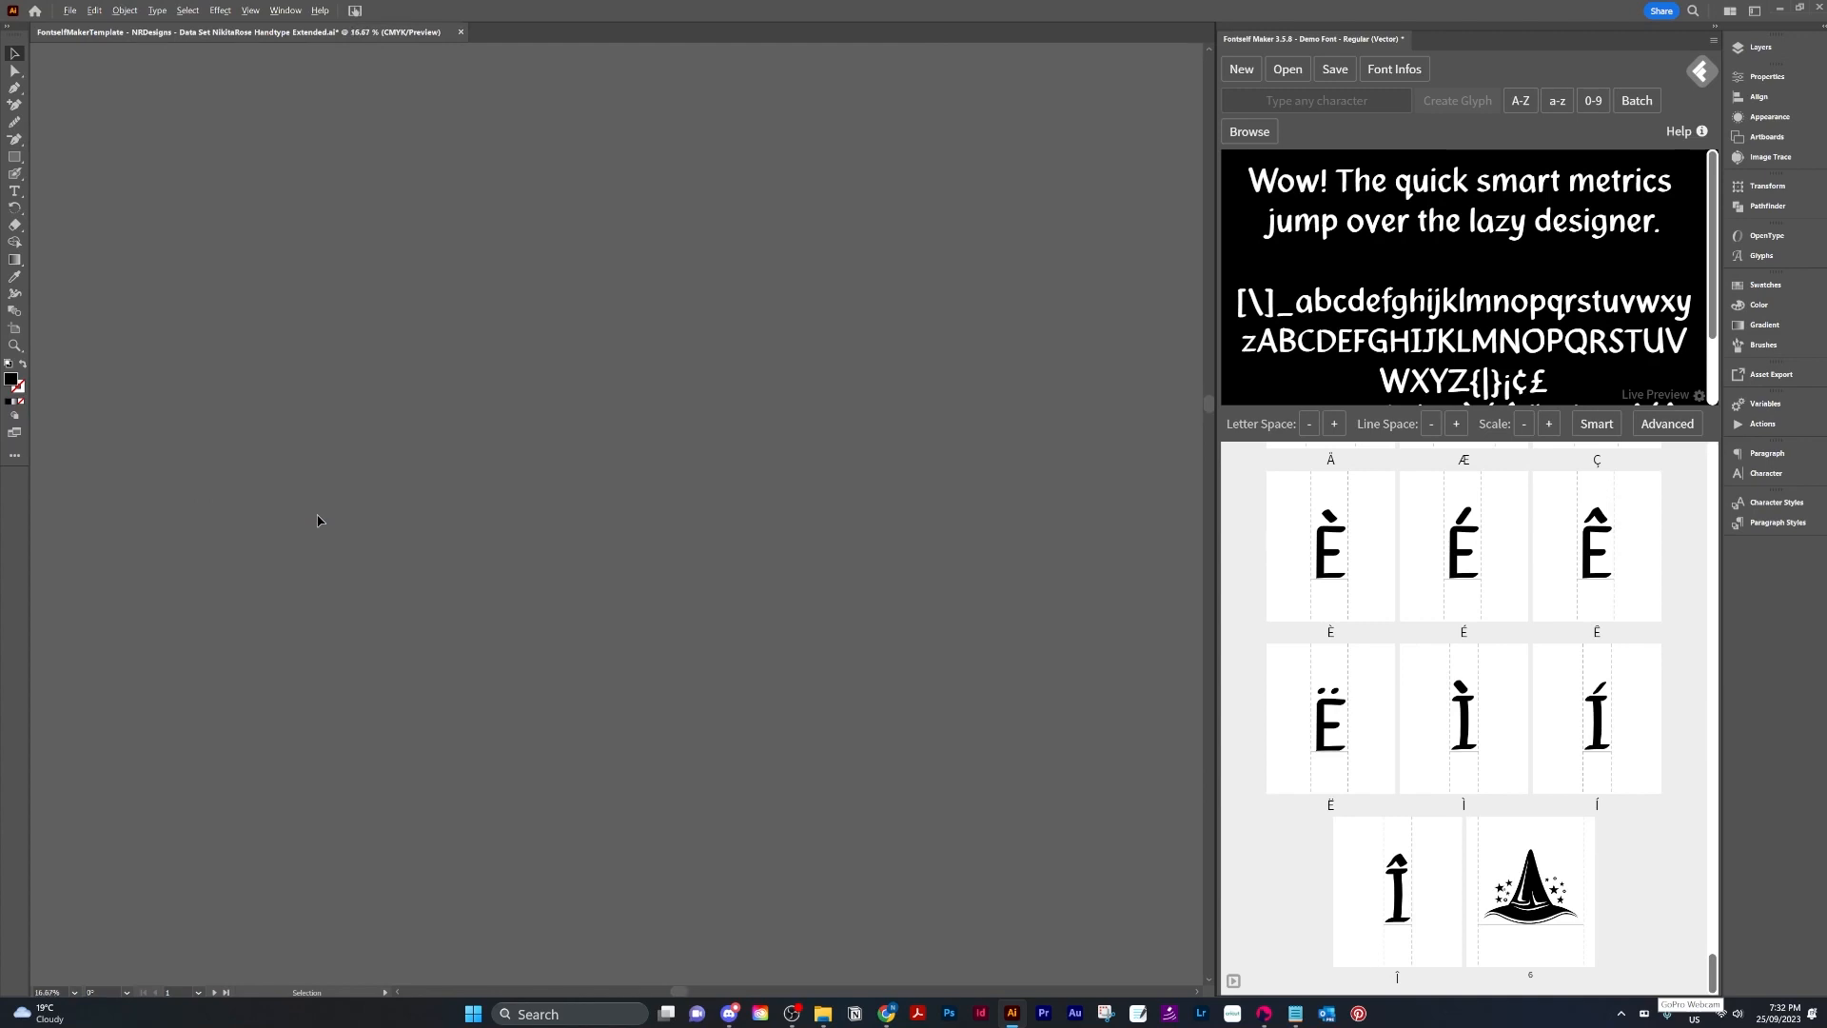
scroll(321, 518, down, 1)
drag(561, 404, 746, 934)
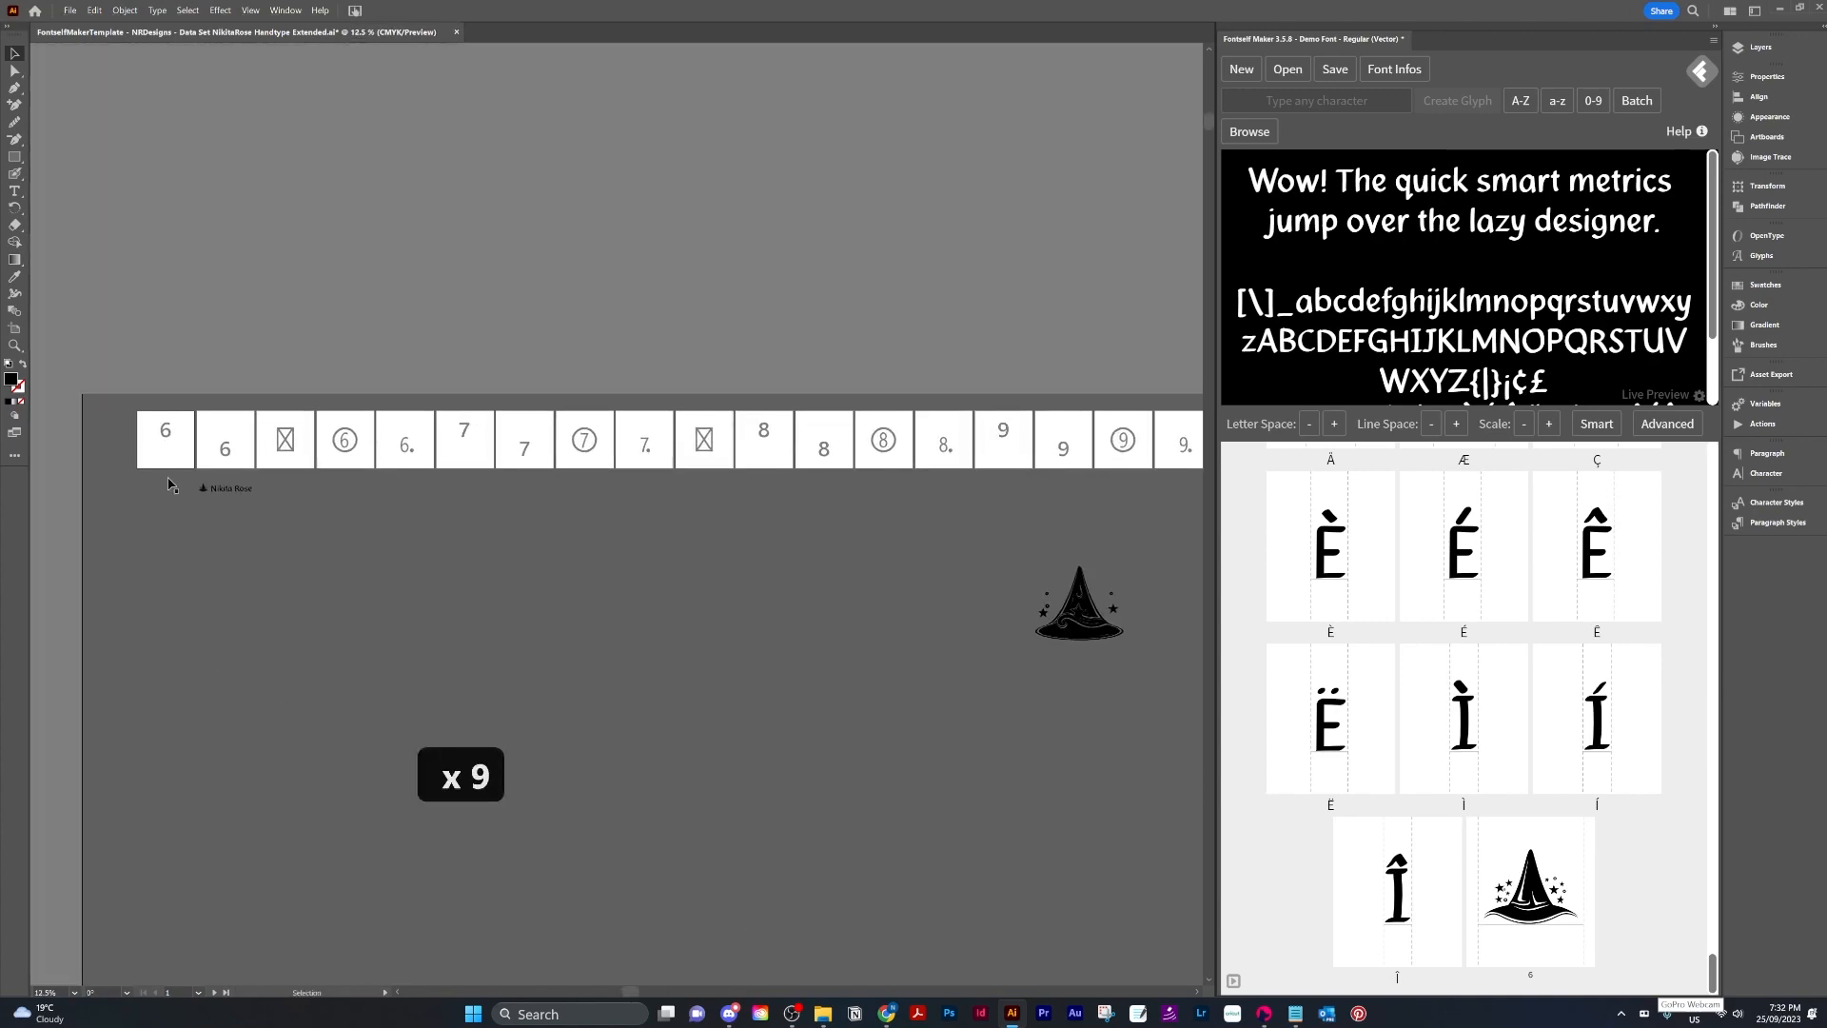